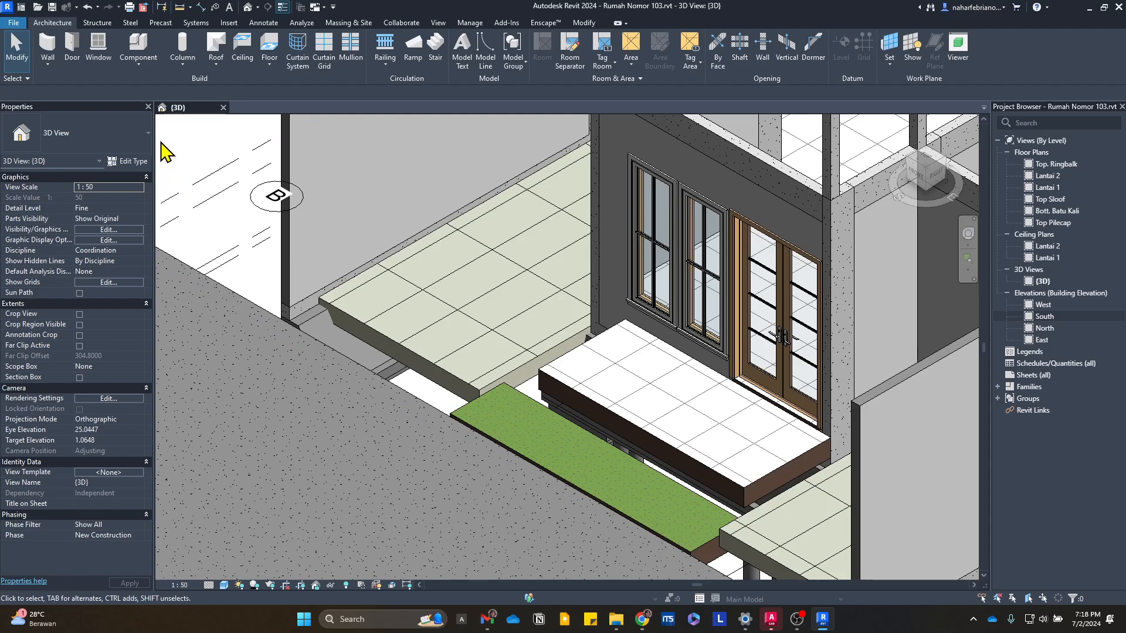
- Open the Lantai 1 floor plan and tile it side by side with the 3D view
{"action": "double_click", "coordinate": [1066, 185]}
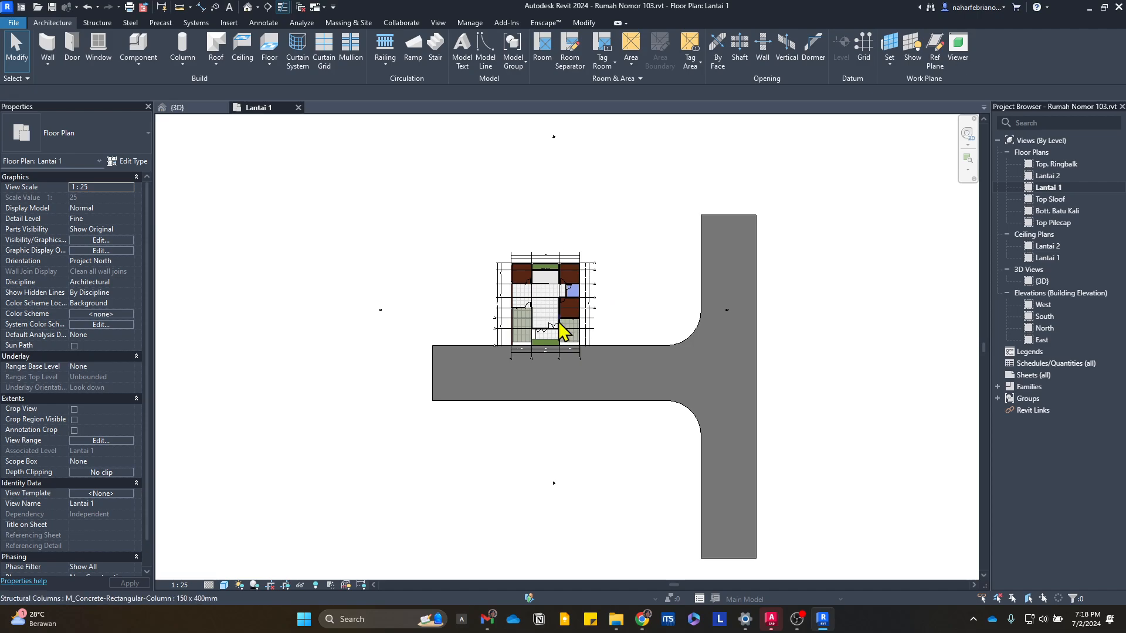
{"action": "scroll", "coordinate": [563, 321], "scroll_direction": "up", "scroll_amount": 5}
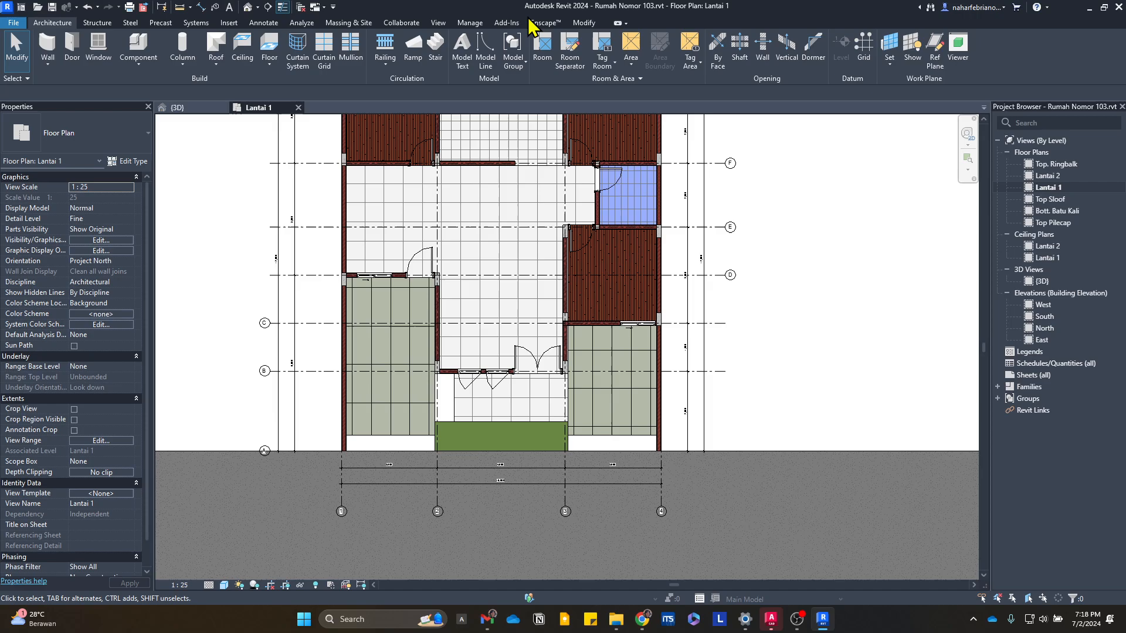
{"action": "left_click", "coordinate": [438, 23]}
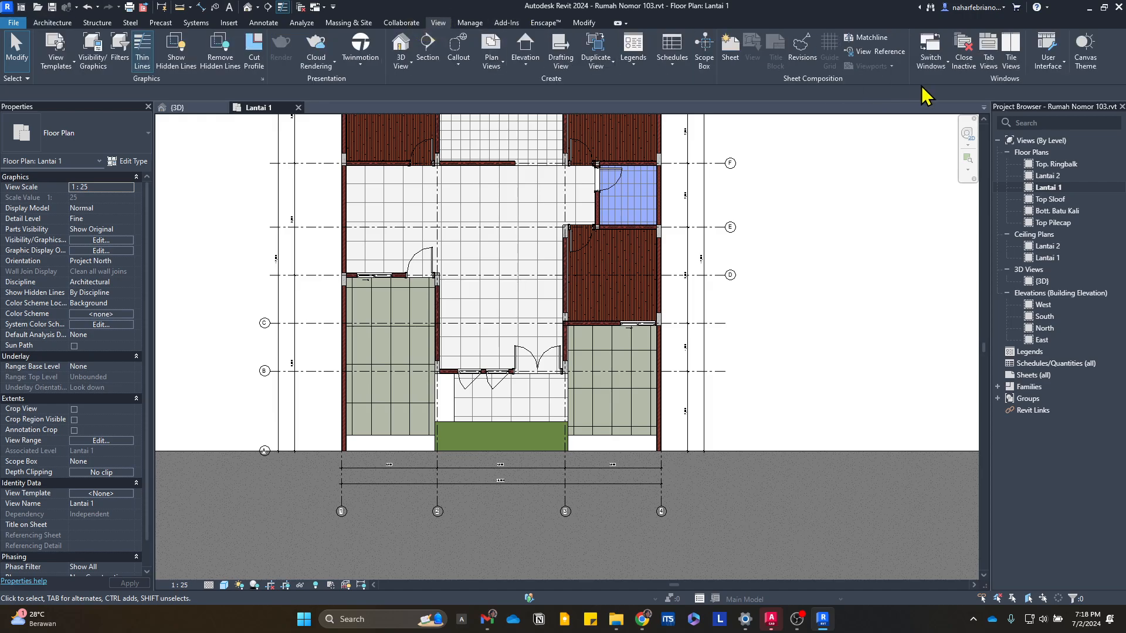
{"action": "left_click", "coordinate": [1009, 59]}
- Edit the boundary of the carport floor between grids 1 and 2, aligning its front edge with the road edge at grid A
{"action": "scroll", "coordinate": [337, 414], "scroll_direction": "up", "scroll_amount": 2}
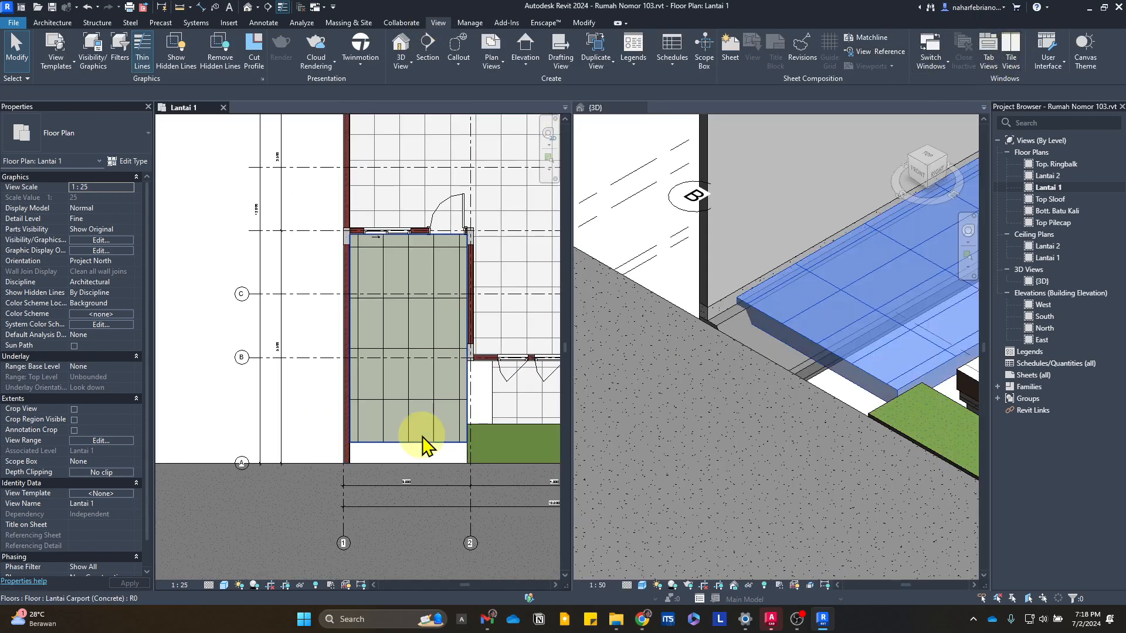
{"action": "left_click", "coordinate": [444, 420]}
{"action": "middle_click_drag", "start_coordinate": [444, 420], "coordinate": [461, 402]}
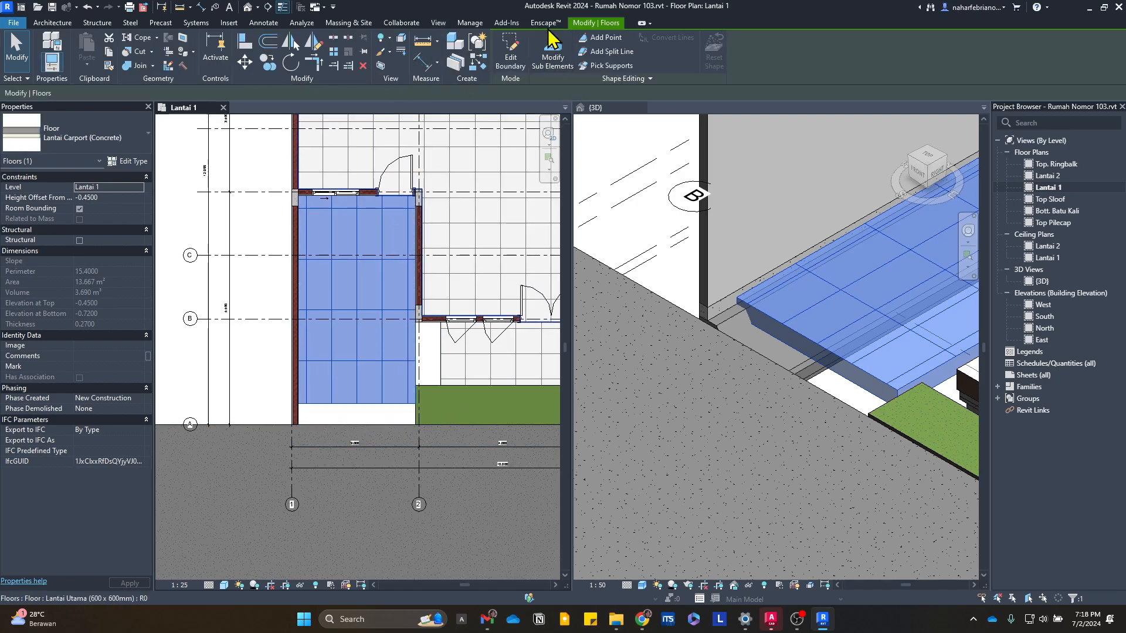
{"action": "left_click", "coordinate": [513, 58]}
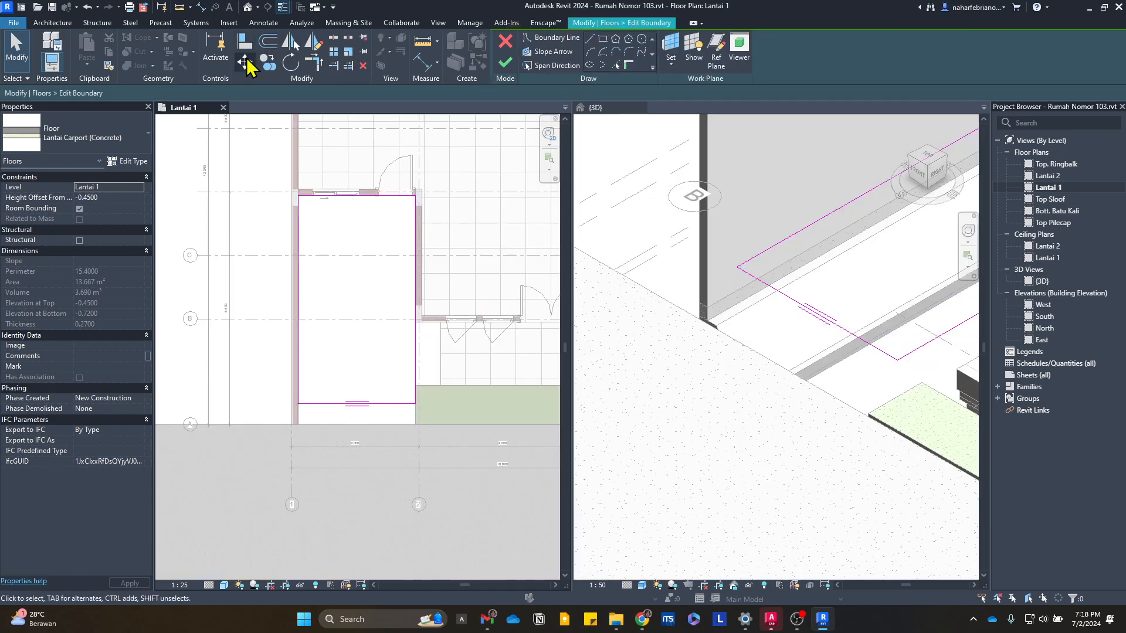
{"action": "left_click", "coordinate": [245, 41]}
{"action": "left_click", "coordinate": [377, 426]}
{"action": "left_click", "coordinate": [380, 404]}
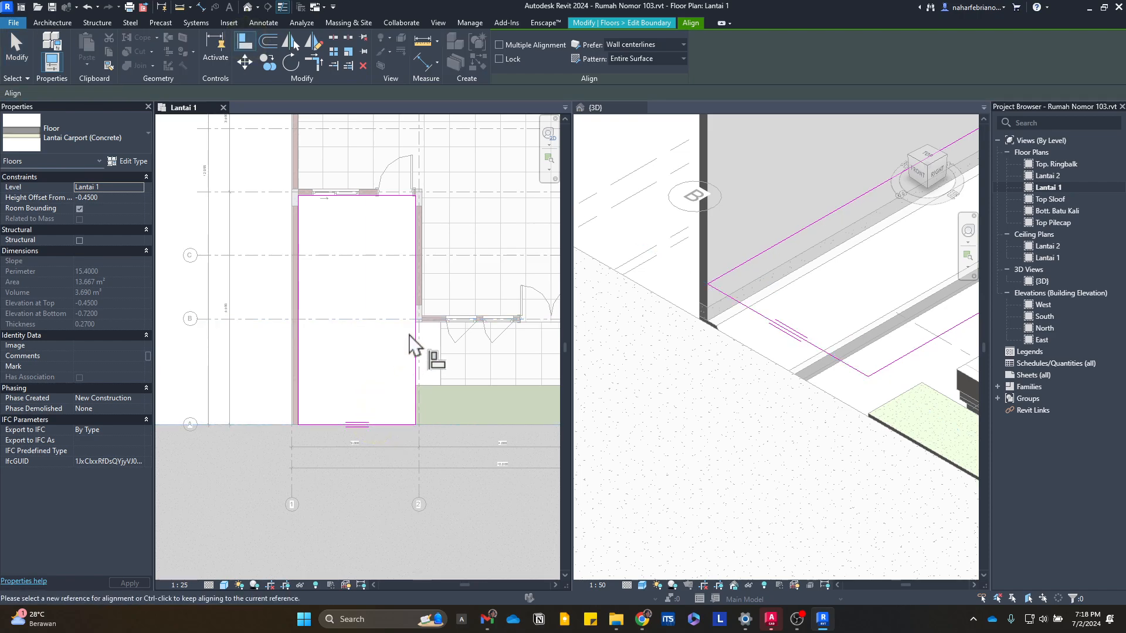
{"action": "scroll", "coordinate": [410, 346], "scroll_direction": "down", "scroll_amount": 2}
{"action": "key", "text": "Escape"}
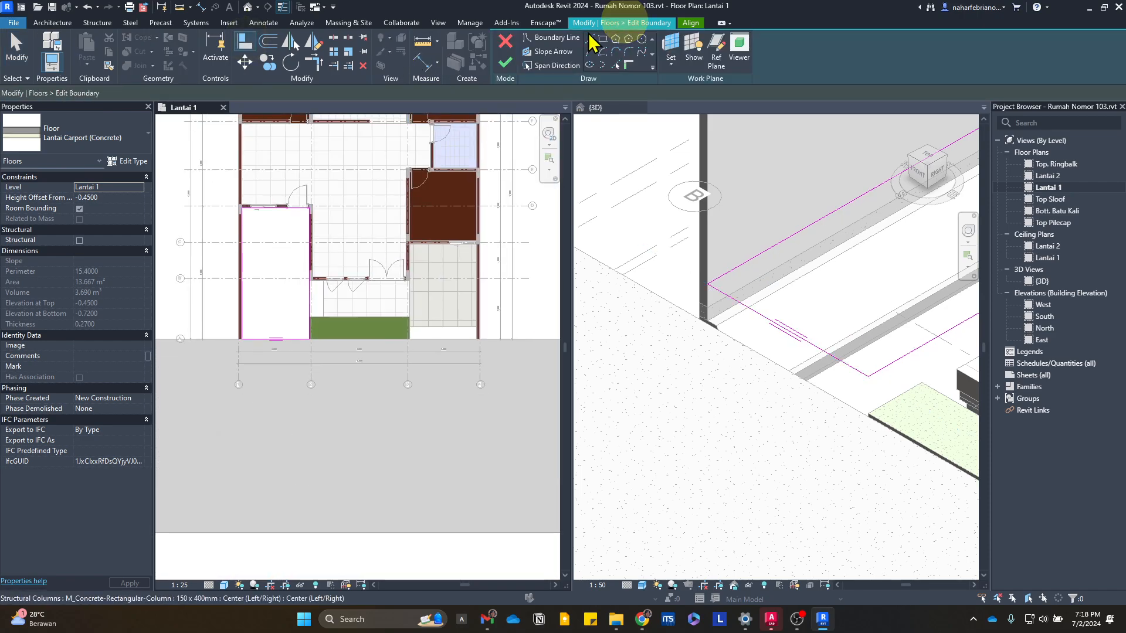
{"action": "left_click", "coordinate": [501, 53]}
- Edit the boundary of the carport floor between grids 3 and 4, aligning its front edge with the road edge
{"action": "scroll", "coordinate": [392, 346], "scroll_direction": "up", "scroll_amount": 2}
{"action": "key", "text": "Escape"}
{"action": "left_click", "coordinate": [393, 346]}
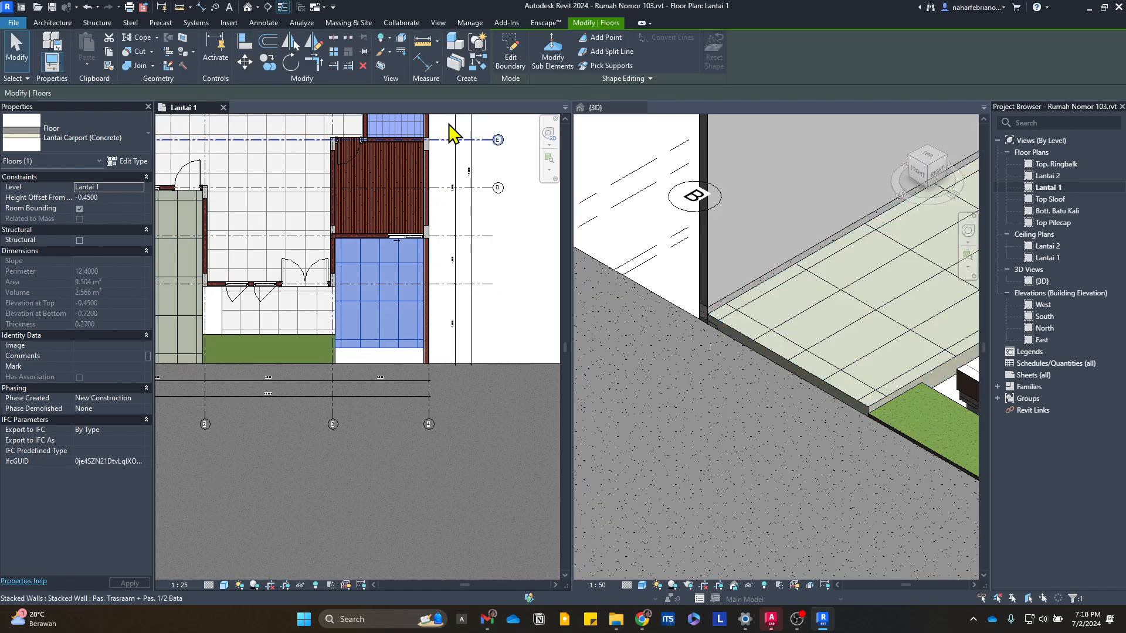
{"action": "left_click", "coordinate": [510, 52]}
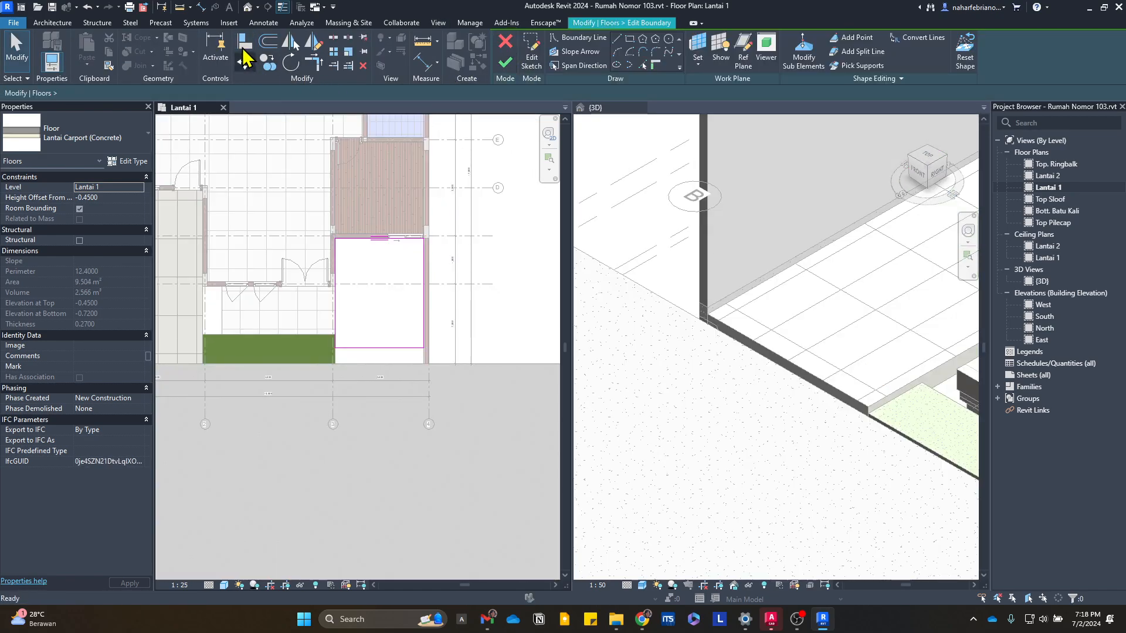
{"action": "left_click", "coordinate": [245, 42]}
{"action": "left_click", "coordinate": [418, 365]}
{"action": "left_click", "coordinate": [394, 349]}
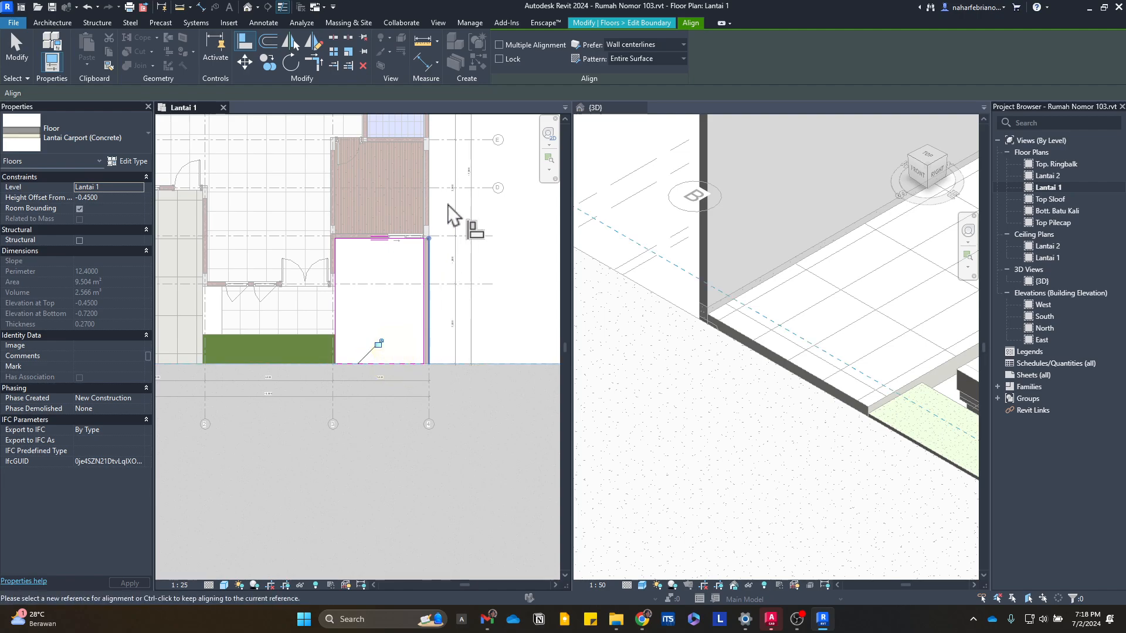
{"action": "key", "text": "Escape"}
{"action": "left_click", "coordinate": [503, 51]}
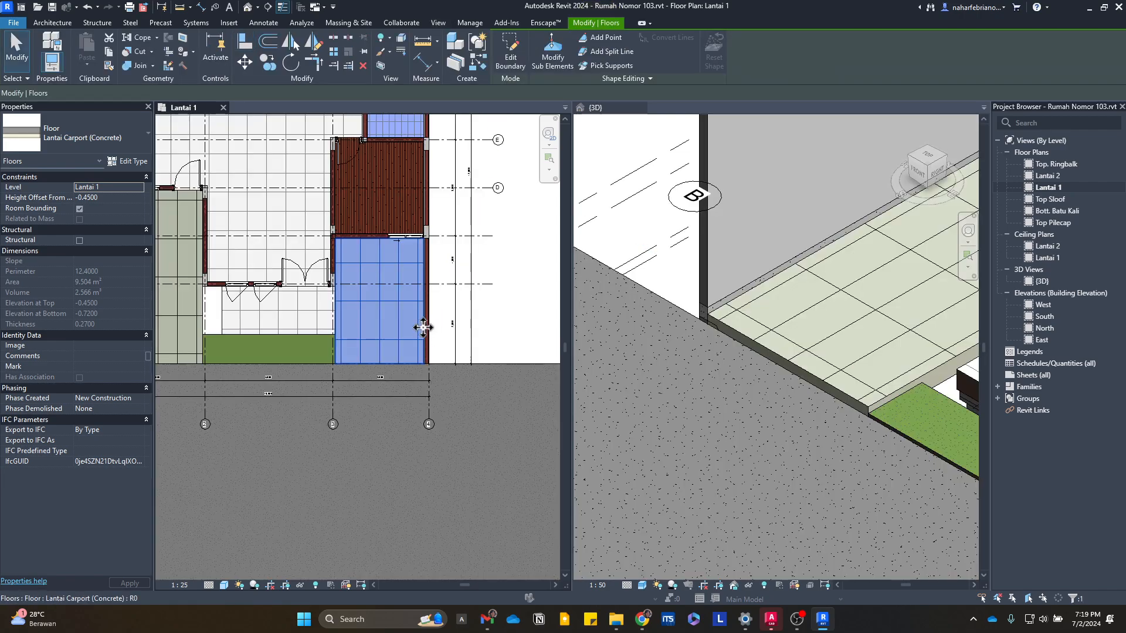
{"action": "left_click", "coordinate": [504, 321]}
{"action": "scroll", "coordinate": [241, 372], "scroll_direction": "up", "scroll_amount": 3}
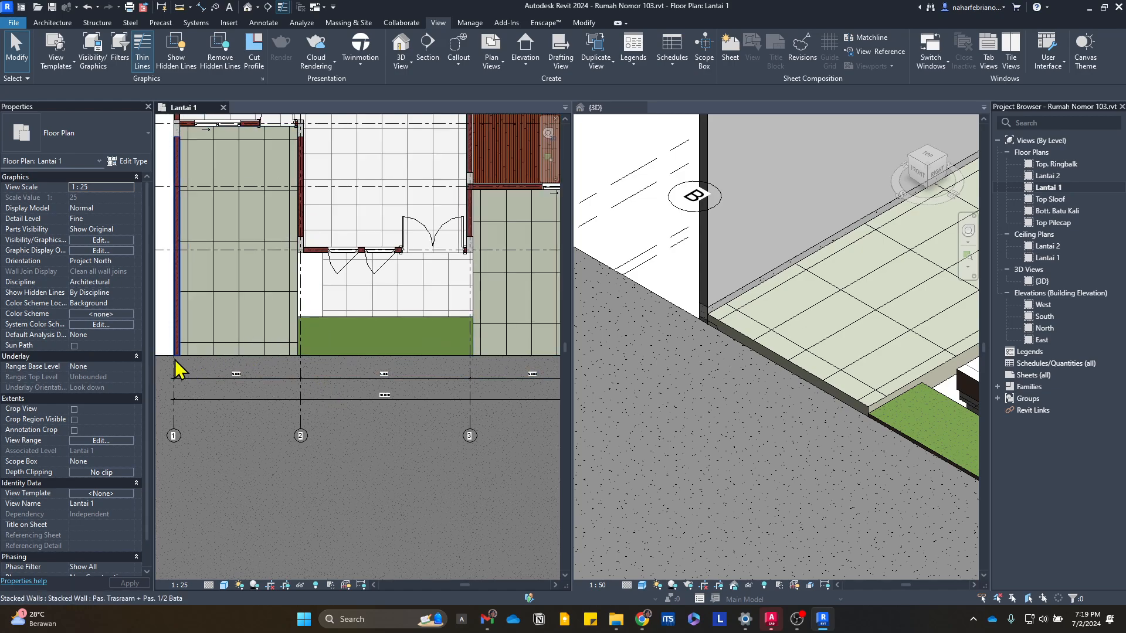
{"action": "scroll", "coordinate": [174, 359], "scroll_direction": "up", "scroll_amount": 3}
{"action": "middle_click_drag", "start_coordinate": [220, 363], "coordinate": [245, 414]}
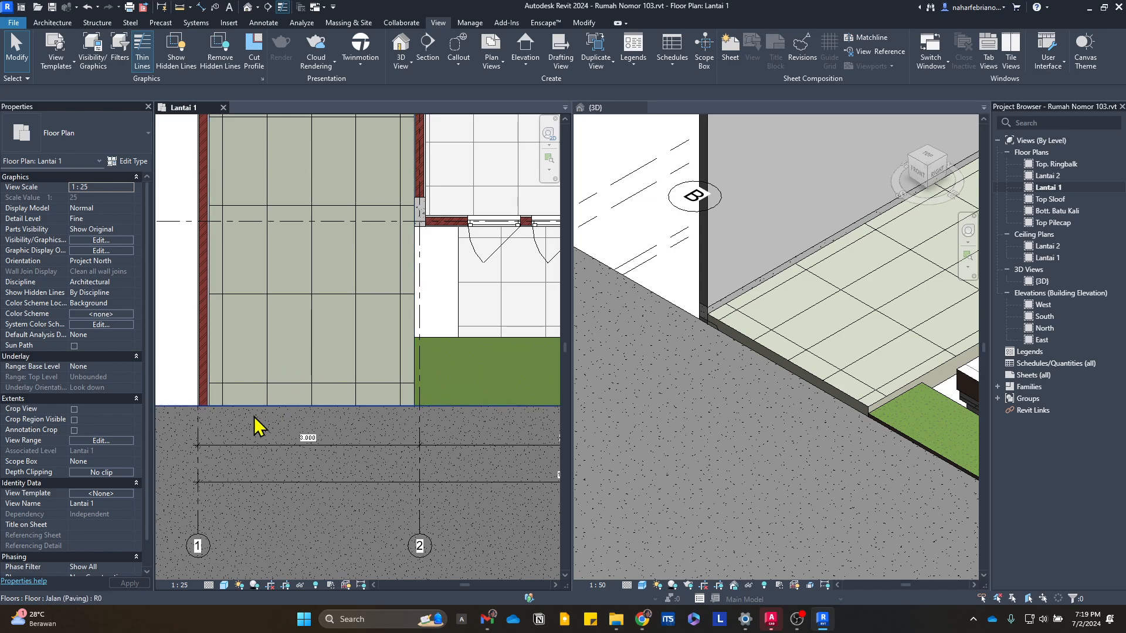
{"action": "scroll", "coordinate": [382, 329], "scroll_direction": "down", "scroll_amount": 1}
{"action": "middle_click_drag", "start_coordinate": [389, 326], "coordinate": [270, 399]}
{"action": "scroll", "coordinate": [320, 459], "scroll_direction": "down", "scroll_amount": 2}
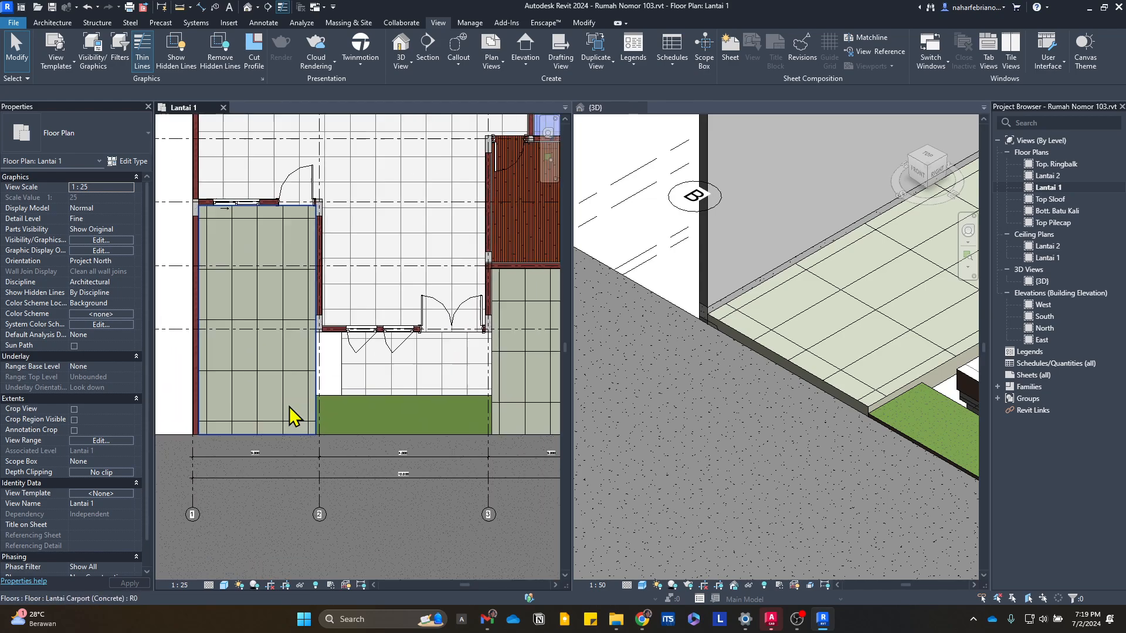
{"action": "middle_click_drag", "start_coordinate": [479, 410], "coordinate": [512, 413]}
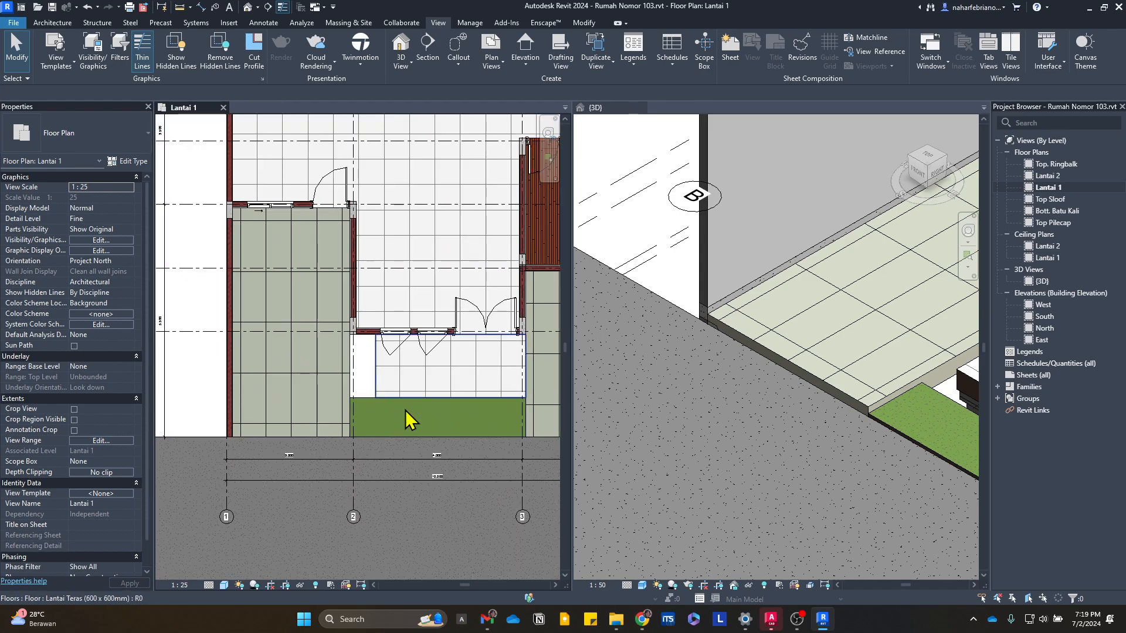
- Edit the boundary of the carport floor between grids 1 and 2, setting its front edge 1.8 m from grid B
{"action": "left_click", "coordinate": [310, 420]}
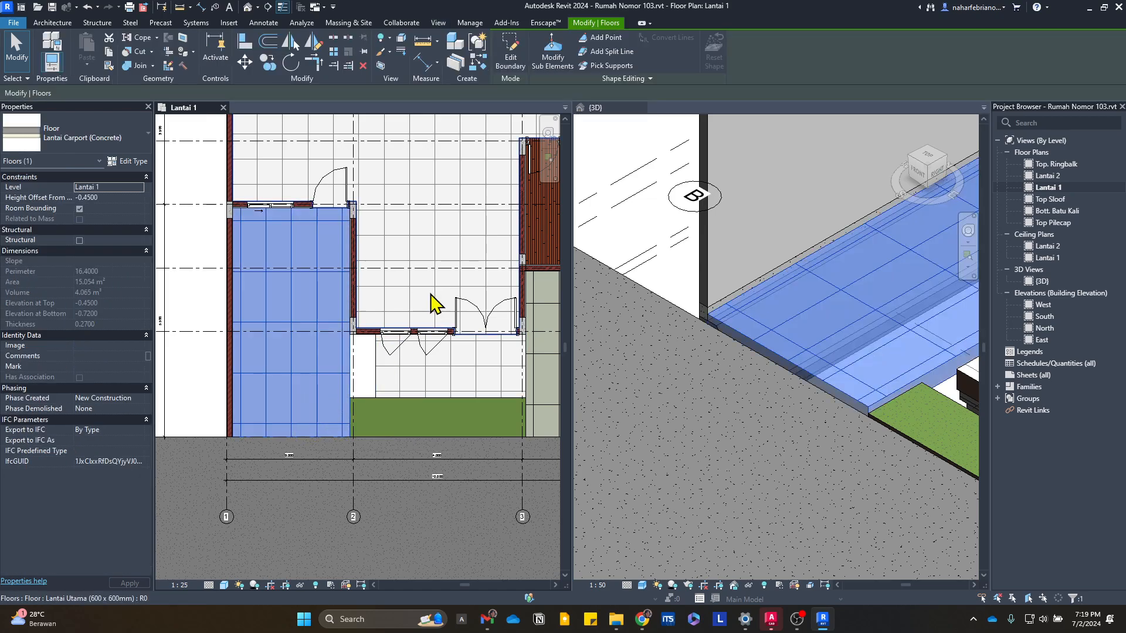
{"action": "left_click", "coordinate": [510, 48]}
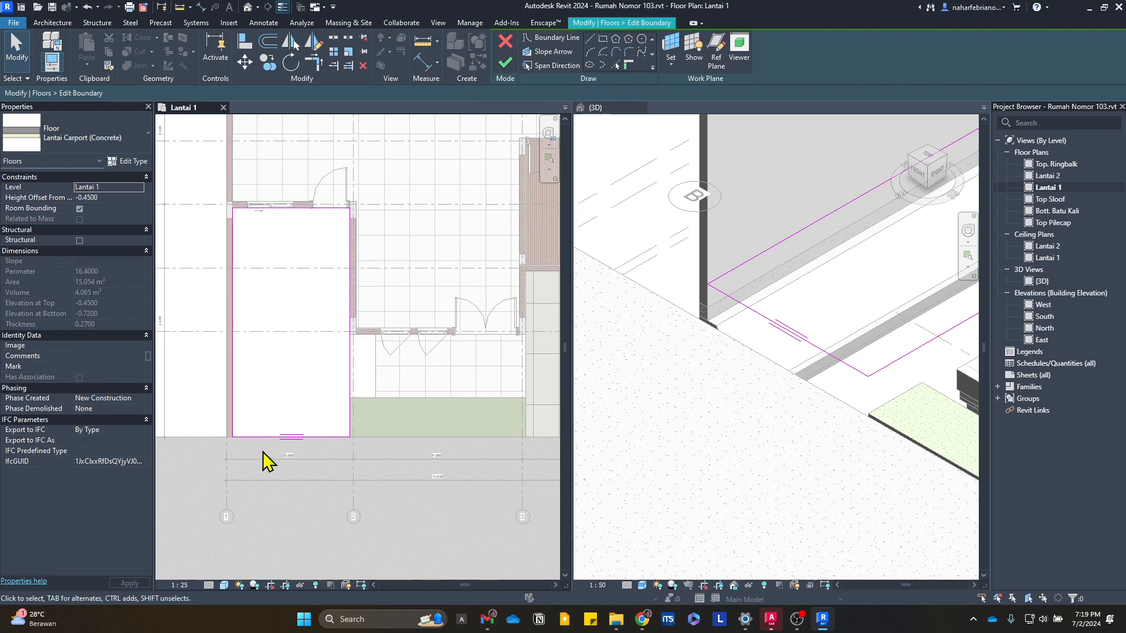
{"action": "left_click", "coordinate": [284, 442]}
{"action": "scroll", "coordinate": [247, 472], "scroll_direction": "up", "scroll_amount": 1}
{"action": "middle_click_drag", "start_coordinate": [247, 472], "coordinate": [322, 479]}
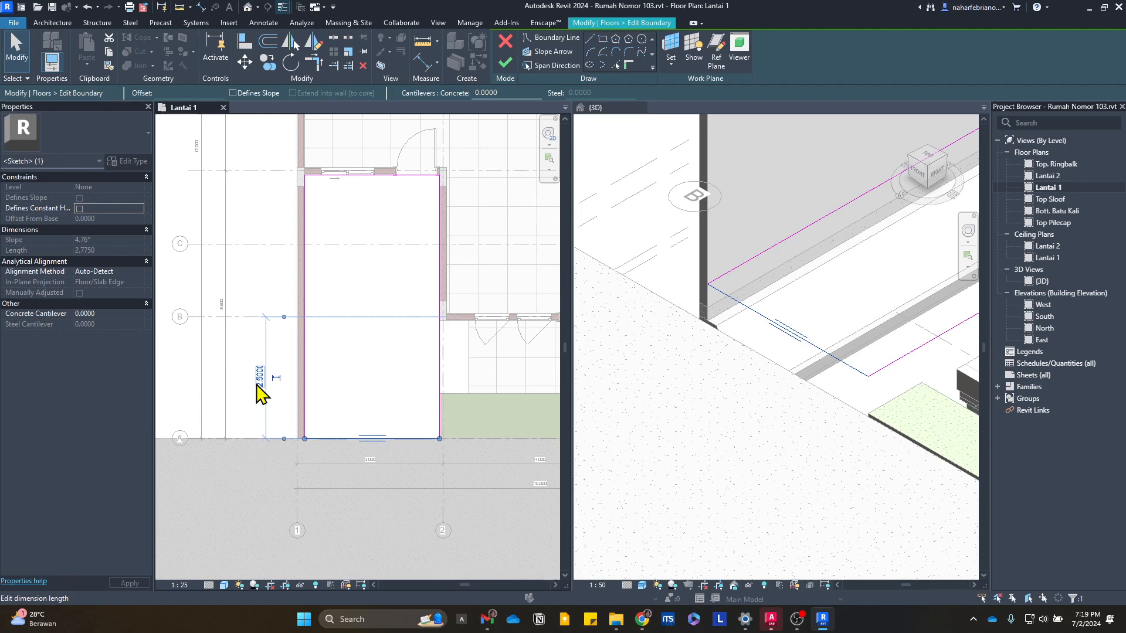
{"action": "left_click", "coordinate": [343, 440]}
{"action": "left_click", "coordinate": [261, 379]}
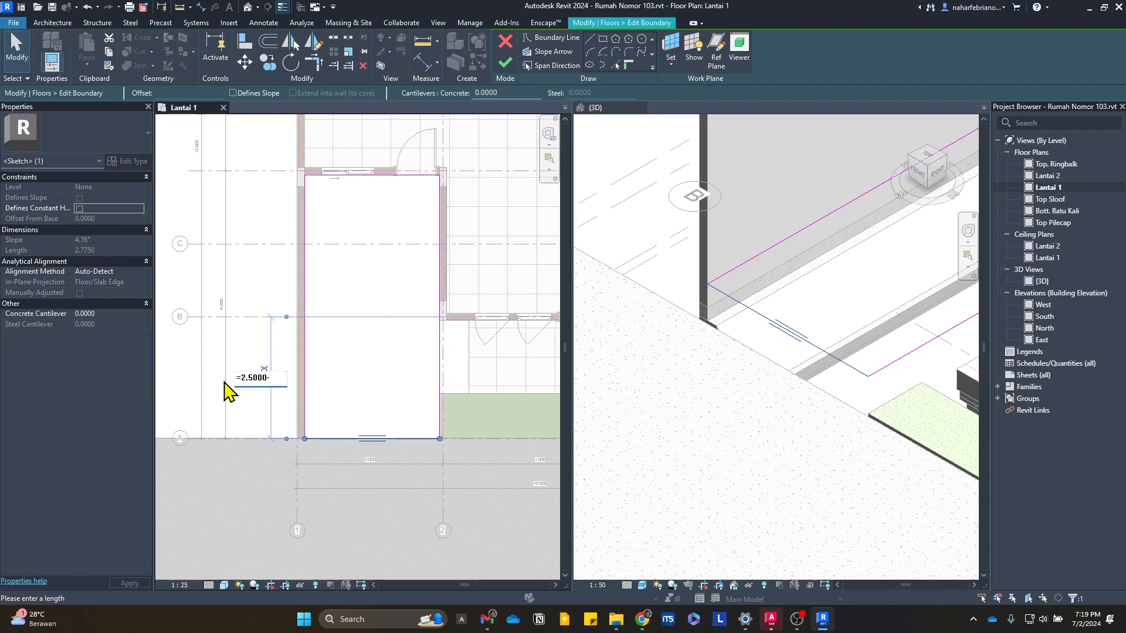
{"action": "key", "text": "Return"}
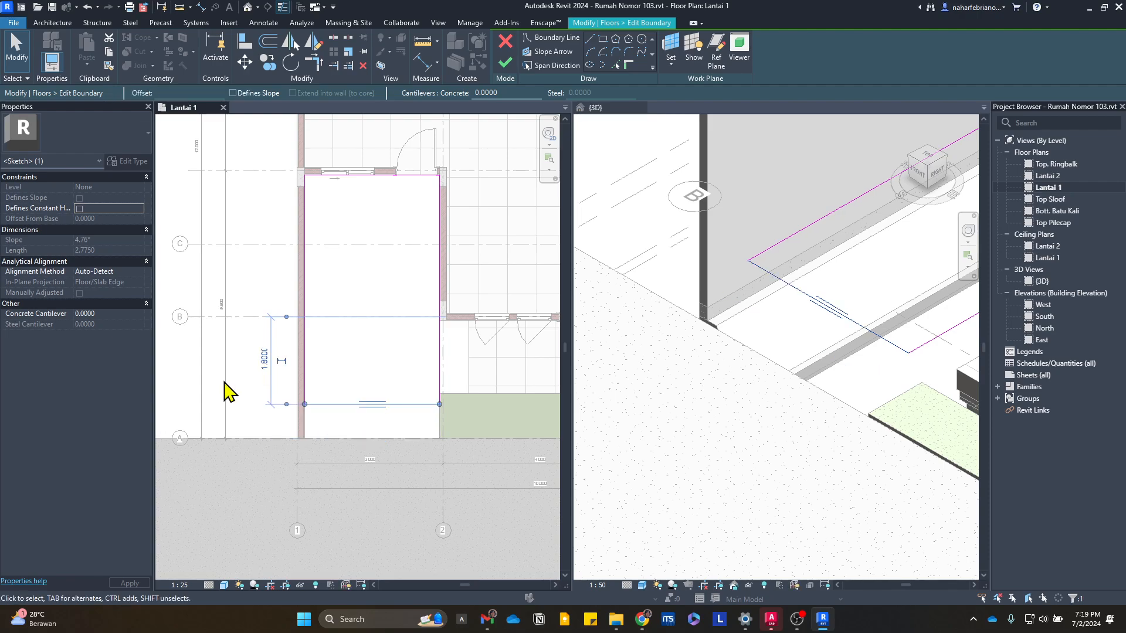
{"action": "left_click", "coordinate": [505, 62]}
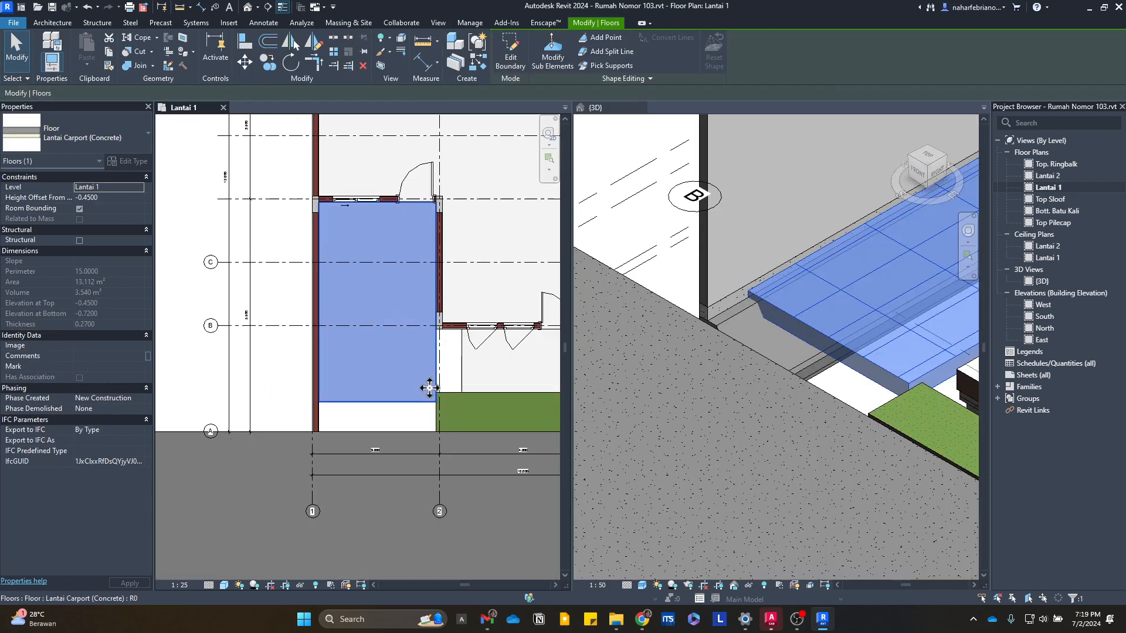
- Shorten the boundary of the carport floor between grids 3 and 4 so its front edge is level with the other carport's
{"action": "scroll", "coordinate": [475, 393], "scroll_direction": "down", "scroll_amount": 2}
{"action": "key", "text": "Escape"}
{"action": "left_click", "coordinate": [508, 393]}
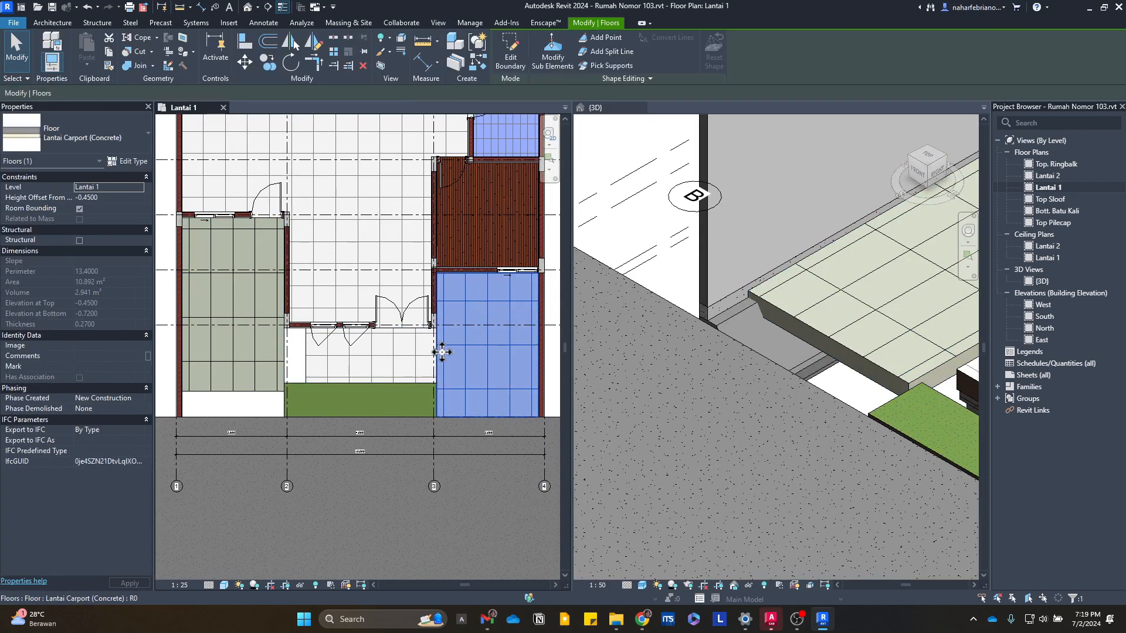
{"action": "left_click", "coordinate": [510, 57]}
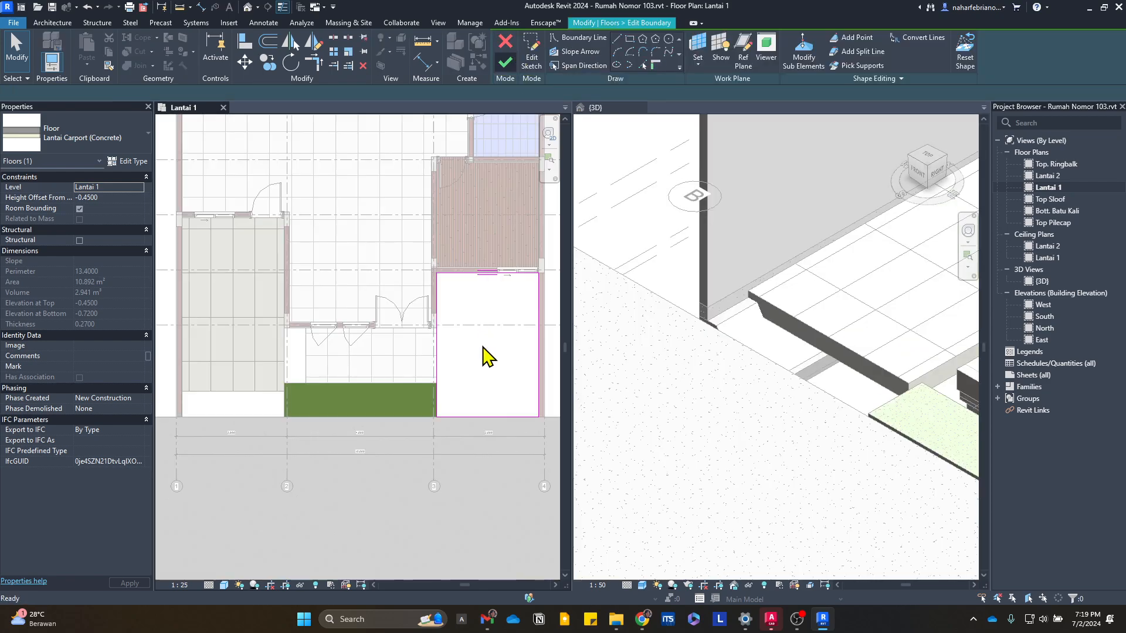
{"action": "left_click", "coordinate": [485, 417]}
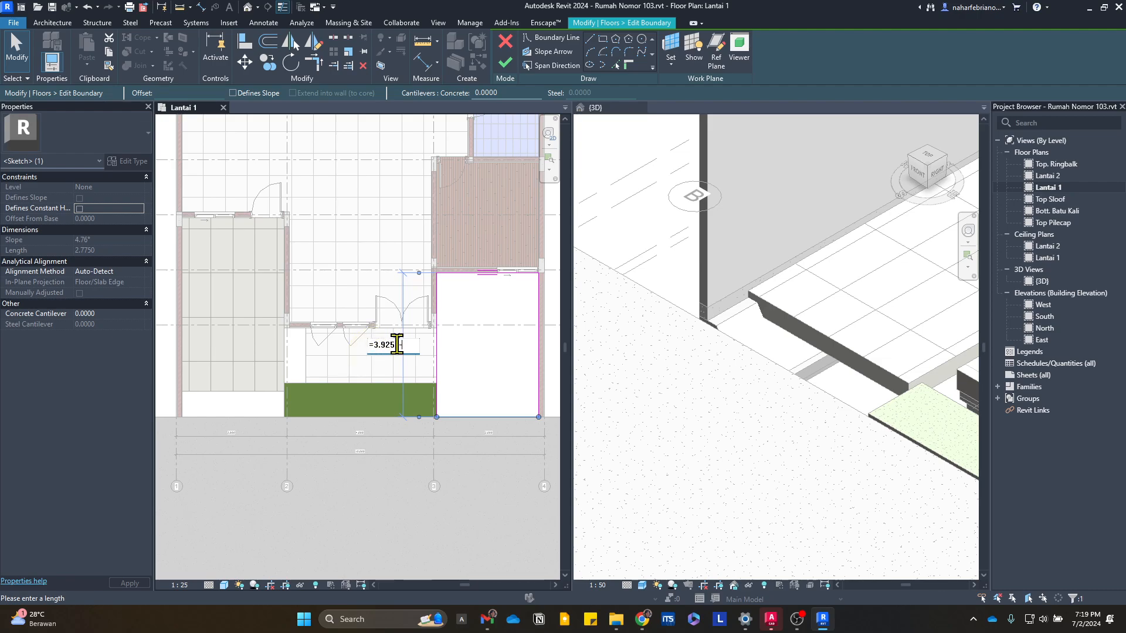
{"action": "key", "text": "Return"}
{"action": "left_click", "coordinate": [416, 320]}
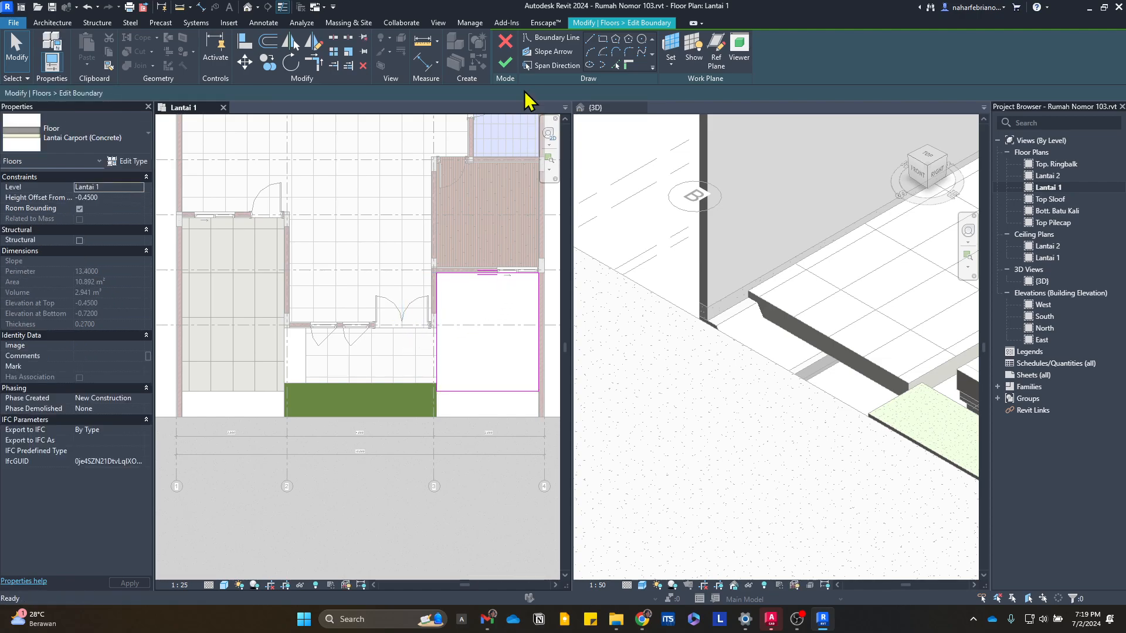
{"action": "left_click", "coordinate": [510, 66]}
{"action": "key", "text": "Escape"}
- Examine the gaps between the two carport floors and the road in the floor plan and the 3D view
{"action": "scroll", "coordinate": [461, 352], "scroll_direction": "down", "scroll_amount": 3}
{"action": "scroll", "coordinate": [297, 400], "scroll_direction": "up", "scroll_amount": 4}
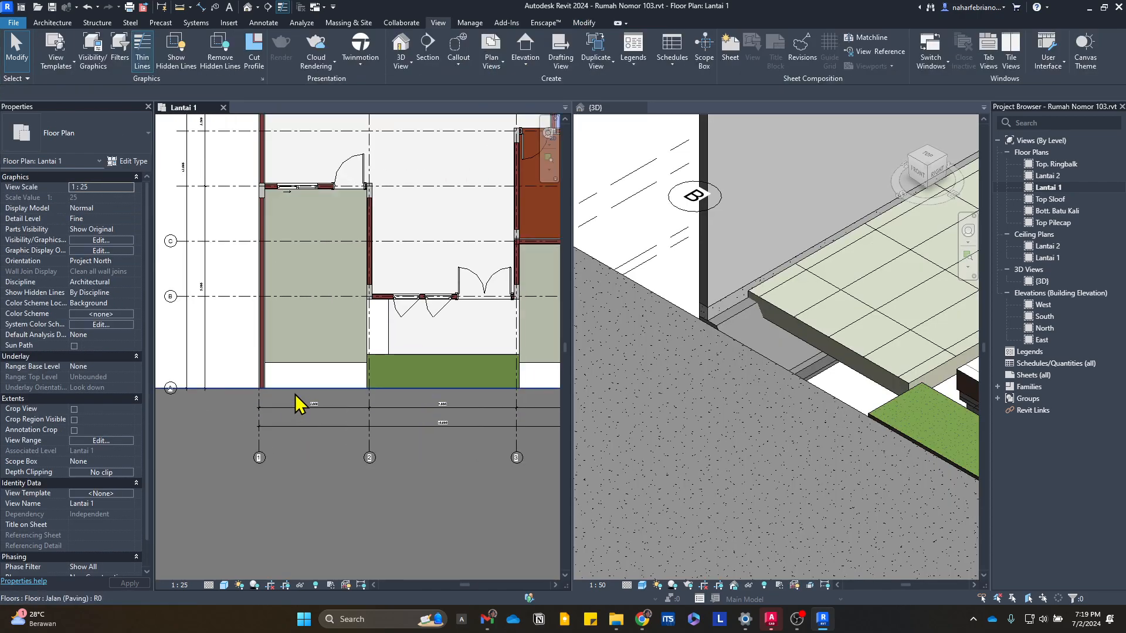
{"action": "scroll", "coordinate": [851, 320], "scroll_direction": "down", "scroll_amount": 3}
{"action": "left_click", "coordinate": [644, 316]}
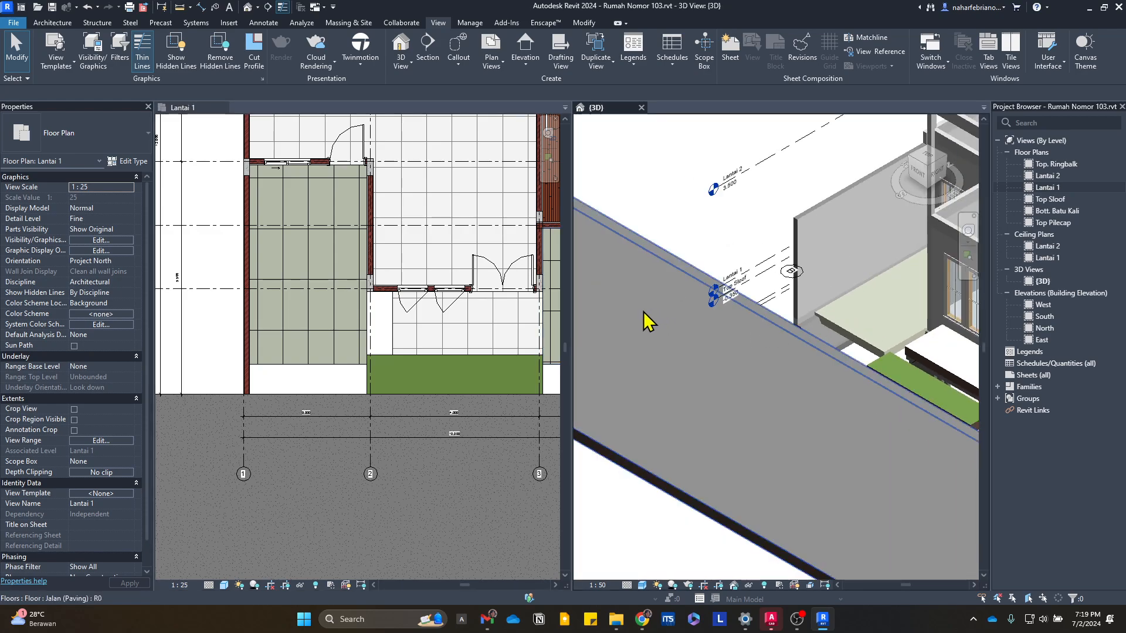
{"action": "scroll", "coordinate": [776, 393], "scroll_direction": "up", "scroll_amount": 1}
{"action": "middle_click_drag", "start_coordinate": [777, 392], "coordinate": [581, 410]}
{"action": "middle_click_drag", "start_coordinate": [663, 432], "coordinate": [832, 443]}
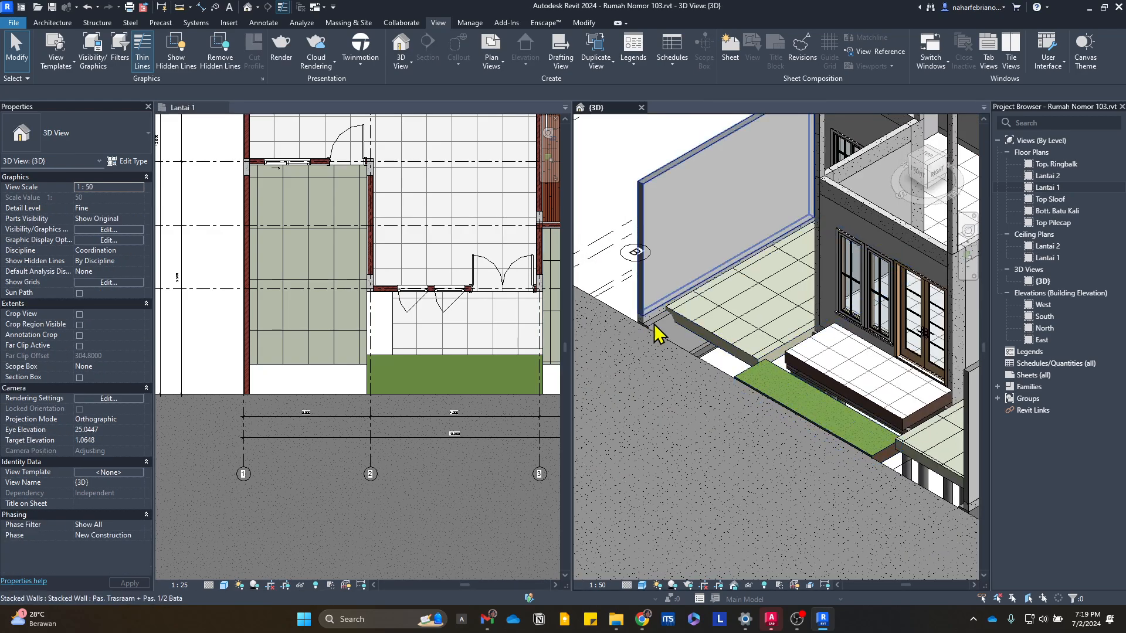
{"action": "left_click", "coordinate": [52, 23]}
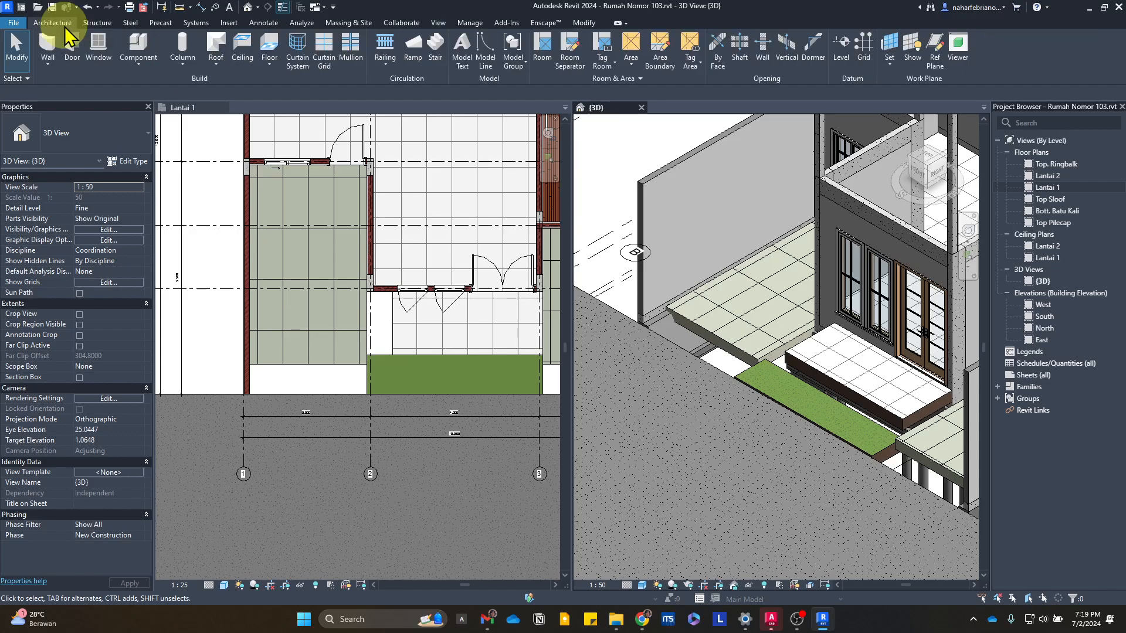
{"action": "scroll", "coordinate": [455, 285], "scroll_direction": "down", "scroll_amount": 2}
{"action": "left_click", "coordinate": [334, 291]}
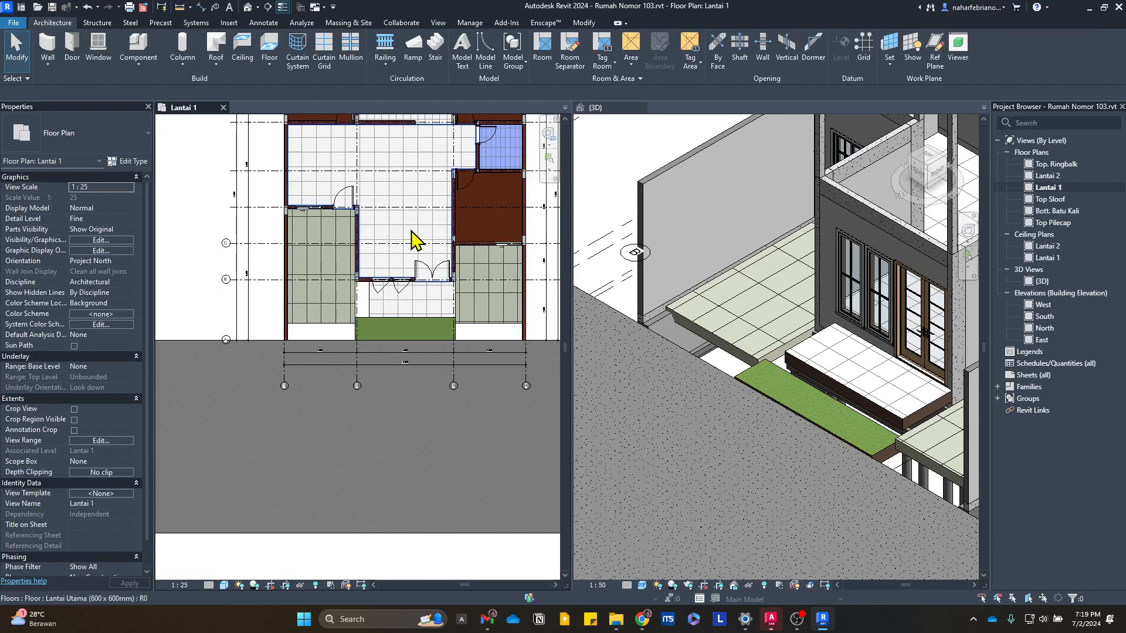
{"action": "scroll", "coordinate": [404, 246], "scroll_direction": "down", "scroll_amount": 1}
{"action": "middle_click_drag", "start_coordinate": [403, 246], "coordinate": [327, 316]}
{"action": "scroll", "coordinate": [469, 388], "scroll_direction": "up", "scroll_amount": 1}
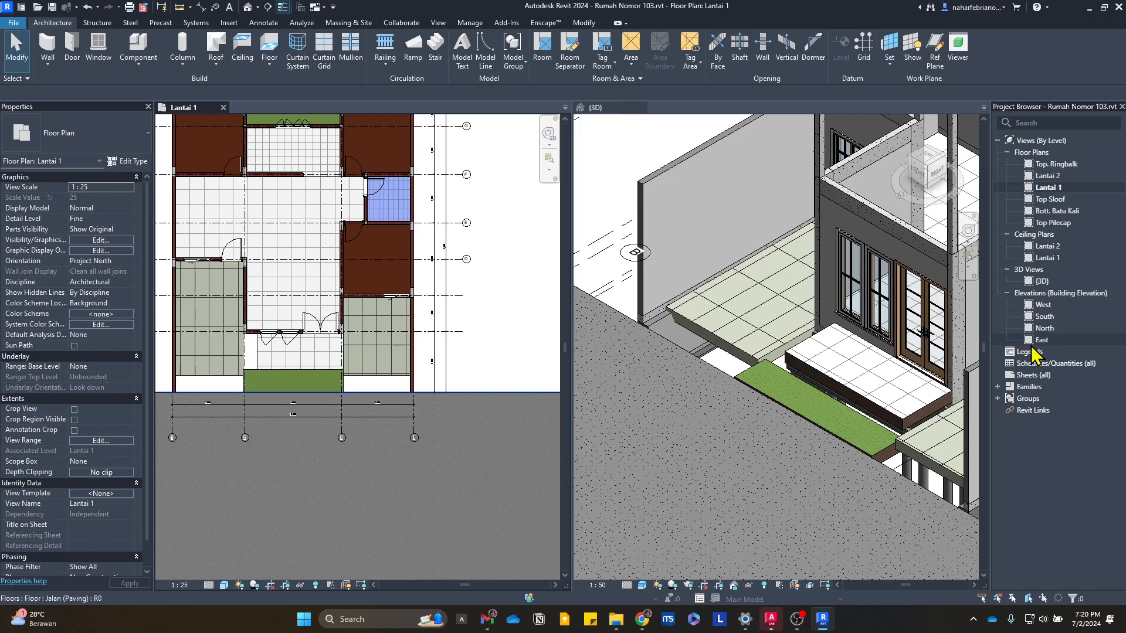
- Open the South elevation and examine the road slab beside the Lantai 1 and Top Sloof level markers
{"action": "left_click", "coordinate": [1073, 317]}
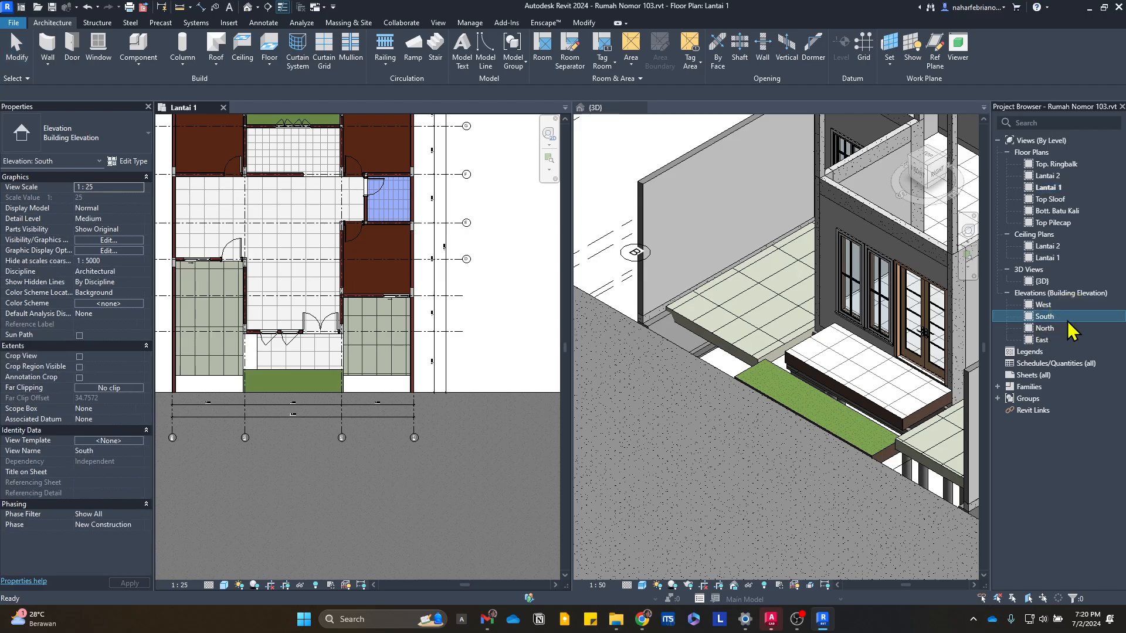
{"action": "double_click", "coordinate": [1076, 320]}
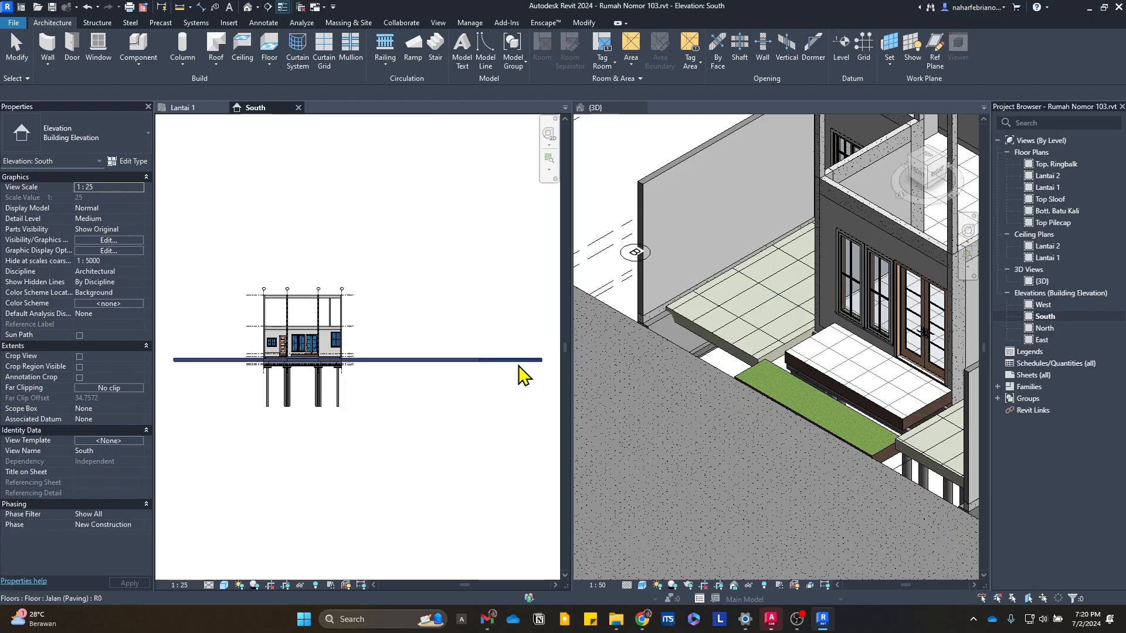
{"action": "scroll", "coordinate": [361, 381], "scroll_direction": "up", "scroll_amount": 5}
{"action": "scroll", "coordinate": [371, 405], "scroll_direction": "up", "scroll_amount": 4}
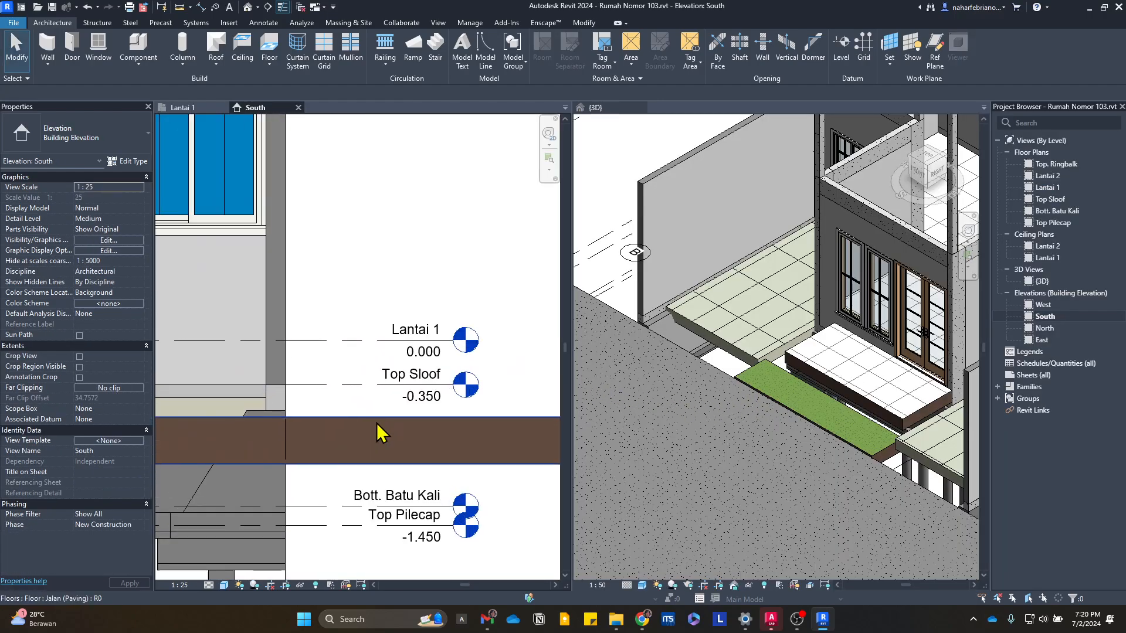
- Copy the Top Sloof level down to the top surface of the road slab in the South elevation
{"action": "left_click", "coordinate": [351, 385]}
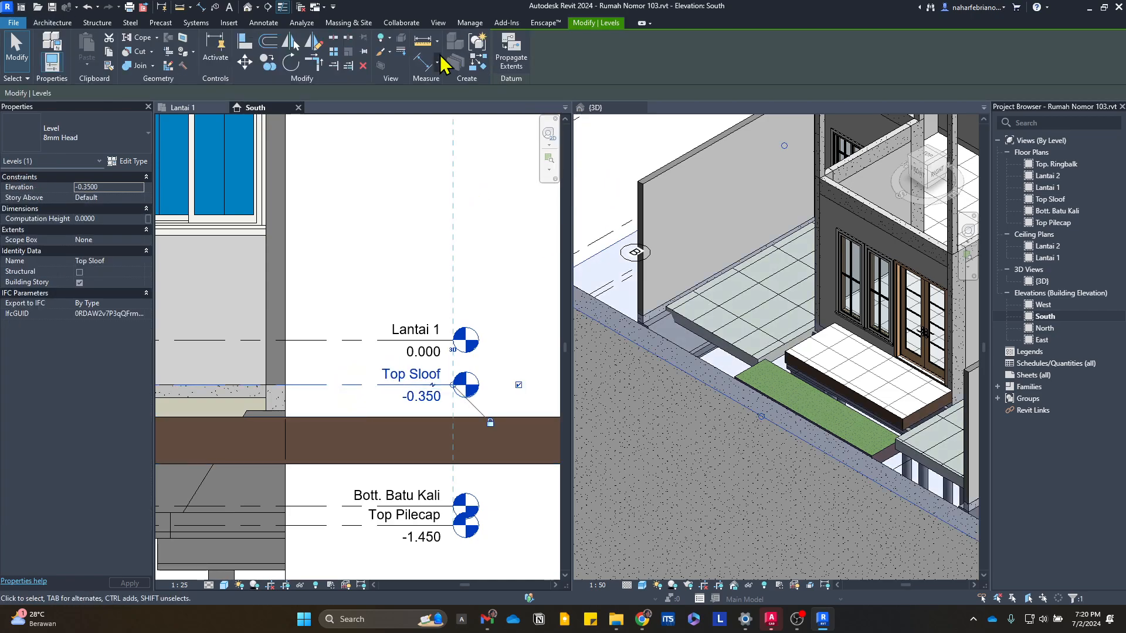
{"action": "left_click", "coordinate": [267, 62]}
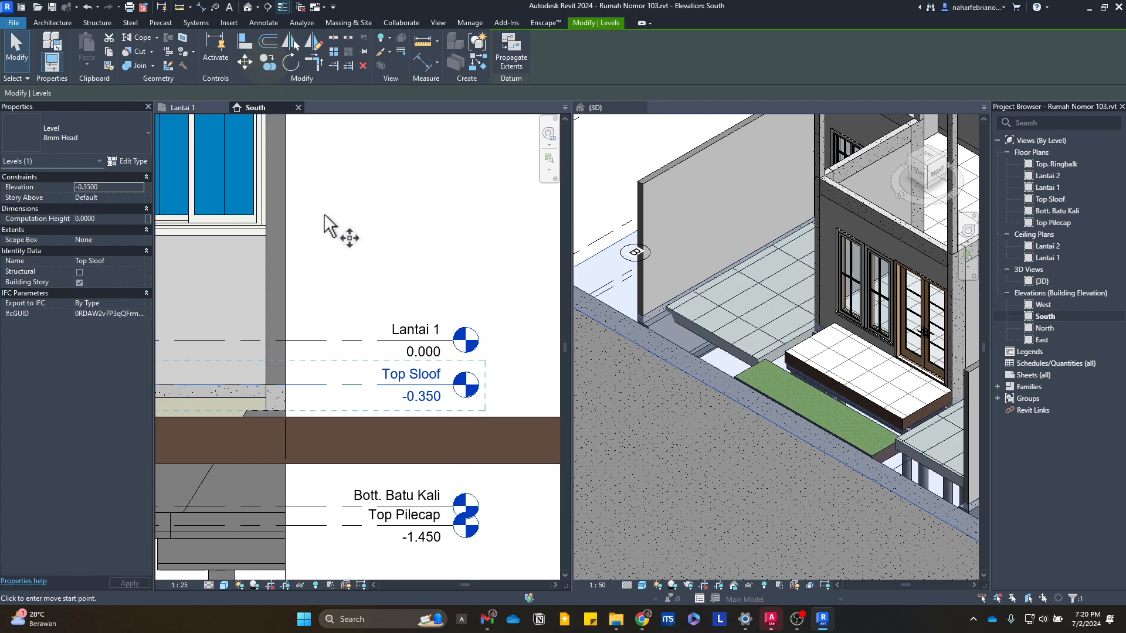
{"action": "left_click", "coordinate": [376, 385]}
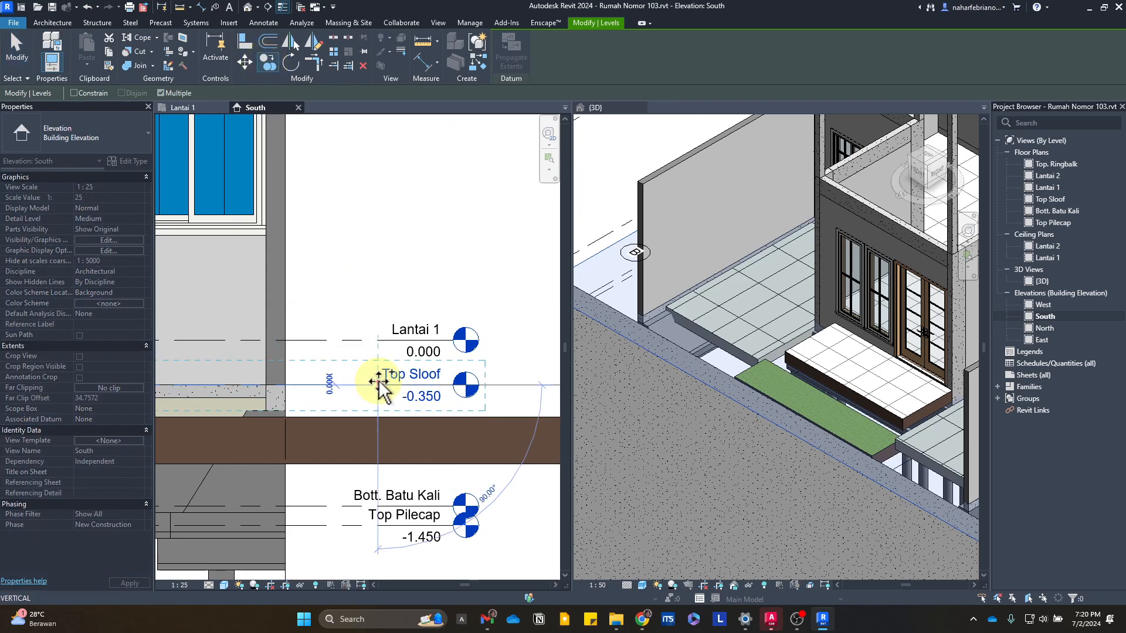
{"action": "left_click", "coordinate": [380, 417]}
{"action": "key", "text": "Escape"}
{"action": "key", "text": "Escape"}
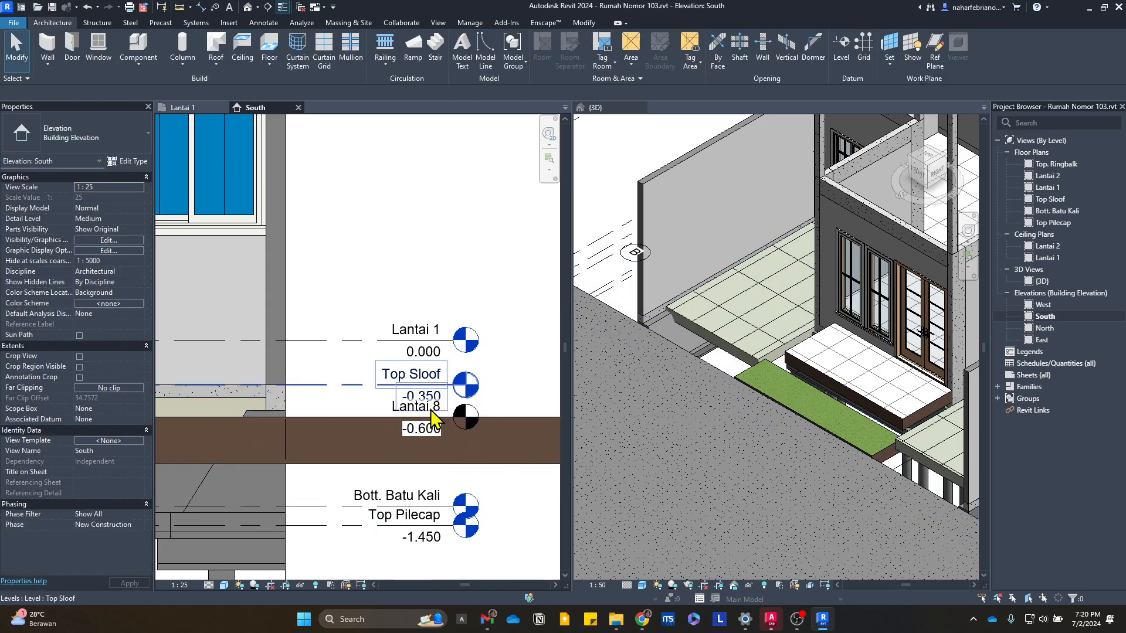
- Rename the new level at the road's top surface as Jalan and add an elbow that lowers its head
{"action": "left_click", "coordinate": [446, 431]}
{"action": "scroll", "coordinate": [432, 418], "scroll_direction": "up", "scroll_amount": 2}
{"action": "key", "text": "Escape"}
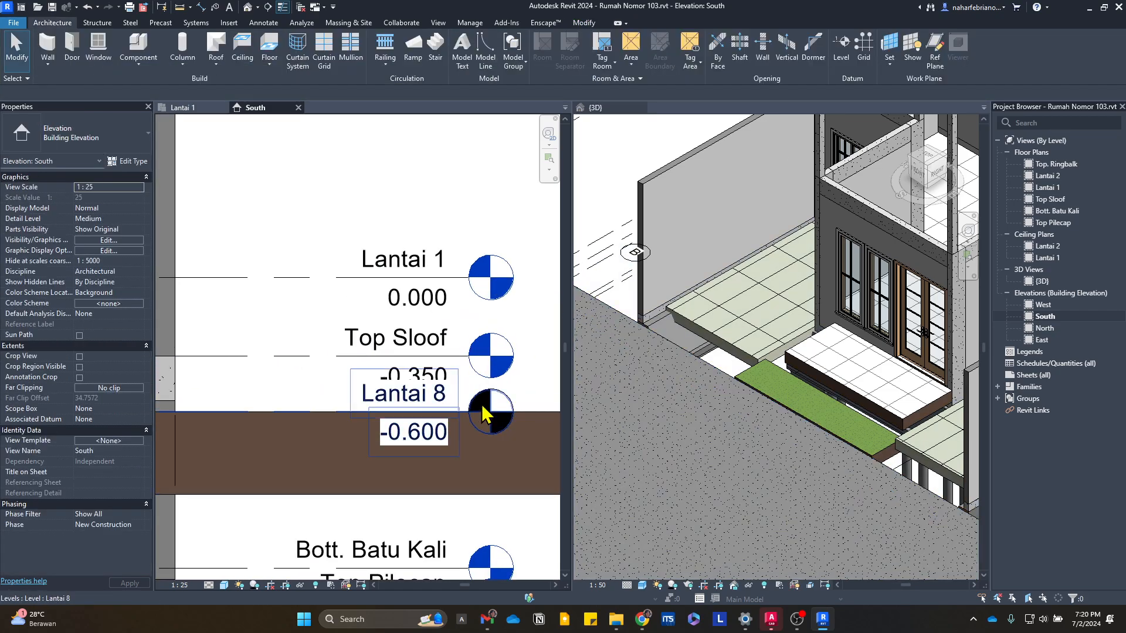
{"action": "left_click", "coordinate": [481, 404]}
{"action": "left_click", "coordinate": [435, 398]}
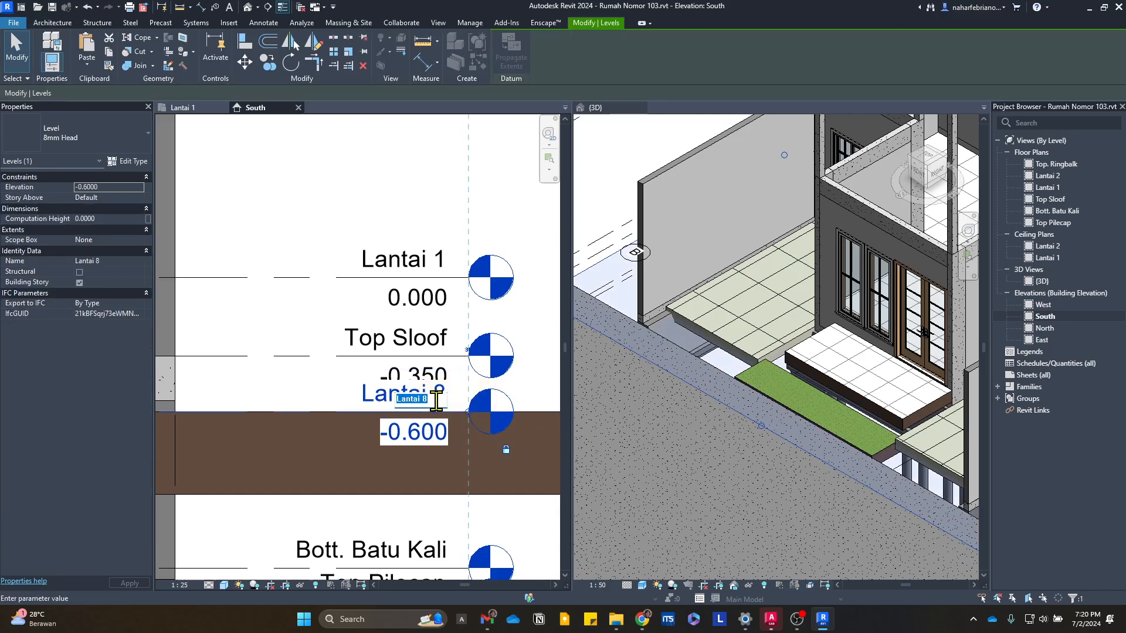
{"action": "key", "text": "Return"}
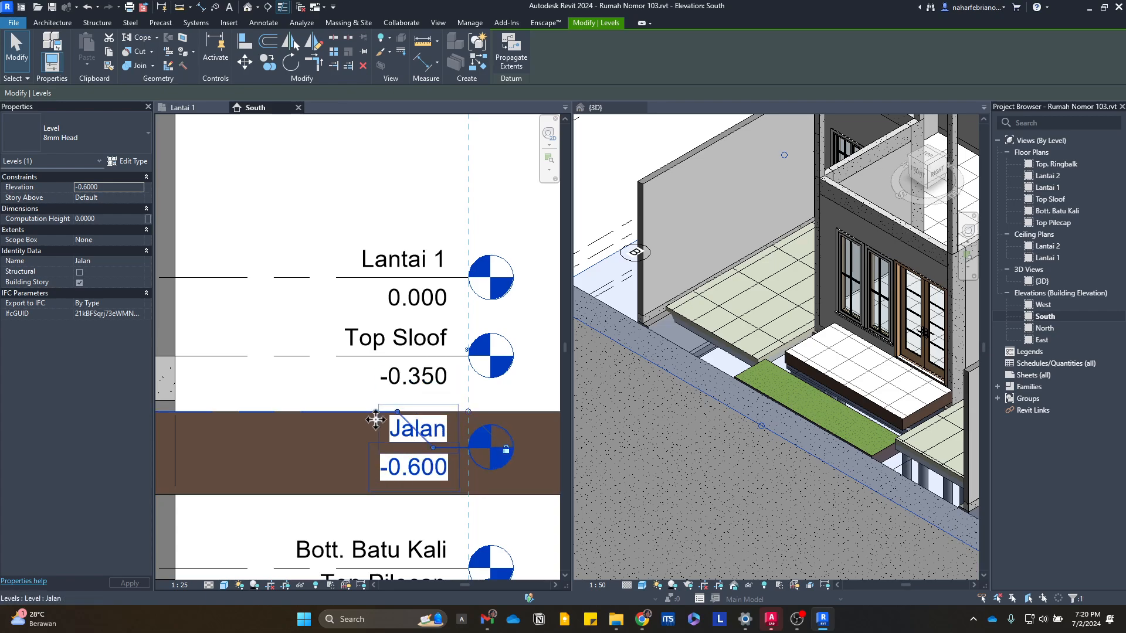
{"action": "scroll", "coordinate": [434, 414], "scroll_direction": "down", "scroll_amount": 3}
{"action": "key", "text": "Escape"}
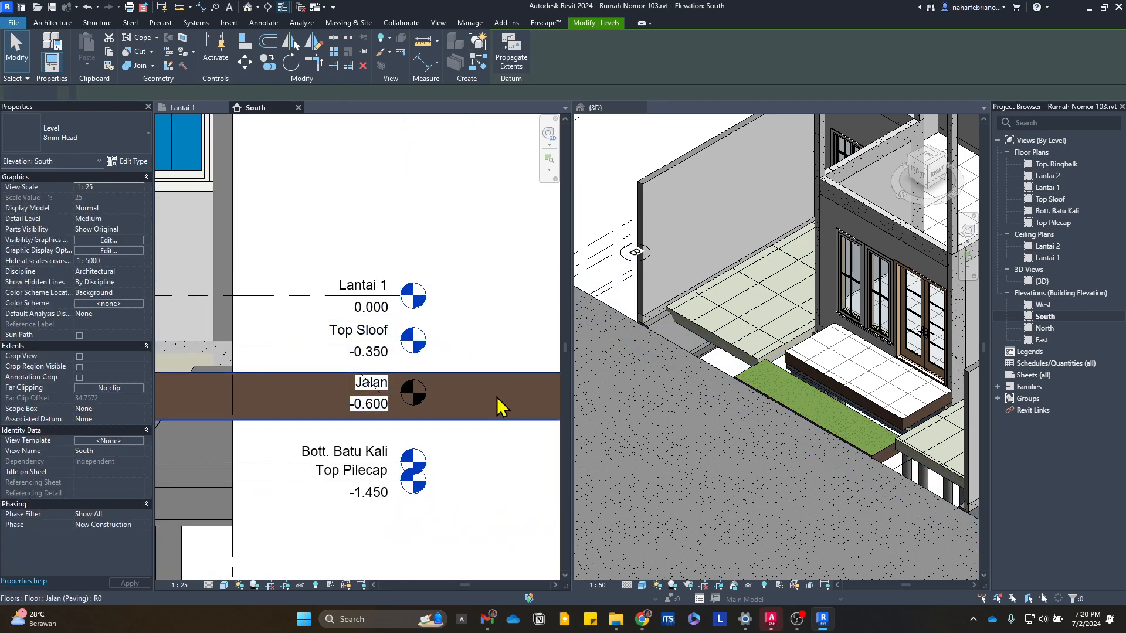
- Set the Jalan (Paving) floor's level to Jalan with a height offset of 0
{"action": "left_click", "coordinate": [509, 398]}
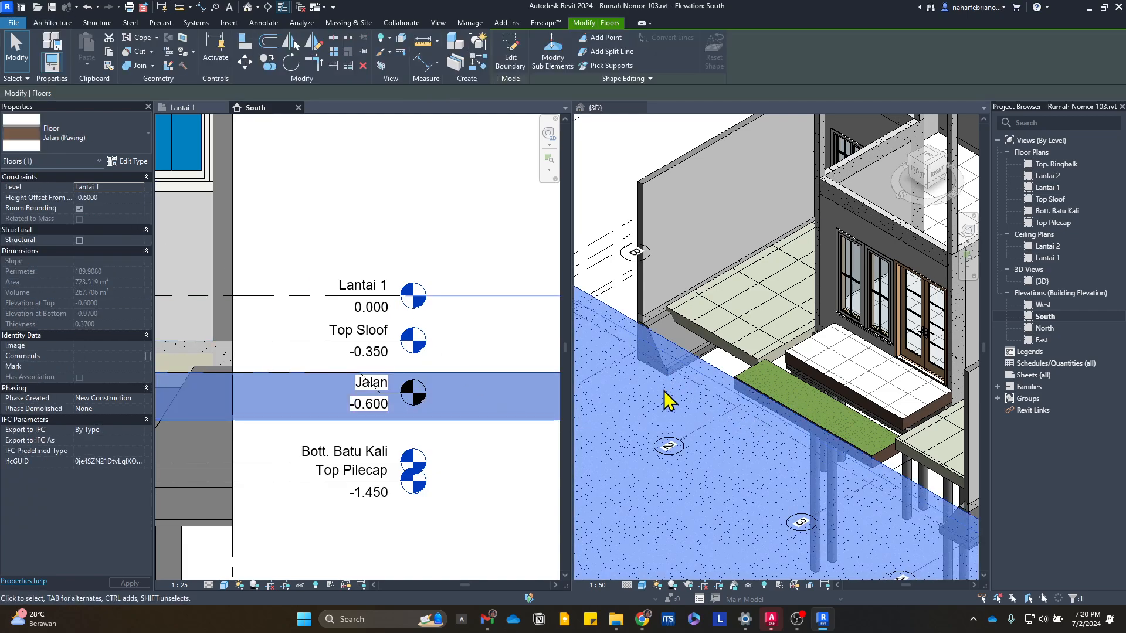
{"action": "left_click", "coordinate": [138, 187]}
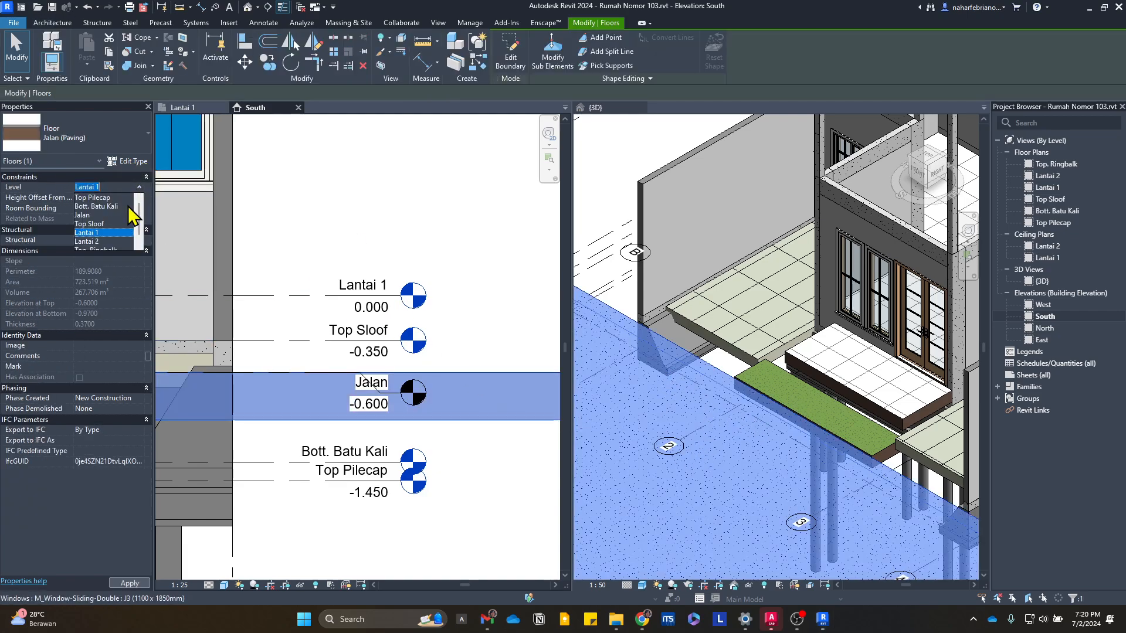
{"action": "left_click", "coordinate": [113, 199]}
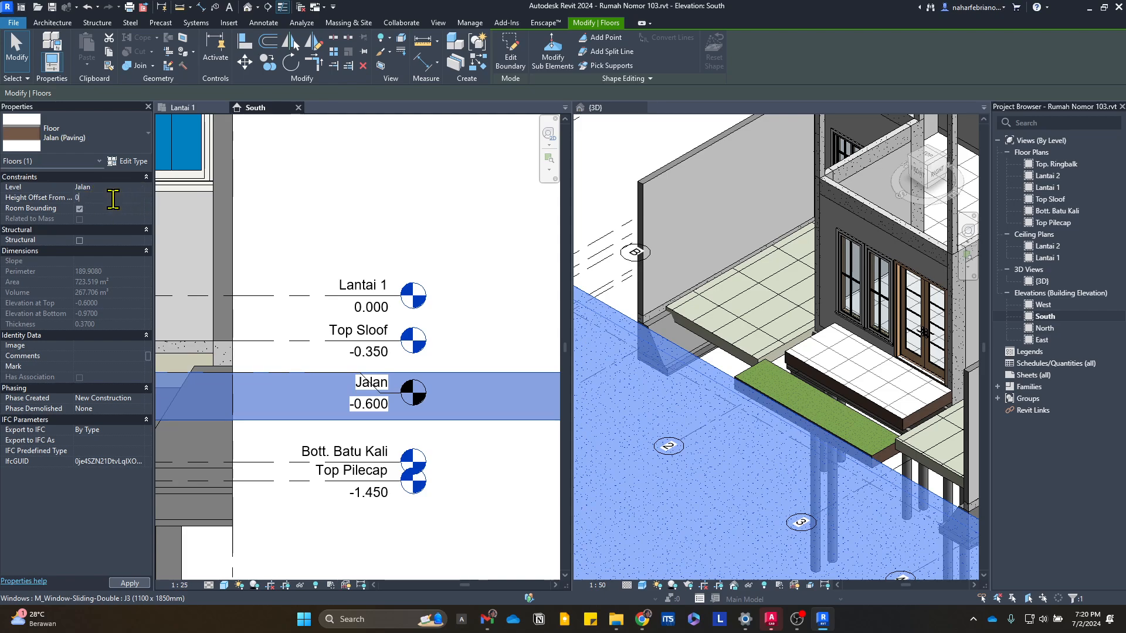
{"action": "key", "text": "Escape"}
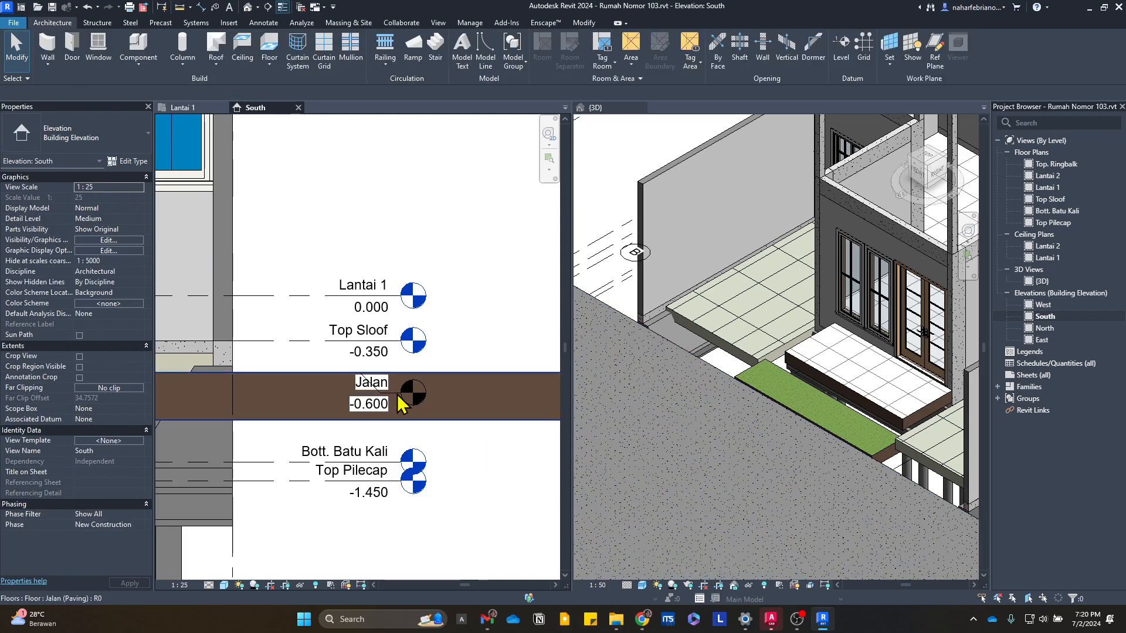
- Examine the road slab and its gap to the carport floor and boundary wall in the 3D view
{"action": "scroll", "coordinate": [803, 388], "scroll_direction": "down", "scroll_amount": 3}
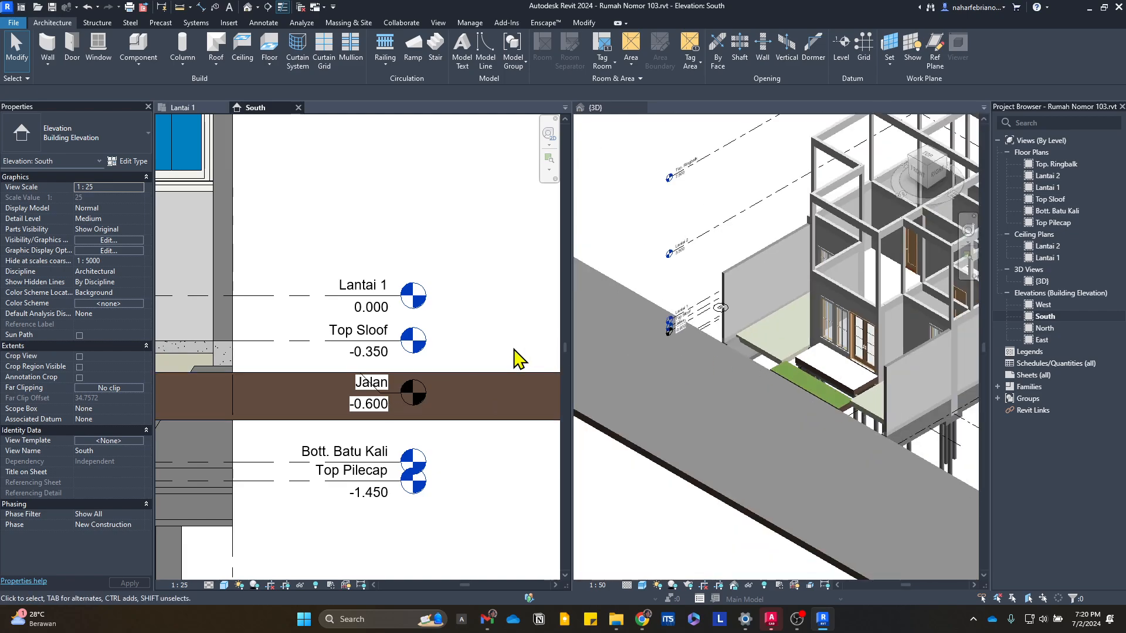
{"action": "scroll", "coordinate": [433, 382], "scroll_direction": "down", "scroll_amount": 3}
{"action": "scroll", "coordinate": [296, 381], "scroll_direction": "up", "scroll_amount": 2}
{"action": "scroll", "coordinate": [373, 361], "scroll_direction": "up", "scroll_amount": 2}
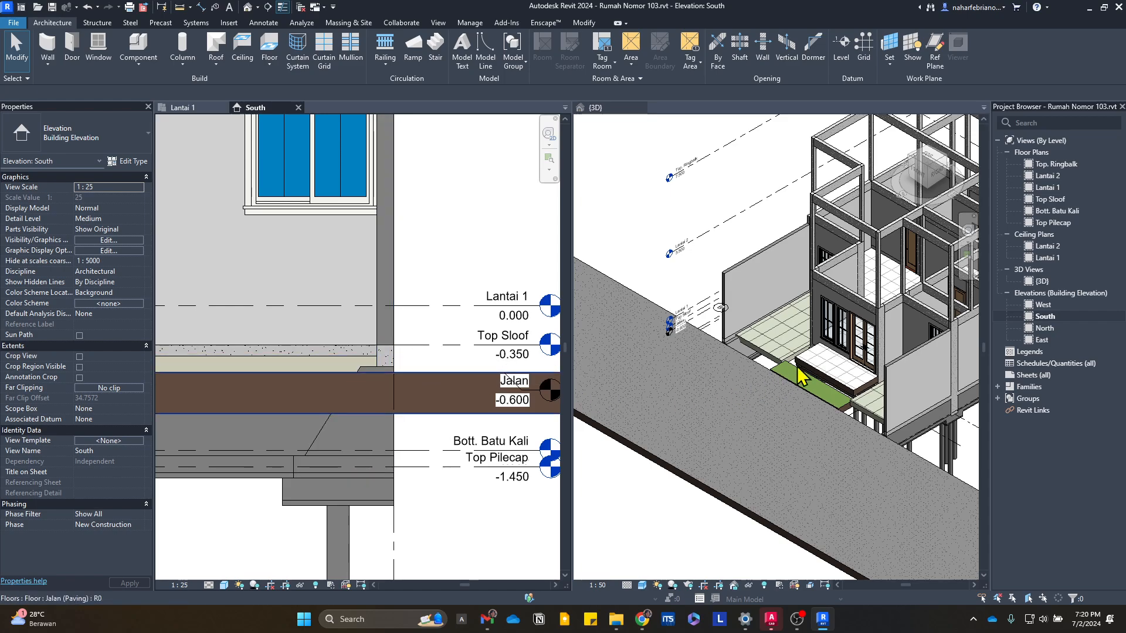
{"action": "scroll", "coordinate": [750, 337], "scroll_direction": "up", "scroll_amount": 4}
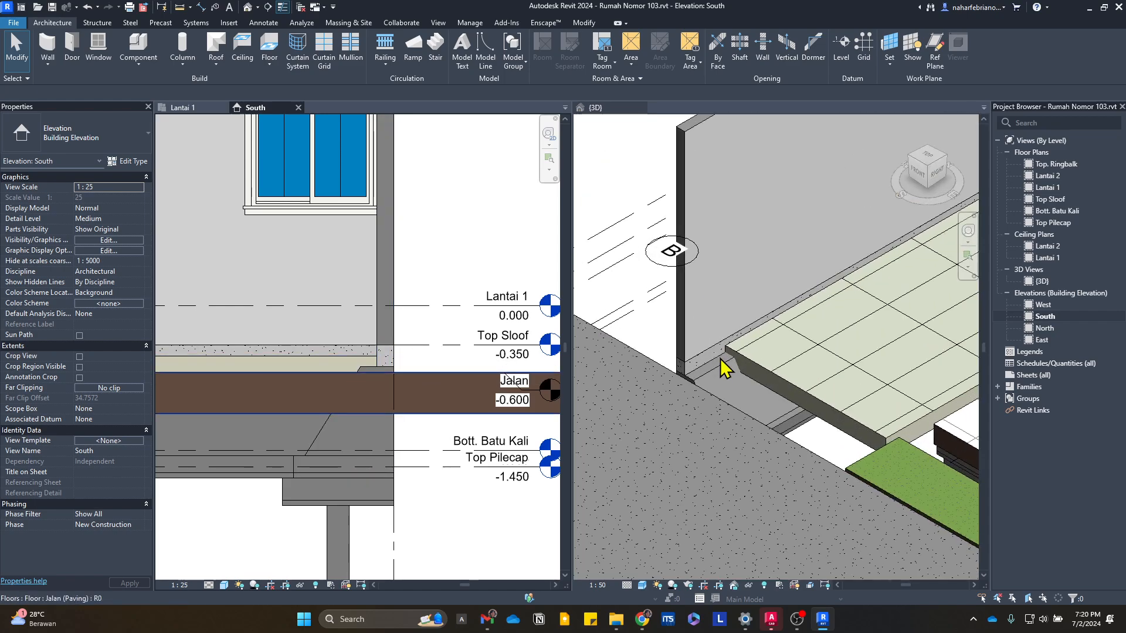
{"action": "scroll", "coordinate": [798, 360], "scroll_direction": "down", "scroll_amount": 3}
{"action": "scroll", "coordinate": [779, 368], "scroll_direction": "up", "scroll_amount": 3}
{"action": "middle_click", "coordinate": [776, 368]}
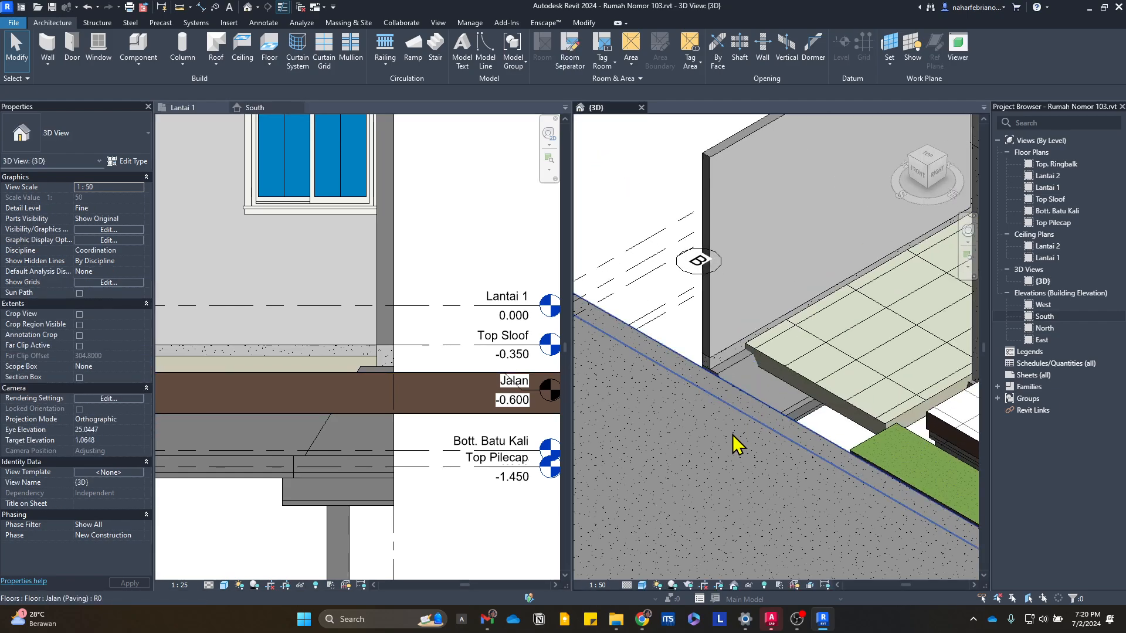
{"action": "middle_click_drag", "start_coordinate": [757, 410], "coordinate": [690, 402]}
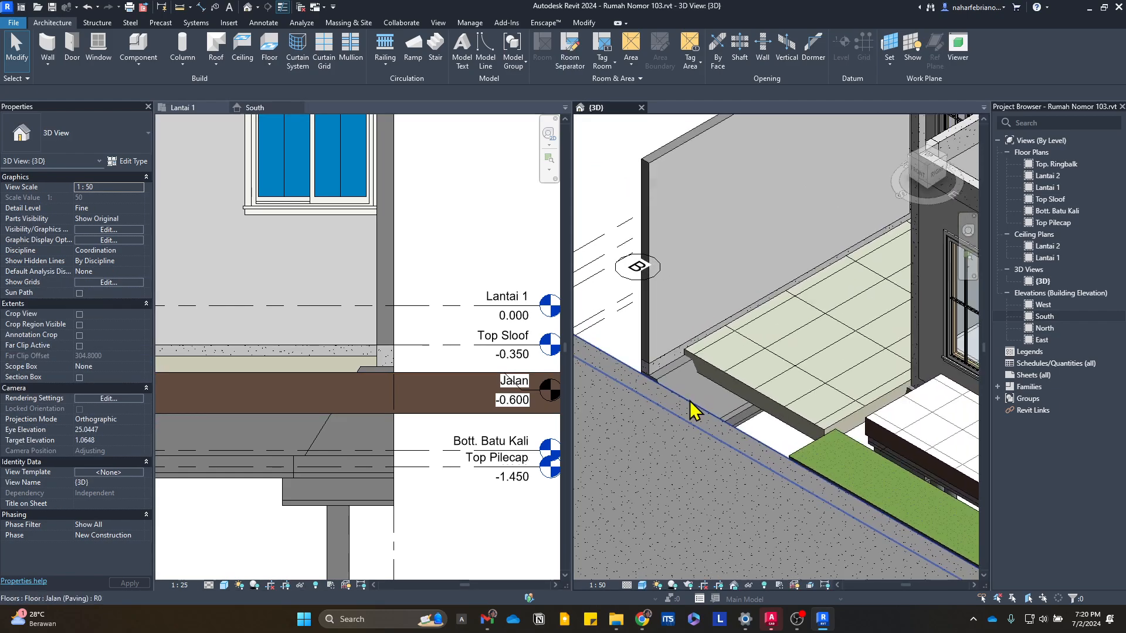
- Examine the pile cap and stone foundation below the road slab in the South elevation
{"action": "left_click", "coordinate": [414, 493]}
{"action": "scroll", "coordinate": [375, 381], "scroll_direction": "down", "scroll_amount": 3}
{"action": "scroll", "coordinate": [272, 437], "scroll_direction": "up", "scroll_amount": 3}
{"action": "middle_click_drag", "start_coordinate": [418, 455], "coordinate": [211, 495]}
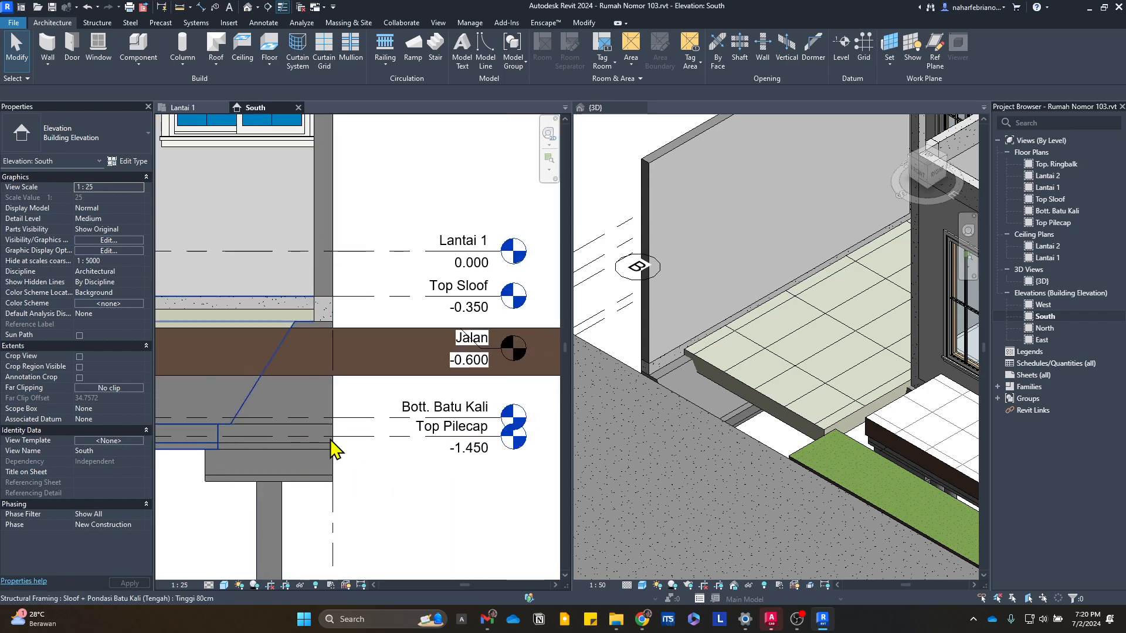
{"action": "left_click", "coordinate": [327, 460]}
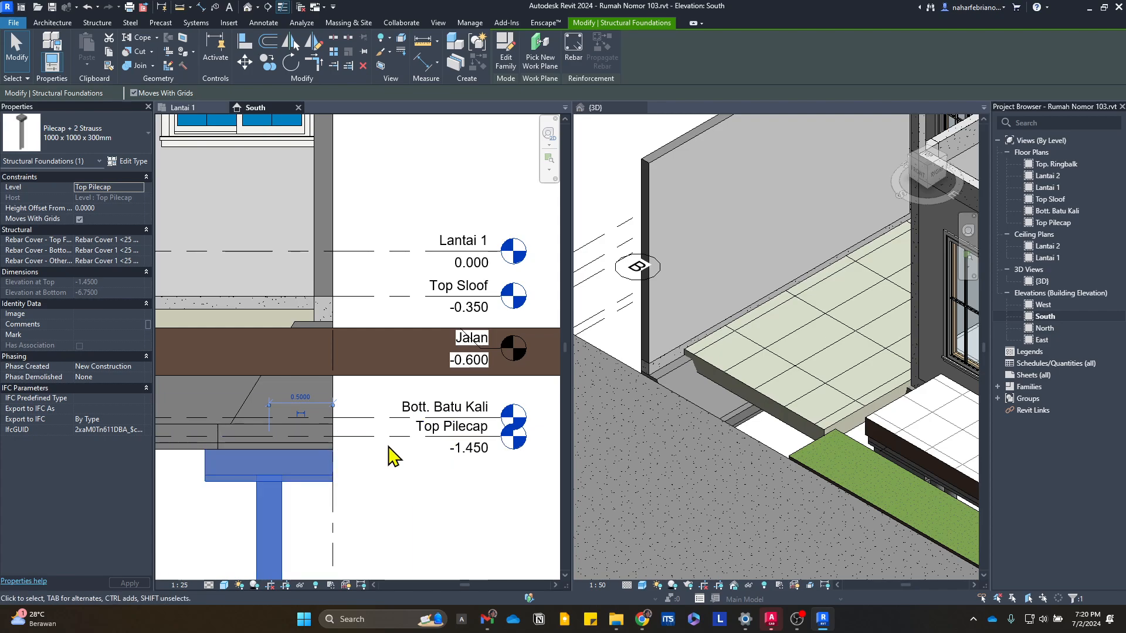
{"action": "key", "text": "Escape"}
{"action": "left_click", "coordinate": [312, 453]}
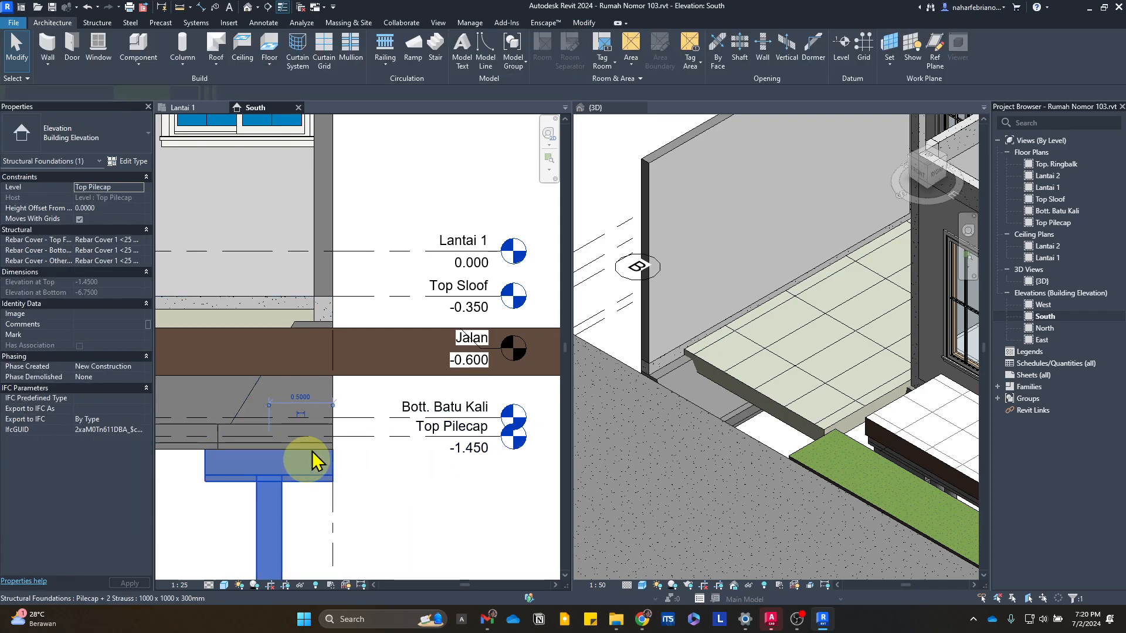
{"action": "key", "text": "Escape"}
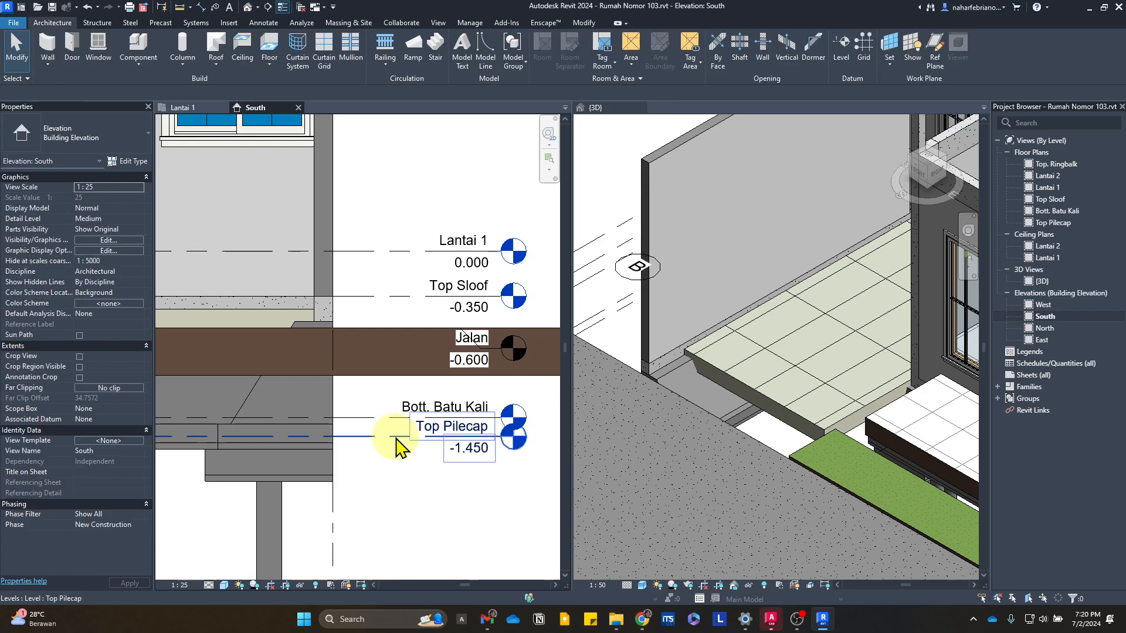
- Add an elbow to the Top Pilecap level line and shift its bend away from the level name, towards the foundation
{"action": "left_click", "coordinate": [396, 440]}
{"action": "left_click", "coordinate": [481, 437]}
{"action": "left_click", "coordinate": [417, 495]}
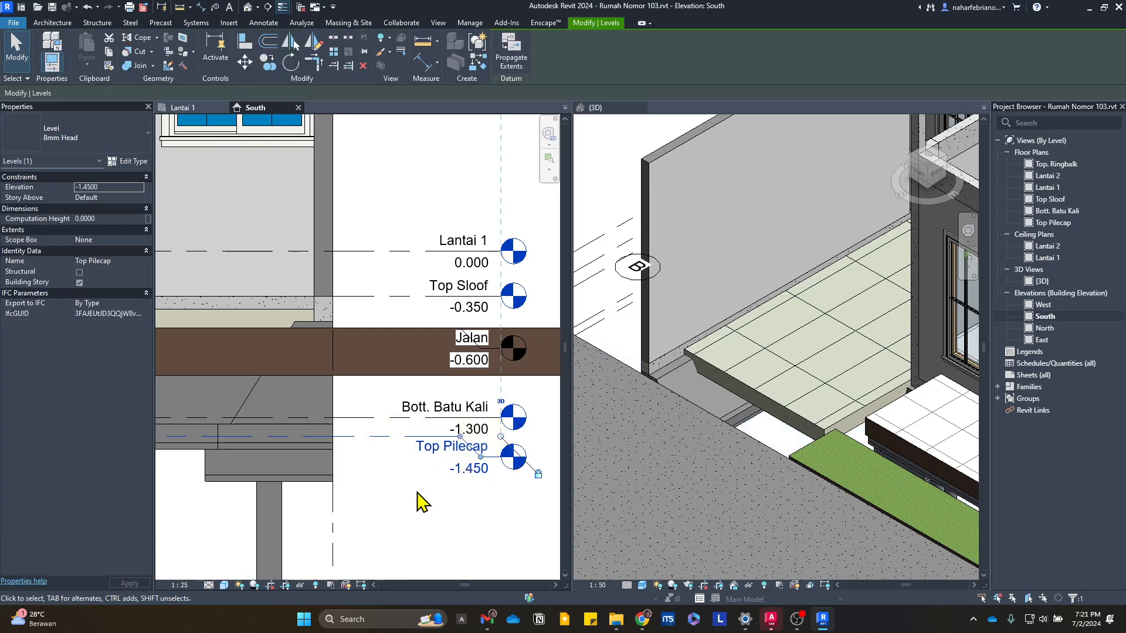
{"action": "left_click", "coordinate": [475, 458]}
{"action": "left_click_drag", "start_coordinate": [460, 437], "coordinate": [392, 437]}
{"action": "left_click_drag", "start_coordinate": [481, 460], "coordinate": [416, 457]}
{"action": "left_click", "coordinate": [438, 491]}
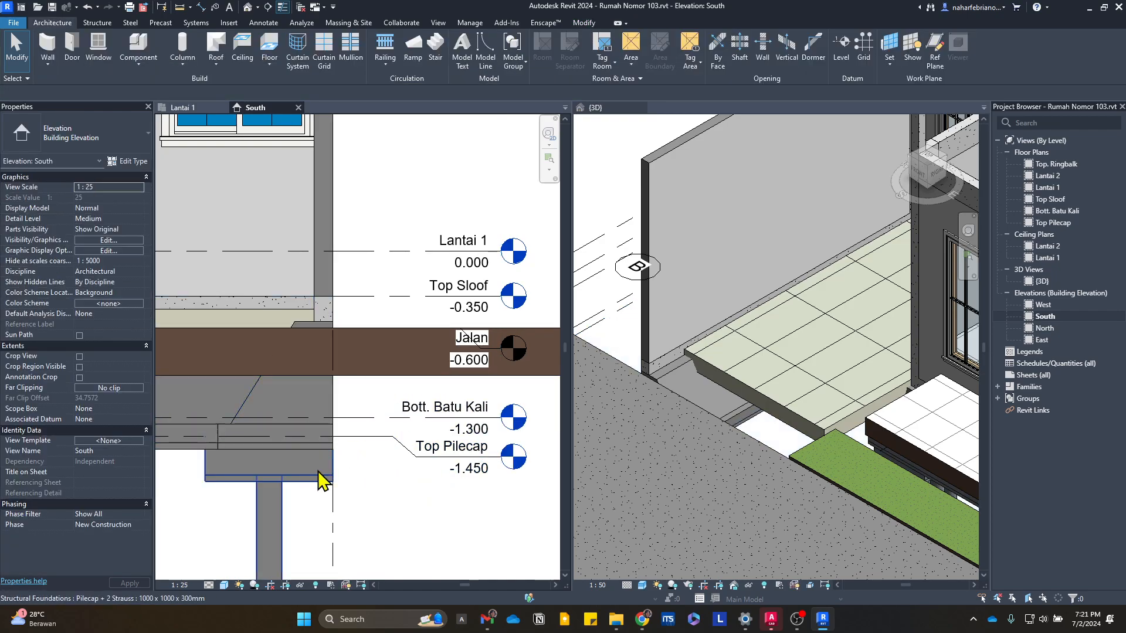
- Examine how the foundation and pile cap line up with the Bott. Batu Kali and Top Pilecap levels
{"action": "scroll", "coordinate": [496, 480], "scroll_direction": "down", "scroll_amount": 1}
{"action": "middle_click_drag", "start_coordinate": [495, 480], "coordinate": [398, 377]}
{"action": "left_click", "coordinate": [414, 375]}
{"action": "key", "text": "Escape"}
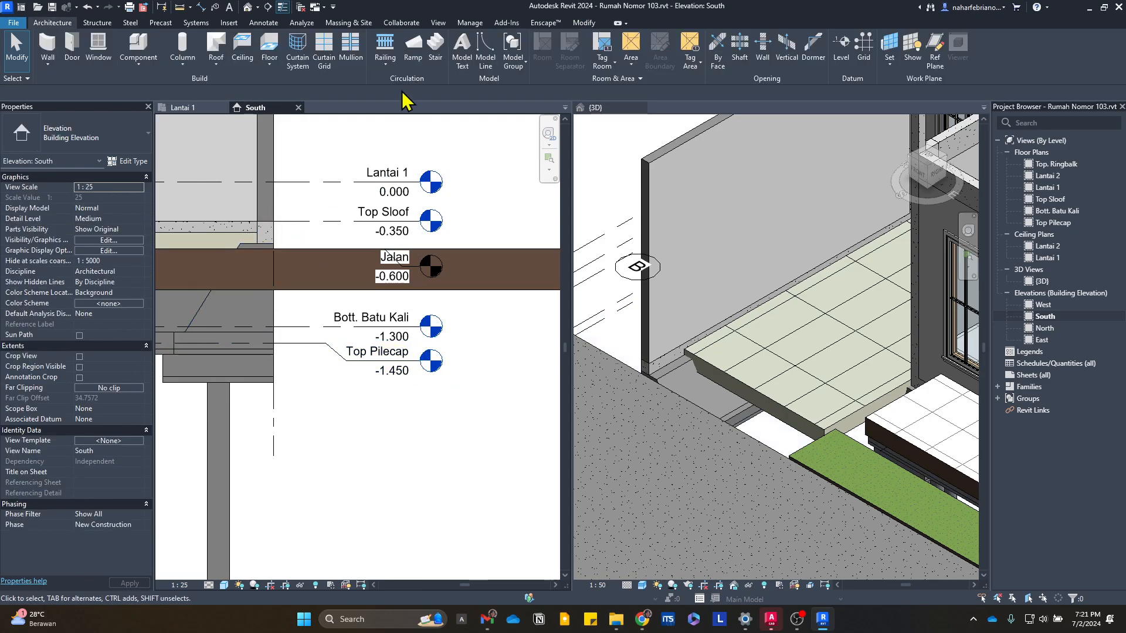
{"action": "scroll", "coordinate": [285, 361], "scroll_direction": "up", "scroll_amount": 1}
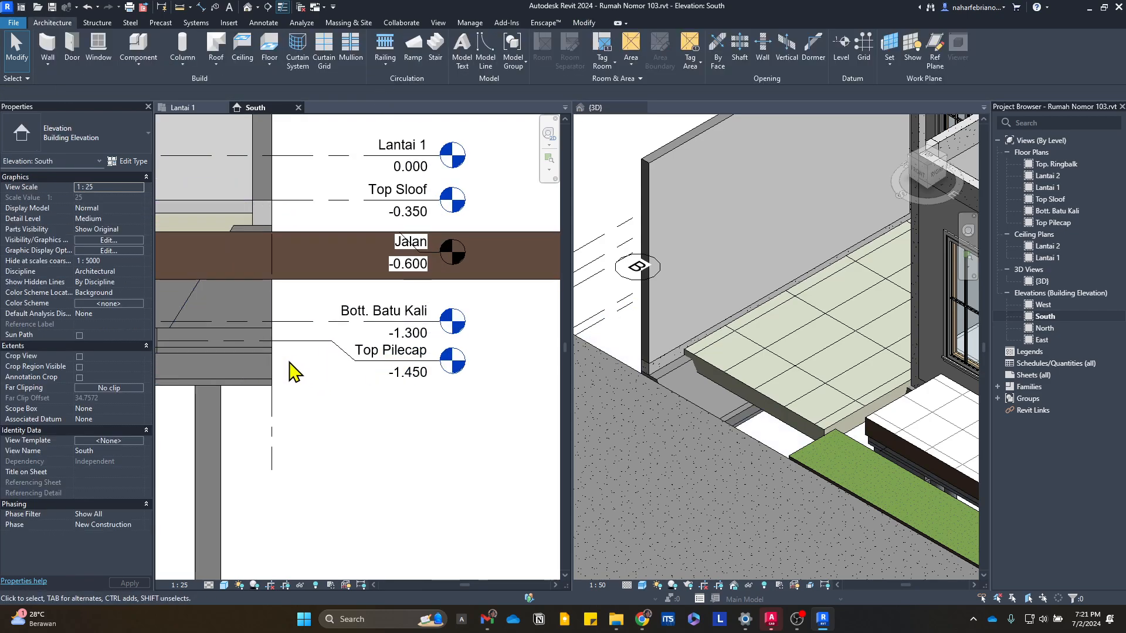
{"action": "middle_click_drag", "start_coordinate": [310, 346], "coordinate": [374, 390]}
{"action": "scroll", "coordinate": [354, 373], "scroll_direction": "up", "scroll_amount": 2}
{"action": "scroll", "coordinate": [420, 384], "scroll_direction": "down", "scroll_amount": 1}
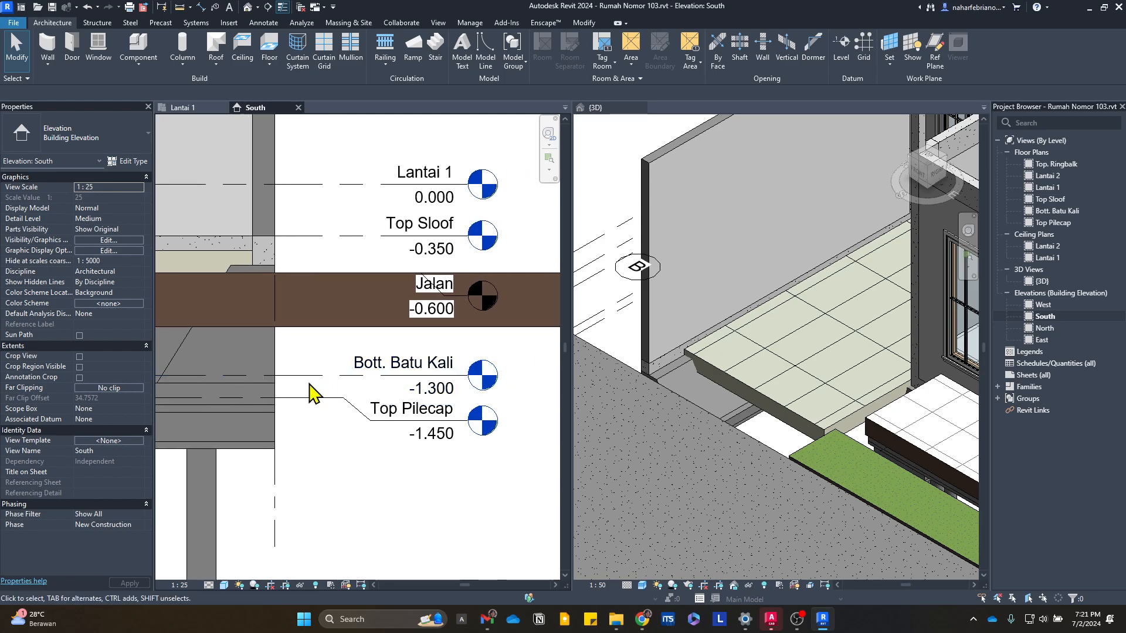
{"action": "left_click", "coordinate": [431, 404]}
{"action": "key", "text": "Escape"}
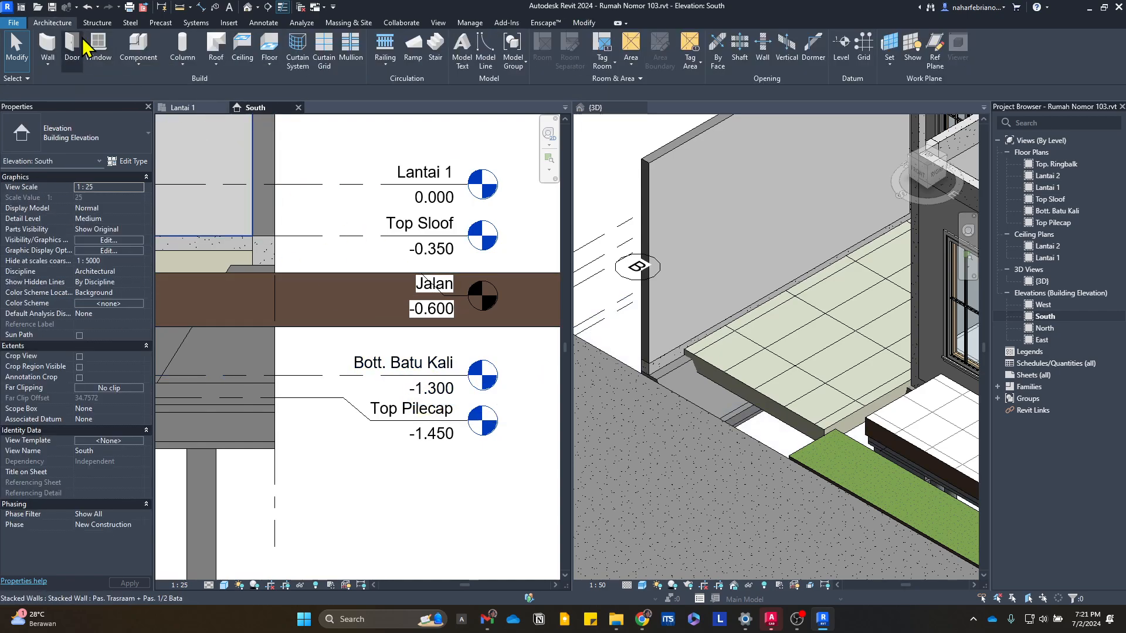
- Place an aligned dimension from the top of the stone foundation to the Bott. Batu Kali level in the South elevation
{"action": "left_click", "coordinate": [263, 23]}
{"action": "left_click", "coordinate": [47, 50]}
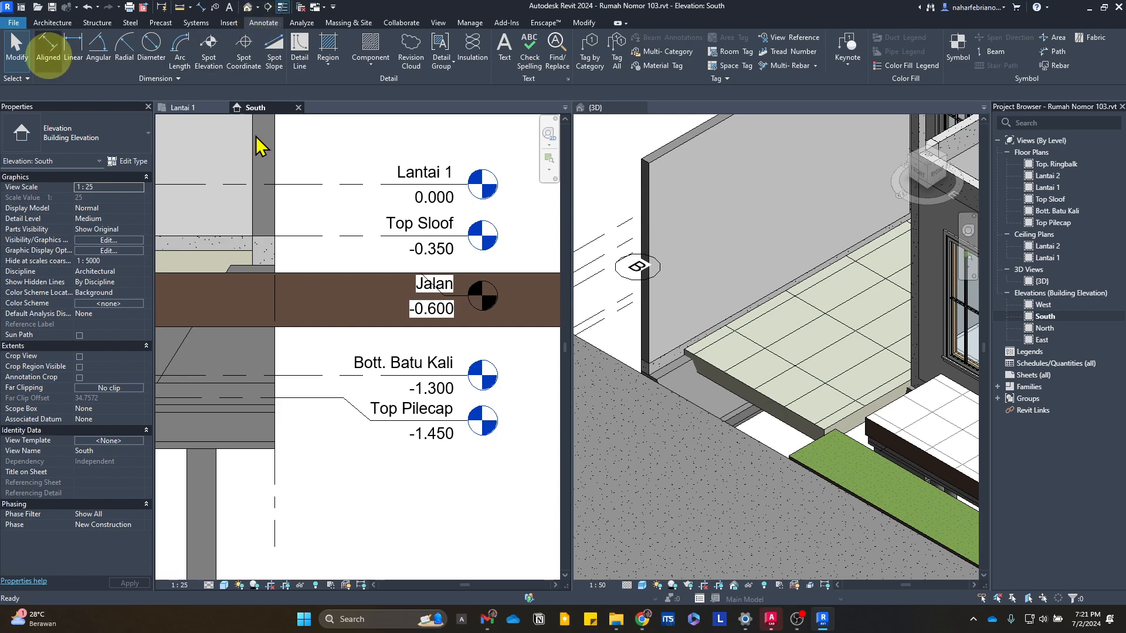
{"action": "left_click", "coordinate": [242, 266]}
{"action": "left_click", "coordinate": [325, 375]}
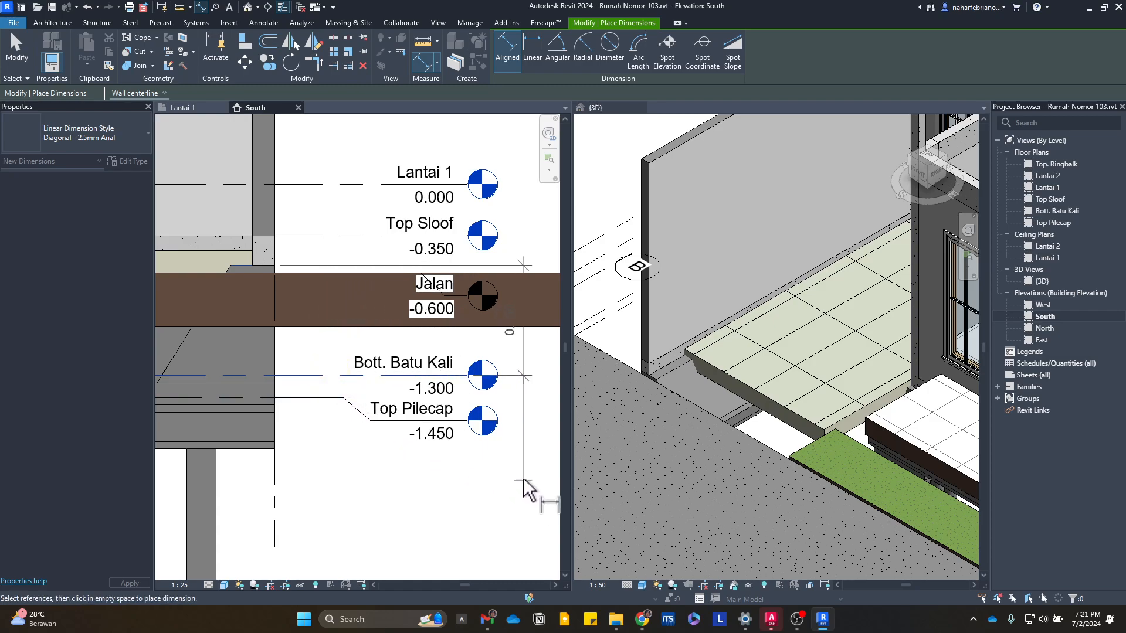
{"action": "middle_click_drag", "start_coordinate": [528, 486], "coordinate": [458, 473]}
{"action": "left_click", "coordinate": [464, 460]}
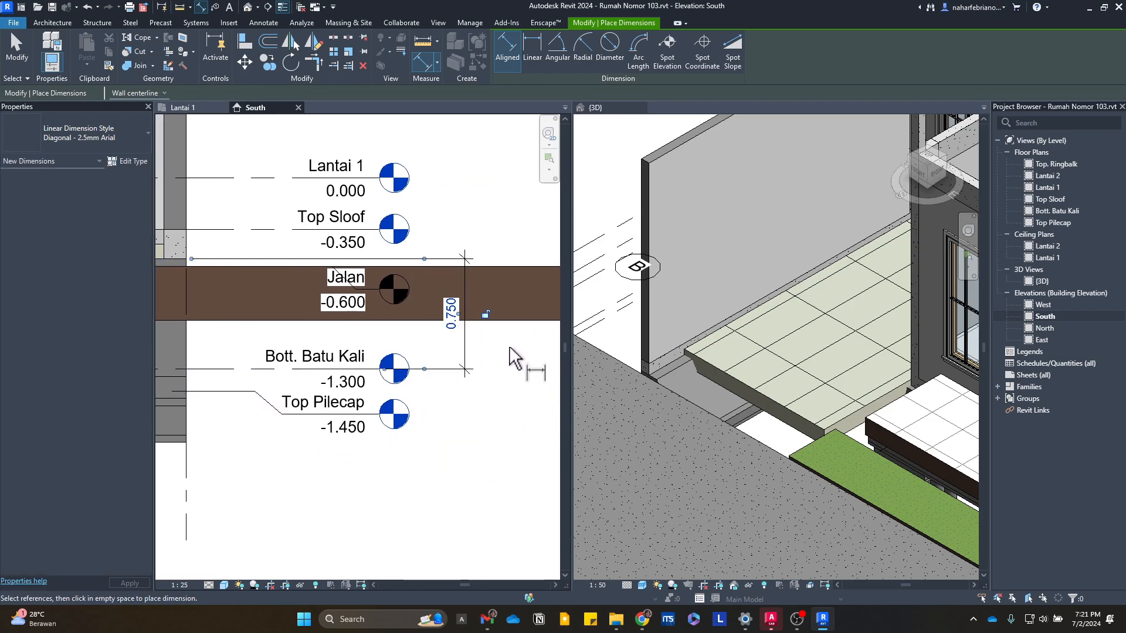
{"action": "key", "text": "Escape"}
{"action": "key", "text": "Escape"}
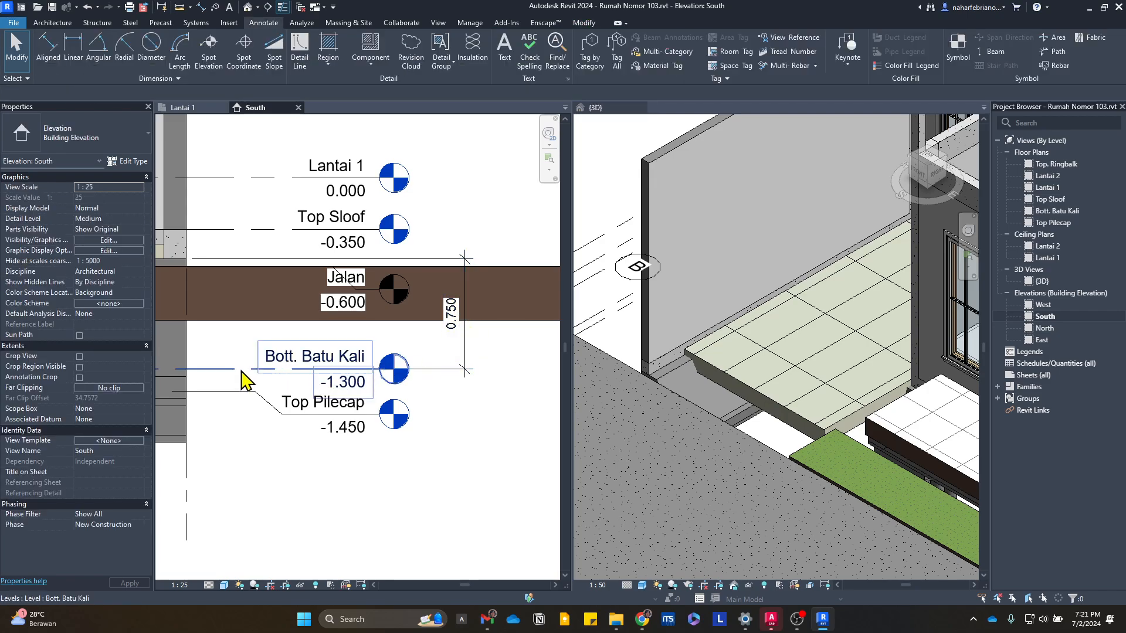
- Move the Bott. Batu Kali level by setting its dimension from the foundation top to 0.8 m, and delete that dimension
{"action": "left_click", "coordinate": [245, 381]}
{"action": "left_click", "coordinate": [452, 315]}
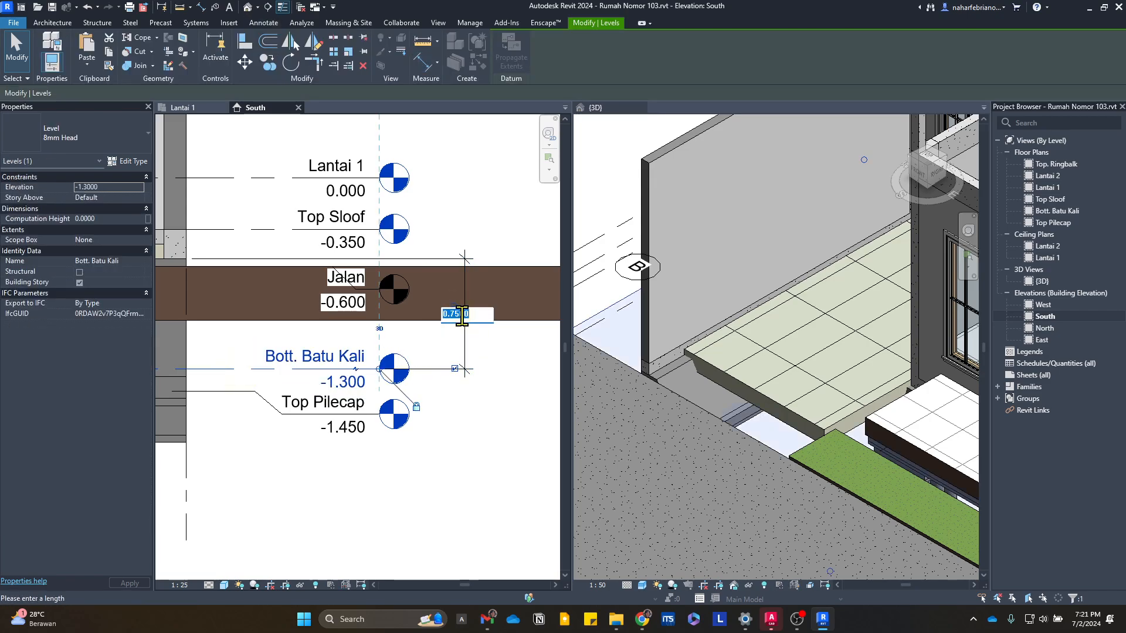
{"action": "type", "text": "0.8"}
{"action": "key", "text": "Return"}
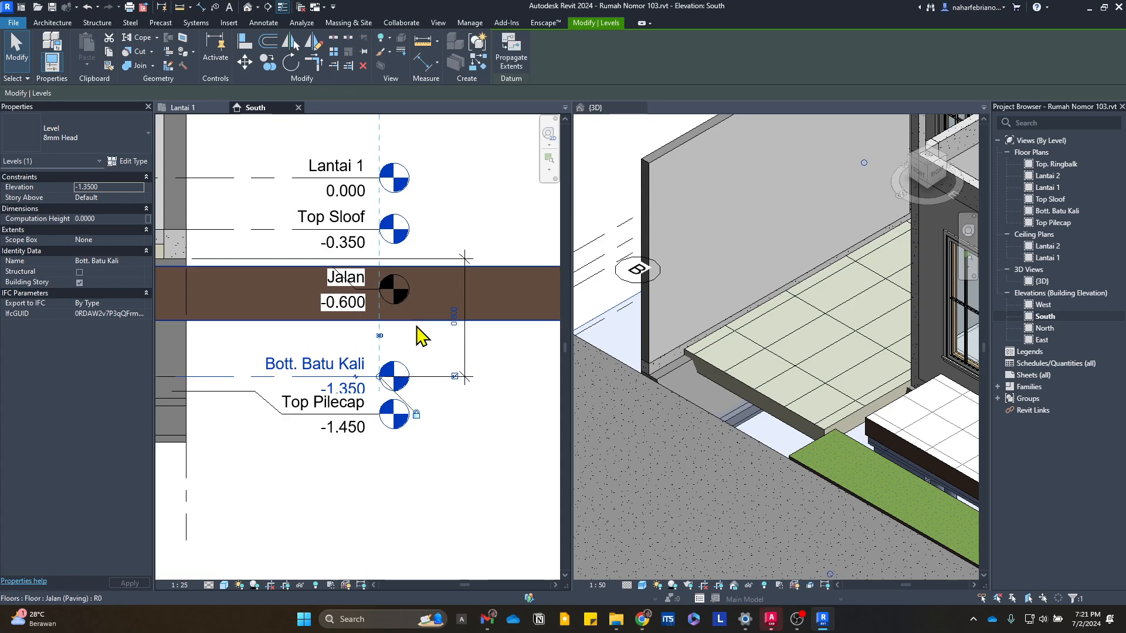
{"action": "key", "text": "Escape"}
{"action": "left_click", "coordinate": [463, 360]}
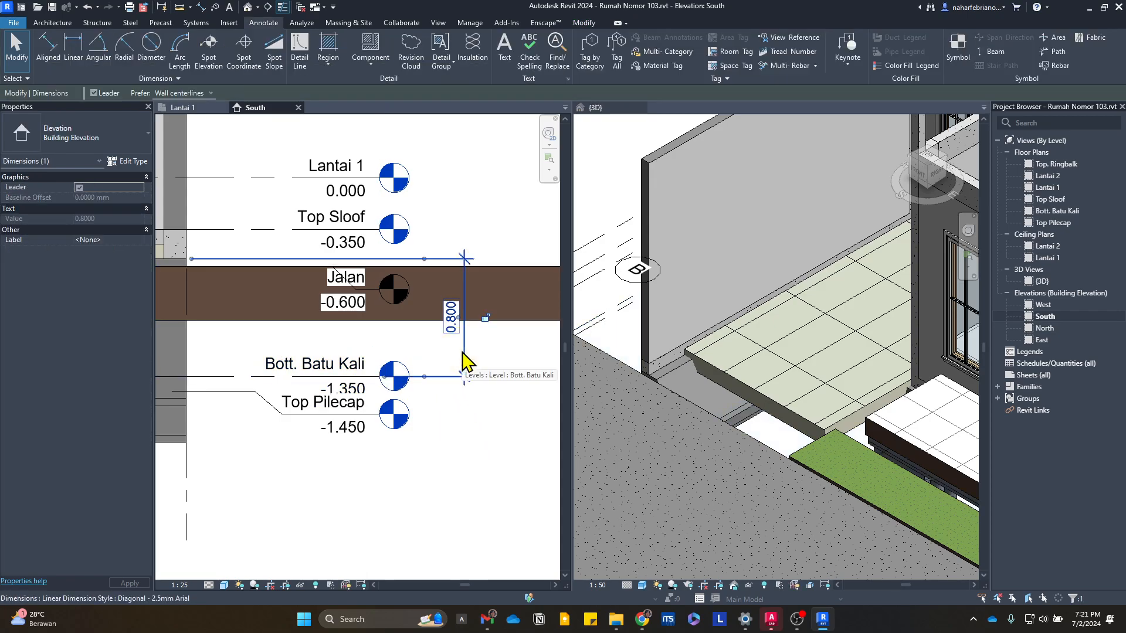
{"action": "left_click", "coordinate": [468, 391]}
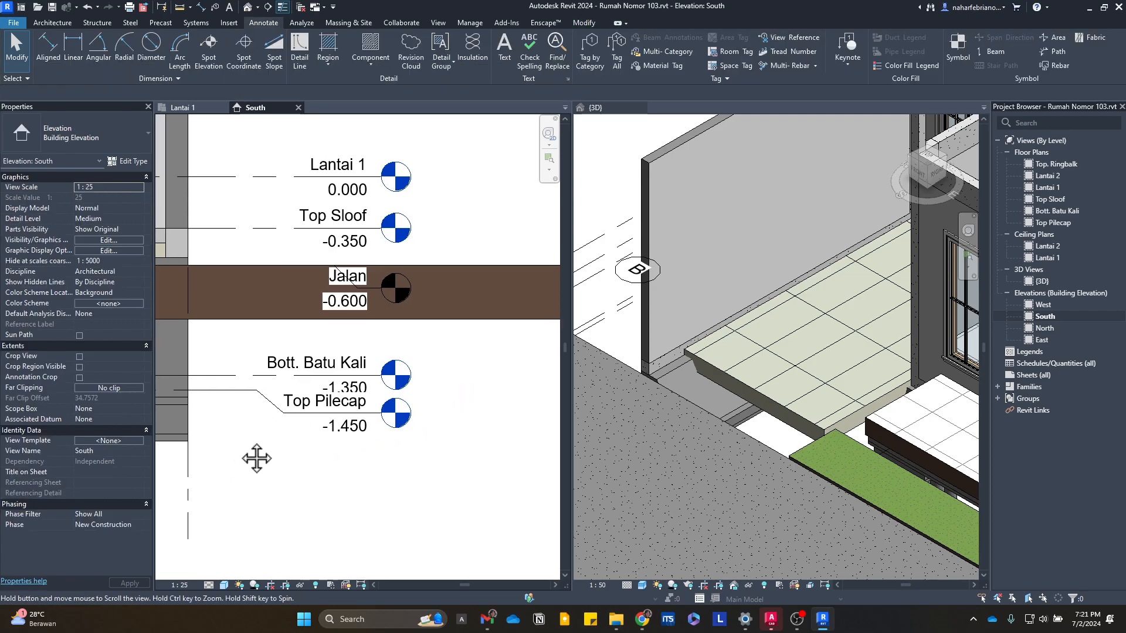
- Place an aligned dimension between the Bott. Batu Kali and Top Pilecap levels beside their level heads in the South elevation
{"action": "middle_click_drag", "start_coordinate": [254, 454], "coordinate": [365, 385]}
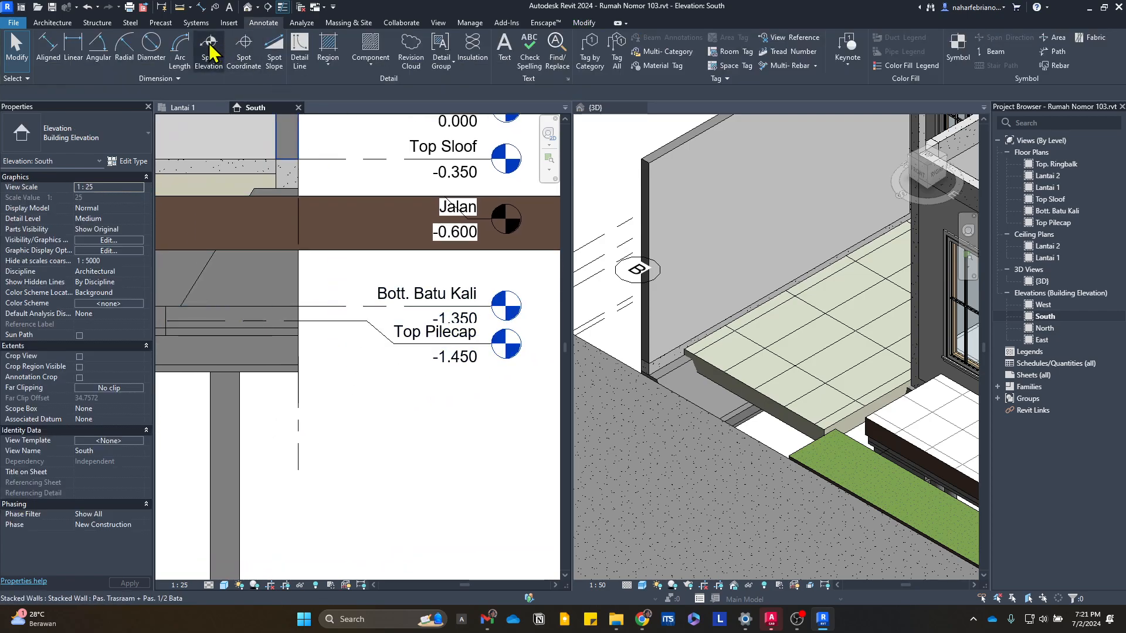
{"action": "key", "text": "d"}
{"action": "key", "text": "i"}
{"action": "left_click", "coordinate": [340, 307]}
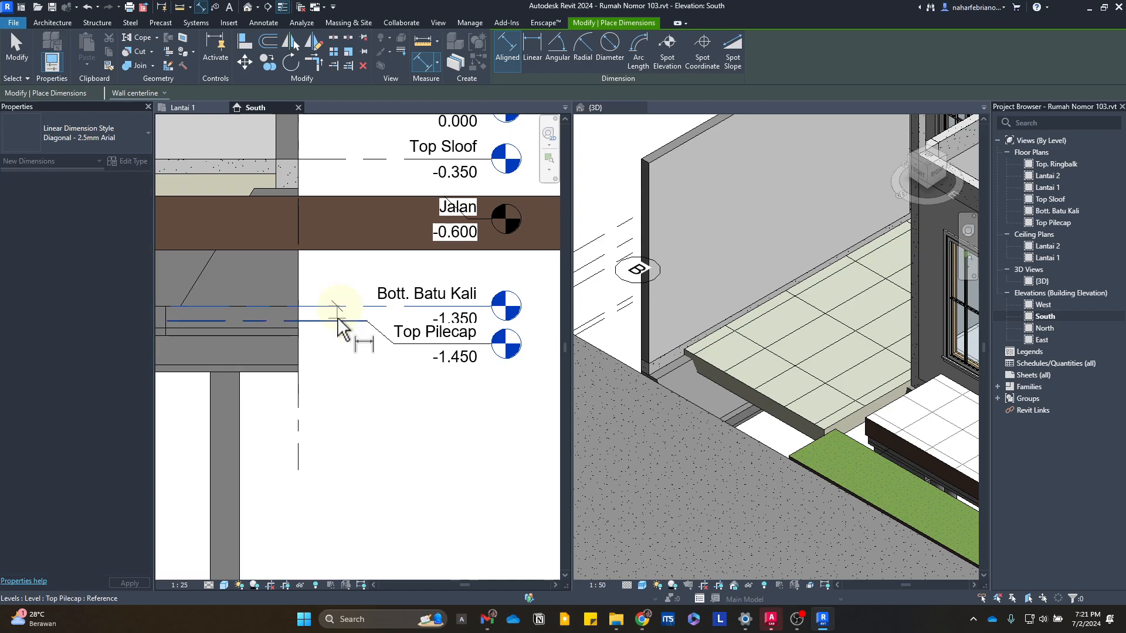
{"action": "left_click", "coordinate": [338, 320]}
{"action": "middle_click_drag", "start_coordinate": [472, 350], "coordinate": [324, 354]}
{"action": "left_click", "coordinate": [459, 354]}
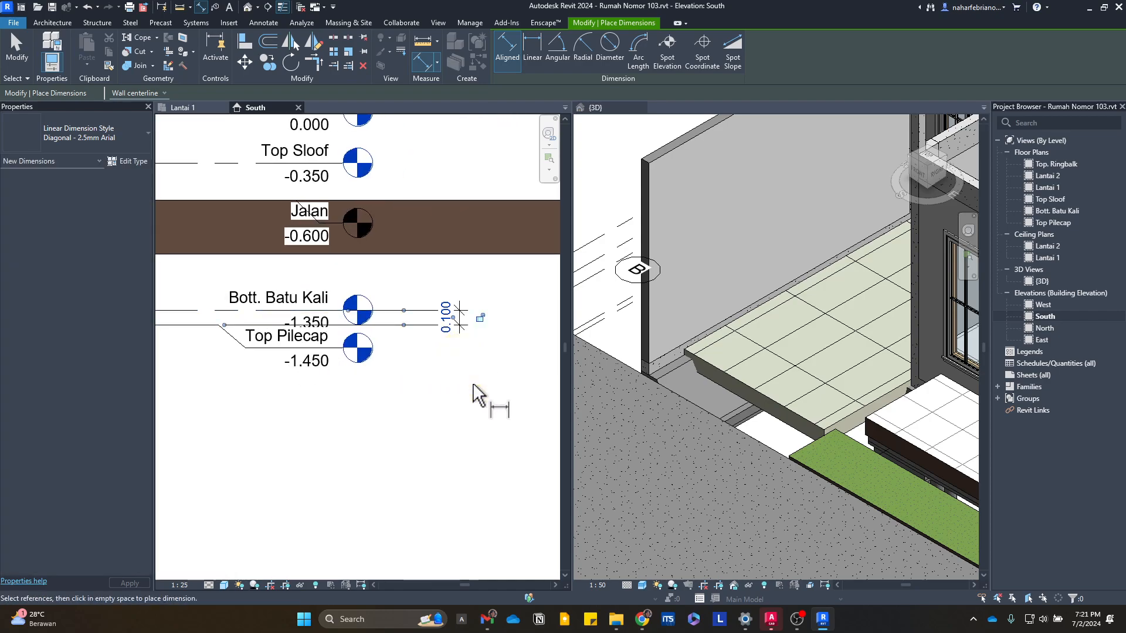
{"action": "key", "text": "Escape"}
{"action": "key", "text": "Escape"}
- Move the Top Pilecap level by setting its dimension from the Bott. Batu Kali level to 0.2 m
{"action": "scroll", "coordinate": [295, 312], "scroll_direction": "up", "scroll_amount": 2}
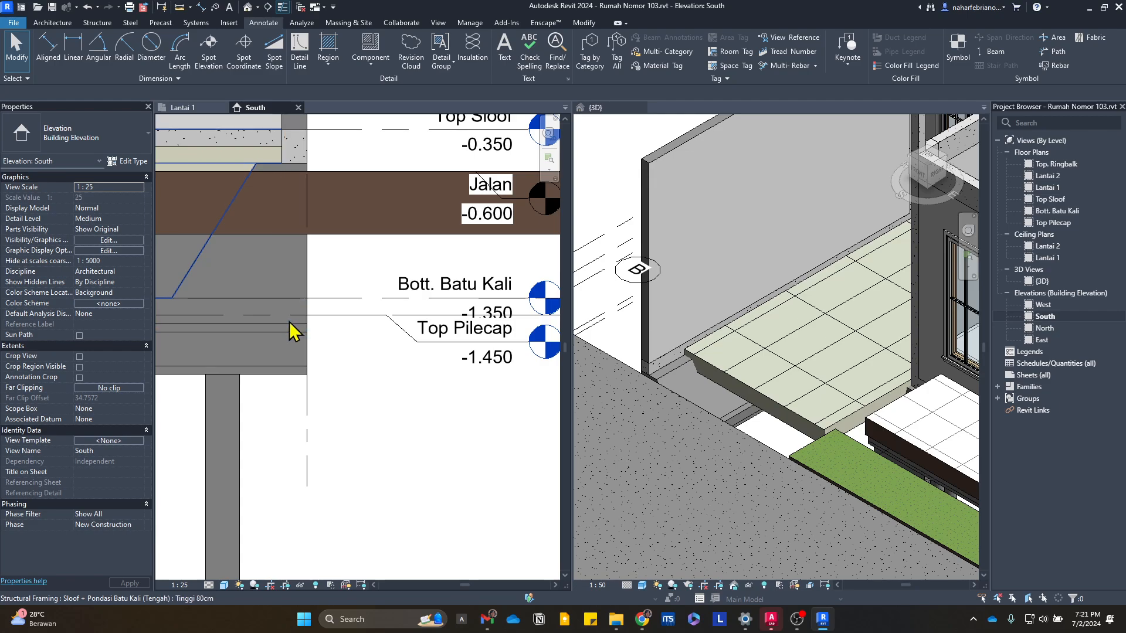
{"action": "middle_click_drag", "start_coordinate": [433, 375], "coordinate": [232, 417]}
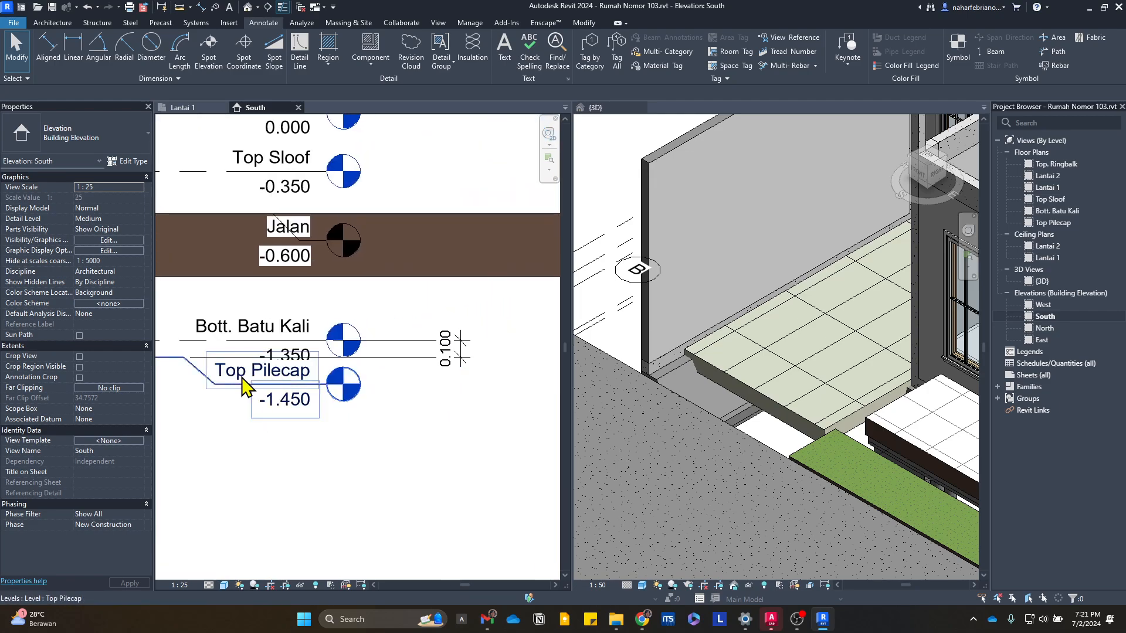
{"action": "left_click", "coordinate": [217, 392]}
{"action": "left_click", "coordinate": [448, 347]}
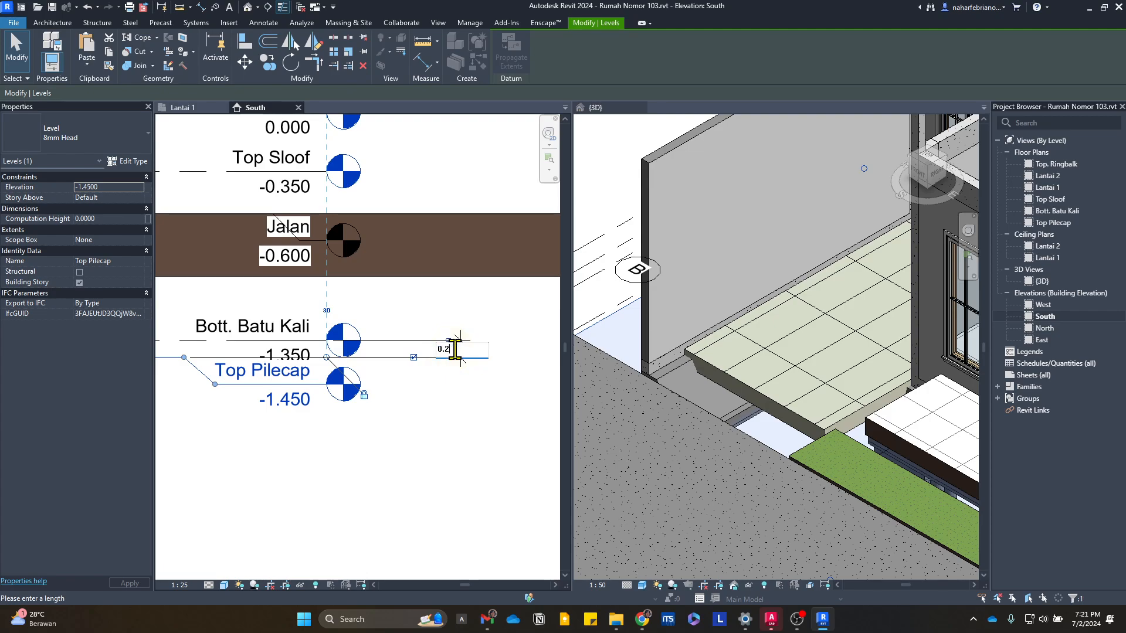
{"action": "key", "text": "Return"}
{"action": "left_click", "coordinate": [492, 353]}
{"action": "scroll", "coordinate": [372, 383], "scroll_direction": "down", "scroll_amount": 3}
{"action": "middle_click_drag", "start_coordinate": [229, 404], "coordinate": [338, 391]}
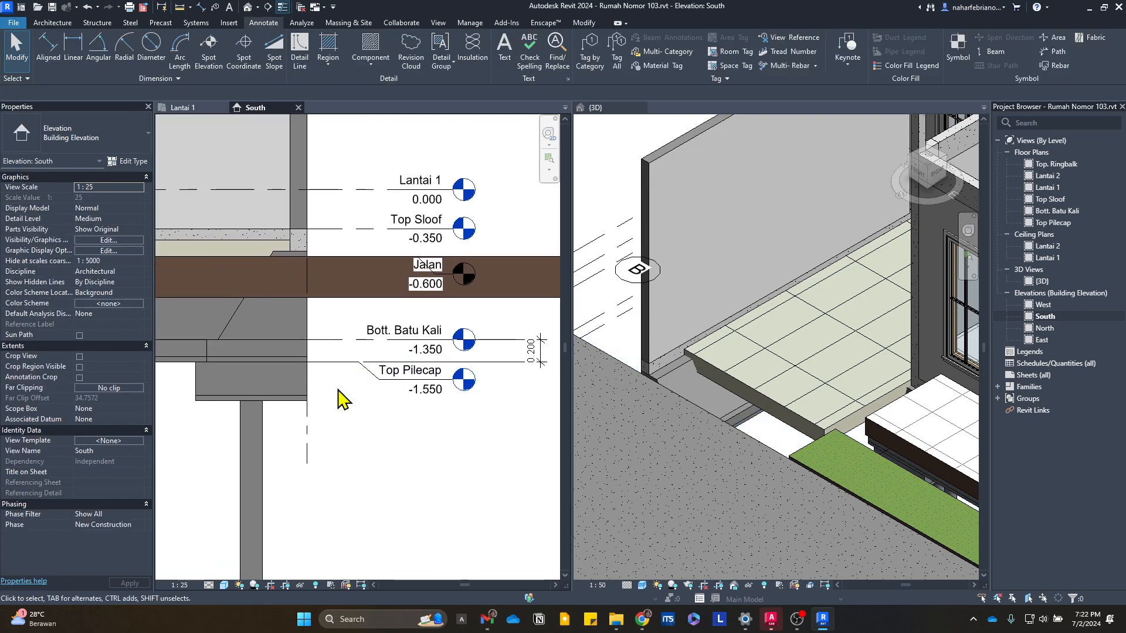
- Delete the dimension between the Bott. Batu Kali and Top Pilecap levels
{"action": "scroll", "coordinate": [204, 390], "scroll_direction": "up", "scroll_amount": 1}
{"action": "middle_click_drag", "start_coordinate": [362, 433], "coordinate": [217, 493]}
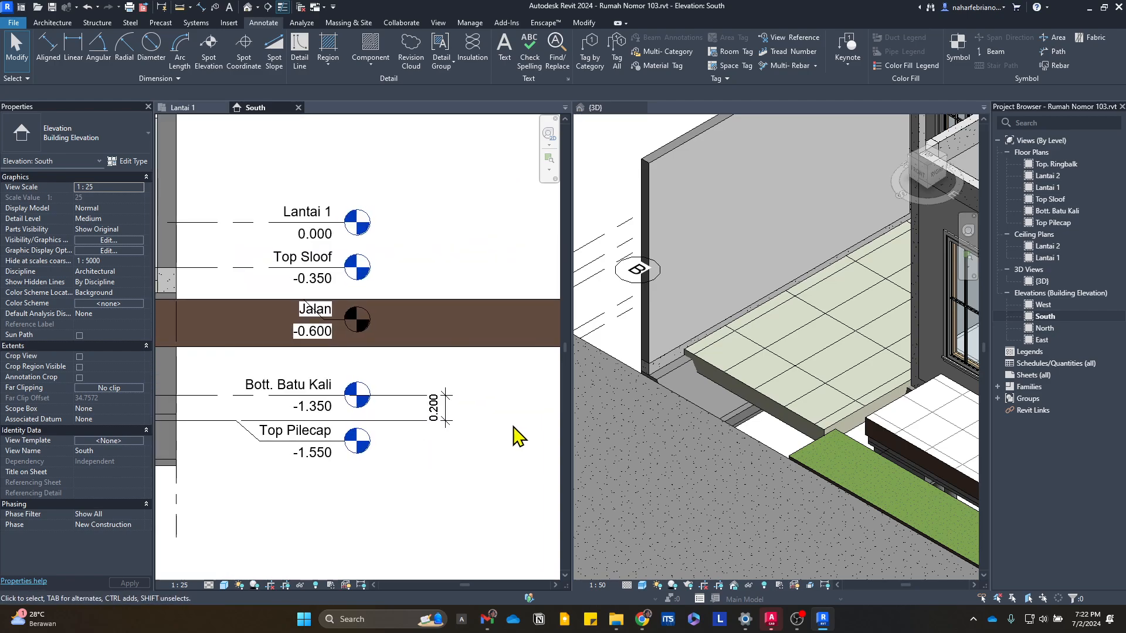
{"action": "left_click", "coordinate": [444, 439]}
{"action": "key", "text": "Escape"}
{"action": "scroll", "coordinate": [480, 376], "scroll_direction": "down", "scroll_amount": 3}
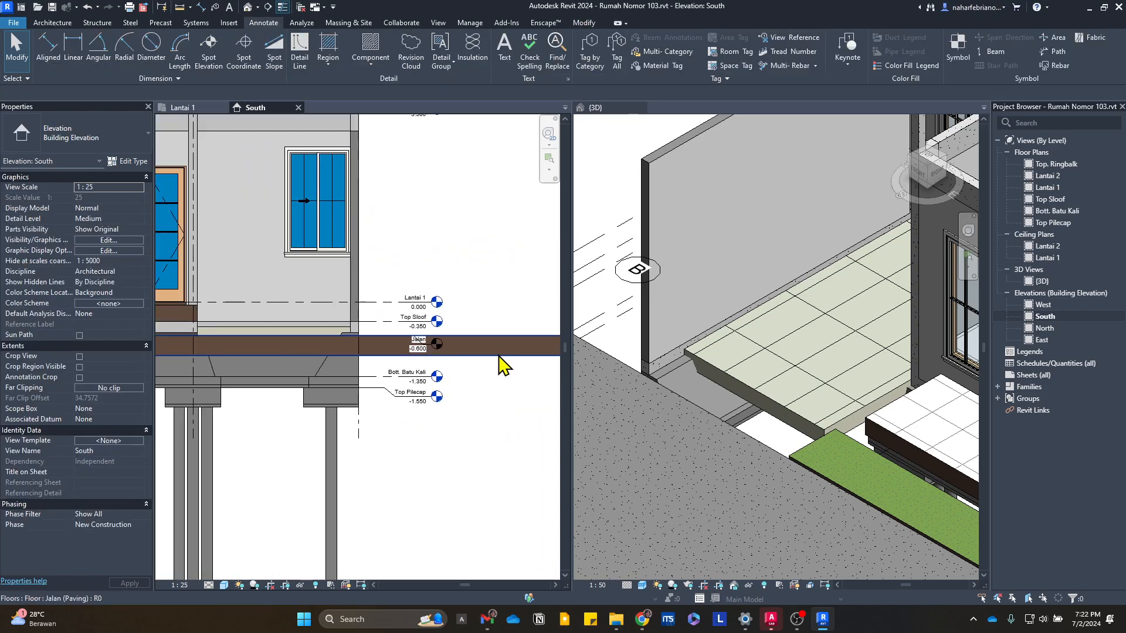
{"action": "scroll", "coordinate": [351, 364], "scroll_direction": "up", "scroll_amount": 5}
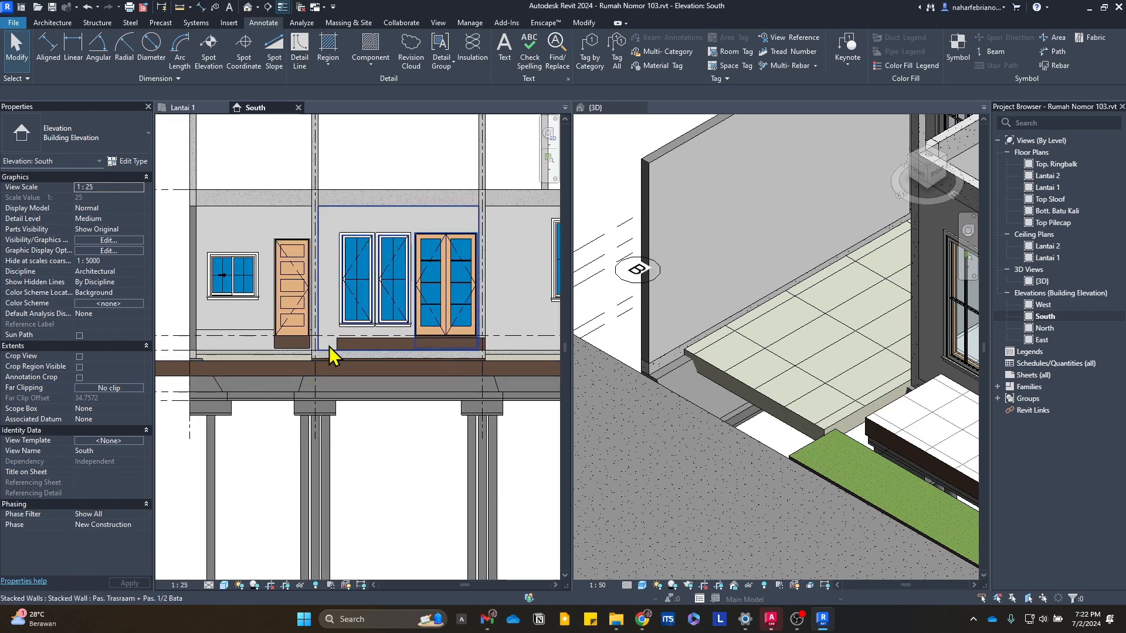
{"action": "scroll", "coordinate": [364, 332], "scroll_direction": "down", "scroll_amount": 3}
{"action": "scroll", "coordinate": [420, 320], "scroll_direction": "up", "scroll_amount": 3}
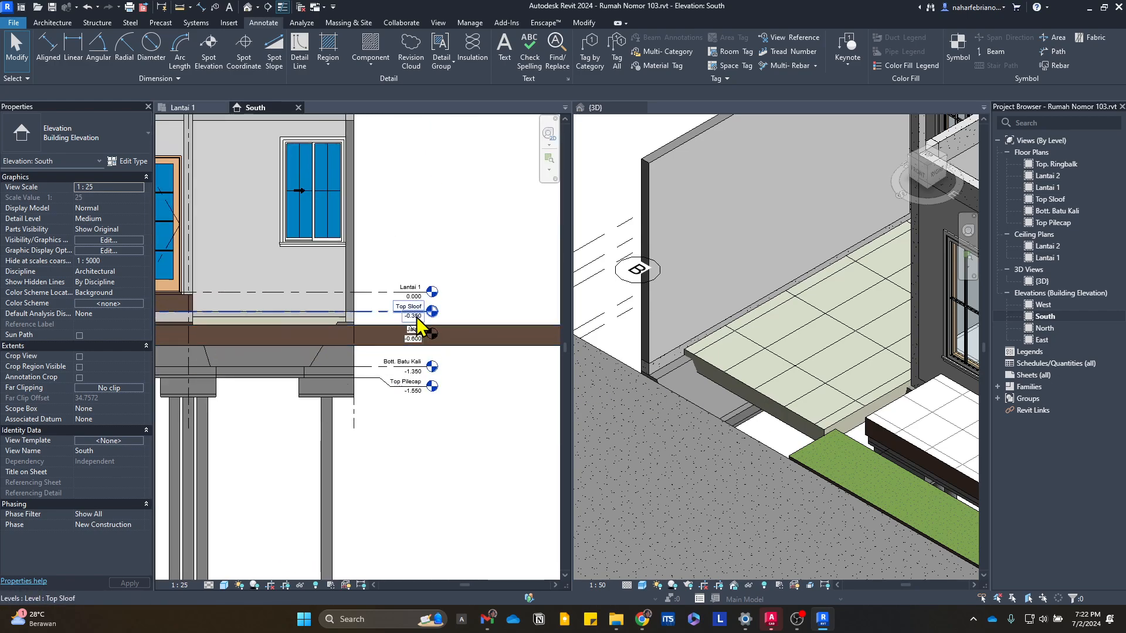
- Start a ramp sketch in the Lantai 1 floor plan and duplicate the Ramp 1 type as Ramp Teras
{"action": "left_click", "coordinate": [187, 108]}
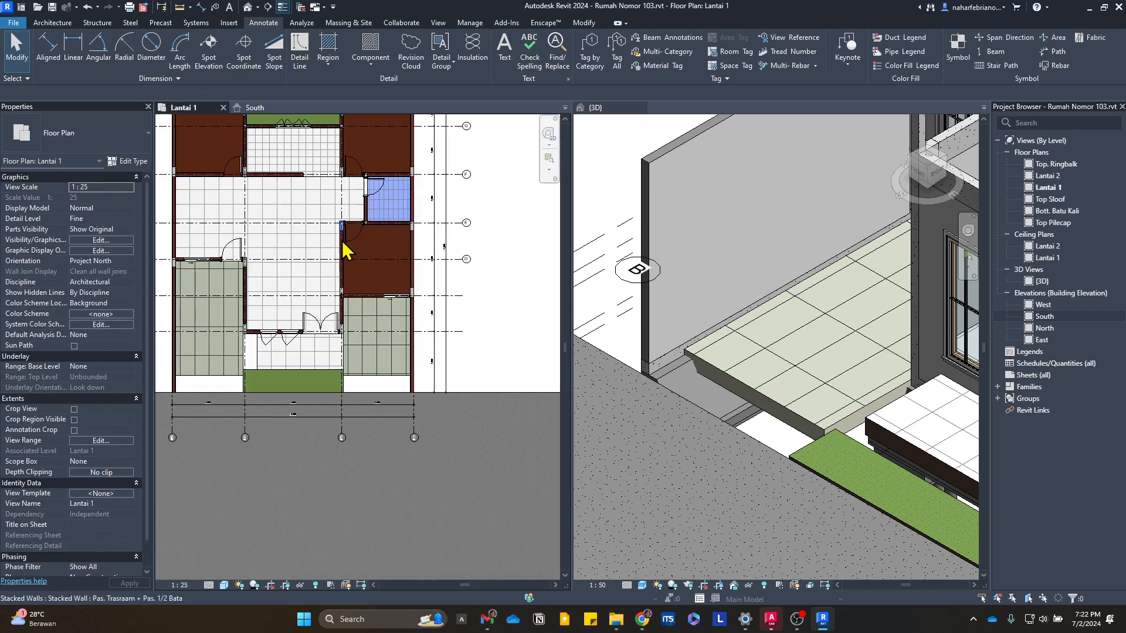
{"action": "scroll", "coordinate": [227, 430], "scroll_direction": "up", "scroll_amount": 5}
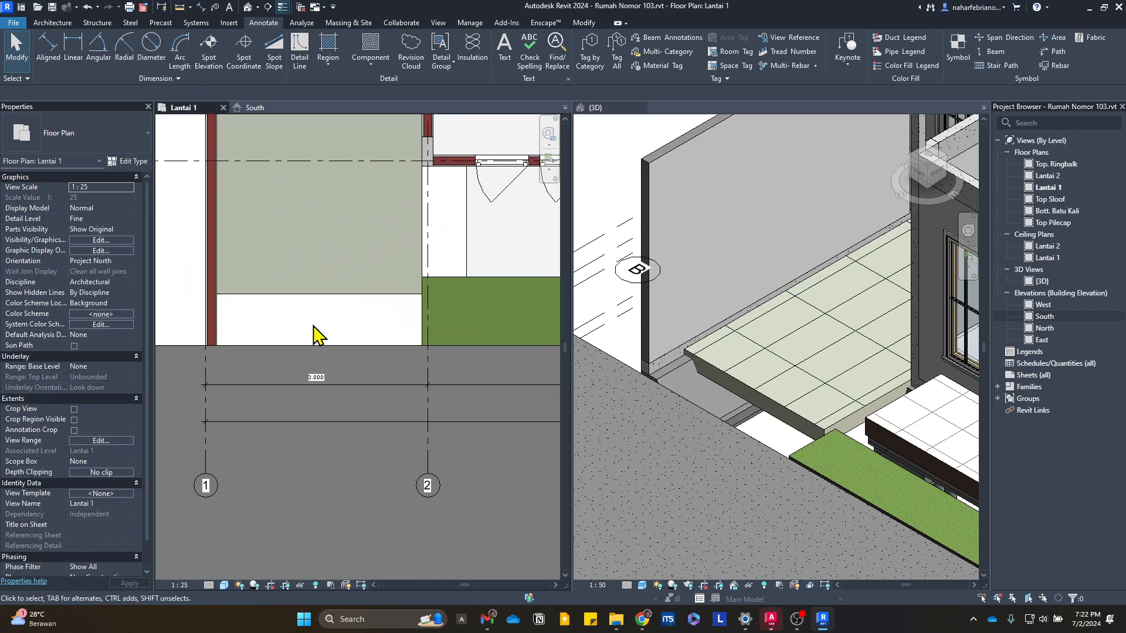
{"action": "left_click", "coordinate": [51, 23]}
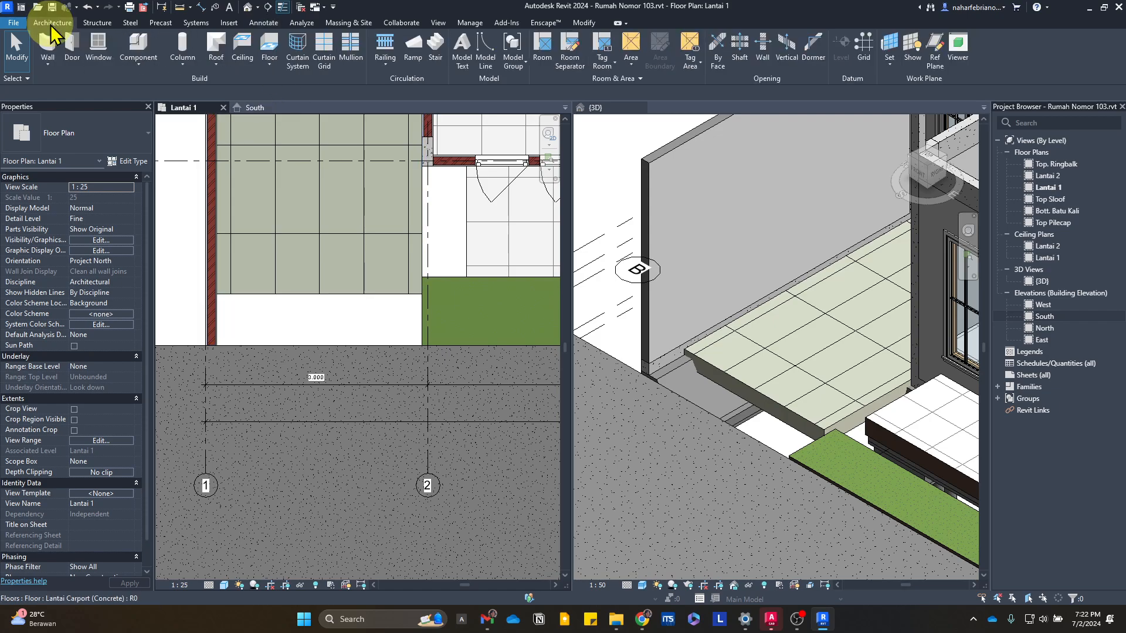
{"action": "left_click", "coordinate": [413, 56]}
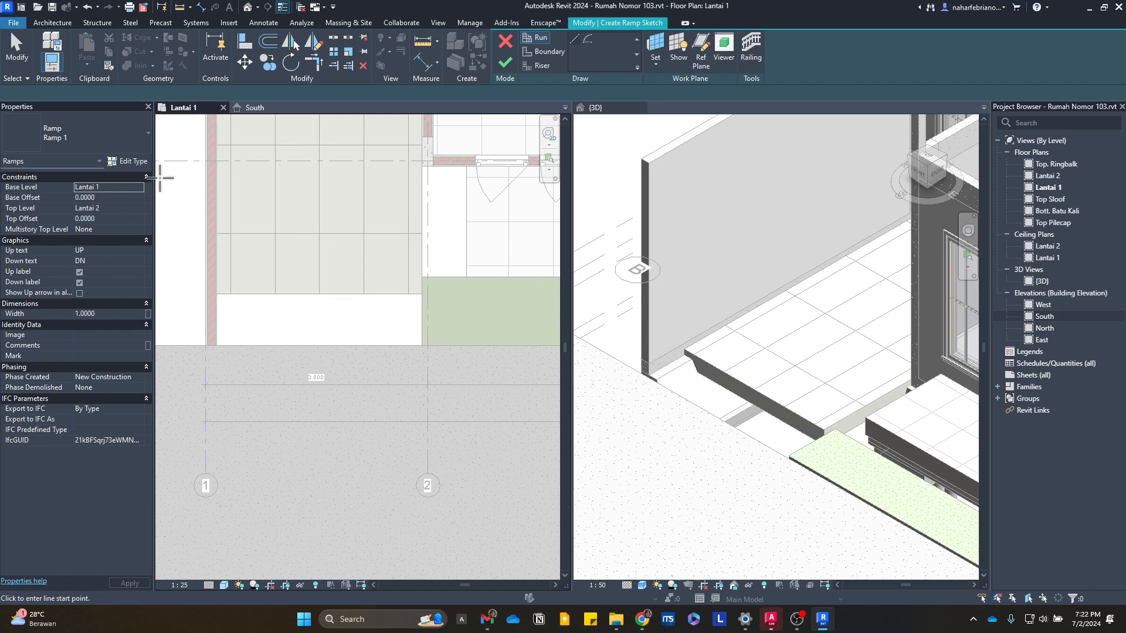
{"action": "left_click", "coordinate": [140, 163]}
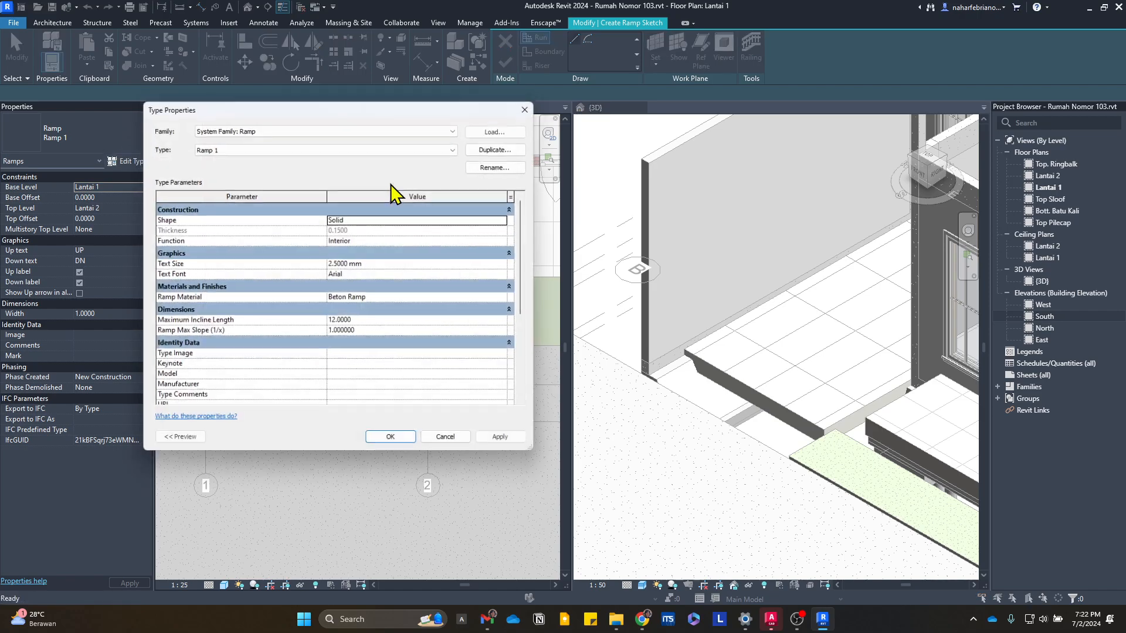
{"action": "left_click", "coordinate": [524, 158]}
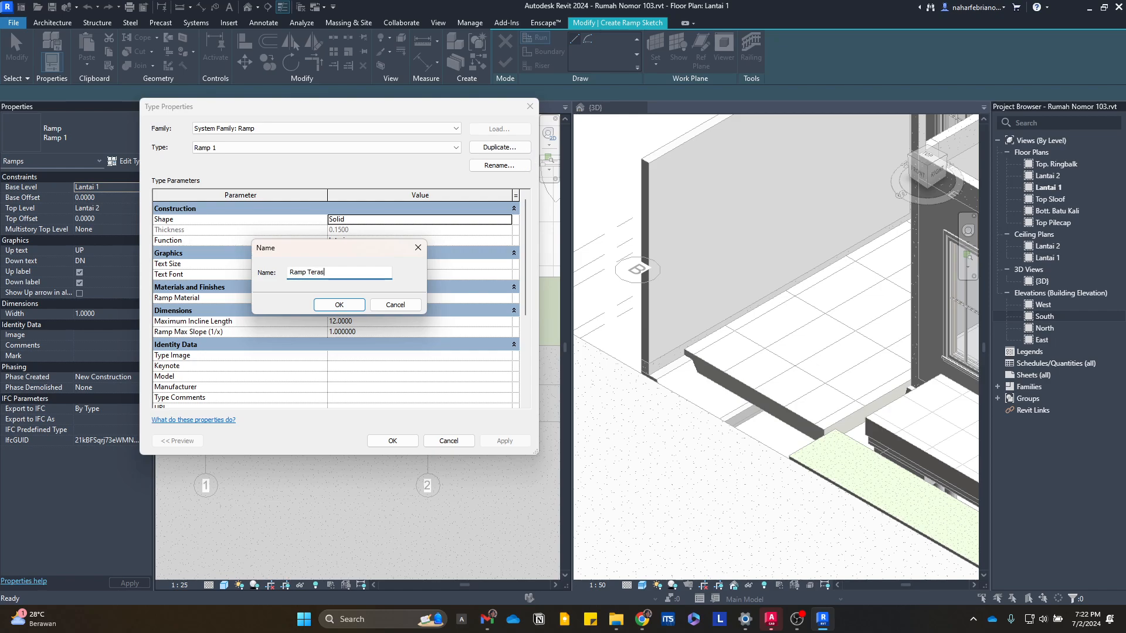
{"action": "left_click", "coordinate": [339, 306]}
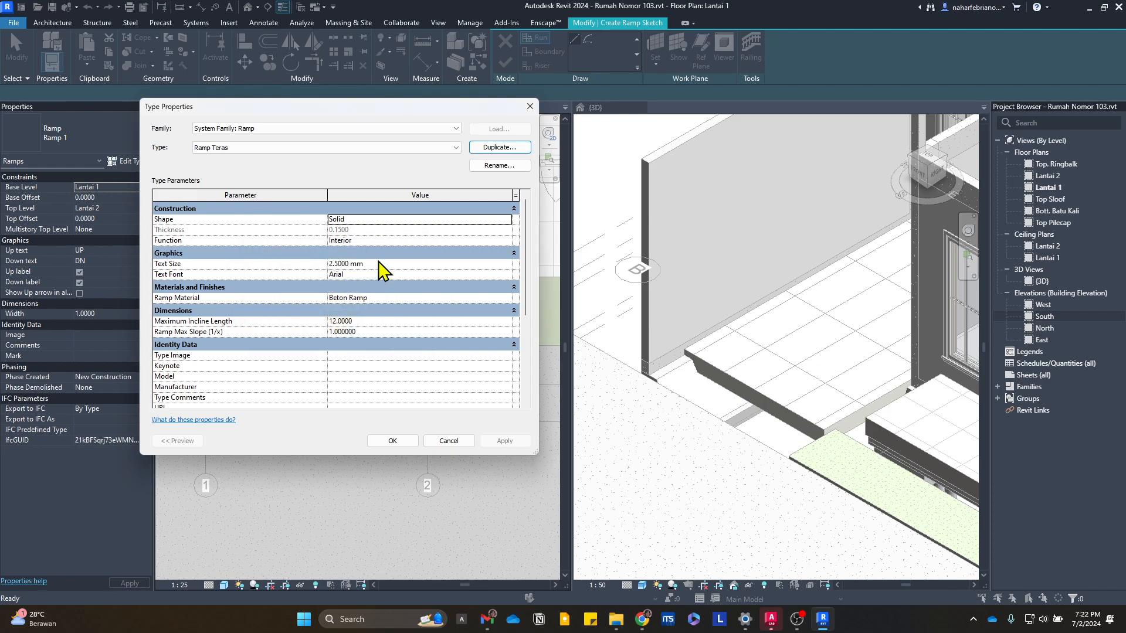
- Try the Thick shape for the Ramp Teras type and return the shape to Solid
{"action": "left_click", "coordinate": [499, 225]}
{"action": "left_click", "coordinate": [491, 234]}
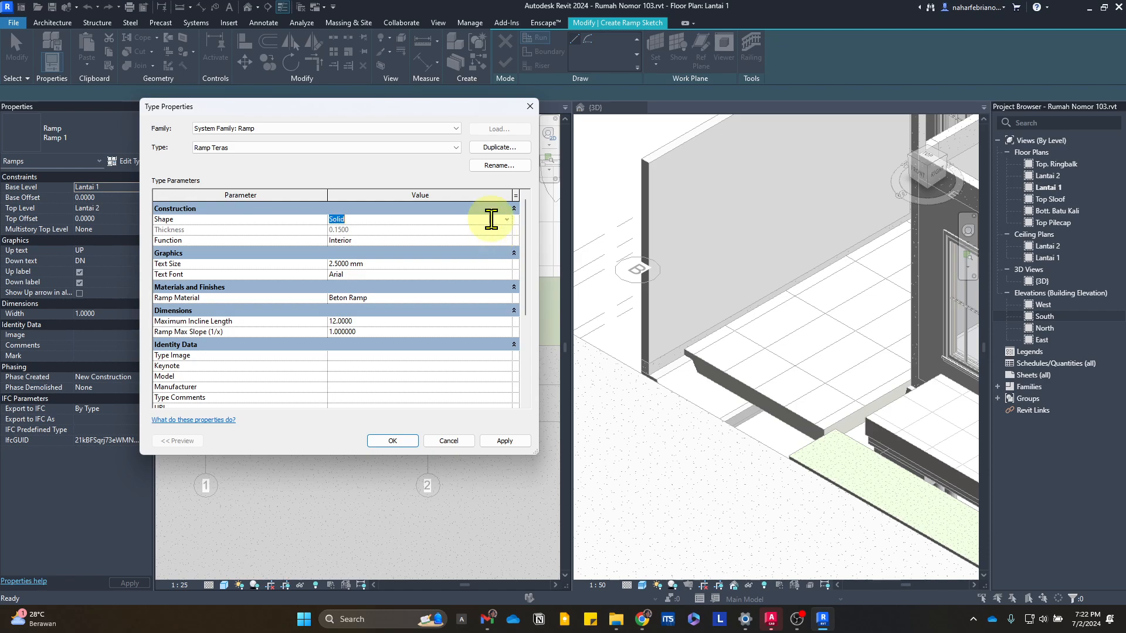
{"action": "left_click", "coordinate": [509, 220]}
{"action": "left_click", "coordinate": [487, 229]}
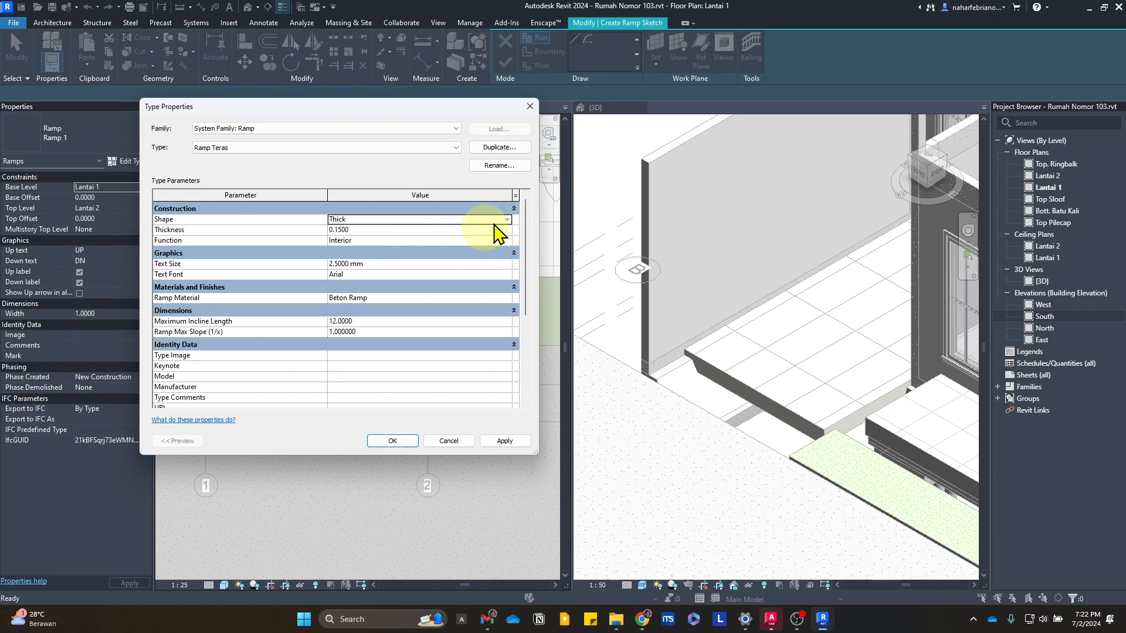
{"action": "left_click", "coordinate": [509, 220]}
{"action": "left_click", "coordinate": [477, 239]}
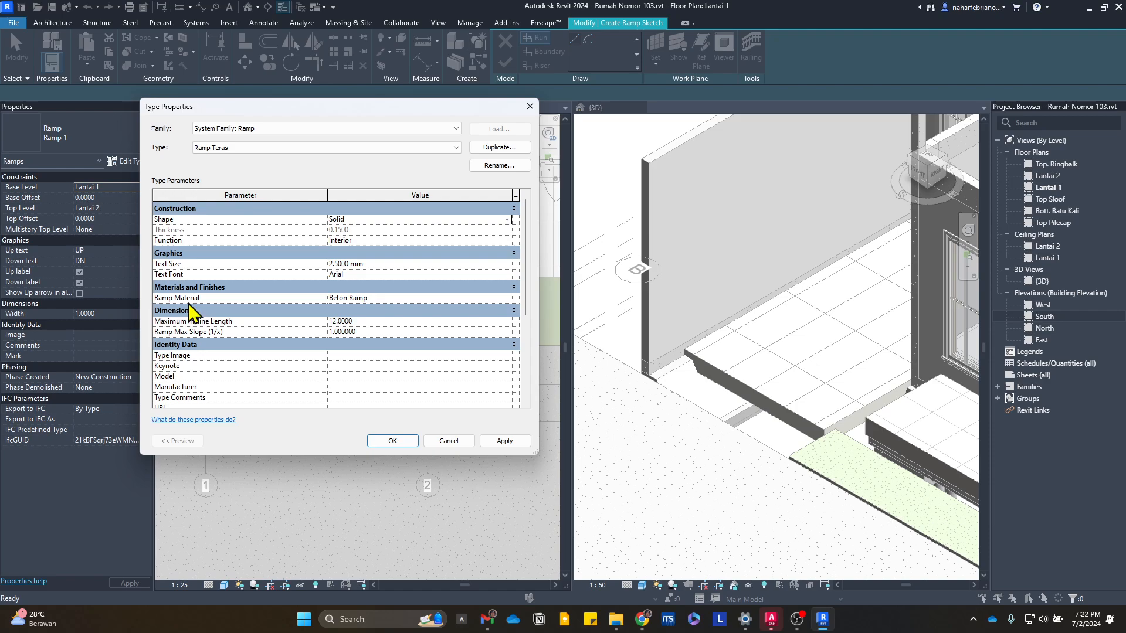
- Assign the Beton Carport material to the Ramp Teras type
{"action": "left_click", "coordinate": [507, 298]}
{"action": "left_click", "coordinate": [508, 298]}
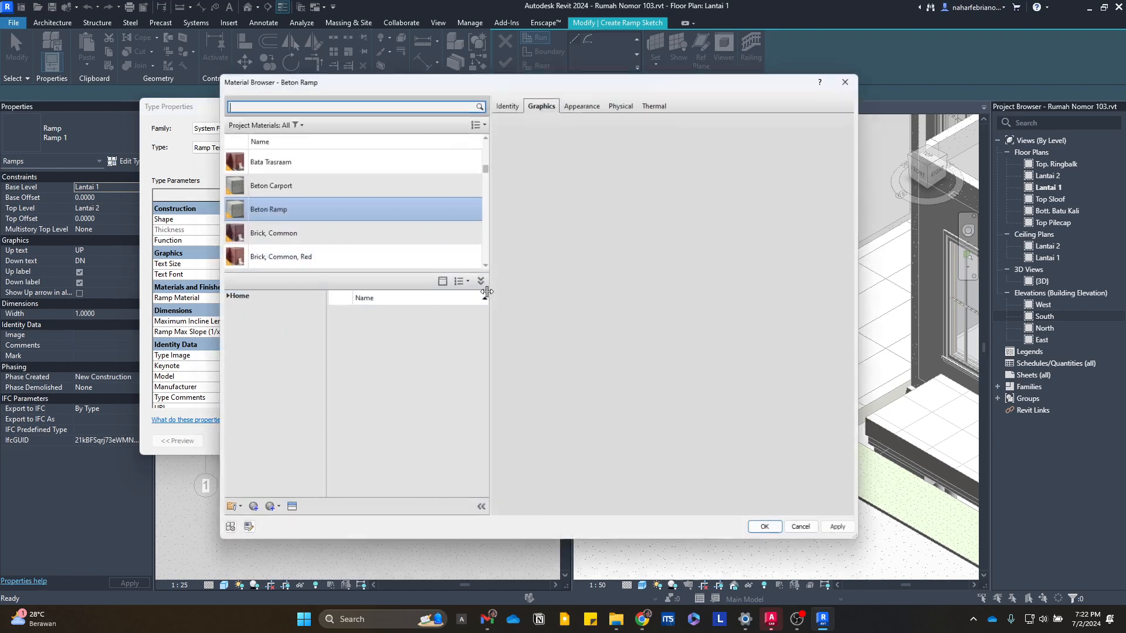
{"action": "scroll", "coordinate": [322, 211], "scroll_direction": "up", "scroll_amount": 2}
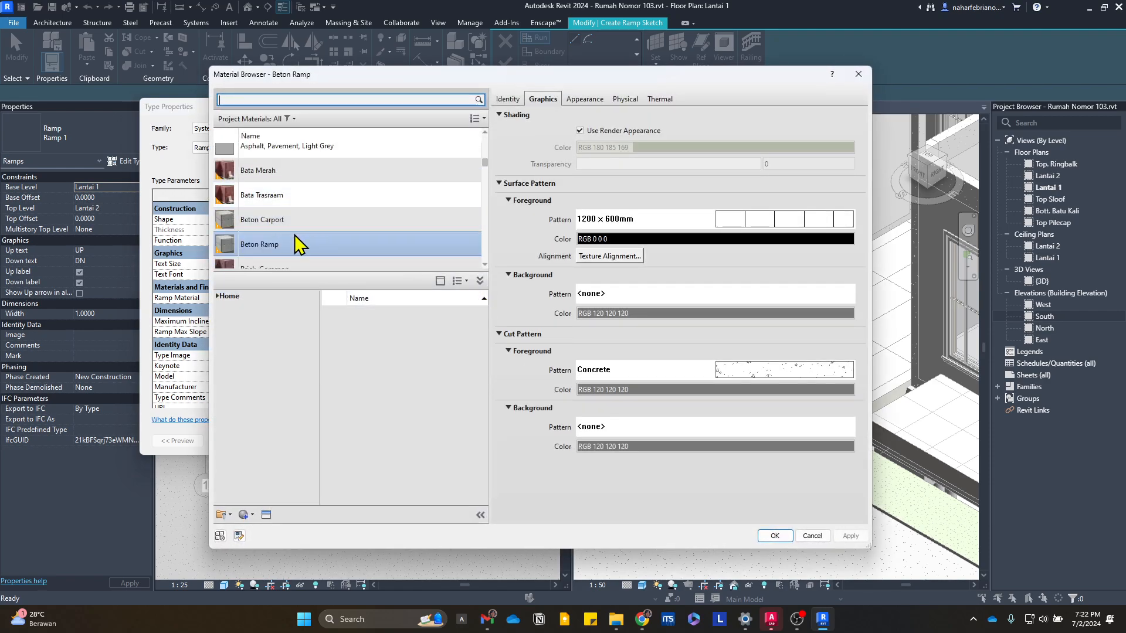
{"action": "right_click", "coordinate": [294, 241]}
{"action": "left_click", "coordinate": [313, 220]}
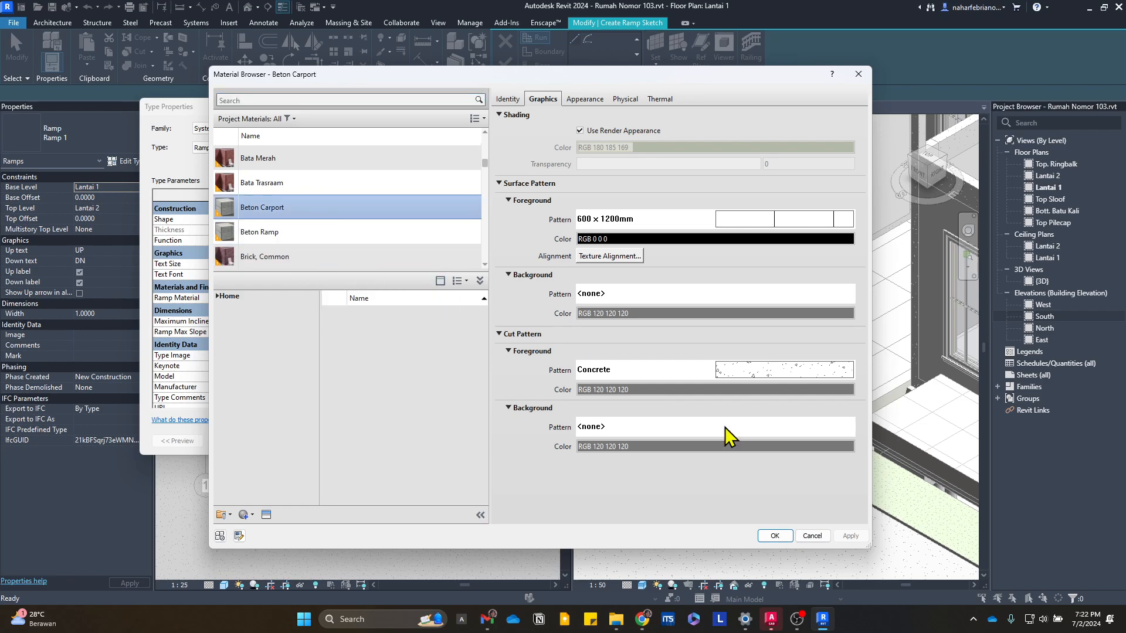
{"action": "left_click", "coordinate": [774, 536]}
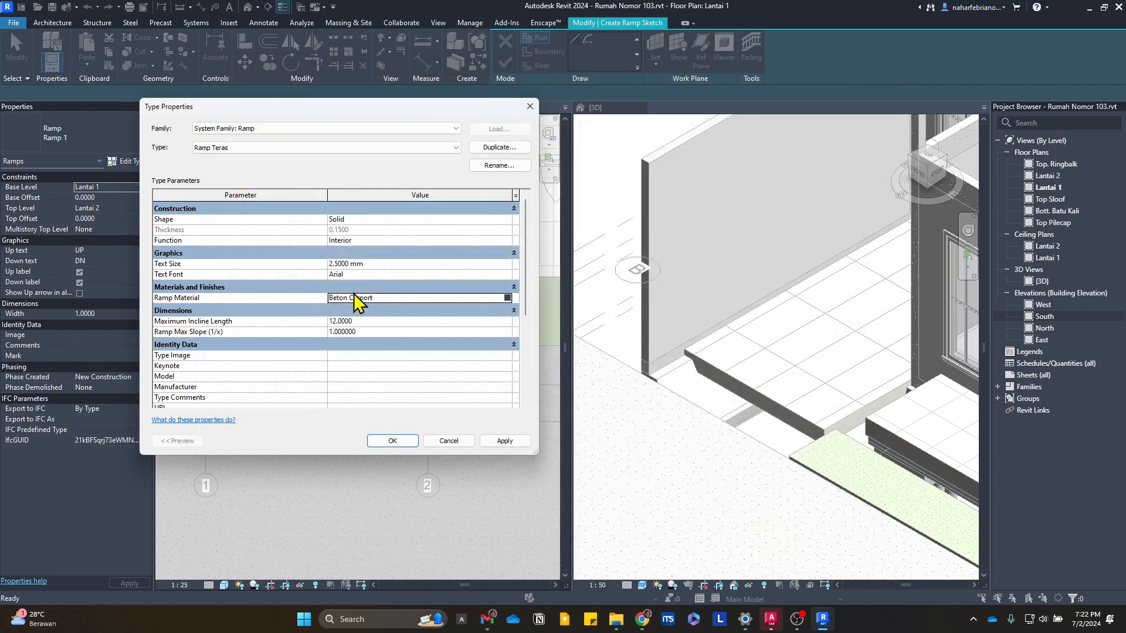
- Reopen the material choice for the Ramp Teras type and delete the existing Beton Ramp material from the project
{"action": "left_click", "coordinate": [507, 298]}
{"action": "left_click", "coordinate": [322, 208]}
{"action": "right_click", "coordinate": [323, 210]}
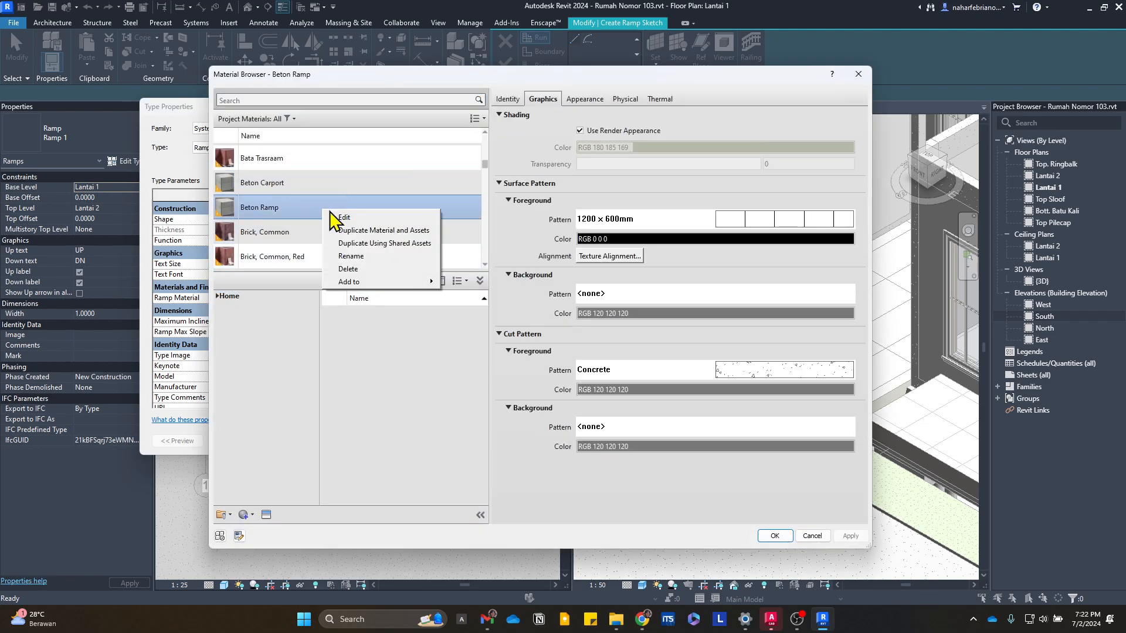
{"action": "left_click", "coordinate": [364, 269]}
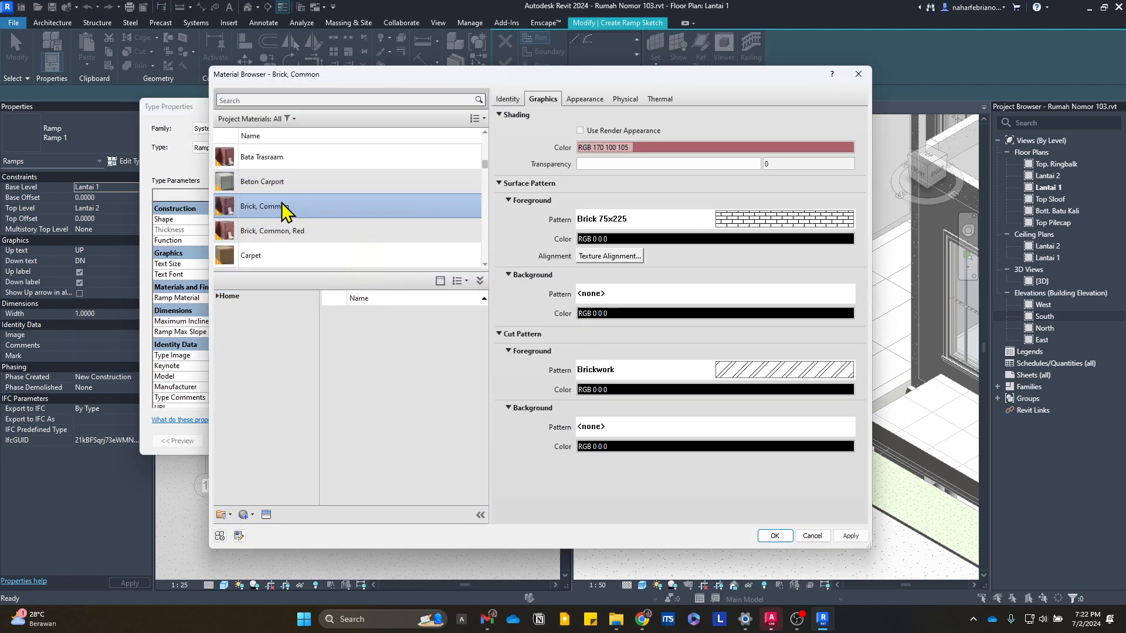
- Duplicate the Beton Carport material as Beton Ramp and assign the copy to the Ramp Teras type
{"action": "left_click", "coordinate": [253, 189]}
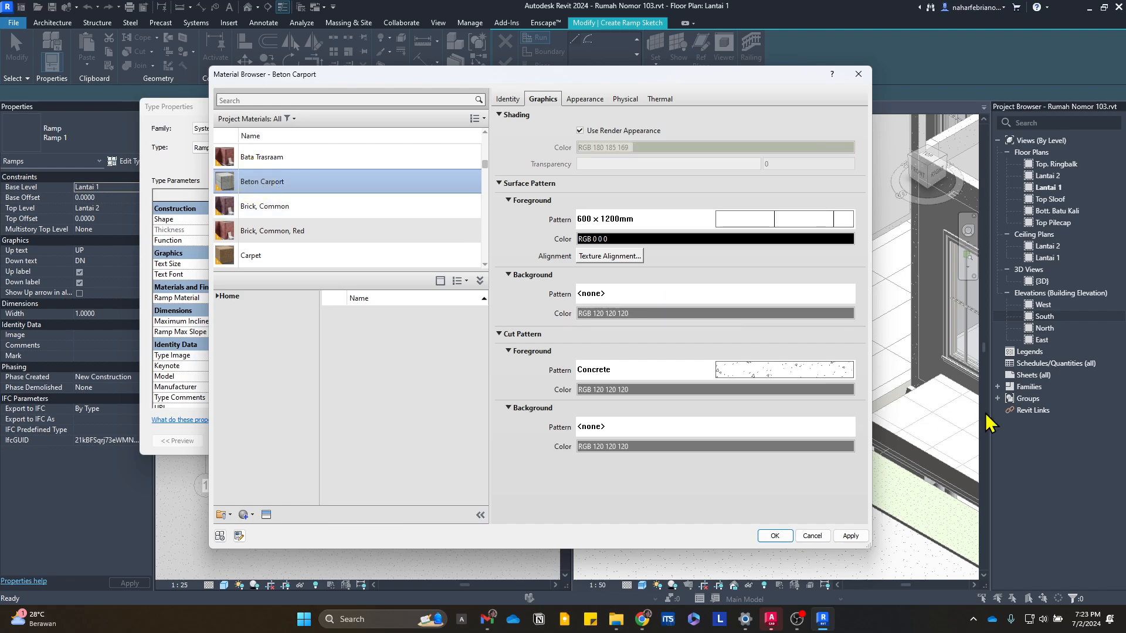
{"action": "left_click_drag", "start_coordinate": [731, 77], "coordinate": [598, 81]}
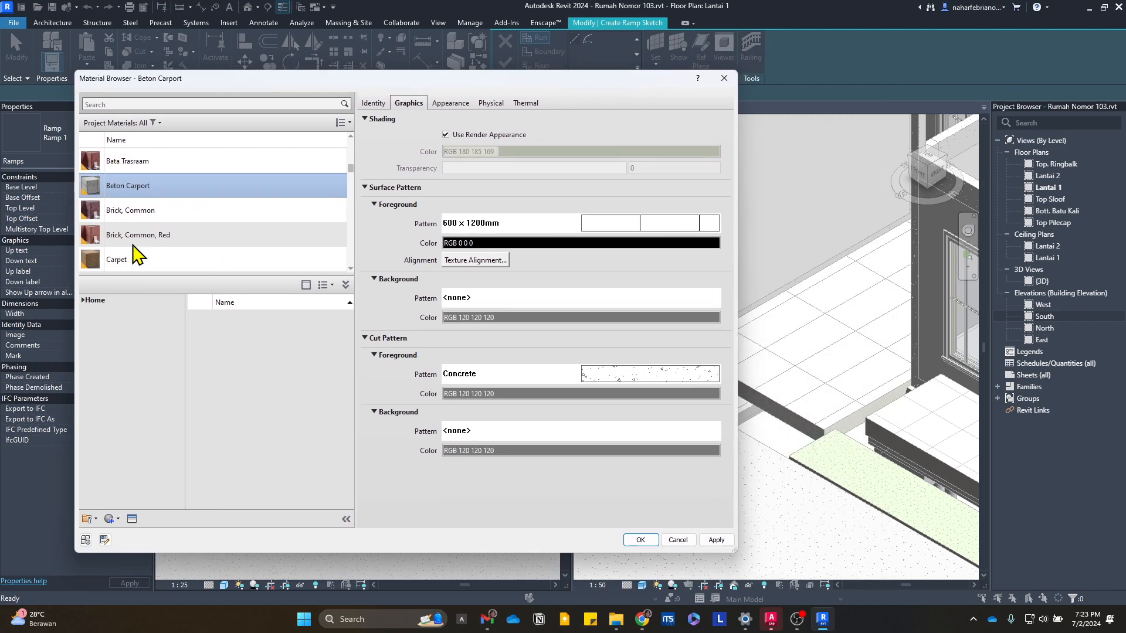
{"action": "right_click", "coordinate": [206, 188]}
{"action": "left_click", "coordinate": [258, 209]}
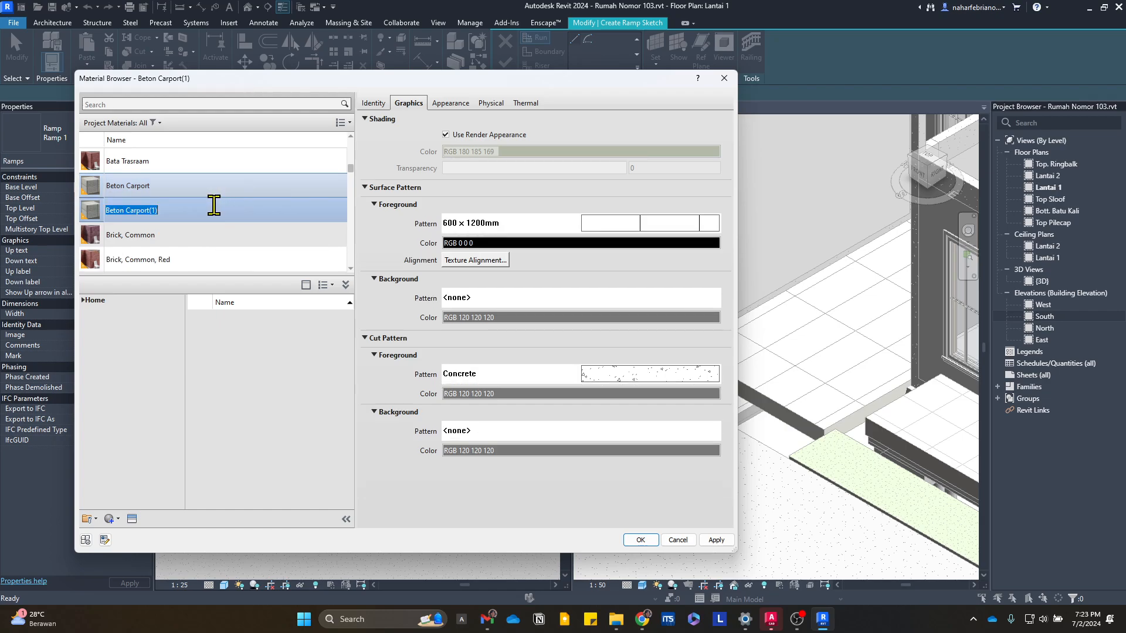
{"action": "left_click", "coordinate": [204, 210]}
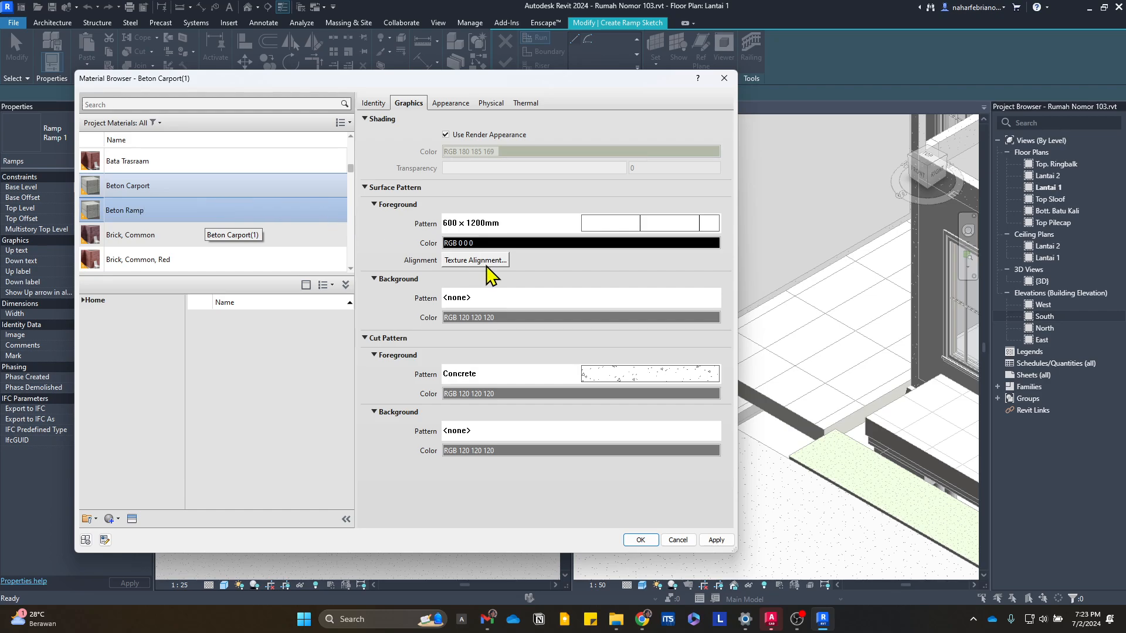
{"action": "left_click", "coordinate": [644, 540]}
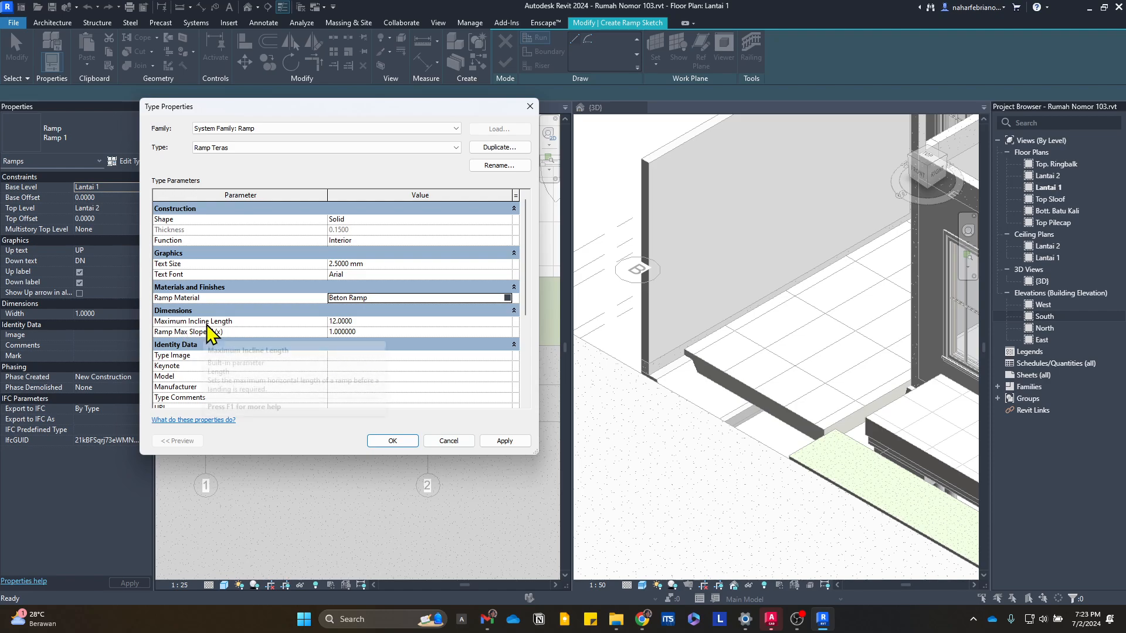
- Set the Ramp Teras type's maximum slope (1/x) to 12
{"action": "left_click", "coordinate": [359, 322]}
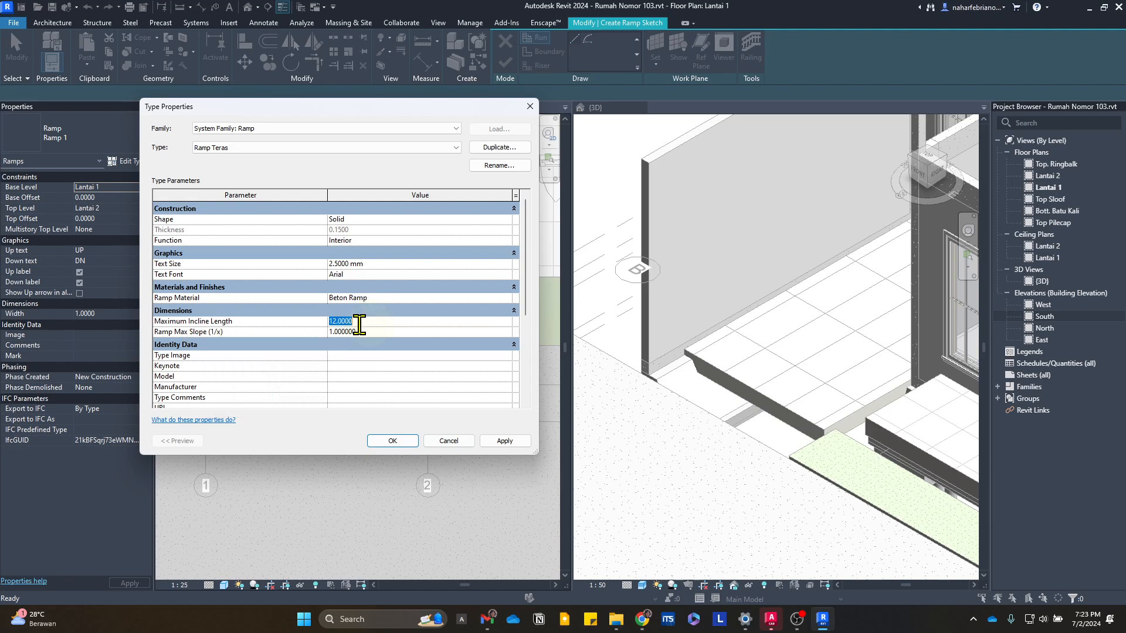
{"action": "left_click", "coordinate": [337, 331]}
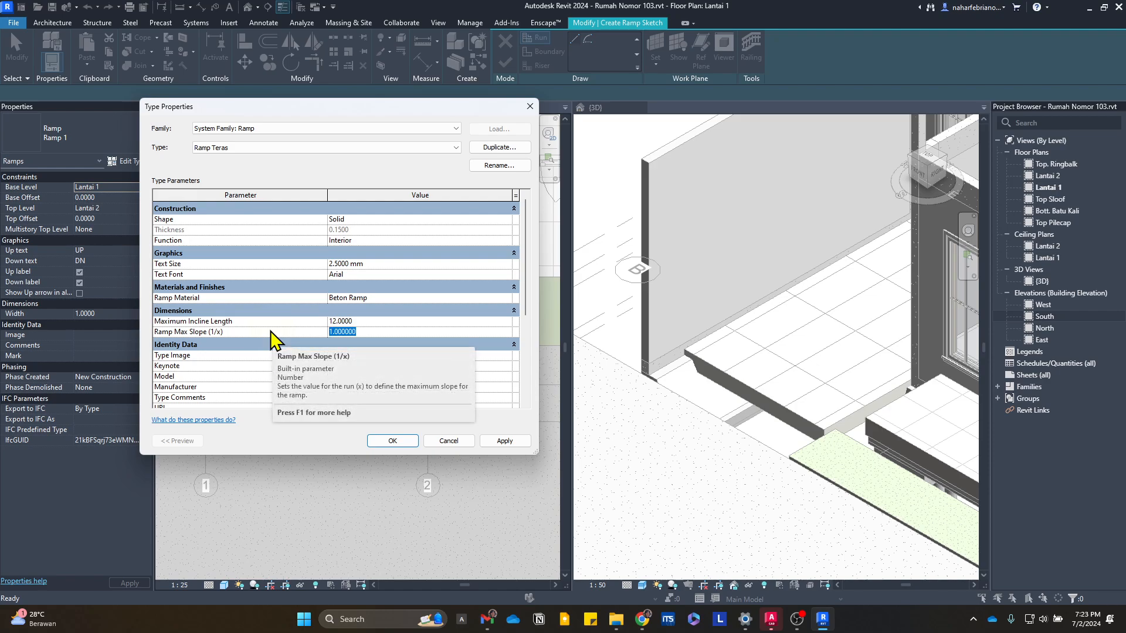
{"action": "type", "text": "12"}
{"action": "key", "text": "Return"}
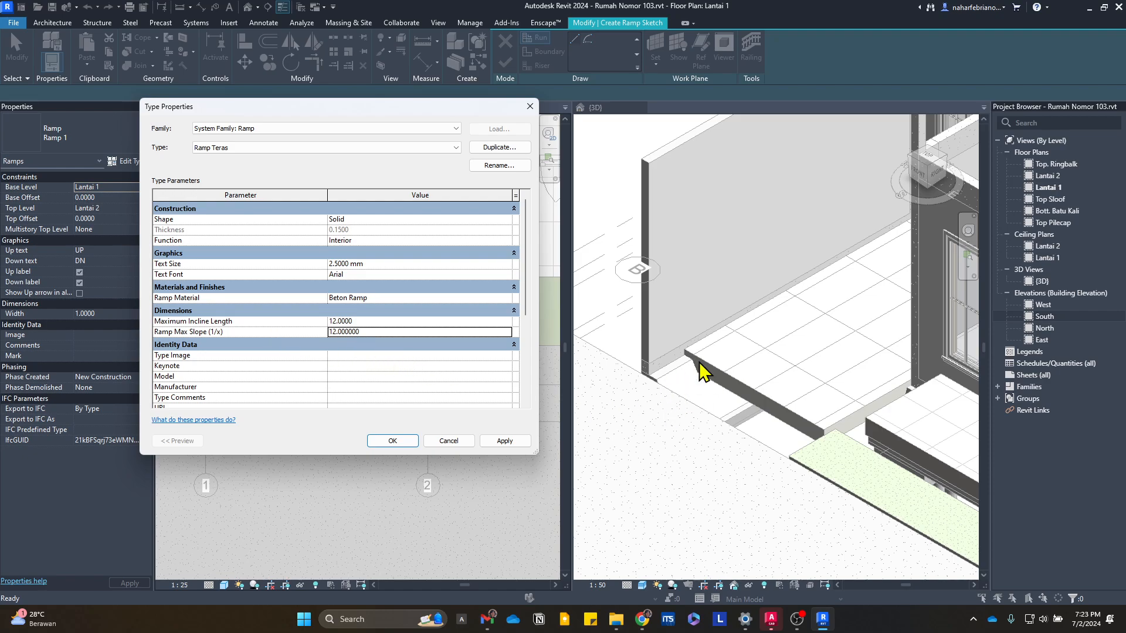
- Set the Ramp Teras type's maximum slope (1/x) to 1 and apply the type changes
{"action": "left_click", "coordinate": [369, 331]}
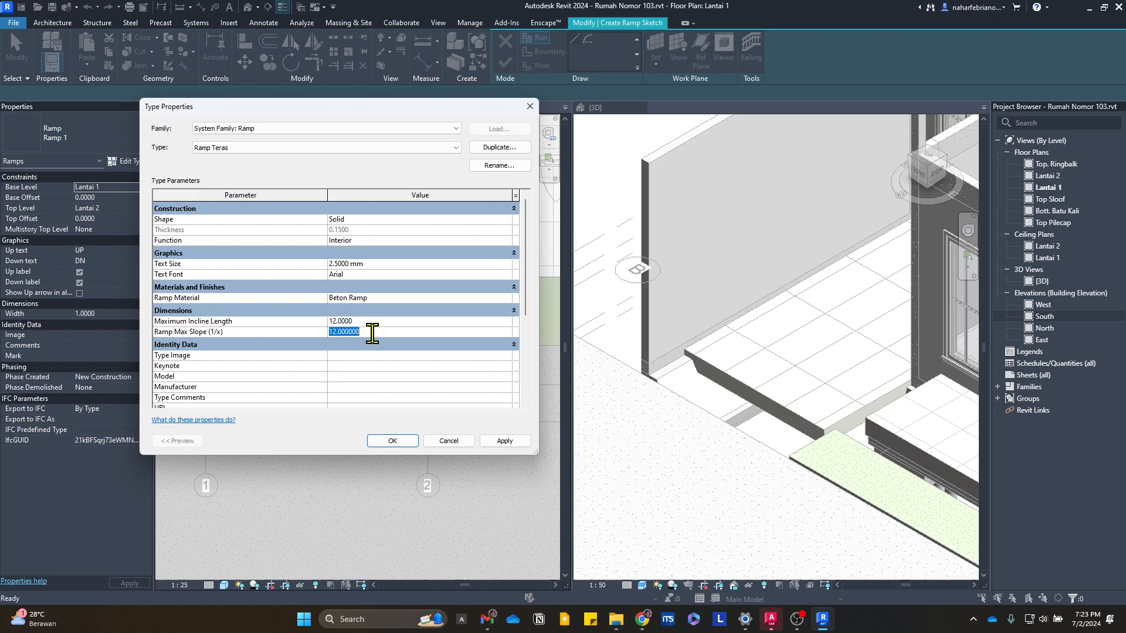
{"action": "key", "text": "Return"}
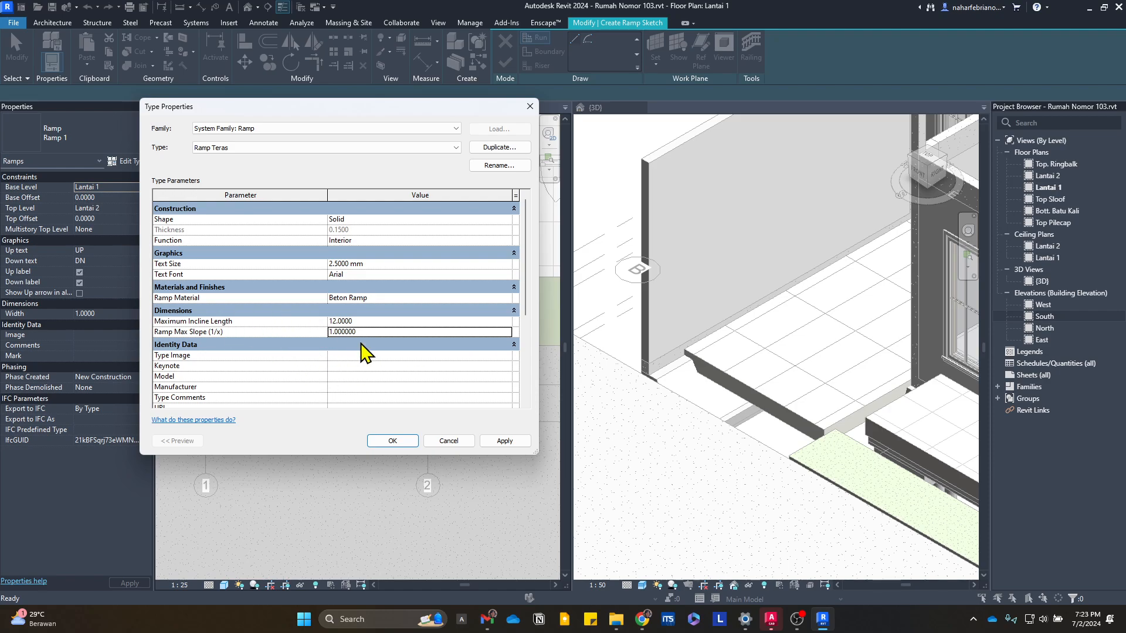
{"action": "left_click", "coordinate": [497, 444]}
{"action": "left_click", "coordinate": [392, 441]}
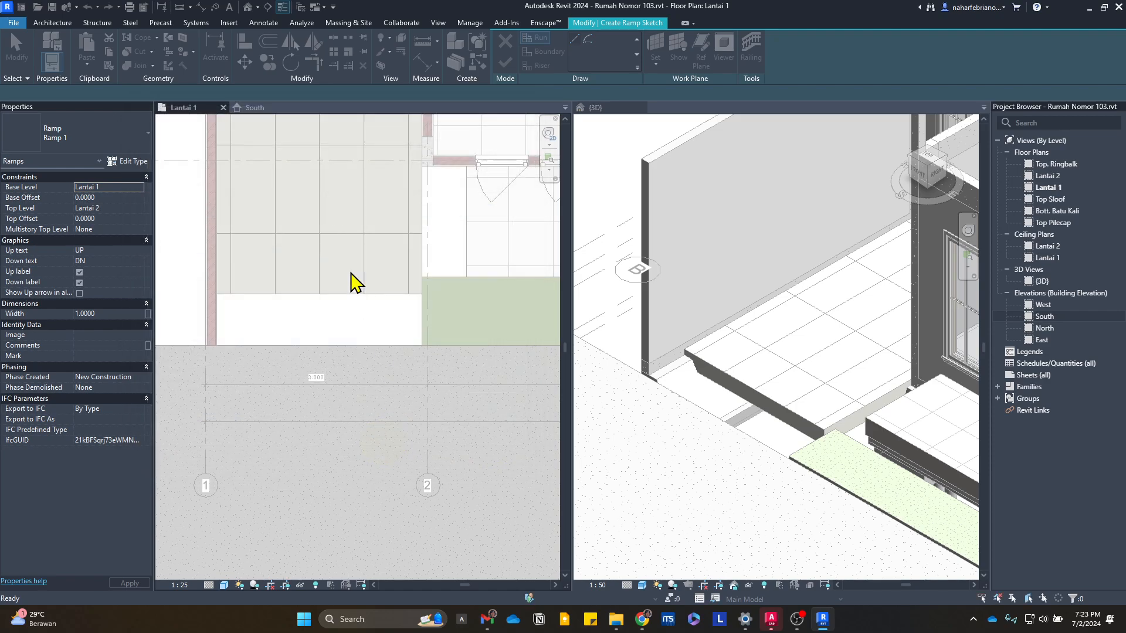
- Set the new ramp's base level to Jalan and its top level to Lantai 1
{"action": "scroll", "coordinate": [230, 242], "scroll_direction": "up", "scroll_amount": 2}
{"action": "scroll", "coordinate": [229, 242], "scroll_direction": "up", "scroll_amount": 1}
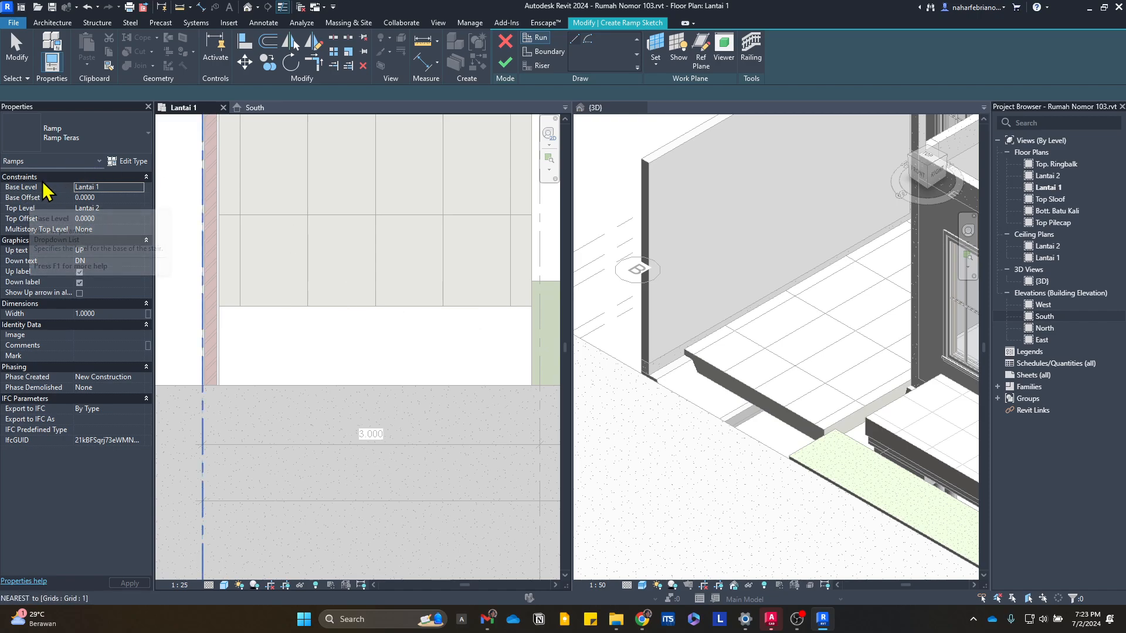
{"action": "left_click", "coordinate": [139, 187]}
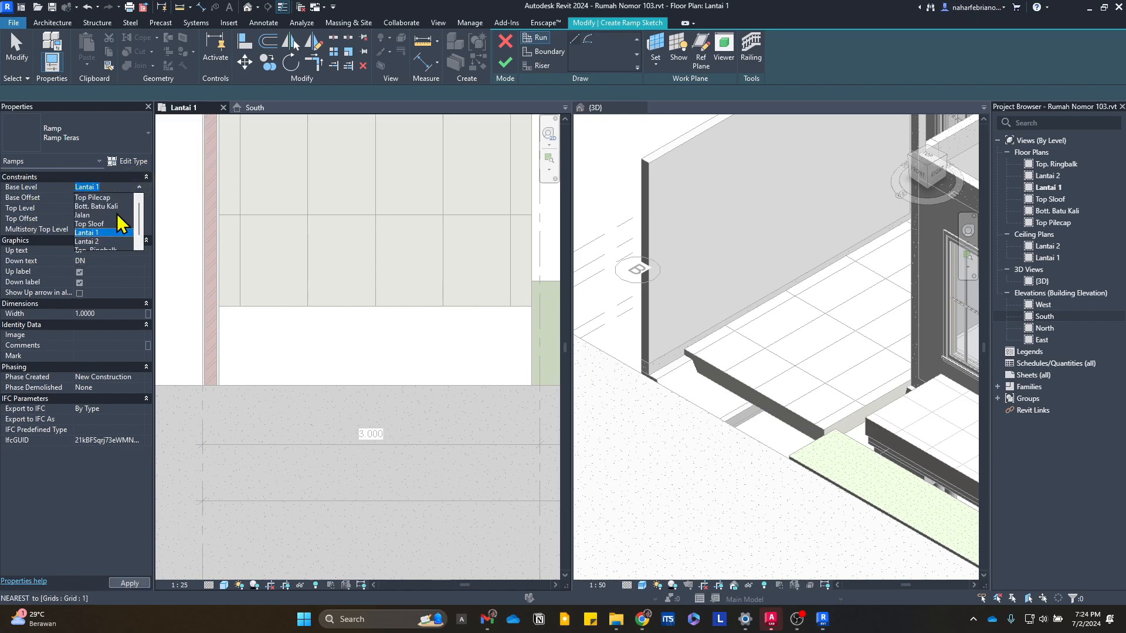
{"action": "left_click", "coordinate": [118, 215]}
{"action": "left_click", "coordinate": [140, 208]}
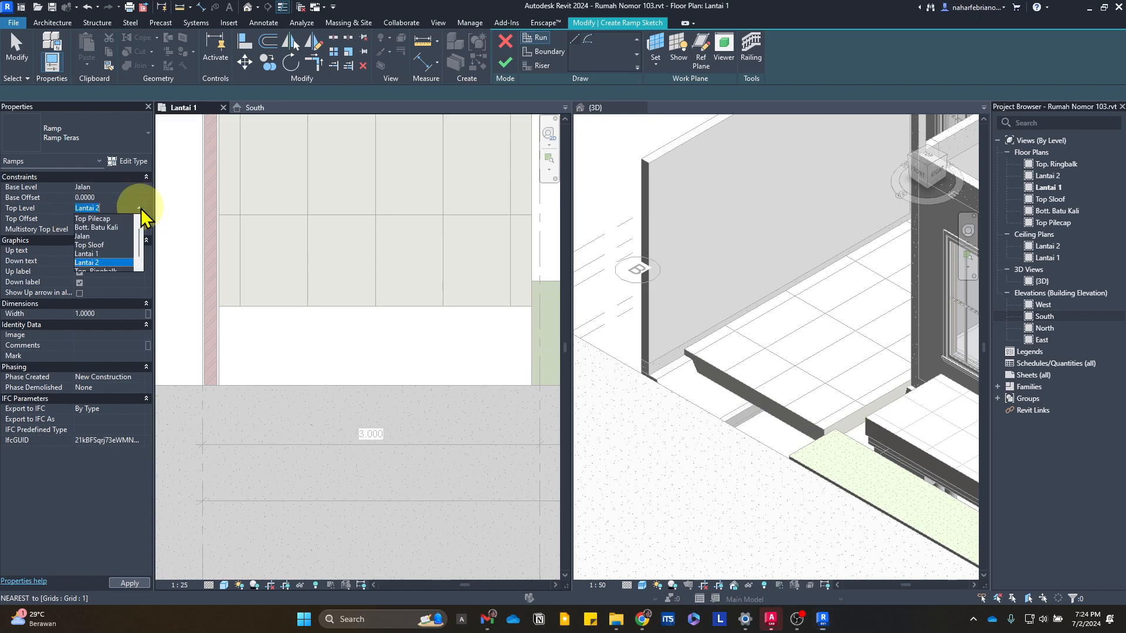
{"action": "left_click", "coordinate": [112, 253]}
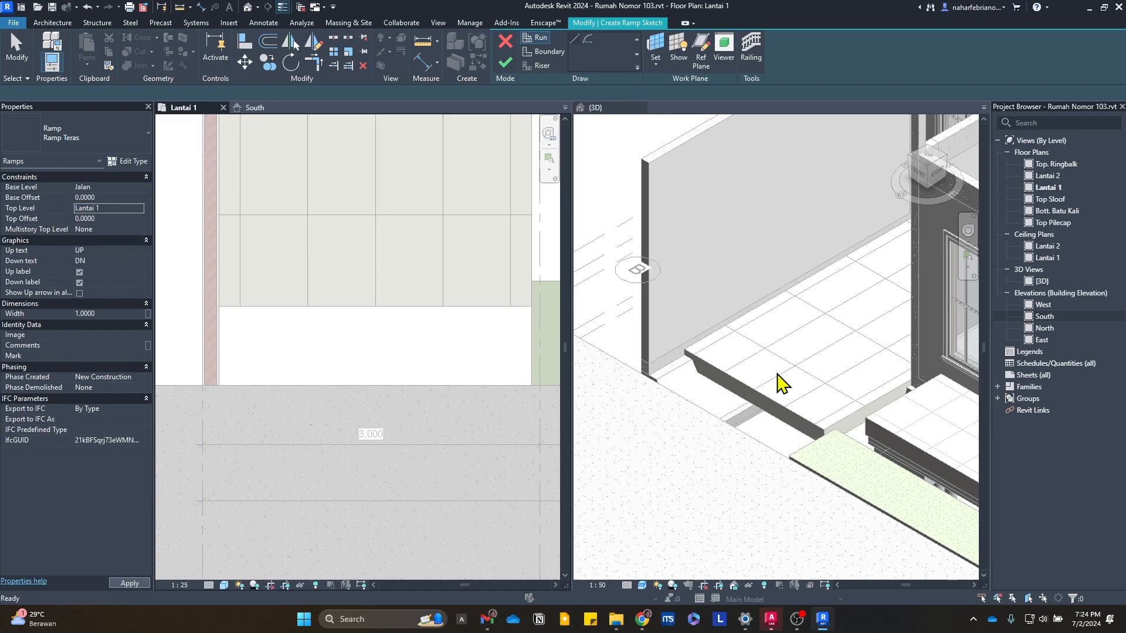
- Set the ramp's top offset to -0.45
{"action": "scroll", "coordinate": [779, 381], "scroll_direction": "up", "scroll_amount": 2}
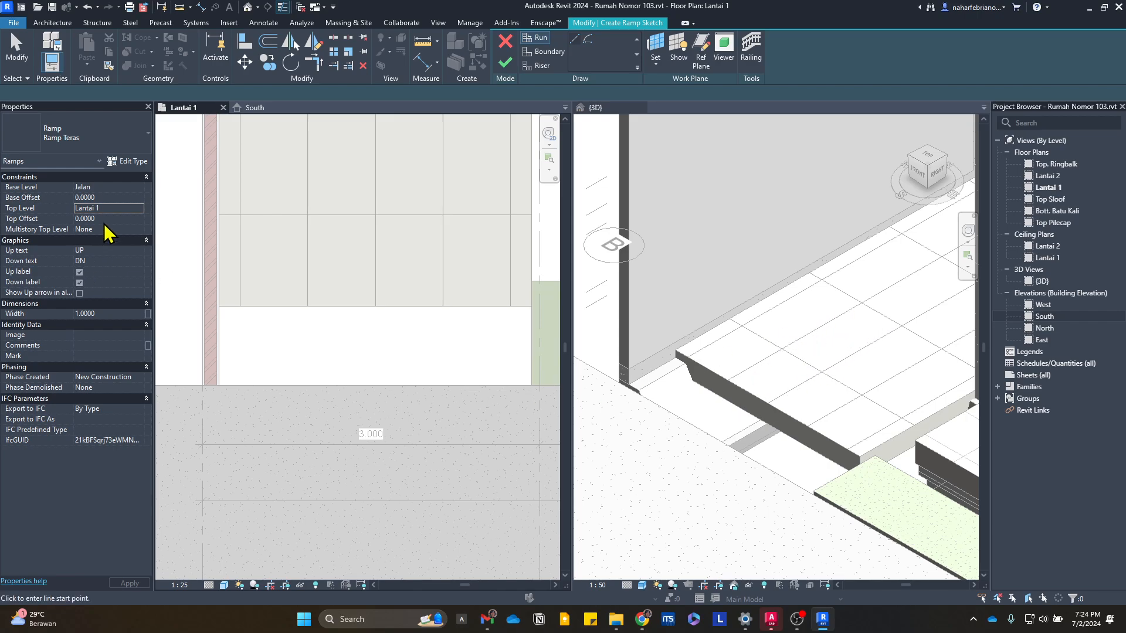
{"action": "type", "text": "-0."}
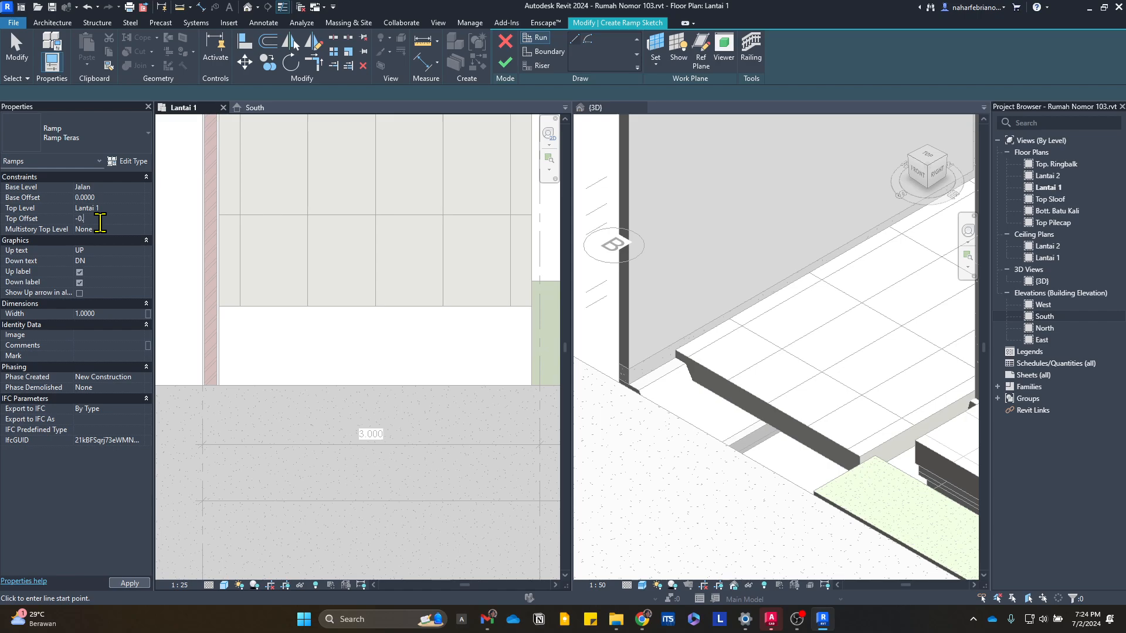
{"action": "type", "text": "45"}
{"action": "key", "text": "Return"}
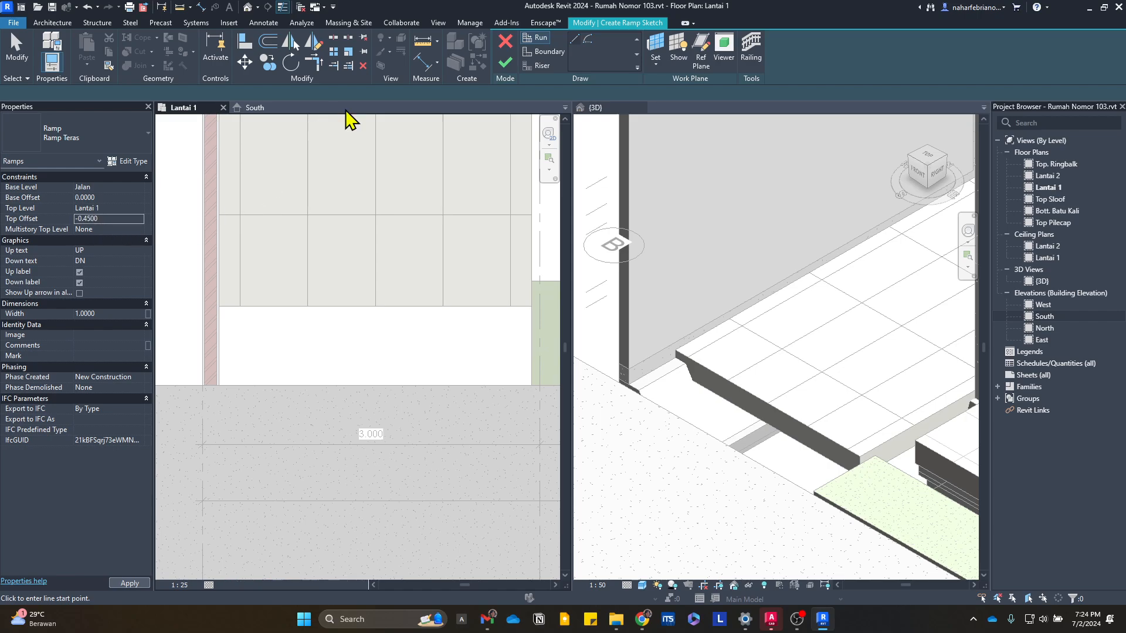
- Sketch the ramp's two side boundary lines, about 0.70 m long, from the road edge to the carport floor and back
{"action": "left_click", "coordinate": [546, 57]}
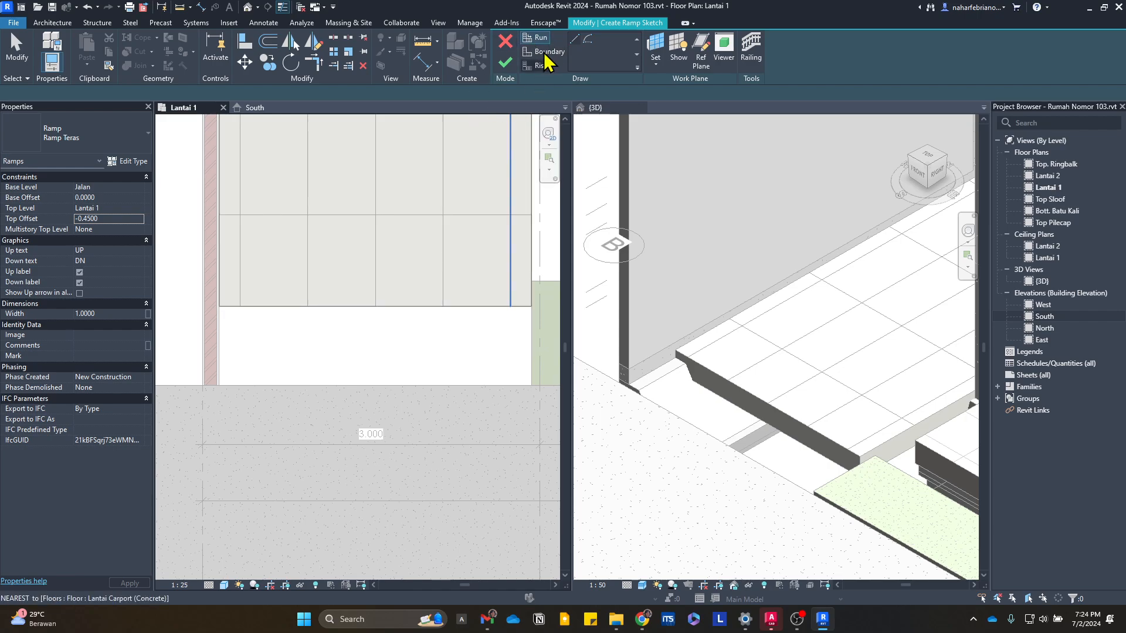
{"action": "left_click", "coordinate": [536, 51]}
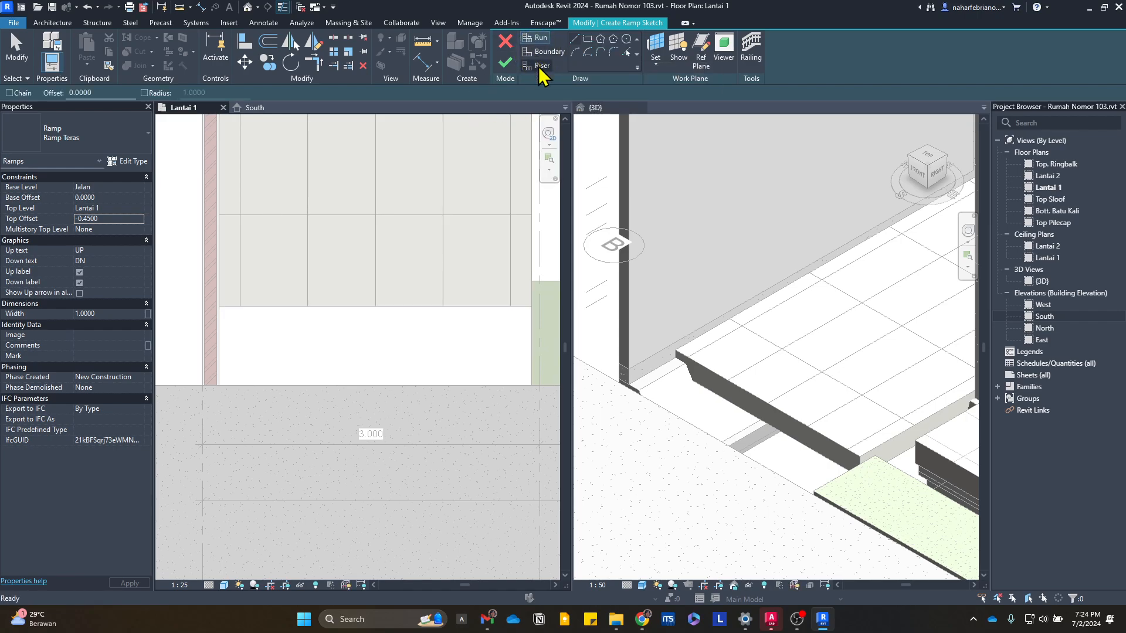
{"action": "left_click", "coordinate": [545, 55]}
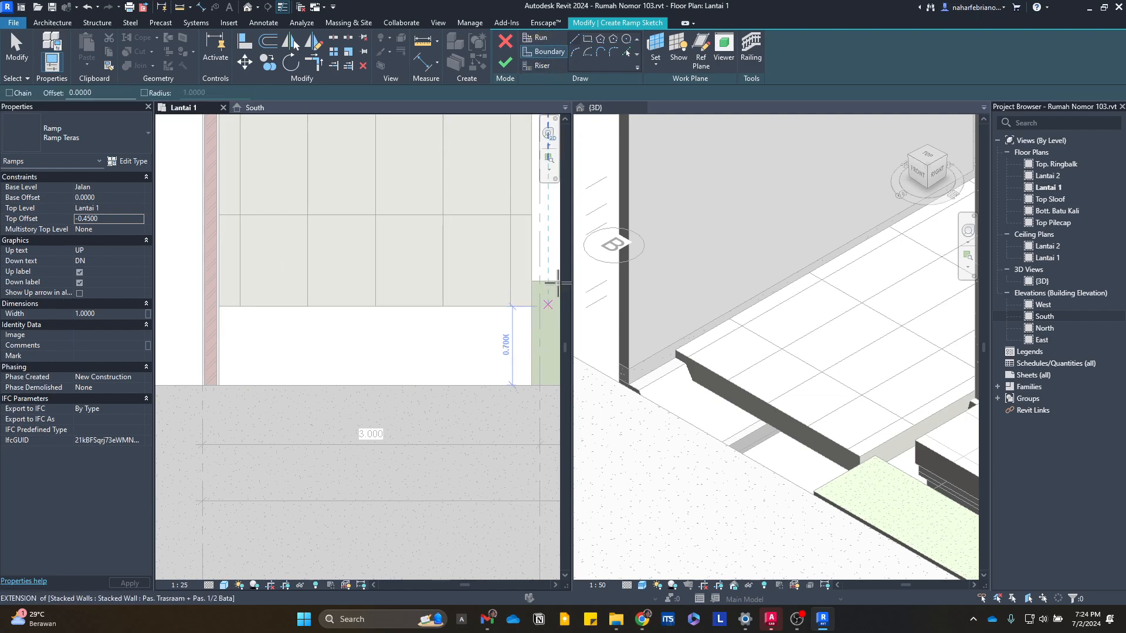
{"action": "key", "text": "Escape"}
{"action": "left_click", "coordinate": [542, 65]}
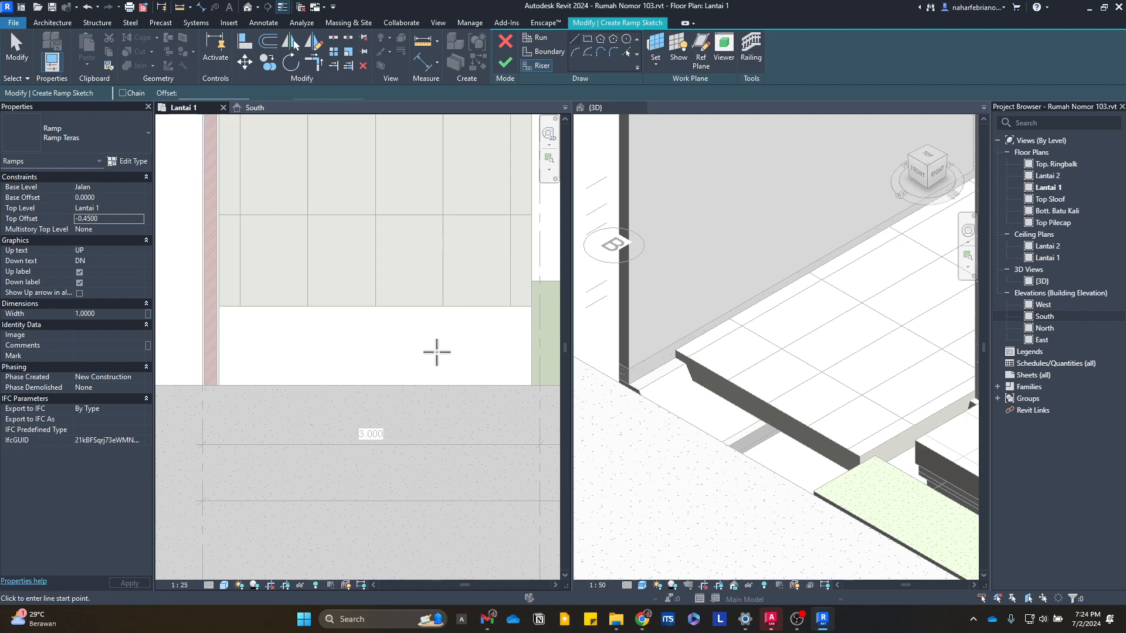
{"action": "left_click", "coordinate": [549, 53]}
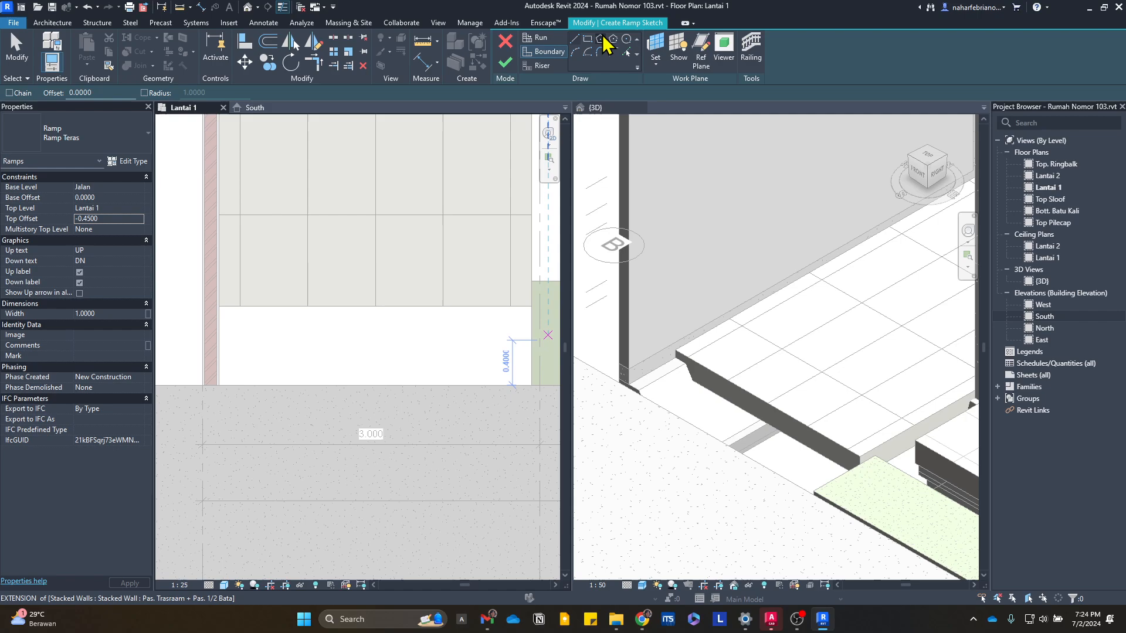
{"action": "left_click", "coordinate": [588, 52]}
{"action": "left_click", "coordinate": [220, 389]}
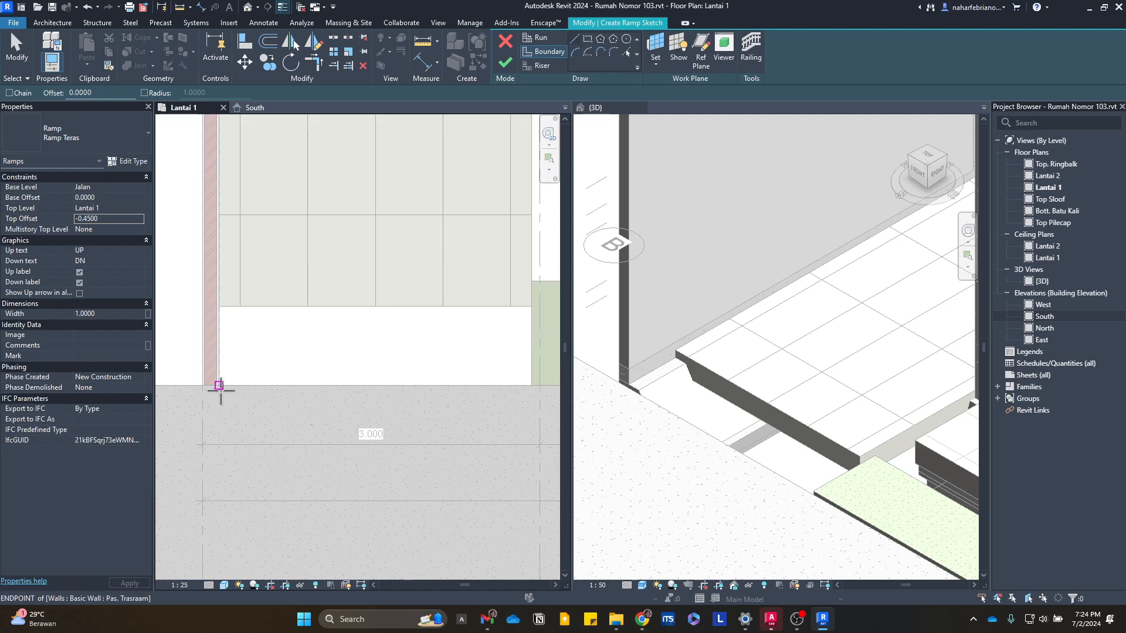
{"action": "left_click", "coordinate": [219, 306]}
{"action": "left_click", "coordinate": [531, 306]}
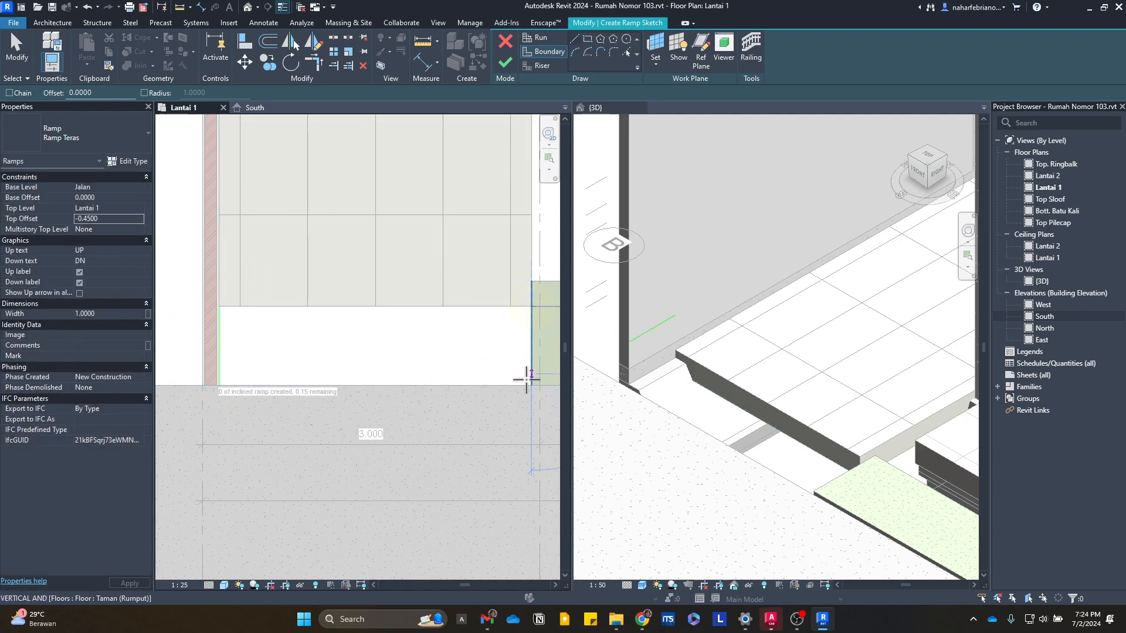
{"action": "left_click", "coordinate": [531, 385]}
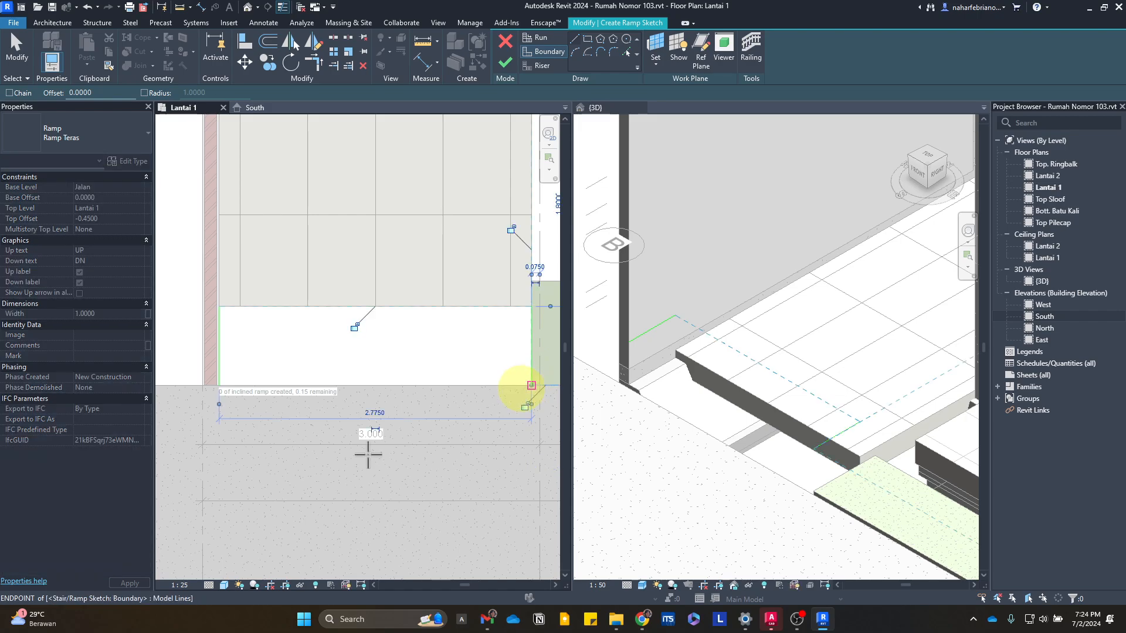
- Draw riser lines along the carport floor edge and the road edge between the boundaries, and finish the ramp sketch
{"action": "left_click", "coordinate": [537, 65]}
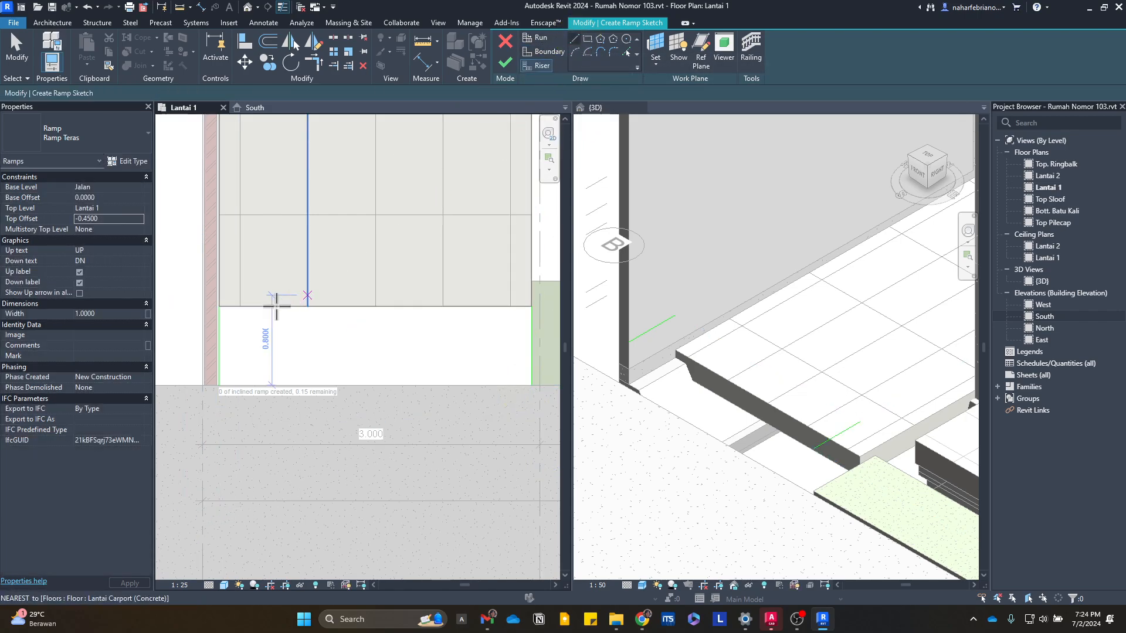
{"action": "left_click", "coordinate": [219, 306]}
{"action": "left_click", "coordinate": [531, 306]}
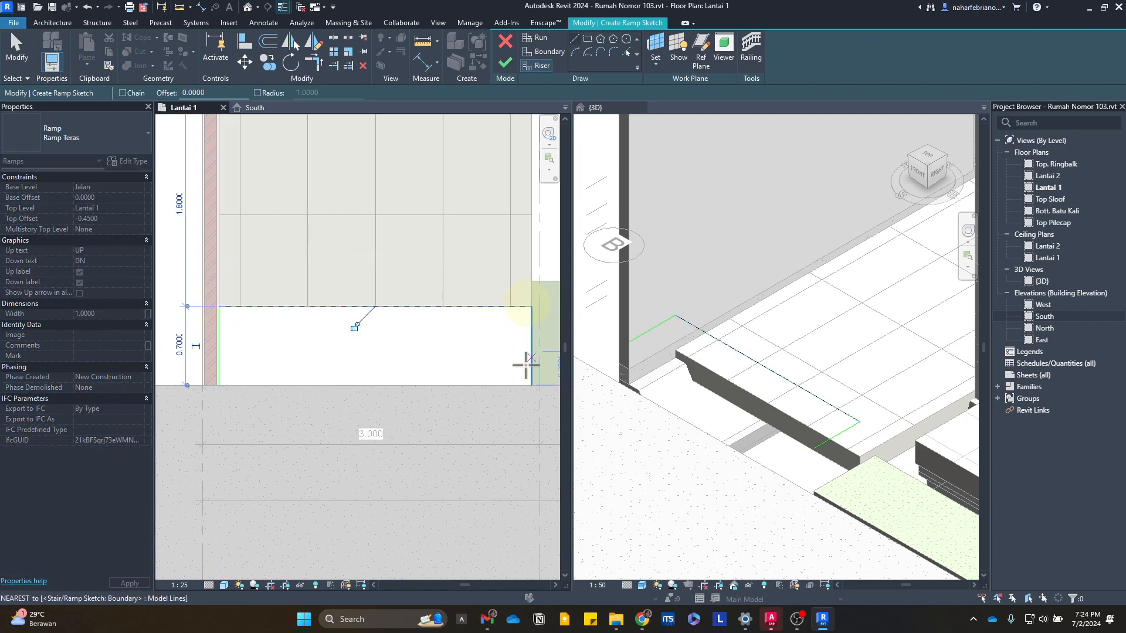
{"action": "left_click", "coordinate": [531, 385]}
{"action": "left_click", "coordinate": [218, 386]}
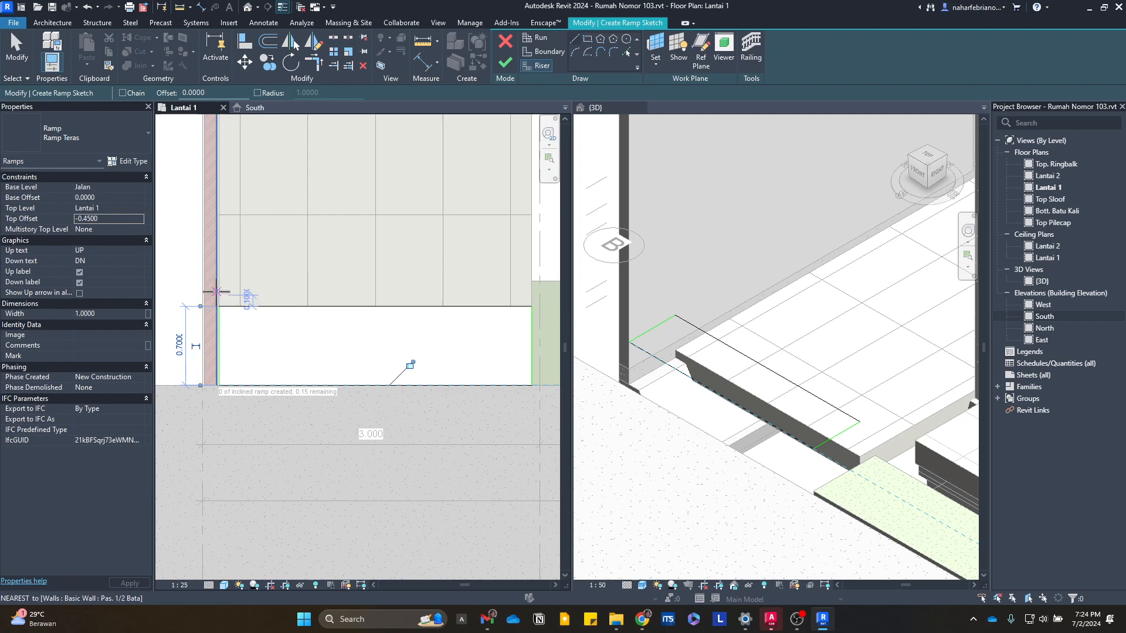
{"action": "left_click", "coordinate": [504, 61]}
{"action": "scroll", "coordinate": [817, 469], "scroll_direction": "up", "scroll_amount": 3}
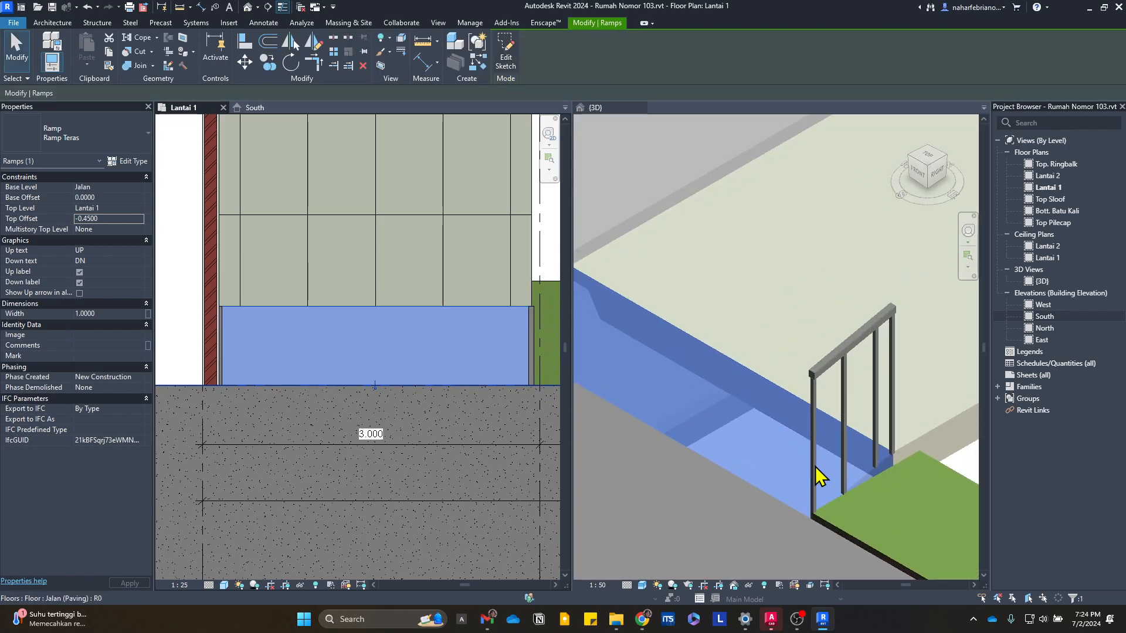
{"action": "key", "text": "Escape"}
- Delete the railings on both sides of the new ramp in the 3D view
{"action": "scroll", "coordinate": [889, 417], "scroll_direction": "down", "scroll_amount": 3}
{"action": "scroll", "coordinate": [851, 422], "scroll_direction": "up", "scroll_amount": 1}
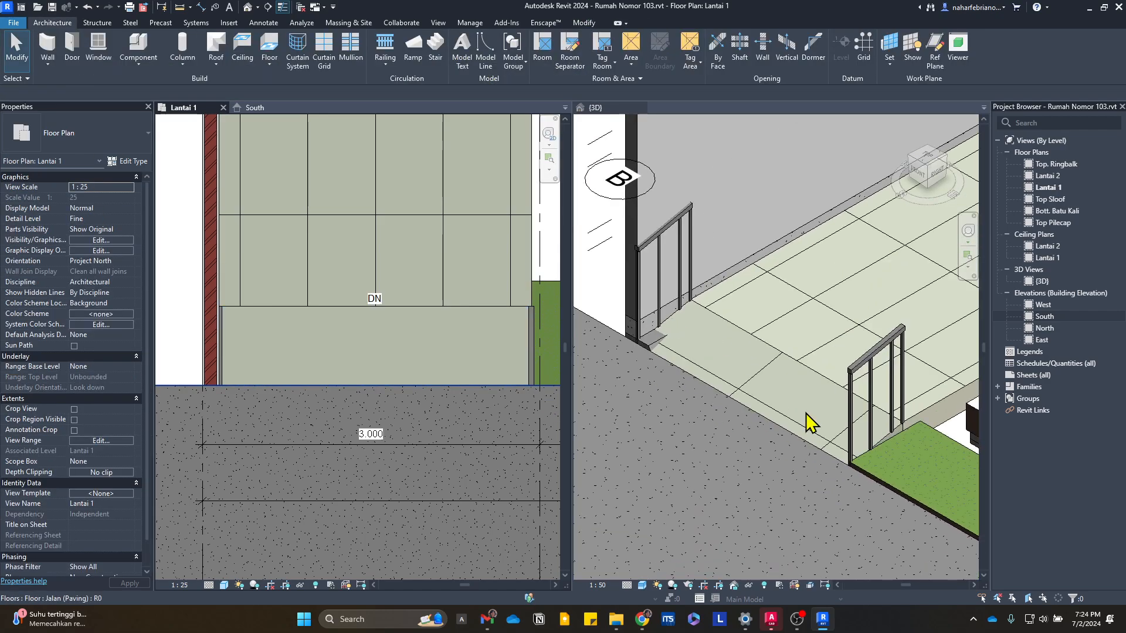
{"action": "left_click", "coordinate": [882, 352]}
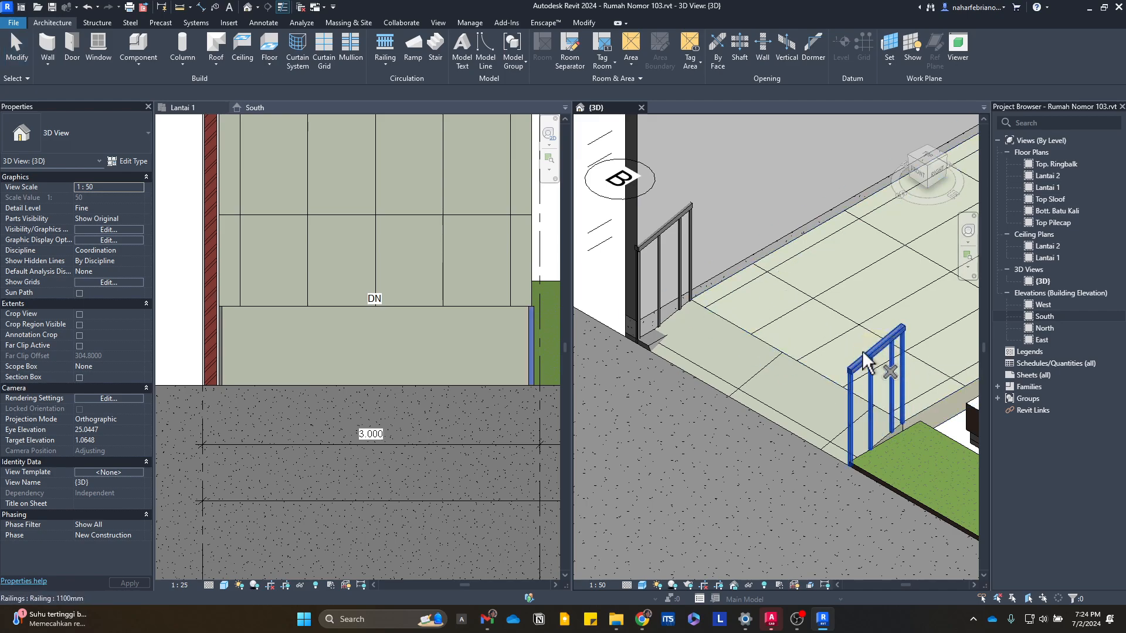
{"action": "left_click", "coordinate": [867, 373]}
{"action": "key", "text": "Escape"}
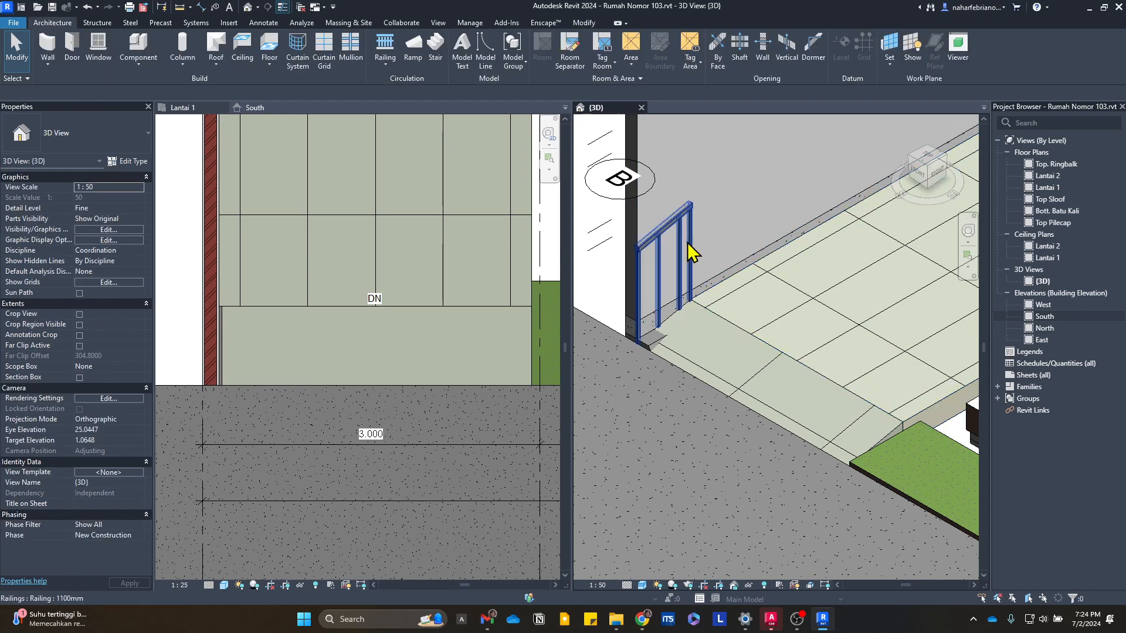
{"action": "left_click", "coordinate": [681, 224]}
{"action": "key", "text": "Delete"}
- Open the foreground surface pattern choices of the Beton Ramp material from the ramp's type properties
{"action": "left_click", "coordinate": [785, 399]}
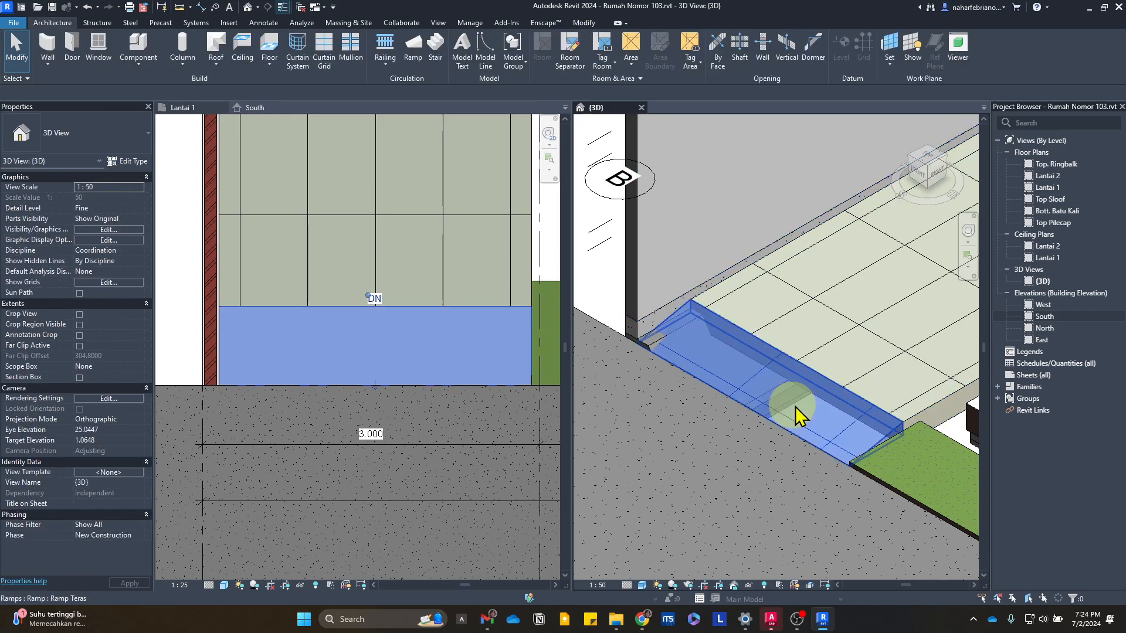
{"action": "key", "text": "Escape"}
{"action": "scroll", "coordinate": [774, 375], "scroll_direction": "up", "scroll_amount": 1}
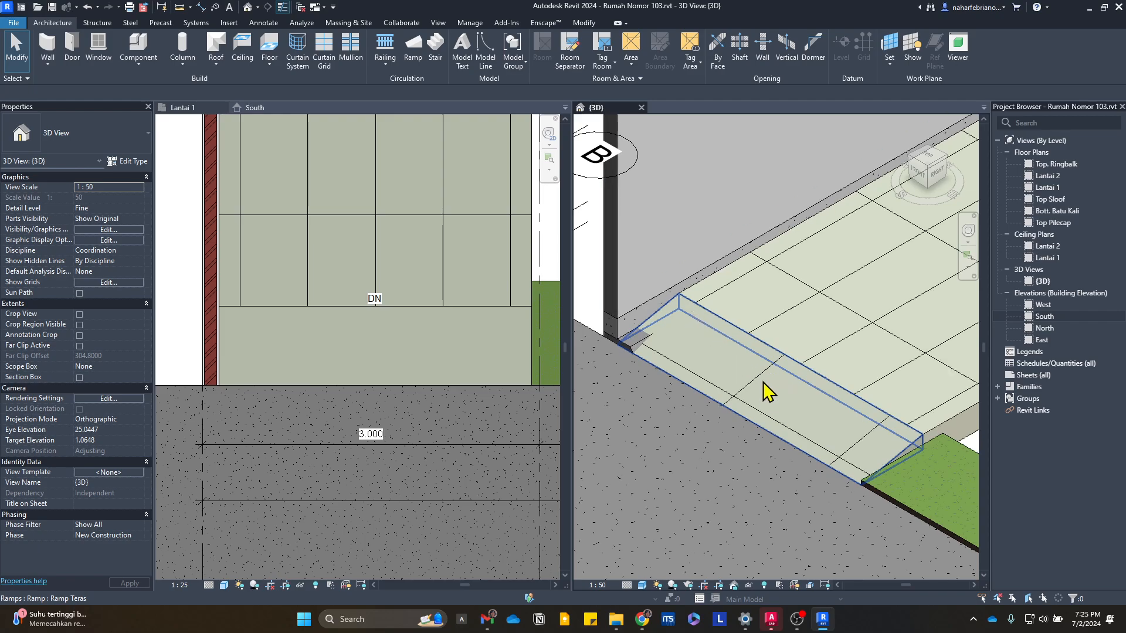
{"action": "left_click", "coordinate": [762, 387]}
{"action": "middle_click_drag", "start_coordinate": [812, 405], "coordinate": [808, 416]}
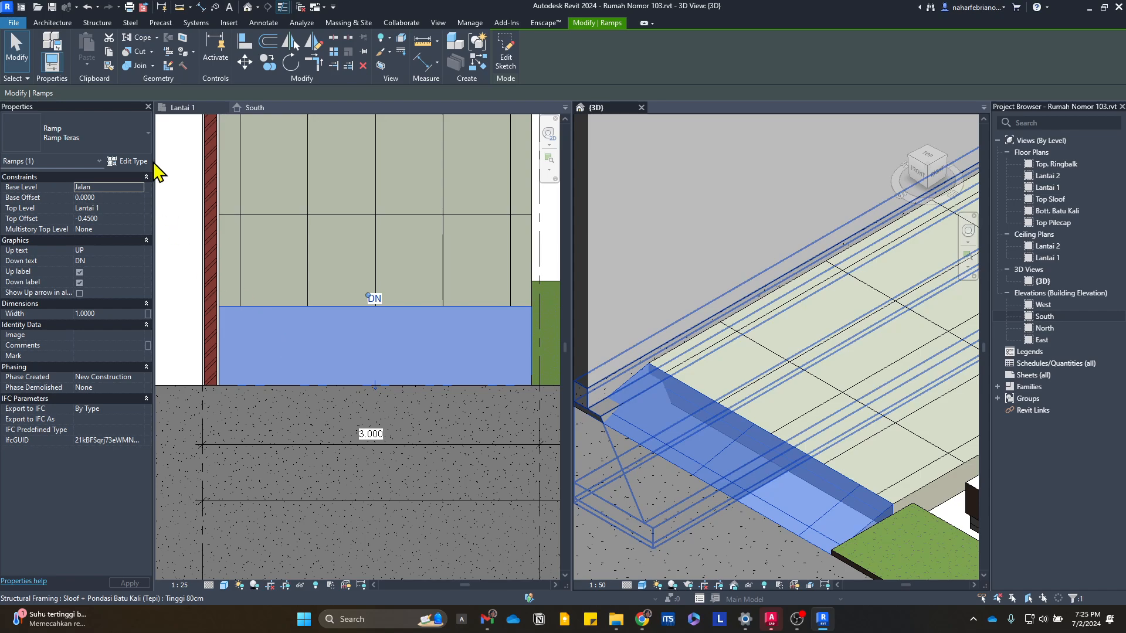
{"action": "left_click", "coordinate": [128, 162]}
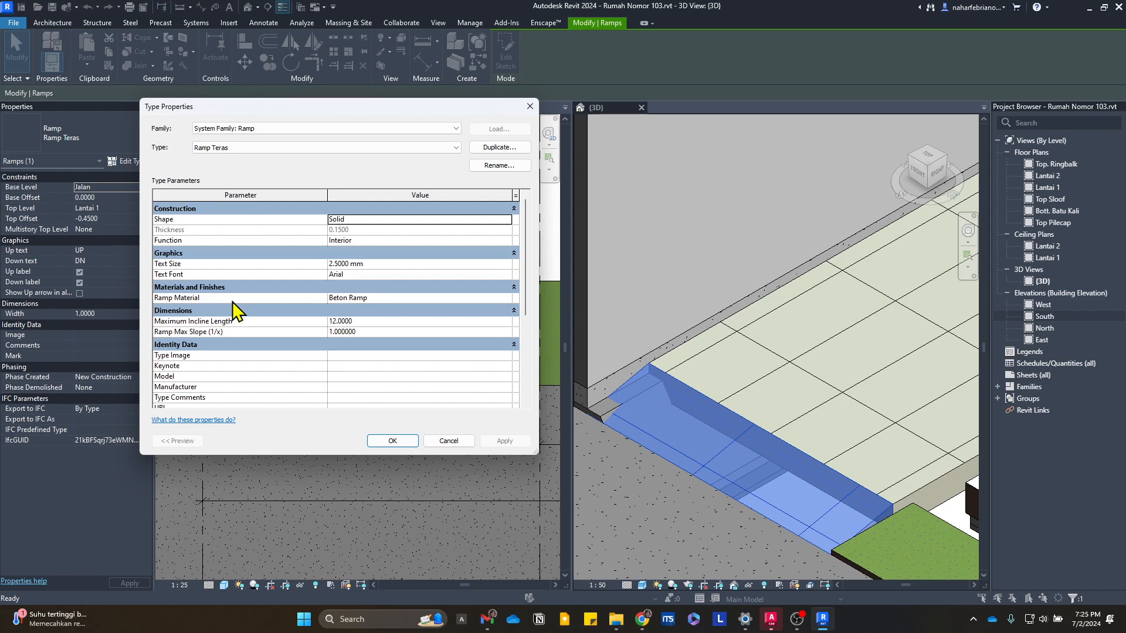
{"action": "left_click", "coordinate": [507, 299]}
{"action": "left_click", "coordinate": [509, 298]}
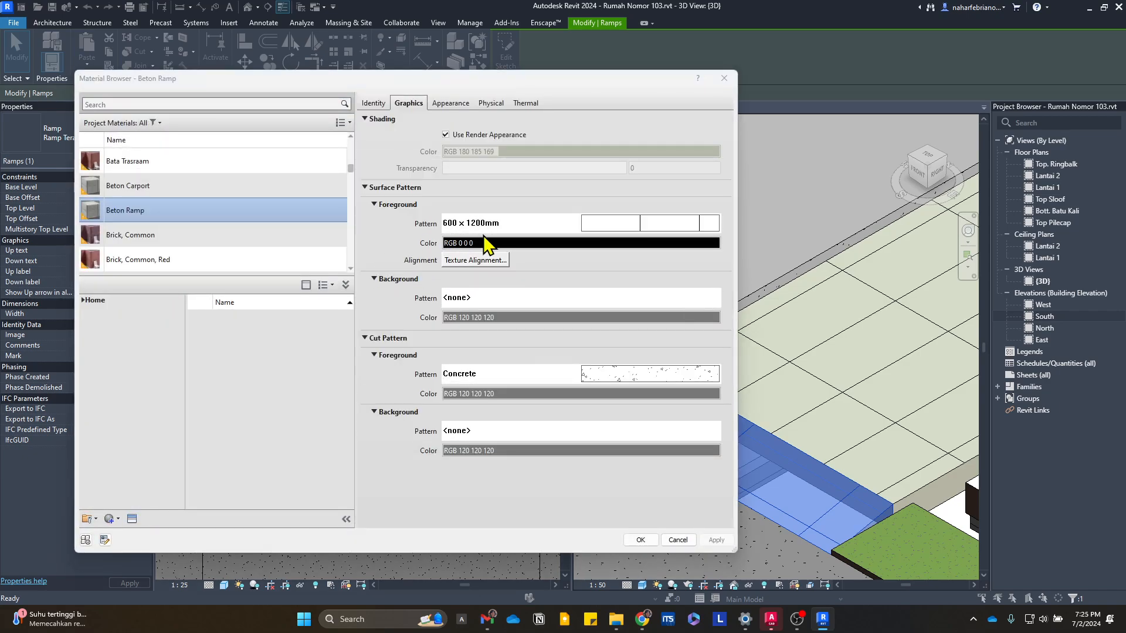
{"action": "left_click", "coordinate": [498, 230]}
- Delete the 1200 x 600mm model fill pattern from the project
{"action": "scroll", "coordinate": [633, 264], "scroll_direction": "down", "scroll_amount": 5}
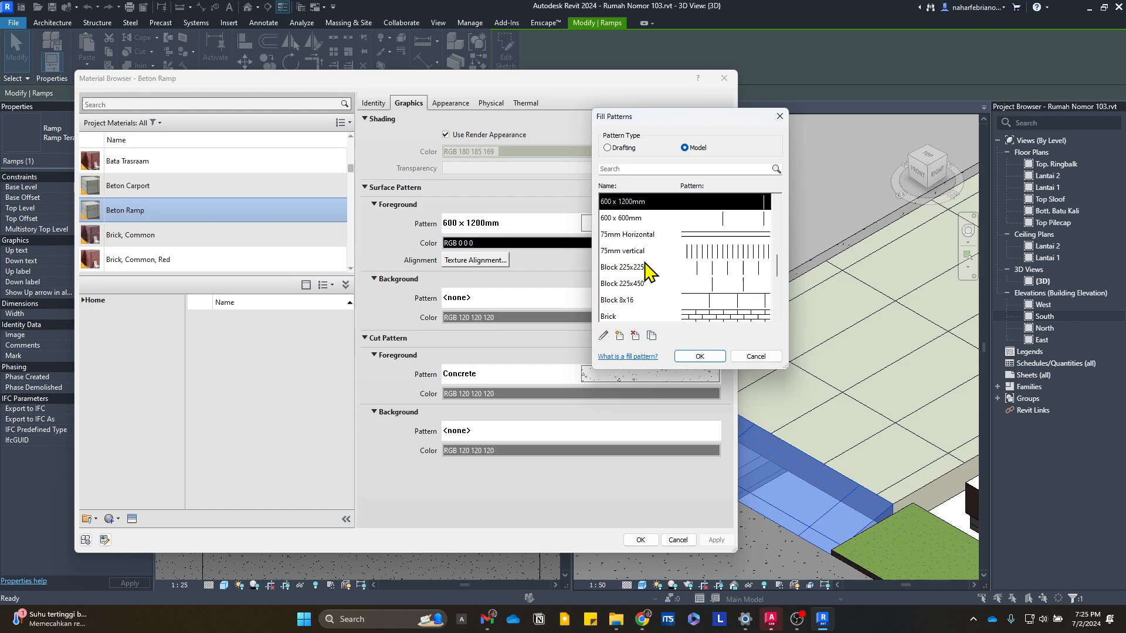
{"action": "scroll", "coordinate": [648, 270], "scroll_direction": "up", "scroll_amount": 10}
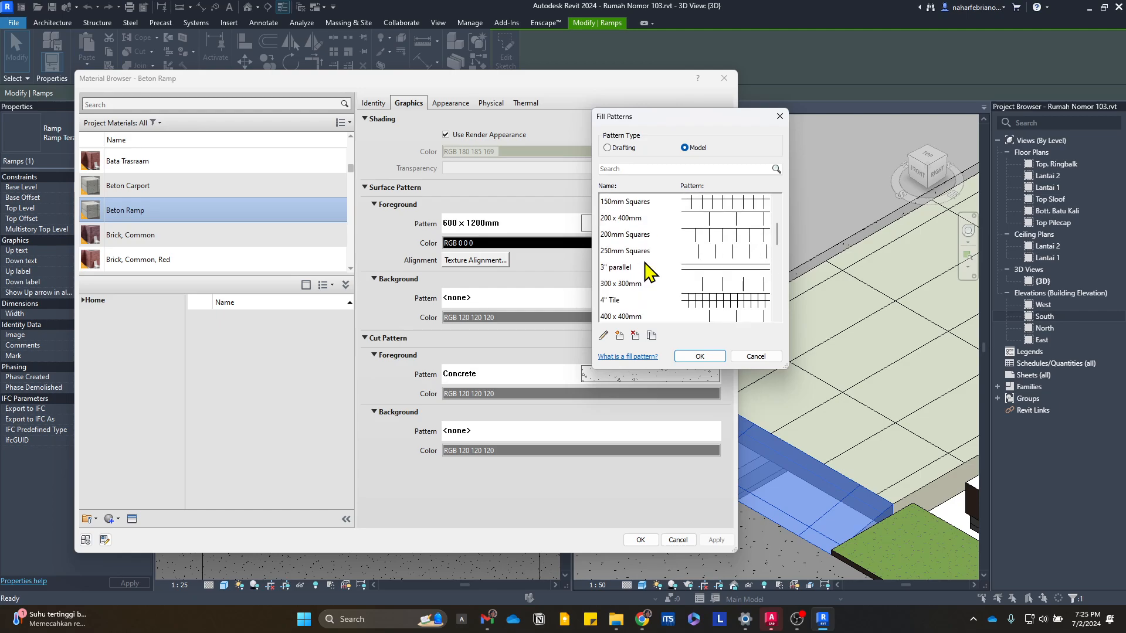
{"action": "left_click", "coordinate": [647, 219]}
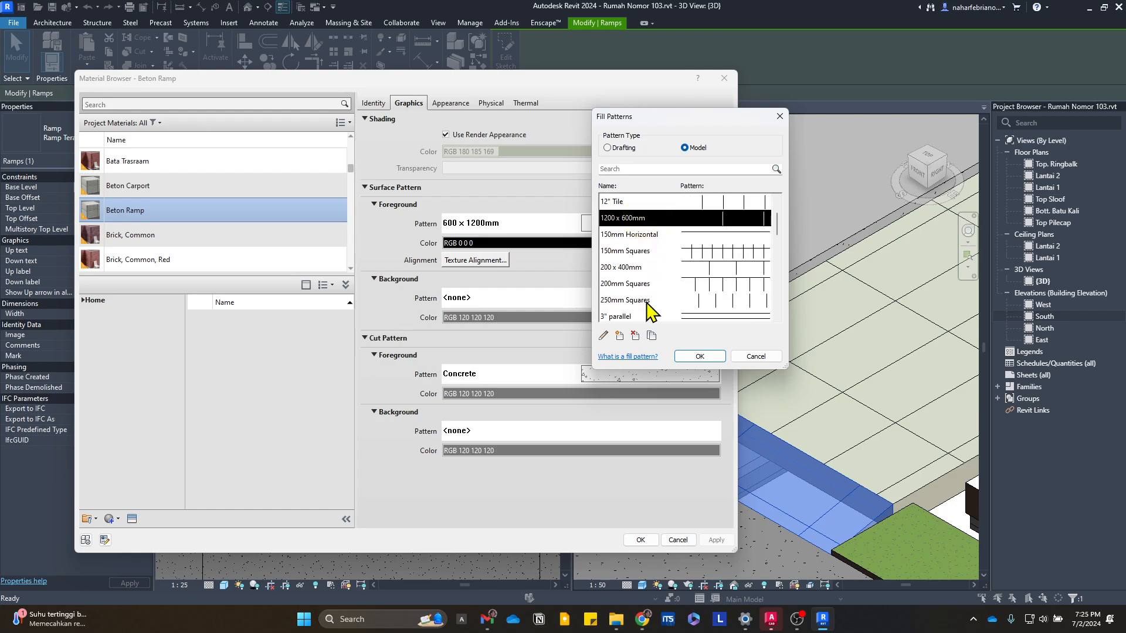
{"action": "left_click", "coordinate": [635, 337]}
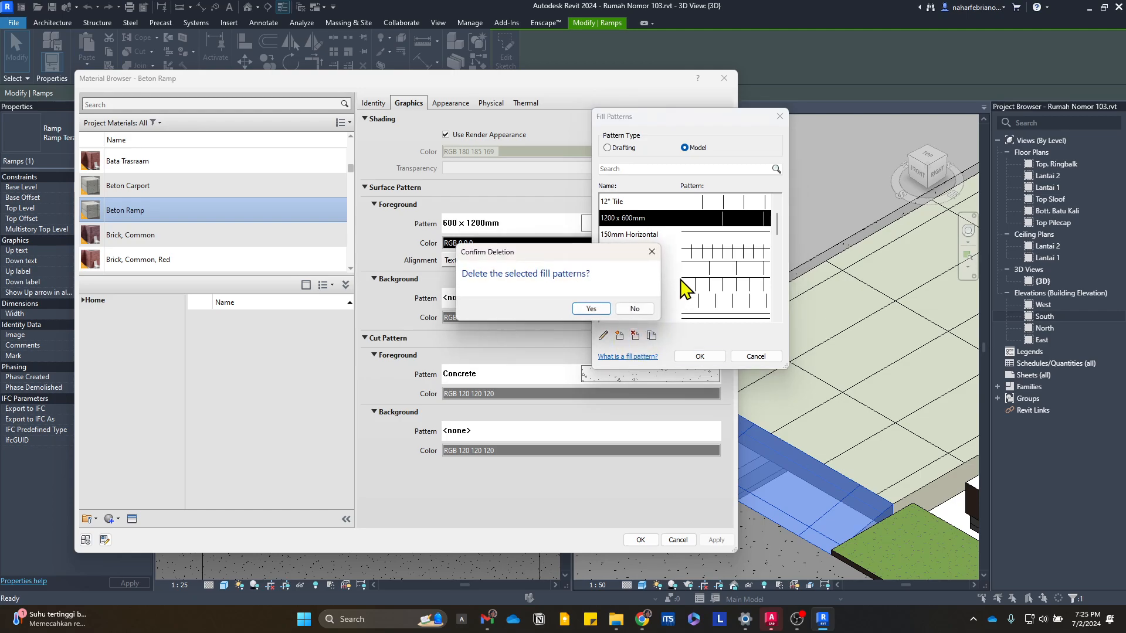
{"action": "left_click", "coordinate": [591, 308]}
{"action": "scroll", "coordinate": [678, 281], "scroll_direction": "down", "scroll_amount": 3}
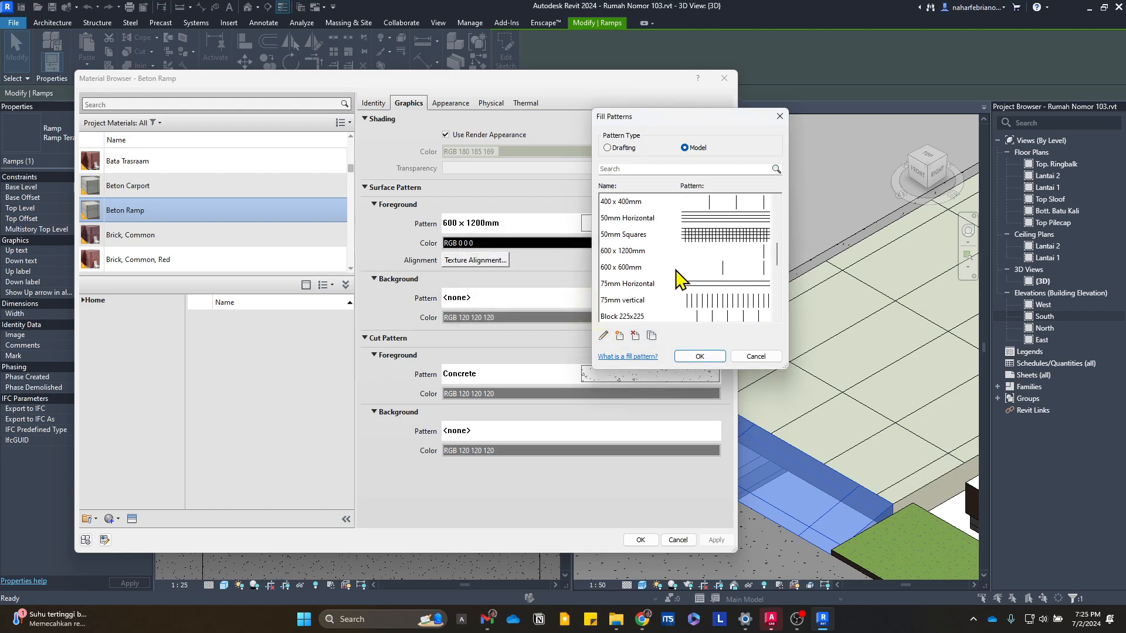
- Duplicate the 600 x 1200mm model pattern as 1200 x 600mm with line spacings of 1.2 and 0.6 m, and assign it to the surface foreground
{"action": "left_click", "coordinate": [675, 251]}
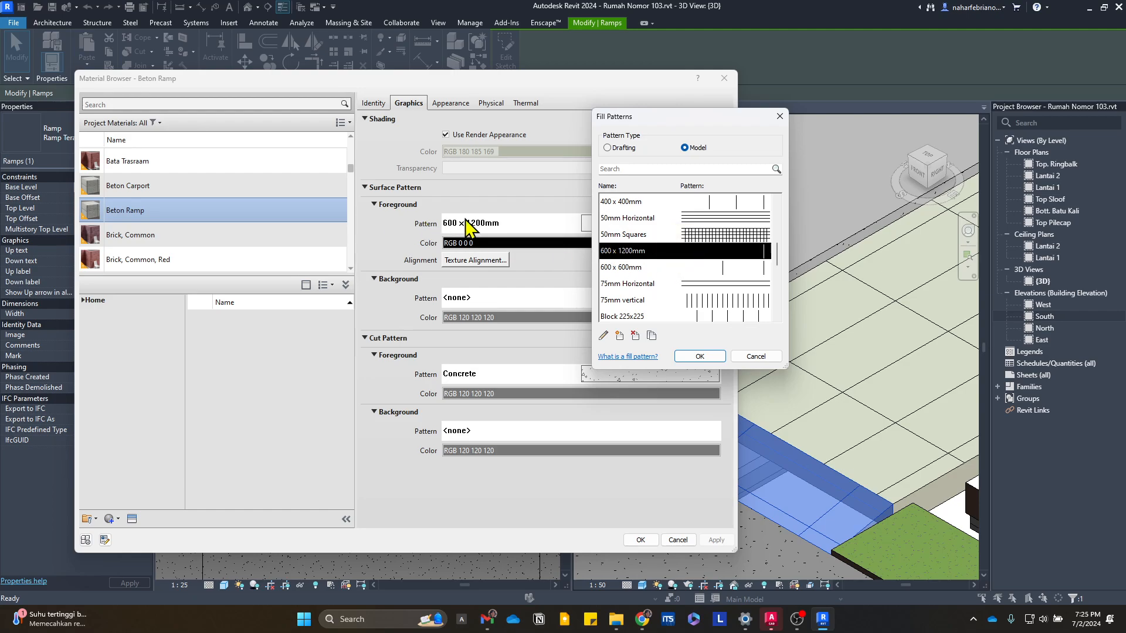
{"action": "left_click", "coordinate": [652, 337]}
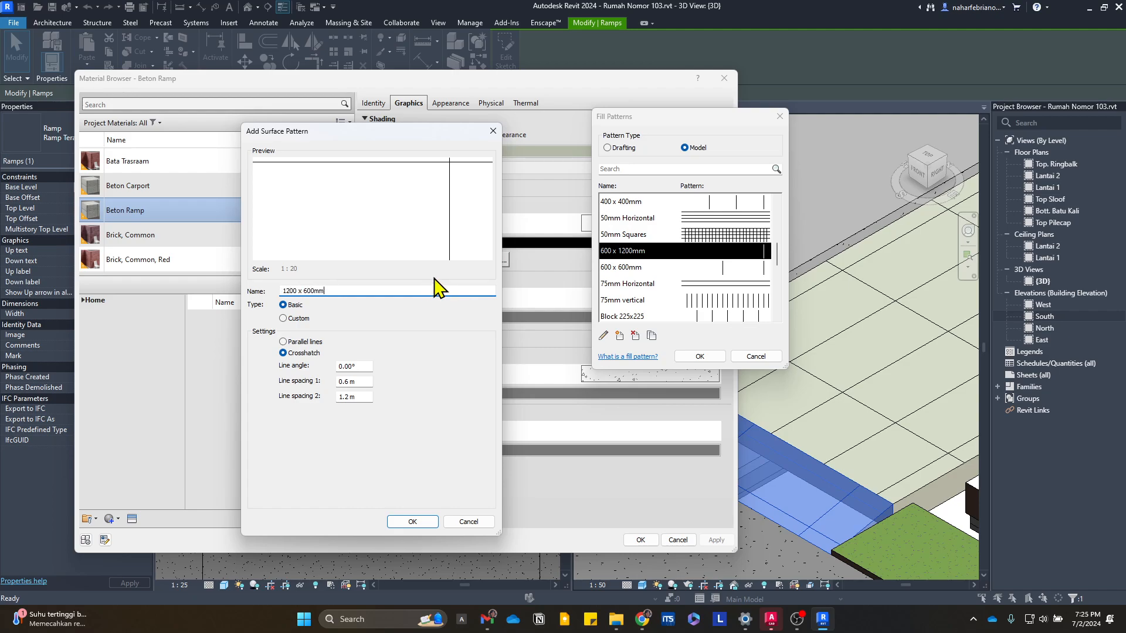
{"action": "left_click", "coordinate": [343, 382]}
{"action": "left_click", "coordinate": [339, 397]}
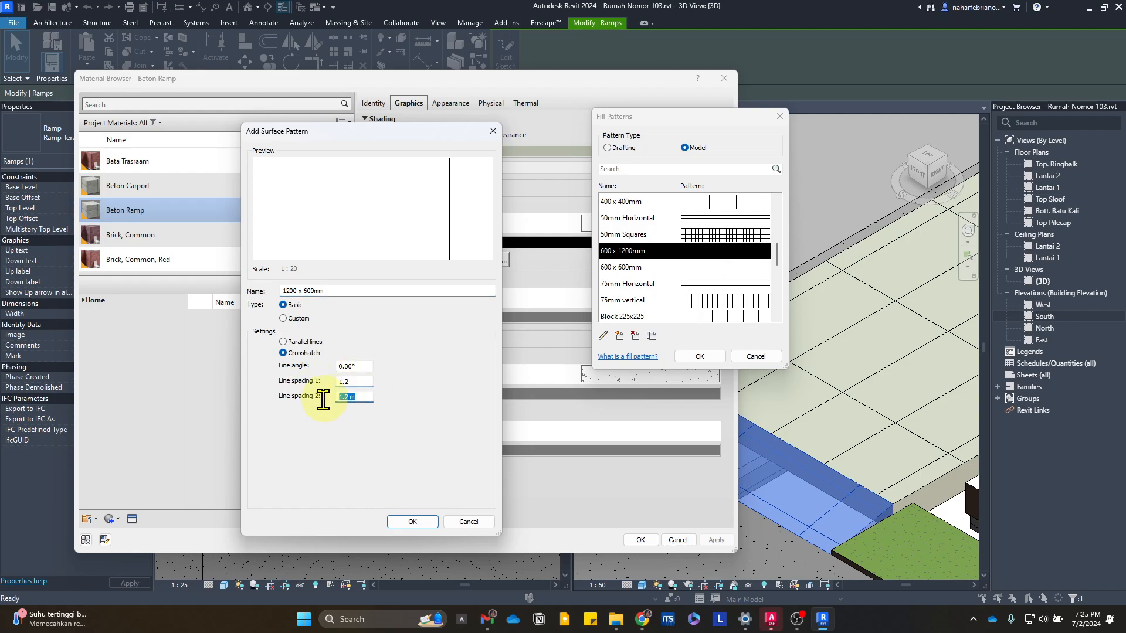
{"action": "type", "text": "0.6"}
{"action": "left_click", "coordinate": [424, 522]}
{"action": "left_click", "coordinate": [694, 358]}
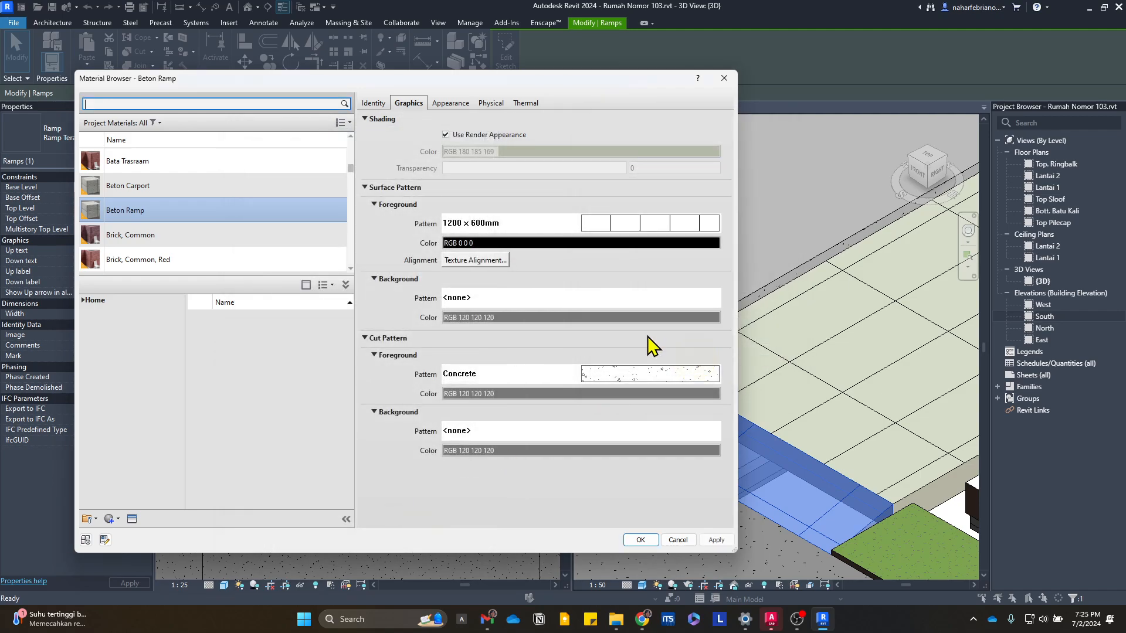
- Apply the Beton Ramp material changes, confirm the Ramp Teras type properties and deselect the ramp
{"action": "left_click", "coordinate": [714, 540]}
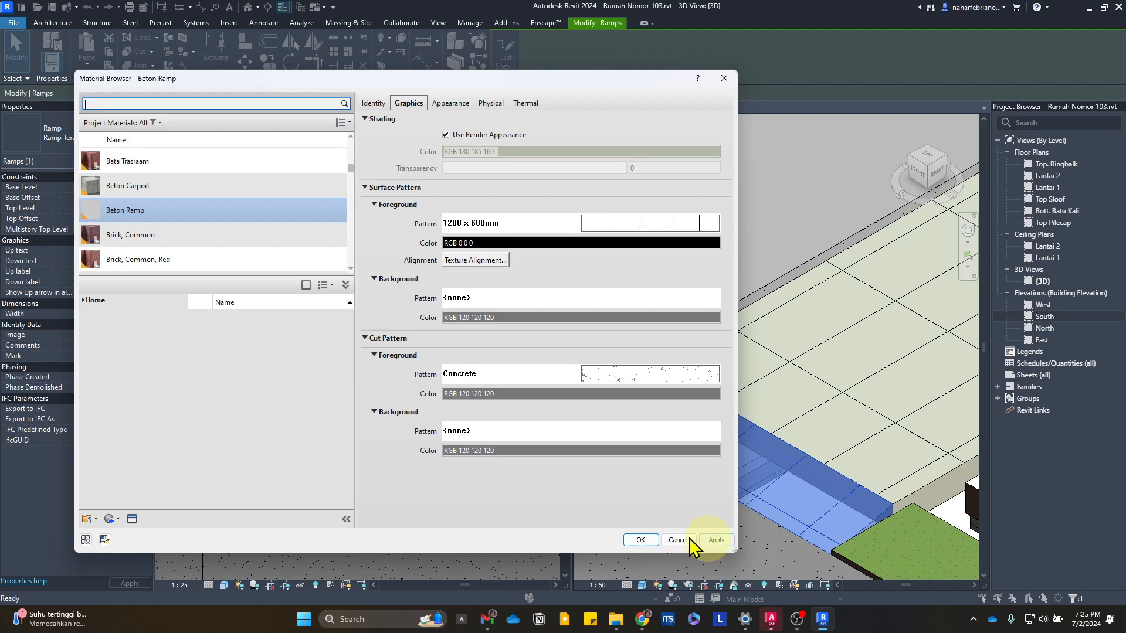
{"action": "left_click", "coordinate": [642, 540]}
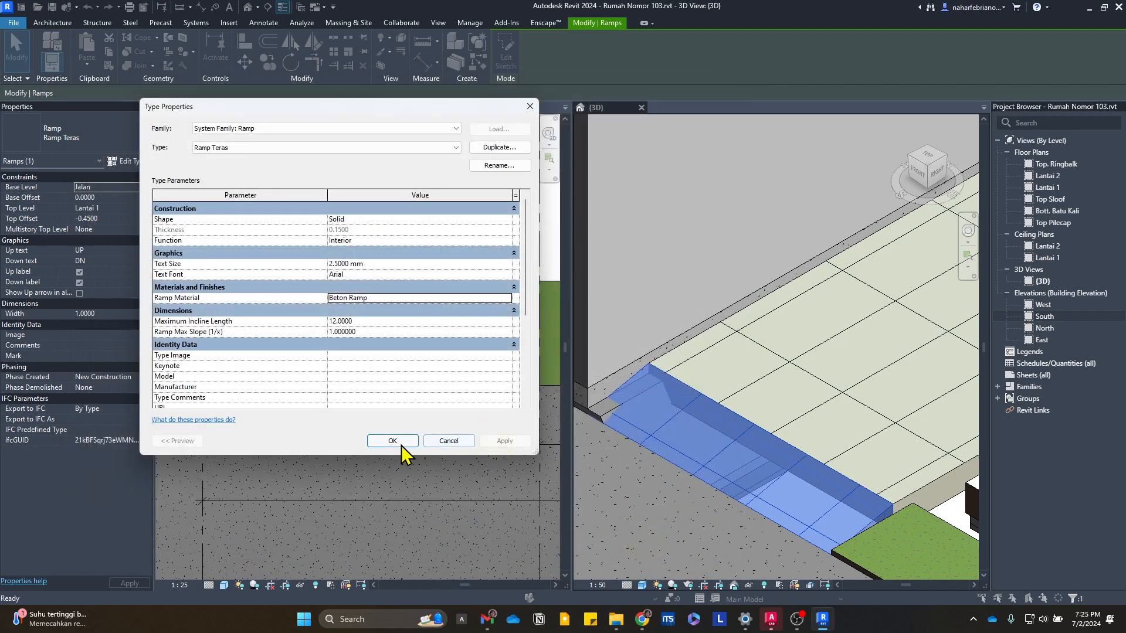
{"action": "left_click", "coordinate": [392, 441]}
{"action": "key", "text": "Escape"}
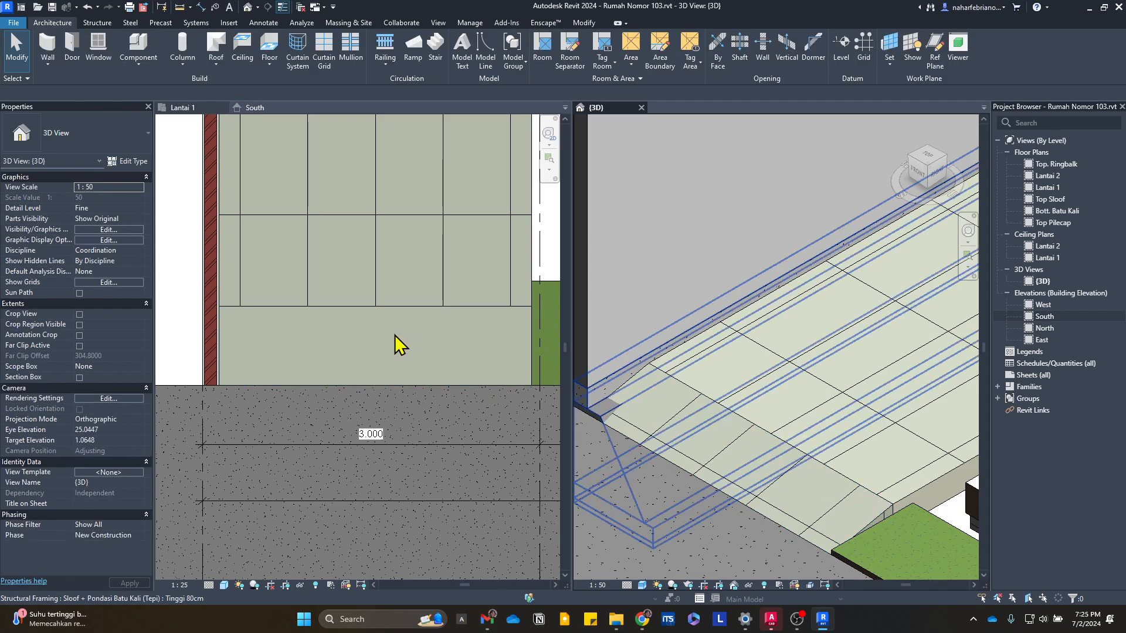
- Compare the Shaded, Consistent Colors and Textures visual styles on the ramp in the Lantai 1 plan, finishing on Shaded
{"action": "scroll", "coordinate": [395, 345], "scroll_direction": "down", "scroll_amount": 3}
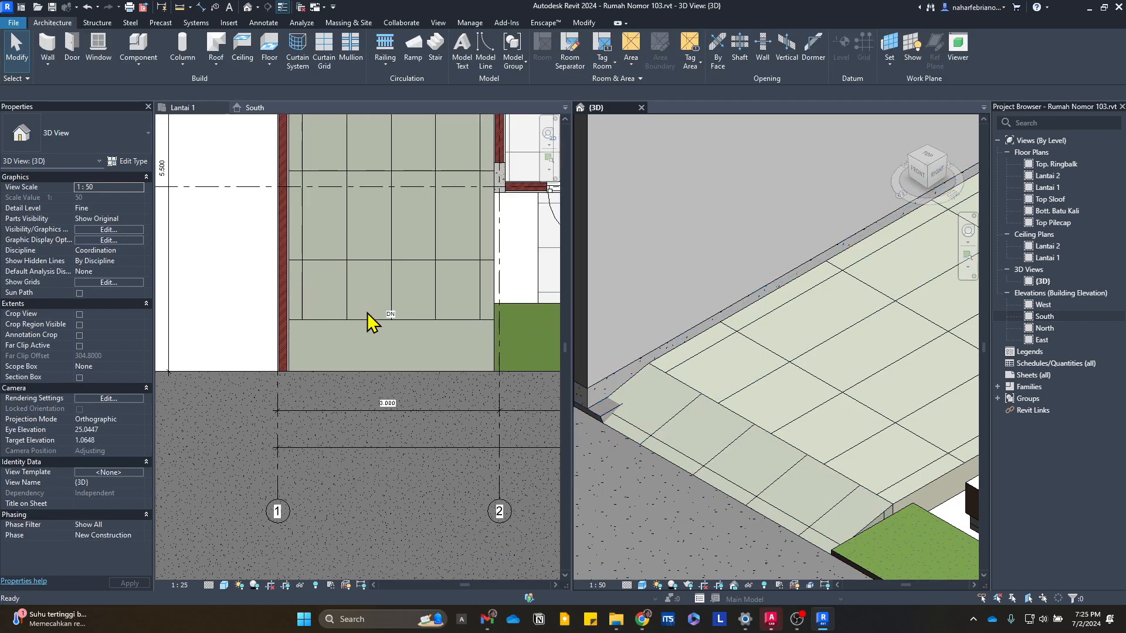
{"action": "scroll", "coordinate": [367, 312], "scroll_direction": "up", "scroll_amount": 3}
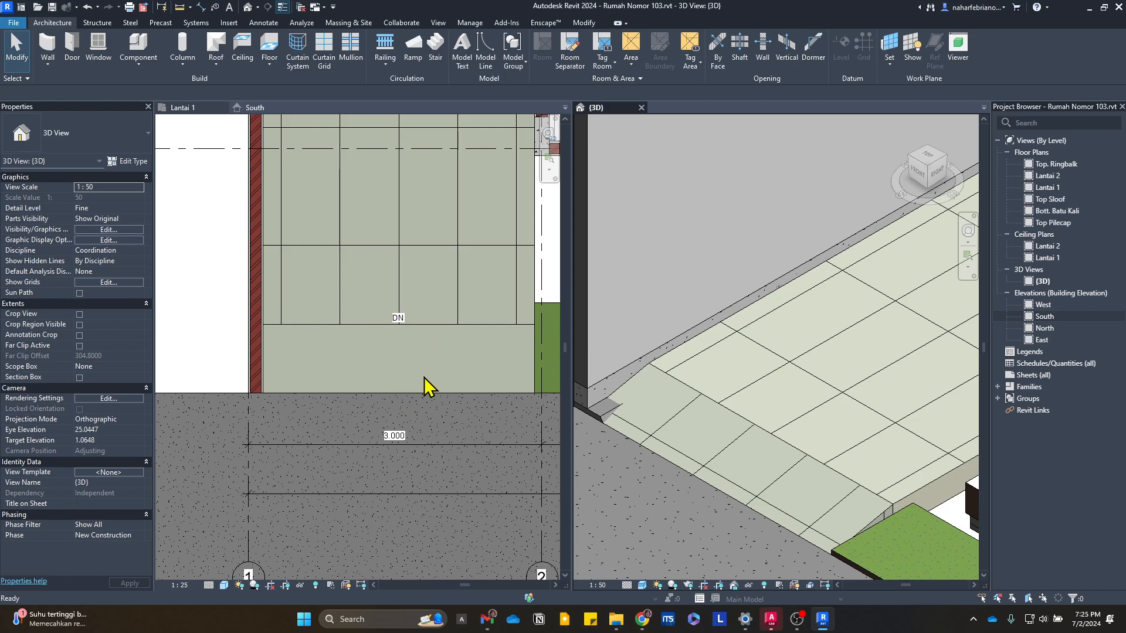
{"action": "left_click", "coordinate": [224, 585]}
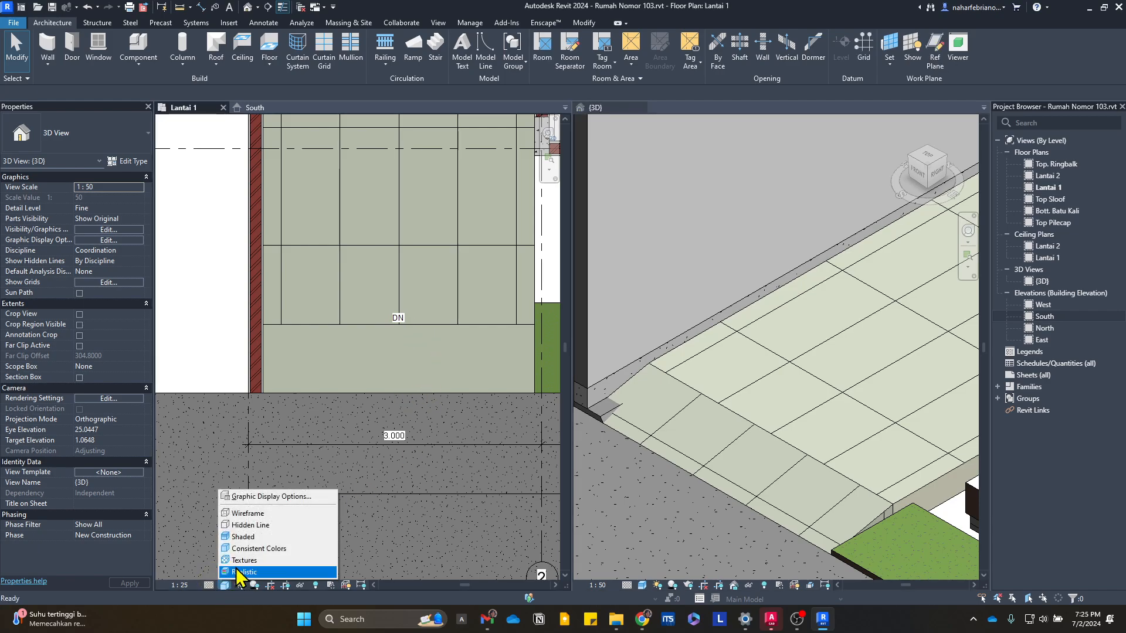
{"action": "left_click", "coordinate": [261, 536]}
{"action": "left_click", "coordinate": [224, 585]}
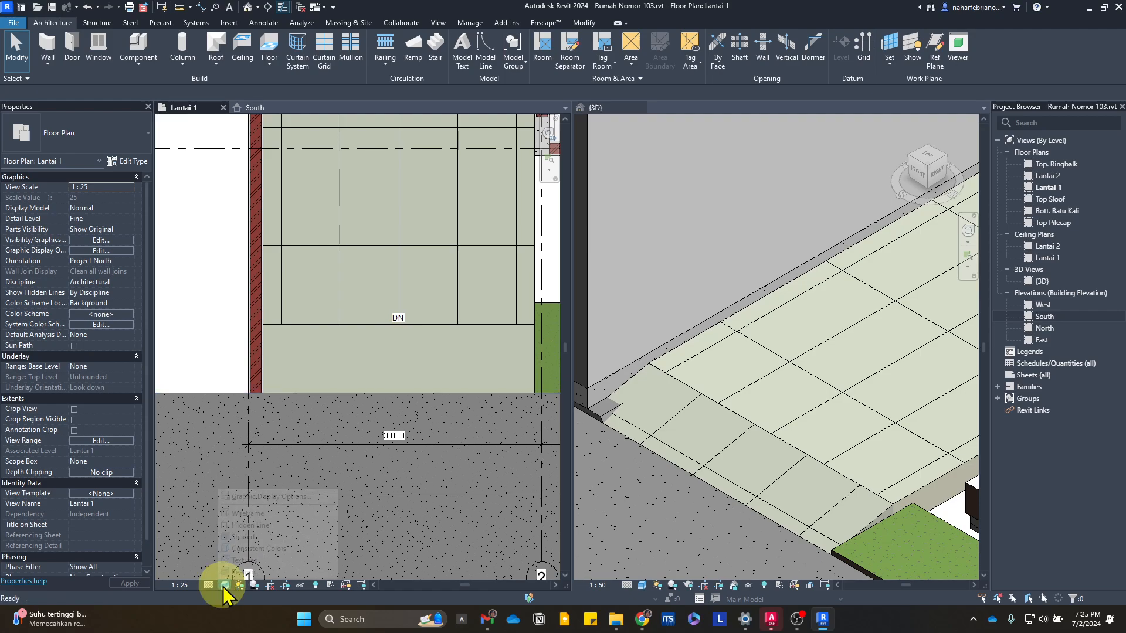
{"action": "left_click", "coordinate": [244, 549]}
{"action": "left_click", "coordinate": [224, 585]}
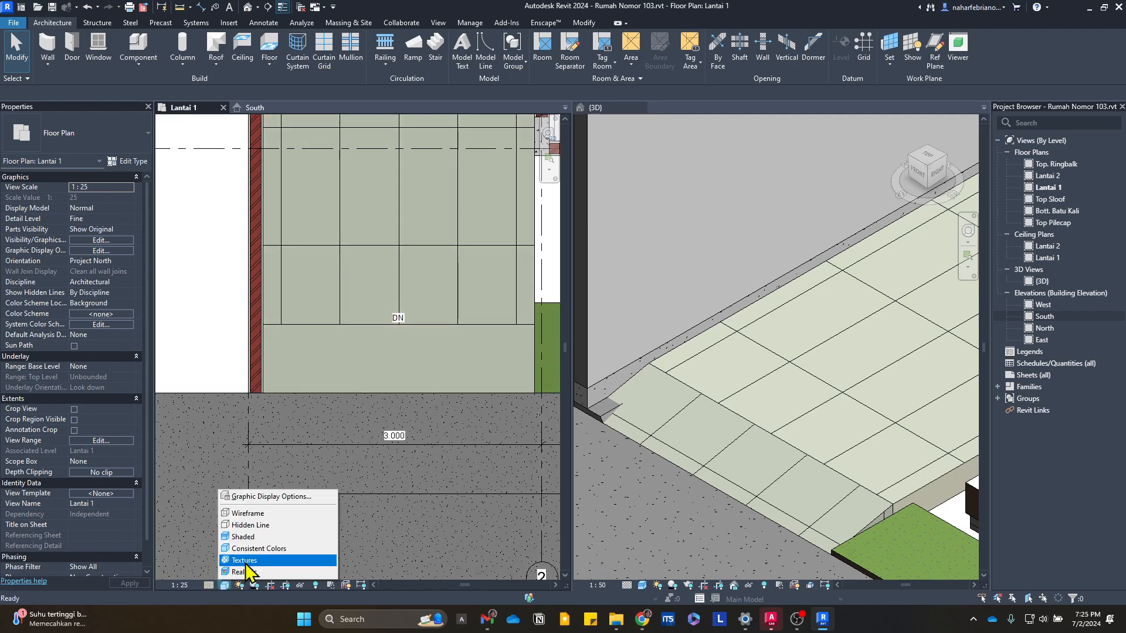
{"action": "left_click", "coordinate": [246, 562]}
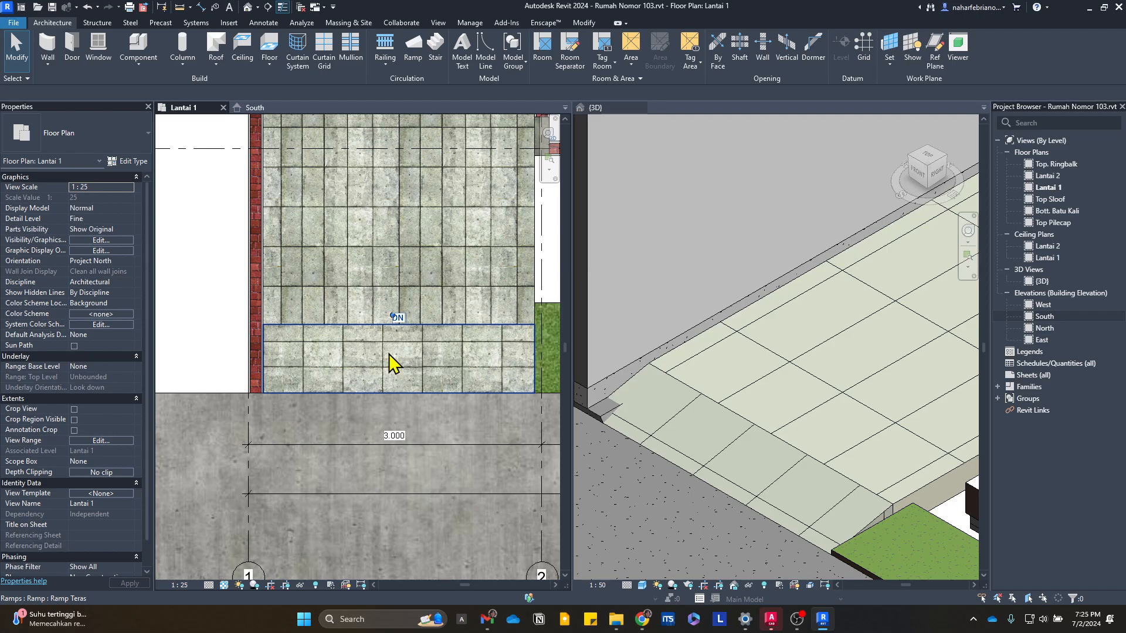
{"action": "left_click", "coordinate": [224, 585]}
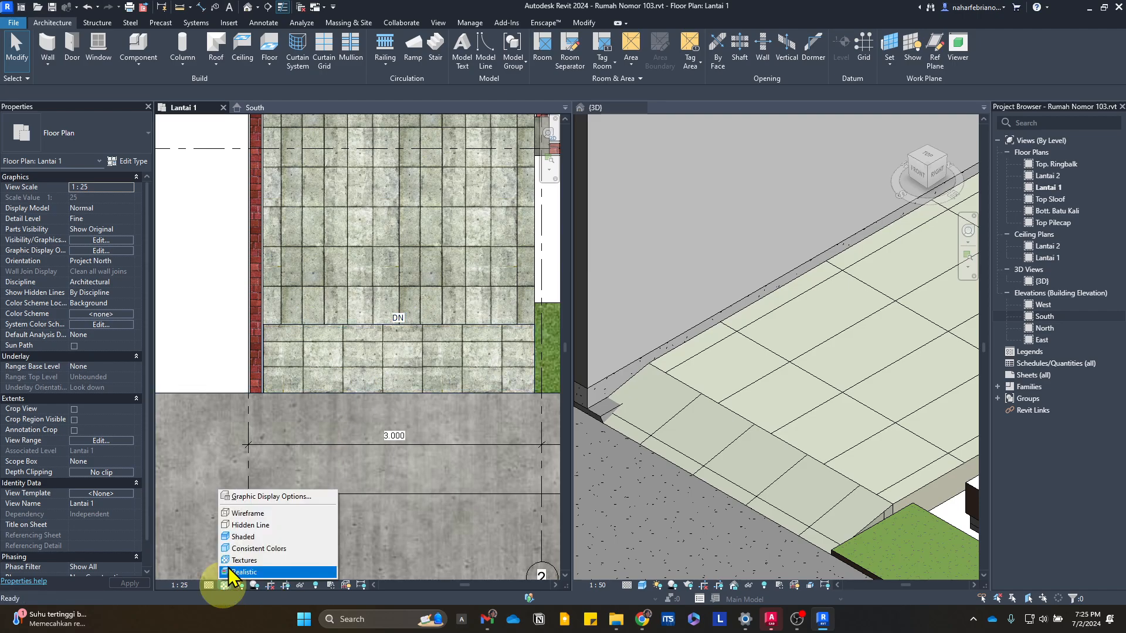
{"action": "left_click", "coordinate": [242, 537]}
- View the 3D model from the top and move the ramp's crosswise pattern line into alignment with the carport floor's joint line
{"action": "left_click", "coordinate": [739, 463]}
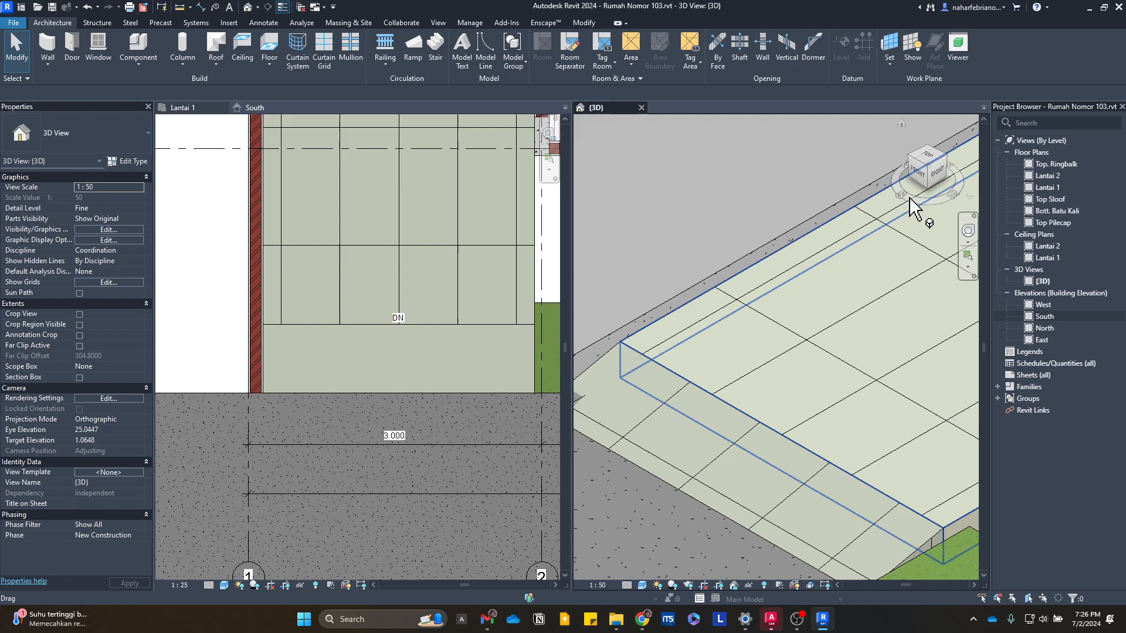
{"action": "left_click", "coordinate": [933, 170]}
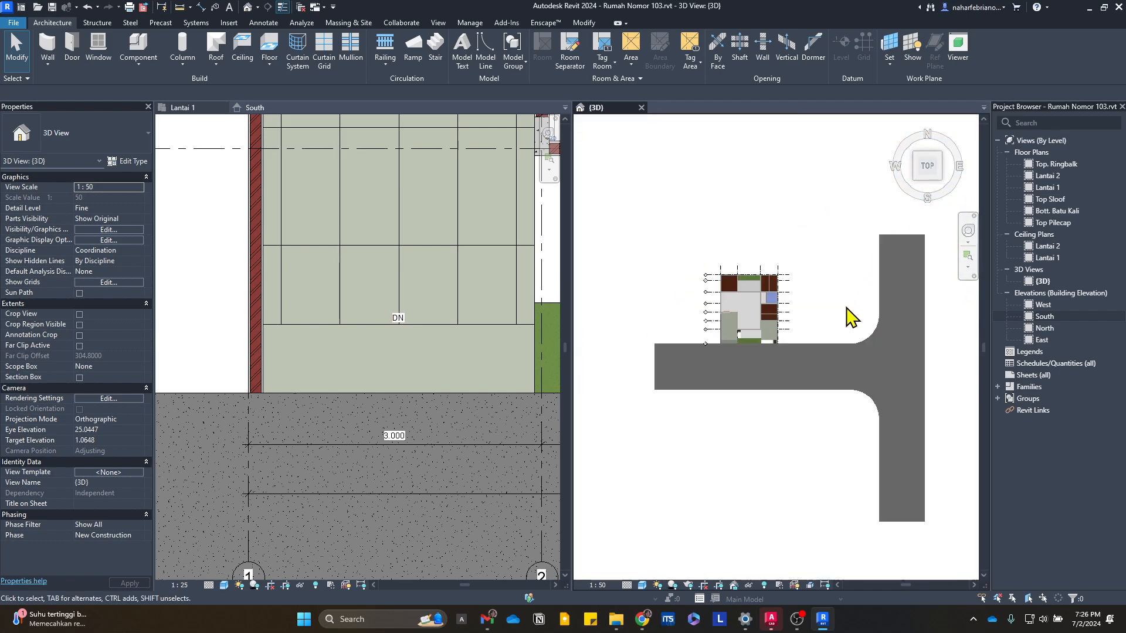
{"action": "scroll", "coordinate": [728, 312], "scroll_direction": "up", "scroll_amount": 6}
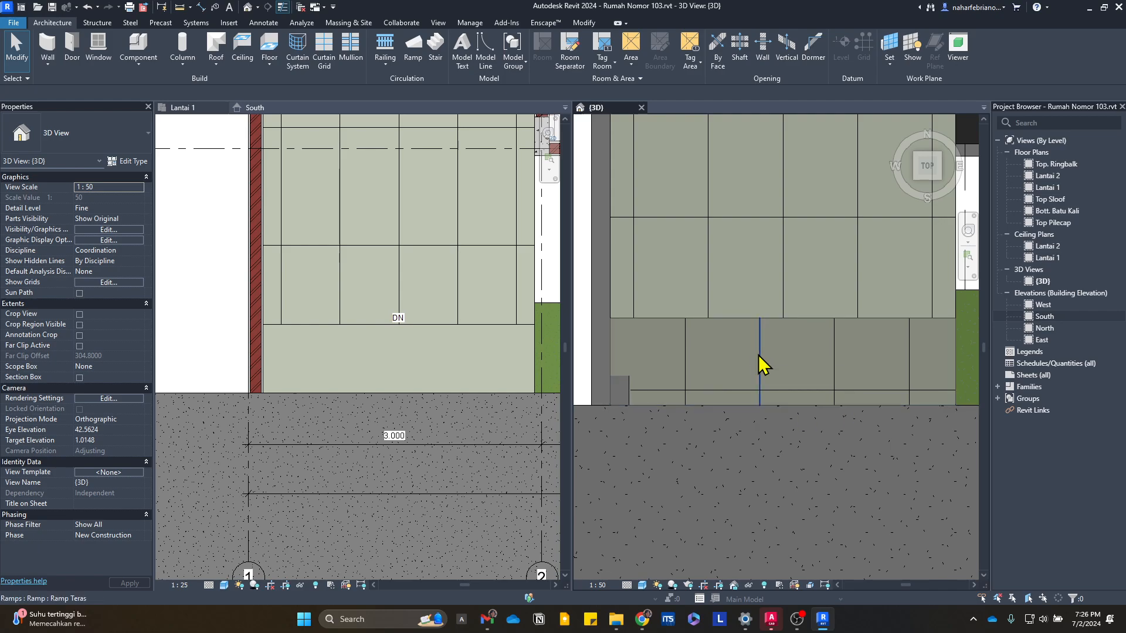
{"action": "left_click", "coordinate": [834, 347]}
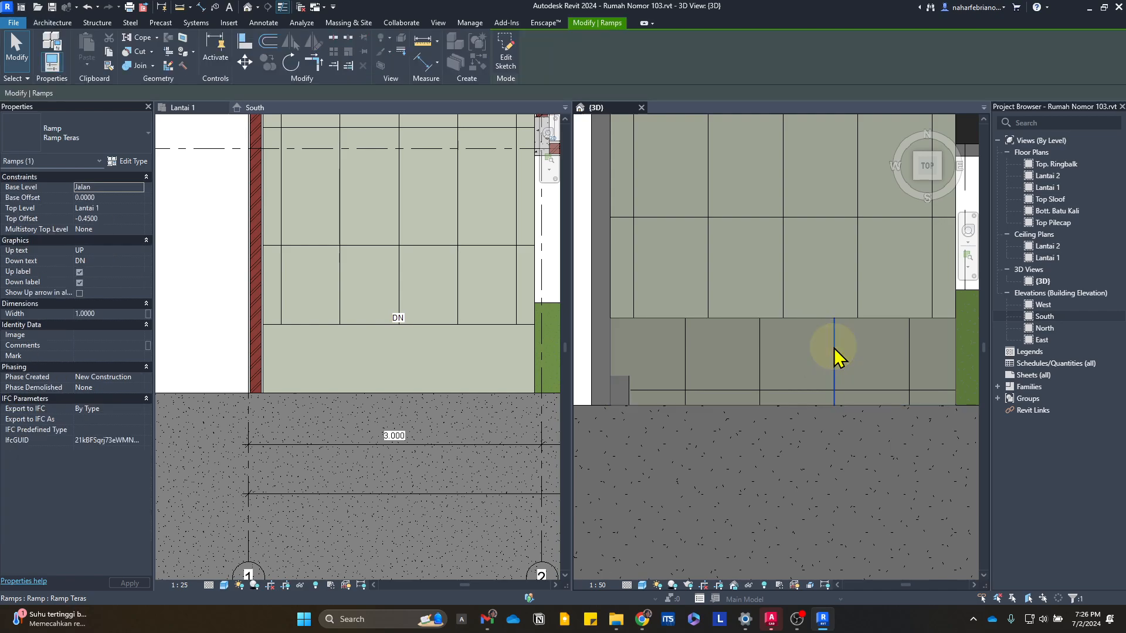
{"action": "left_click", "coordinate": [244, 62]}
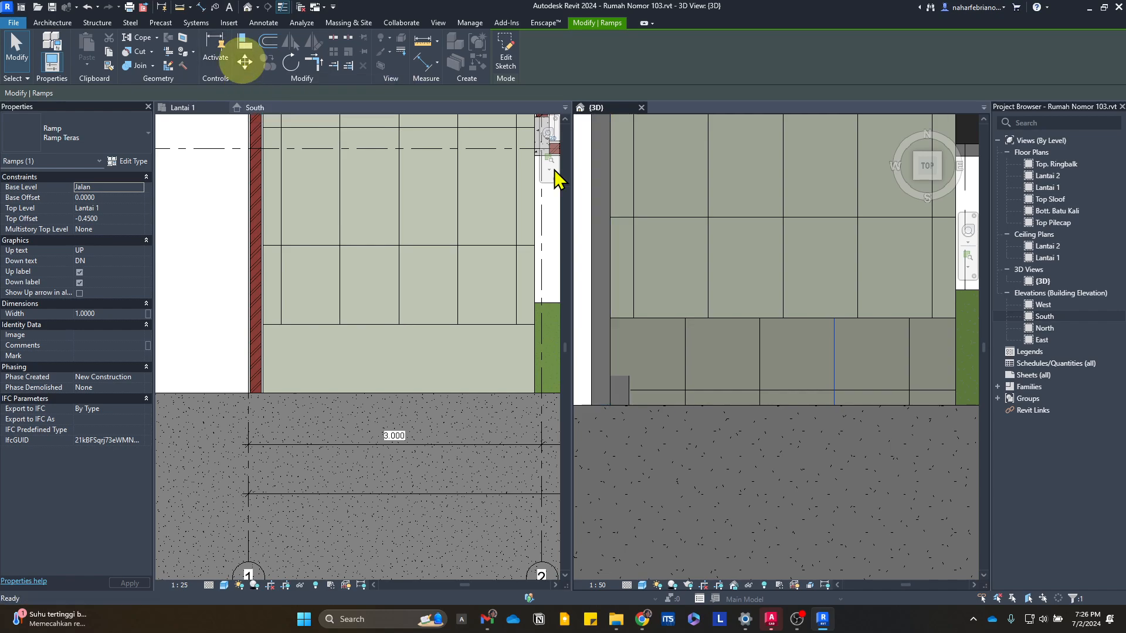
{"action": "left_click", "coordinate": [833, 354]}
{"action": "left_click", "coordinate": [783, 316]}
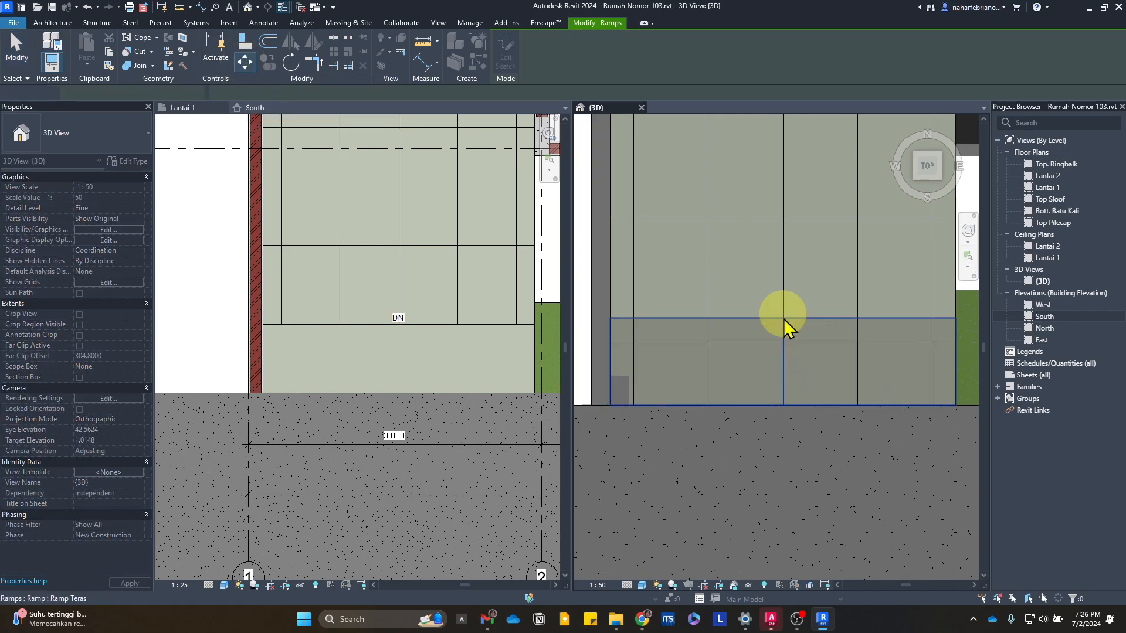
{"action": "key", "text": "Escape"}
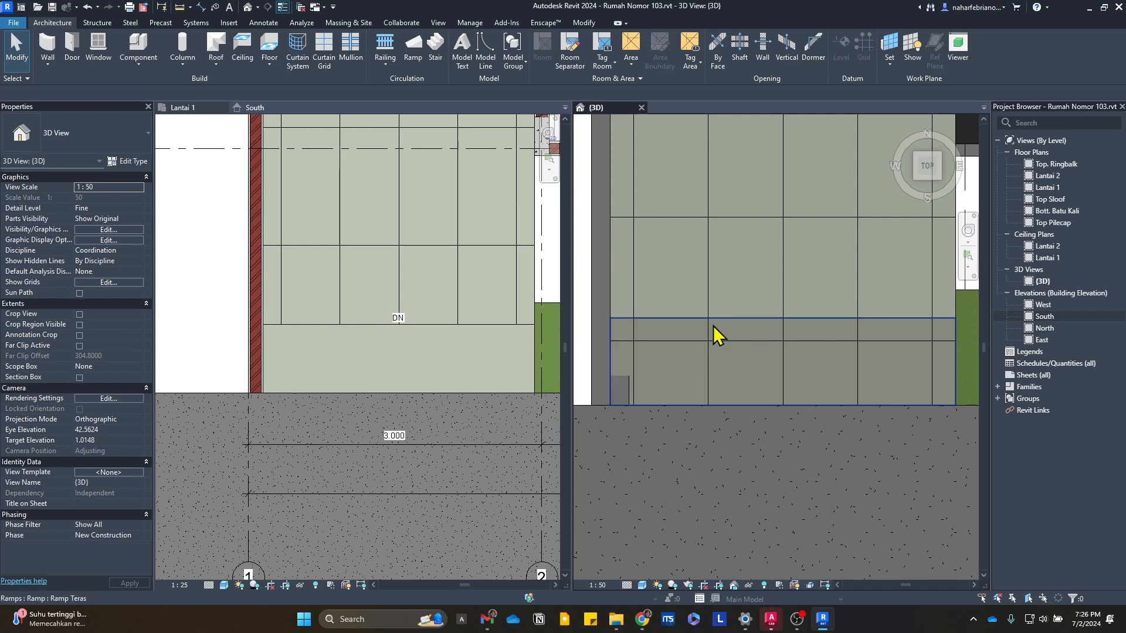
- Move the ramp's lengthwise surface pattern line down to the road edge
{"action": "left_click", "coordinate": [820, 350]}
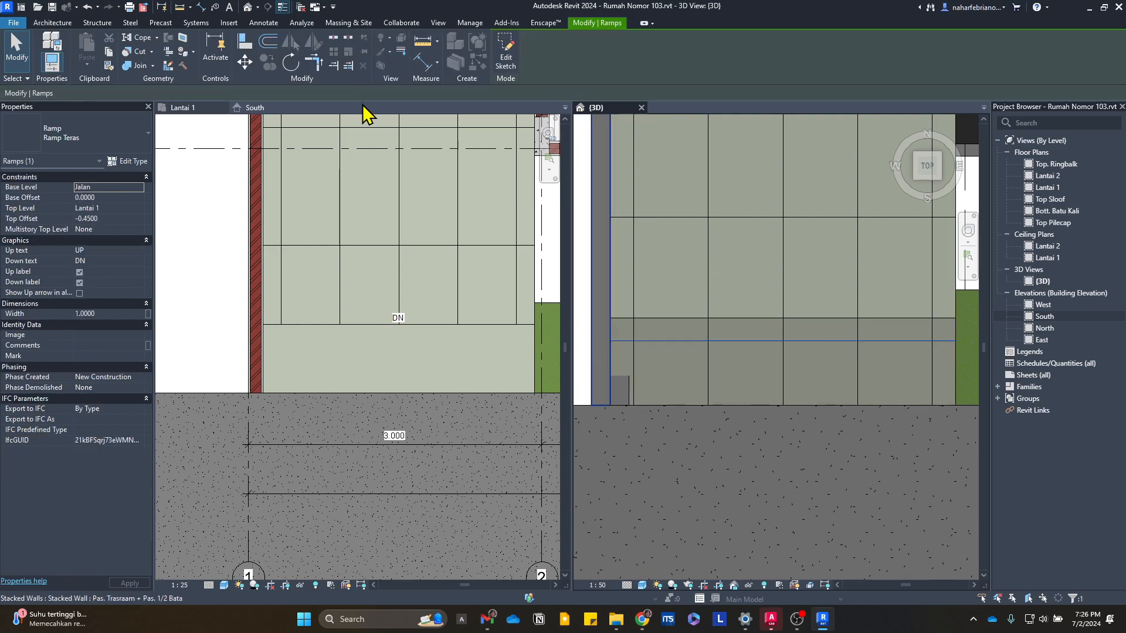
{"action": "left_click", "coordinate": [245, 62]}
{"action": "left_click", "coordinate": [793, 340]}
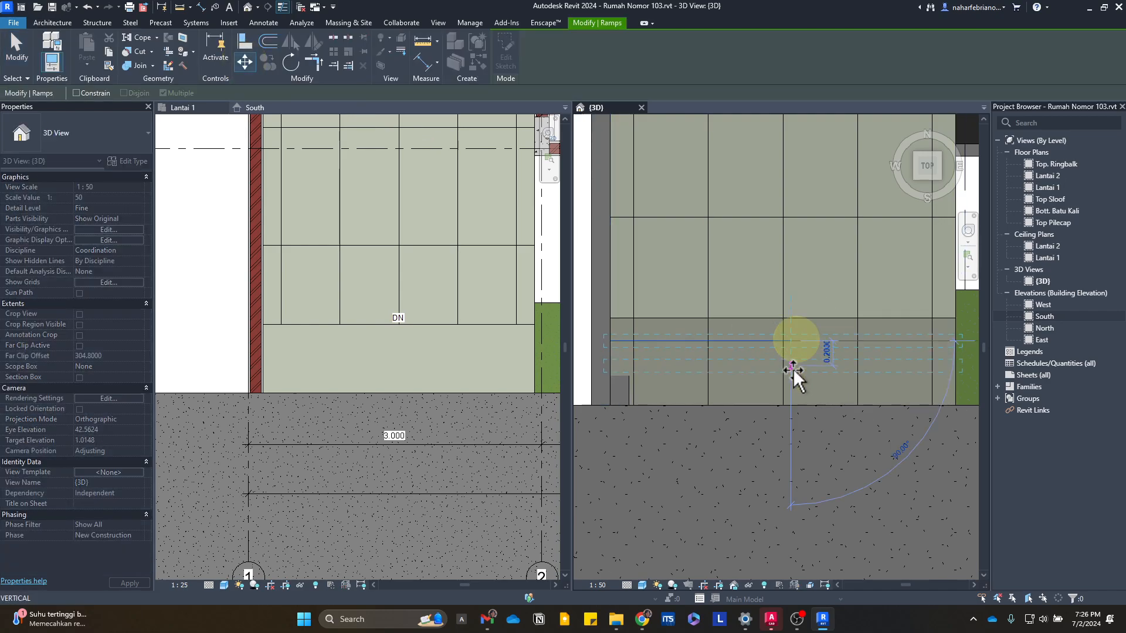
{"action": "left_click", "coordinate": [797, 406]}
{"action": "key", "text": "Escape"}
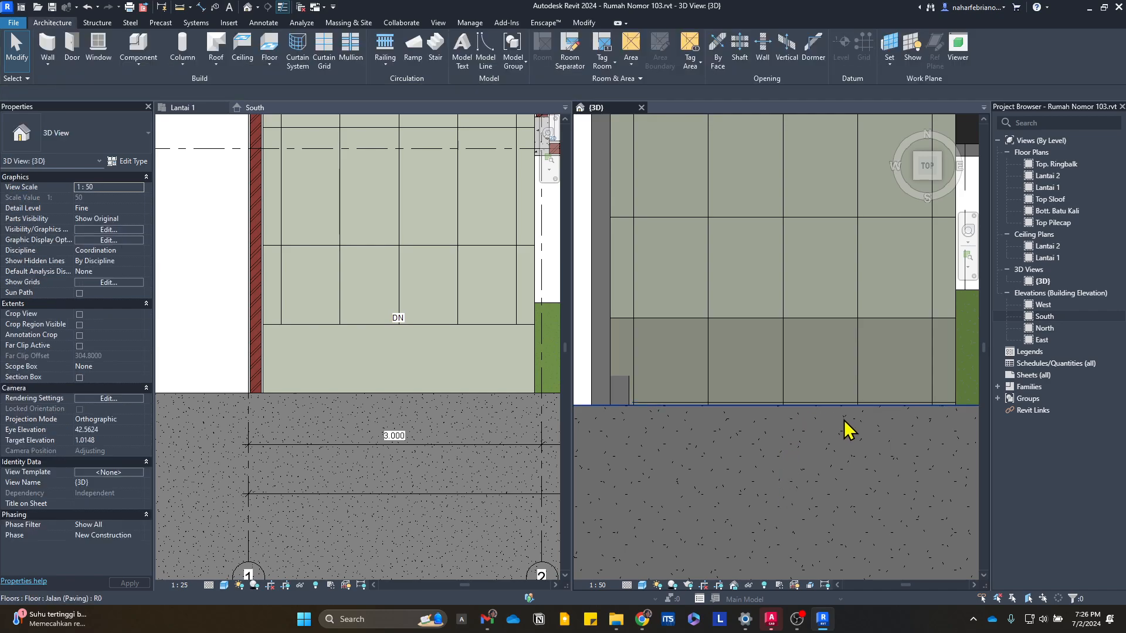
- Inspect the ramp's road edge, then move the pattern line there to the ramp's edge along the carport floor in the top view
{"action": "middle_click_drag", "start_coordinate": [846, 419], "coordinate": [601, 269], "text": "shift"}
{"action": "scroll", "coordinate": [848, 453], "scroll_direction": "down", "scroll_amount": 2}
{"action": "scroll", "coordinate": [932, 501], "scroll_direction": "up", "scroll_amount": 2}
{"action": "middle_click_drag", "start_coordinate": [924, 510], "coordinate": [674, 433]}
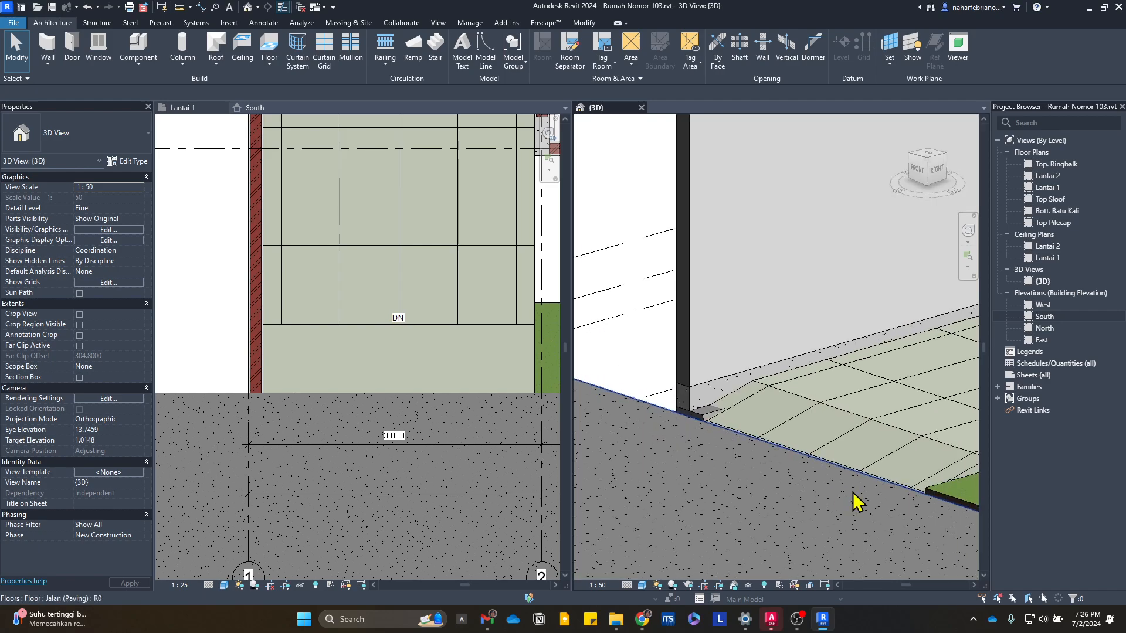
{"action": "scroll", "coordinate": [856, 484], "scroll_direction": "up", "scroll_amount": 1}
{"action": "scroll", "coordinate": [929, 495], "scroll_direction": "up", "scroll_amount": 2}
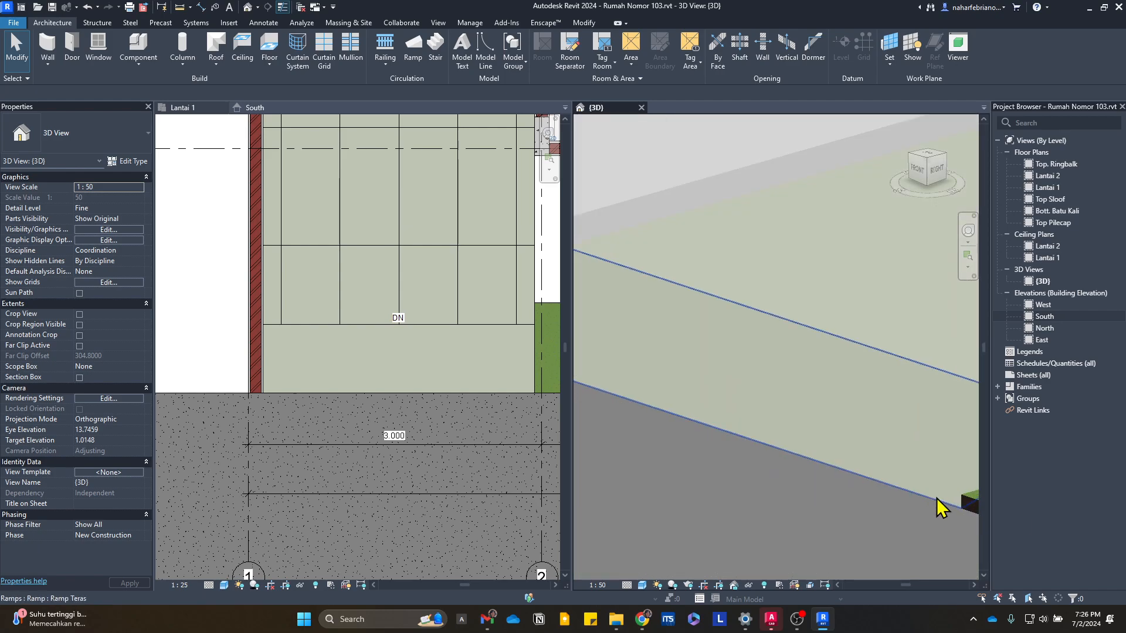
{"action": "left_click", "coordinate": [924, 156]}
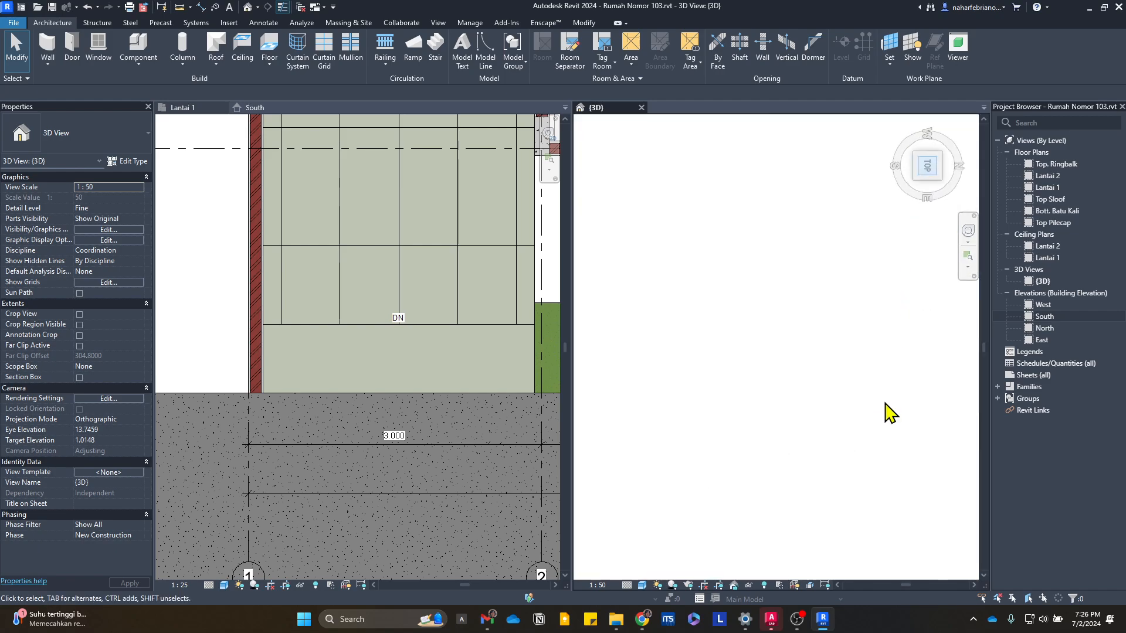
{"action": "scroll", "coordinate": [805, 232], "scroll_direction": "up", "scroll_amount": 5}
{"action": "scroll", "coordinate": [809, 282], "scroll_direction": "up", "scroll_amount": 4}
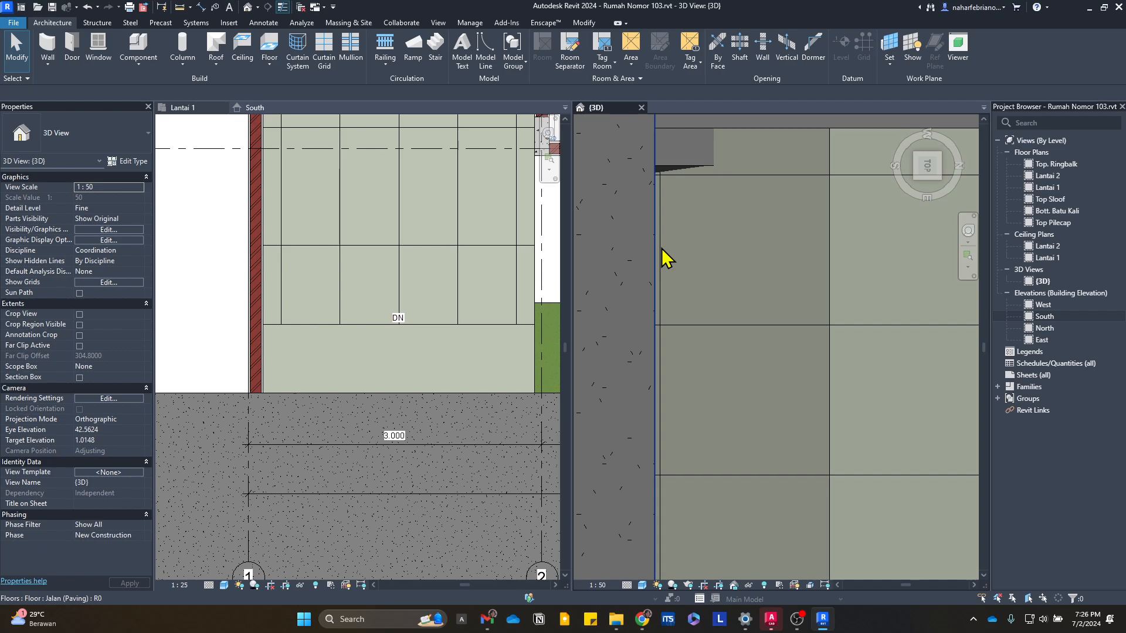
{"action": "key", "text": "t"}
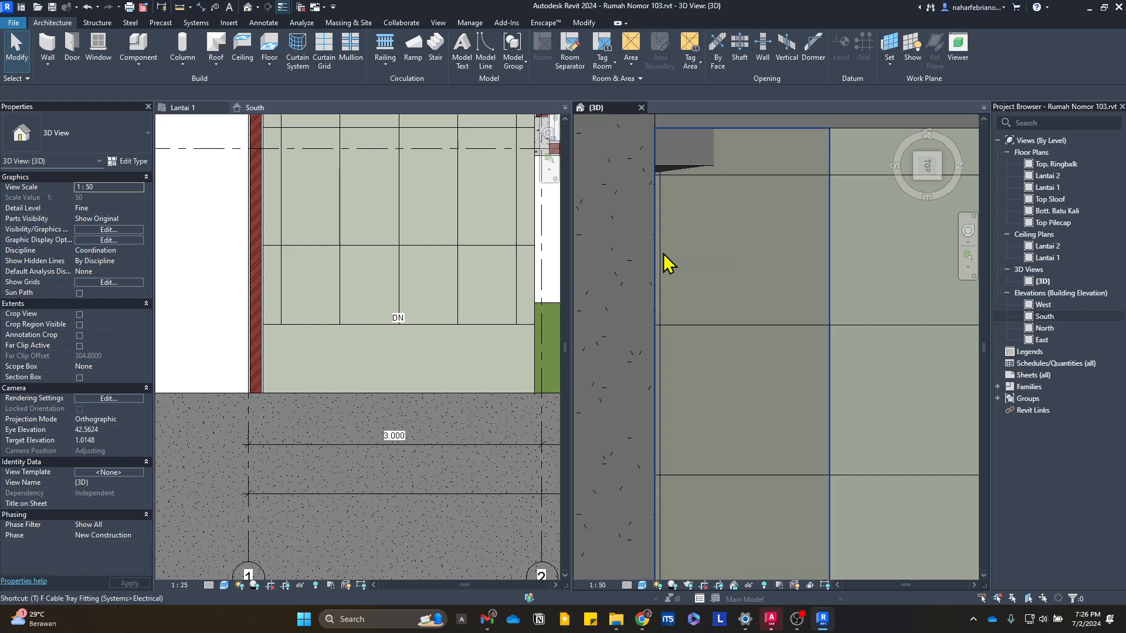
{"action": "left_click", "coordinate": [663, 253]}
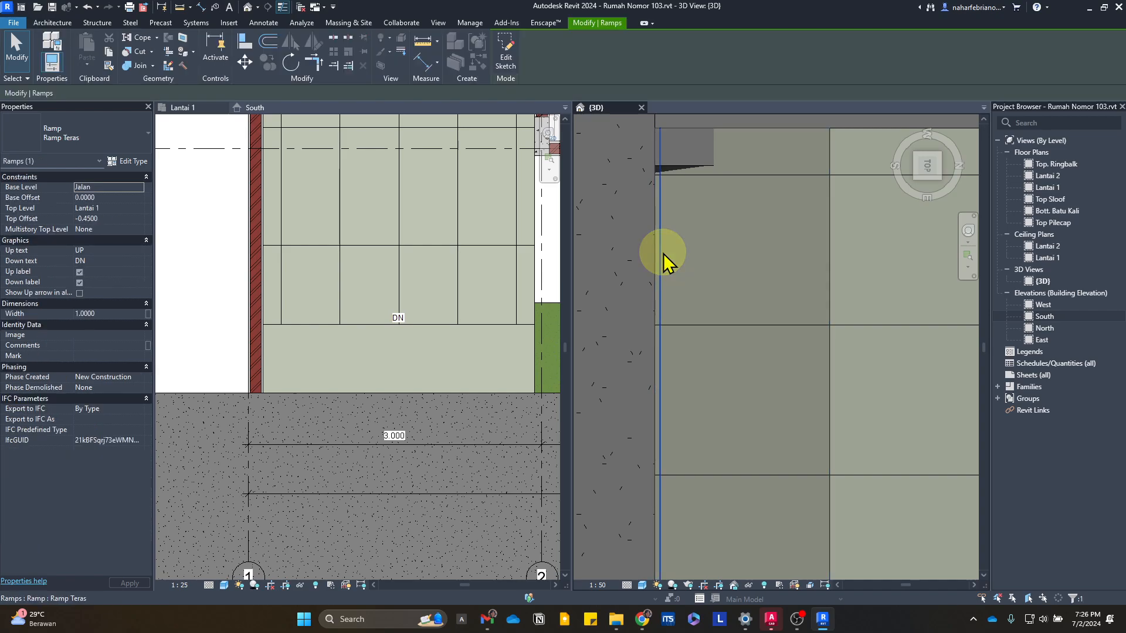
{"action": "left_click", "coordinate": [244, 63]}
{"action": "left_click", "coordinate": [663, 209]}
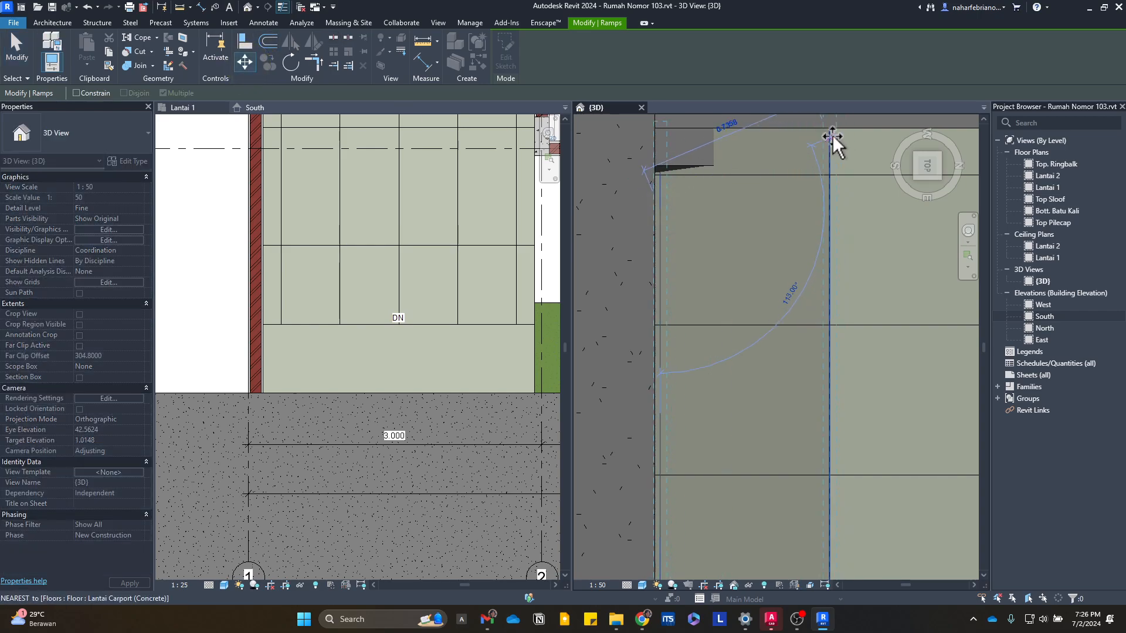
{"action": "left_click", "coordinate": [830, 132]}
{"action": "key", "text": "Escape"}
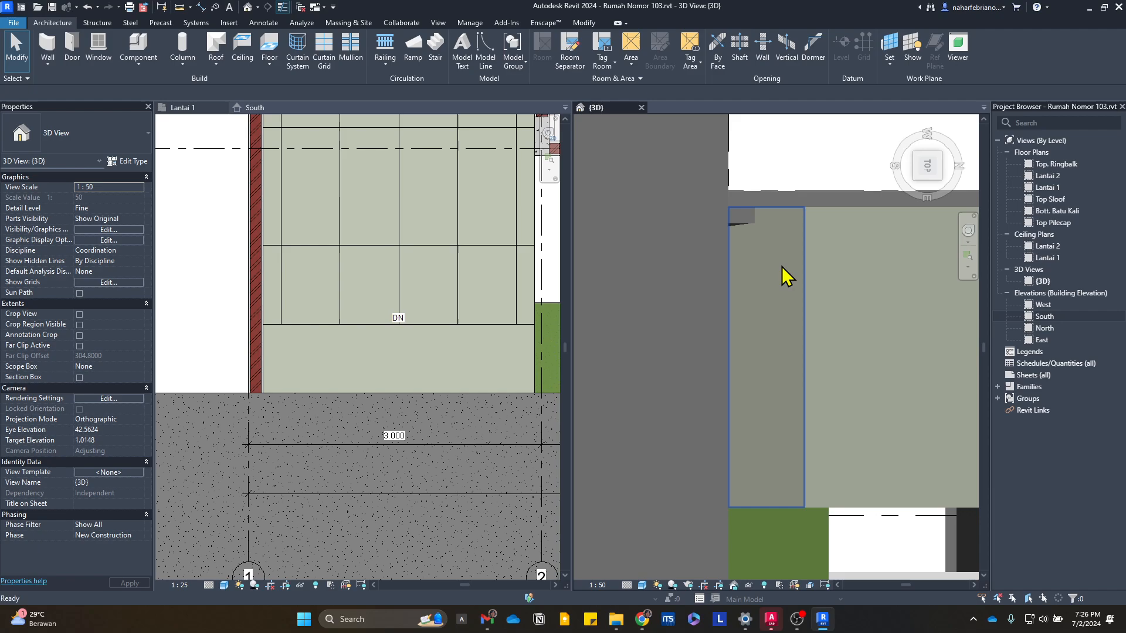
- Move the ramp's crosswise surface pattern line in the top view onto the carport floor's joint line
{"action": "scroll", "coordinate": [790, 325], "scroll_direction": "up", "scroll_amount": 2}
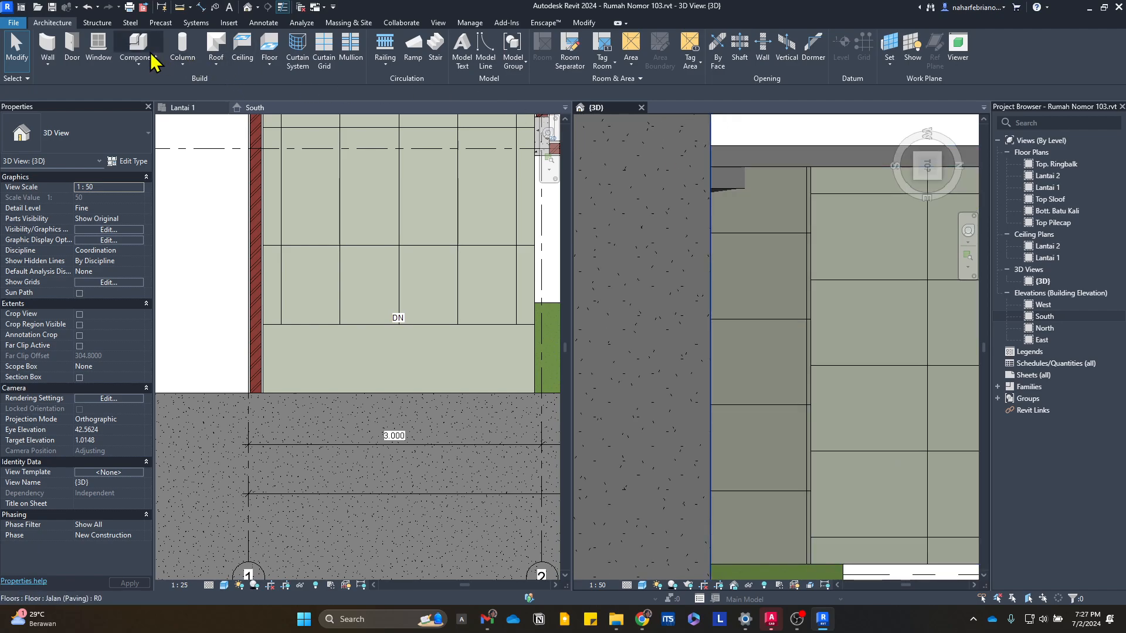
{"action": "left_click", "coordinate": [773, 323]}
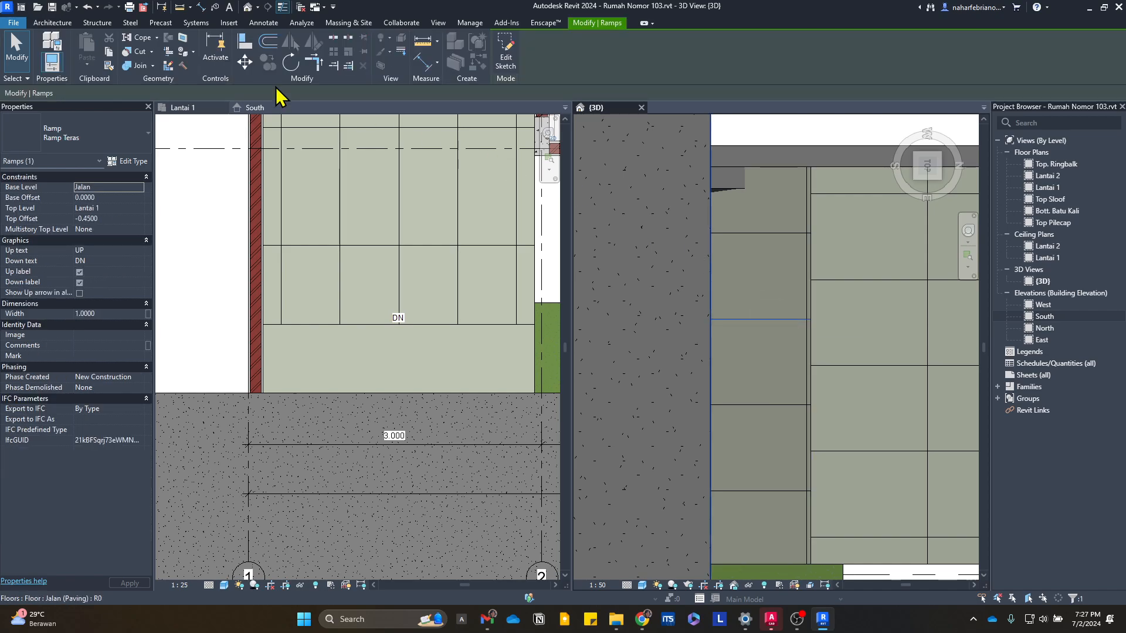
{"action": "left_click", "coordinate": [244, 61]}
{"action": "left_click", "coordinate": [785, 320]}
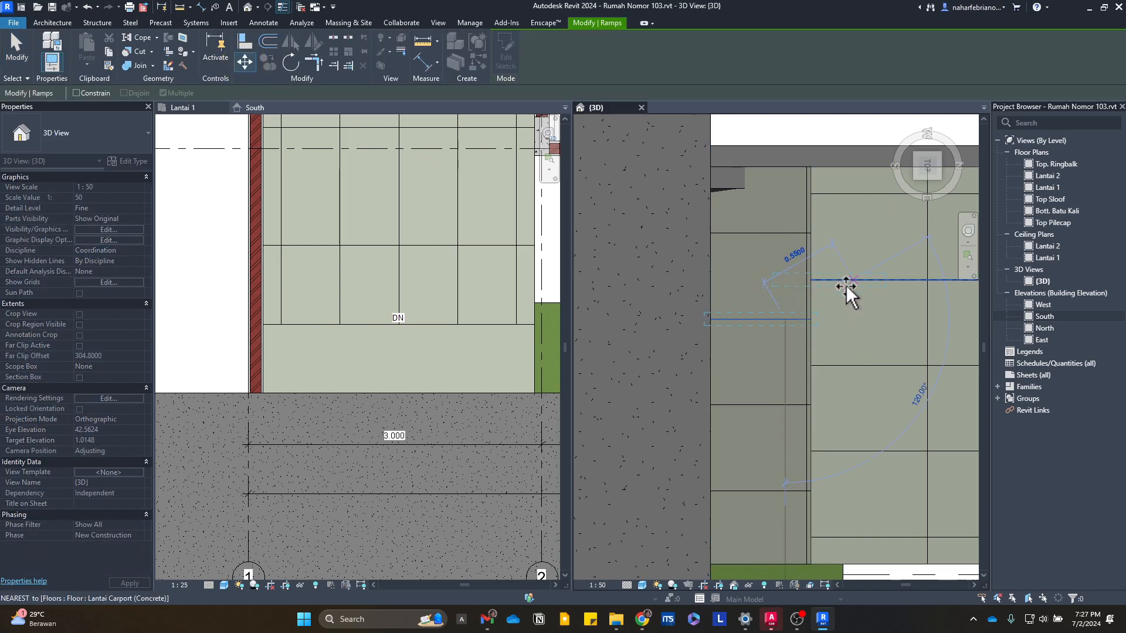
{"action": "left_click", "coordinate": [846, 282]}
{"action": "scroll", "coordinate": [875, 190], "scroll_direction": "down", "scroll_amount": 1}
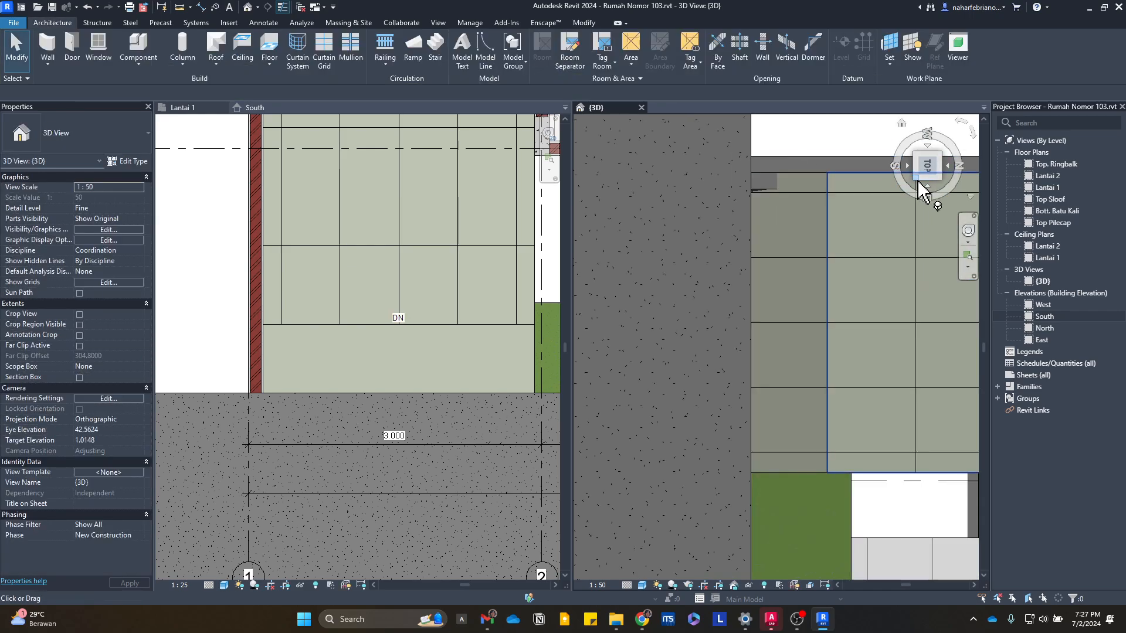
- Turn the 3D model to an angled view of the ramp and set its visual style to Realistic
{"action": "left_click", "coordinate": [928, 194]}
{"action": "scroll", "coordinate": [704, 308], "scroll_direction": "up", "scroll_amount": 8}
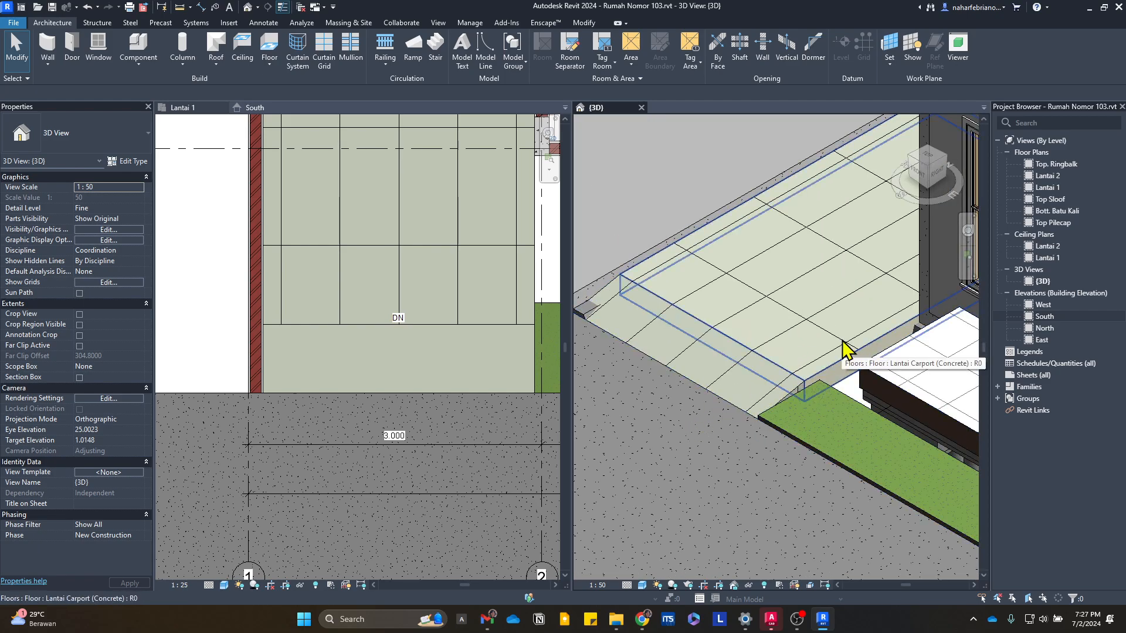
{"action": "left_click", "coordinate": [642, 585]}
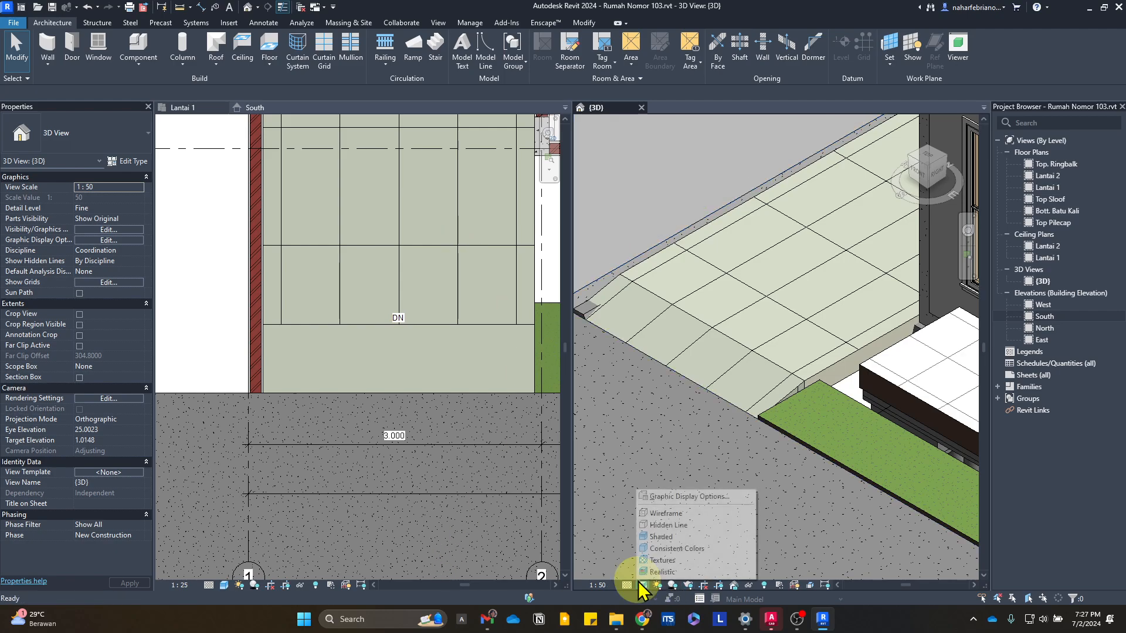
{"action": "left_click", "coordinate": [662, 572]}
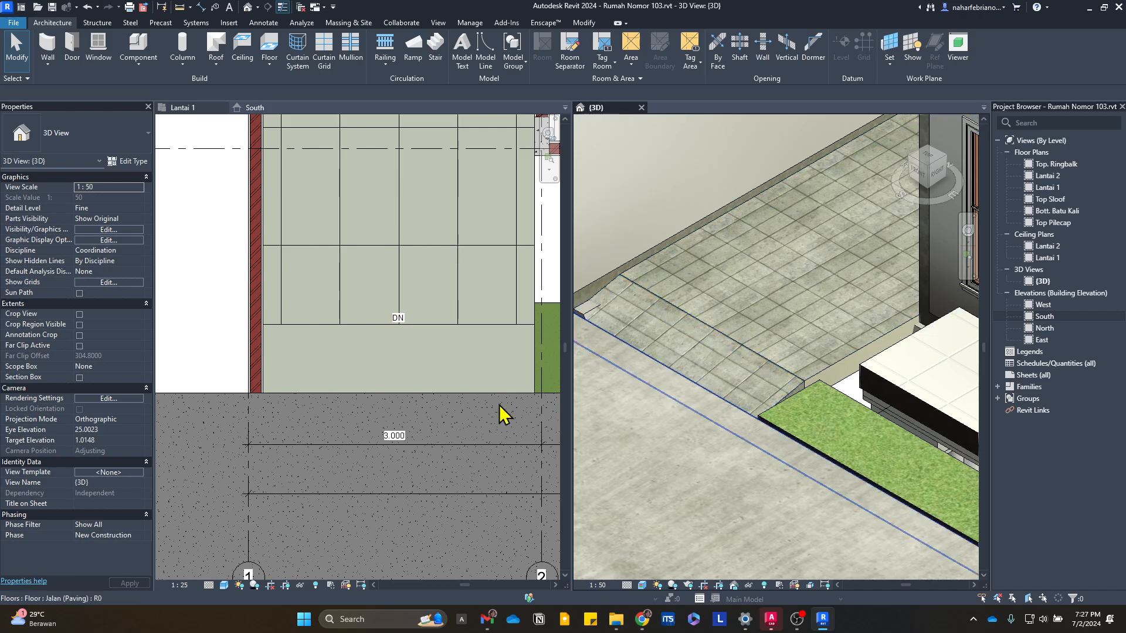
- Open the ramp's Beton Ramp appearance texture Concrete.Blocks.png for editing and set its X offset to -0.01 m
{"action": "left_click", "coordinate": [641, 323]}
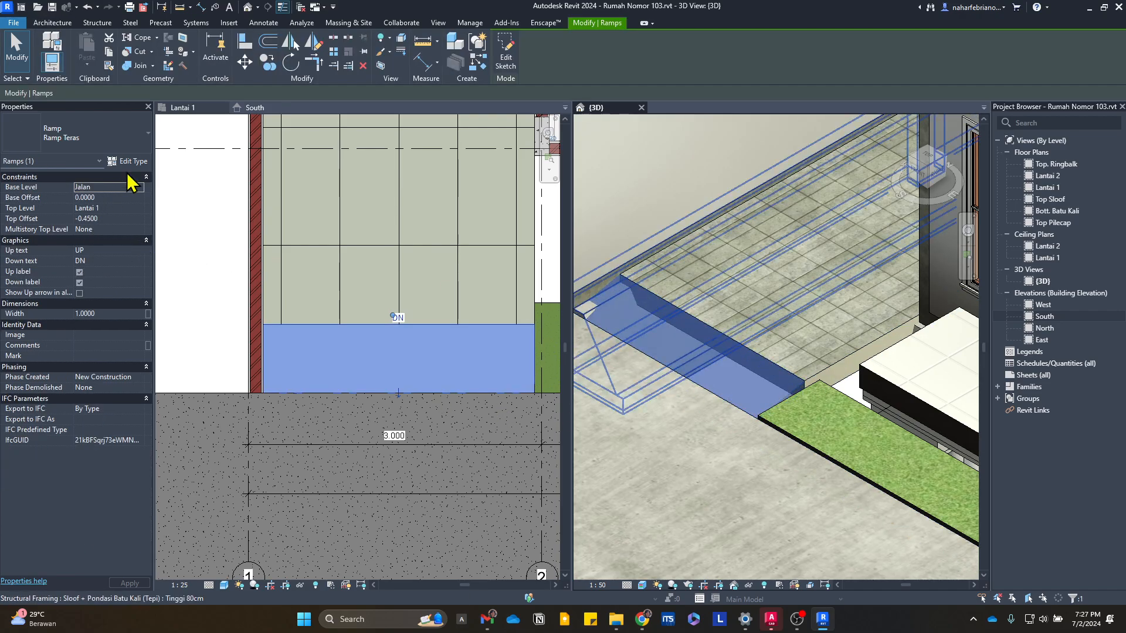
{"action": "left_click", "coordinate": [129, 161]}
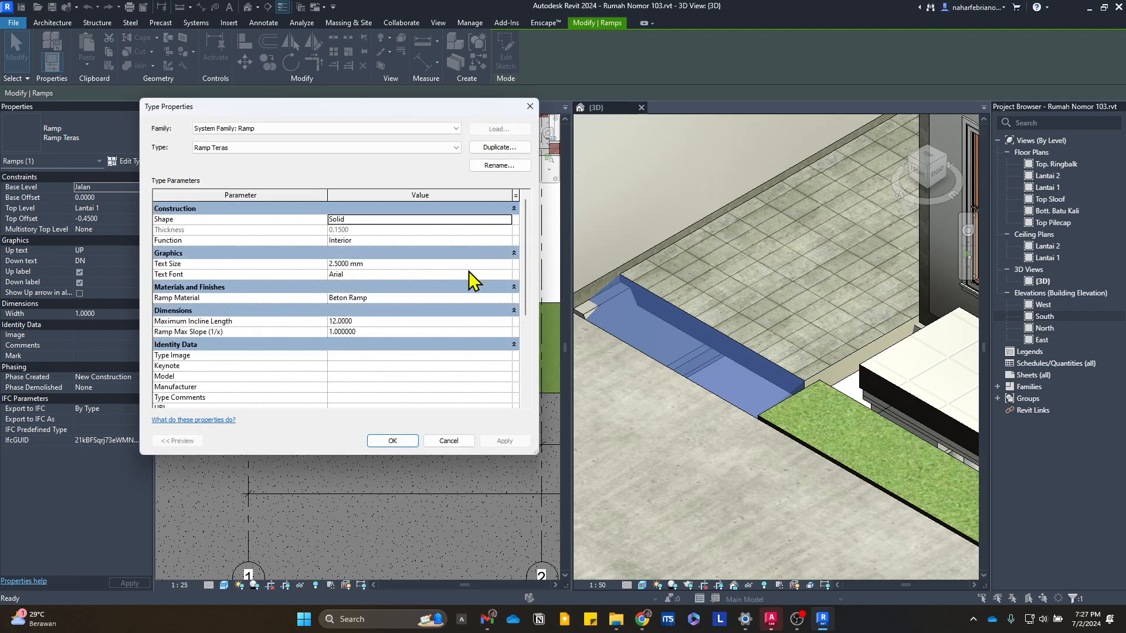
{"action": "left_click", "coordinate": [509, 298]}
{"action": "left_click", "coordinate": [509, 298]}
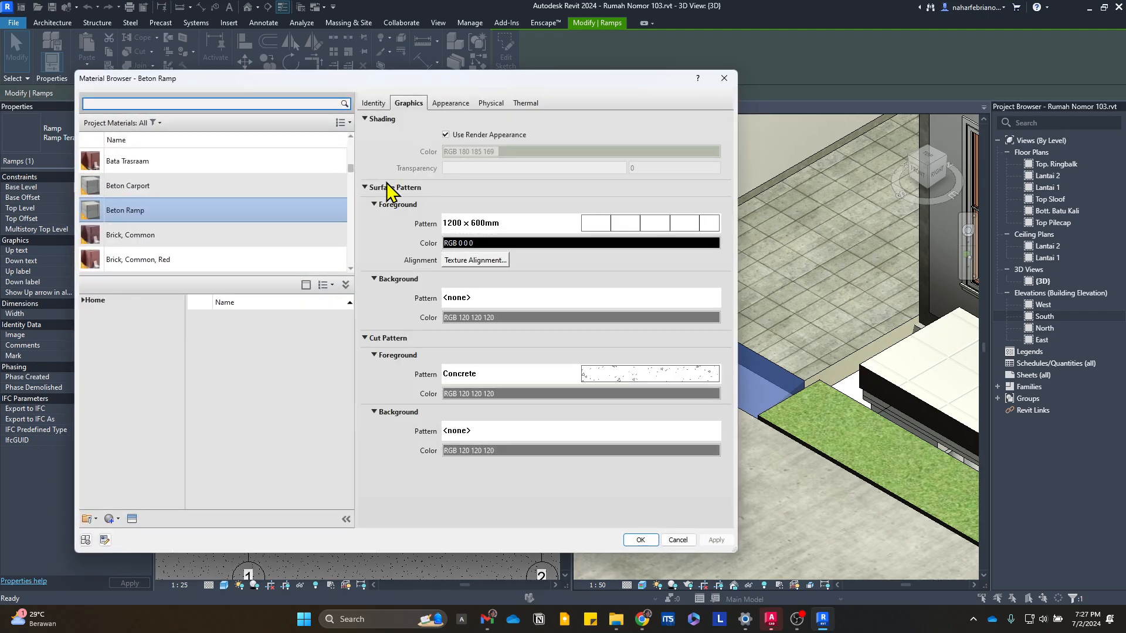
{"action": "left_click", "coordinate": [439, 105]}
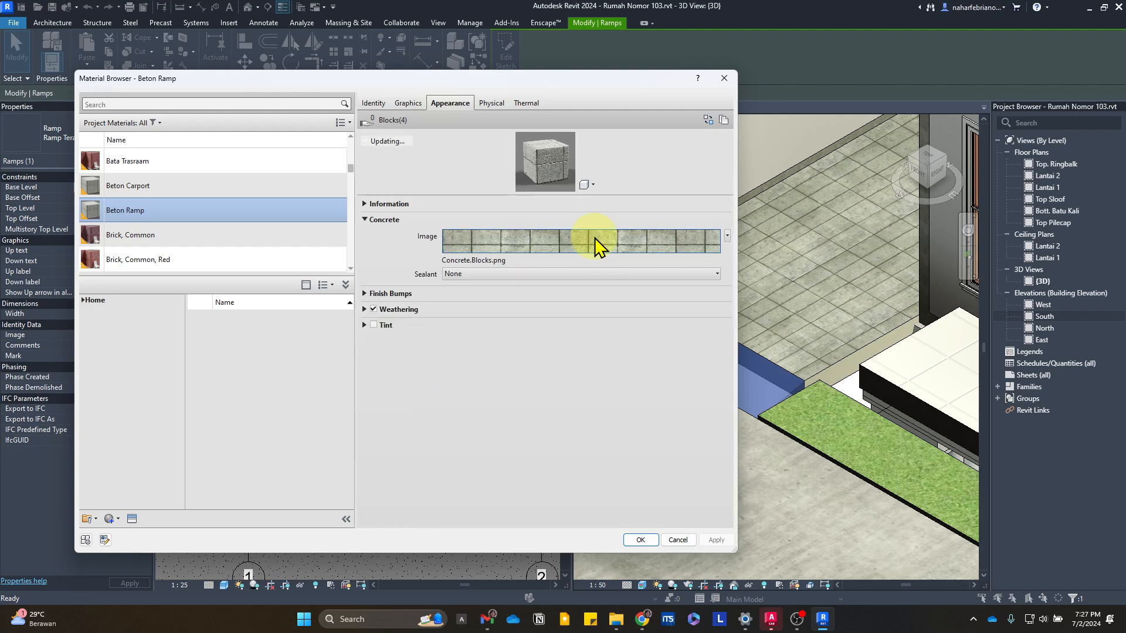
{"action": "left_click", "coordinate": [595, 237]}
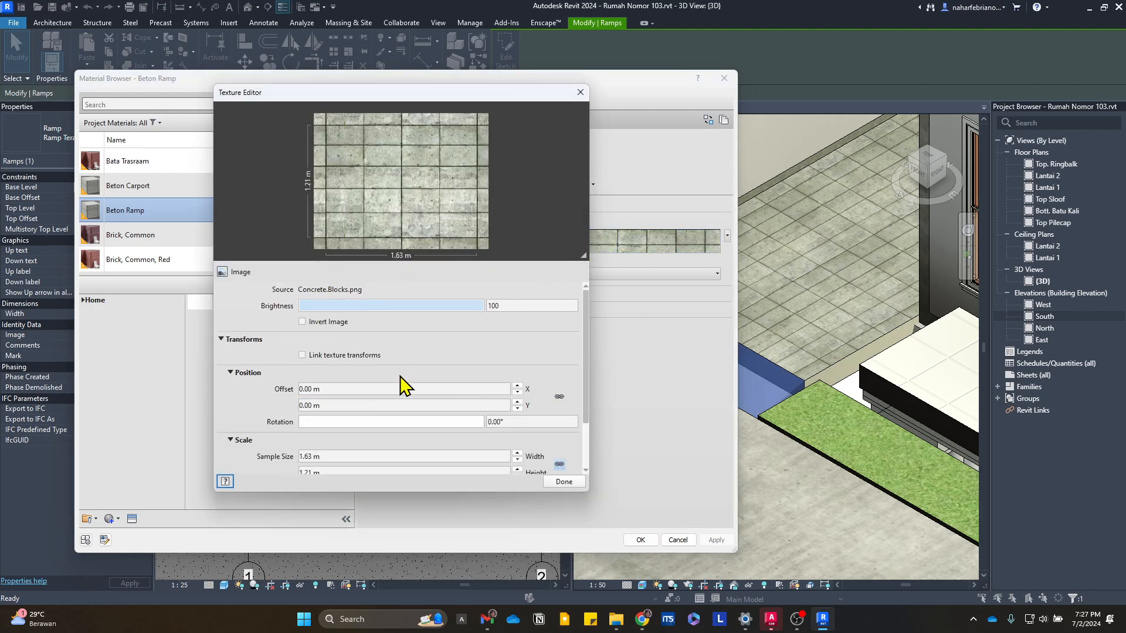
{"action": "scroll", "coordinate": [441, 363], "scroll_direction": "down", "scroll_amount": 2}
{"action": "left_click", "coordinate": [432, 354]}
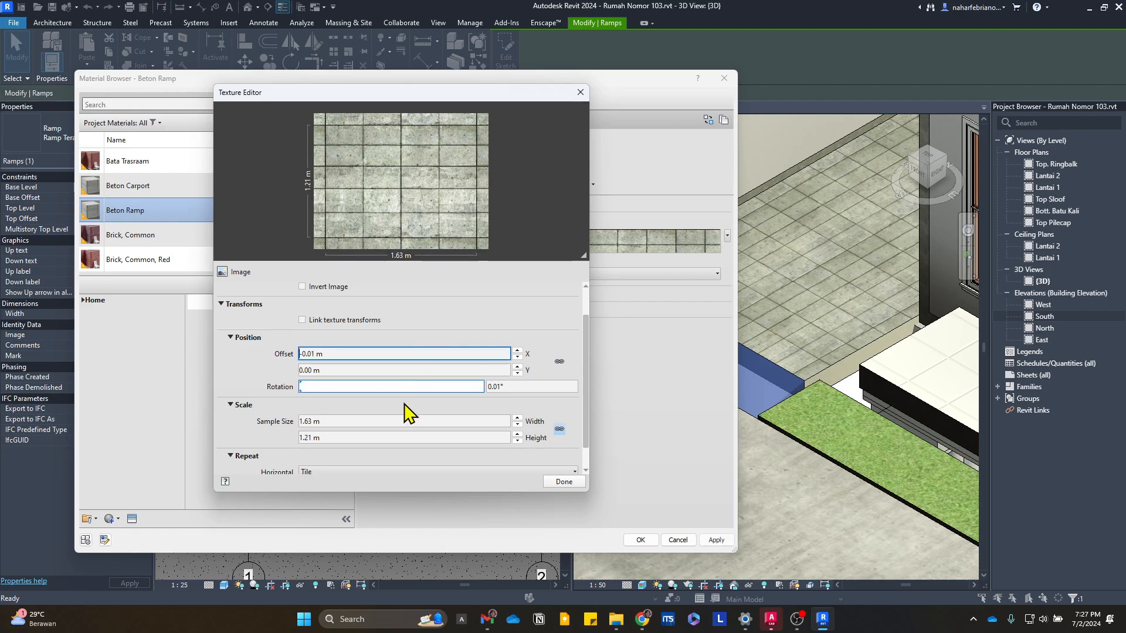
{"action": "scroll", "coordinate": [276, 381], "scroll_direction": "down", "scroll_amount": 1}
{"action": "scroll", "coordinate": [268, 363], "scroll_direction": "up", "scroll_amount": 2}
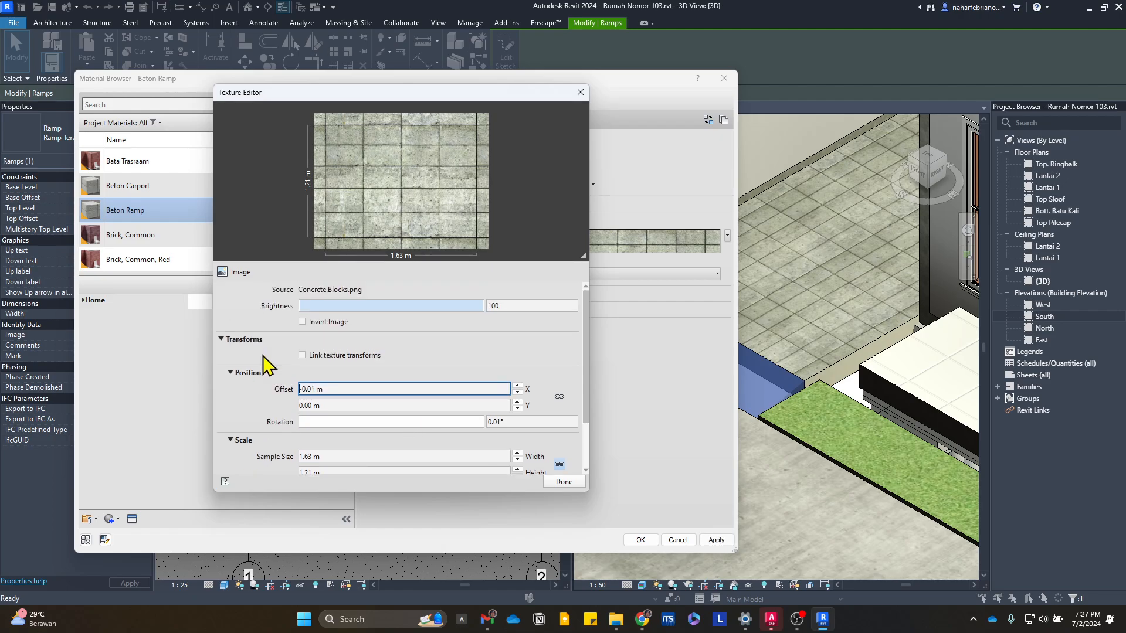
{"action": "scroll", "coordinate": [251, 365], "scroll_direction": "down", "scroll_amount": 2}
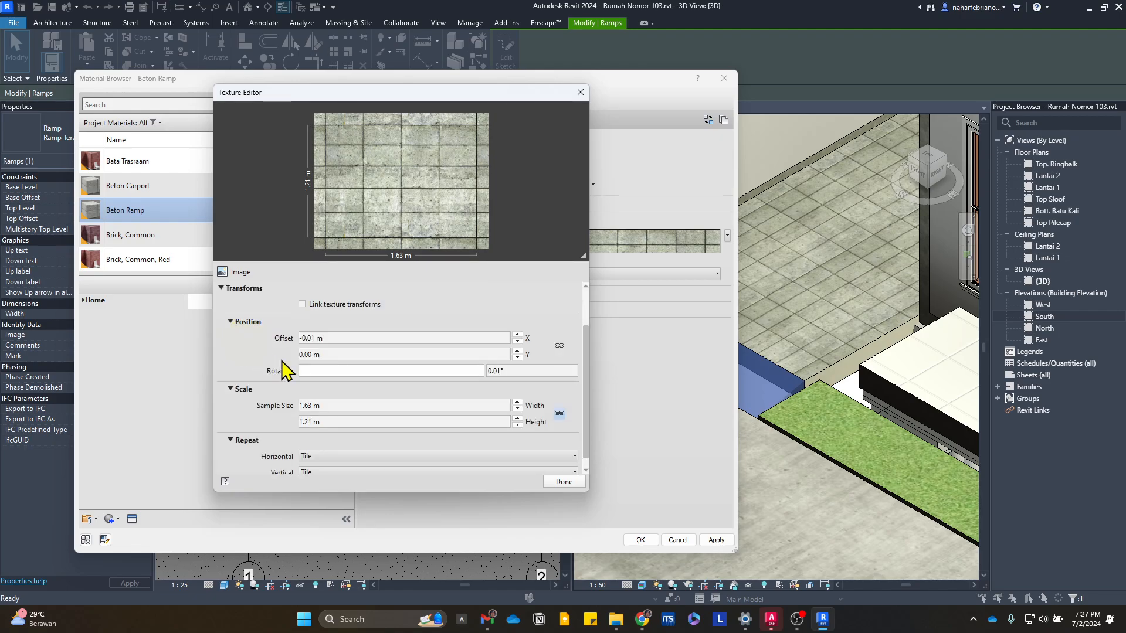
- Rotate the Beton Ramp texture to 90° and accept the material and ramp type changes
{"action": "left_click", "coordinate": [473, 371]}
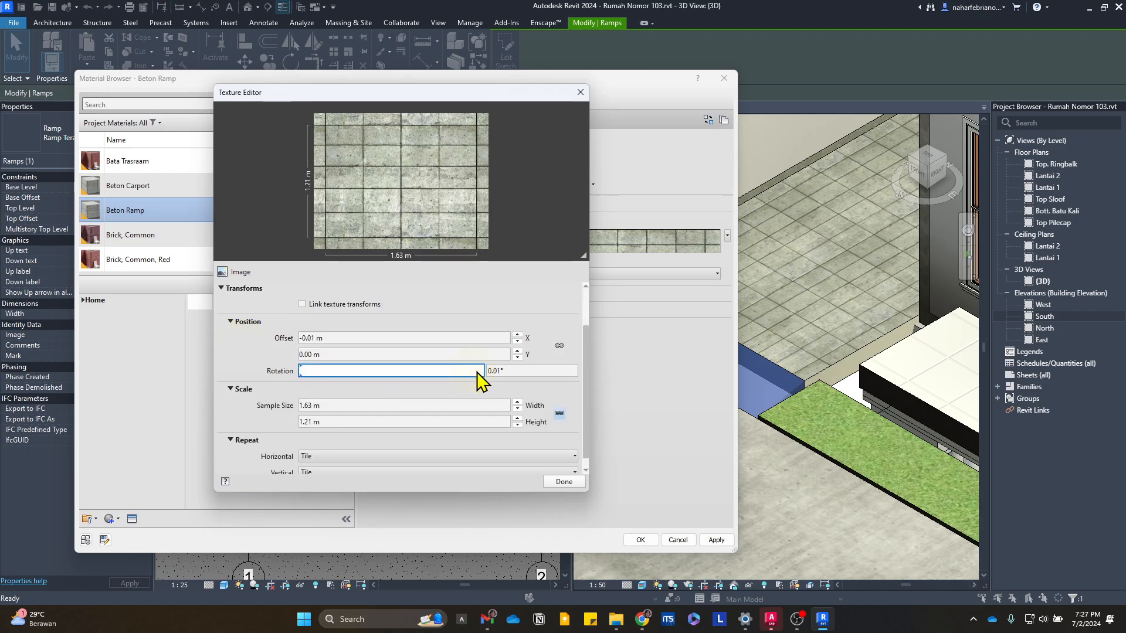
{"action": "left_click", "coordinate": [489, 374]}
{"action": "left_click_drag", "start_coordinate": [518, 375], "coordinate": [459, 376]}
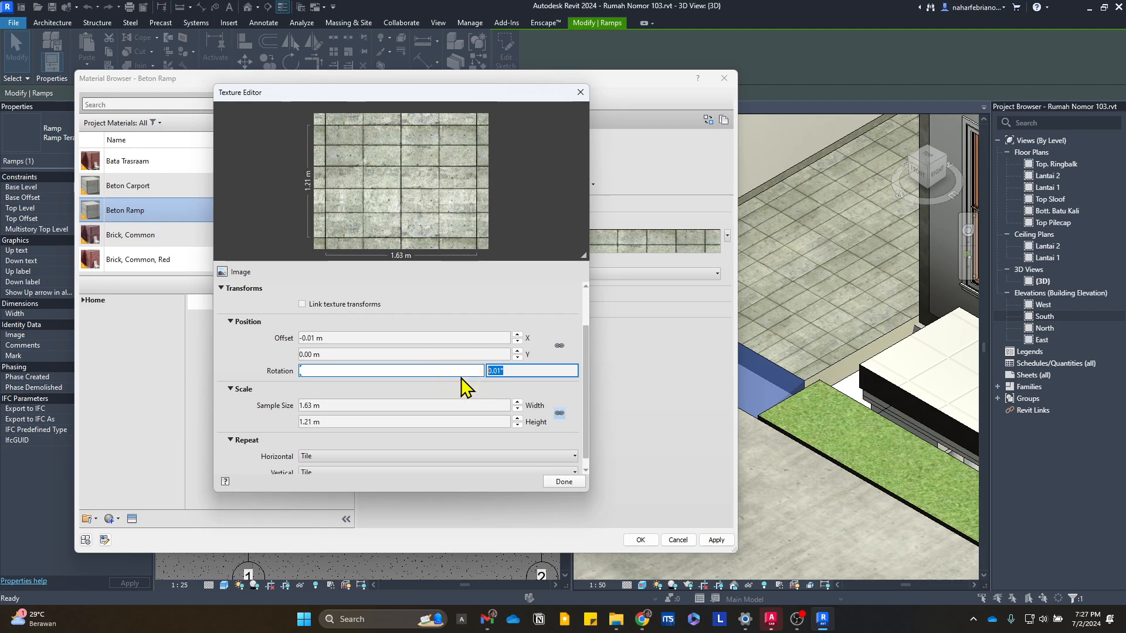
{"action": "type", "text": "90"}
{"action": "key", "text": "Return"}
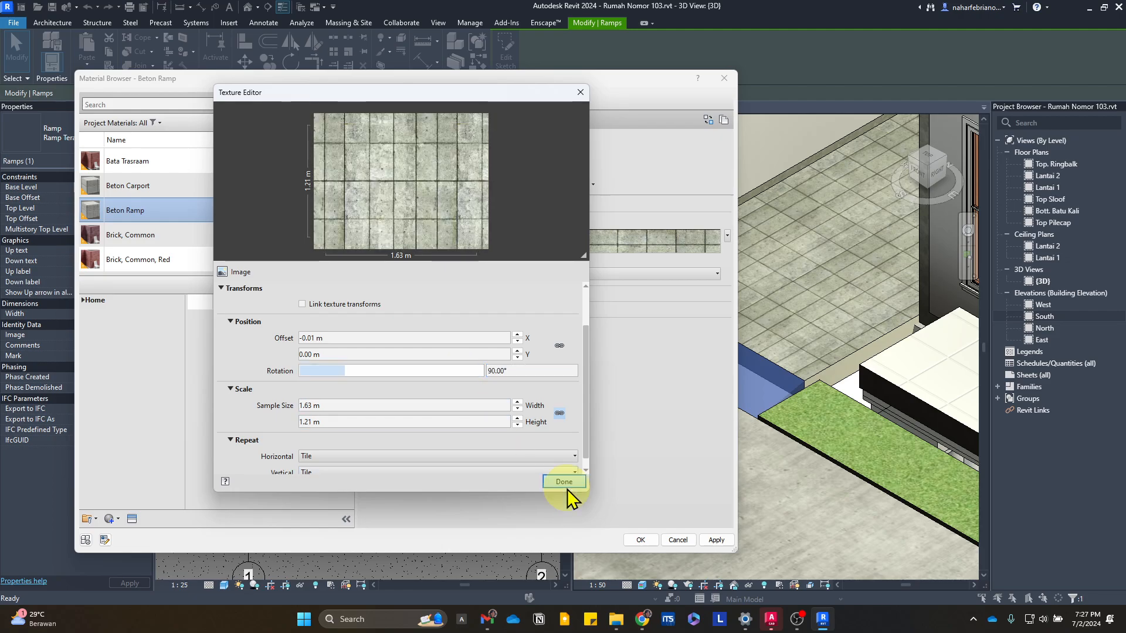
{"action": "left_click", "coordinate": [564, 481]}
{"action": "left_click", "coordinate": [647, 543]}
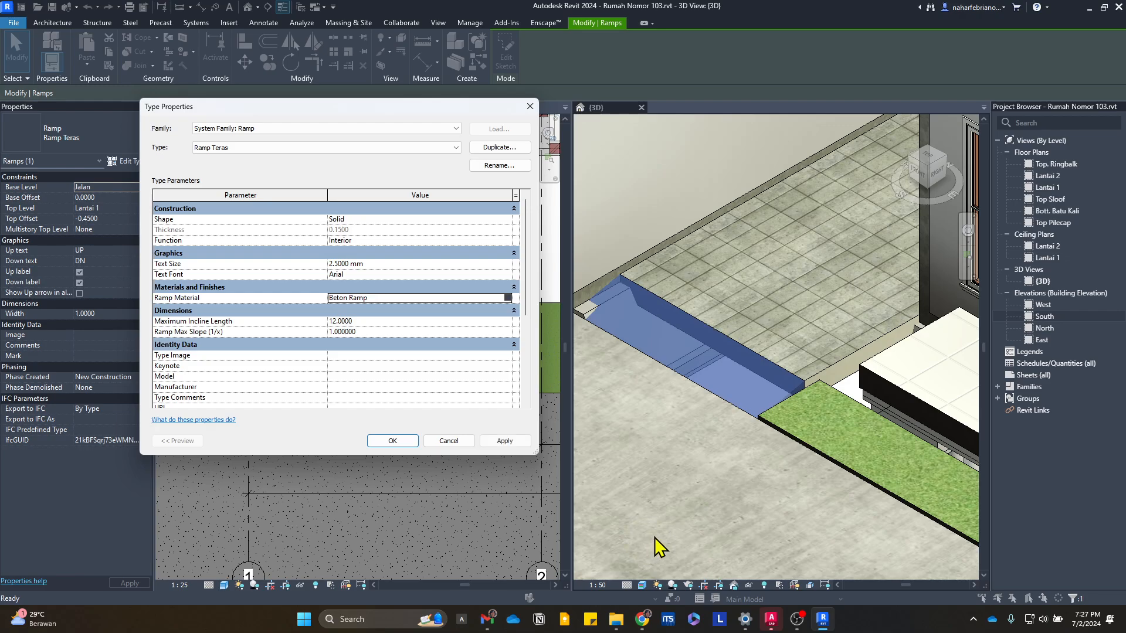
{"action": "left_click", "coordinate": [394, 443]}
- Examine how the ramp's rendered texture joints line up with the carport floor's joints along their shared edge
{"action": "scroll", "coordinate": [786, 382], "scroll_direction": "up", "scroll_amount": 5}
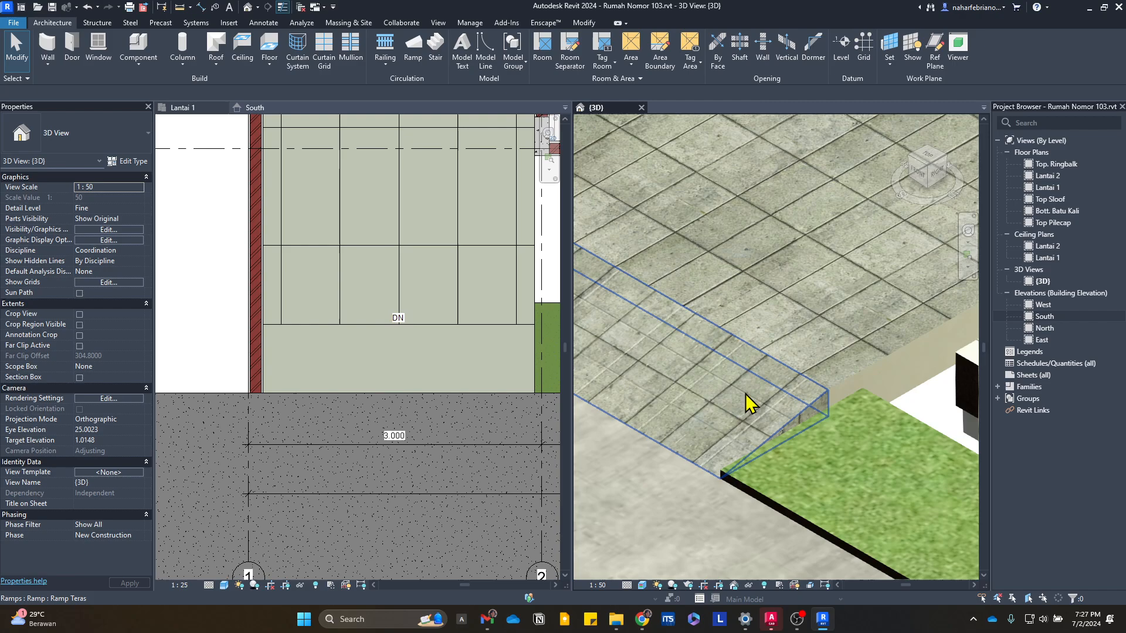
{"action": "left_click", "coordinate": [777, 387]}
{"action": "key", "text": "Escape"}
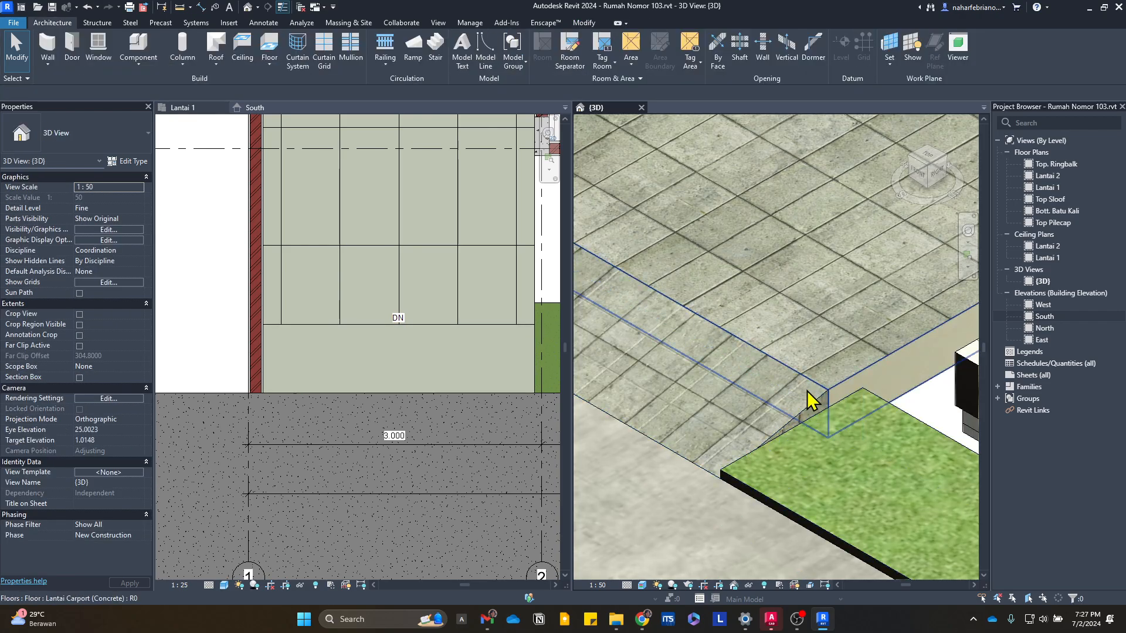
{"action": "middle_click_drag", "start_coordinate": [809, 397], "coordinate": [765, 382], "text": "shift"}
{"action": "scroll", "coordinate": [765, 382], "scroll_direction": "down", "scroll_amount": 3}
{"action": "middle_click_drag", "start_coordinate": [874, 431], "coordinate": [1114, 501]}
{"action": "scroll", "coordinate": [812, 409], "scroll_direction": "up", "scroll_amount": 1}
{"action": "scroll", "coordinate": [659, 371], "scroll_direction": "up", "scroll_amount": 5}
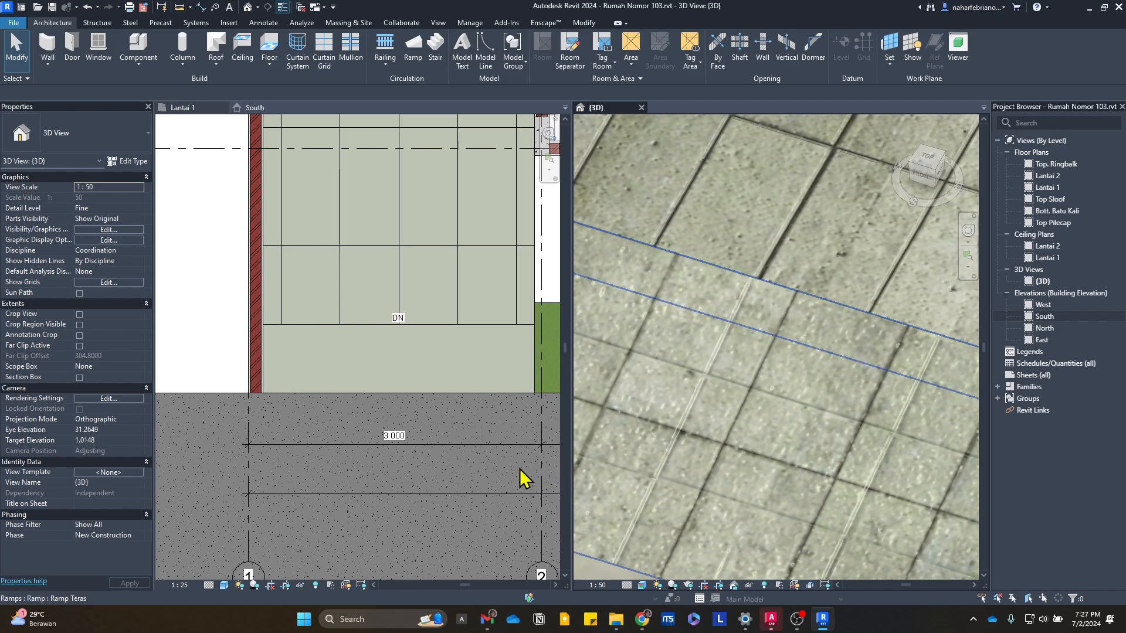
- Reopen the Beton Ramp texture for editing and set its sample height to 1.20 m with linked proportions
{"action": "left_click", "coordinate": [651, 334]}
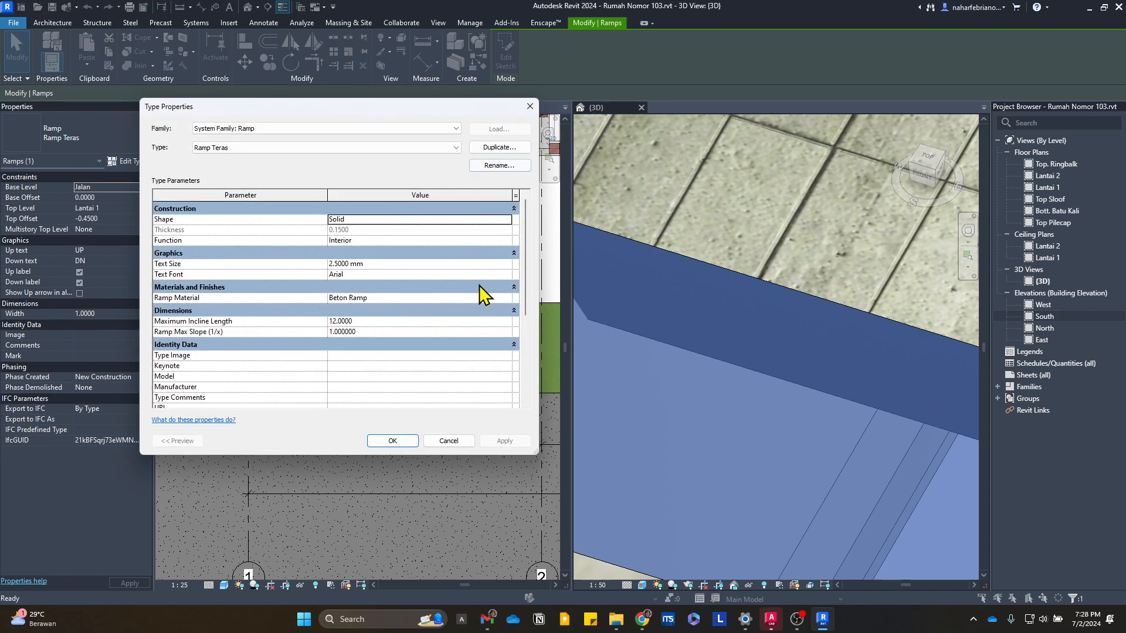
{"action": "left_click", "coordinate": [505, 298]}
{"action": "left_click", "coordinate": [508, 298]}
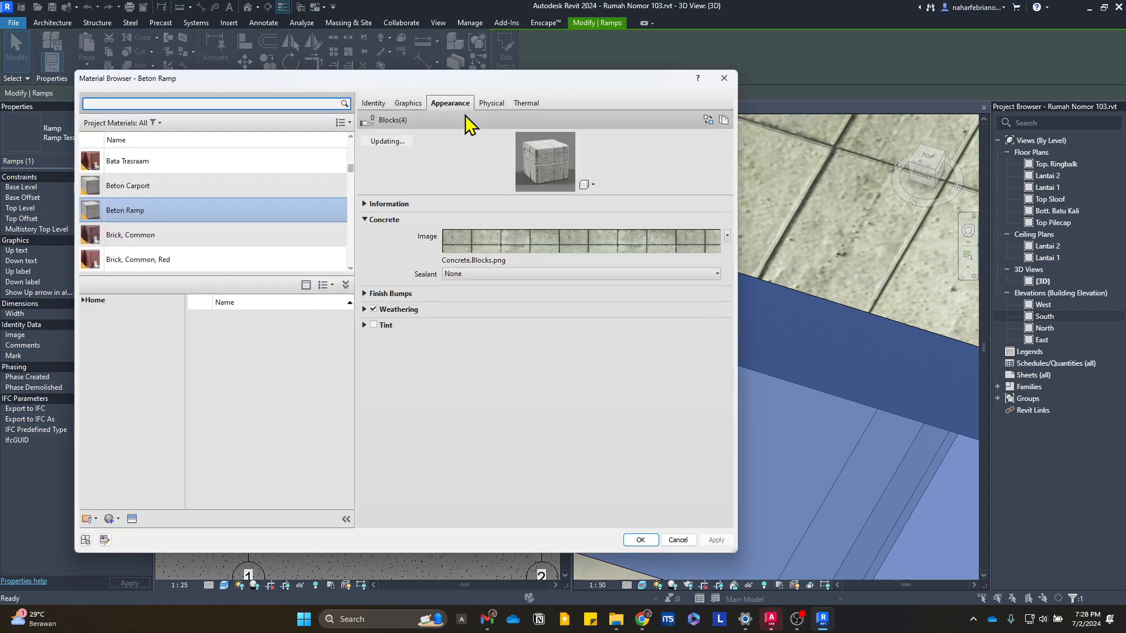
{"action": "left_click", "coordinate": [527, 246]}
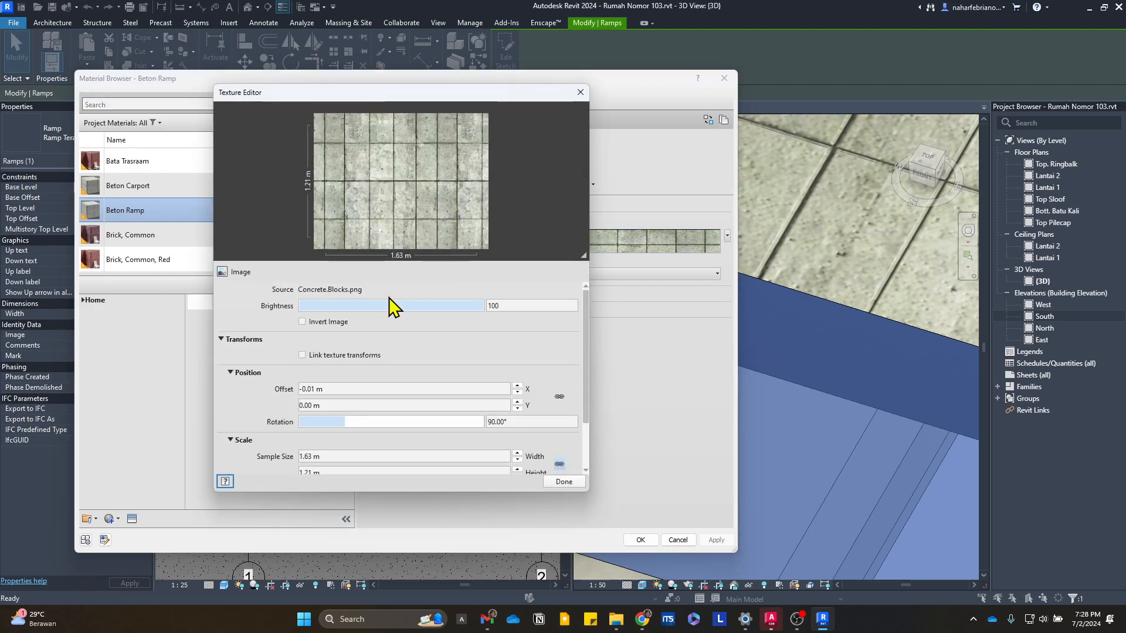
{"action": "scroll", "coordinate": [408, 389], "scroll_direction": "down", "scroll_amount": 3}
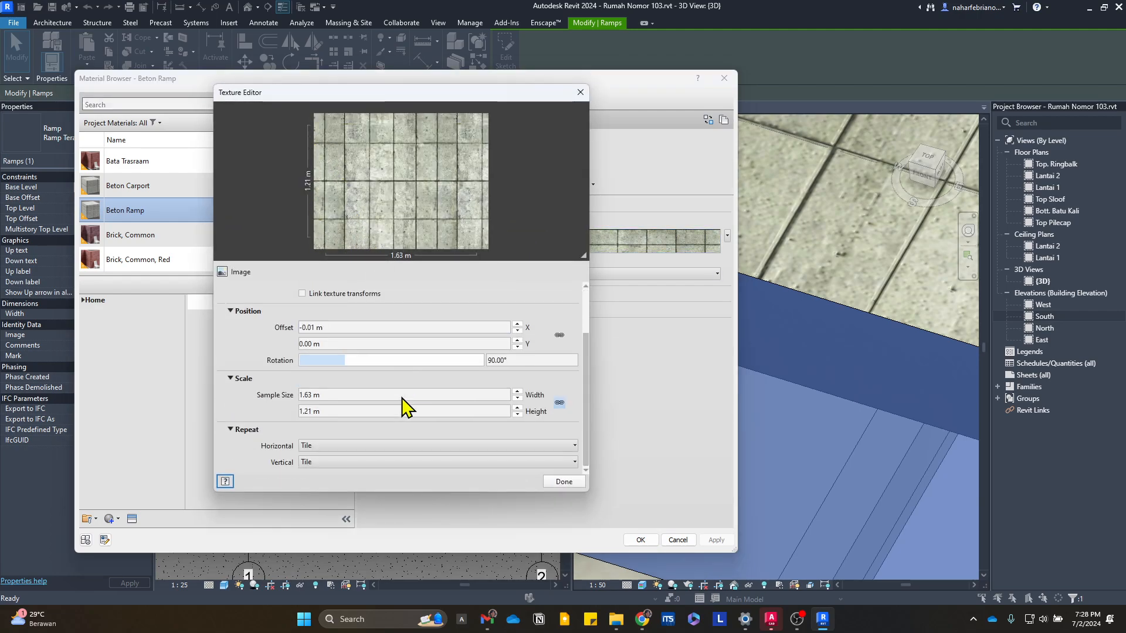
{"action": "left_click", "coordinate": [373, 410]}
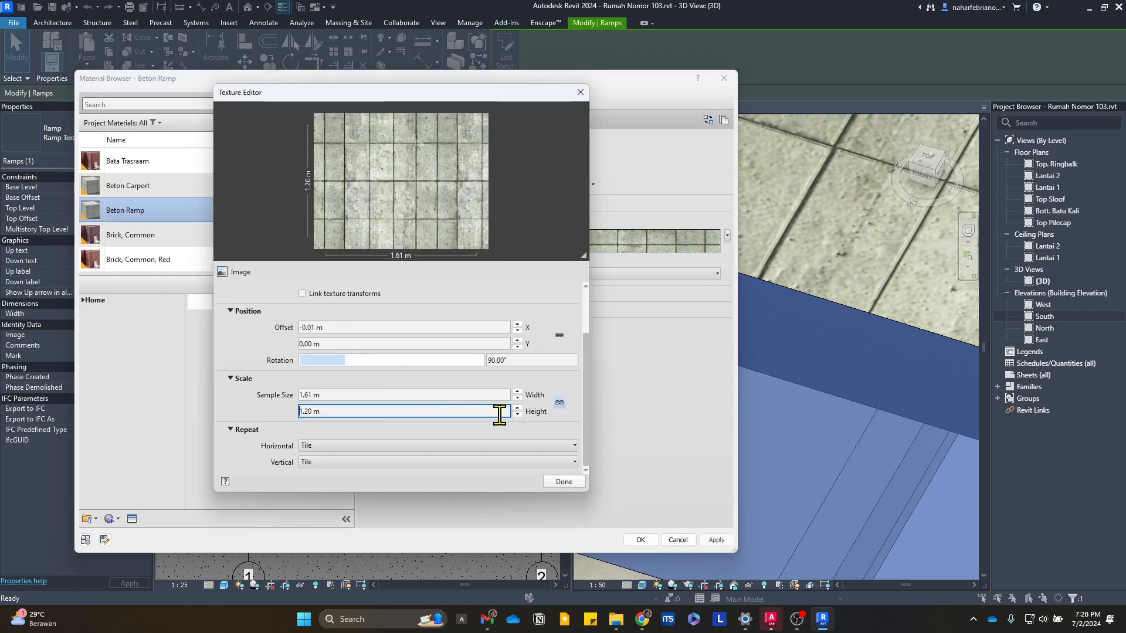
- Set the Beton Ramp texture's sample width to 1.2 m with linked proportions
{"action": "left_click", "coordinate": [336, 395]}
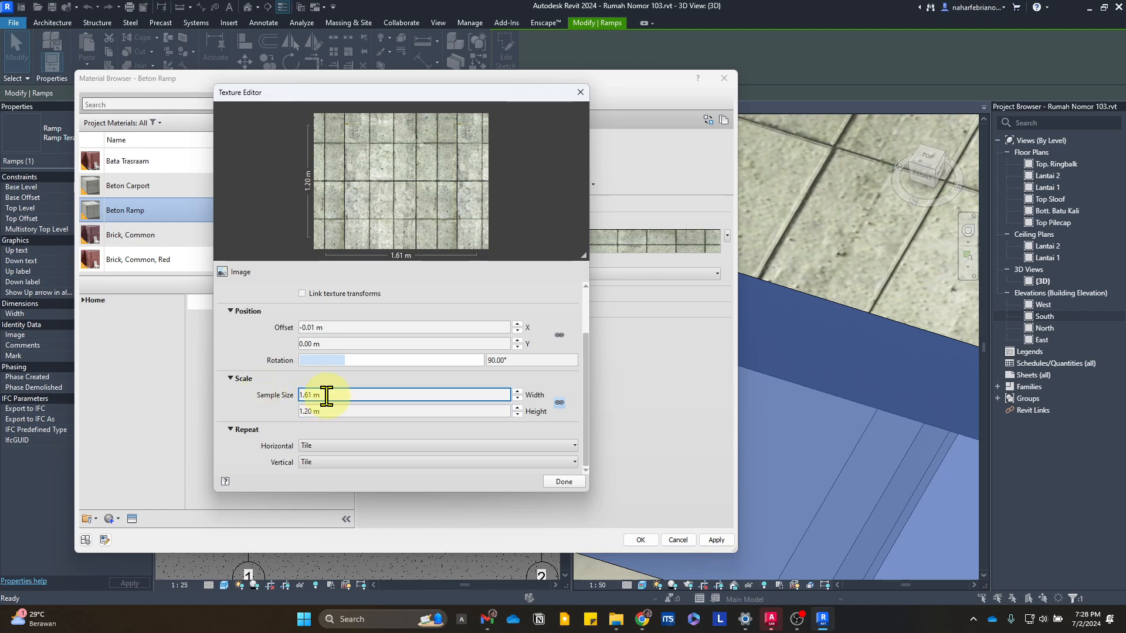
{"action": "left_click_drag", "start_coordinate": [326, 395], "coordinate": [308, 395]}
{"action": "type", "text": "1.2"}
{"action": "key", "text": "Return"}
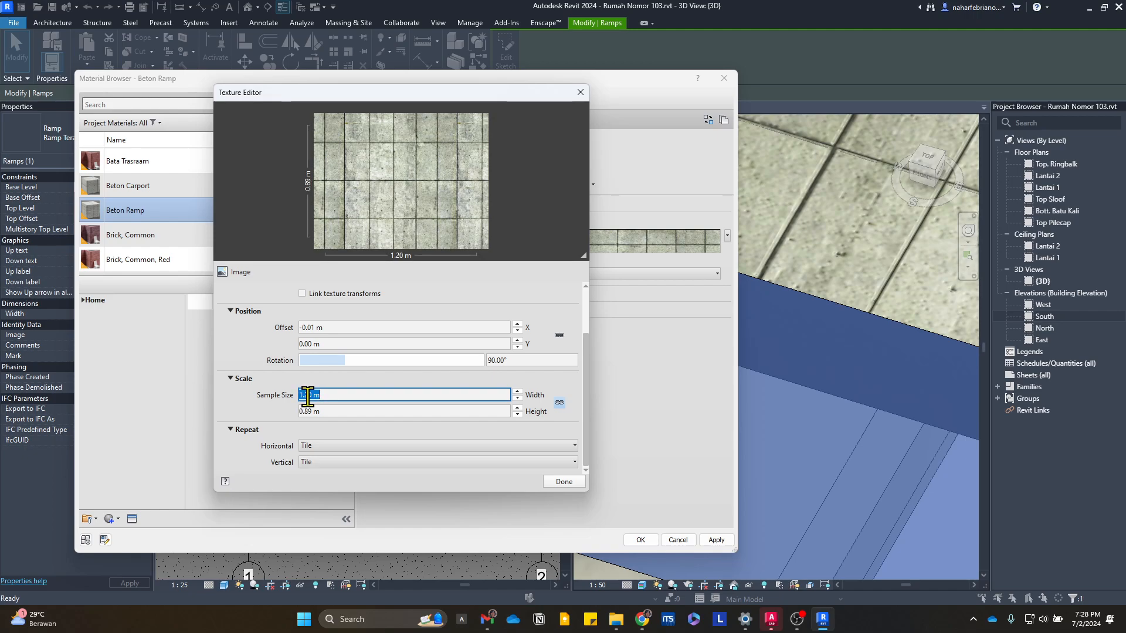
- Unlink the texture's sample width and height, and set the height to 1.6 m
{"action": "left_click", "coordinate": [345, 412]}
{"action": "left_click", "coordinate": [560, 400]}
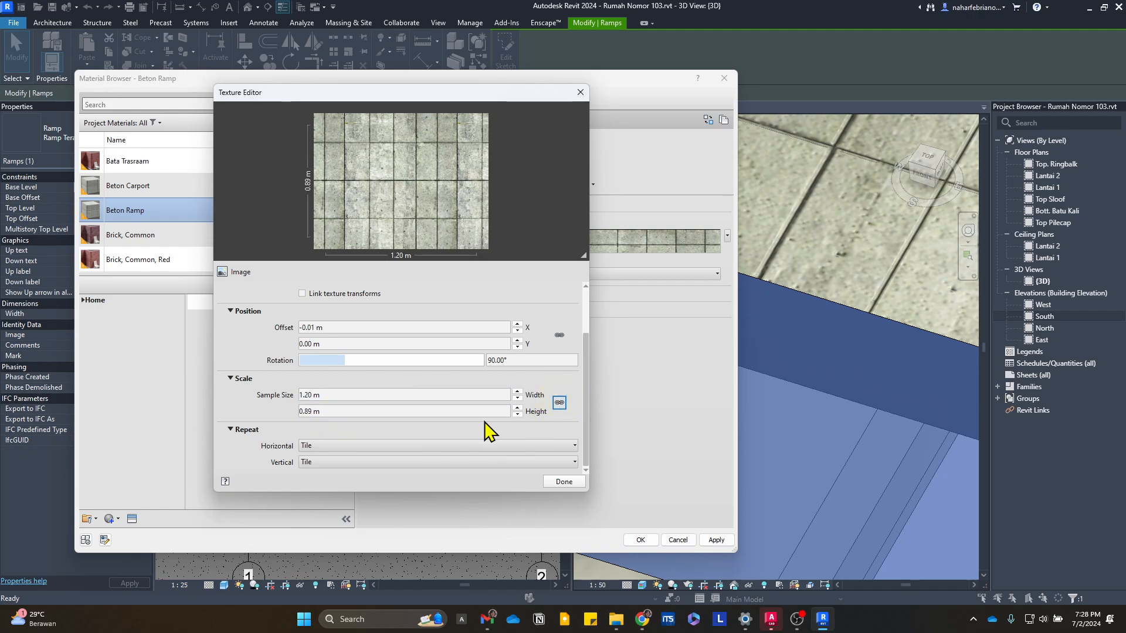
{"action": "left_click", "coordinate": [473, 414]}
{"action": "type", "text": "1.6"}
{"action": "key", "text": "Return"}
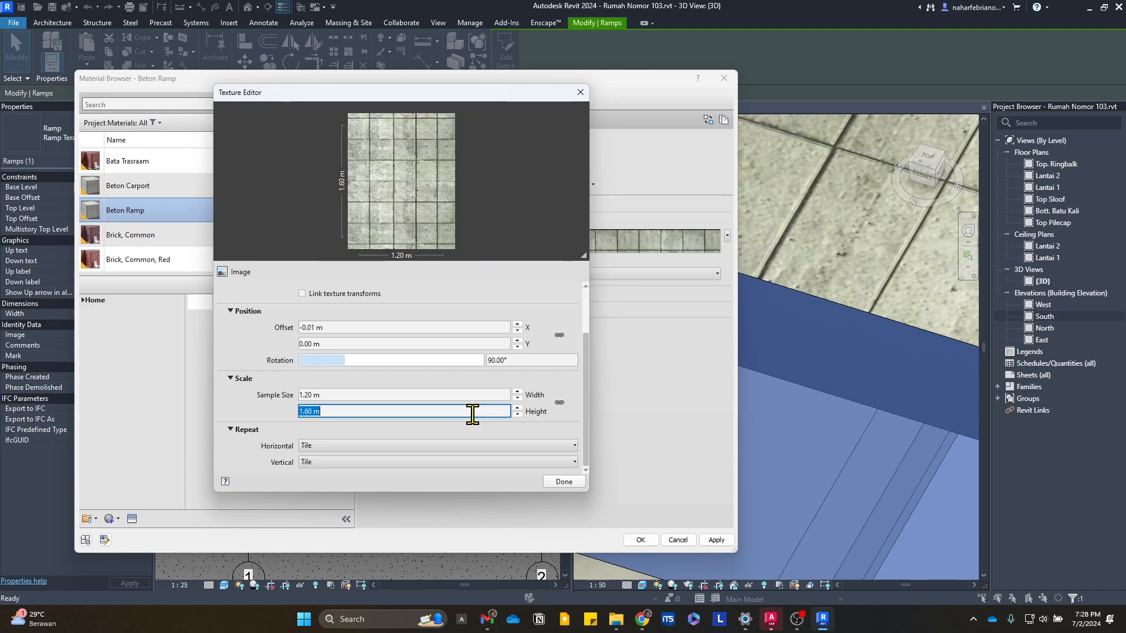
- Set the Beton Ramp texture's sample width to 1.61 m and its sample height to 1.2 m, unlinked
{"action": "left_click", "coordinate": [473, 391]}
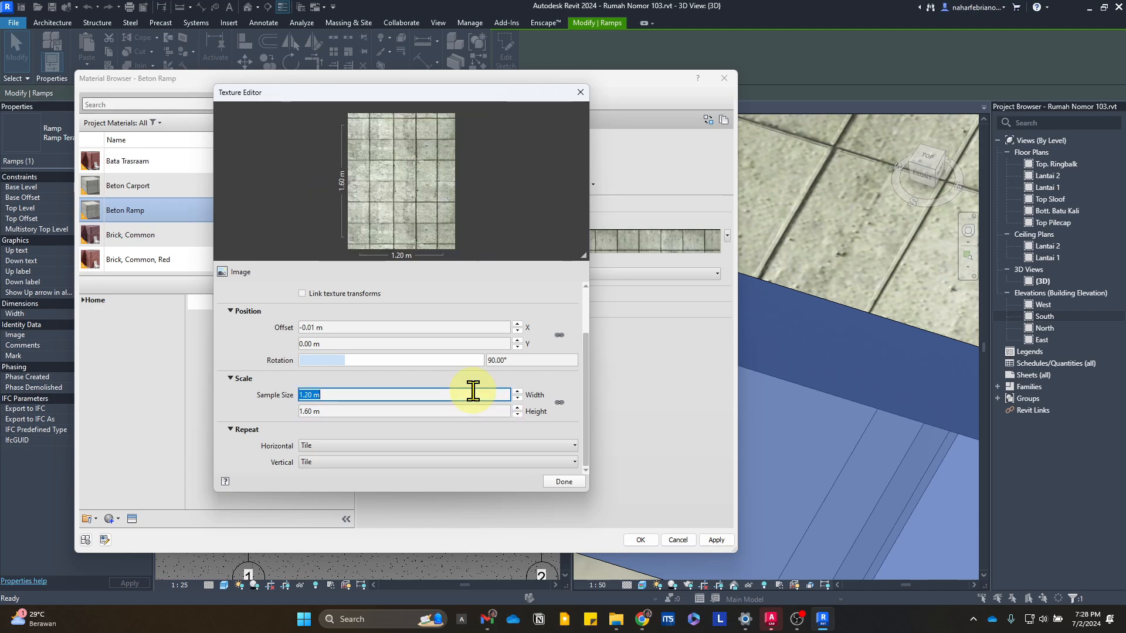
{"action": "left_click", "coordinate": [457, 411]}
{"action": "left_click", "coordinate": [461, 397]}
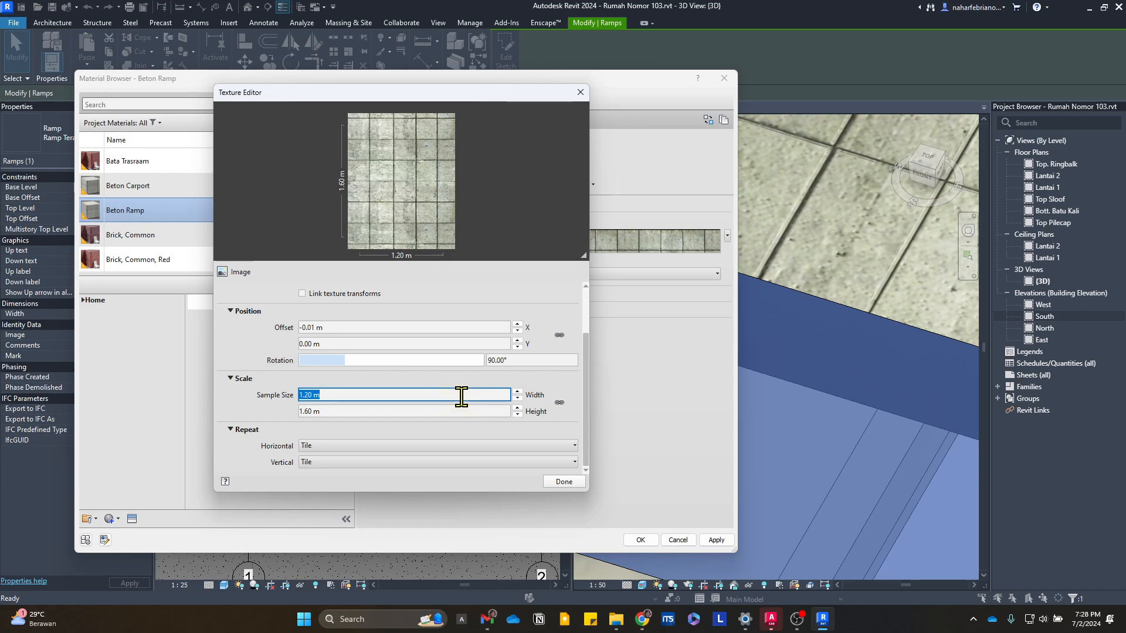
{"action": "type", "text": "1.61"}
{"action": "key", "text": "Return"}
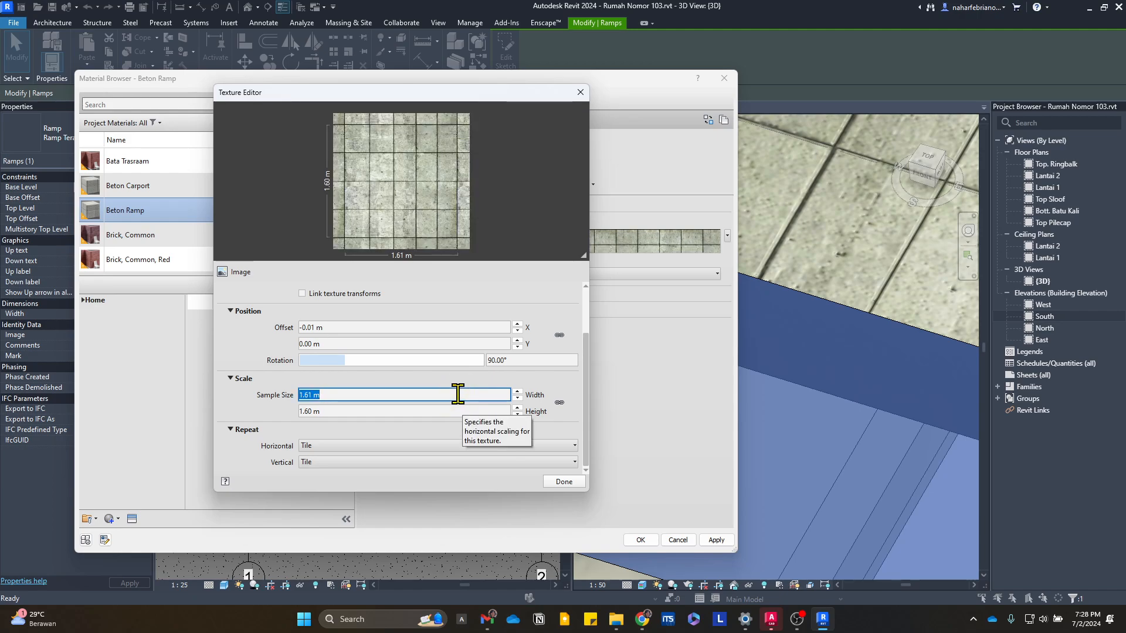
{"action": "left_click", "coordinate": [432, 411]}
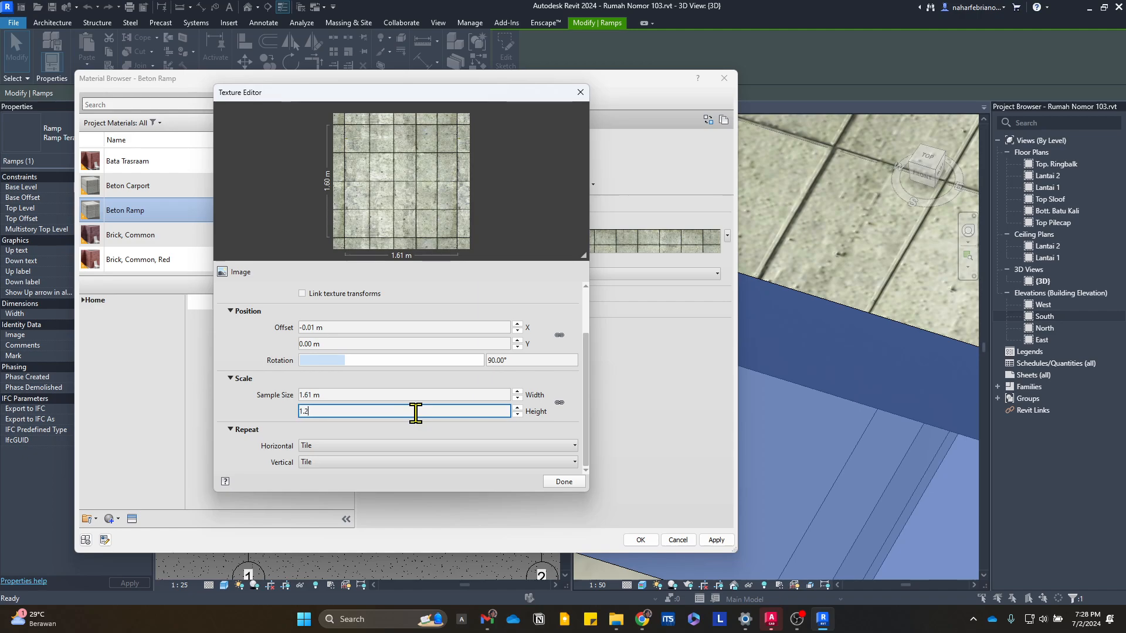
{"action": "key", "text": "Return"}
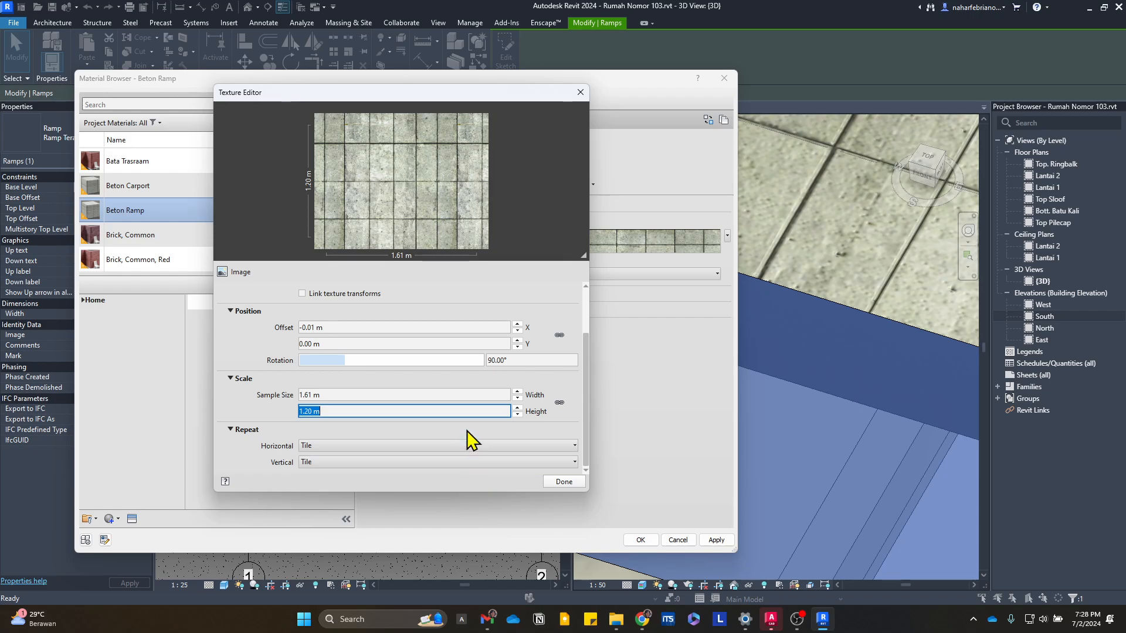
- Accept the 1.61 m by 1.20 m texture size and close the material and ramp type settings
{"action": "scroll", "coordinate": [468, 431], "scroll_direction": "up", "scroll_amount": 3}
{"action": "scroll", "coordinate": [467, 430], "scroll_direction": "up", "scroll_amount": 3}
{"action": "scroll", "coordinate": [475, 425], "scroll_direction": "down", "scroll_amount": 1}
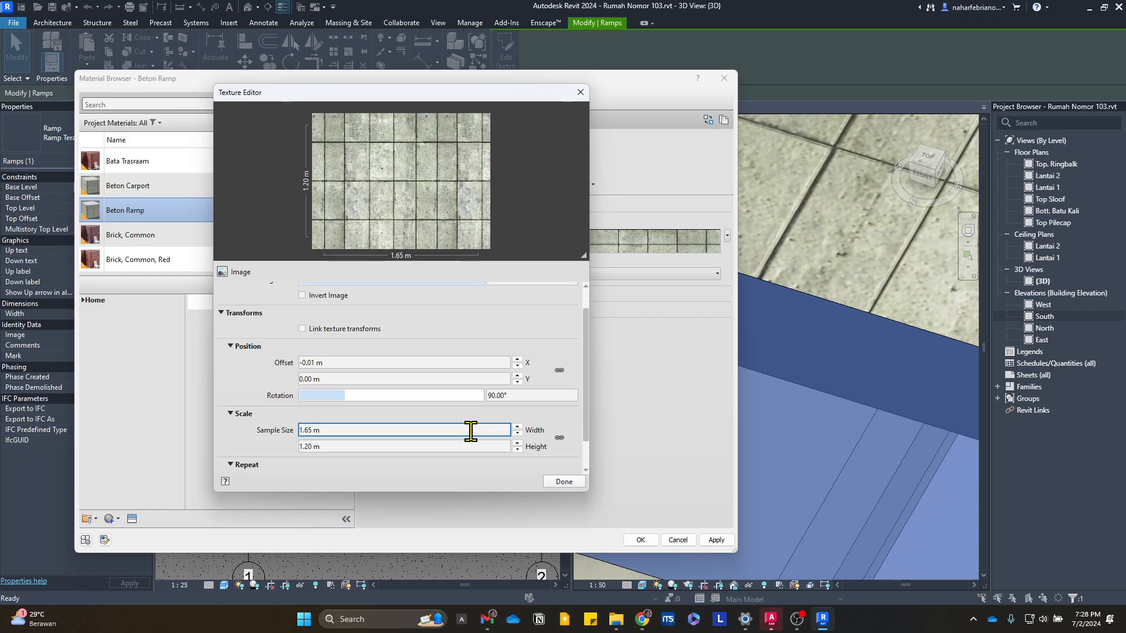
{"action": "scroll", "coordinate": [467, 434], "scroll_direction": "down", "scroll_amount": 2}
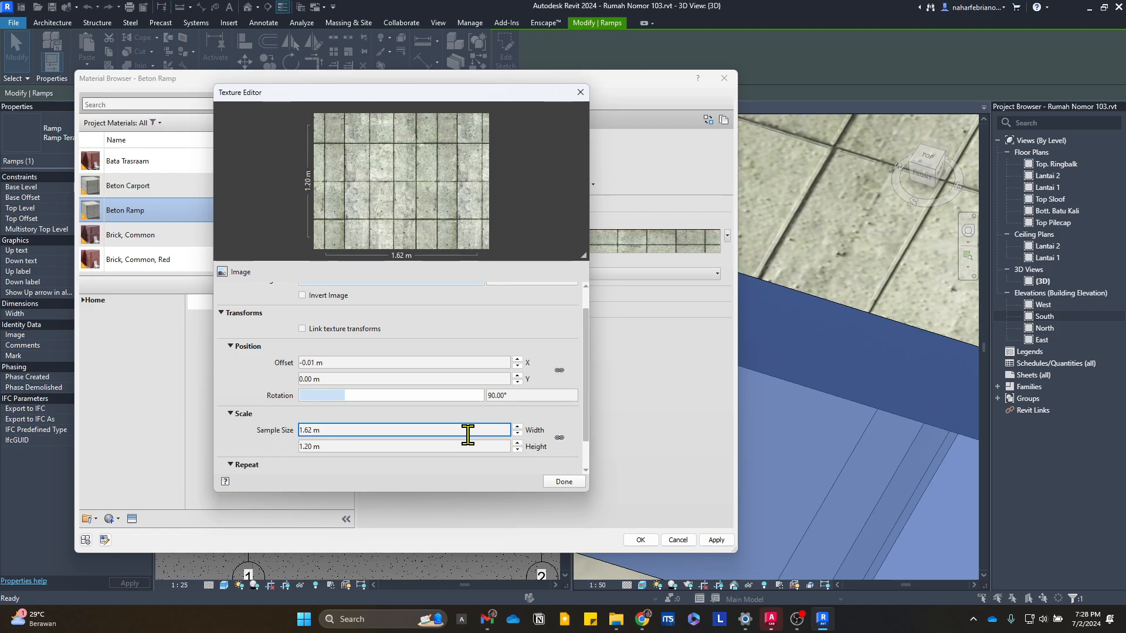
{"action": "scroll", "coordinate": [468, 435], "scroll_direction": "down", "scroll_amount": 1}
{"action": "left_click", "coordinate": [564, 482]}
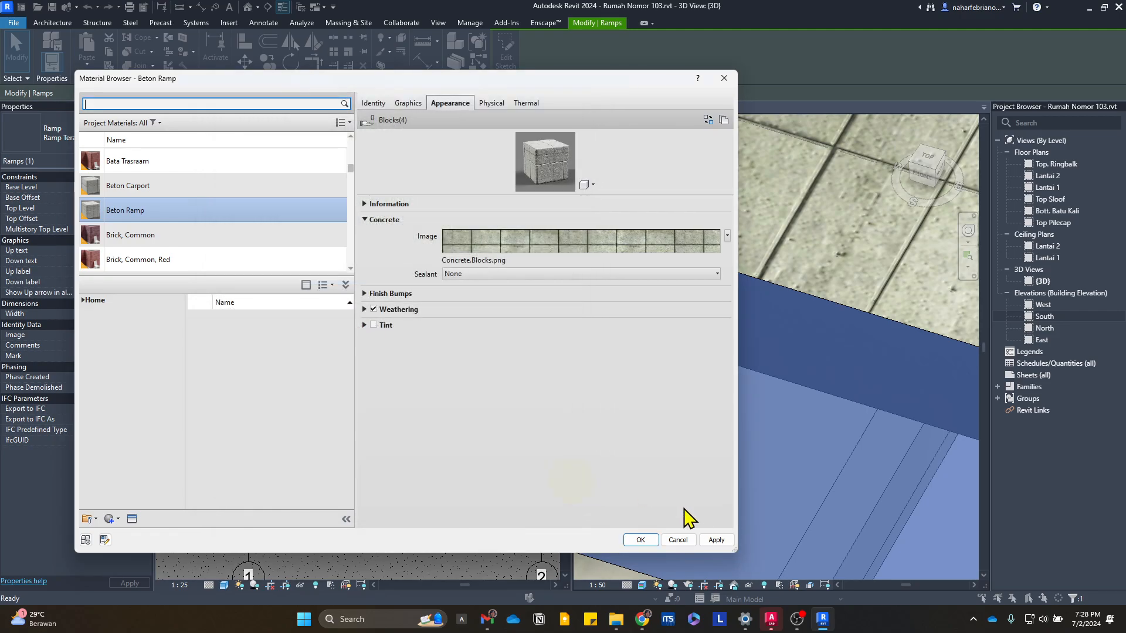
{"action": "left_click", "coordinate": [641, 540]}
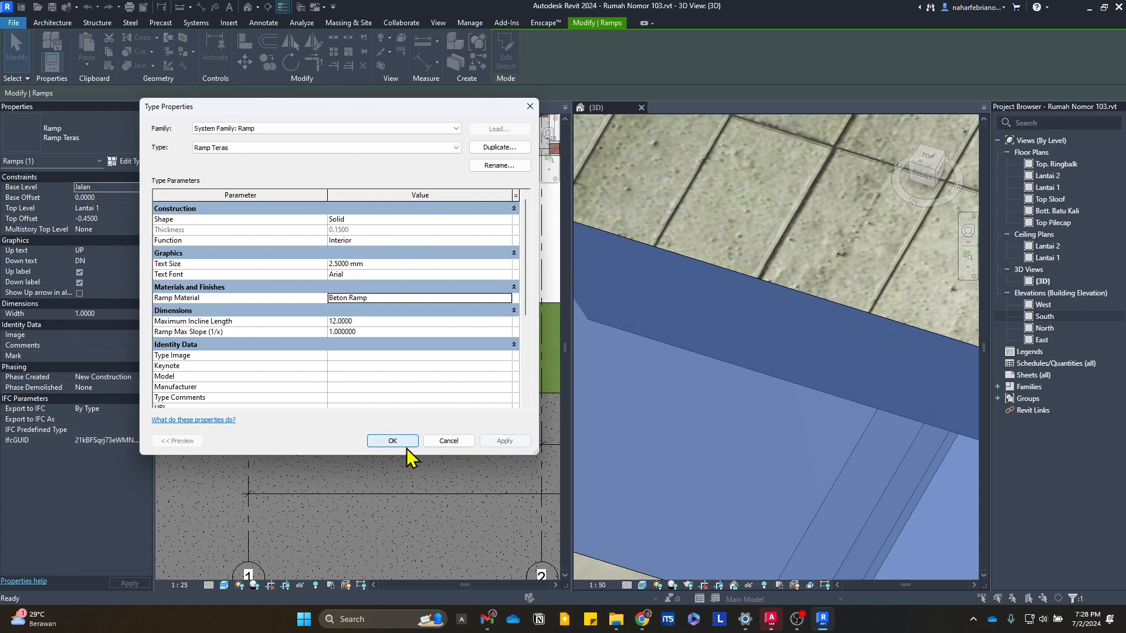
{"action": "left_click", "coordinate": [392, 440]}
{"action": "scroll", "coordinate": [734, 380], "scroll_direction": "down", "scroll_amount": 2}
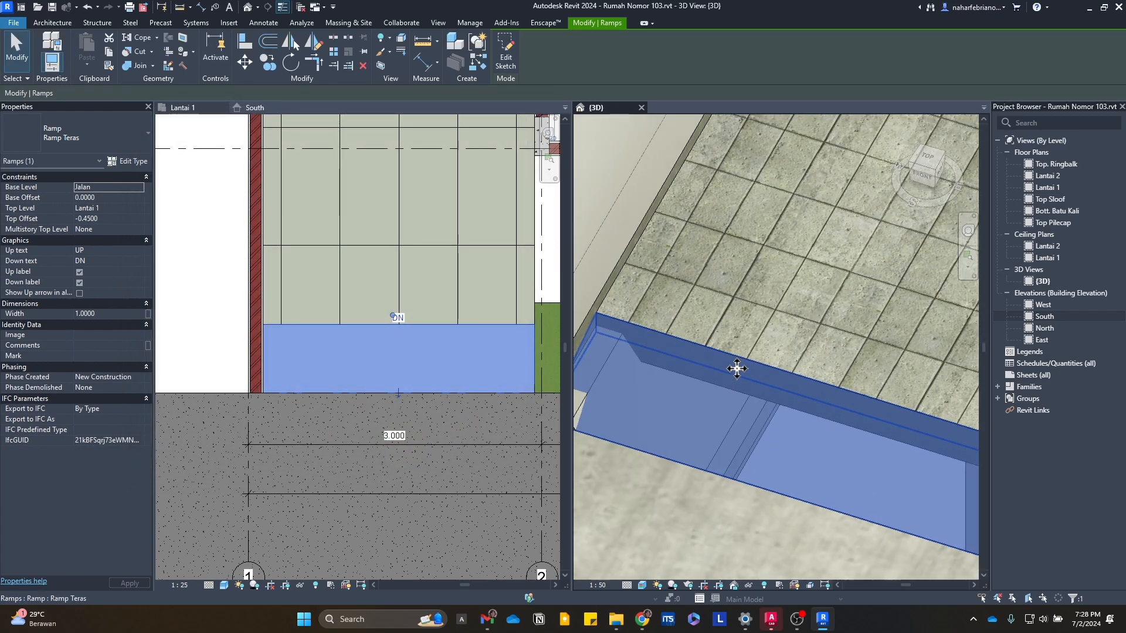
{"action": "key", "text": "Escape"}
{"action": "scroll", "coordinate": [749, 417], "scroll_direction": "up", "scroll_amount": 4}
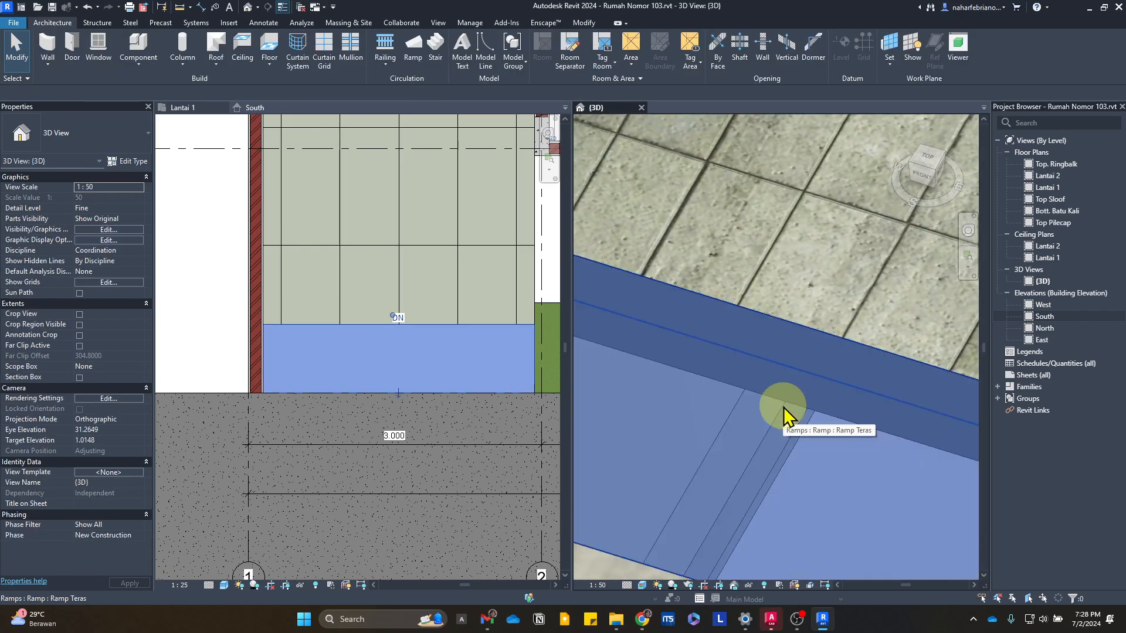
{"action": "key", "text": "Escape"}
{"action": "scroll", "coordinate": [783, 430], "scroll_direction": "down", "scroll_amount": 4}
- Reopen the Beton Ramp texture for editing through the selected Ramp Teras ramp's type properties
{"action": "left_click", "coordinate": [779, 430]}
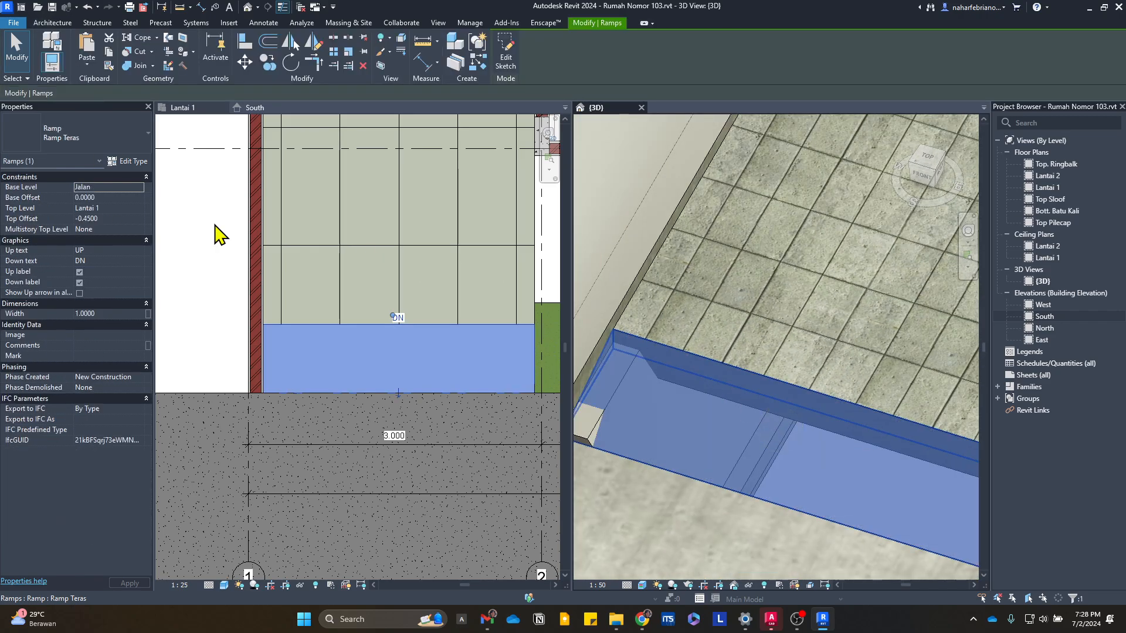
{"action": "left_click", "coordinate": [123, 162]}
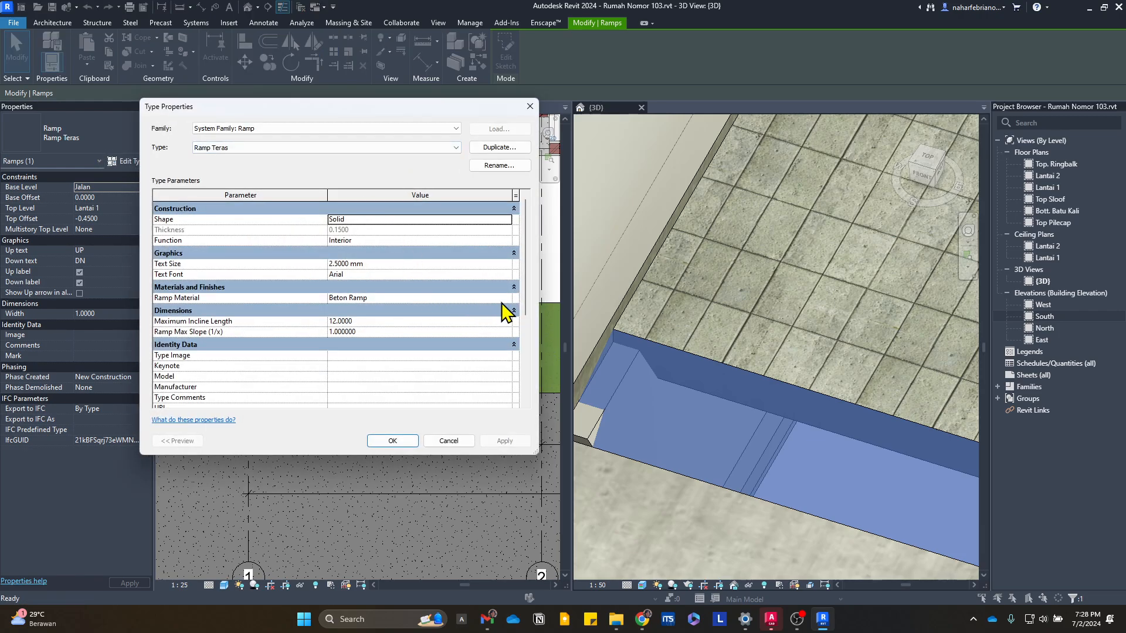
{"action": "left_click", "coordinate": [511, 297]}
{"action": "left_click", "coordinate": [515, 298]}
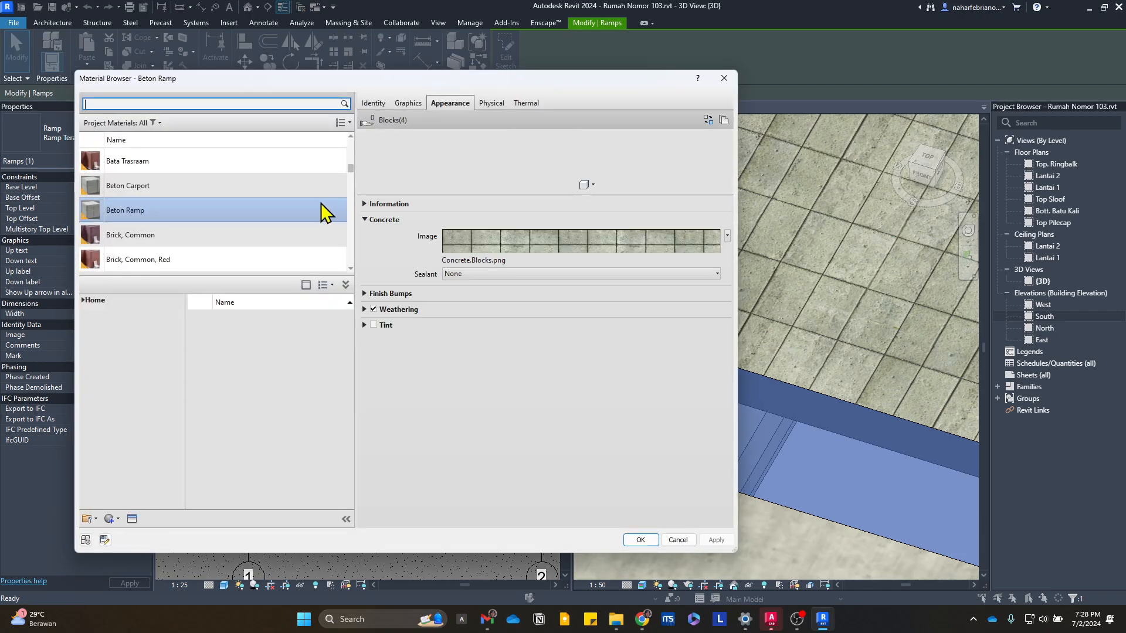
{"action": "left_click", "coordinate": [494, 238]}
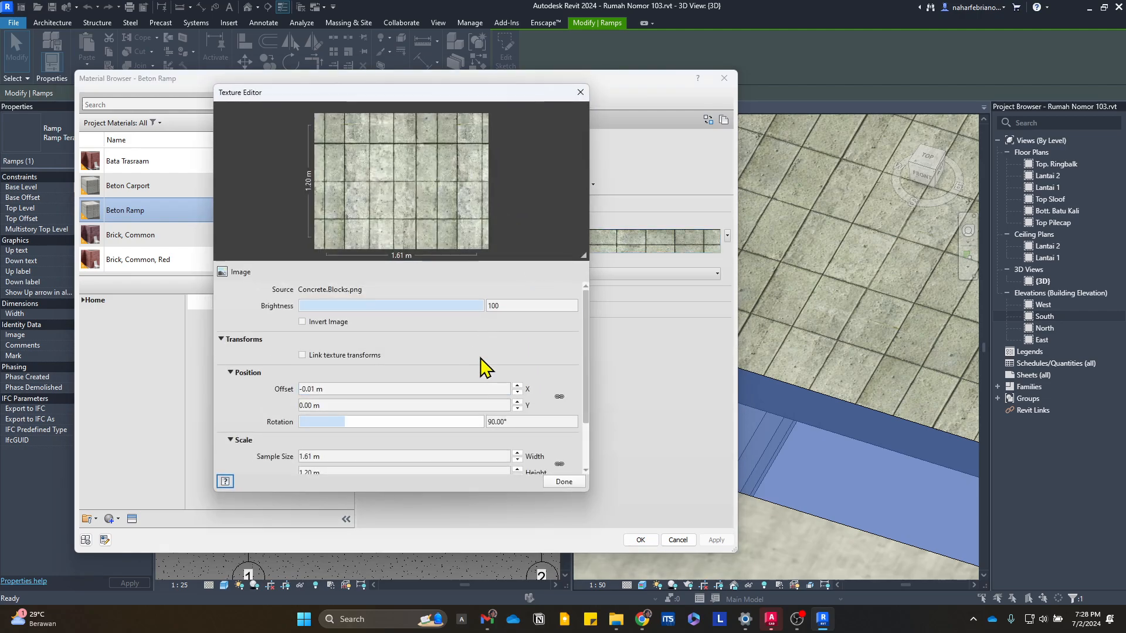
- Set the Beton Ramp texture's X offset to 0 m and its Y offset to 0.01 m
{"action": "scroll", "coordinate": [459, 340], "scroll_direction": "down", "scroll_amount": 3}
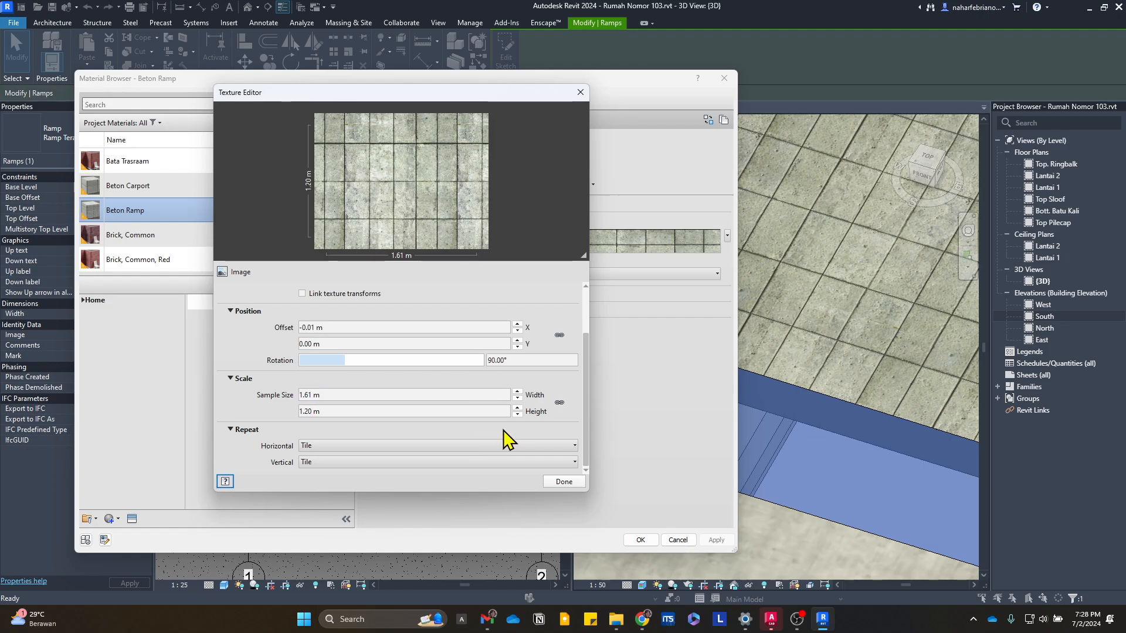
{"action": "scroll", "coordinate": [364, 431], "scroll_direction": "up", "scroll_amount": 2}
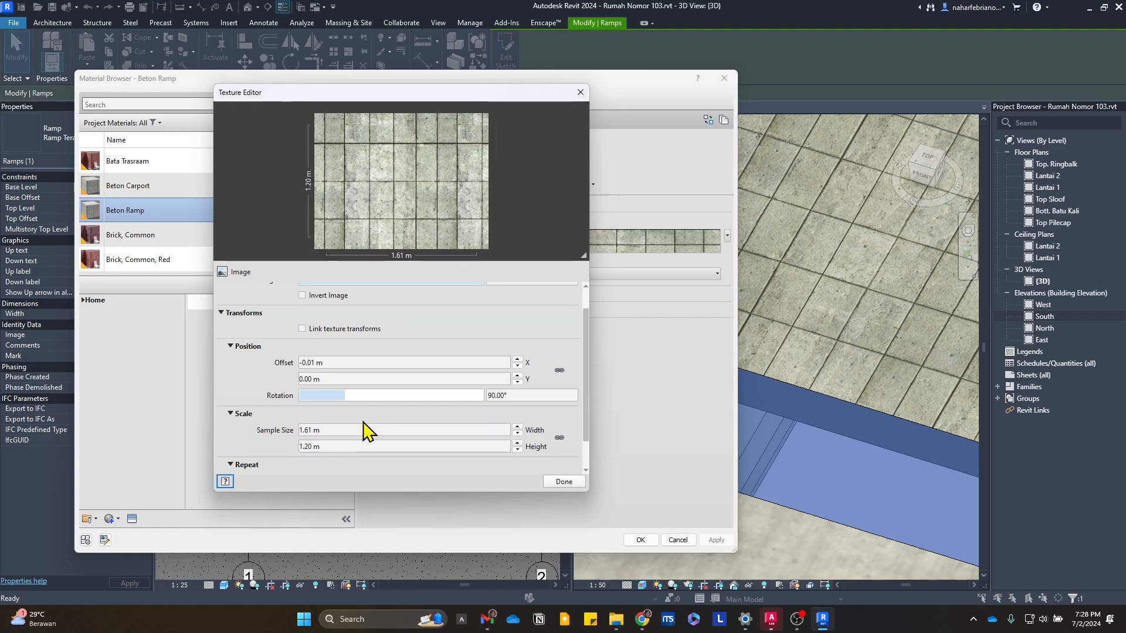
{"action": "scroll", "coordinate": [365, 431], "scroll_direction": "up", "scroll_amount": 2}
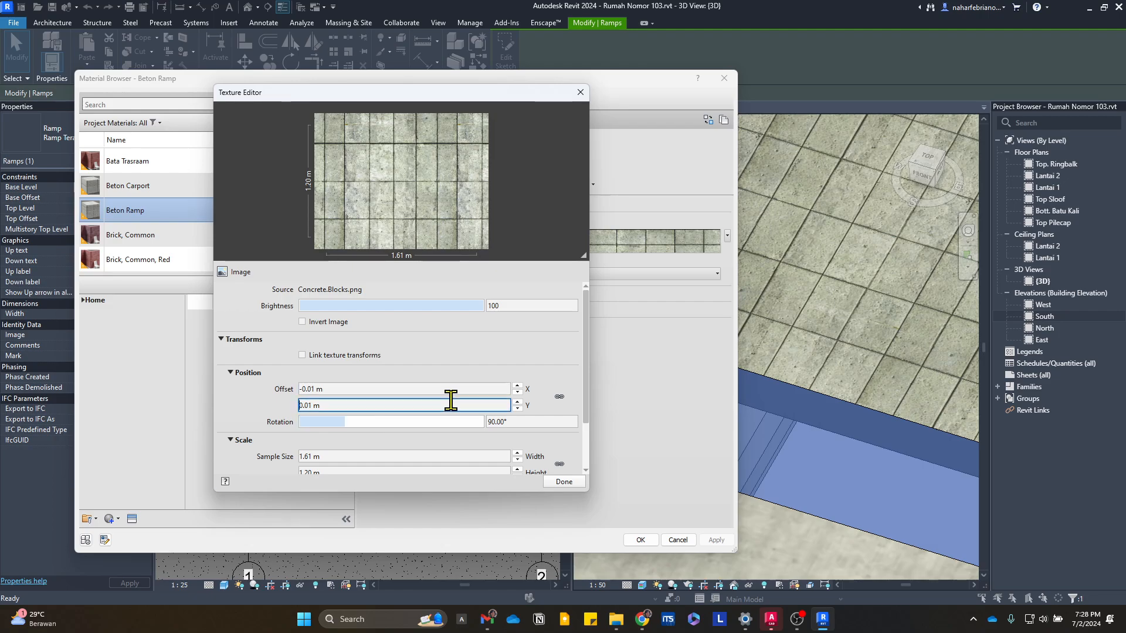
{"action": "left_click", "coordinate": [482, 389]}
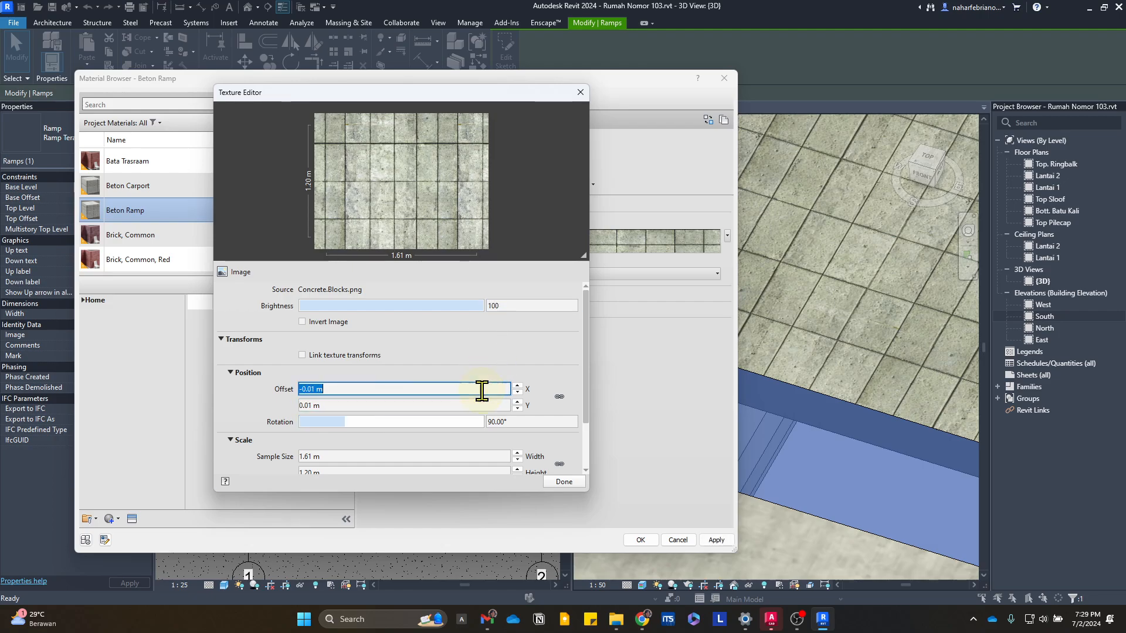
{"action": "type", "text": "-0.02"}
{"action": "key", "text": "Return"}
{"action": "scroll", "coordinate": [488, 352], "scroll_direction": "down", "scroll_amount": 1}
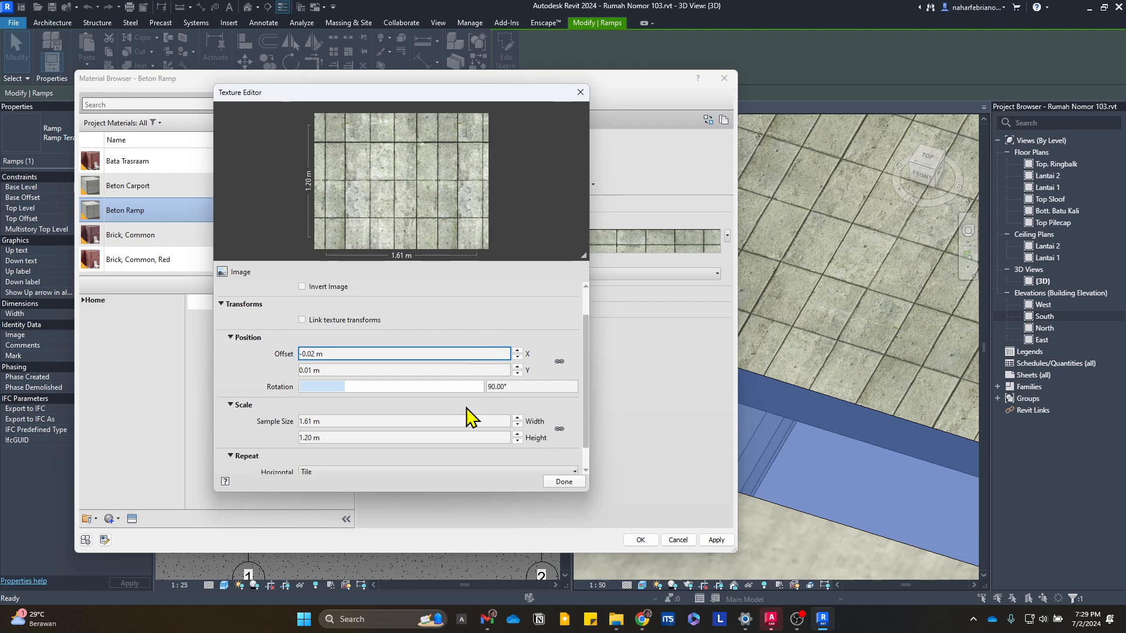
{"action": "type", "text": "0"}
- Set the texture's sample width to 1.2 m and height to 1.61 m, and apply the changes to the Beton Ramp material
{"action": "left_click", "coordinate": [441, 423]}
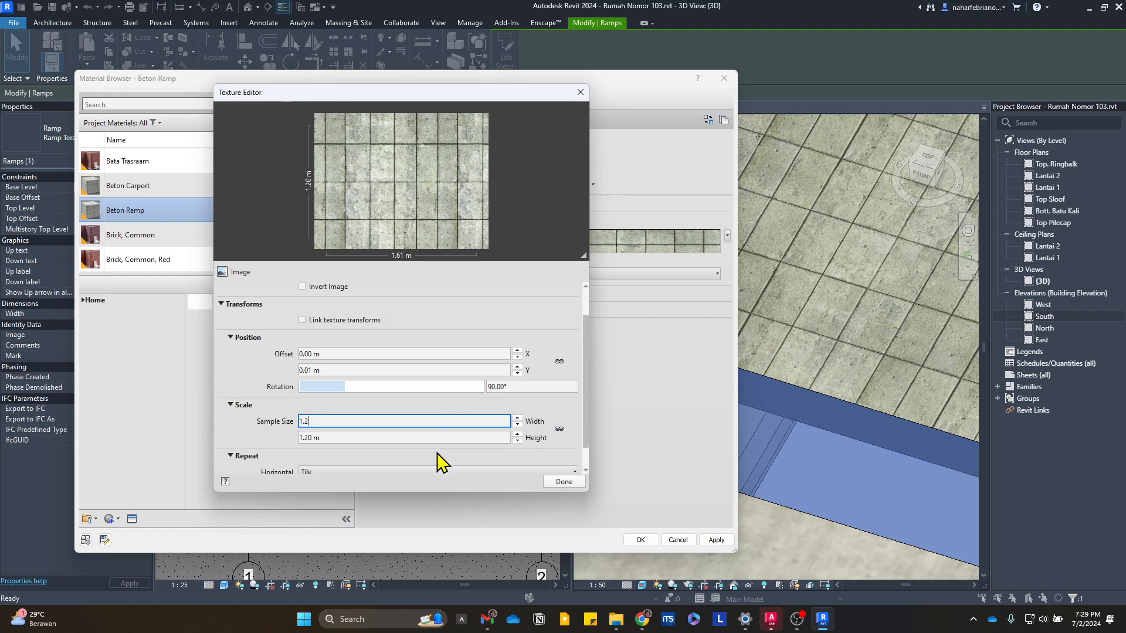
{"action": "type", "text": "1.2"}
{"action": "left_click", "coordinate": [427, 437]}
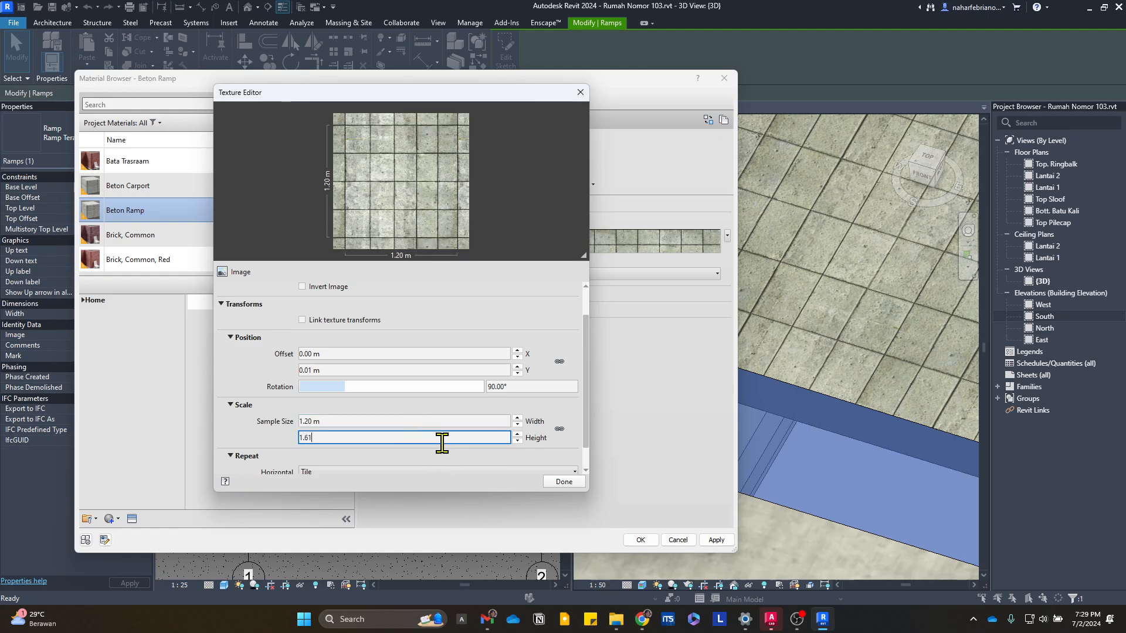
{"action": "left_click", "coordinate": [562, 484]}
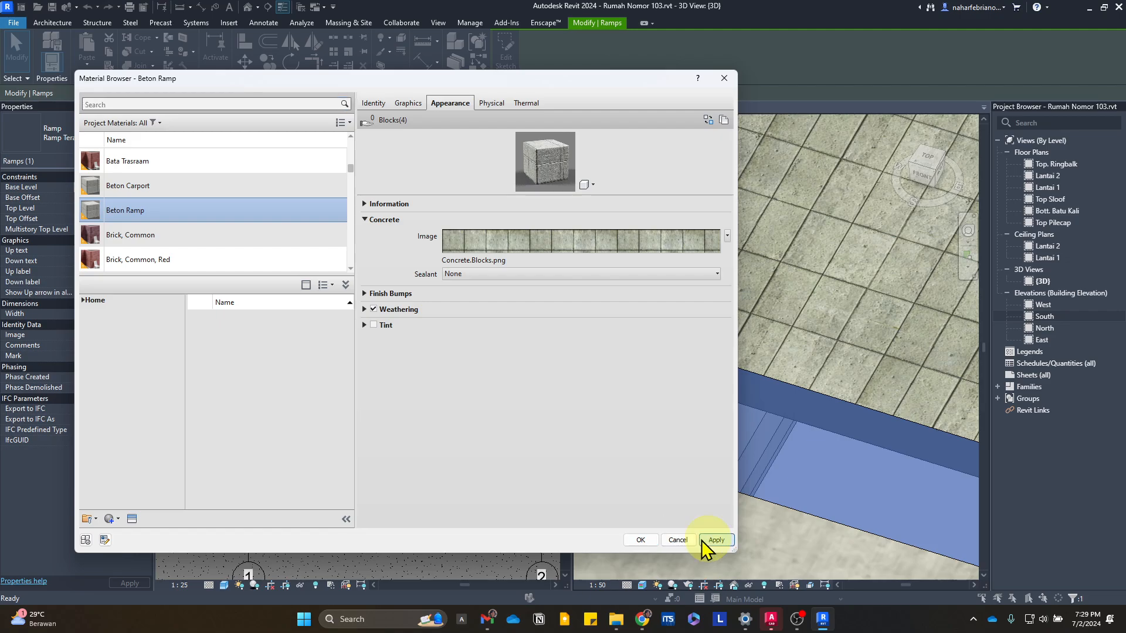
{"action": "left_click", "coordinate": [706, 540]}
{"action": "left_click", "coordinate": [648, 540]}
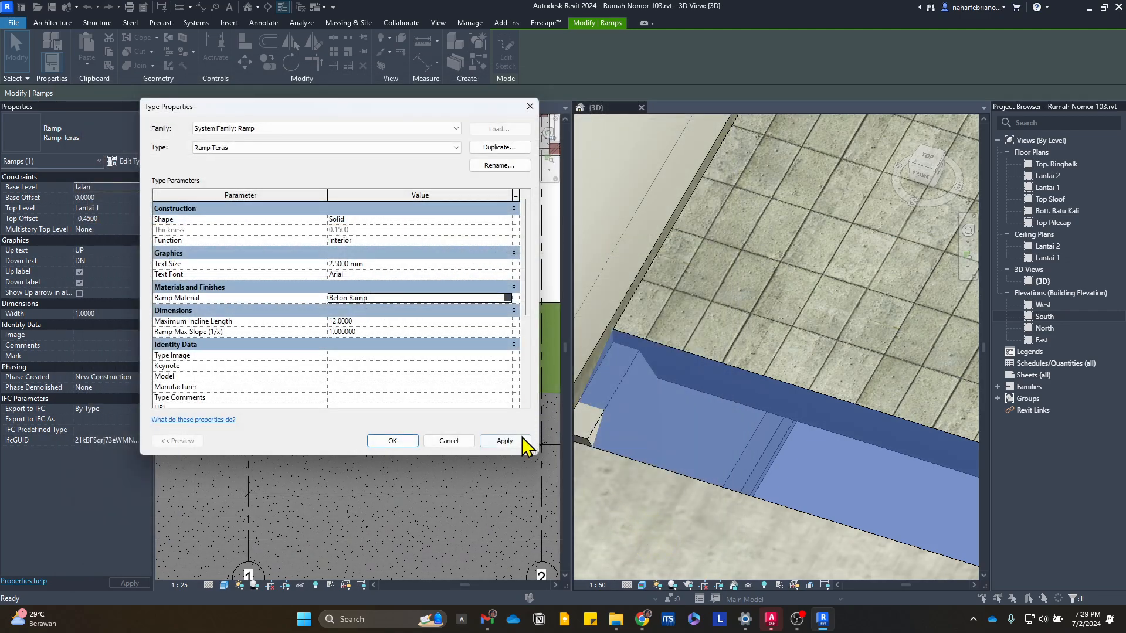
{"action": "left_click", "coordinate": [430, 444]}
{"action": "key", "text": "Escape"}
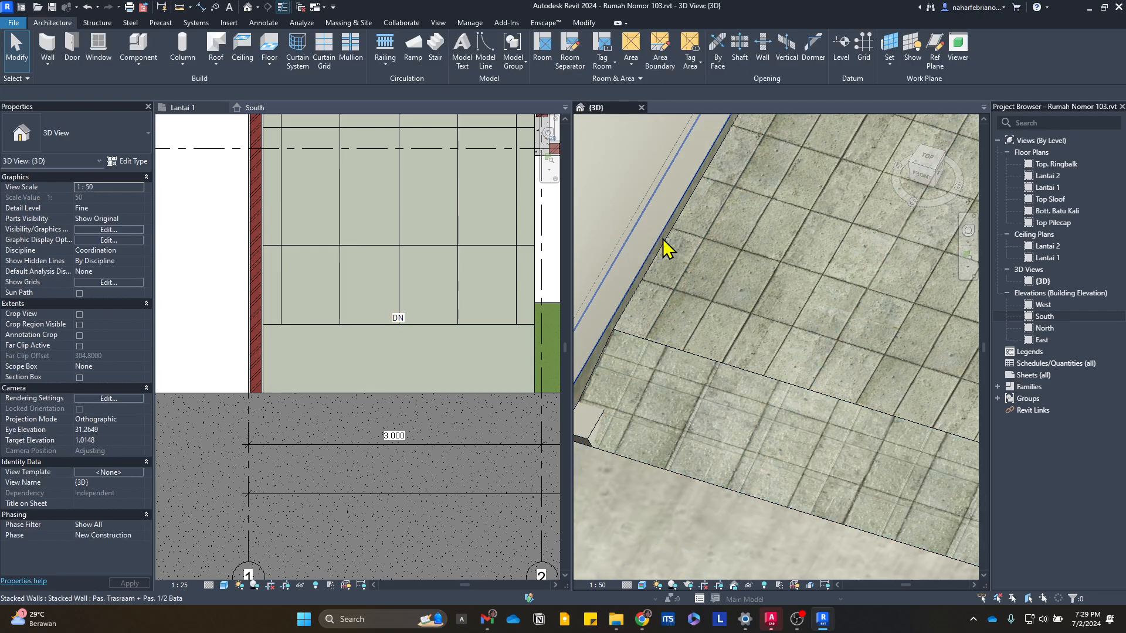
- Examine how the ramp's realistic texture joints meet the carport floor joints along the full shared edge
{"action": "scroll", "coordinate": [725, 390], "scroll_direction": "up", "scroll_amount": 2}
{"action": "left_click", "coordinate": [754, 427]}
{"action": "key", "text": "Escape"}
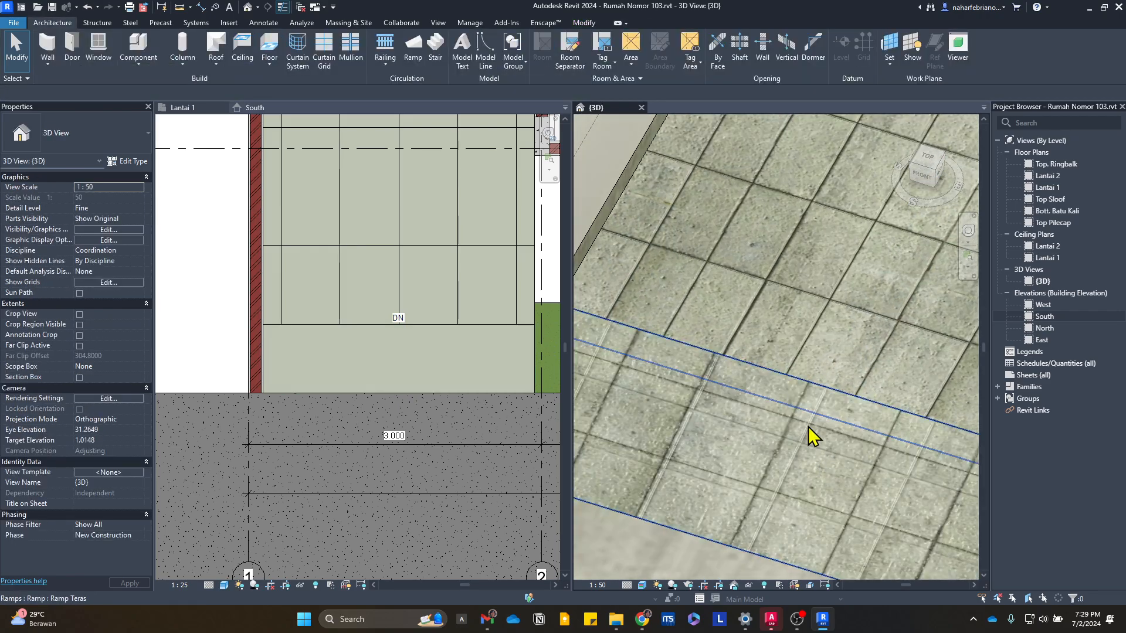
{"action": "scroll", "coordinate": [747, 405], "scroll_direction": "down", "scroll_amount": 4}
{"action": "scroll", "coordinate": [874, 464], "scroll_direction": "up", "scroll_amount": 1}
{"action": "scroll", "coordinate": [800, 443], "scroll_direction": "up", "scroll_amount": 4}
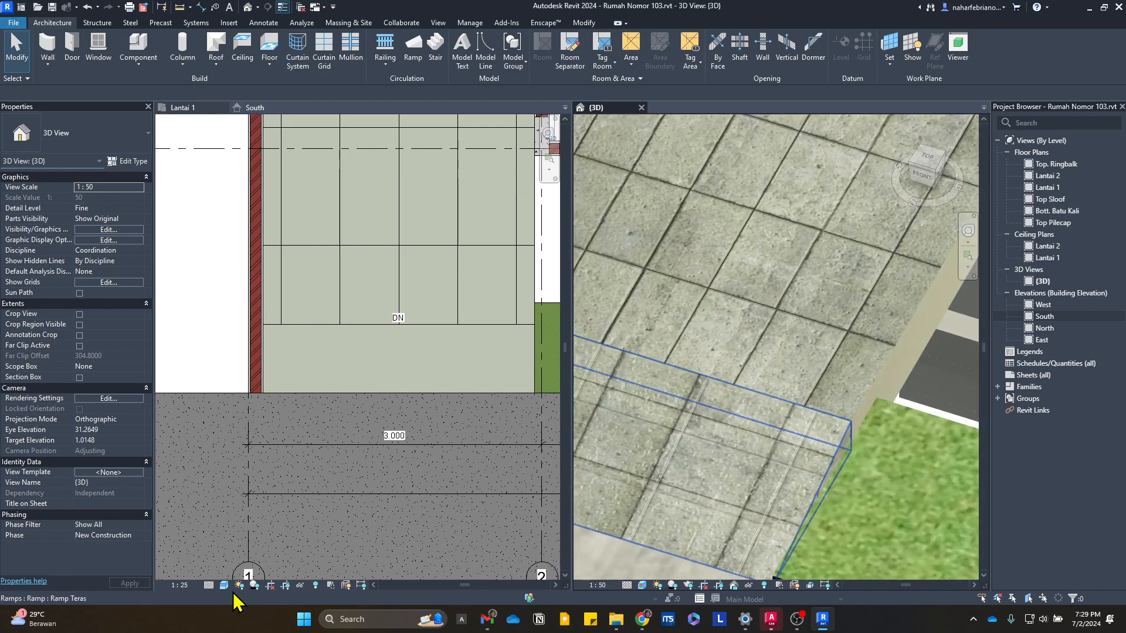
- Switch the 3D view from the realistic visual style to a non-textured coloured style that shows surface patterns
{"action": "left_click", "coordinate": [643, 585]}
{"action": "left_click", "coordinate": [669, 537]}
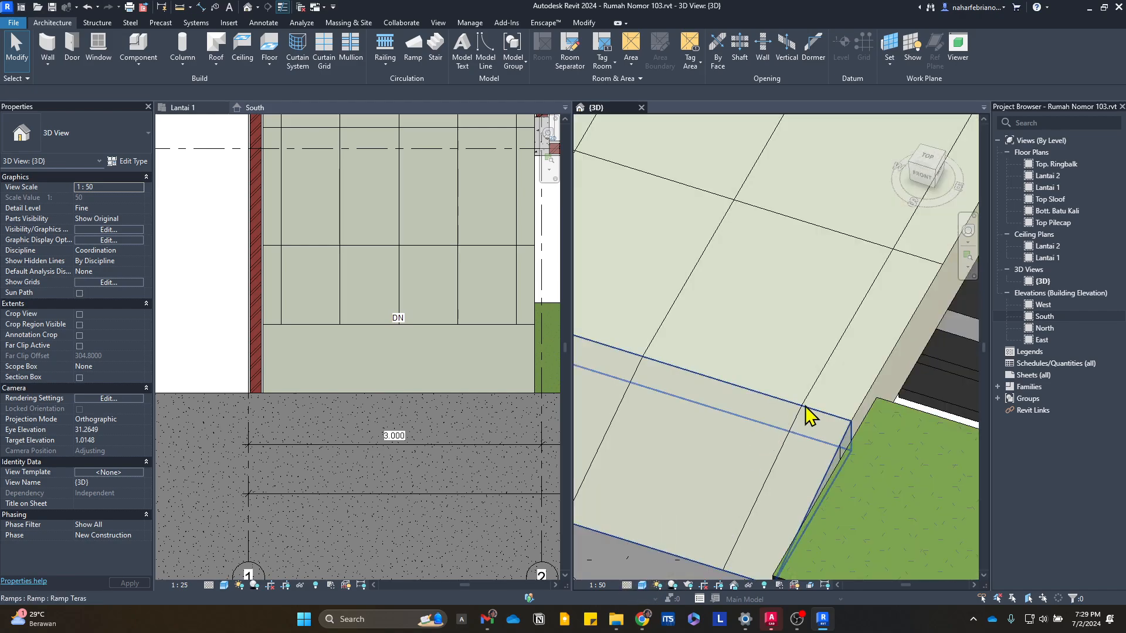
{"action": "scroll", "coordinate": [805, 406], "scroll_direction": "down", "scroll_amount": 4}
{"action": "scroll", "coordinate": [698, 332], "scroll_direction": "down", "scroll_amount": 1}
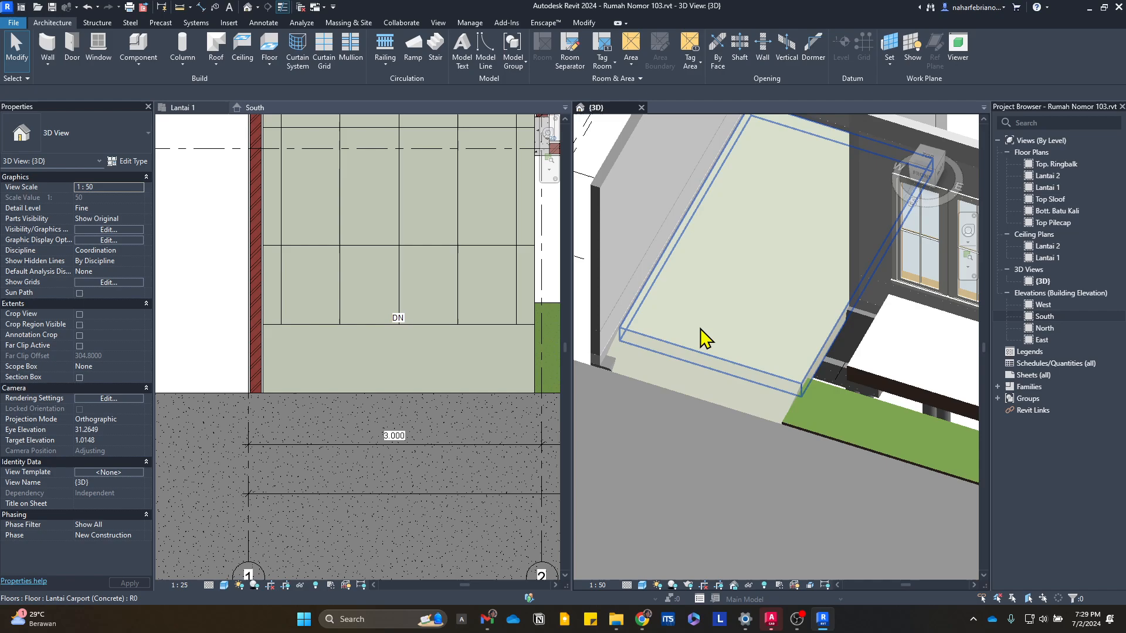
{"action": "scroll", "coordinate": [700, 329], "scroll_direction": "down", "scroll_amount": 5}
{"action": "scroll", "coordinate": [842, 433], "scroll_direction": "up", "scroll_amount": 3}
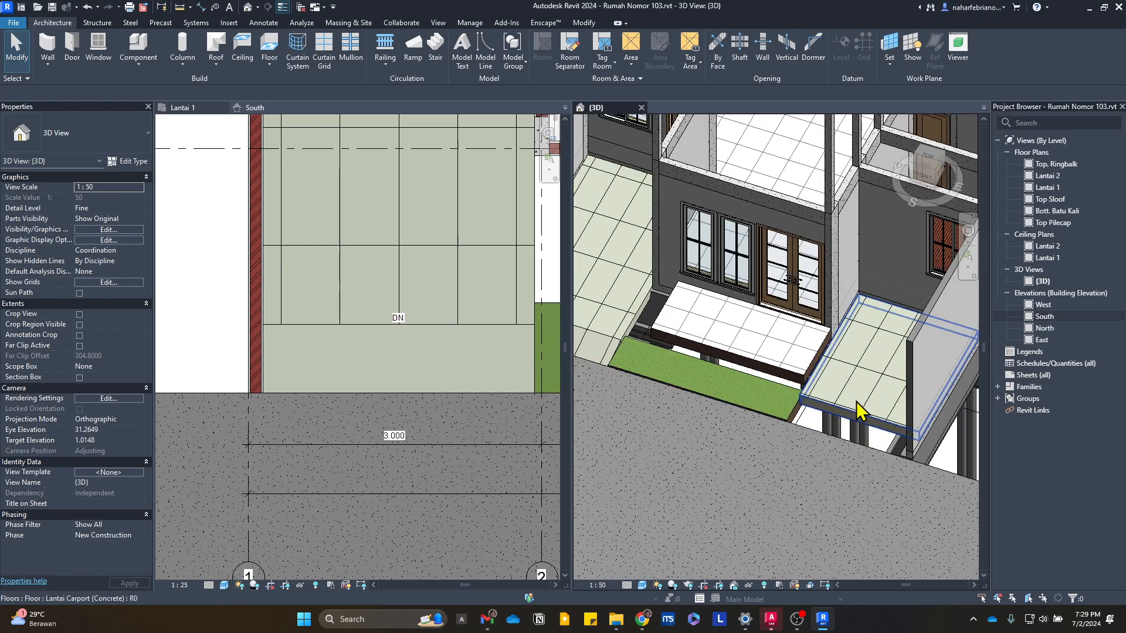
{"action": "scroll", "coordinate": [466, 399], "scroll_direction": "down", "scroll_amount": 3}
- Copy the Ramp Teras ramp in the Lantai 1 plan to the front of the second carport between grids 3 and 4
{"action": "left_click", "coordinate": [291, 391]}
{"action": "left_click", "coordinate": [427, 396]}
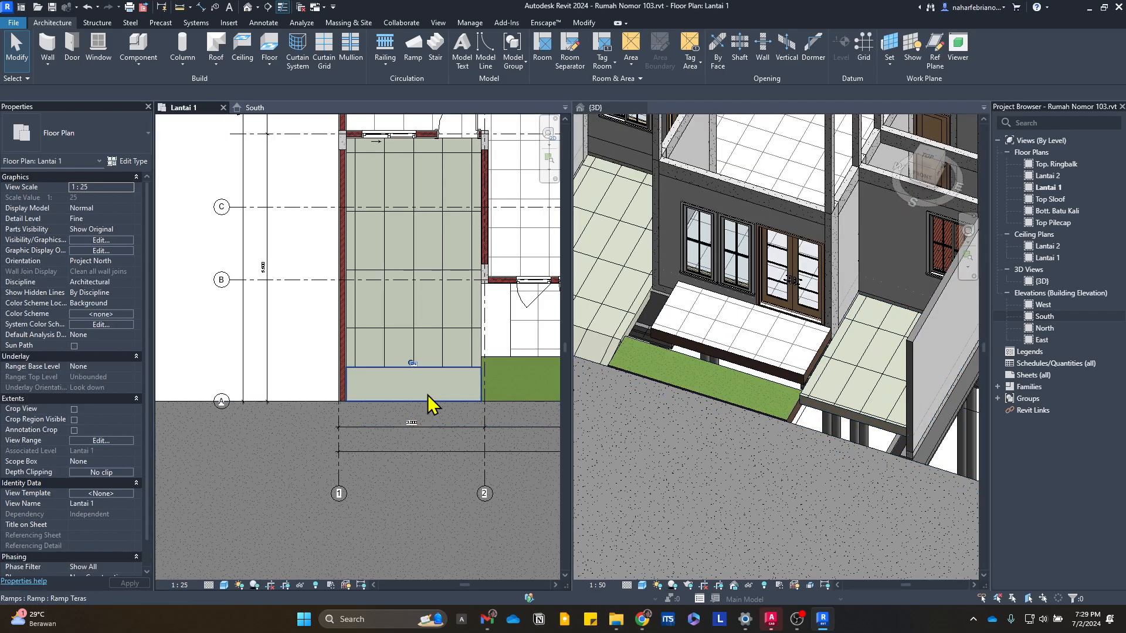
{"action": "scroll", "coordinate": [428, 394], "scroll_direction": "down", "scroll_amount": 2}
{"action": "middle_click_drag", "start_coordinate": [429, 394], "coordinate": [227, 388]}
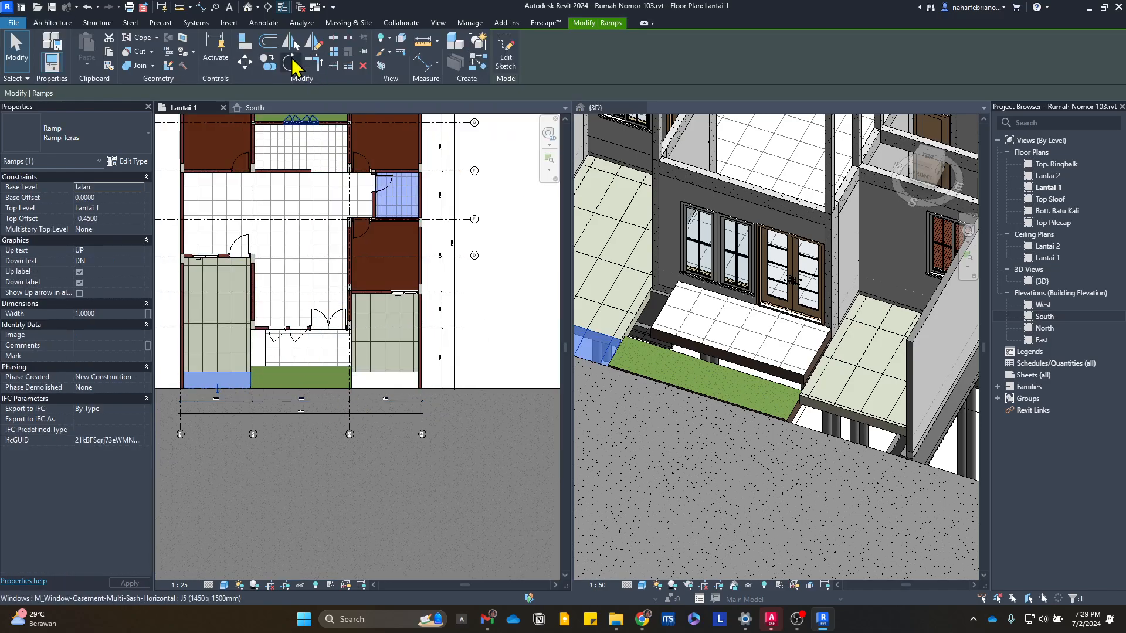
{"action": "left_click", "coordinate": [268, 63]}
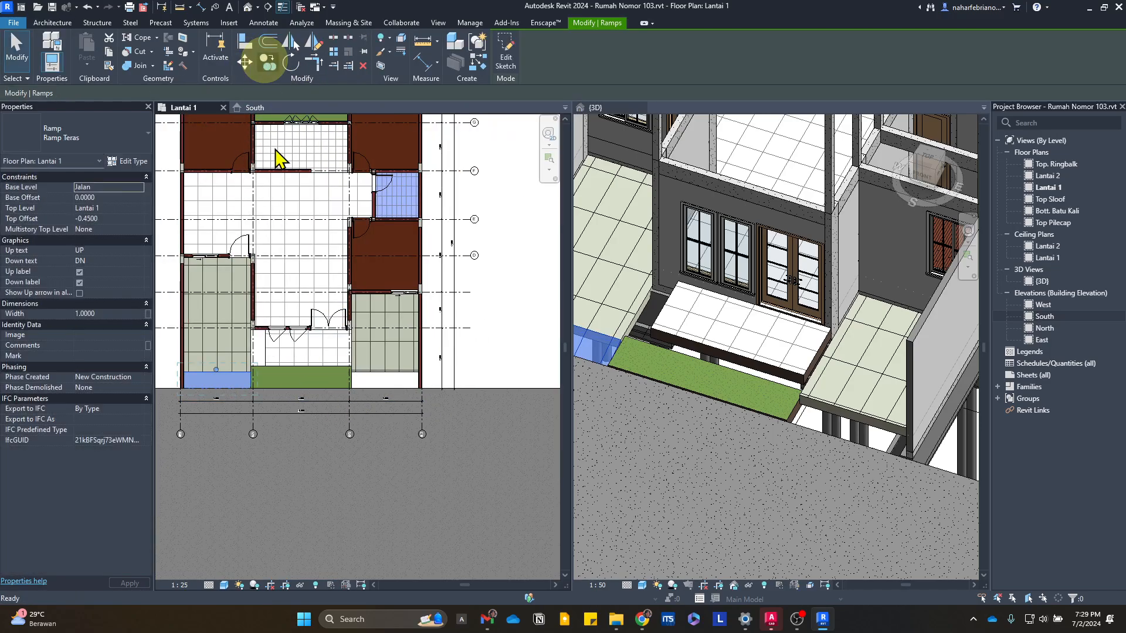
{"action": "scroll", "coordinate": [252, 393], "scroll_direction": "up", "scroll_amount": 2}
{"action": "scroll", "coordinate": [249, 384], "scroll_direction": "up", "scroll_amount": 3}
{"action": "left_click", "coordinate": [251, 340]}
{"action": "scroll", "coordinate": [323, 380], "scroll_direction": "down", "scroll_amount": 2}
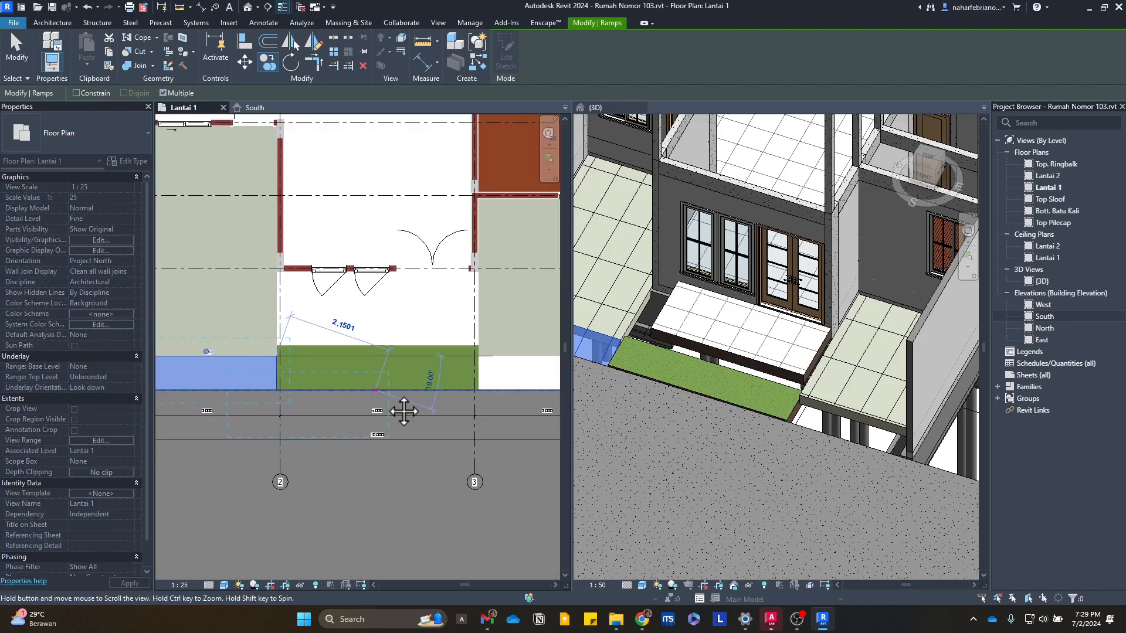
{"action": "middle_click_drag", "start_coordinate": [404, 414], "coordinate": [184, 420]}
{"action": "left_click", "coordinate": [391, 361]}
{"action": "key", "text": "Escape"}
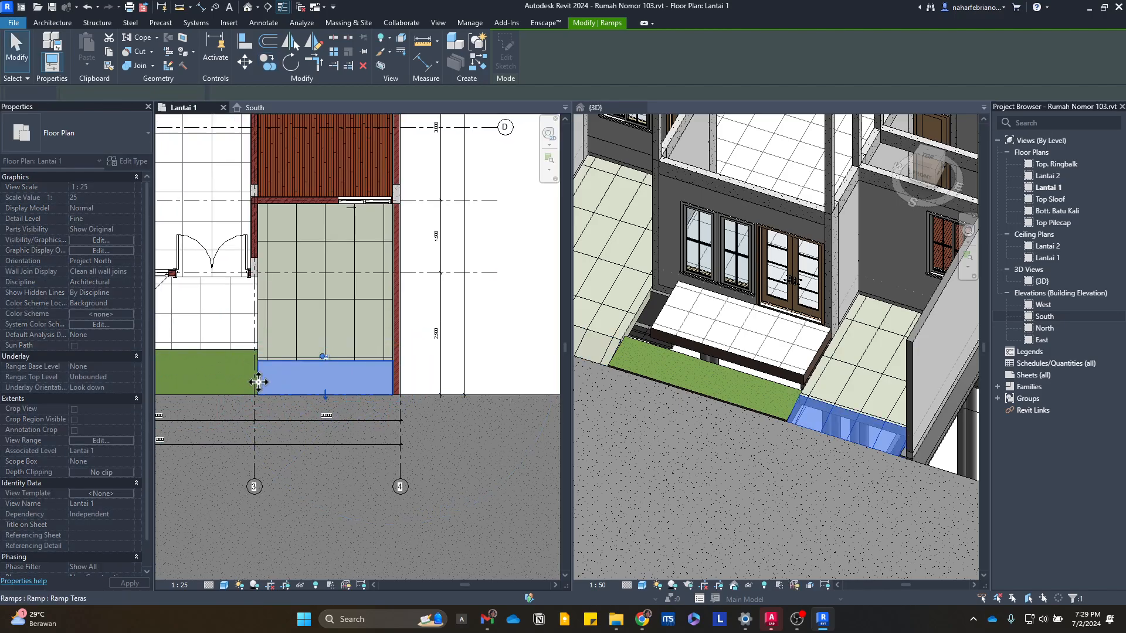
- Inspect the copied Ramp Teras ramp, both carport fronts and the raised terrace in the 3D view
{"action": "scroll", "coordinate": [255, 381], "scroll_direction": "up", "scroll_amount": 1}
{"action": "scroll", "coordinate": [795, 409], "scroll_direction": "up", "scroll_amount": 3}
{"action": "scroll", "coordinate": [863, 419], "scroll_direction": "up", "scroll_amount": 2}
{"action": "key", "text": "Escape"}
{"action": "scroll", "coordinate": [769, 416], "scroll_direction": "down", "scroll_amount": 3}
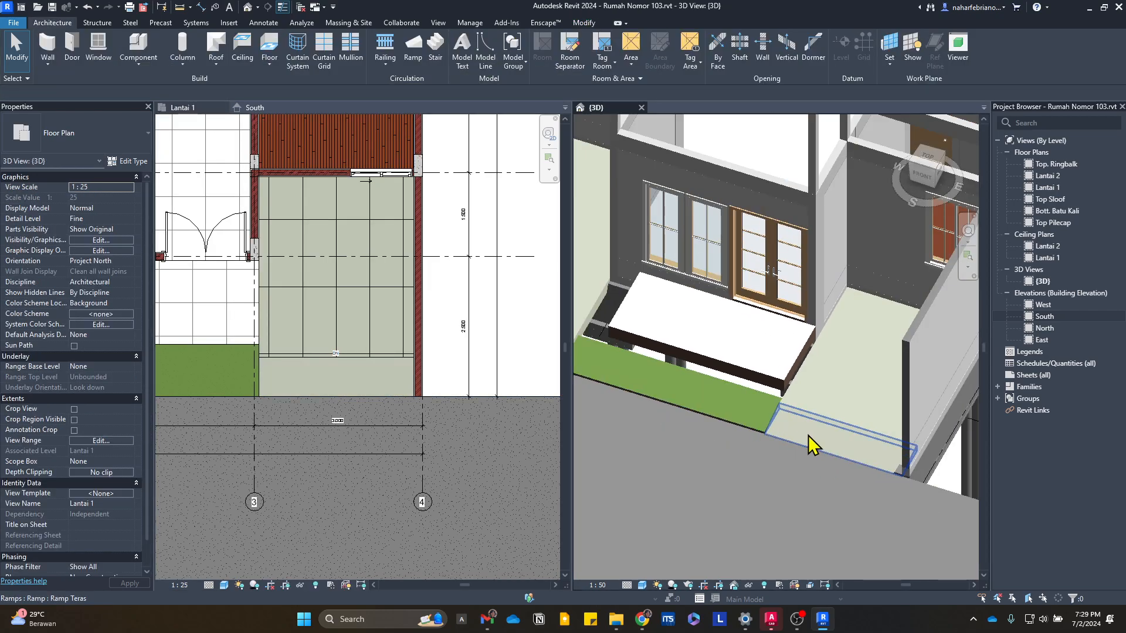
{"action": "middle_click_drag", "start_coordinate": [842, 495], "coordinate": [933, 317], "text": "shift"}
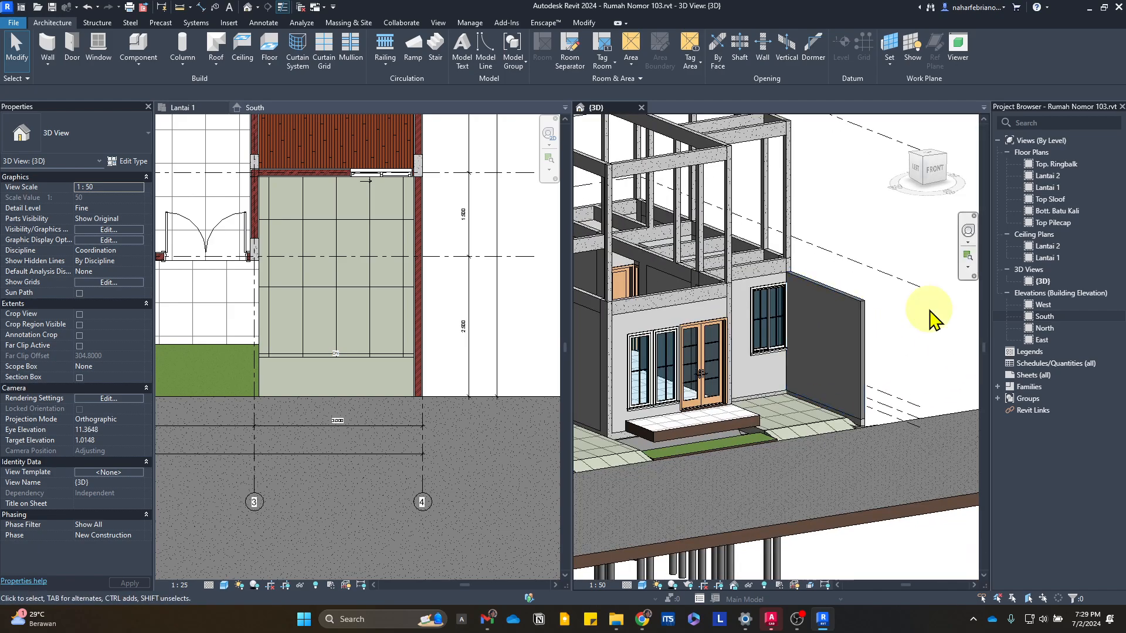
{"action": "scroll", "coordinate": [817, 428], "scroll_direction": "up", "scroll_amount": 1}
{"action": "middle_click_drag", "start_coordinate": [817, 442], "coordinate": [761, 423], "text": "shift"}
{"action": "scroll", "coordinate": [761, 424], "scroll_direction": "up", "scroll_amount": 1}
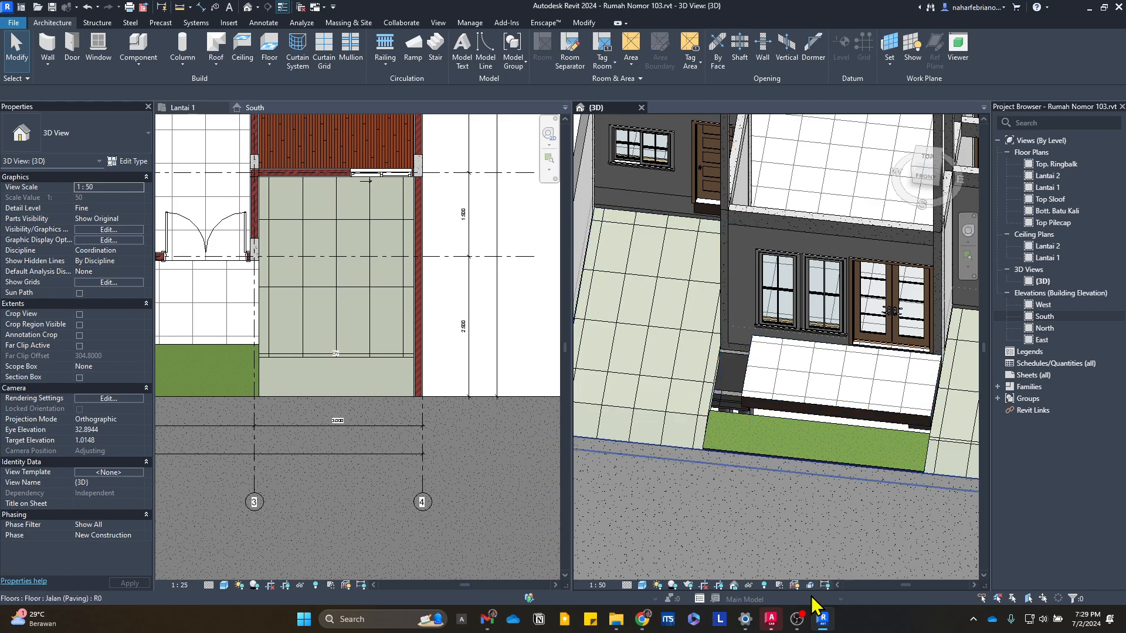
{"action": "left_click", "coordinate": [797, 619]}
{"action": "left_click", "coordinate": [797, 610]}
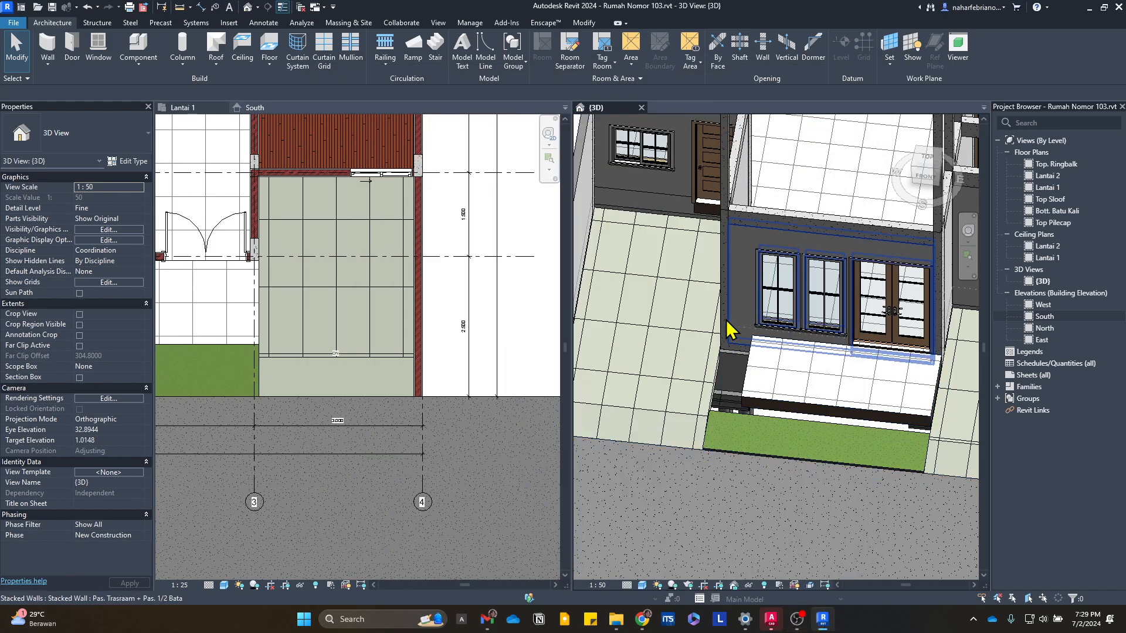
{"action": "scroll", "coordinate": [727, 327], "scroll_direction": "up", "scroll_amount": 4}
{"action": "scroll", "coordinate": [380, 361], "scroll_direction": "down", "scroll_amount": 1}
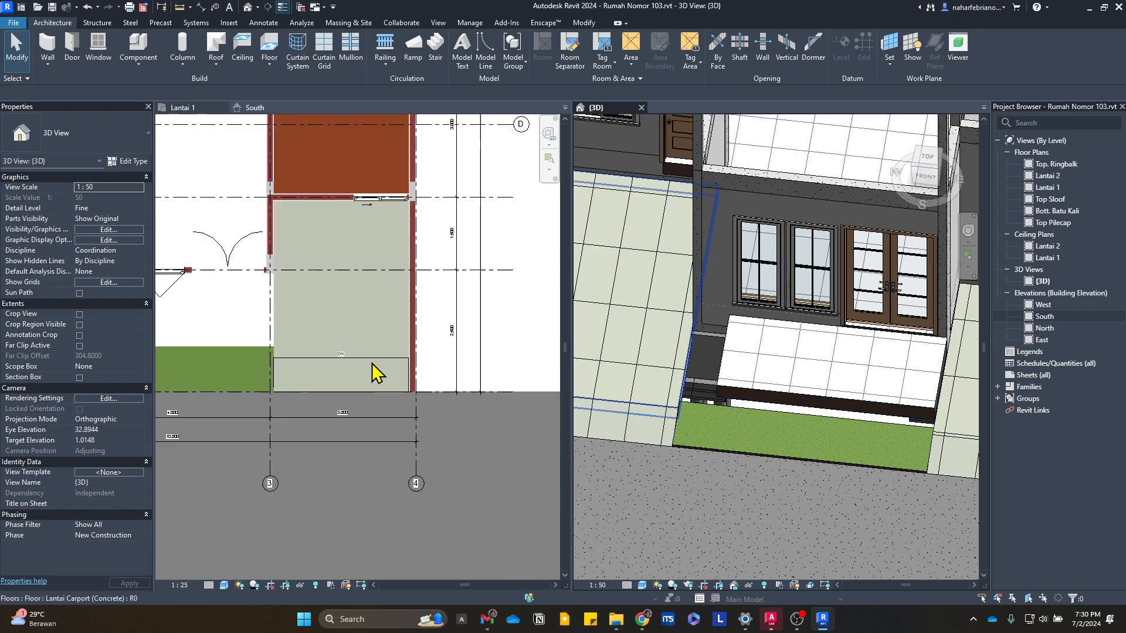
{"action": "middle_click_drag", "start_coordinate": [241, 326], "coordinate": [464, 379]}
{"action": "scroll", "coordinate": [288, 348], "scroll_direction": "down", "scroll_amount": 2}
{"action": "scroll", "coordinate": [463, 379], "scroll_direction": "up", "scroll_amount": 1}
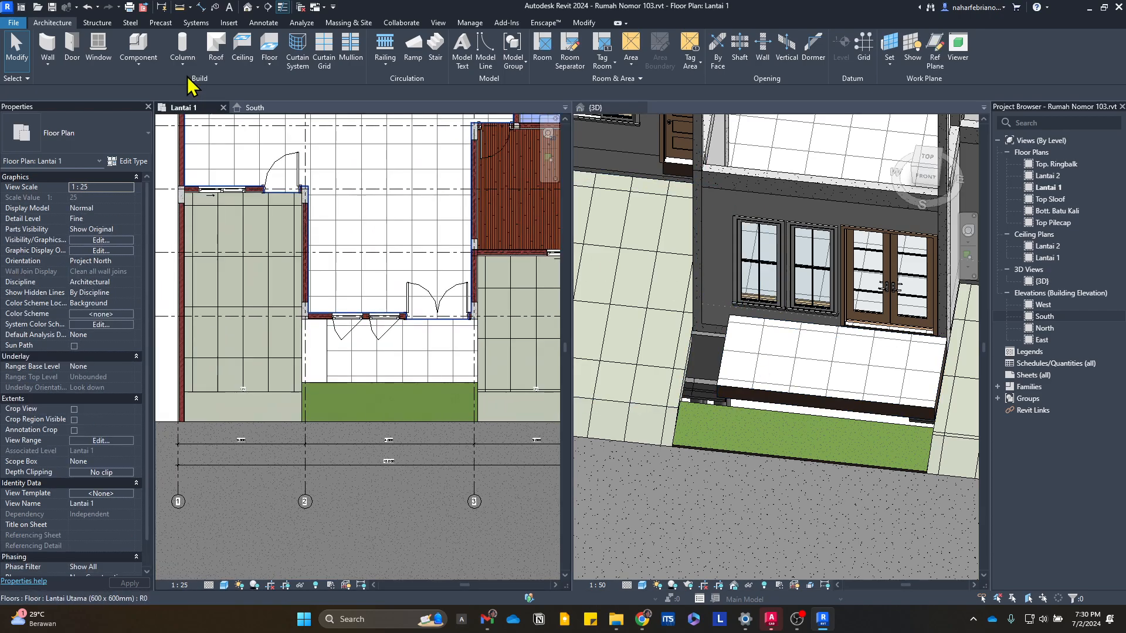
{"action": "left_click", "coordinate": [436, 47]}
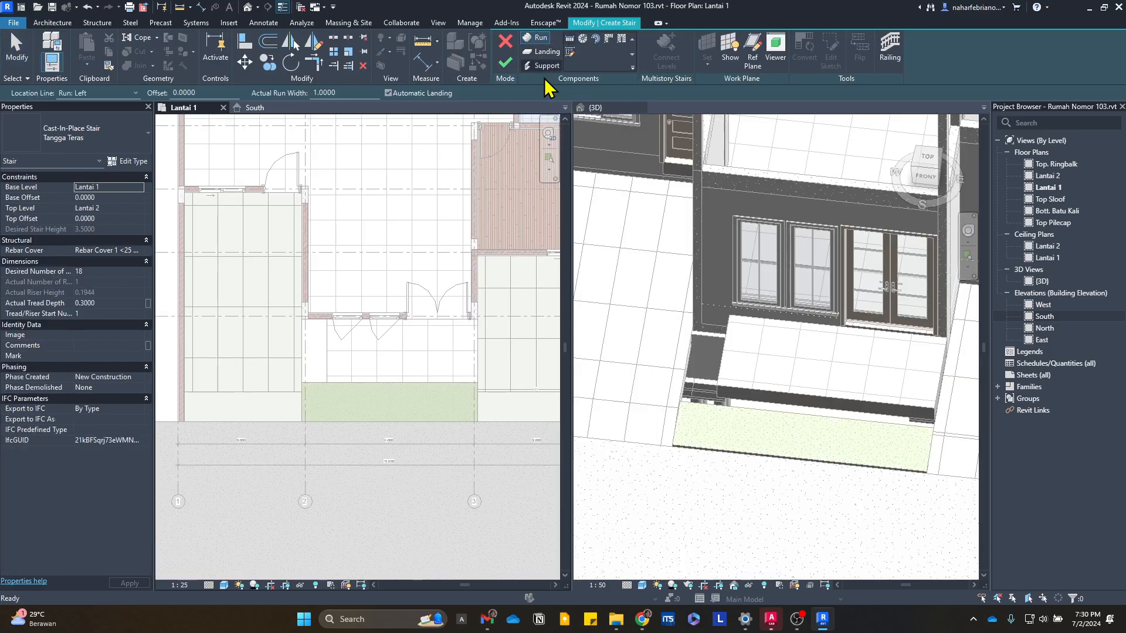
{"action": "scroll", "coordinate": [309, 327], "scroll_direction": "up", "scroll_amount": 2}
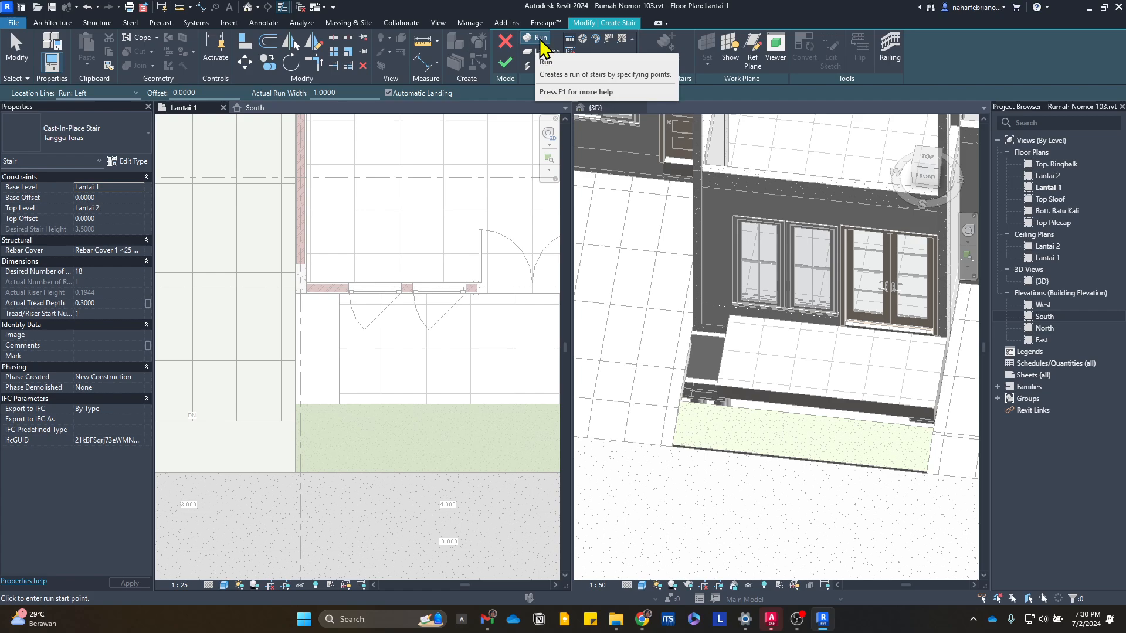
{"action": "left_click", "coordinate": [570, 52]}
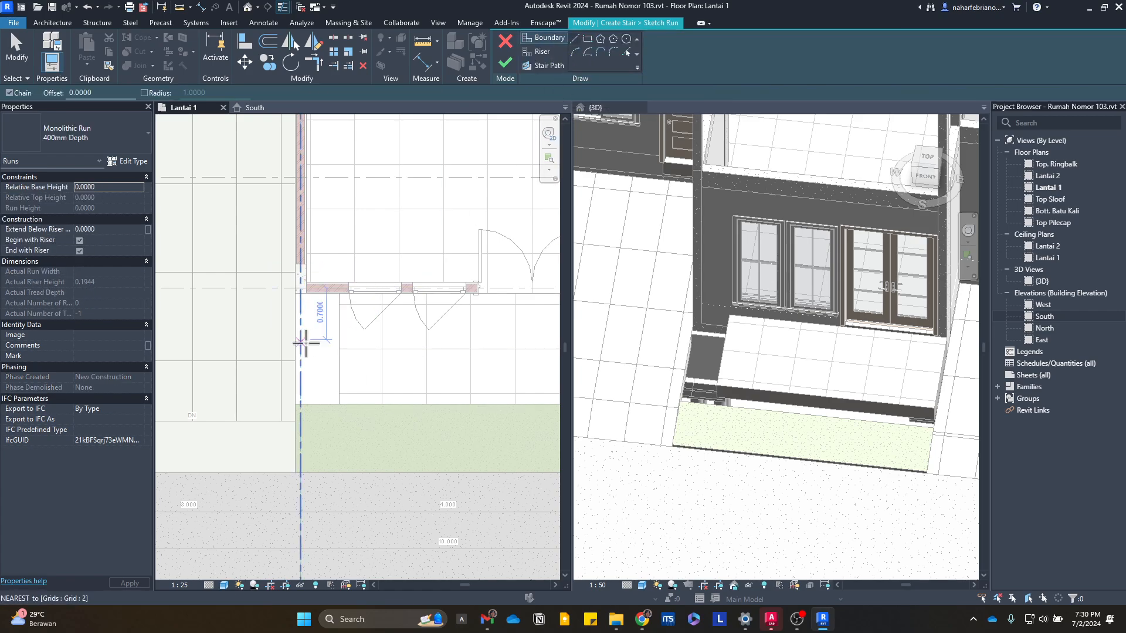
{"action": "scroll", "coordinate": [302, 337], "scroll_direction": "up", "scroll_amount": 3}
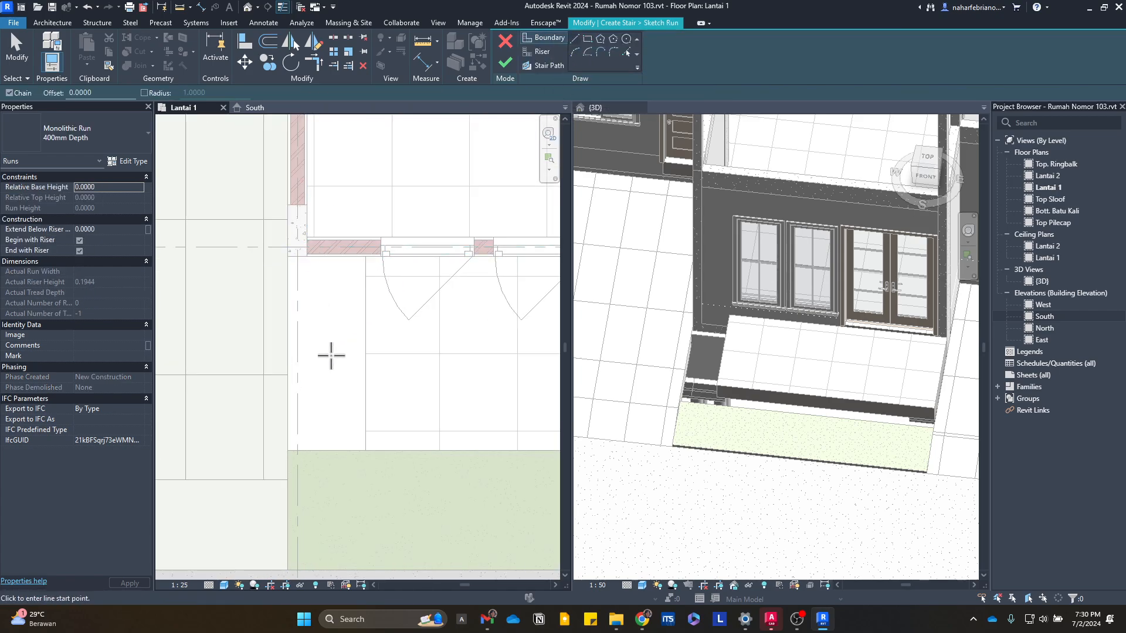
{"action": "left_click", "coordinate": [533, 49]}
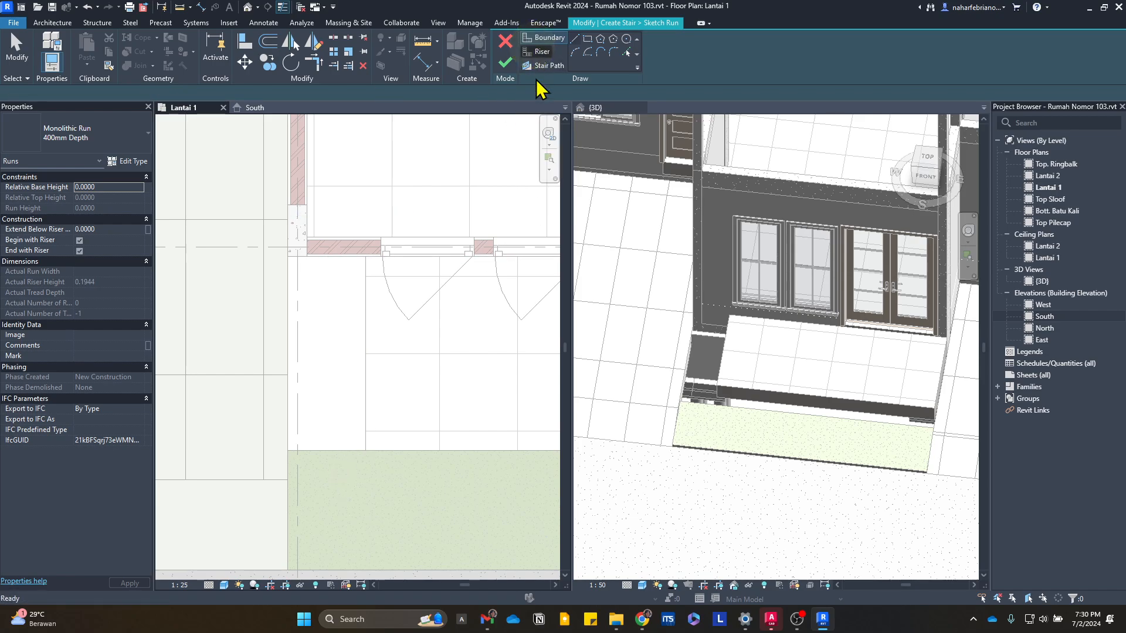
{"action": "left_click", "coordinate": [538, 37]}
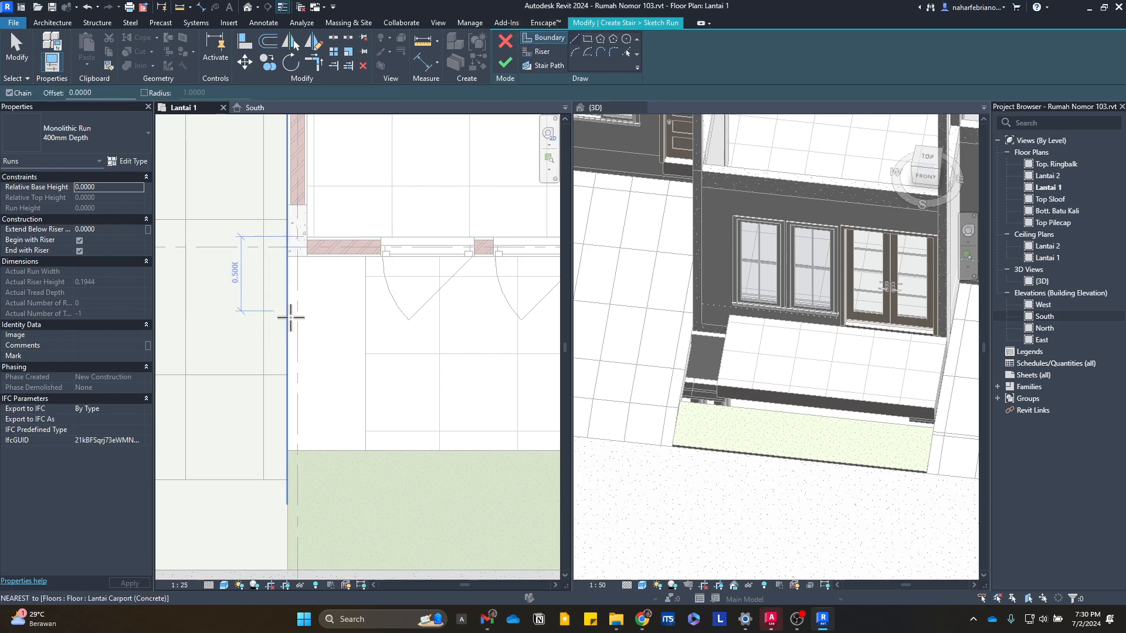
{"action": "scroll", "coordinate": [289, 315], "scroll_direction": "up", "scroll_amount": 2}
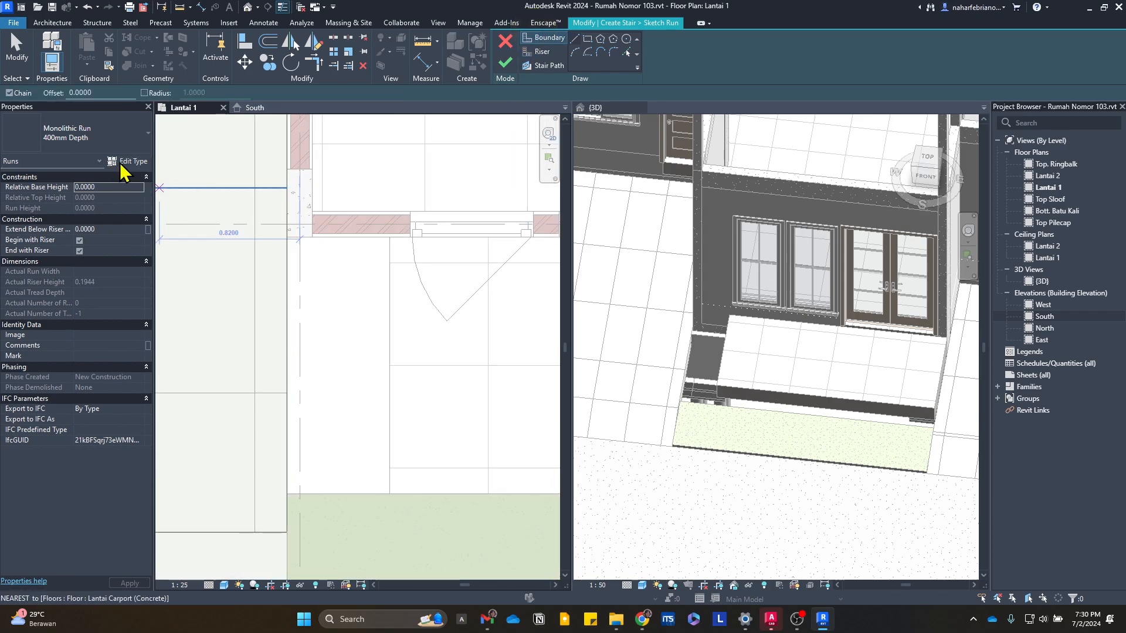
{"action": "left_click", "coordinate": [120, 162]}
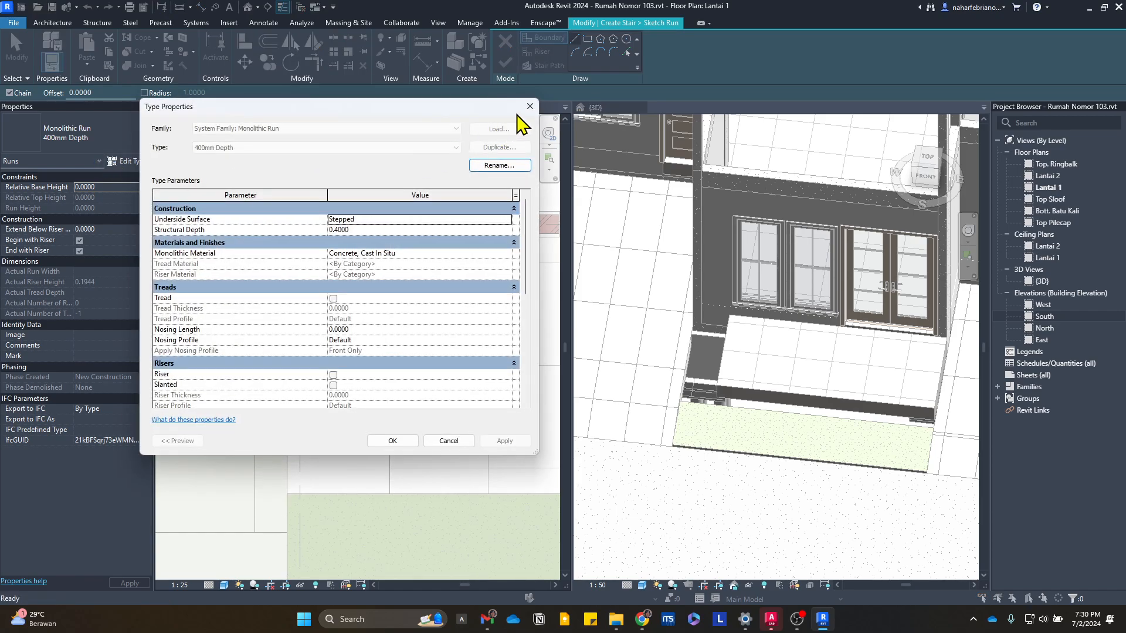
{"action": "left_click", "coordinate": [530, 106]}
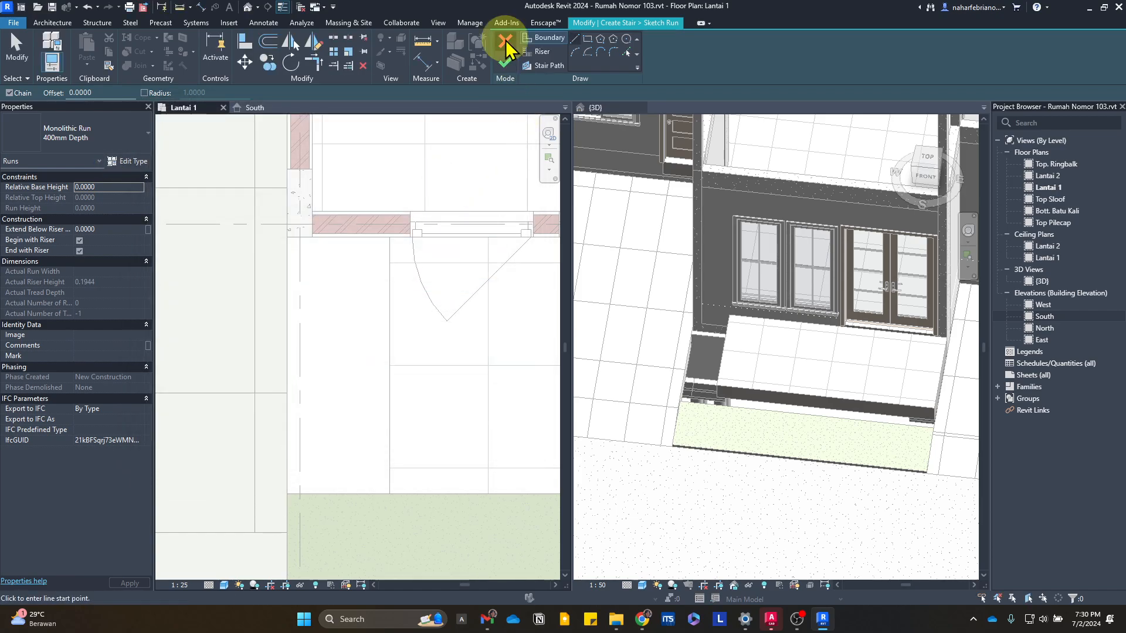
{"action": "left_click", "coordinate": [505, 62]}
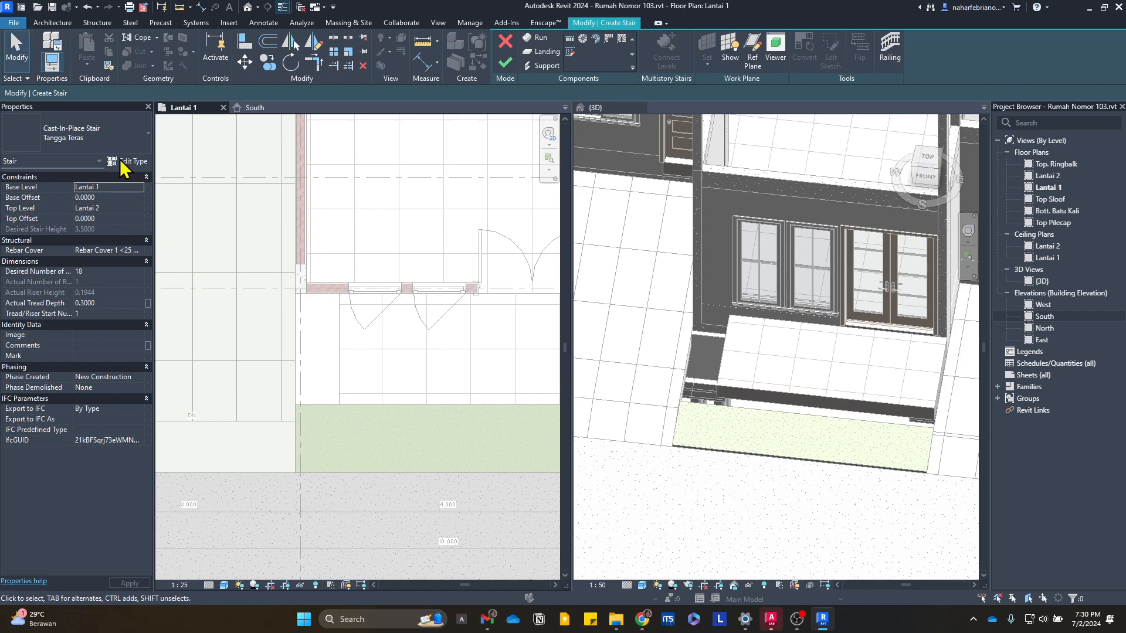
- Review the type properties of the Tangga Teras cast-in-place stair, and leave the stair command without creating a stair
{"action": "left_click", "coordinate": [126, 161]}
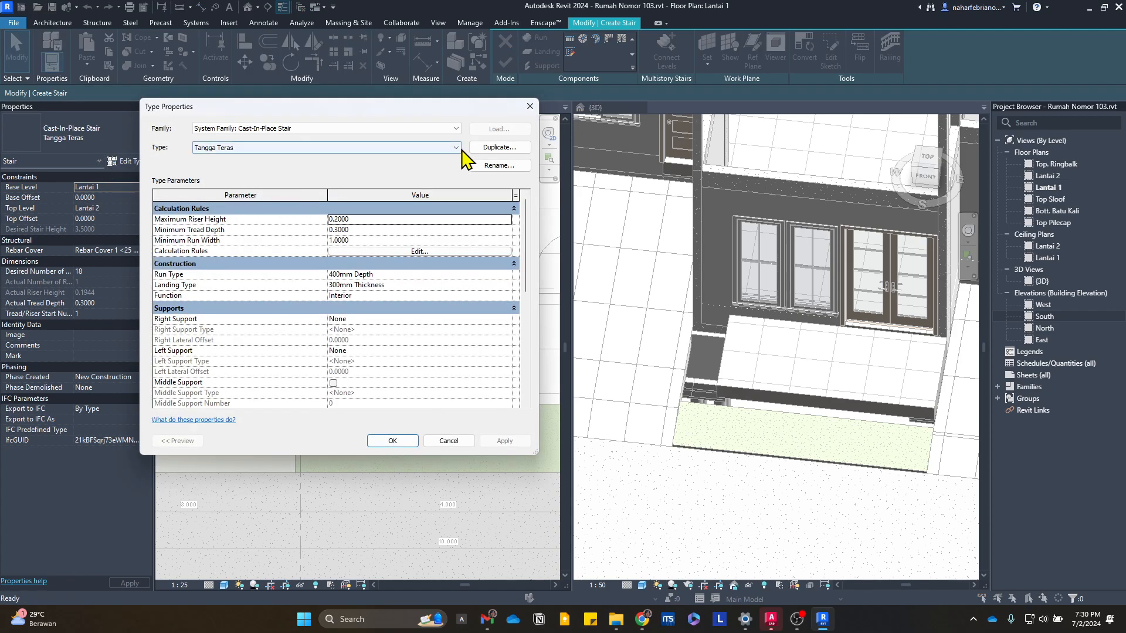
{"action": "left_click", "coordinate": [457, 148]}
{"action": "left_click", "coordinate": [443, 156]}
{"action": "key", "text": "Escape"}
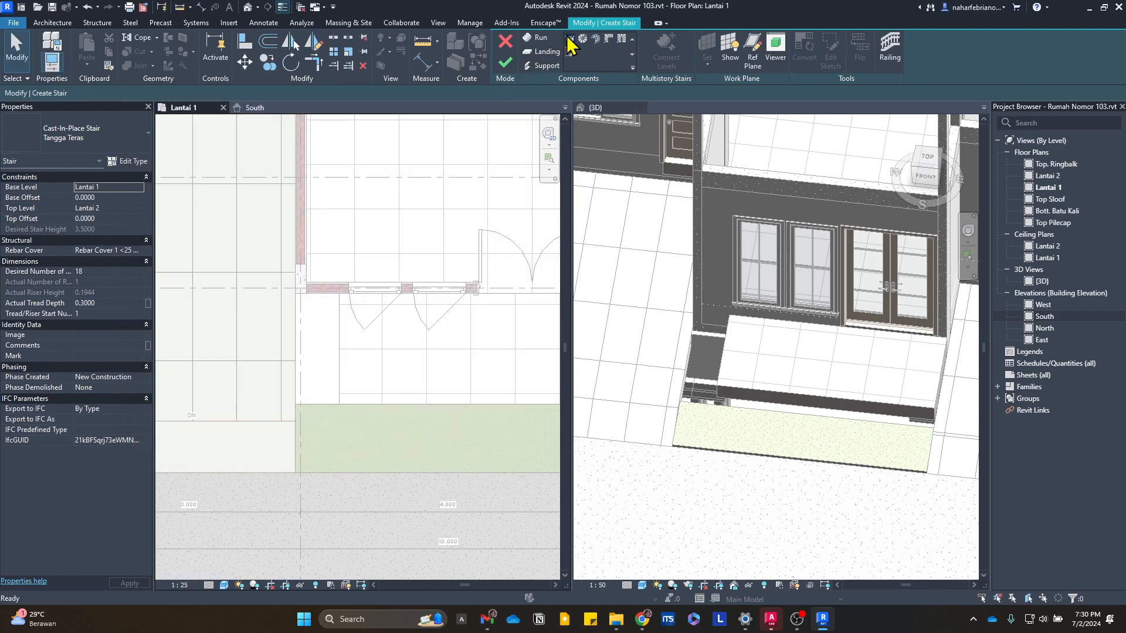
{"action": "left_click", "coordinate": [505, 62]}
- Purge only the unused 400mm Depth monolithic run type from the project's stair families
{"action": "left_click", "coordinate": [470, 22]}
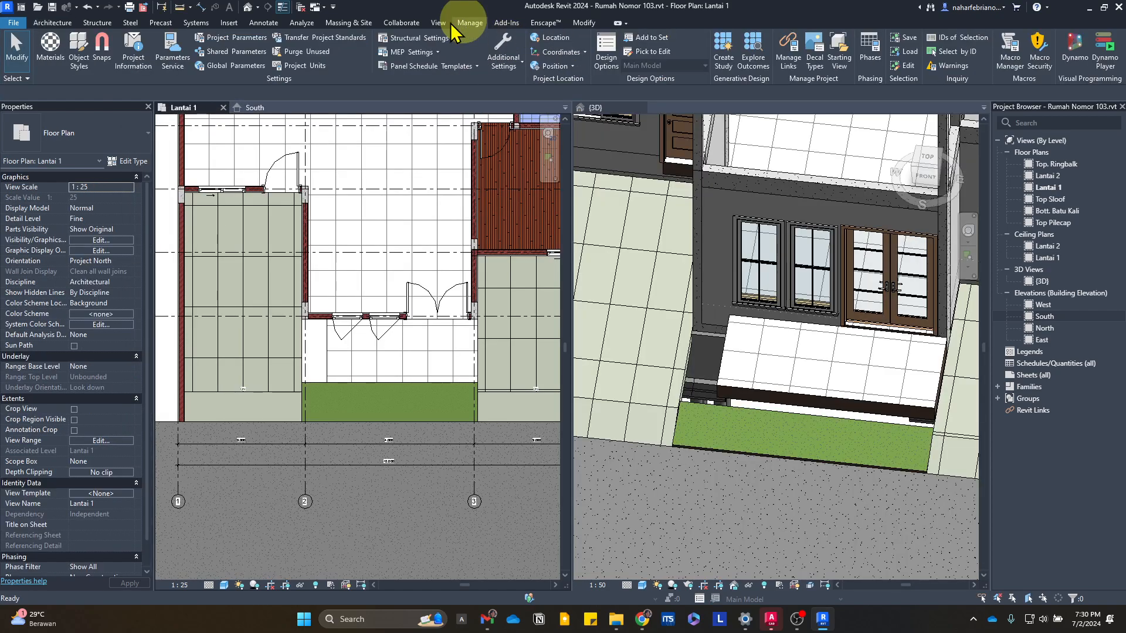
{"action": "left_click", "coordinate": [305, 53]}
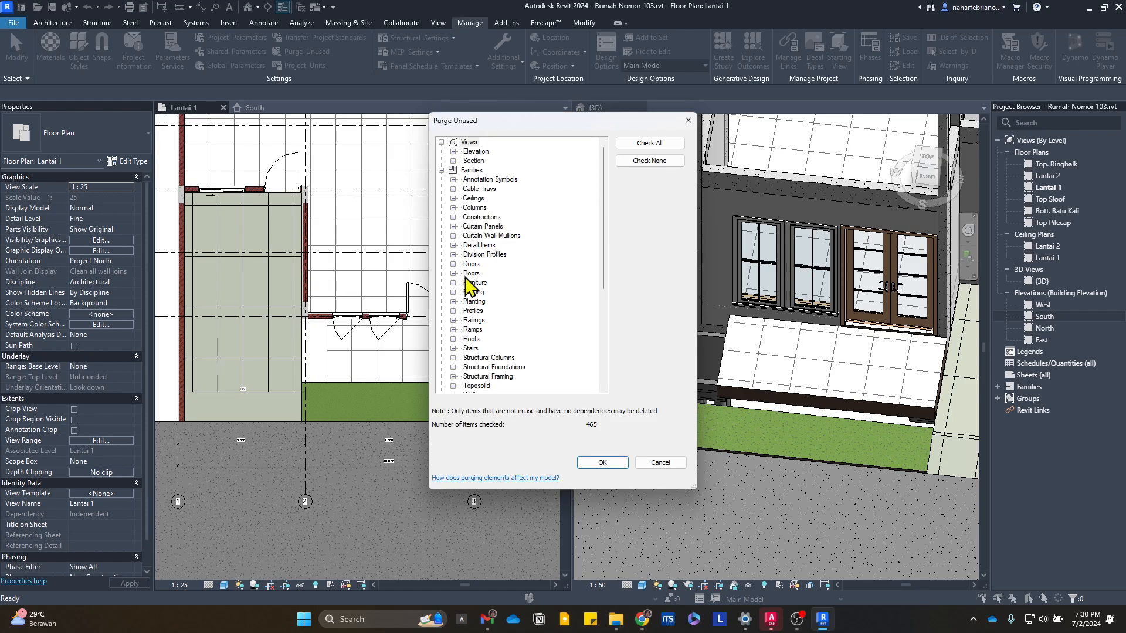
{"action": "scroll", "coordinate": [472, 293], "scroll_direction": "down", "scroll_amount": 1}
{"action": "left_click", "coordinate": [454, 339]}
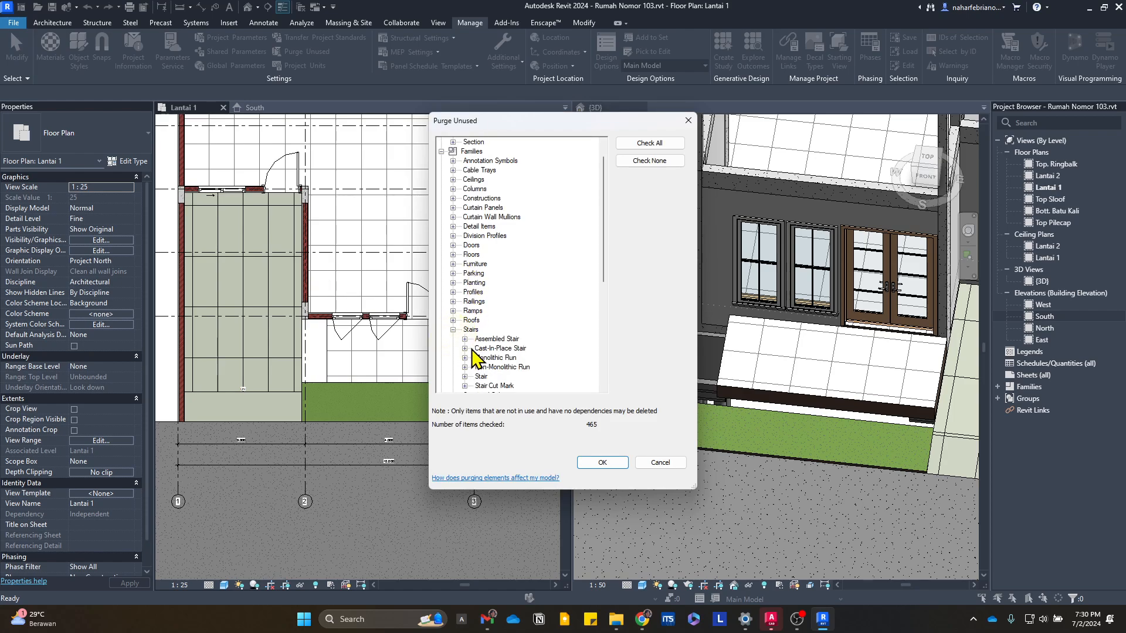
{"action": "left_click", "coordinate": [465, 357]}
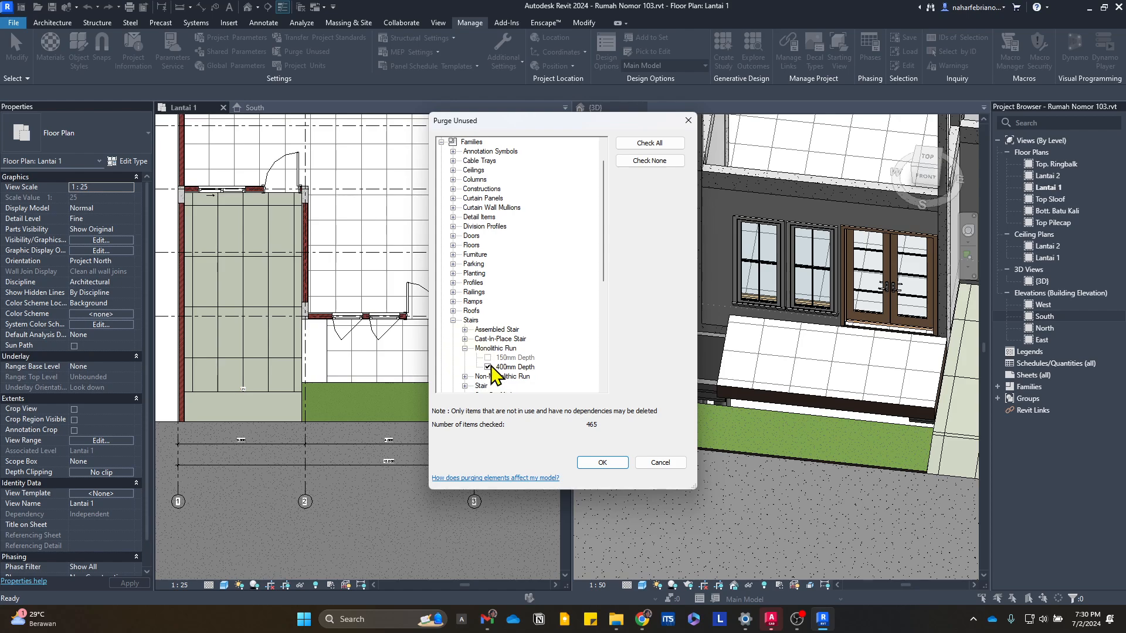
{"action": "left_click", "coordinate": [651, 162]}
{"action": "left_click", "coordinate": [488, 368]}
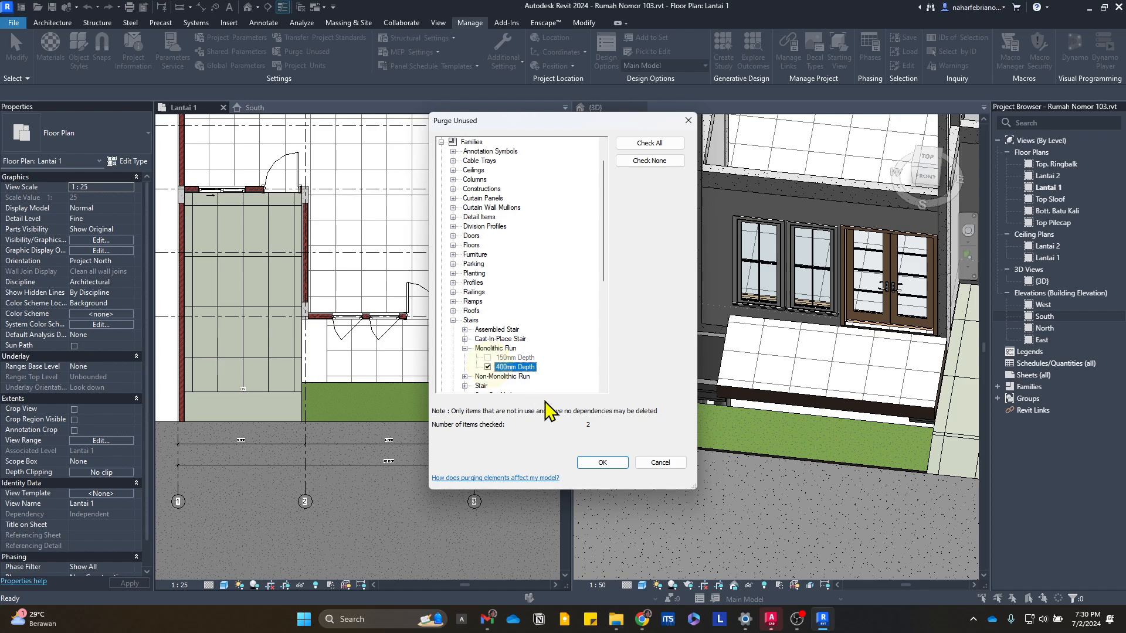
{"action": "left_click", "coordinate": [602, 462]}
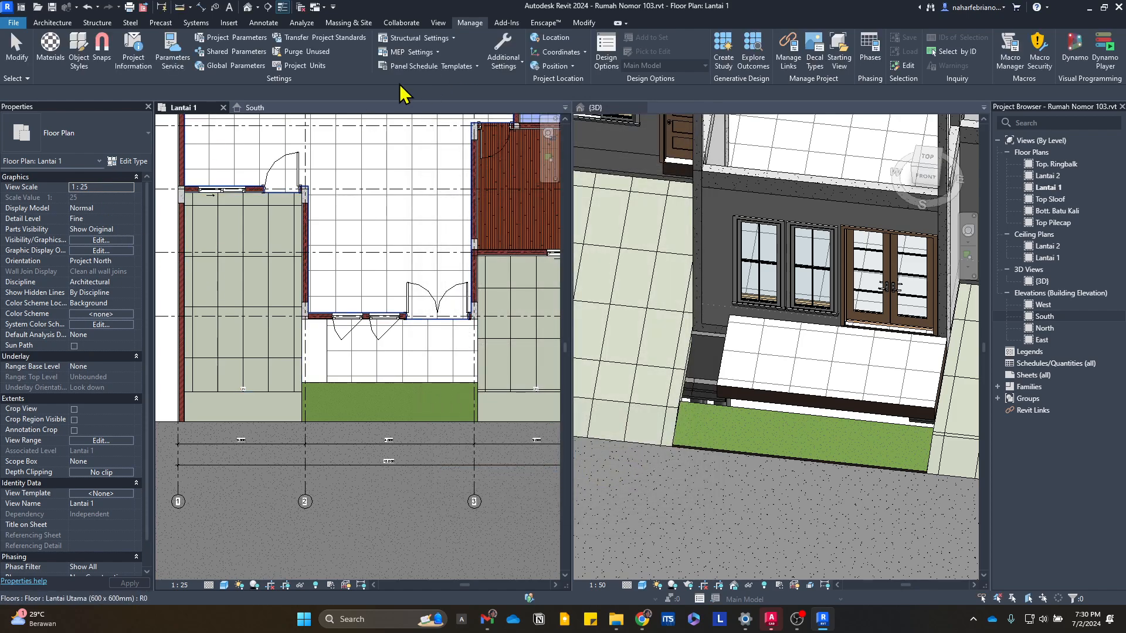
- Check which stair types the project still lists as unused, including the Non-Monolithic Run types, without purging anything
{"action": "left_click", "coordinate": [301, 52]}
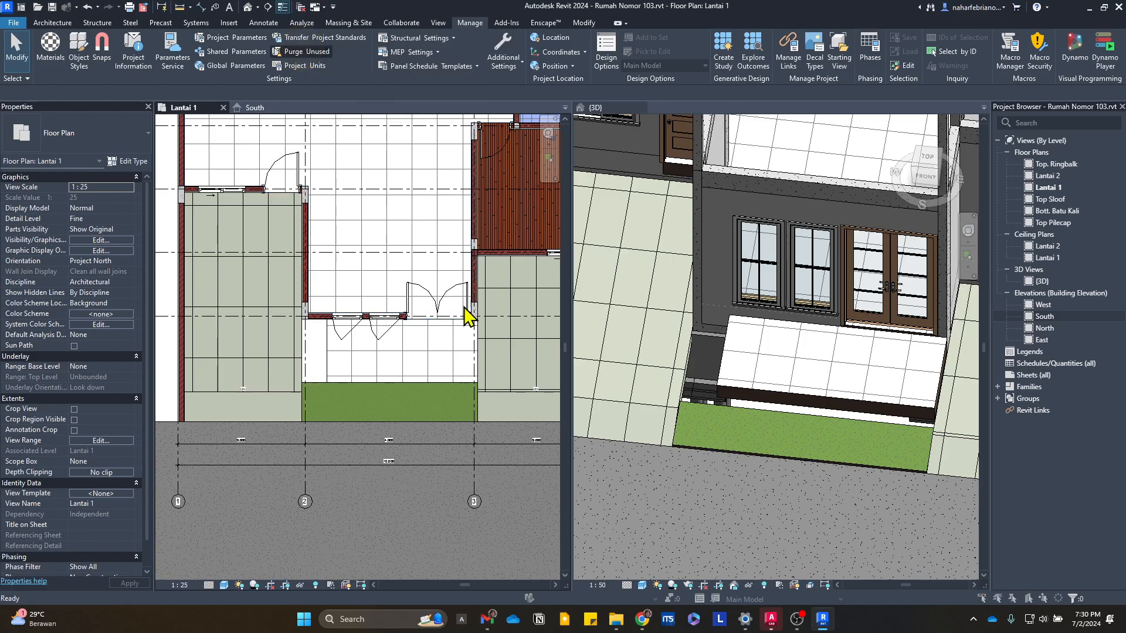
{"action": "scroll", "coordinate": [460, 328], "scroll_direction": "down", "scroll_amount": 2}
{"action": "left_click", "coordinate": [452, 302]}
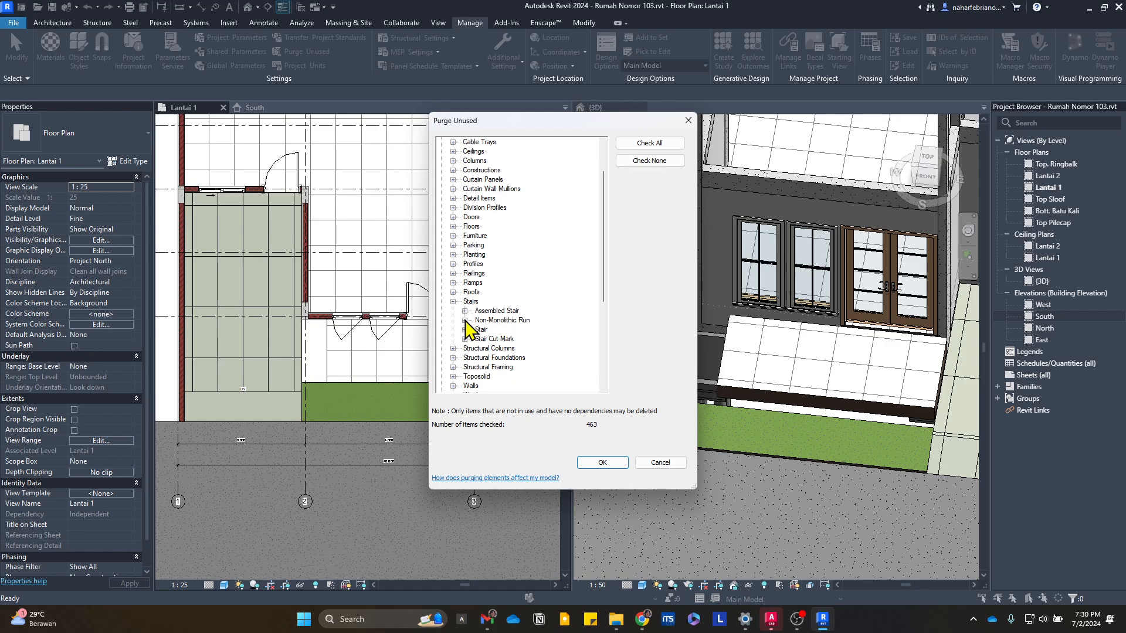
{"action": "left_click", "coordinate": [464, 320]}
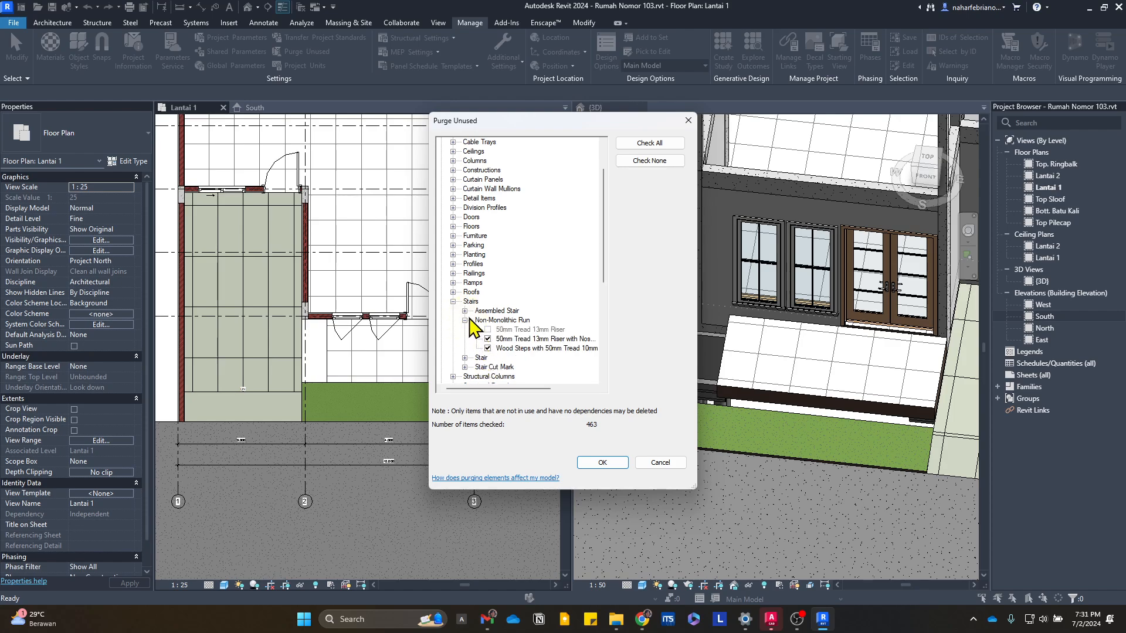
{"action": "scroll", "coordinate": [473, 328], "scroll_direction": "down", "scroll_amount": 1}
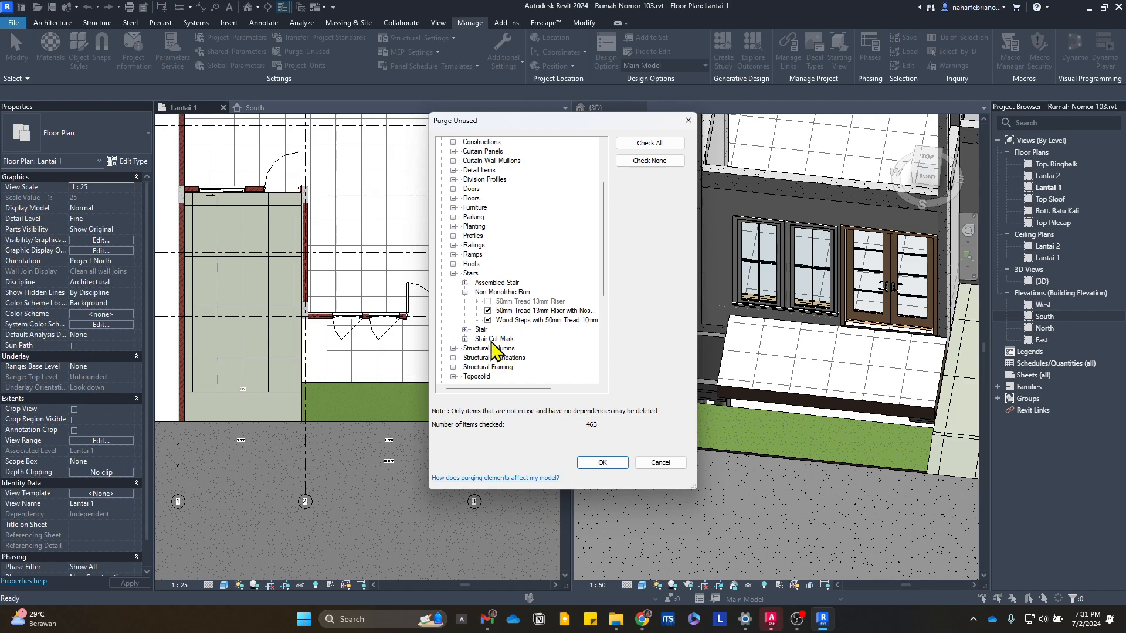
{"action": "key", "text": "Escape"}
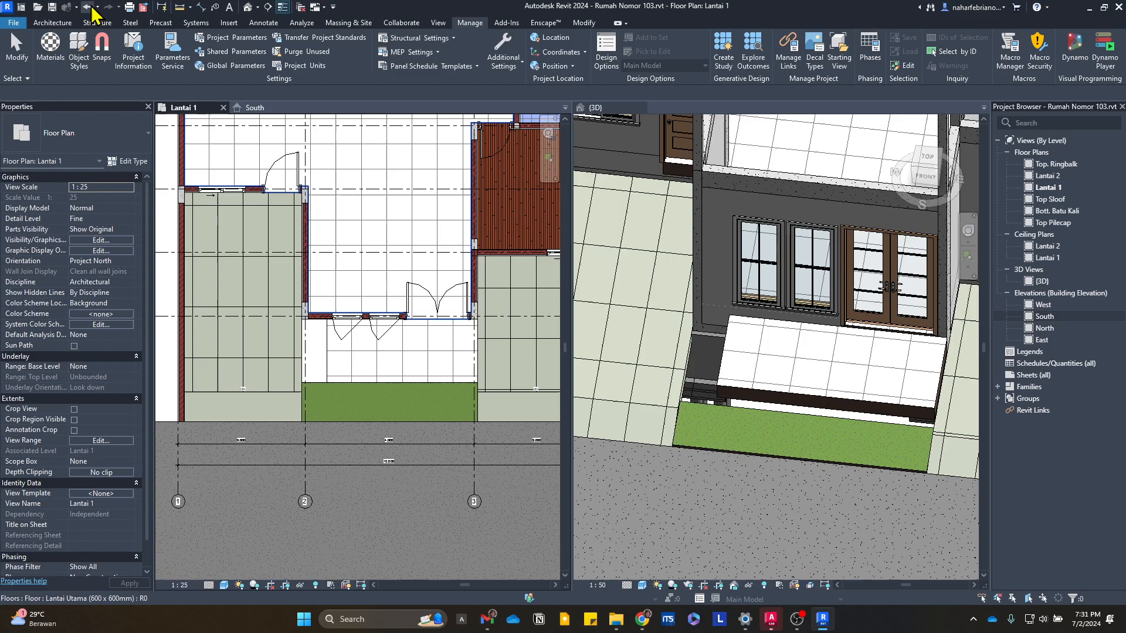
- Check the Monolithic Run types in the project's list of unused stair families, without purging anything
{"action": "left_click", "coordinate": [302, 51]}
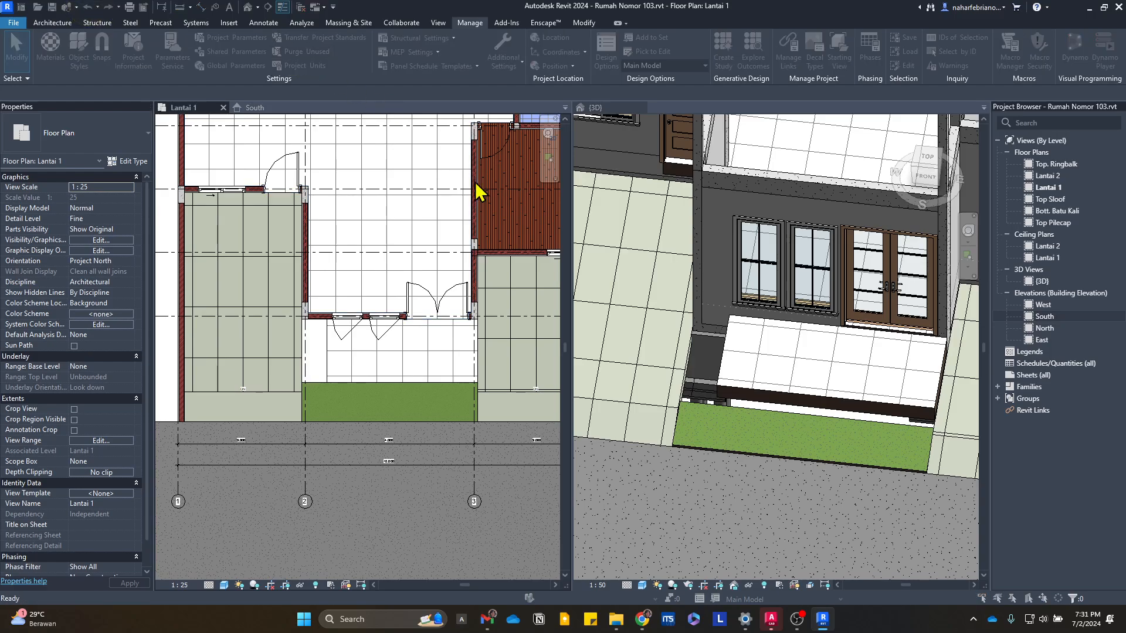
{"action": "left_click", "coordinate": [453, 311]}
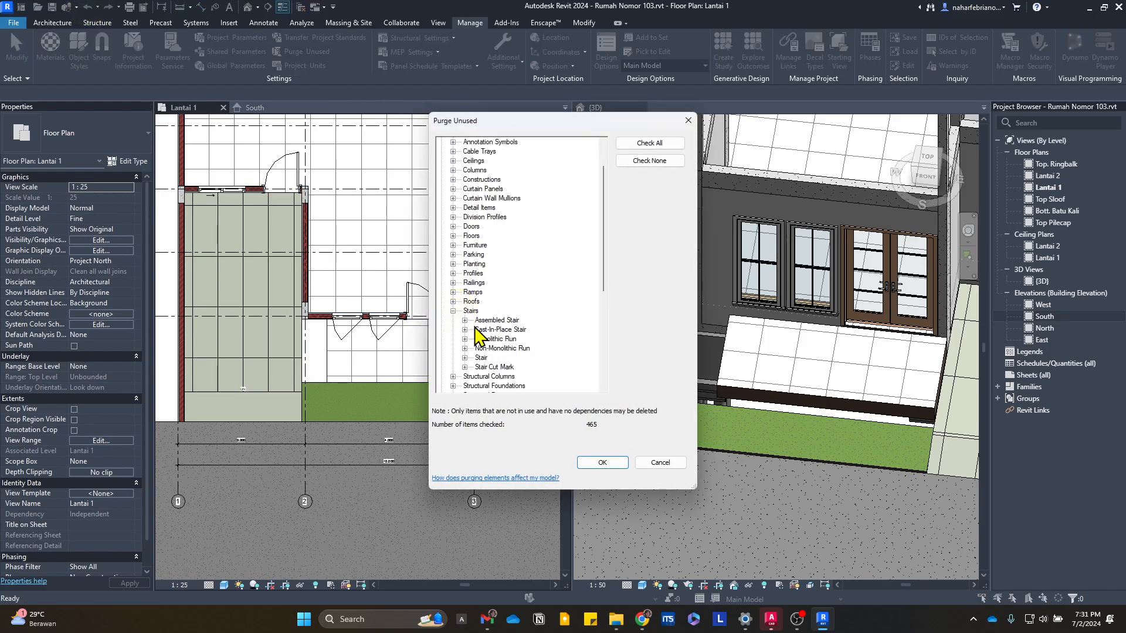
{"action": "left_click", "coordinate": [465, 339]}
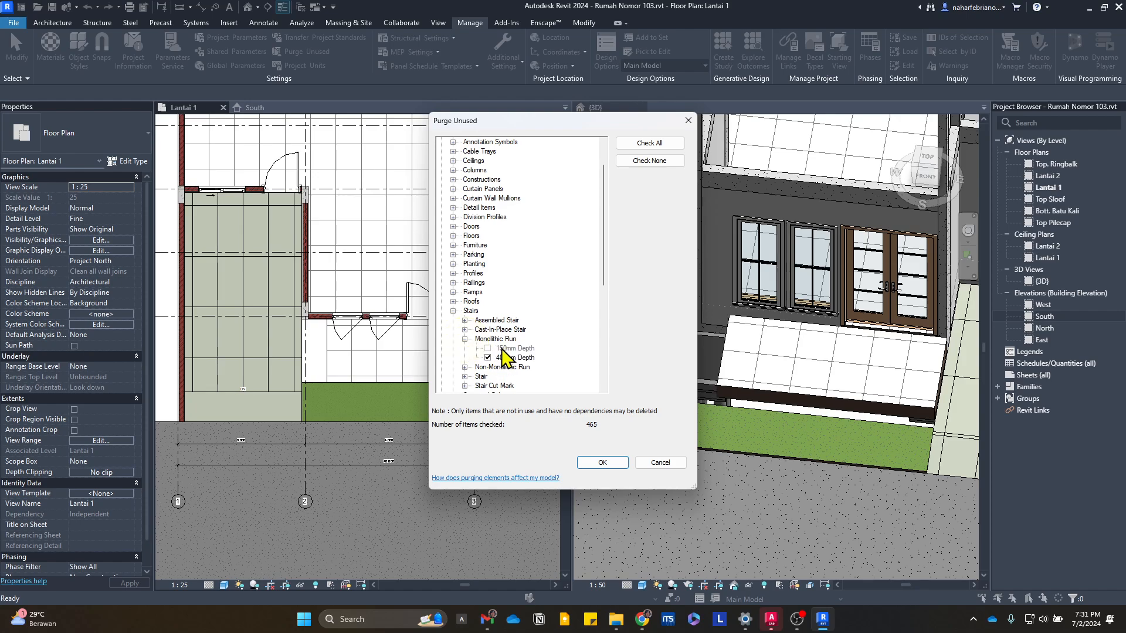
{"action": "key", "text": "Escape"}
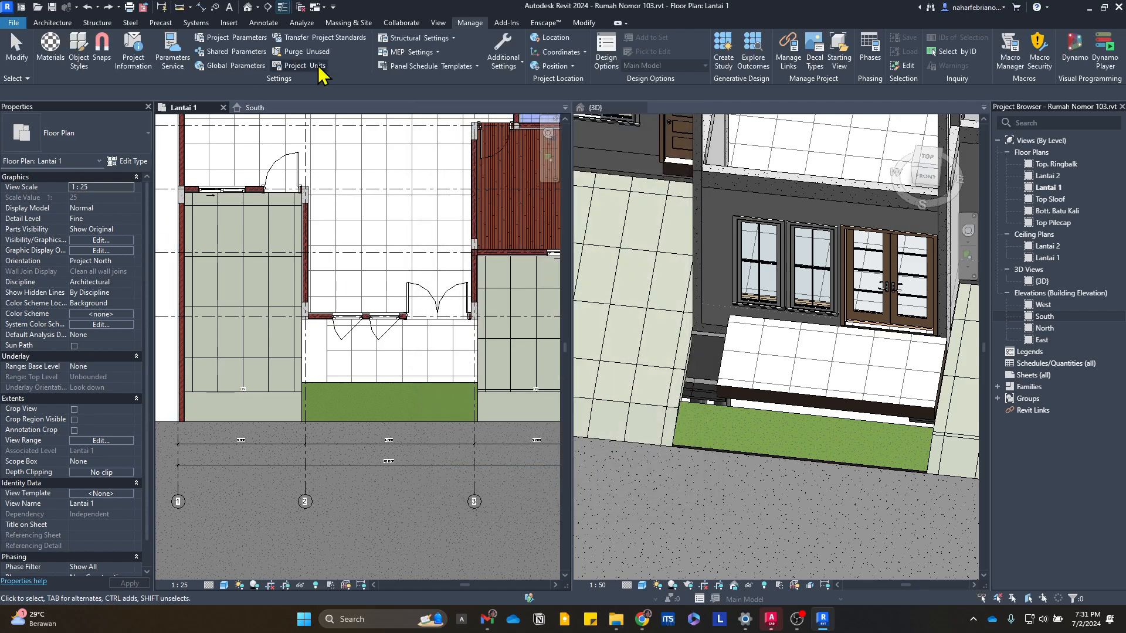
- Check the available stair types for the cast-in-place Tangga Teras type, and leave the stair command without creating a stair
{"action": "left_click", "coordinate": [51, 22]}
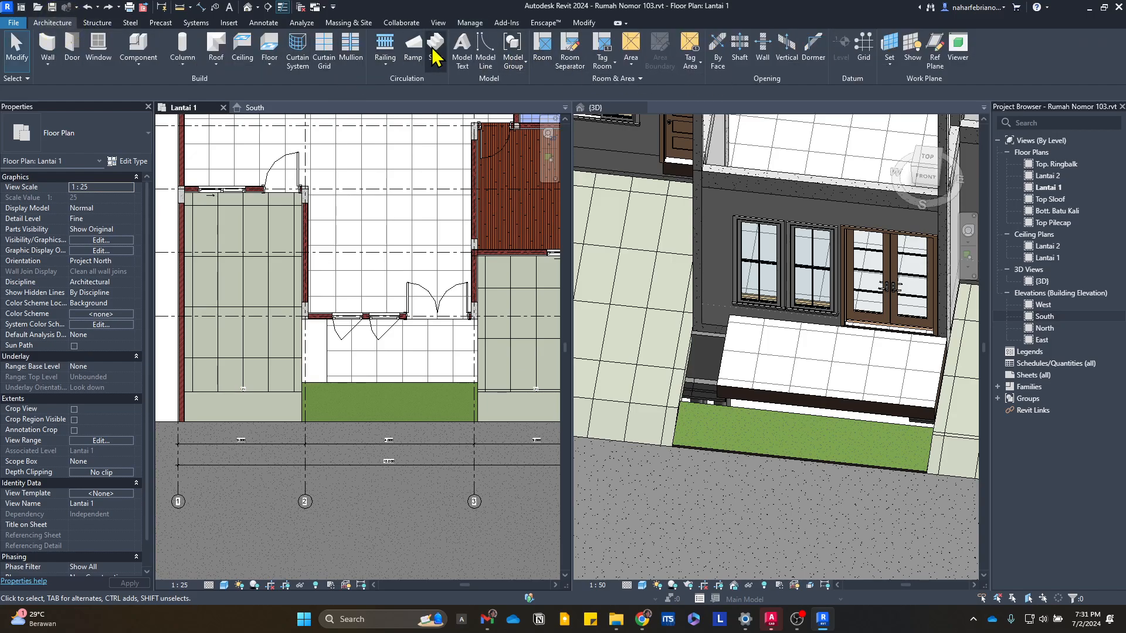
{"action": "left_click", "coordinate": [437, 51]}
{"action": "left_click", "coordinate": [124, 143]}
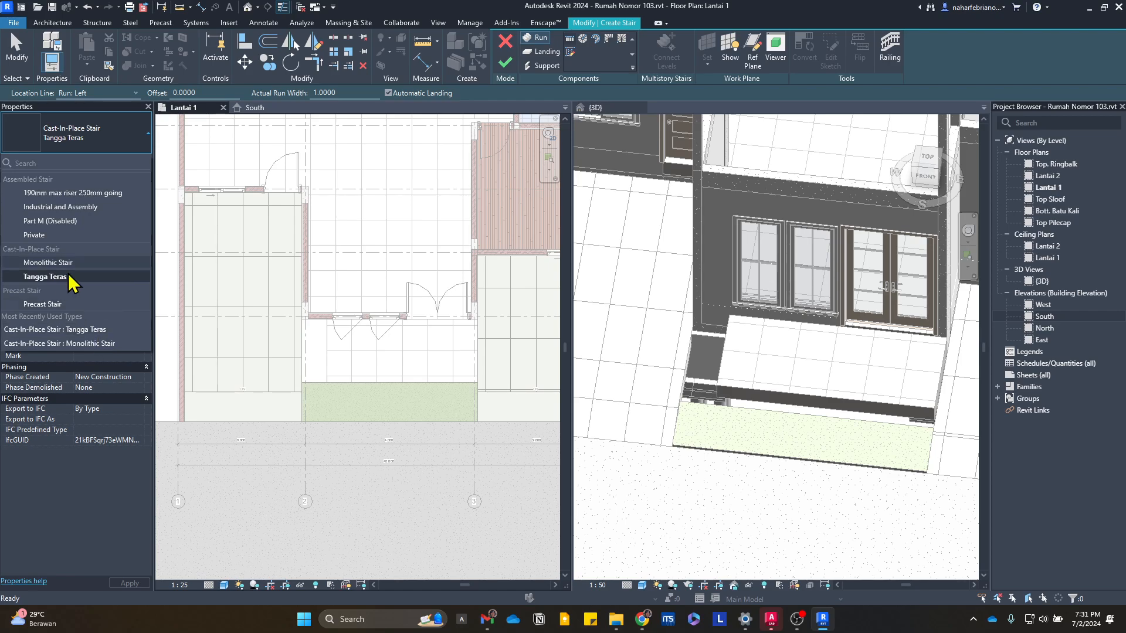
{"action": "left_click", "coordinate": [46, 276]}
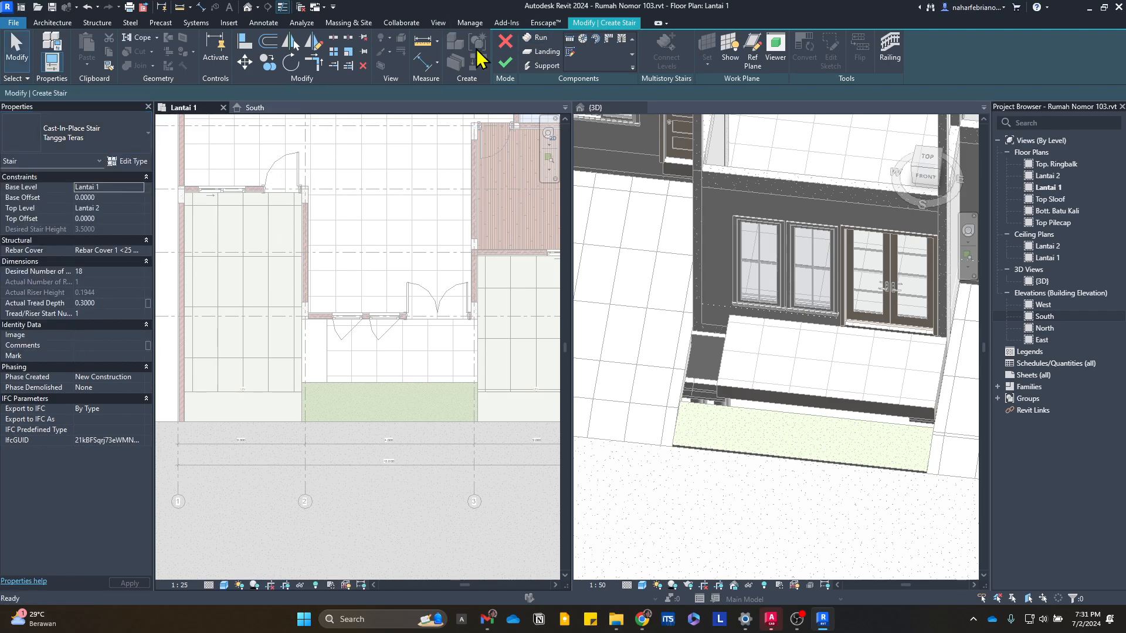
{"action": "left_click", "coordinate": [503, 58]}
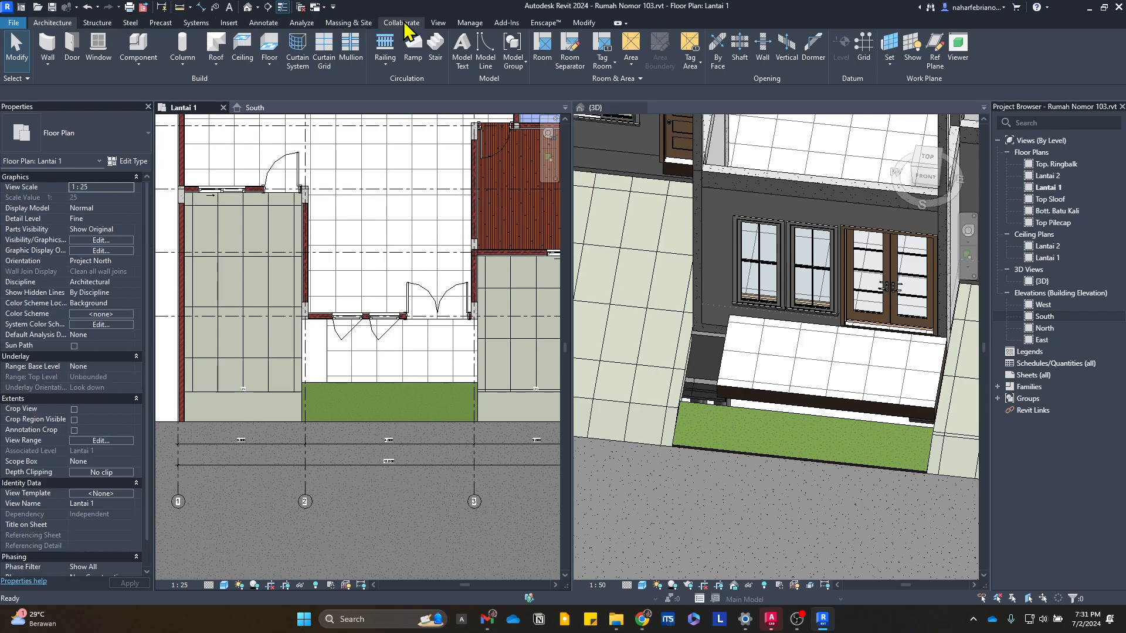
- Purge only the unused Tangga Teras cast-in-place stair type from the project's stair families
{"action": "left_click", "coordinate": [470, 23]}
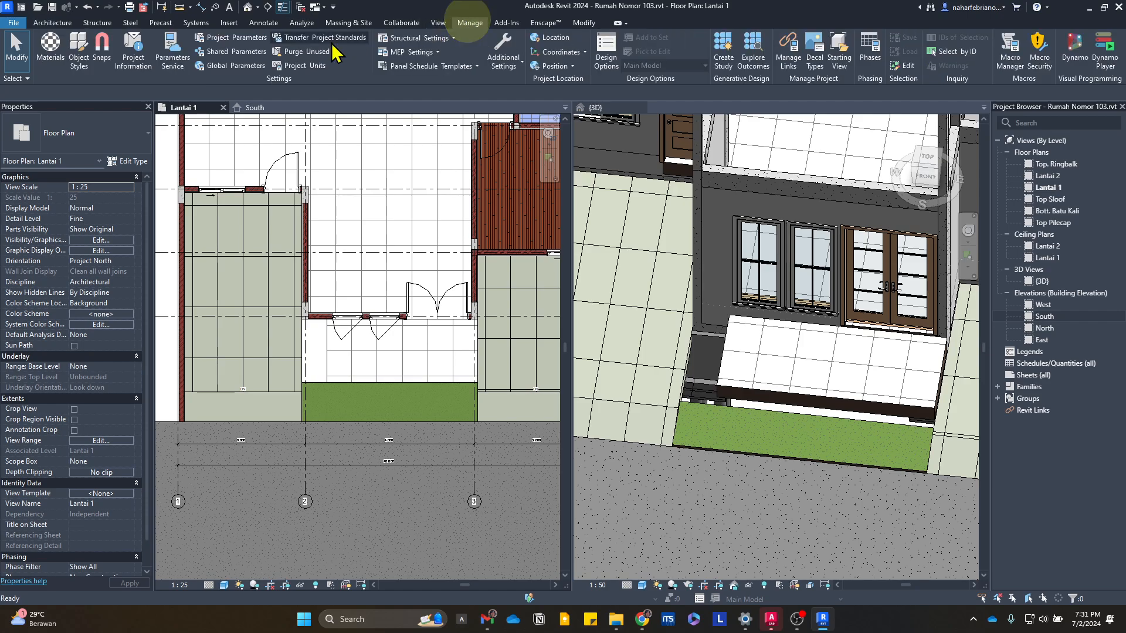
{"action": "left_click", "coordinate": [306, 52]}
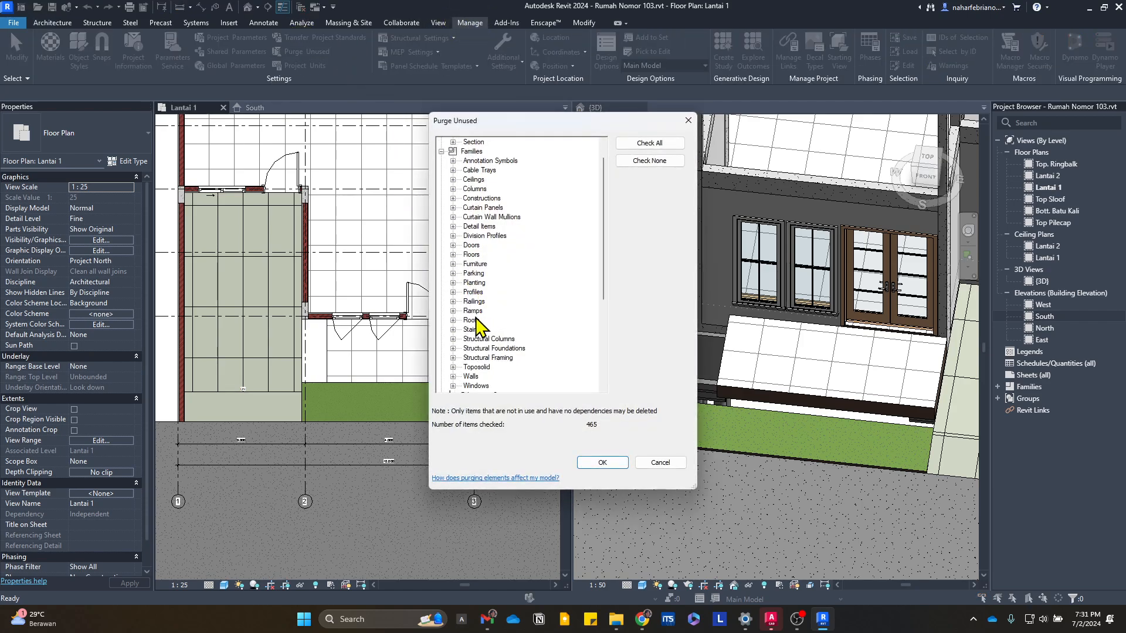
{"action": "left_click", "coordinate": [452, 330]}
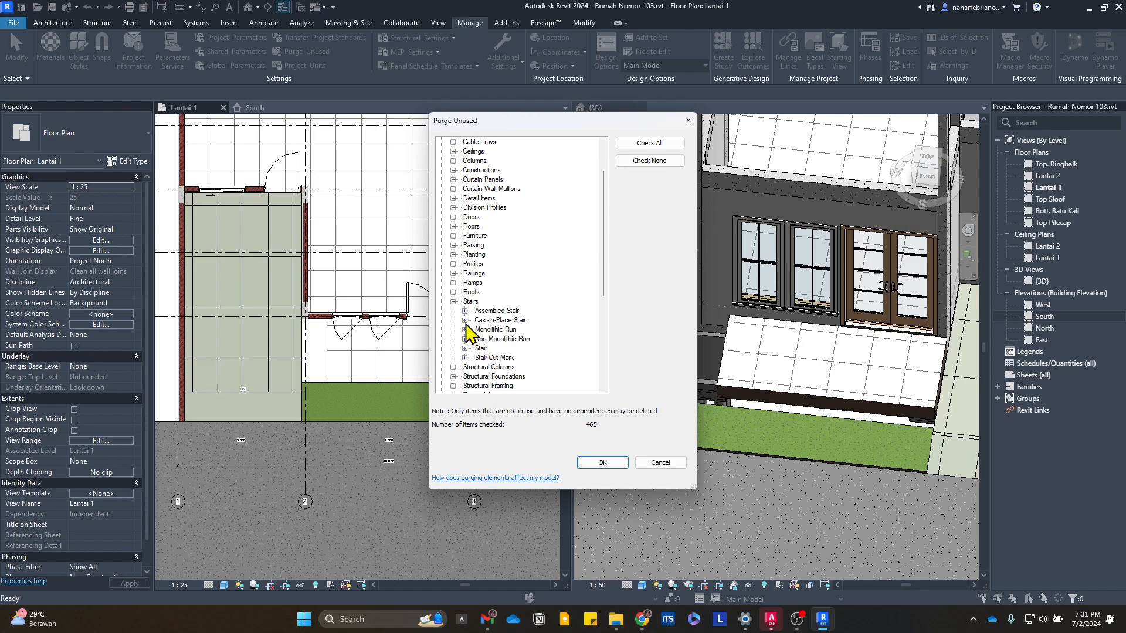
{"action": "left_click", "coordinate": [465, 320]}
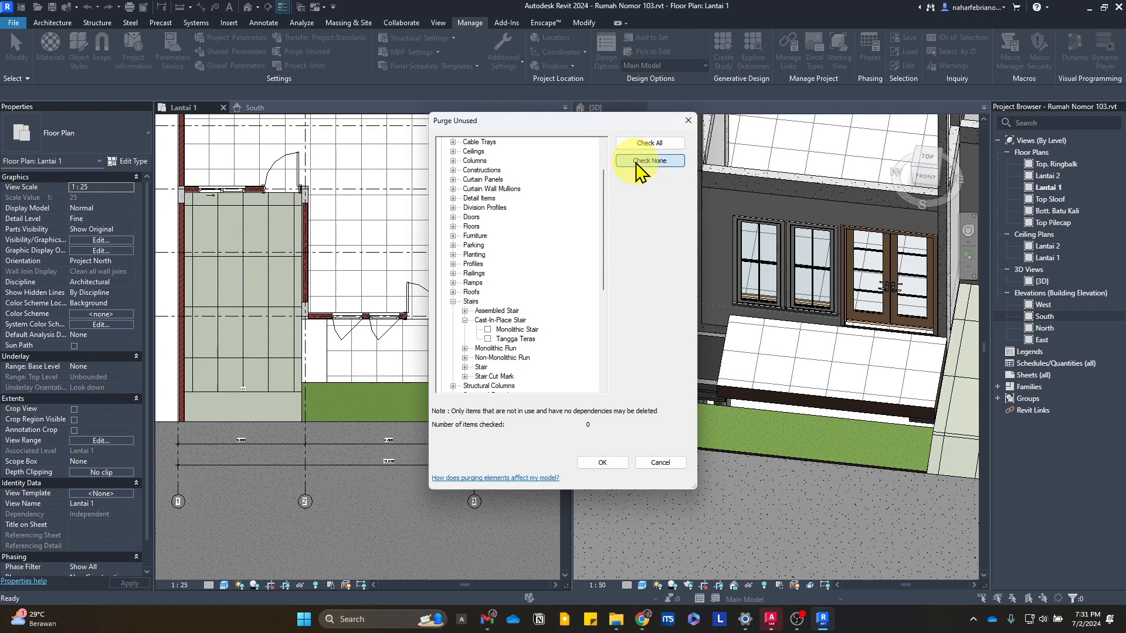
{"action": "left_click", "coordinate": [487, 339]}
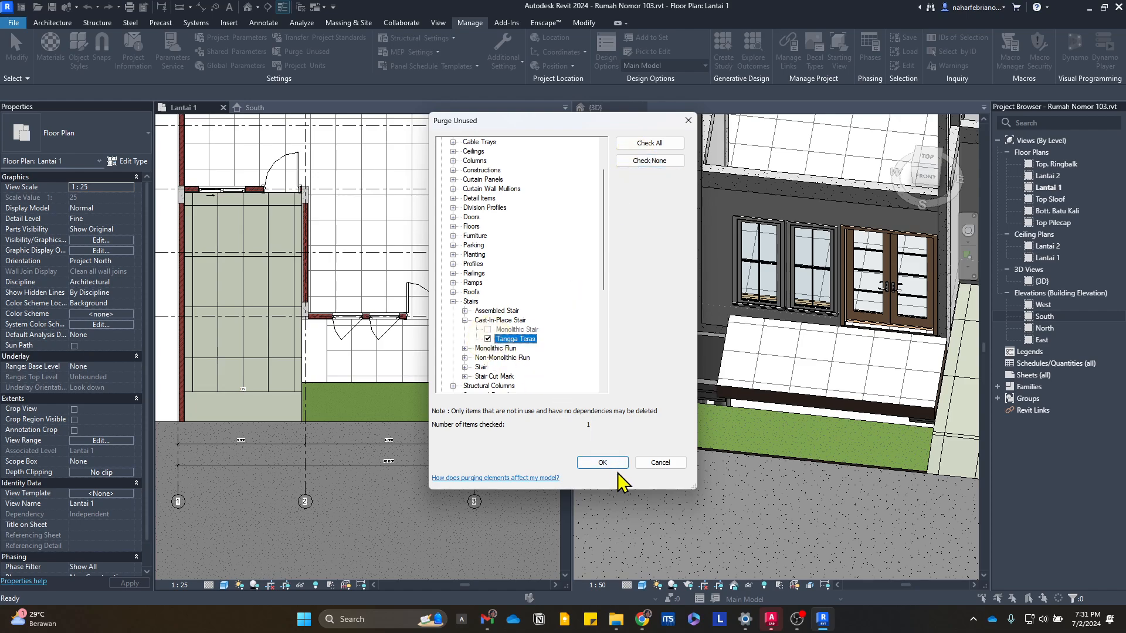
{"action": "left_click", "coordinate": [604, 463]}
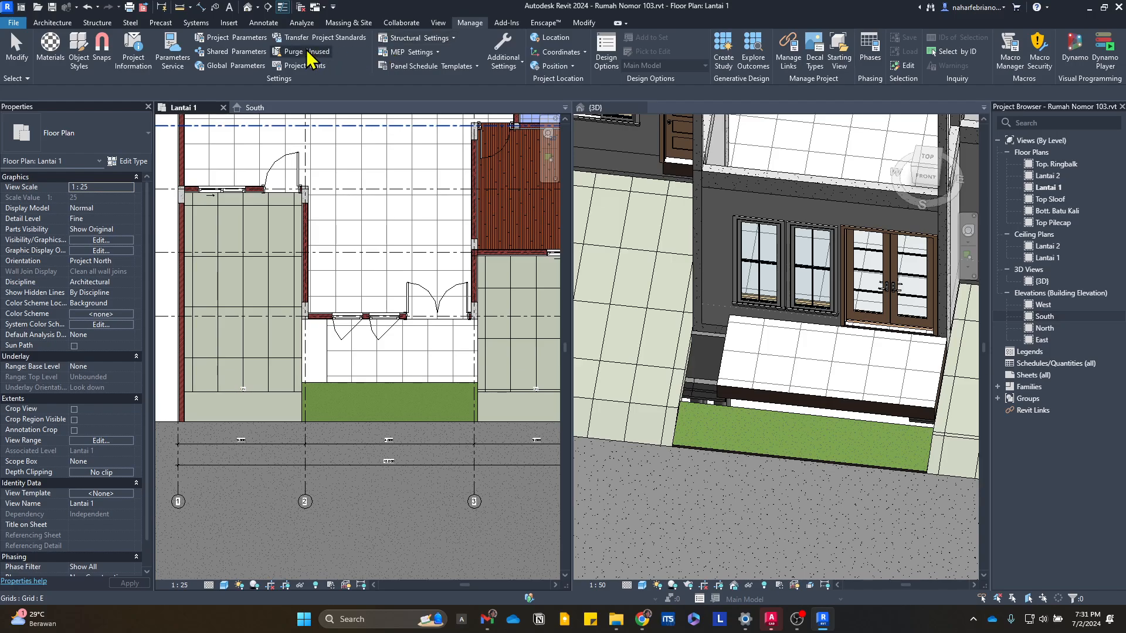
- Start a new stair and bring up the list of available stair types
{"action": "left_click", "coordinate": [52, 22]}
{"action": "left_click", "coordinate": [433, 51]}
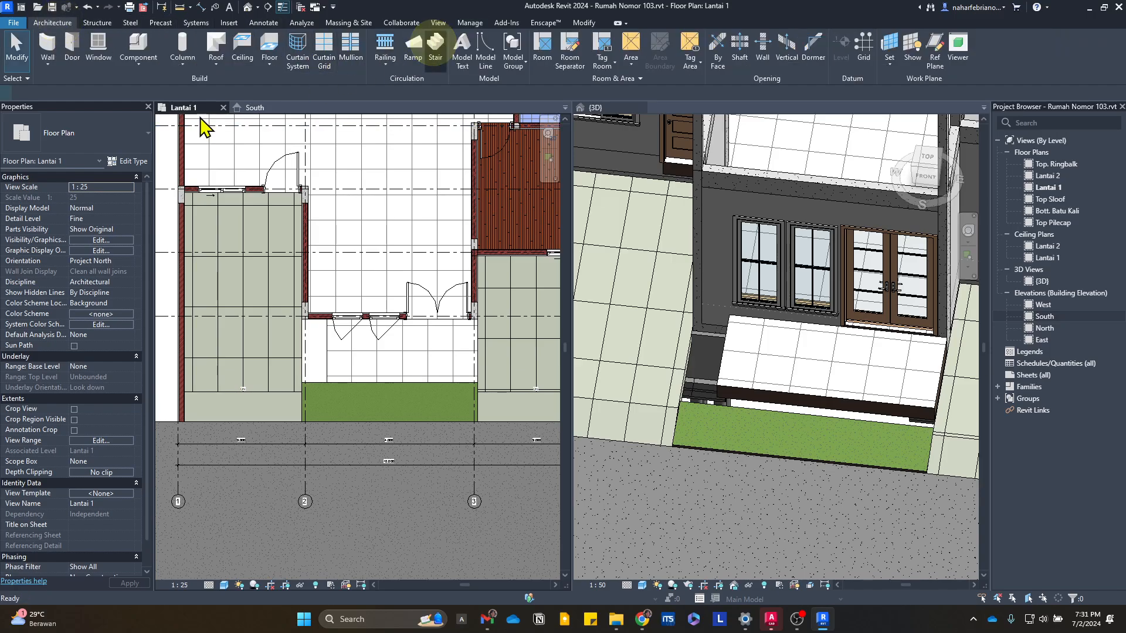
{"action": "left_click", "coordinate": [109, 151]}
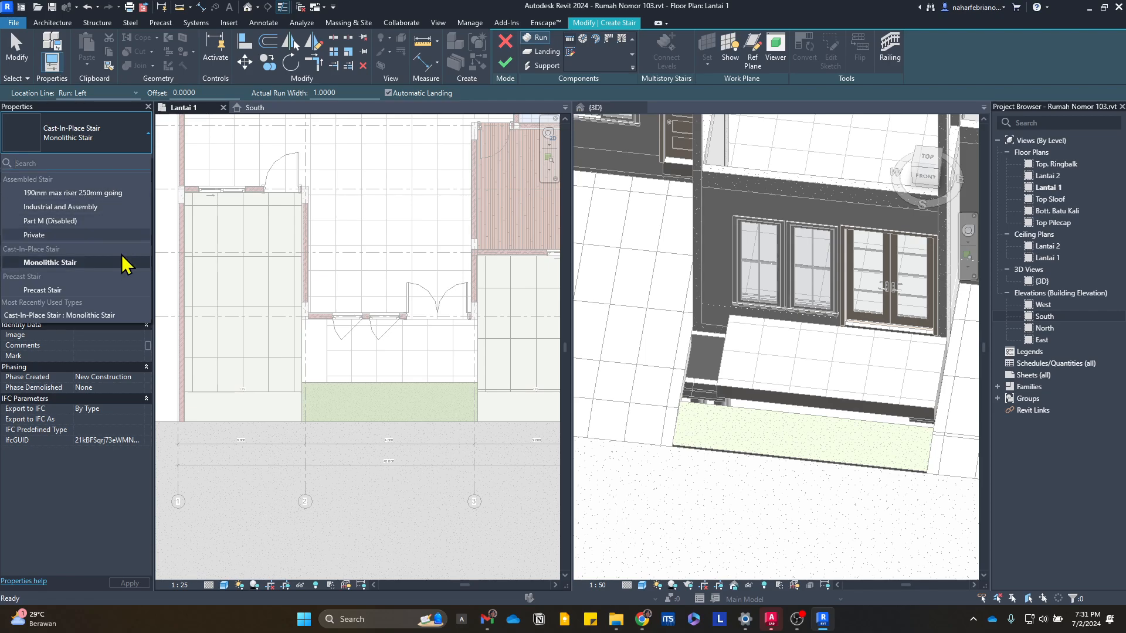
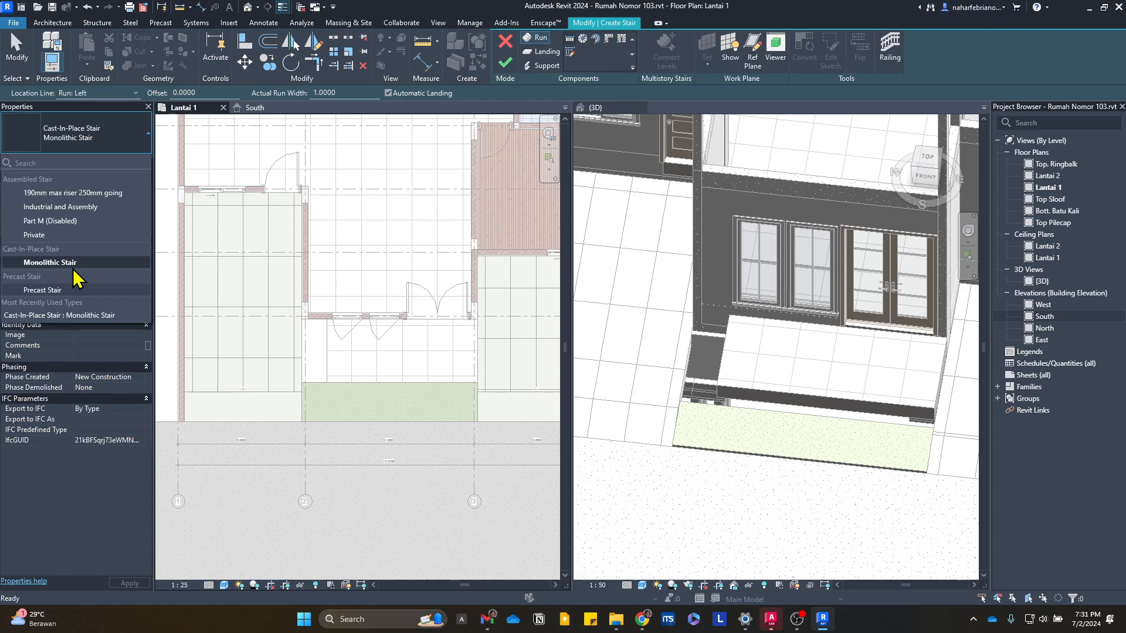
- Duplicate the Monolithic Stair type of the cast-in-place stair as a new type named Tangga Teras
{"action": "left_click", "coordinate": [110, 263]}
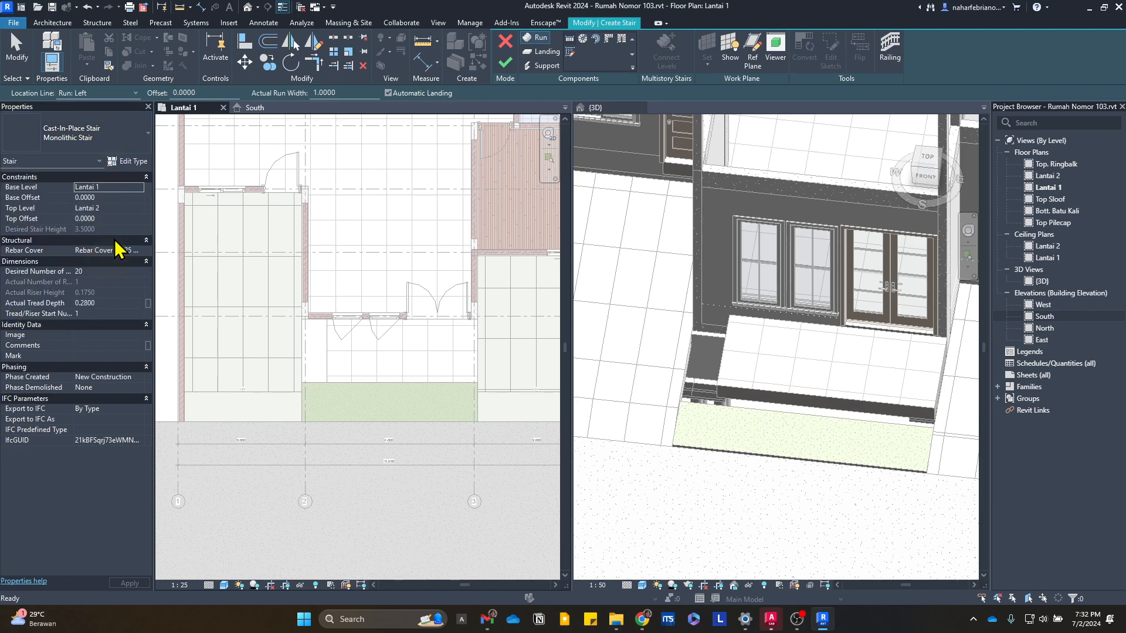
{"action": "left_click", "coordinate": [128, 166]}
{"action": "left_click", "coordinate": [515, 149]}
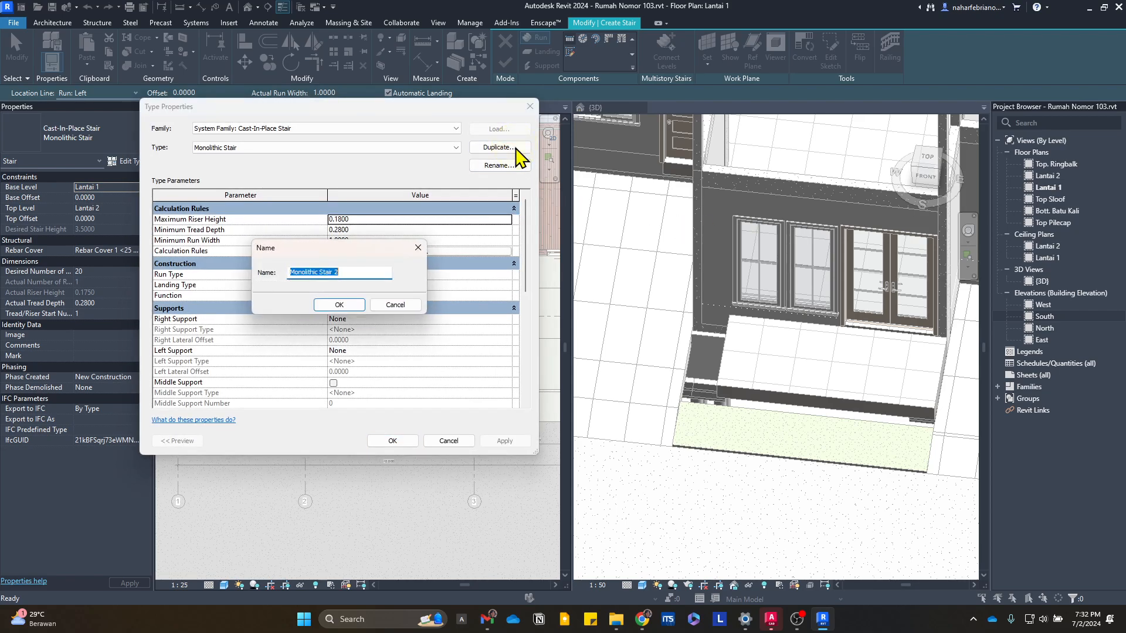
{"action": "type", "text": "Tangga Teras"}
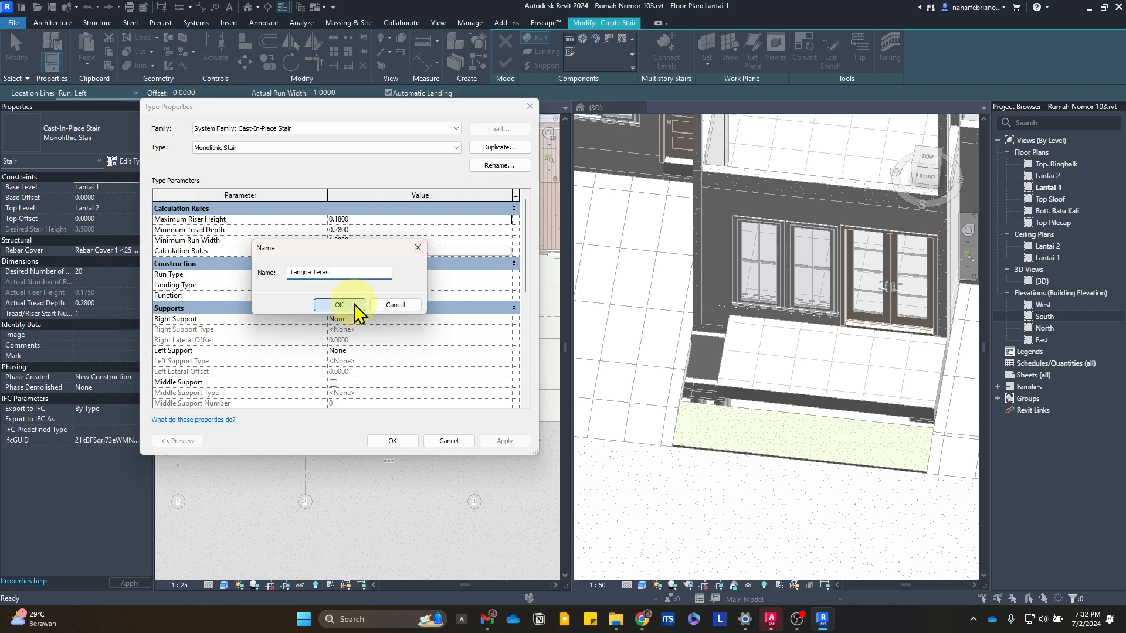
{"action": "left_click", "coordinate": [339, 304]}
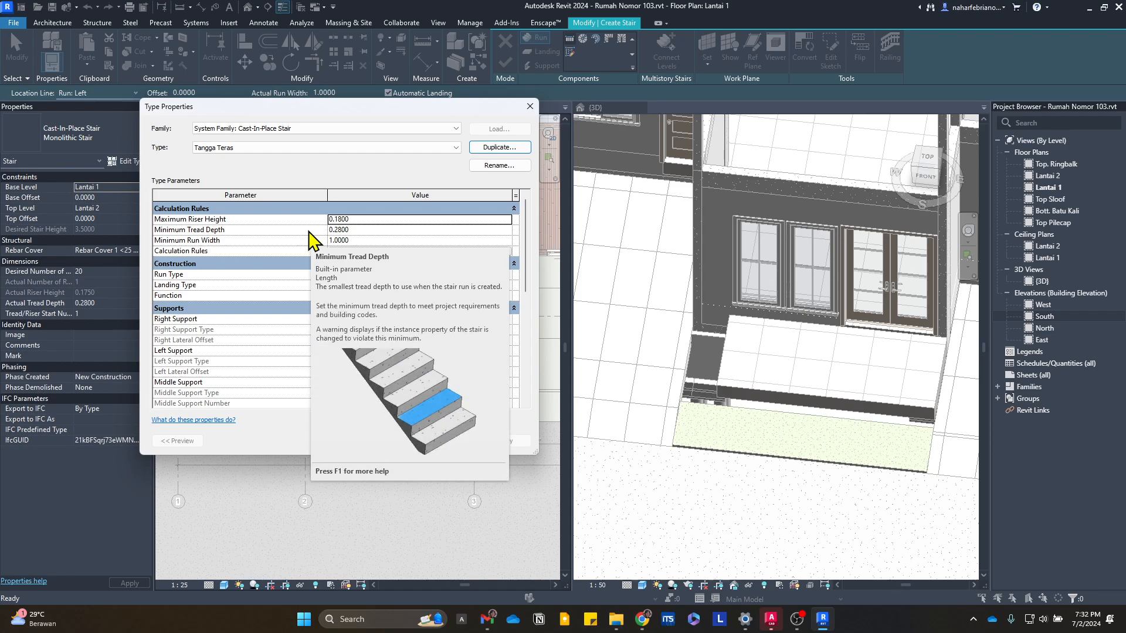
- Switch to the AutoCAD floor plan and add a horizontal linear dimension across the outer tread beside the terrace
{"action": "left_click", "coordinate": [771, 618]}
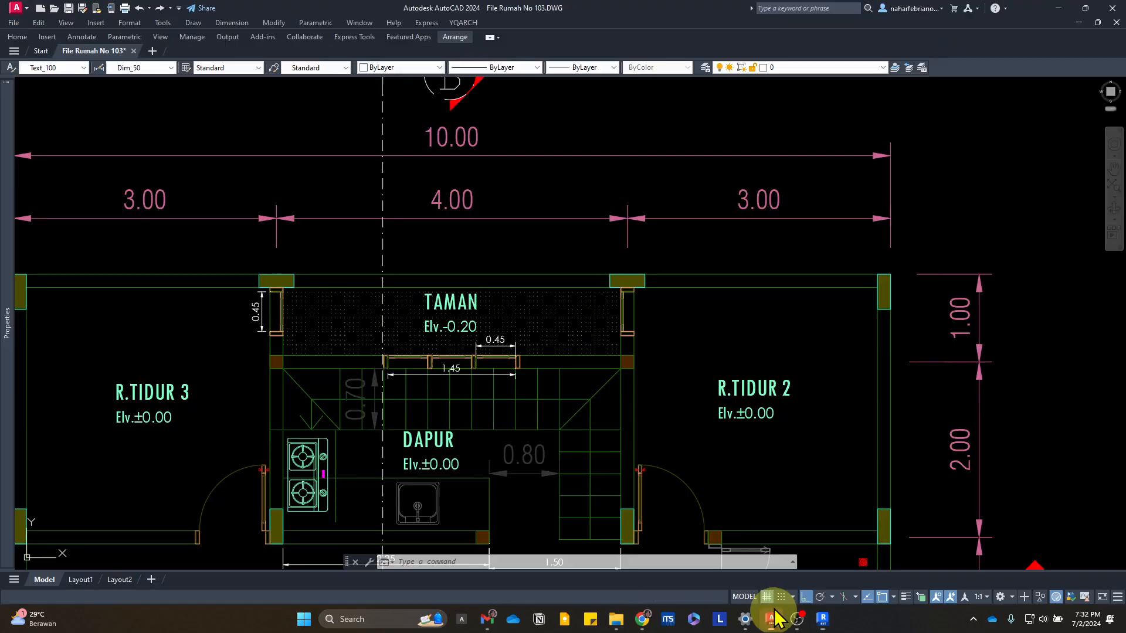
{"action": "scroll", "coordinate": [530, 289], "scroll_direction": "down", "scroll_amount": 3}
{"action": "scroll", "coordinate": [530, 289], "scroll_direction": "up", "scroll_amount": 4}
{"action": "scroll", "coordinate": [515, 271], "scroll_direction": "up", "scroll_amount": 1}
{"action": "middle_click_drag", "start_coordinate": [514, 271], "coordinate": [477, 382]}
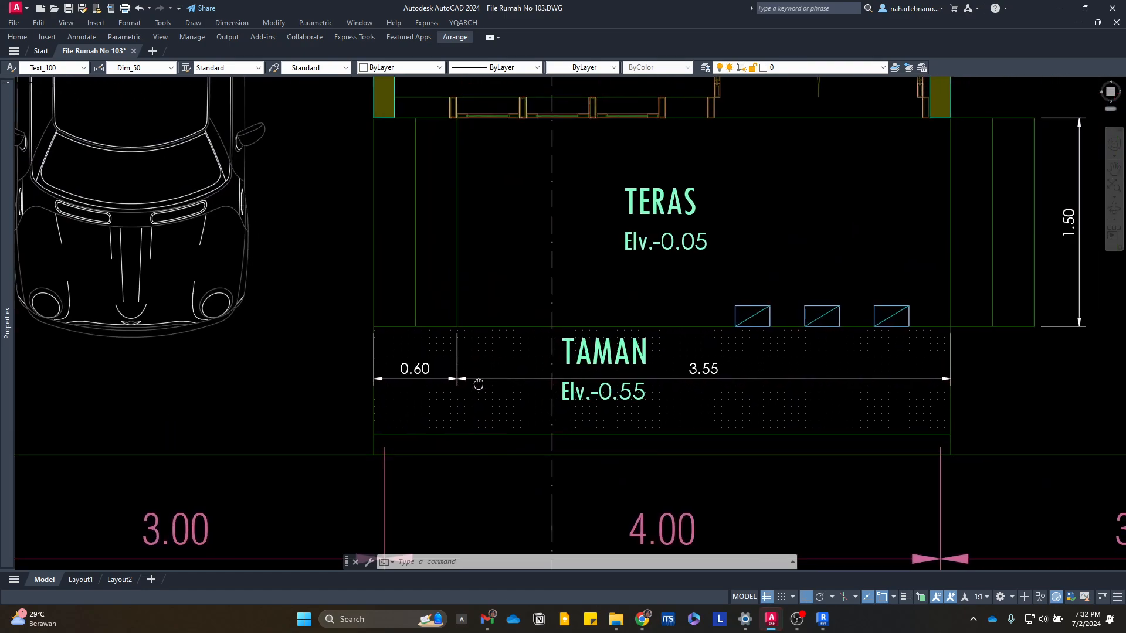
{"action": "scroll", "coordinate": [409, 327], "scroll_direction": "up", "scroll_amount": 2}
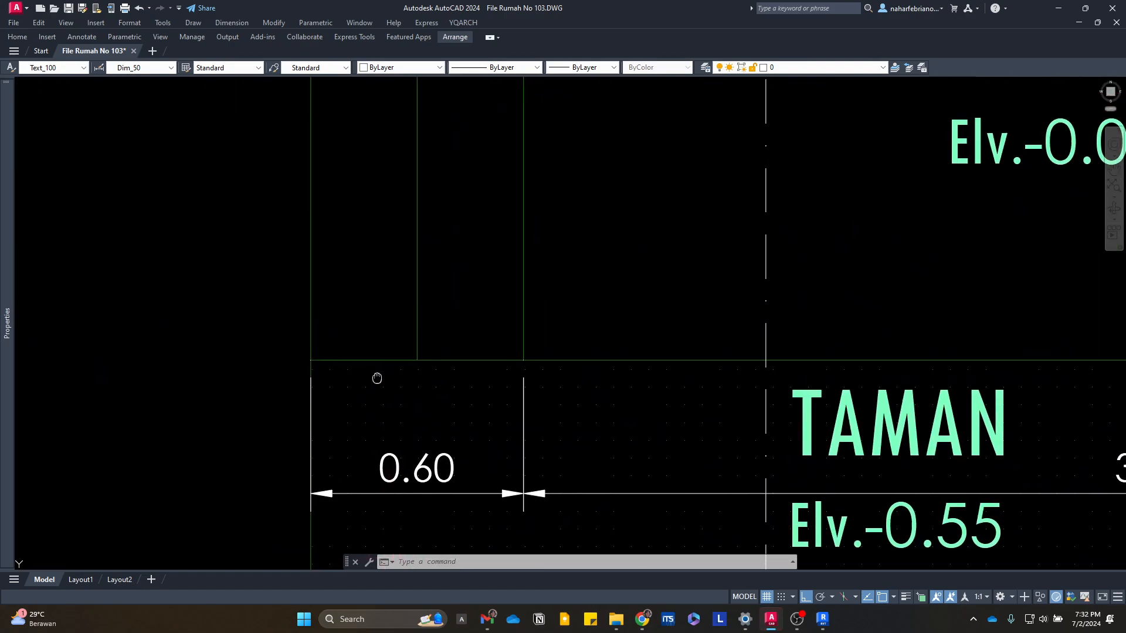
{"action": "type", "text": "dli"}
{"action": "key", "text": "Return"}
{"action": "left_click", "coordinate": [306, 361]}
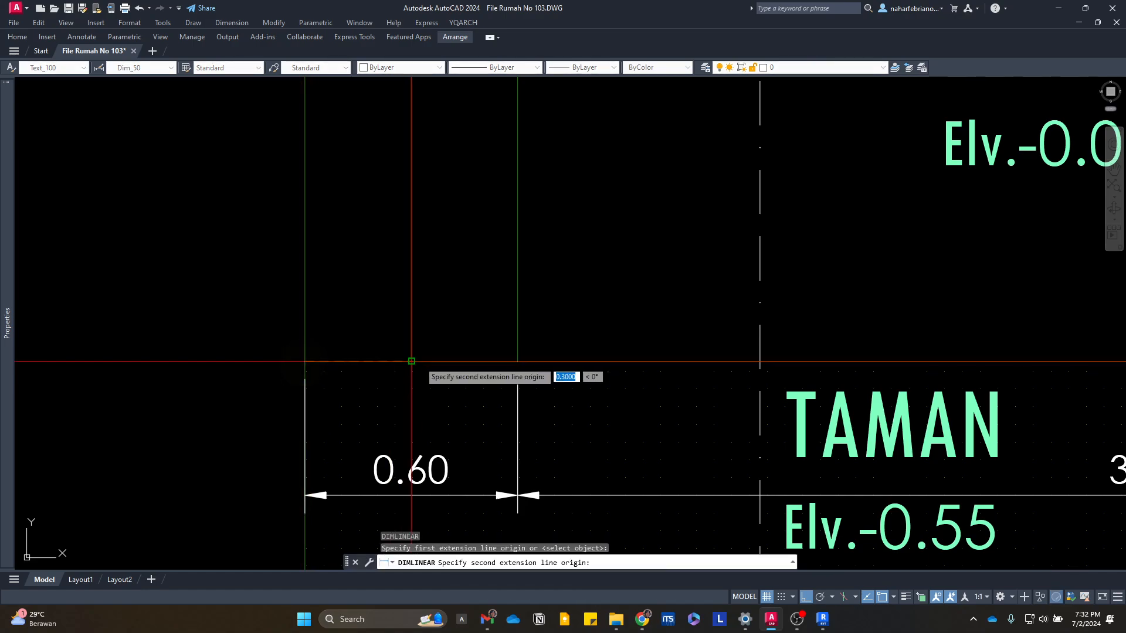
{"action": "left_click", "coordinate": [410, 363]}
{"action": "left_click", "coordinate": [377, 305]}
{"action": "key", "text": "Escape"}
{"action": "scroll", "coordinate": [355, 295], "scroll_direction": "down", "scroll_amount": 2}
{"action": "middle_click_drag", "start_coordinate": [355, 295], "coordinate": [346, 420]}
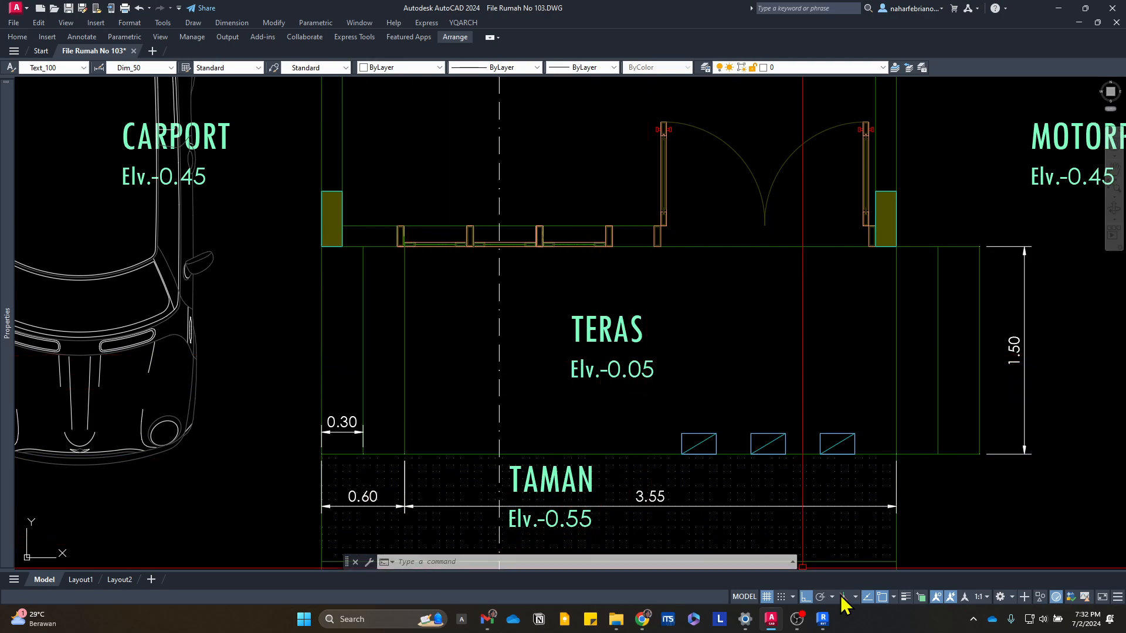
- Back in Revit, set the Tangga Teras type's maximum riser height to 0.2 and minimum tread depth to 0.3
{"action": "left_click", "coordinate": [823, 620]}
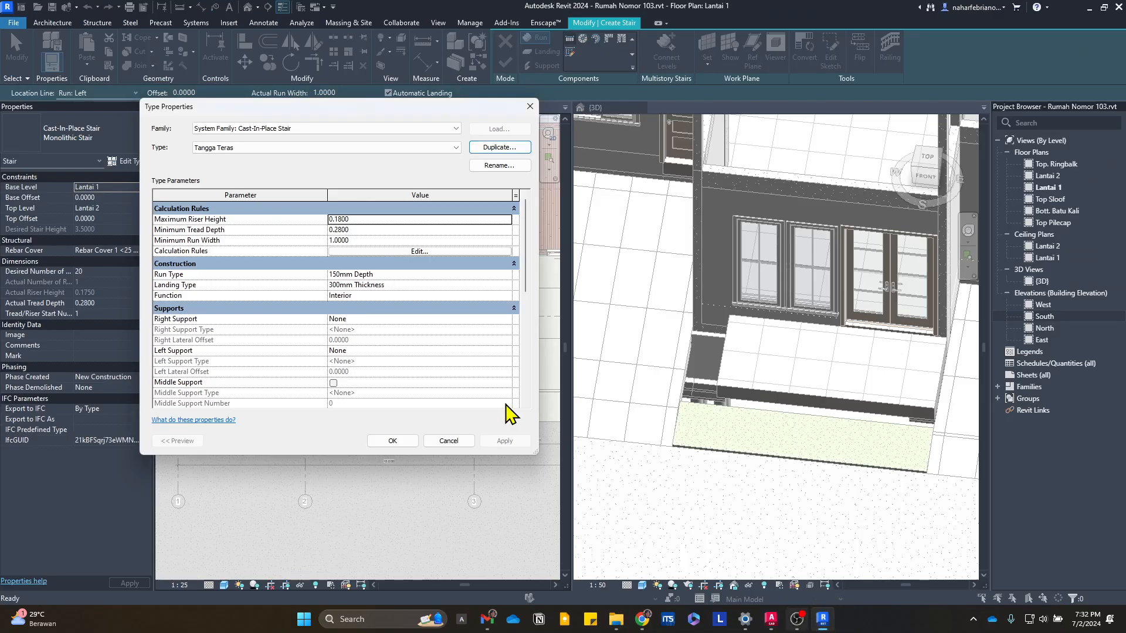
{"action": "left_click", "coordinate": [366, 218]}
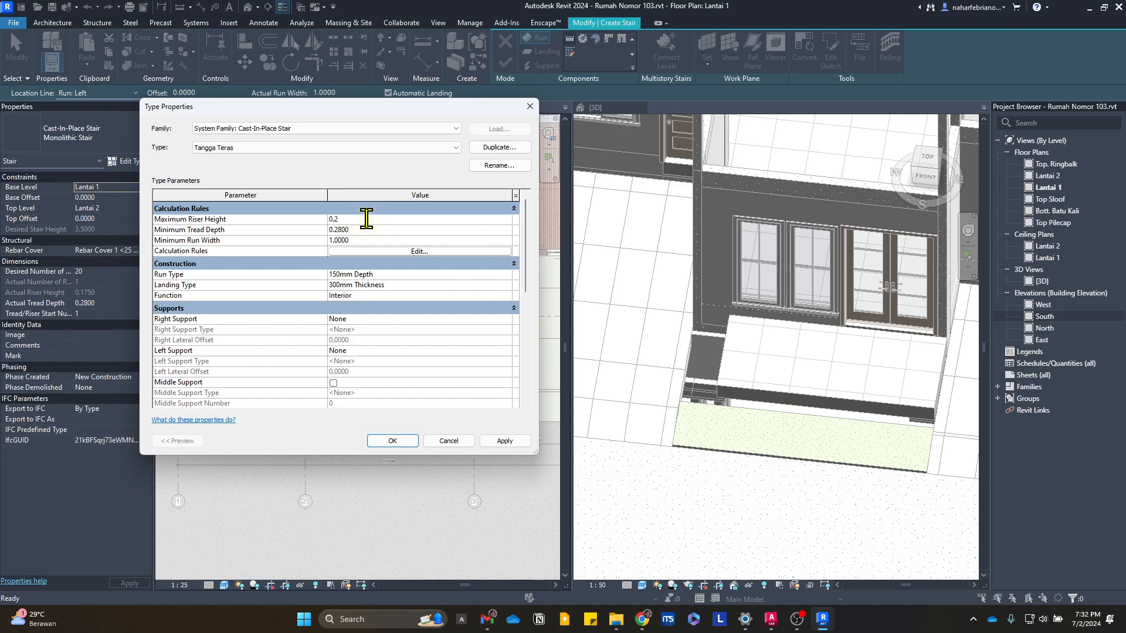
{"action": "key", "text": "Return"}
{"action": "key", "text": "Return"}
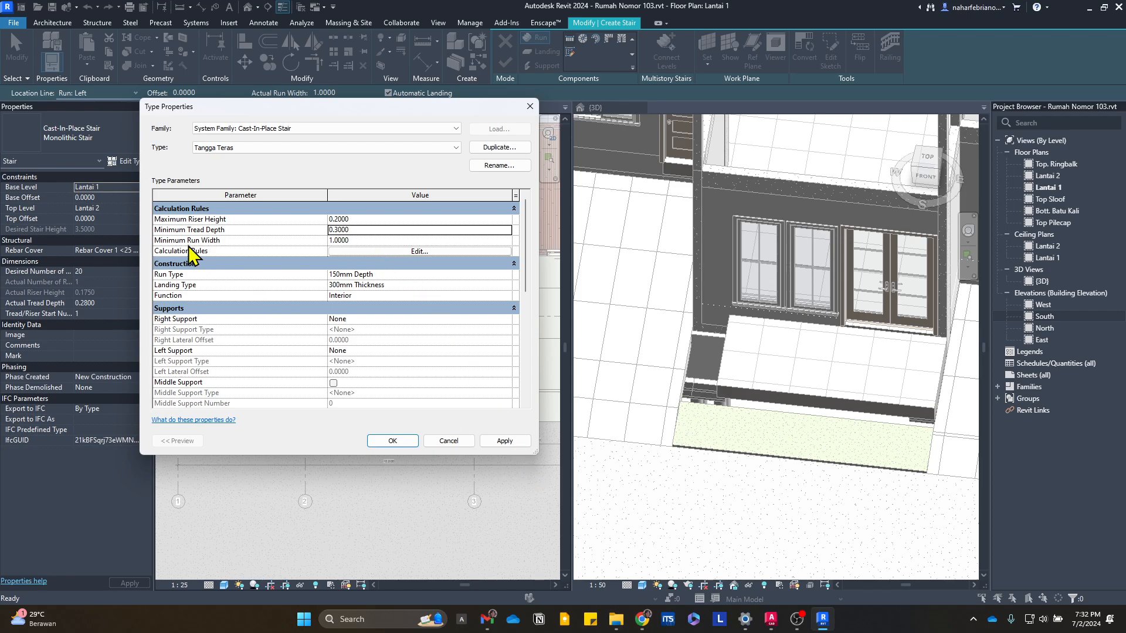
{"action": "left_click", "coordinate": [509, 447]}
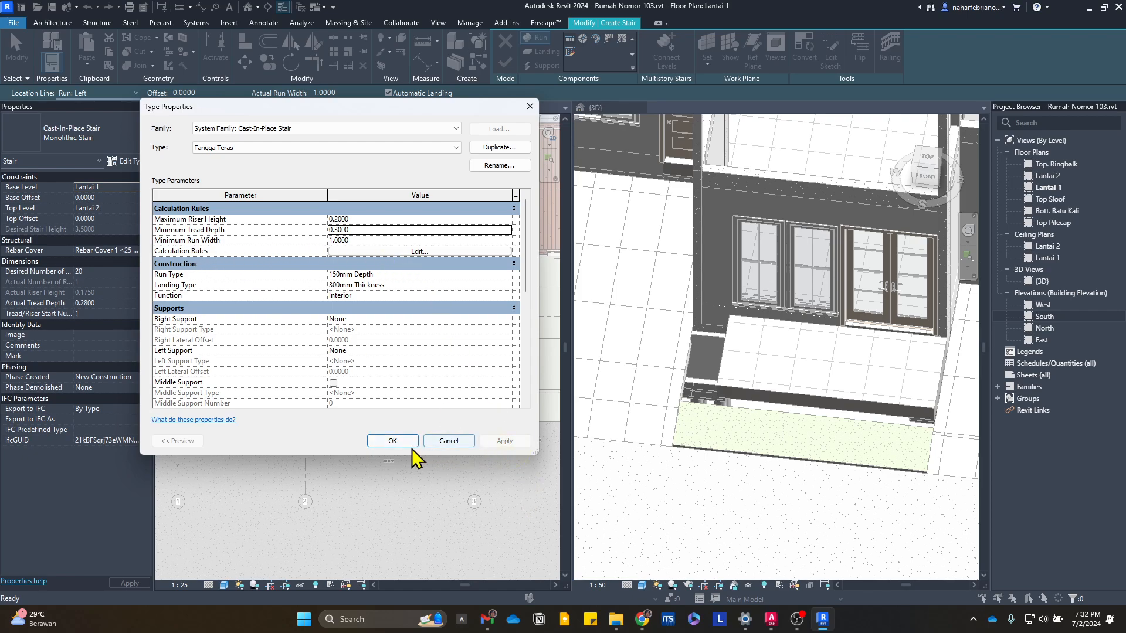
{"action": "left_click", "coordinate": [411, 448]}
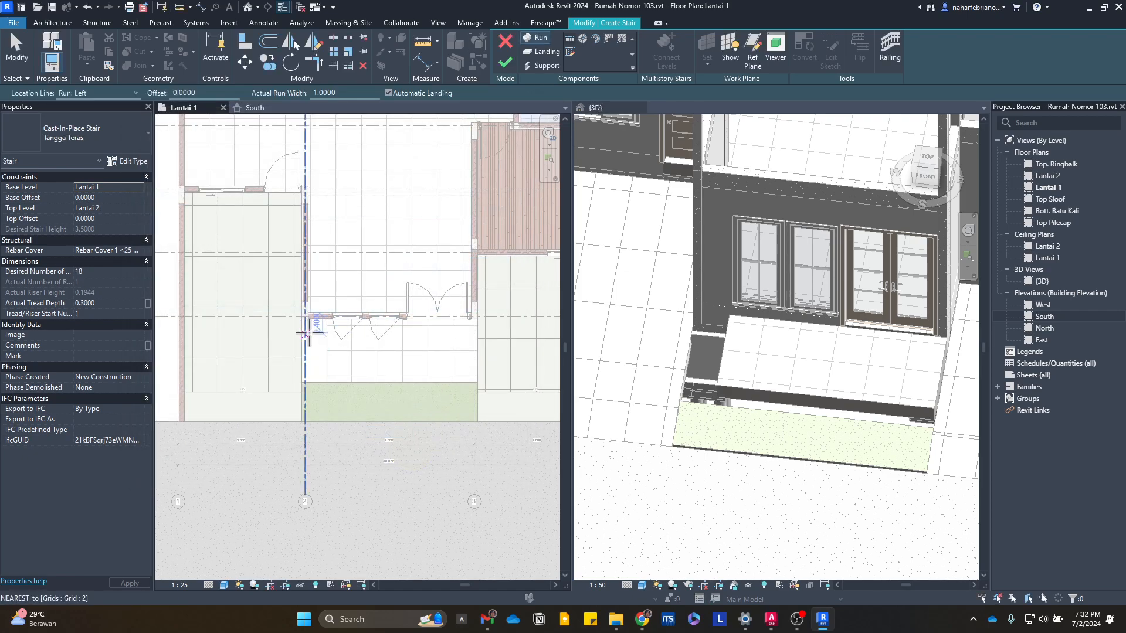
{"action": "scroll", "coordinate": [314, 324], "scroll_direction": "up", "scroll_amount": 5}
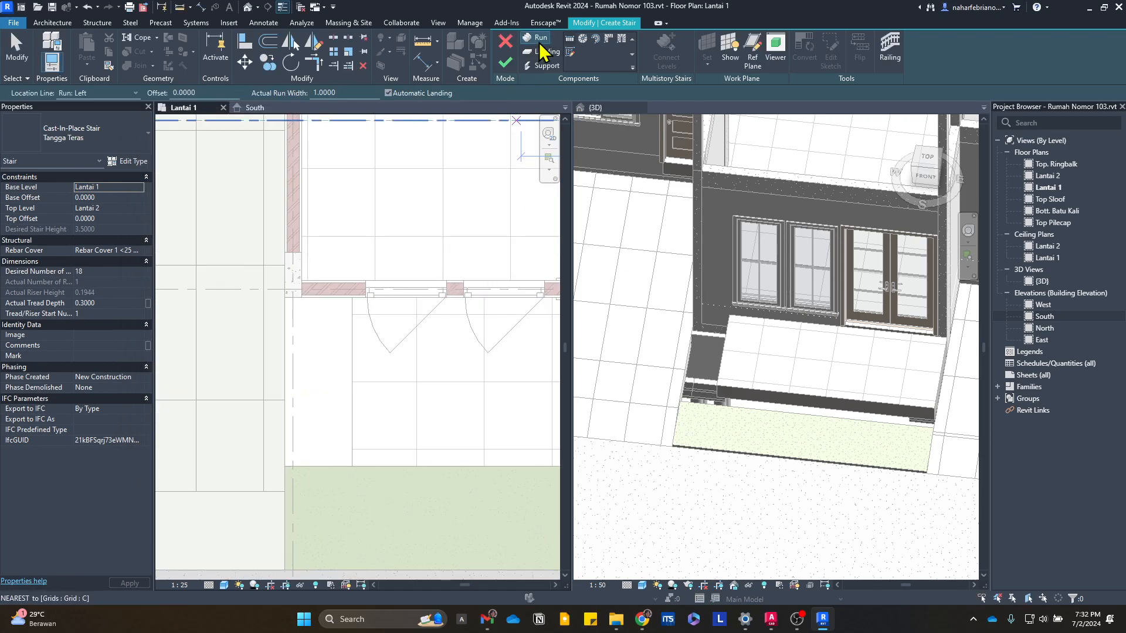
{"action": "left_click", "coordinate": [569, 57]}
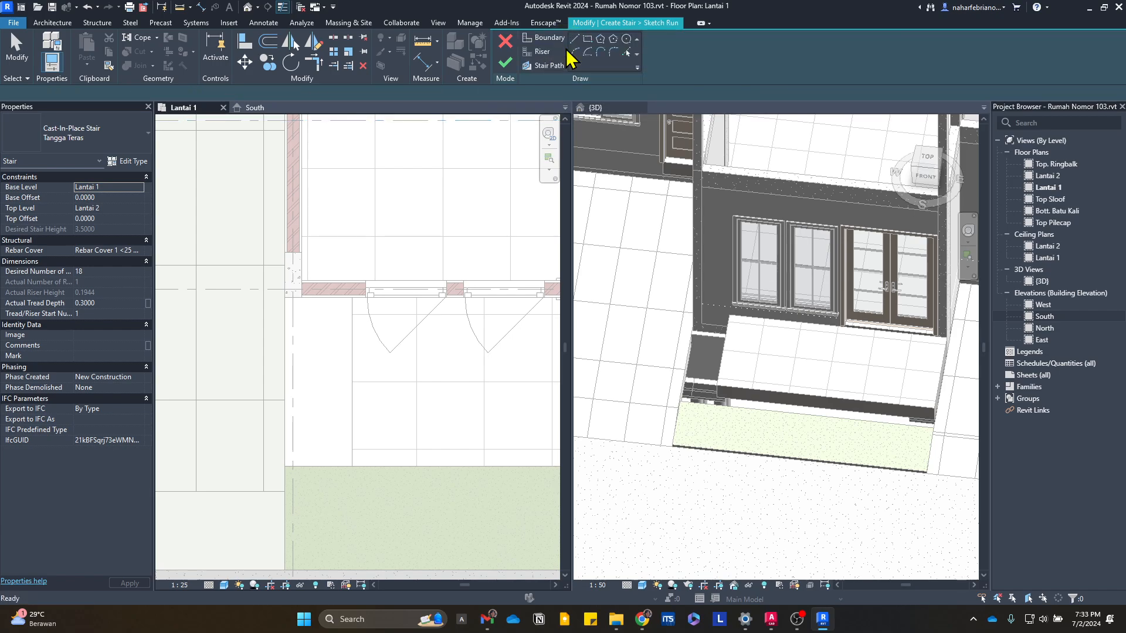
{"action": "left_click", "coordinate": [573, 39]}
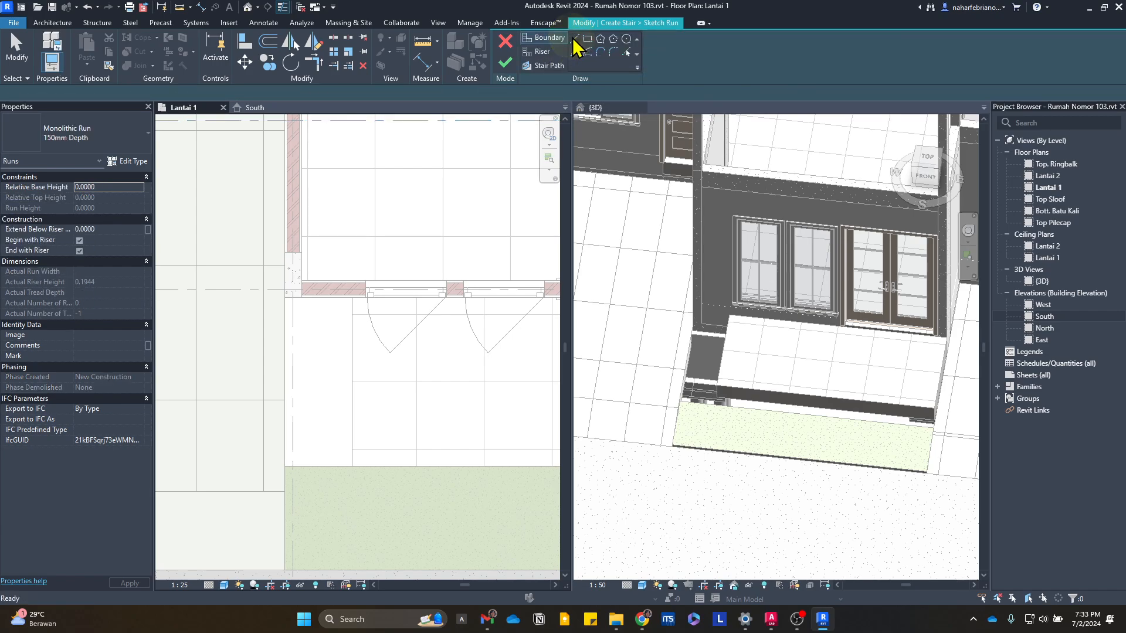
{"action": "scroll", "coordinate": [287, 303], "scroll_direction": "up", "scroll_amount": 3}
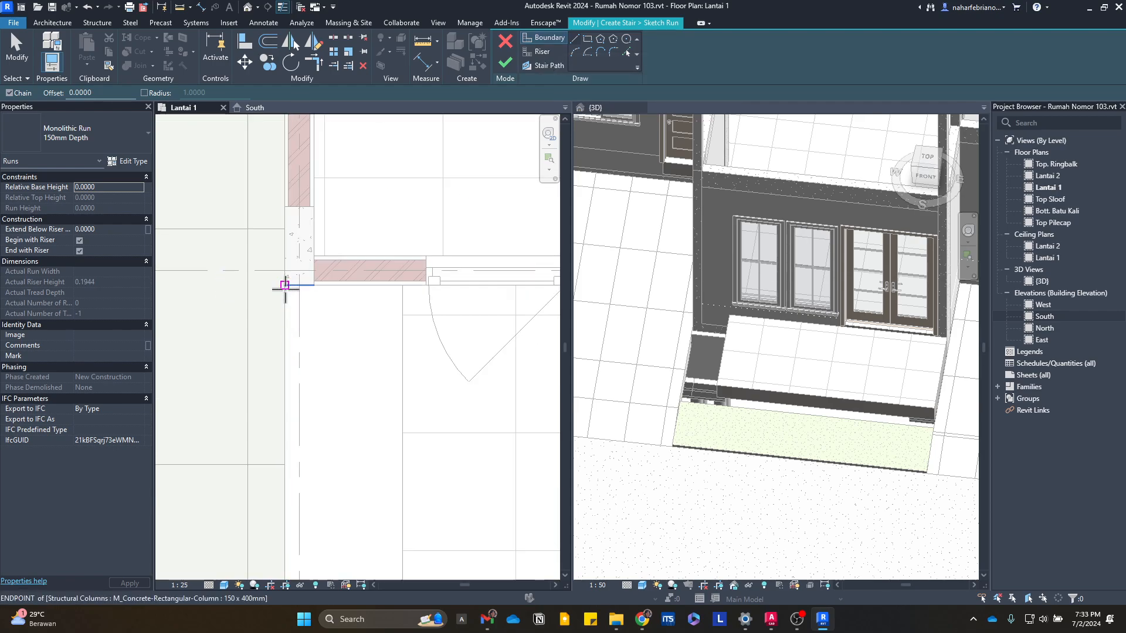
{"action": "left_click", "coordinate": [285, 285]}
{"action": "left_click", "coordinate": [402, 287]}
{"action": "scroll", "coordinate": [379, 466], "scroll_direction": "down", "scroll_amount": 1}
{"action": "middle_click_drag", "start_coordinate": [387, 457], "coordinate": [370, 302]}
{"action": "scroll", "coordinate": [367, 402], "scroll_direction": "up", "scroll_amount": 1}
{"action": "left_click", "coordinate": [382, 408]}
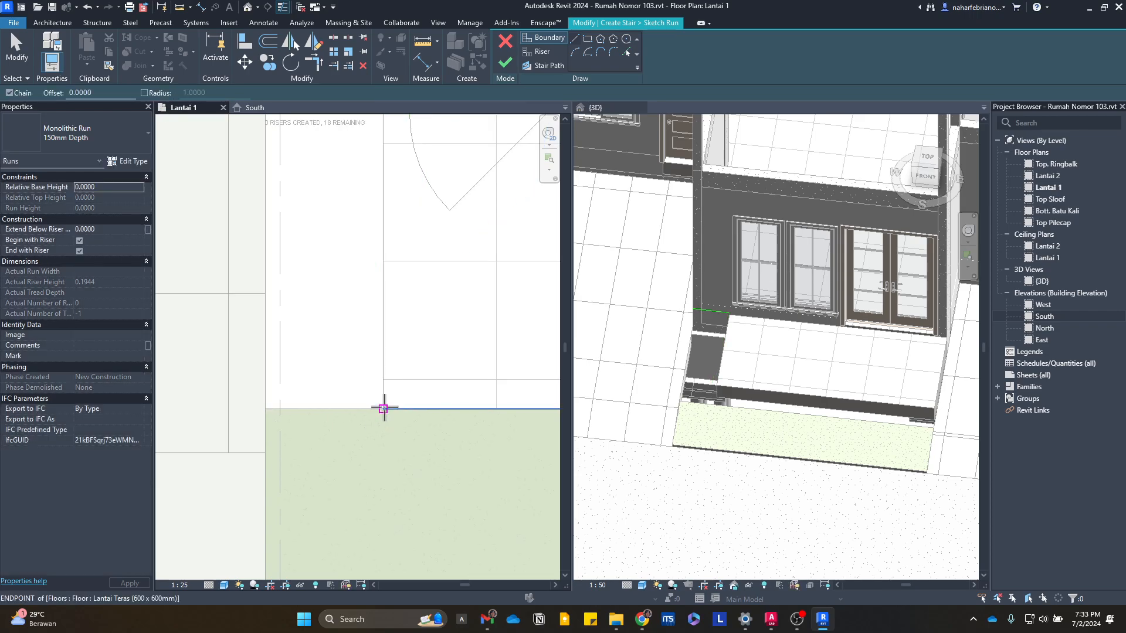
{"action": "left_click", "coordinate": [266, 409]}
{"action": "key", "text": "Escape"}
{"action": "scroll", "coordinate": [356, 316], "scroll_direction": "down", "scroll_amount": 1}
{"action": "middle_click_drag", "start_coordinate": [328, 253], "coordinate": [322, 367]}
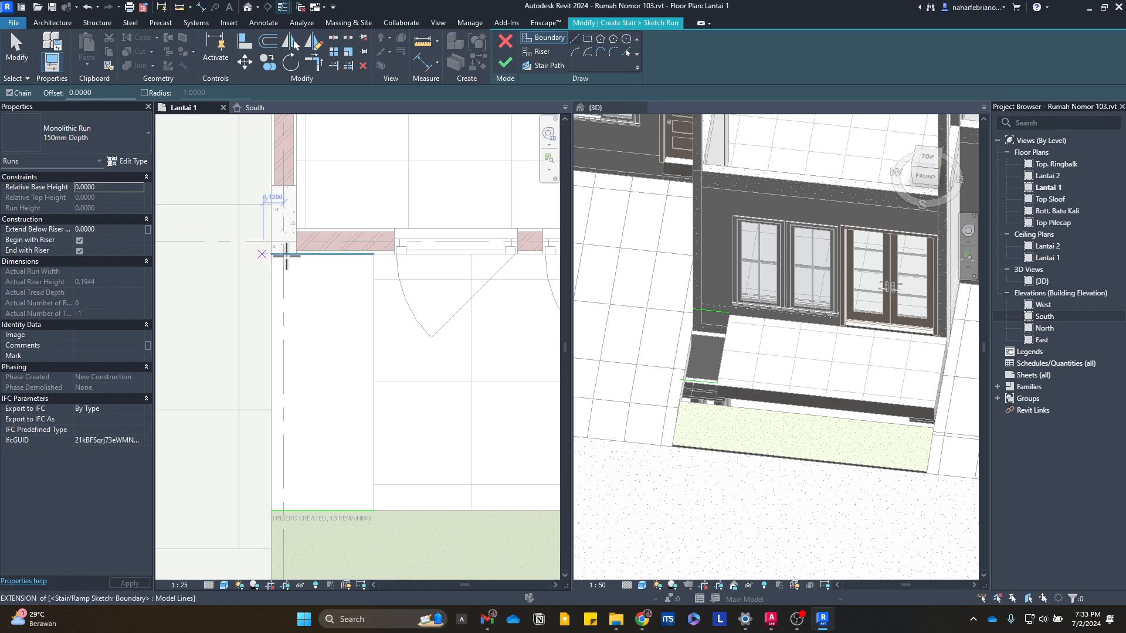
{"action": "left_click", "coordinate": [505, 41]}
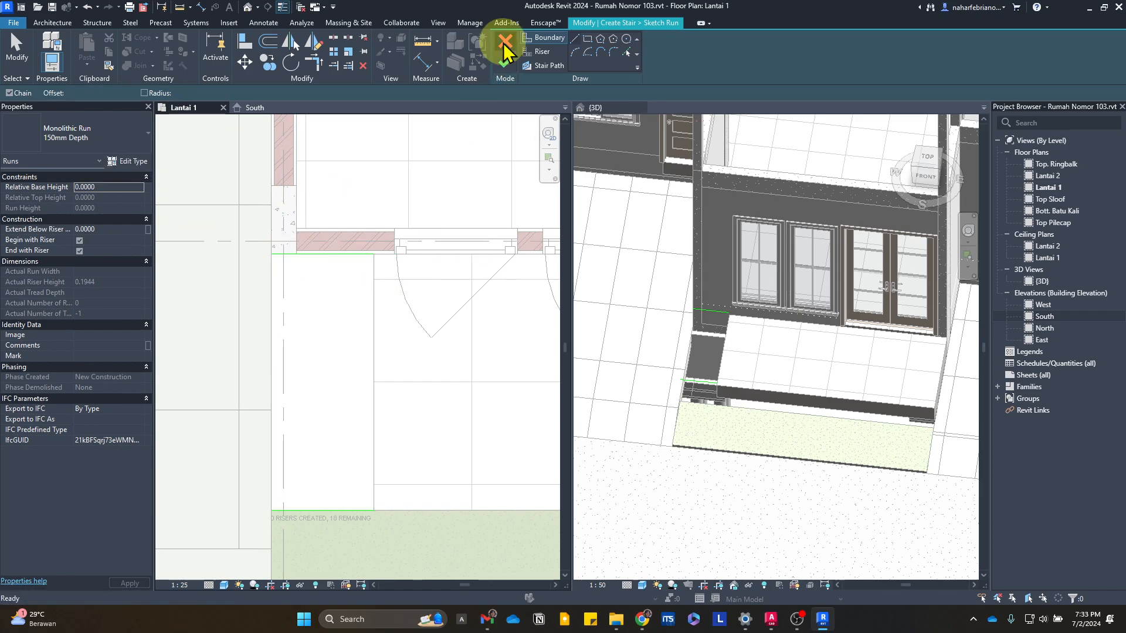
{"action": "left_click", "coordinate": [588, 314]}
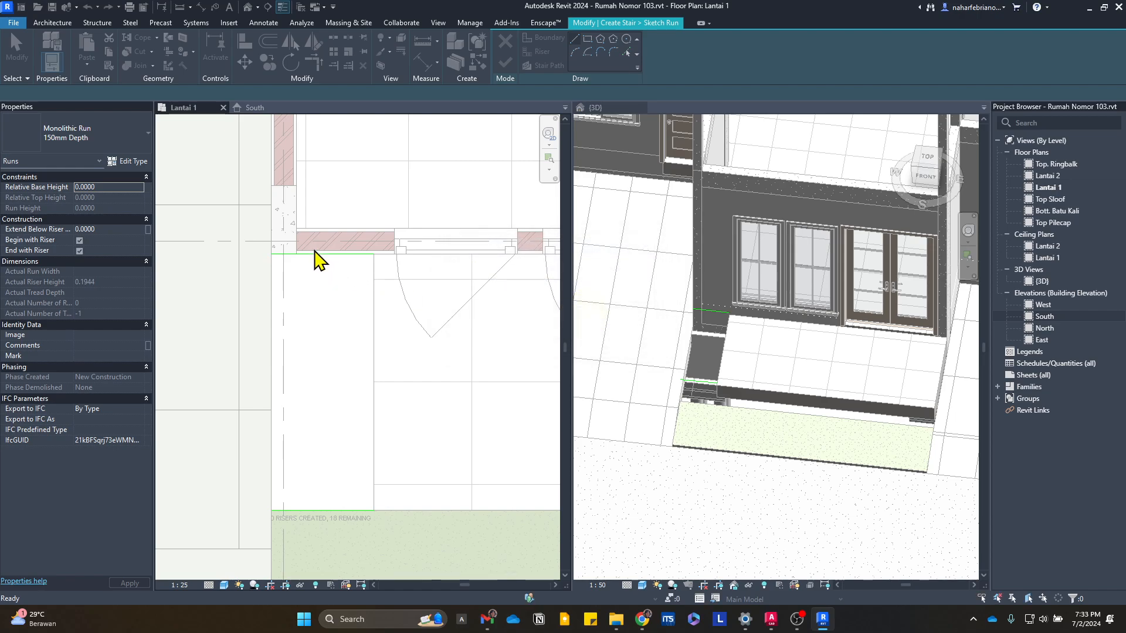
- Start a sketched run with the Tangga Teras type and draw a 0.6 boundary line from the column corner along the front wall to the terrace floor's corner
{"action": "scroll", "coordinate": [312, 252], "scroll_direction": "down", "scroll_amount": 2}
{"action": "left_click", "coordinate": [133, 141]}
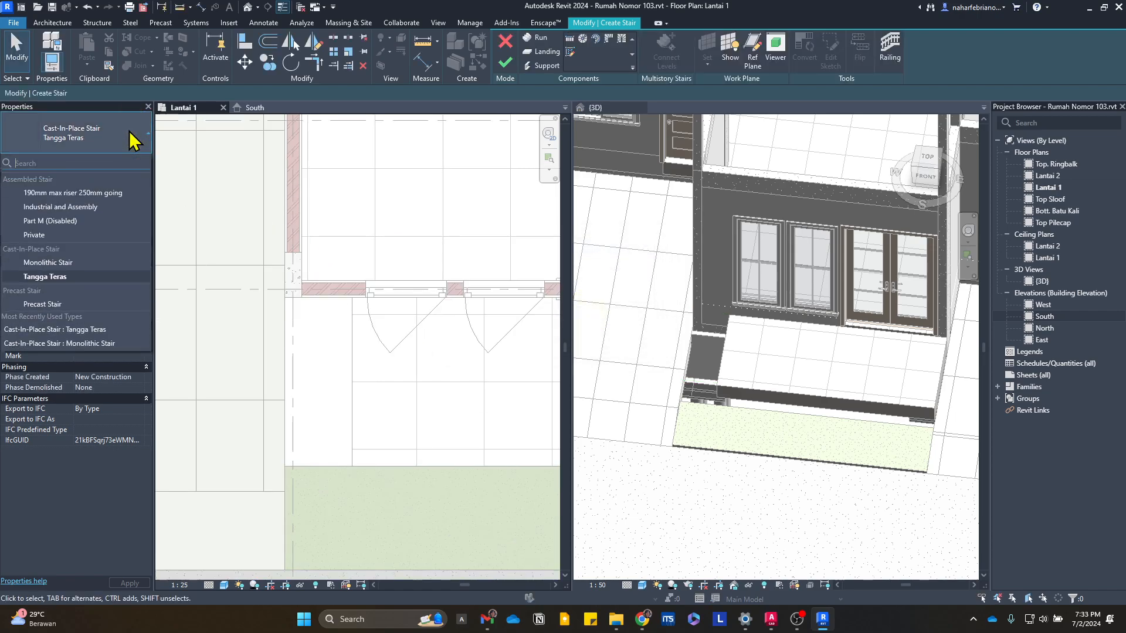
{"action": "left_click", "coordinate": [104, 276]}
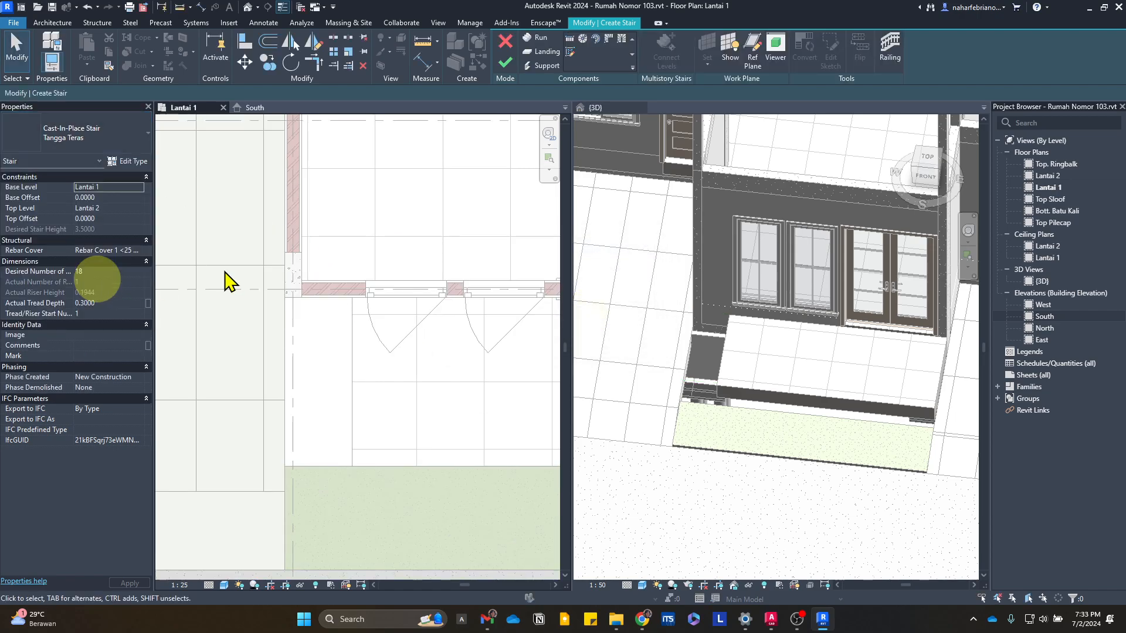
{"action": "left_click", "coordinate": [538, 37]}
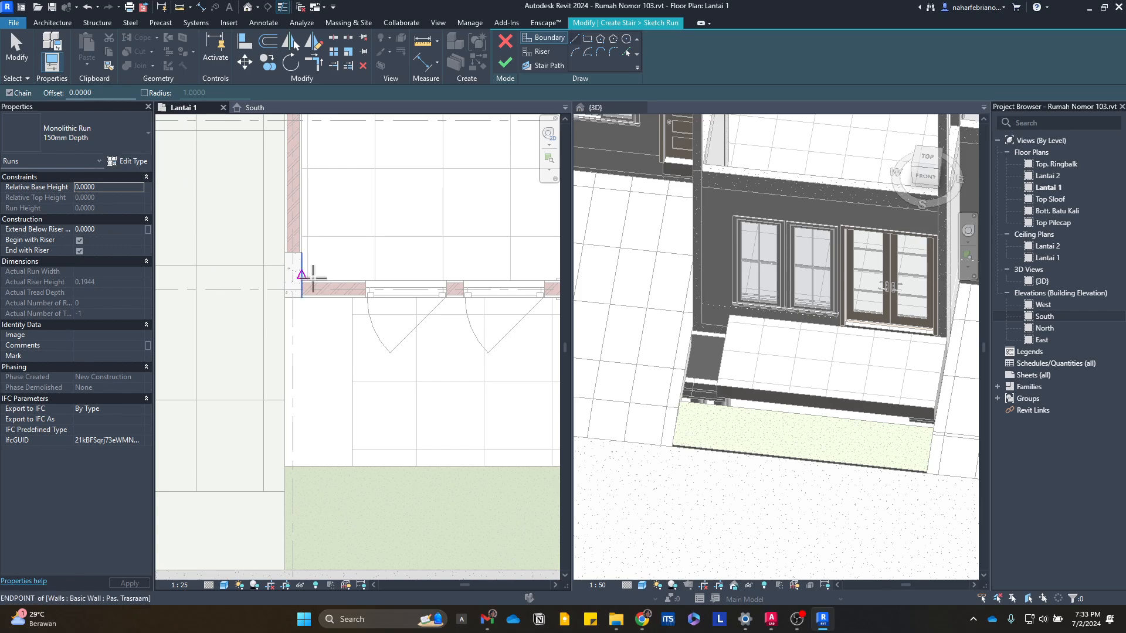
{"action": "scroll", "coordinate": [304, 296], "scroll_direction": "up", "scroll_amount": 4}
{"action": "left_click", "coordinate": [265, 287]}
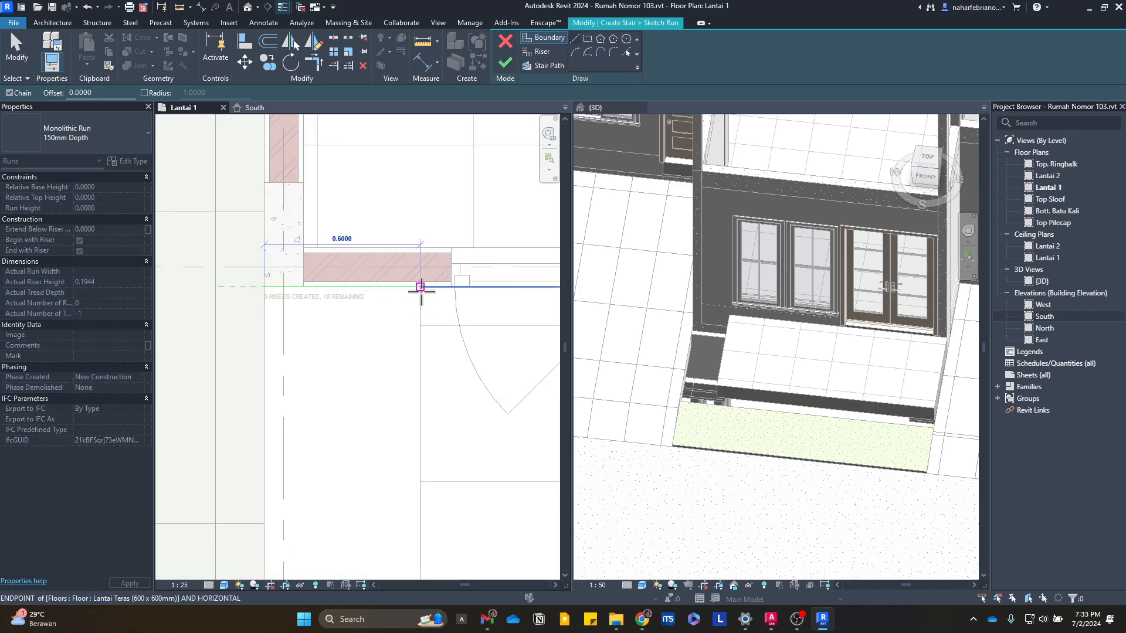
{"action": "left_click", "coordinate": [420, 287]}
{"action": "middle_click_drag", "start_coordinate": [414, 475], "coordinate": [389, 276]}
{"action": "key", "text": "Escape"}
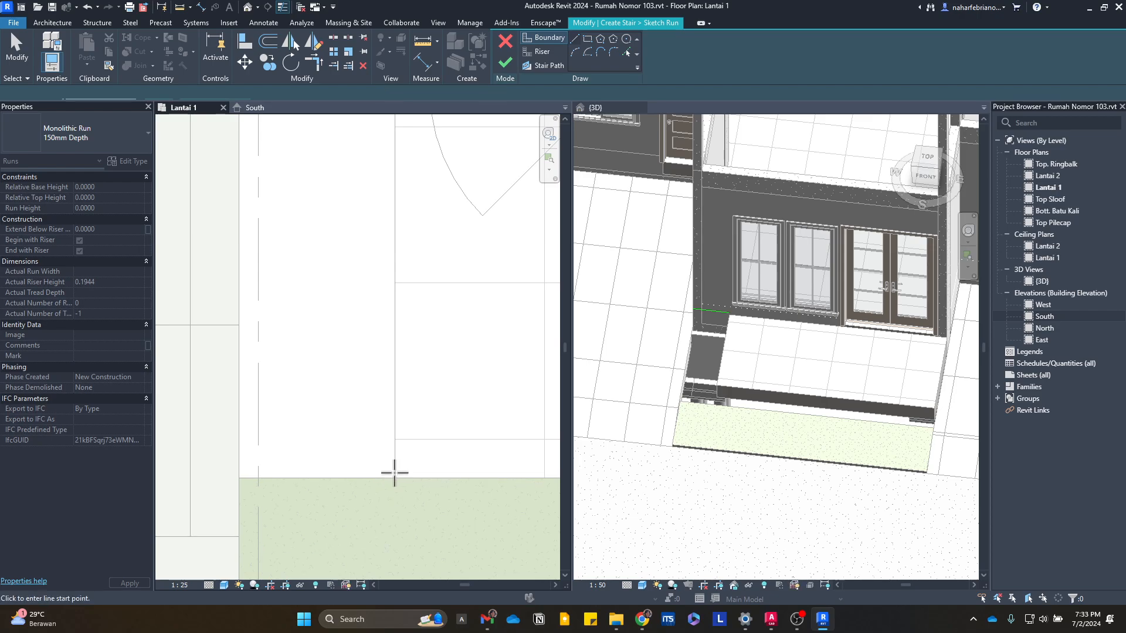
- Draw the opposite boundary line along the garden edge, from the terrace floor's front corner to the carport edge
{"action": "left_click", "coordinate": [395, 478]}
{"action": "left_click", "coordinate": [239, 477]}
{"action": "key", "text": "Escape"}
{"action": "key", "text": "Escape"}
{"action": "scroll", "coordinate": [362, 278], "scroll_direction": "down", "scroll_amount": 1}
{"action": "middle_click_drag", "start_coordinate": [362, 278], "coordinate": [363, 353]}
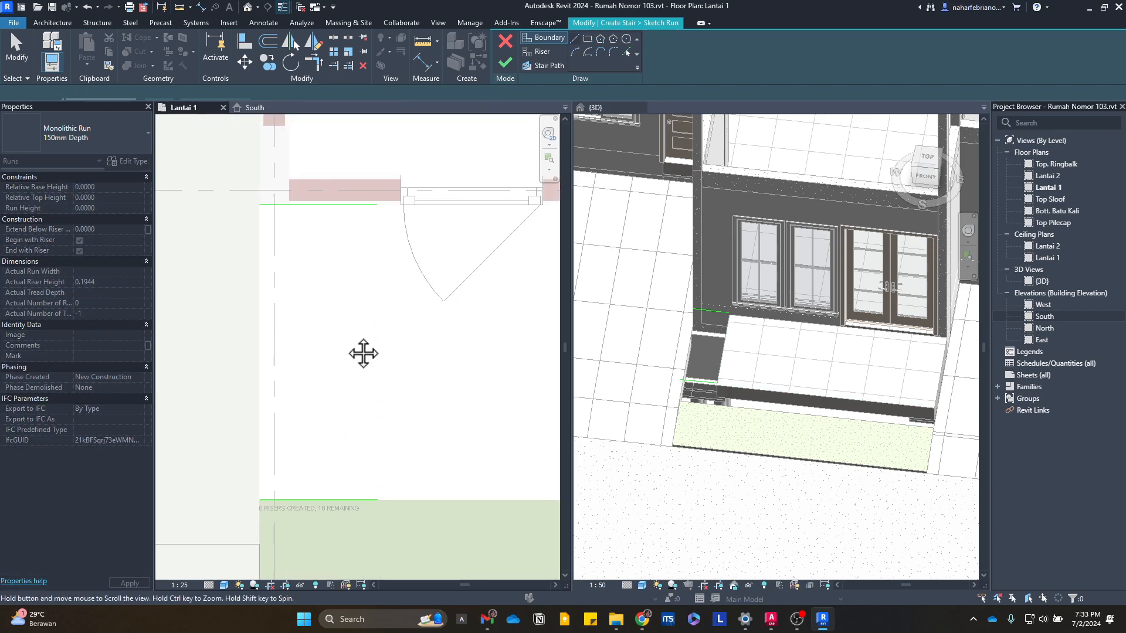
- Draw three riser lines between the two boundaries: at the carport edge, at the midpoint and along the terrace floor edge
{"action": "left_click", "coordinate": [554, 52]}
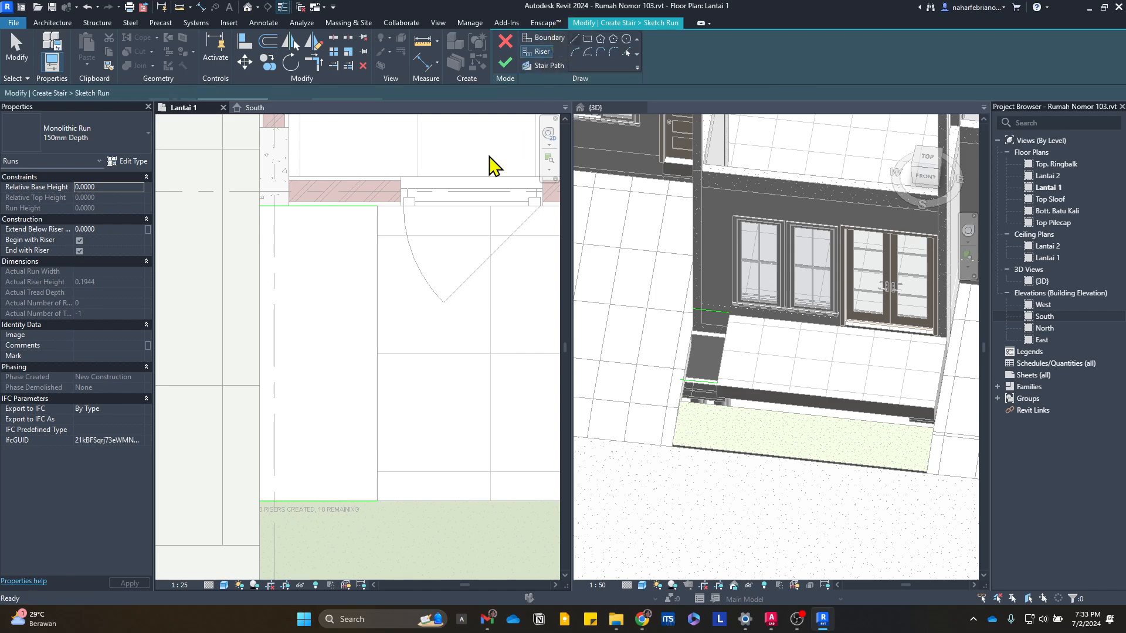
{"action": "left_click", "coordinate": [259, 502]}
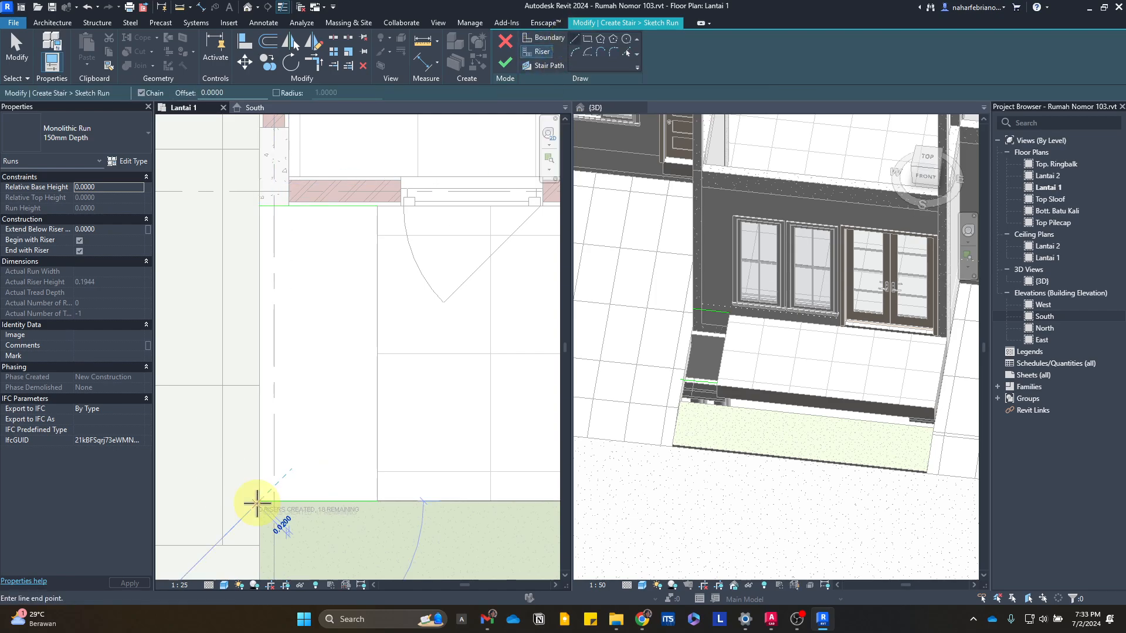
{"action": "left_click", "coordinate": [260, 205]}
{"action": "left_click", "coordinate": [318, 206]}
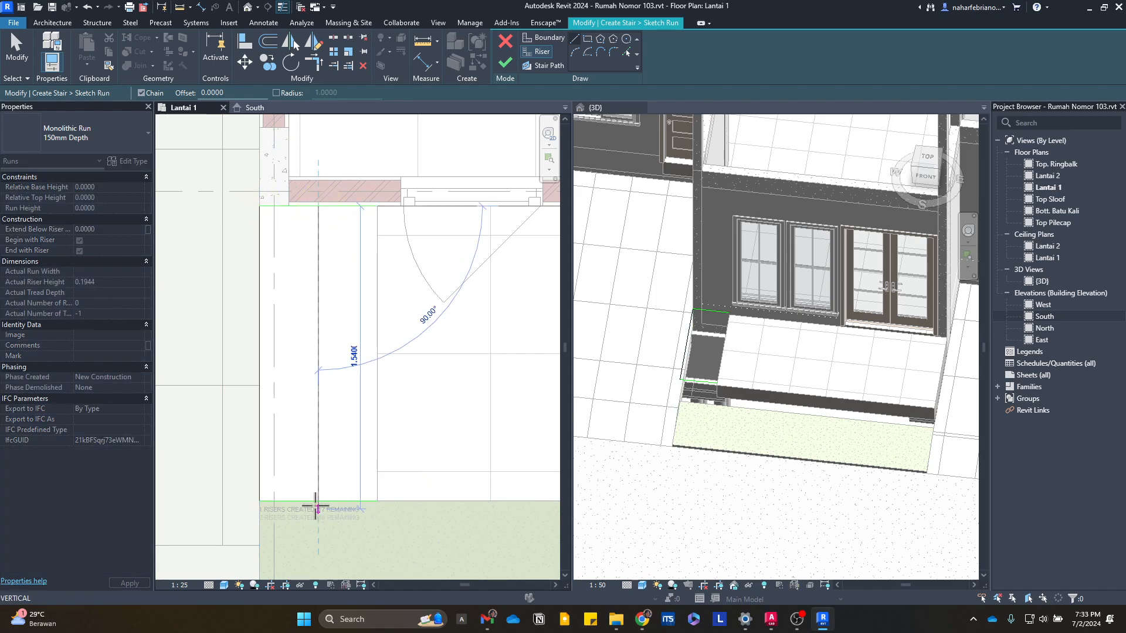
{"action": "left_click", "coordinate": [318, 501]}
{"action": "left_click", "coordinate": [377, 501]}
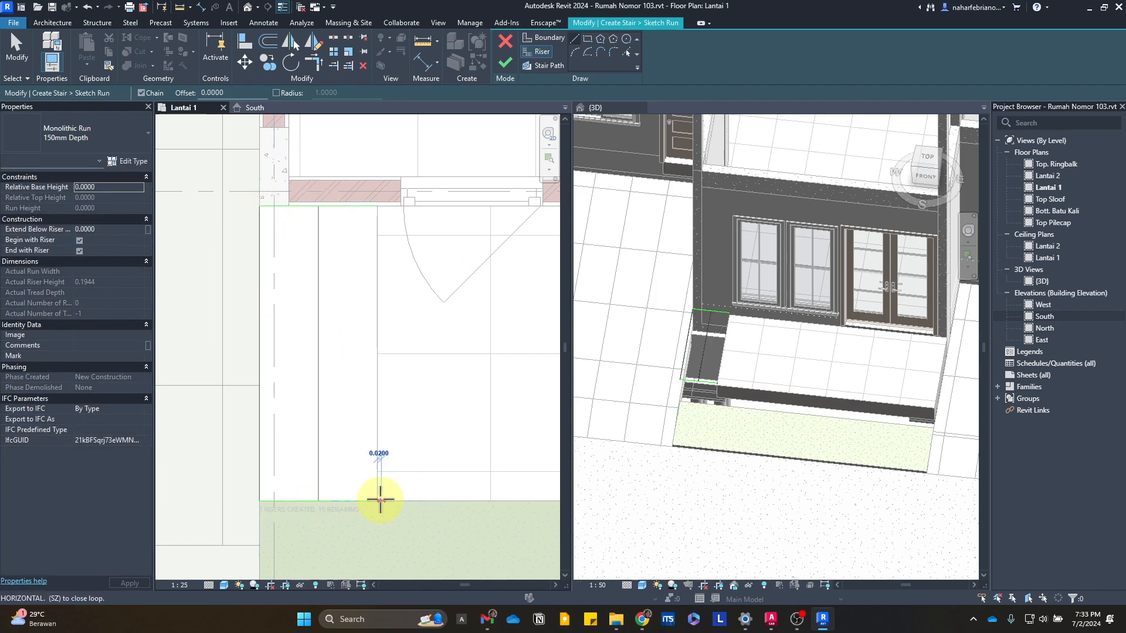
{"action": "left_click", "coordinate": [377, 206]}
{"action": "scroll", "coordinate": [813, 413], "scroll_direction": "up", "scroll_amount": 3}
{"action": "scroll", "coordinate": [685, 367], "scroll_direction": "down", "scroll_amount": 1}
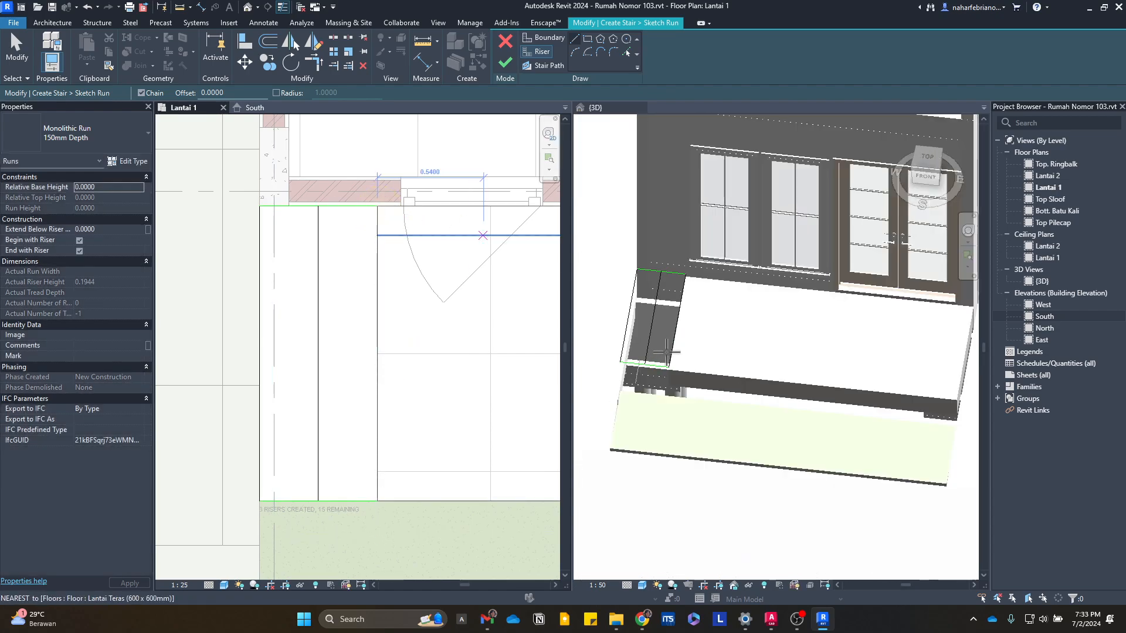
{"action": "left_click", "coordinate": [675, 350]}
{"action": "middle_click_drag", "start_coordinate": [674, 388], "coordinate": [854, 320], "text": "shift"}
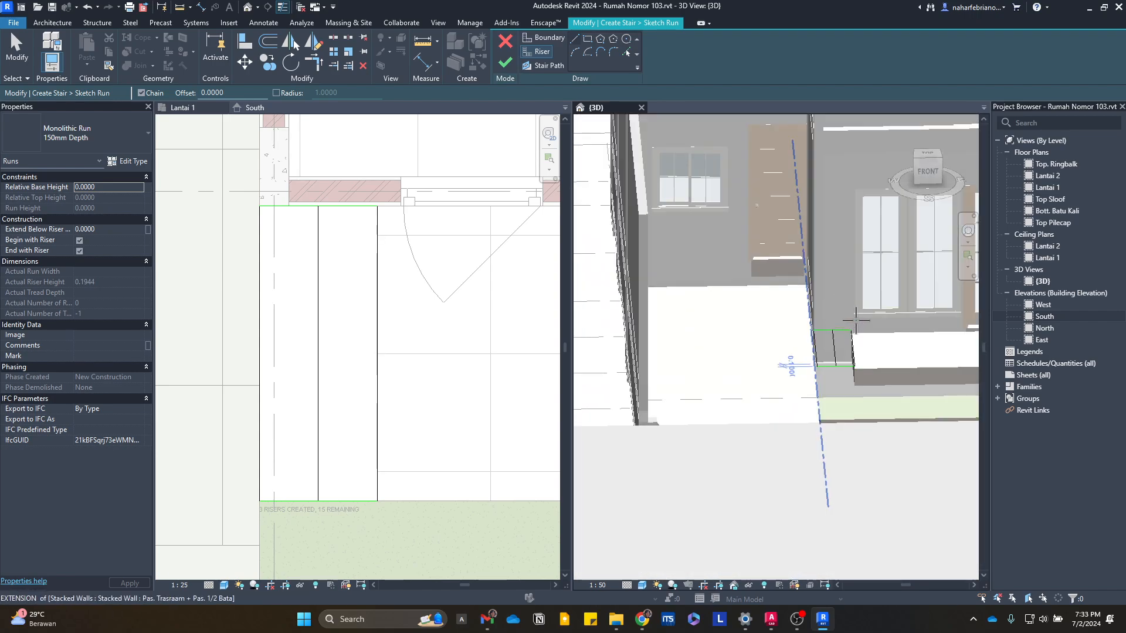
- Finish the run sketch of the terrace steps from its two boundaries and three riser lines
{"action": "scroll", "coordinate": [854, 321], "scroll_direction": "up", "scroll_amount": 2}
{"action": "scroll", "coordinate": [808, 373], "scroll_direction": "up", "scroll_amount": 1}
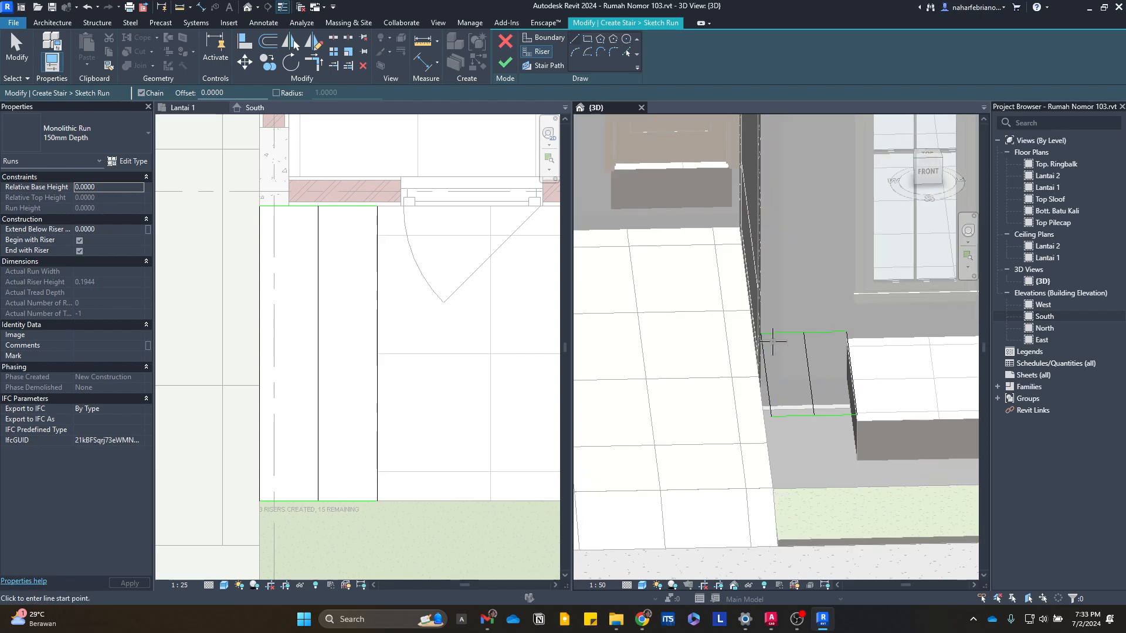
{"action": "left_click", "coordinate": [504, 64]}
{"action": "key", "text": "Escape"}
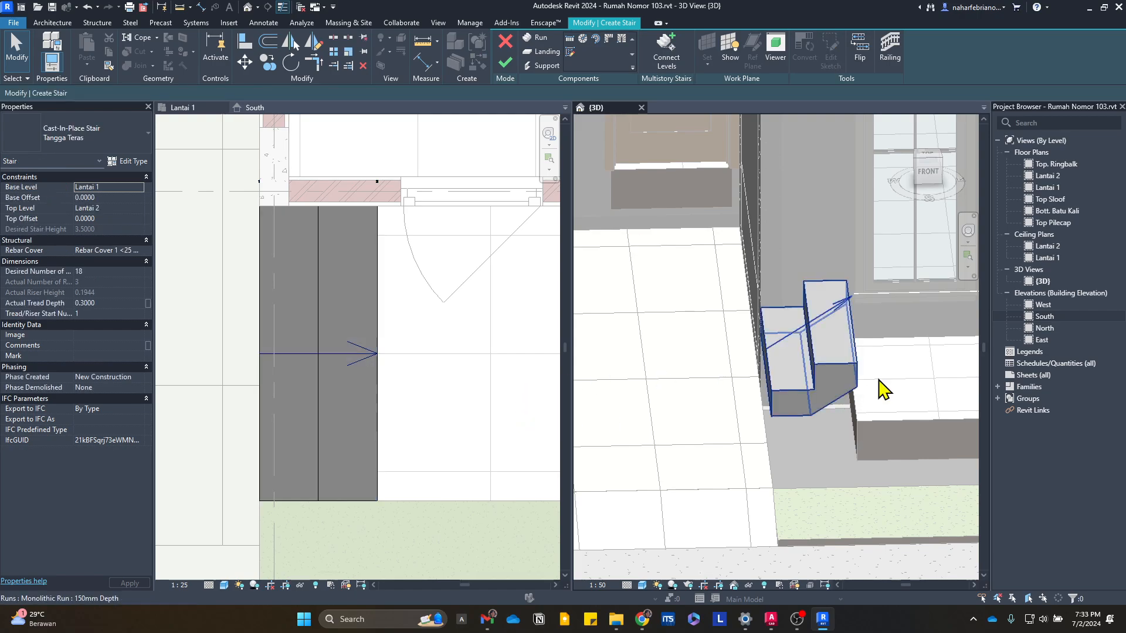
- Set the terrace stair's base offset to -0.45 from Lantai 1
{"action": "scroll", "coordinate": [809, 362], "scroll_direction": "down", "scroll_amount": 2}
{"action": "scroll", "coordinate": [810, 361], "scroll_direction": "up", "scroll_amount": 2}
{"action": "middle_click_drag", "start_coordinate": [777, 403], "coordinate": [799, 422]}
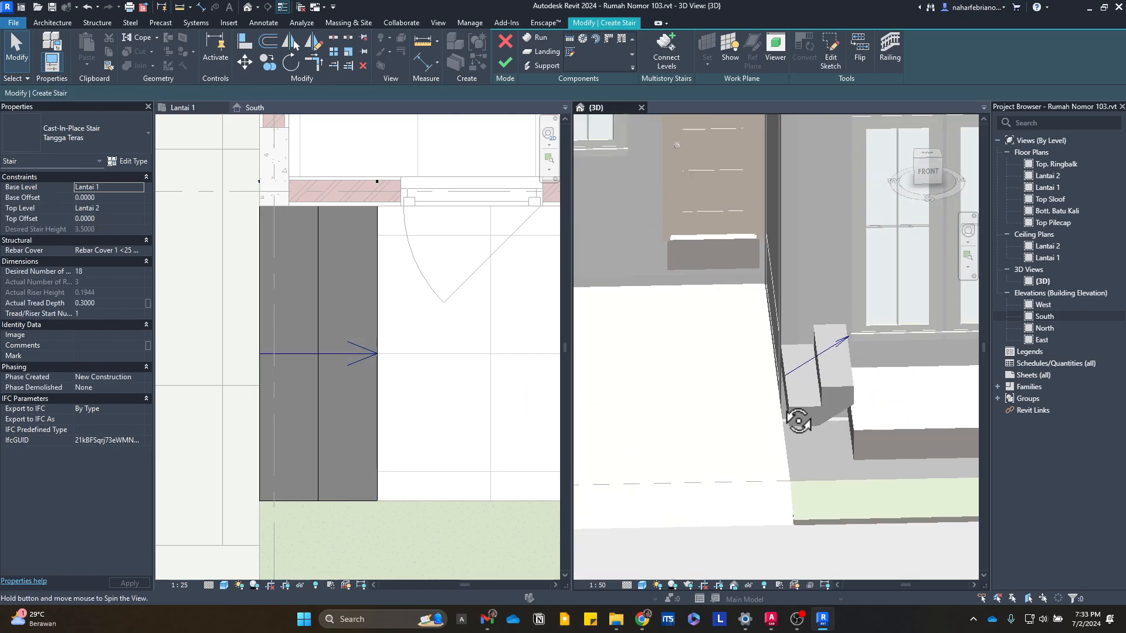
{"action": "scroll", "coordinate": [817, 445], "scroll_direction": "down", "scroll_amount": 2}
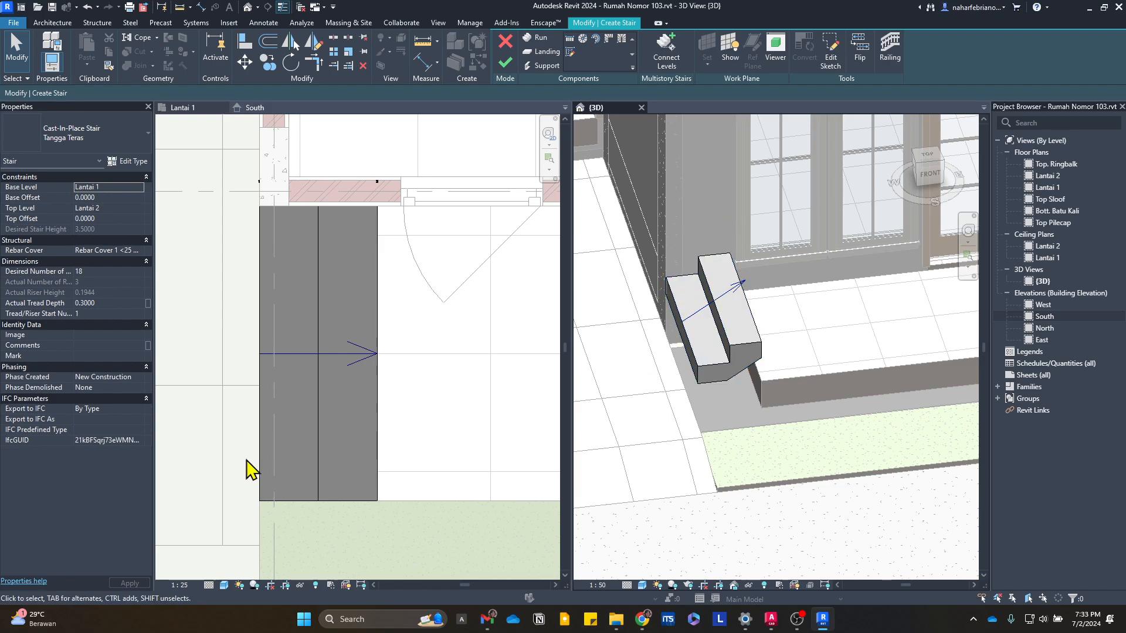
{"action": "left_click", "coordinate": [330, 406]}
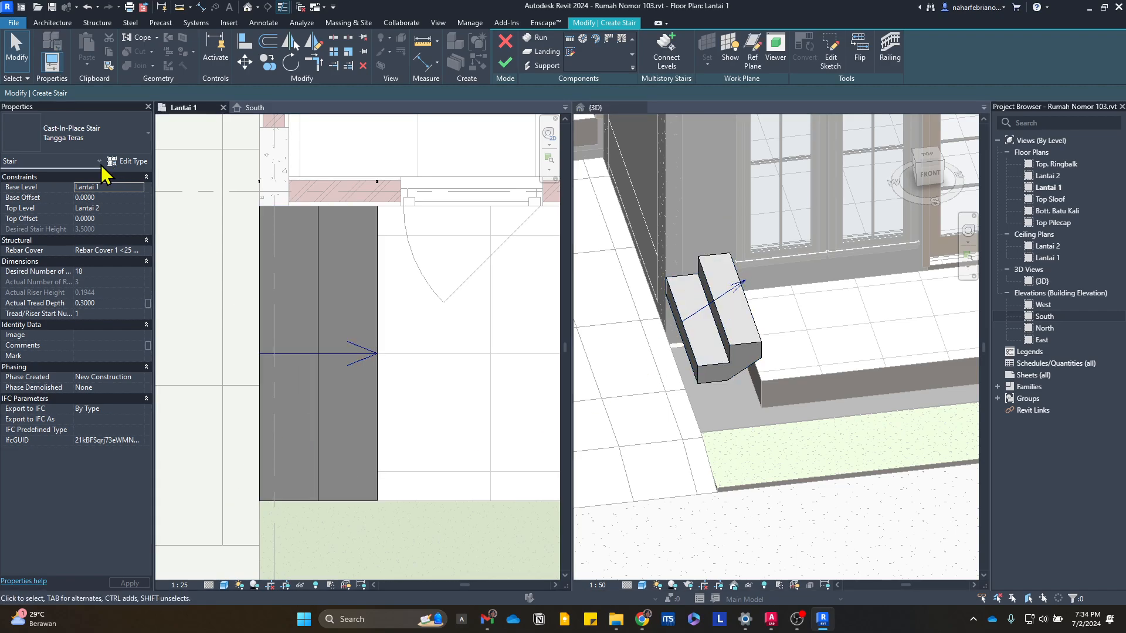
{"action": "left_click", "coordinate": [129, 197]}
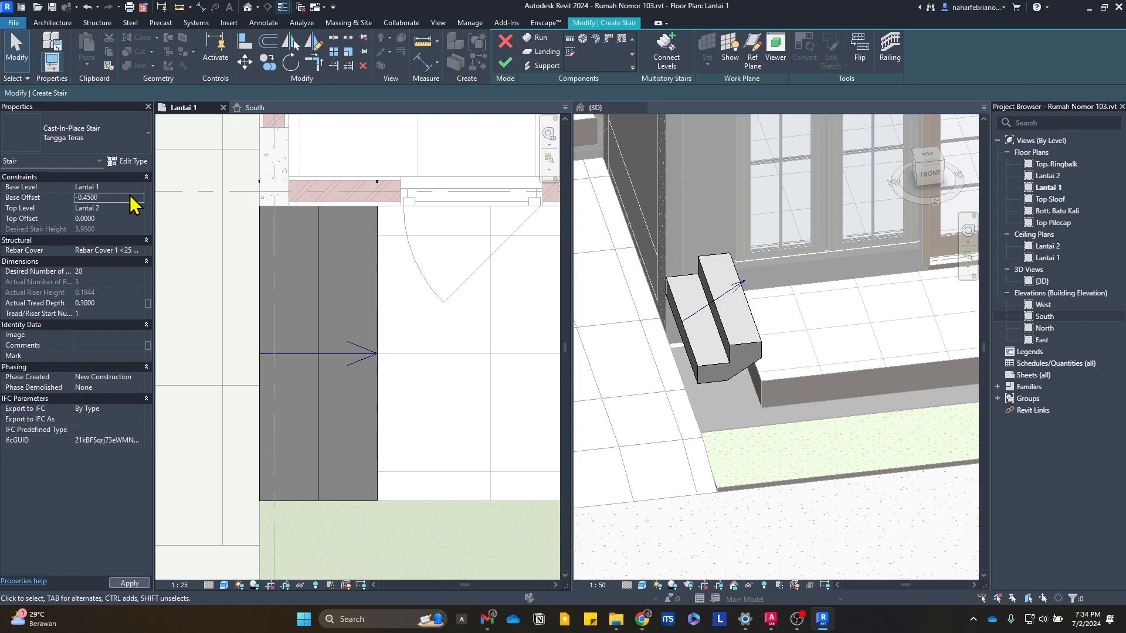
{"action": "scroll", "coordinate": [721, 419], "scroll_direction": "up", "scroll_amount": 4}
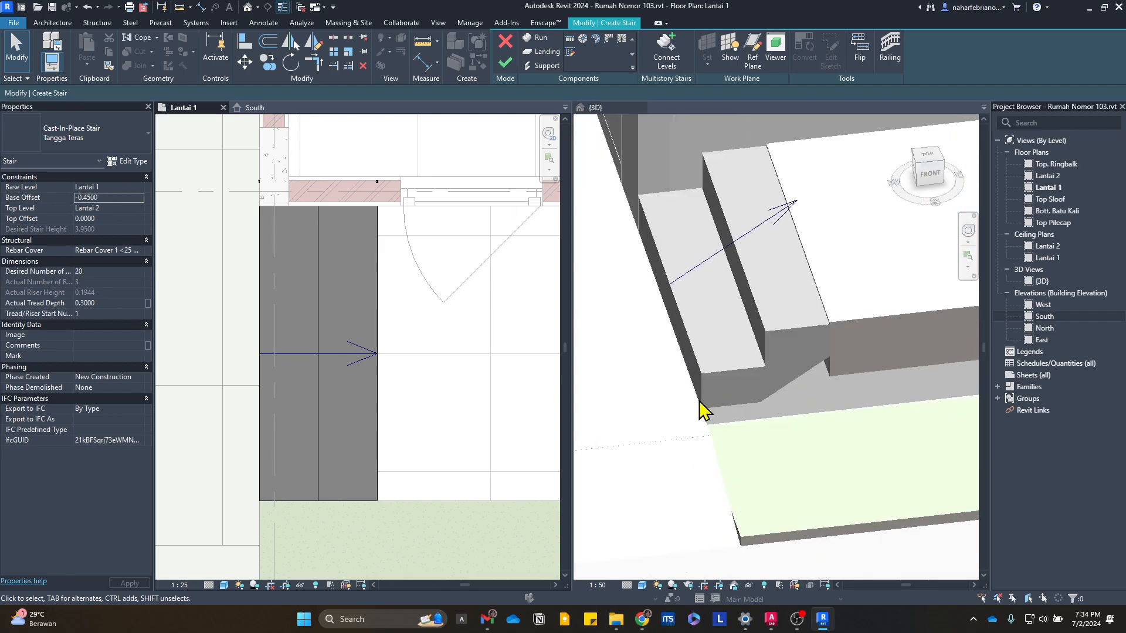
- Set the terrace stair's top level to Lantai 1 with a top offset of -0.05
{"action": "left_click", "coordinate": [138, 208]}
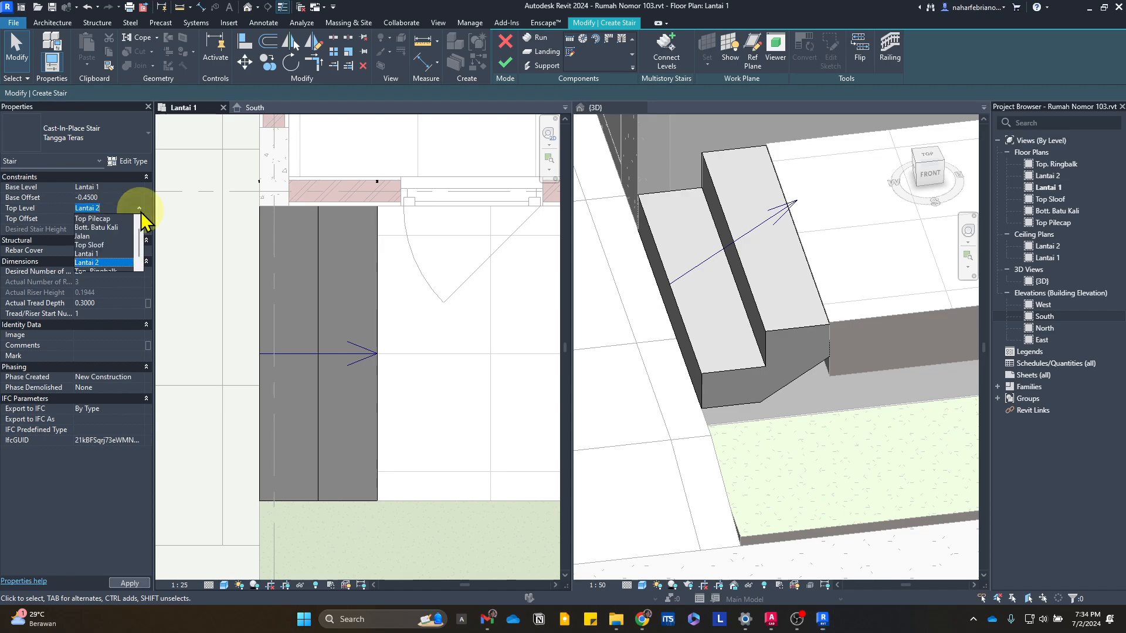
{"action": "left_click", "coordinate": [121, 256]}
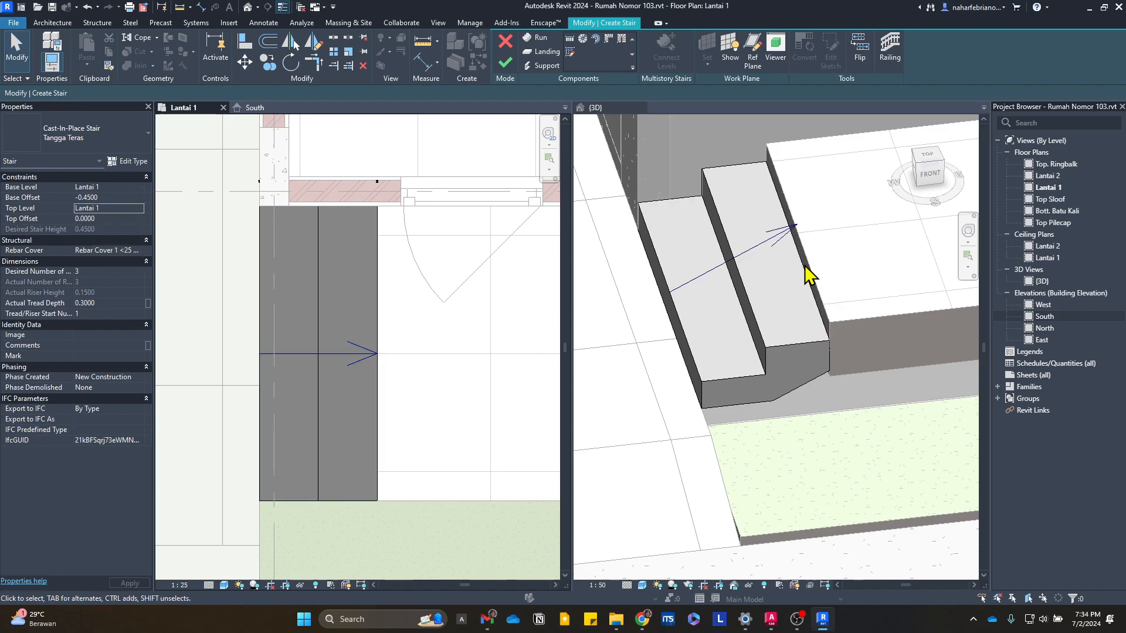
{"action": "scroll", "coordinate": [832, 331], "scroll_direction": "up", "scroll_amount": 3}
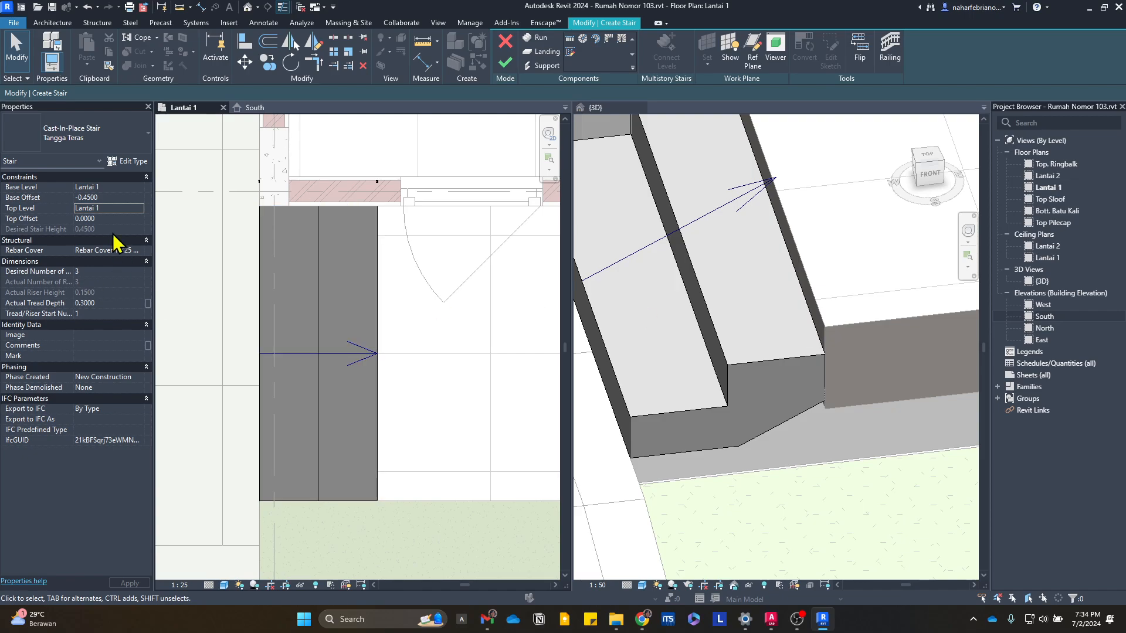
{"action": "left_click", "coordinate": [101, 218]}
{"action": "type", "text": "-"}
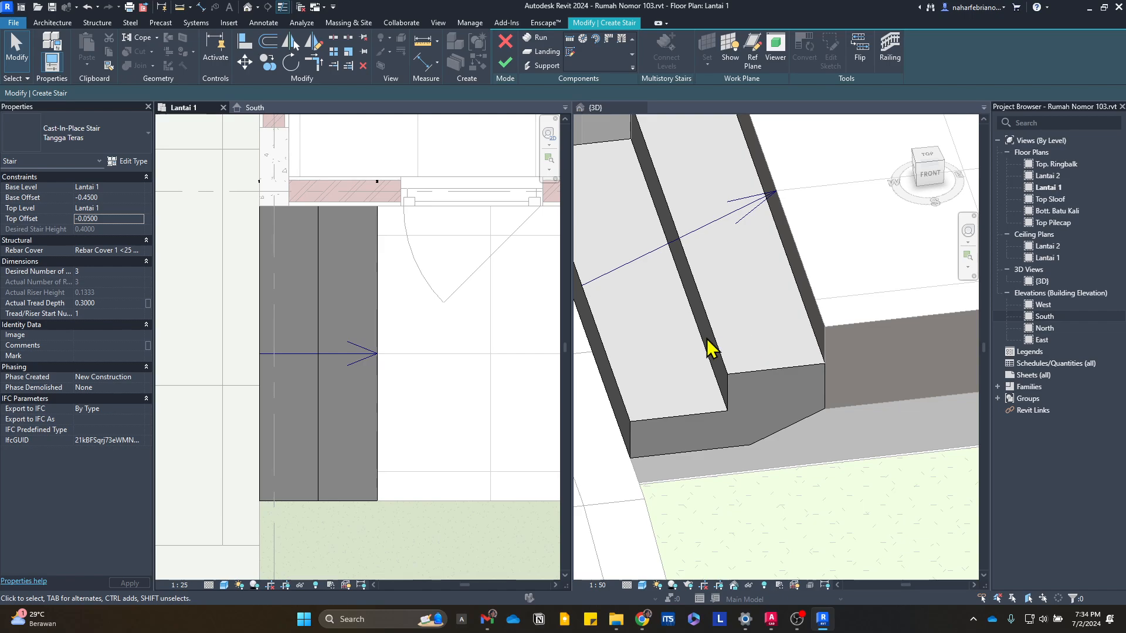
{"action": "scroll", "coordinate": [711, 350], "scroll_direction": "down", "scroll_amount": 2}
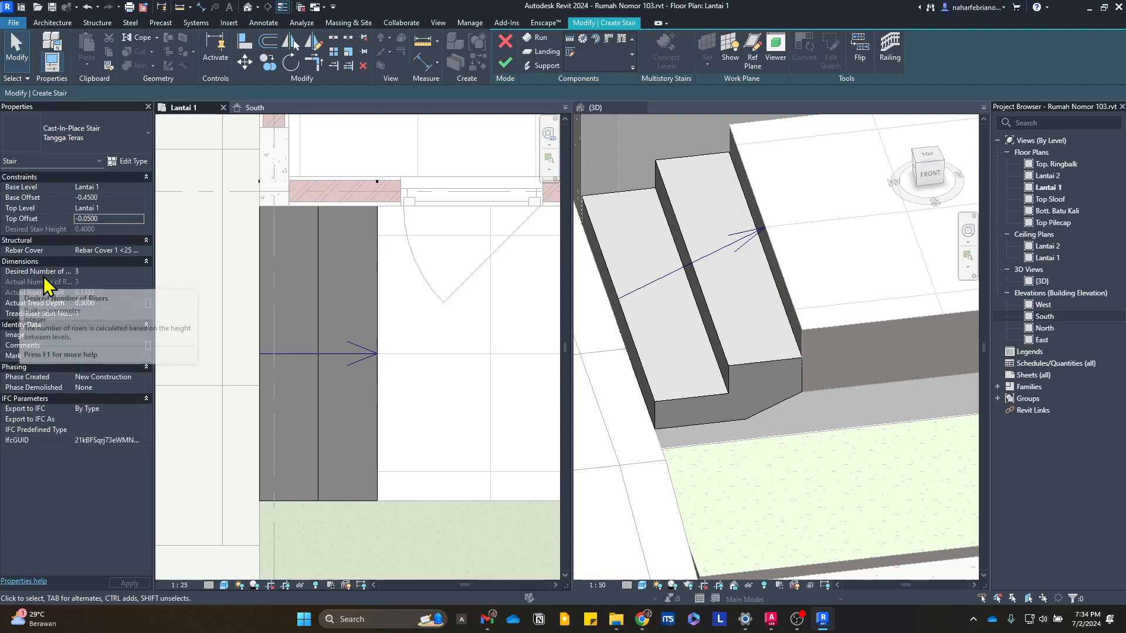
- Set the terrace stair's desired number of risers to 2 and check the steps against the terrace floor
{"action": "left_click", "coordinate": [82, 272]}
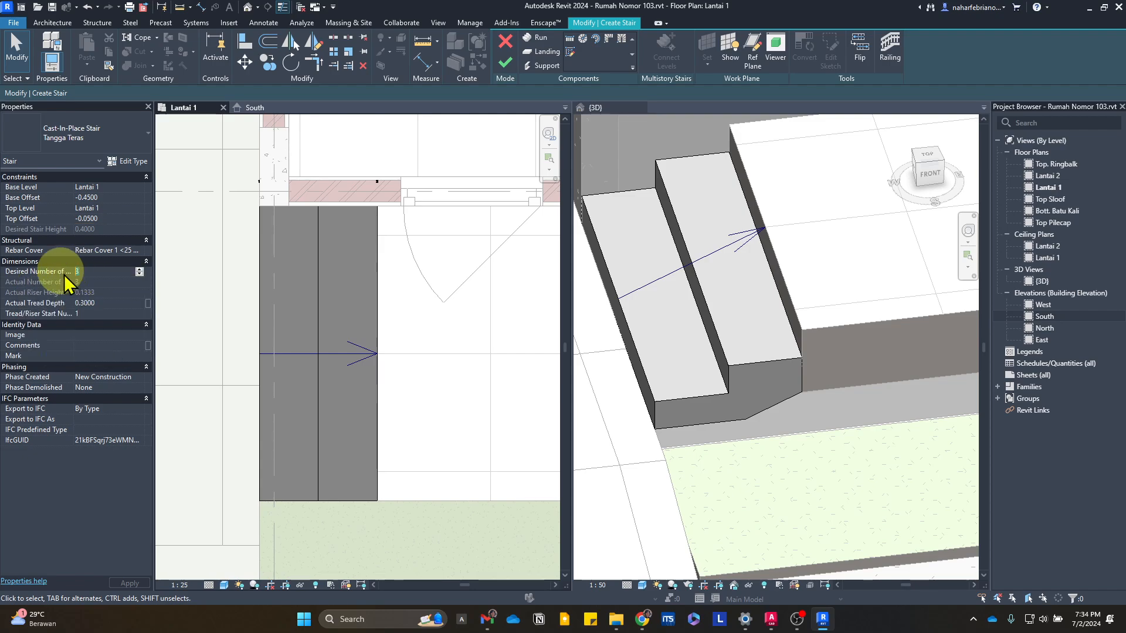
{"action": "key", "text": "BackSpace"}
{"action": "type", "text": "2"}
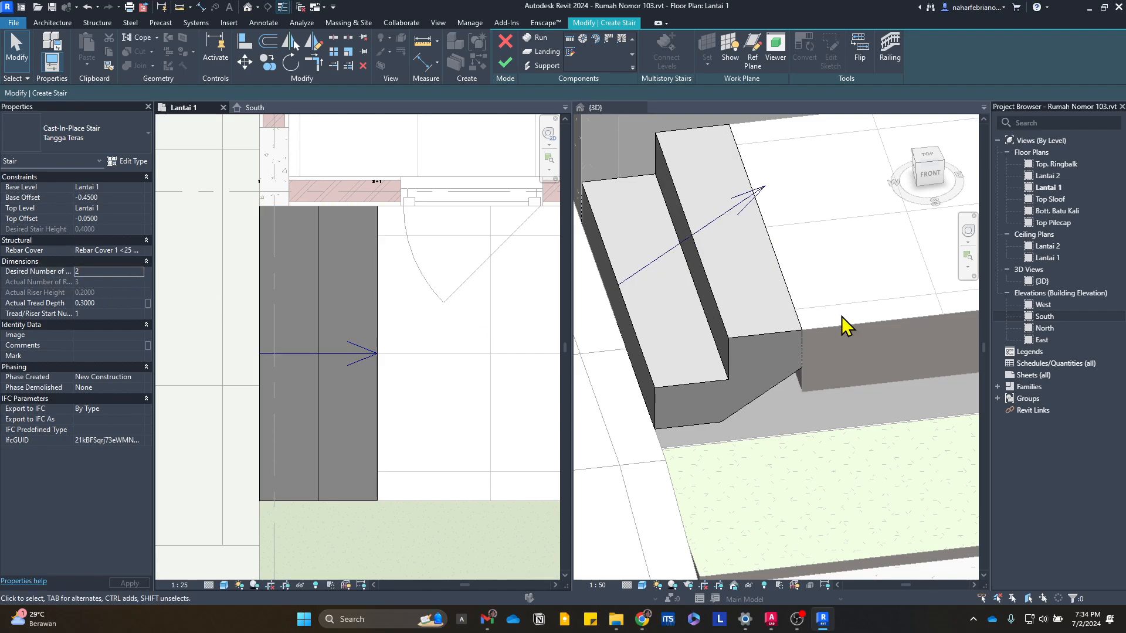
{"action": "scroll", "coordinate": [762, 275], "scroll_direction": "down", "scroll_amount": 2}
{"action": "scroll", "coordinate": [762, 282], "scroll_direction": "up", "scroll_amount": 1}
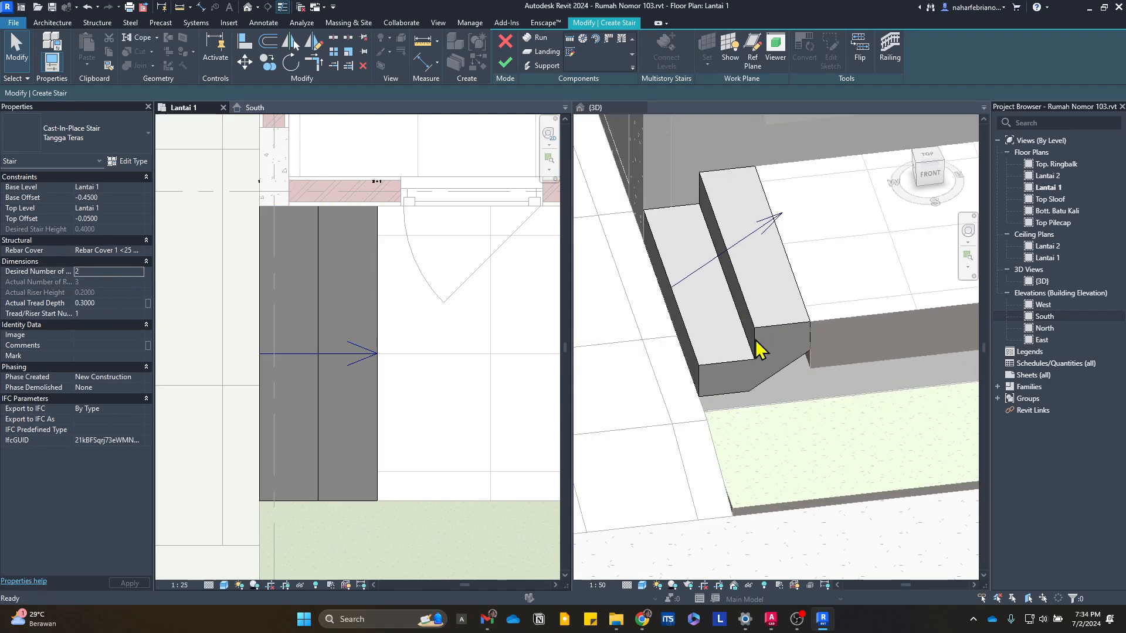
{"action": "scroll", "coordinate": [789, 374], "scroll_direction": "up", "scroll_amount": 1}
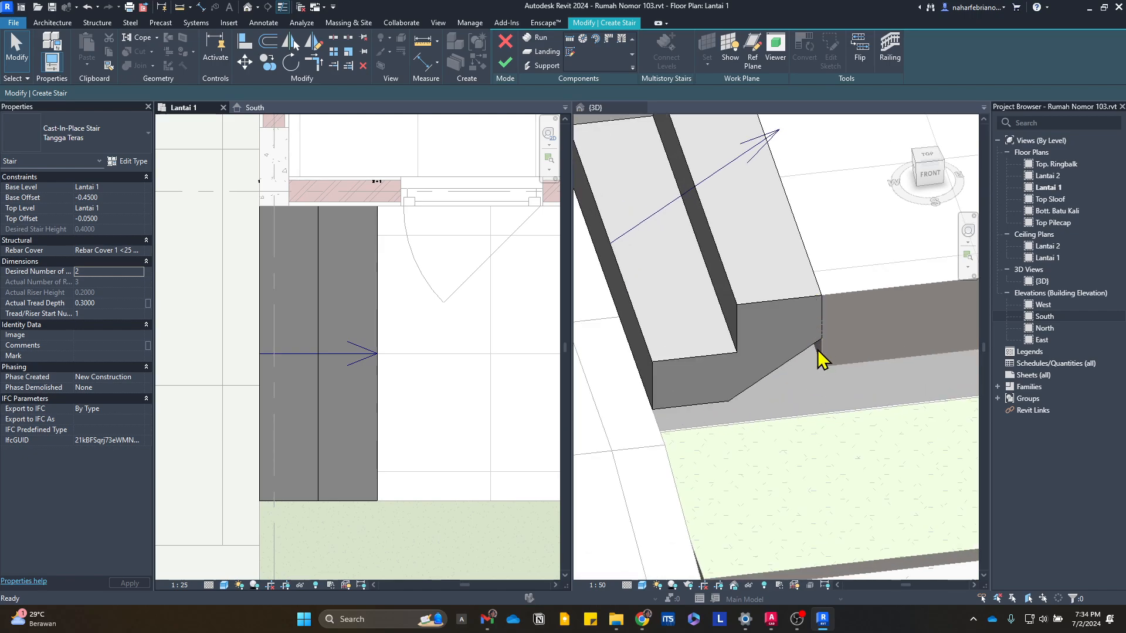
- Open the properties of the 150mm Depth run type used by the Tangga Teras stair type
{"action": "left_click", "coordinate": [774, 364]}
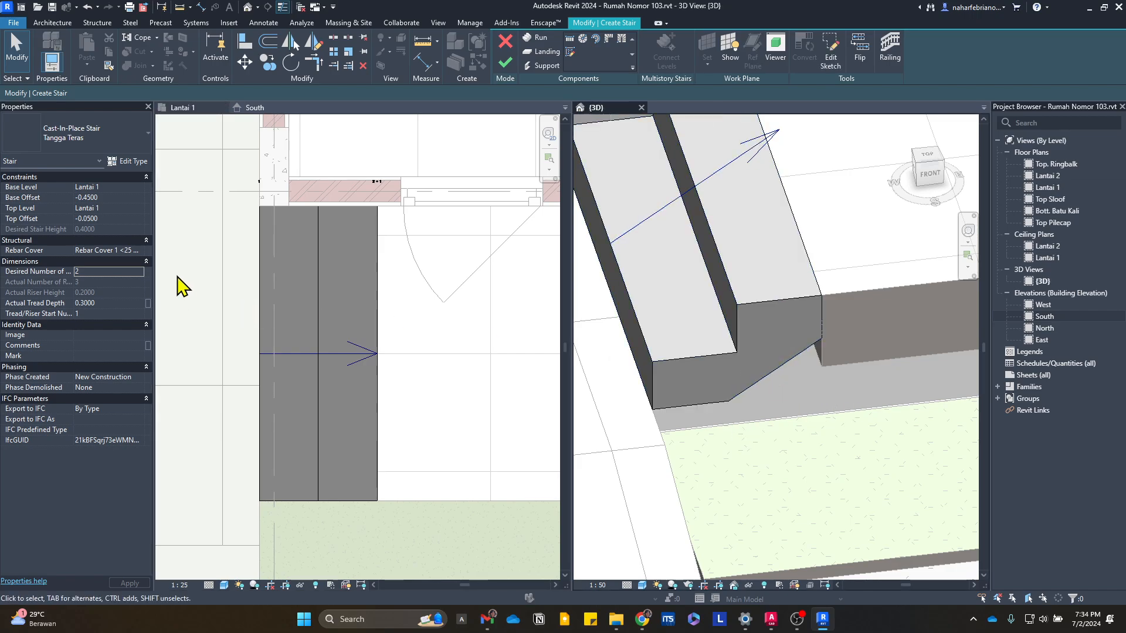
{"action": "left_click", "coordinate": [125, 161]}
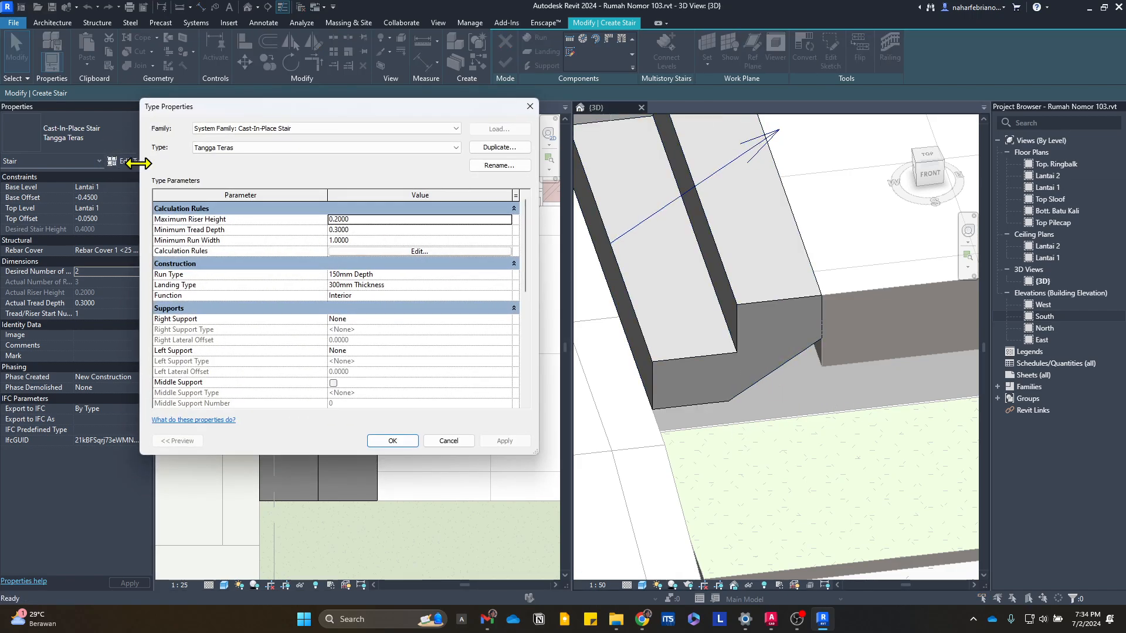
{"action": "left_click", "coordinate": [510, 275]}
{"action": "left_click", "coordinate": [511, 274]}
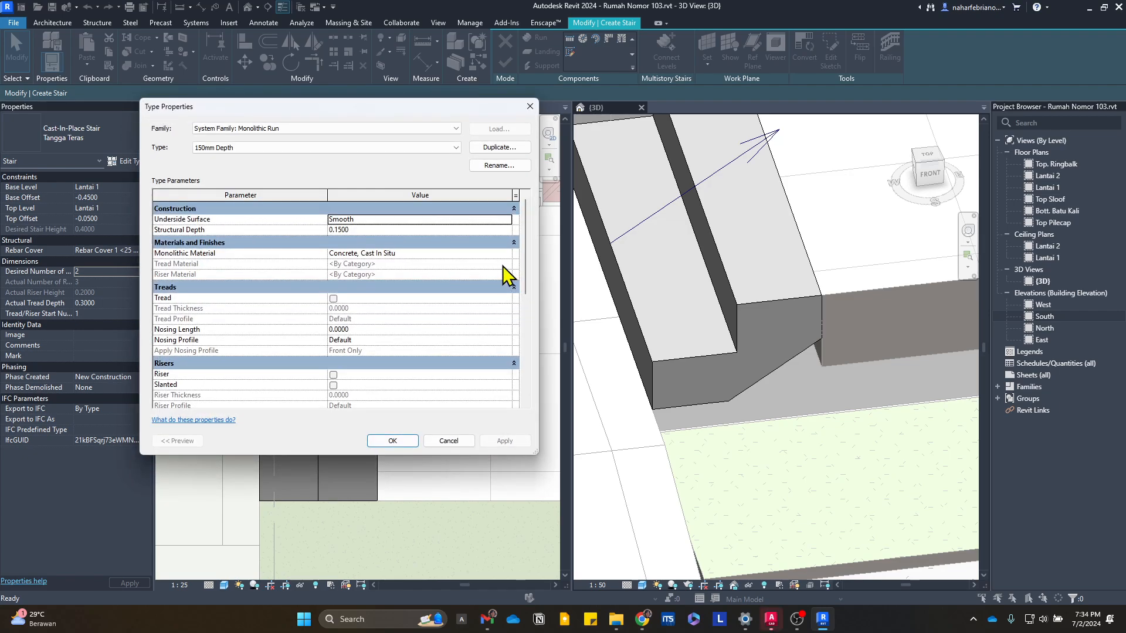
- Try to duplicate the 150mm Depth run type under the name 400mm Depth
{"action": "left_click", "coordinate": [482, 148]}
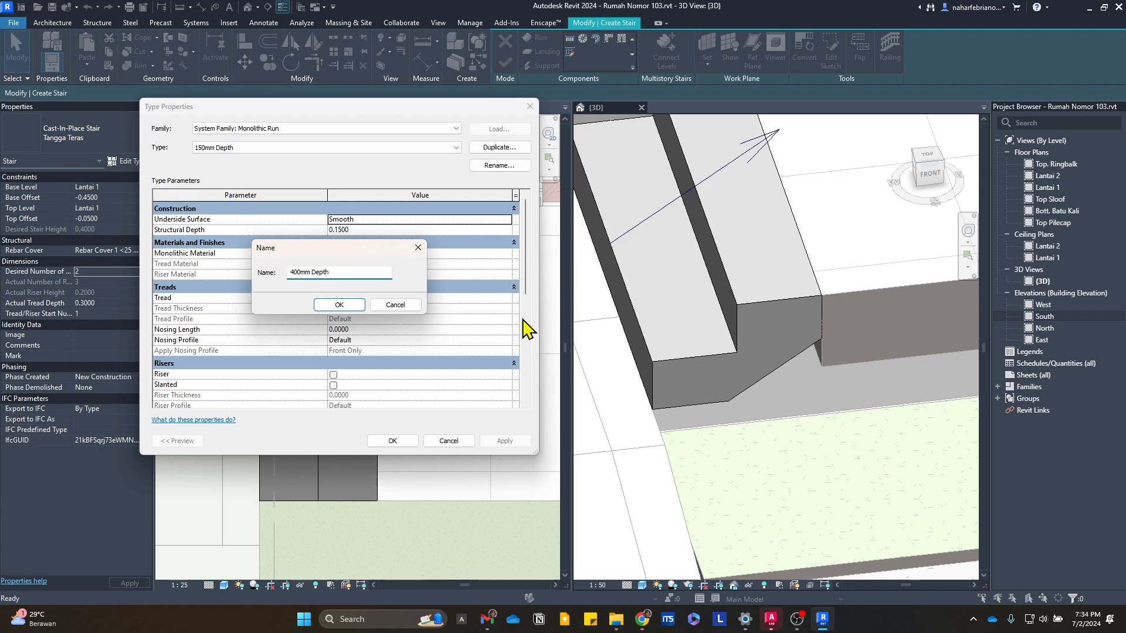
{"action": "left_click", "coordinate": [340, 304]}
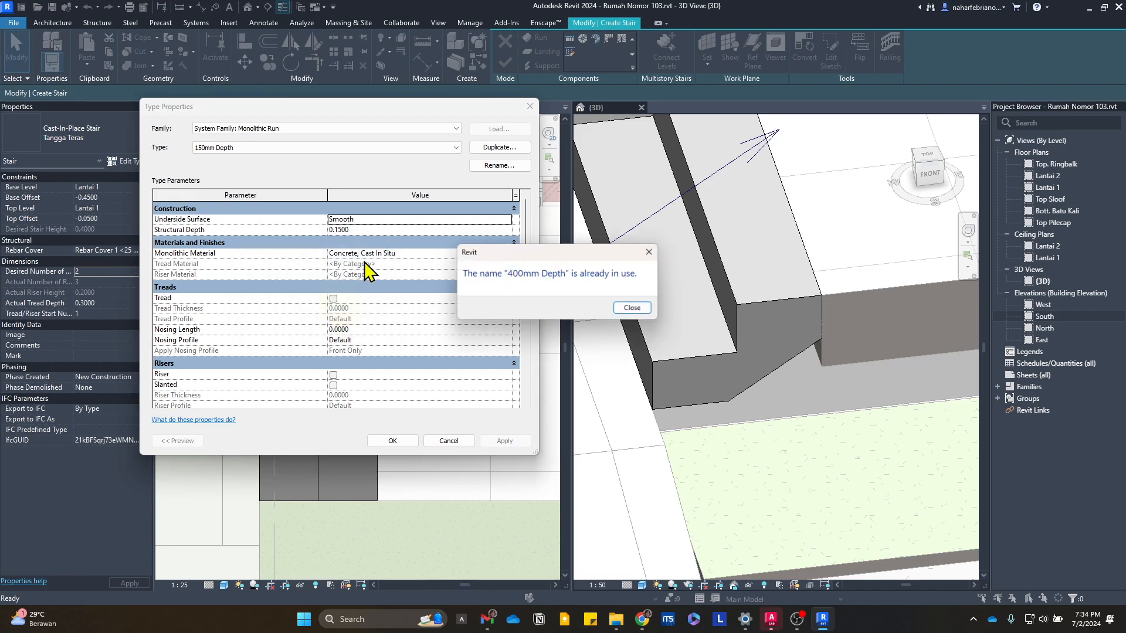
{"action": "left_click", "coordinate": [633, 309]}
- Switch the monolithic run to the existing 400mm Depth type, with Stepped as underside surface and a structural depth of 0.4
{"action": "left_click", "coordinate": [399, 147]}
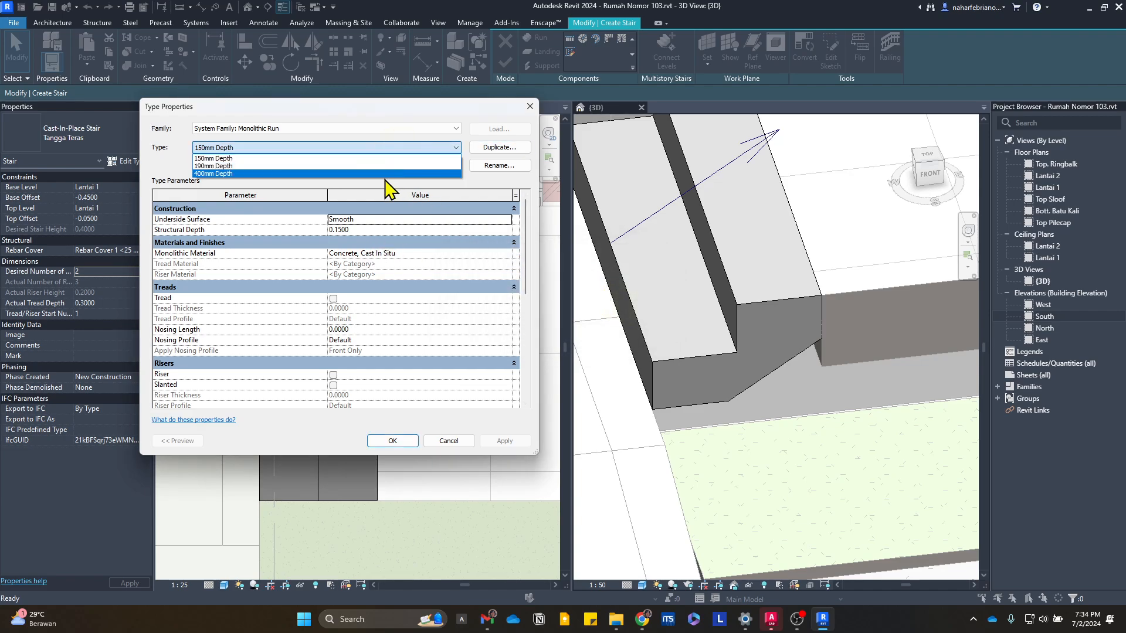
{"action": "left_click", "coordinate": [385, 174]}
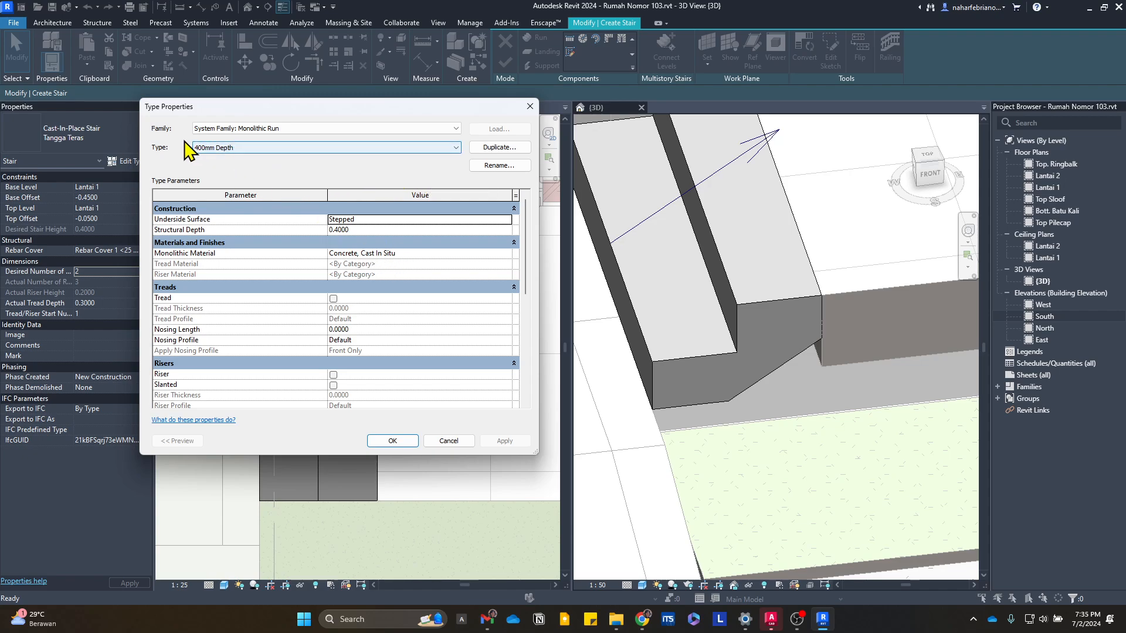
{"action": "left_click", "coordinate": [436, 147]}
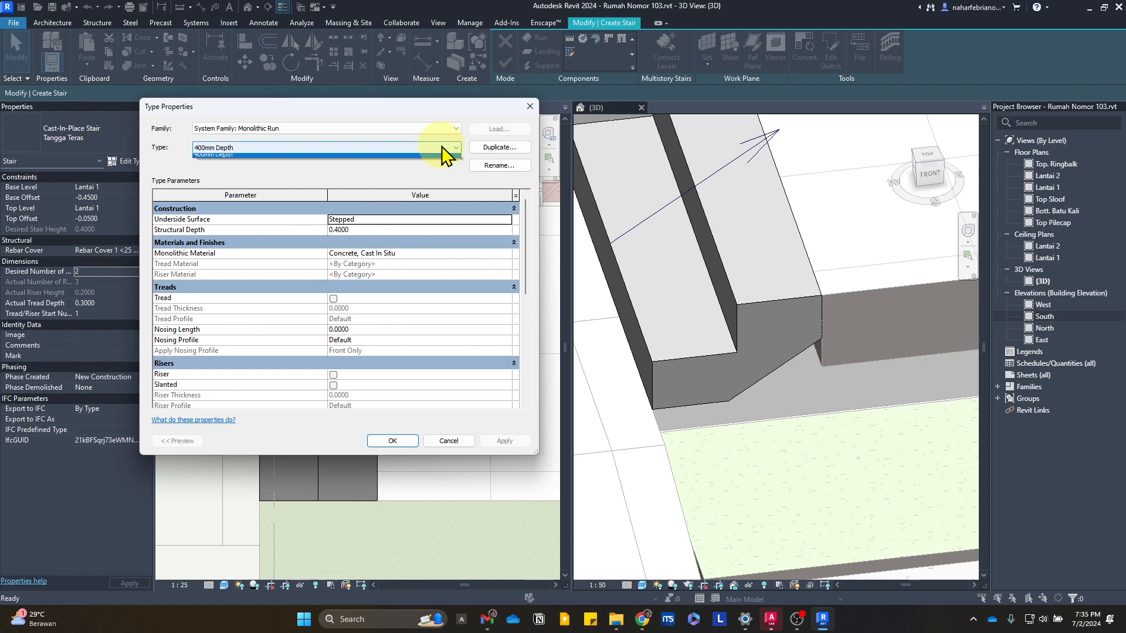
{"action": "left_click", "coordinate": [410, 189]}
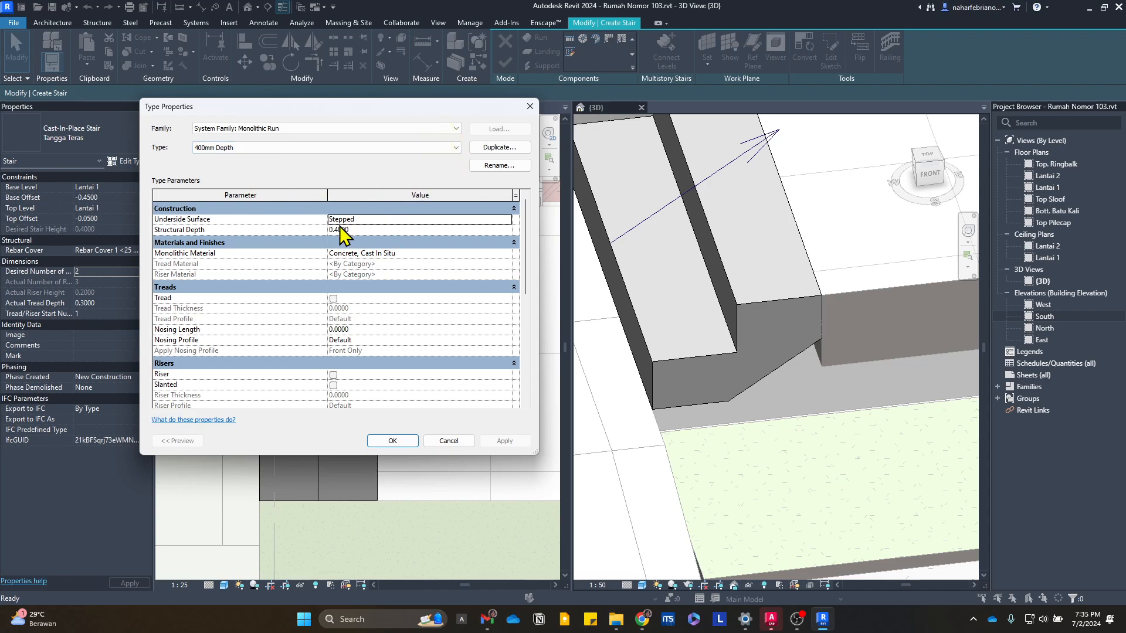
{"action": "left_click", "coordinate": [508, 220]}
{"action": "left_click", "coordinate": [462, 231]}
{"action": "left_click", "coordinate": [508, 222]}
{"action": "left_click", "coordinate": [462, 234]}
{"action": "left_click", "coordinate": [336, 231]}
{"action": "double_click", "coordinate": [332, 229]}
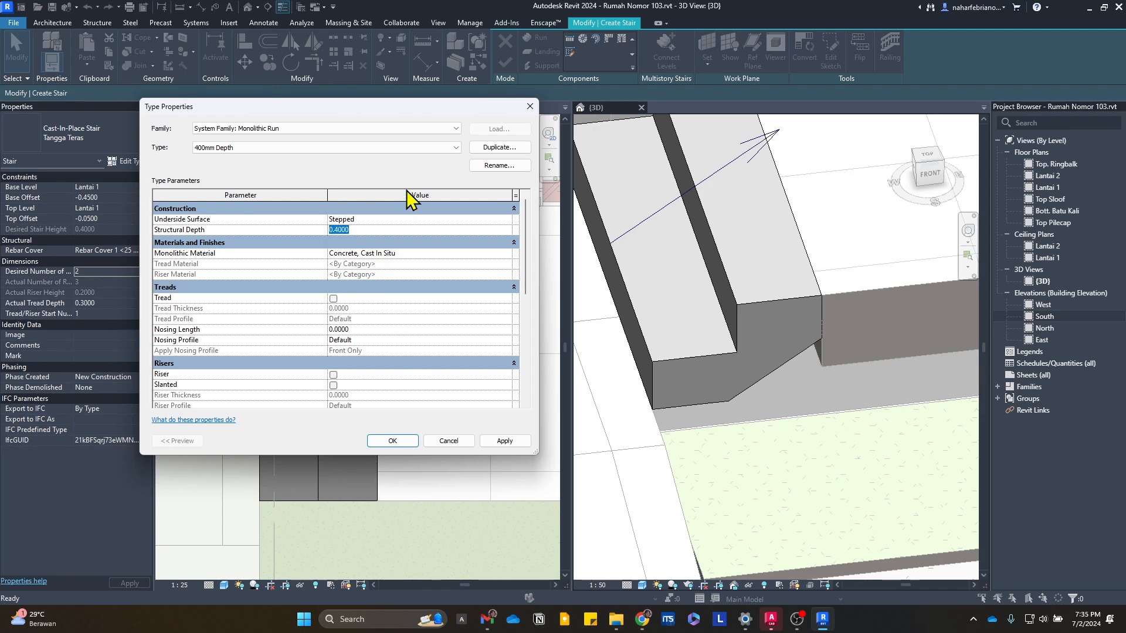
- Rename the 400mm Depth run type as Teras 1
{"action": "left_click", "coordinate": [484, 166]}
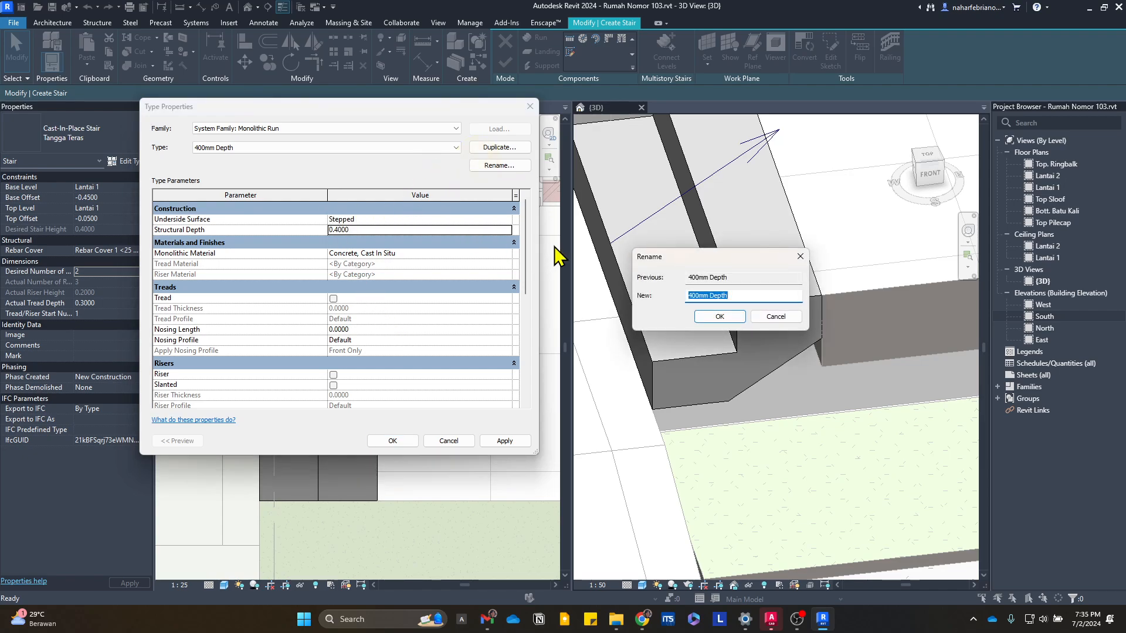
{"action": "type", "text": "Teras"}
{"action": "left_click", "coordinate": [719, 316]}
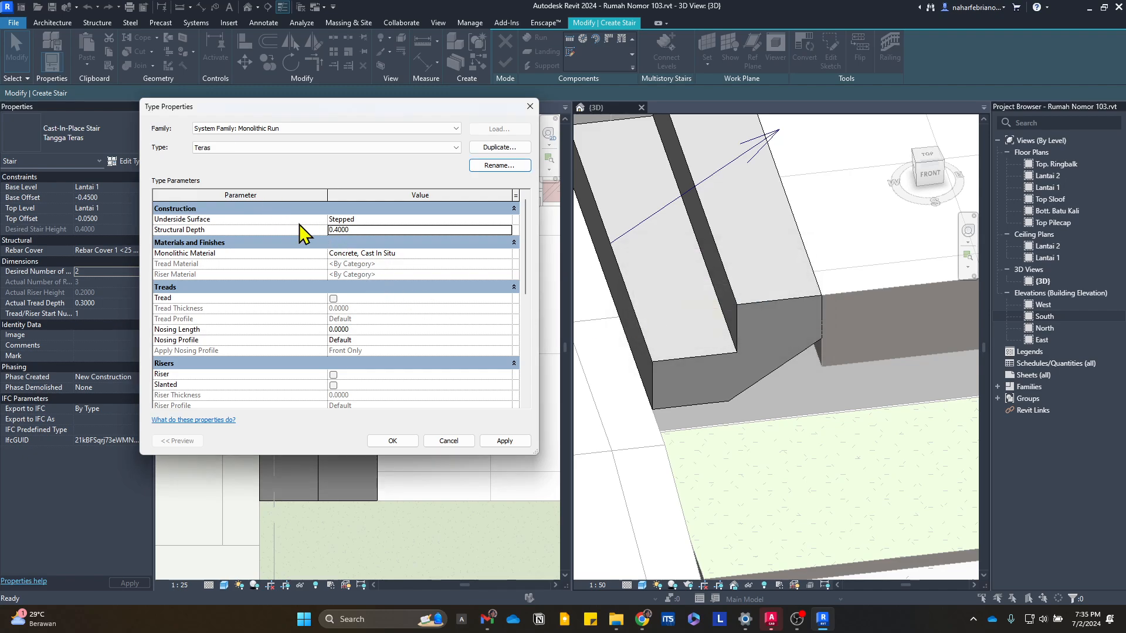
{"action": "left_click", "coordinate": [499, 166]}
{"action": "left_click", "coordinate": [722, 296]}
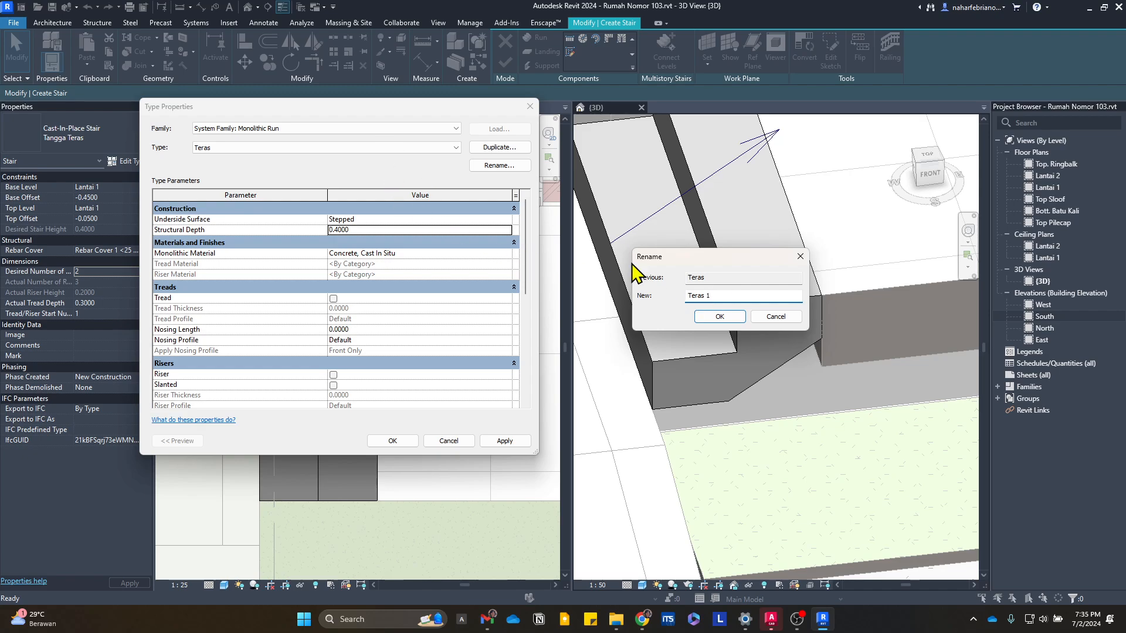
{"action": "left_click", "coordinate": [720, 317]}
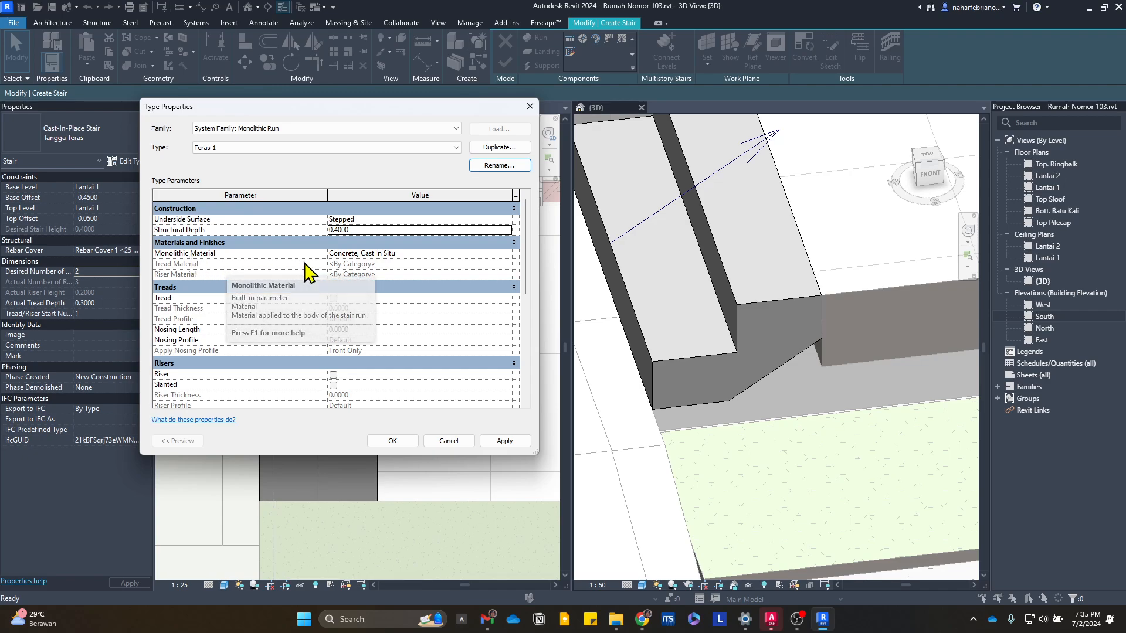
- Enable treads on the Teras 1 run type and set the tread thickness to 0.02
{"action": "scroll", "coordinate": [274, 324], "scroll_direction": "down", "scroll_amount": 3}
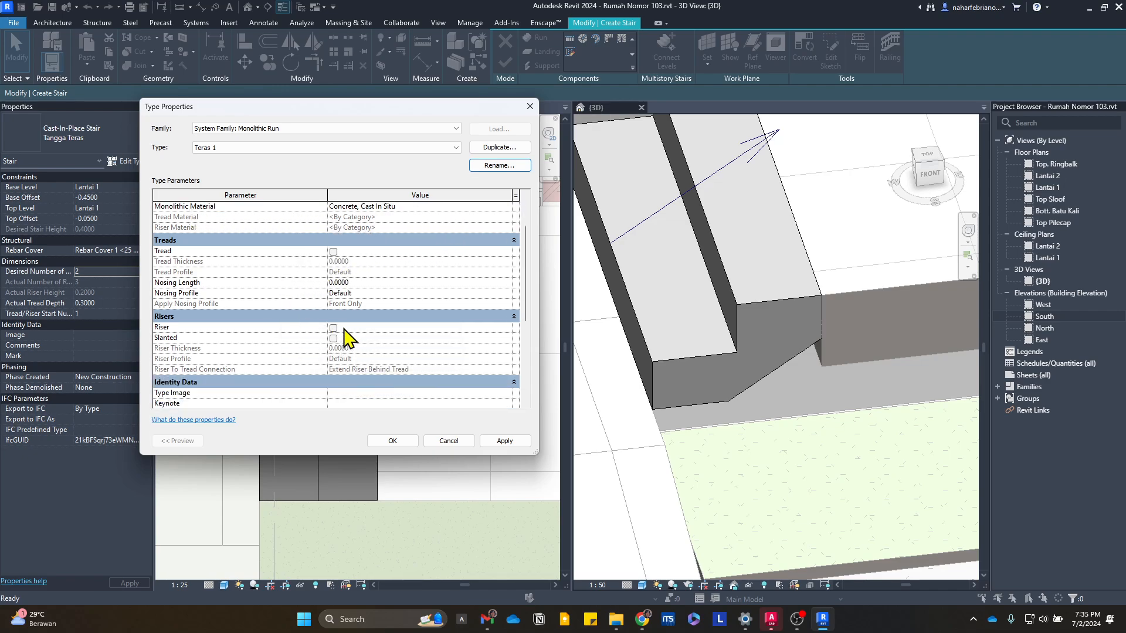
{"action": "scroll", "coordinate": [346, 331], "scroll_direction": "up", "scroll_amount": 3}
{"action": "scroll", "coordinate": [440, 274], "scroll_direction": "down", "scroll_amount": 3}
{"action": "scroll", "coordinate": [495, 284], "scroll_direction": "up", "scroll_amount": 3}
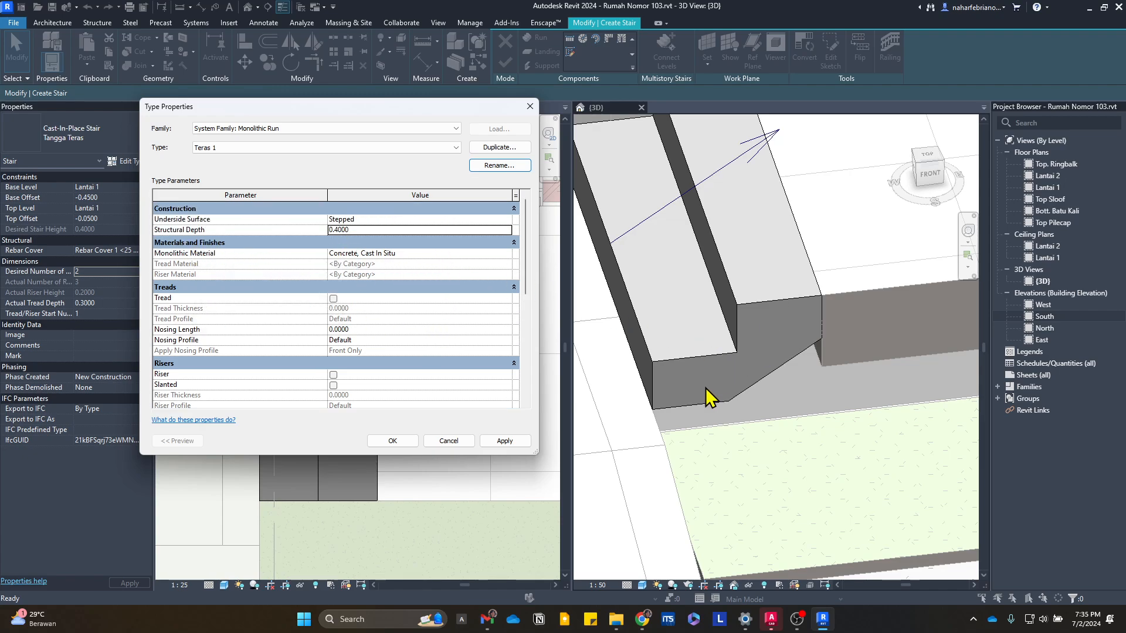
{"action": "scroll", "coordinate": [275, 311], "scroll_direction": "down", "scroll_amount": 1}
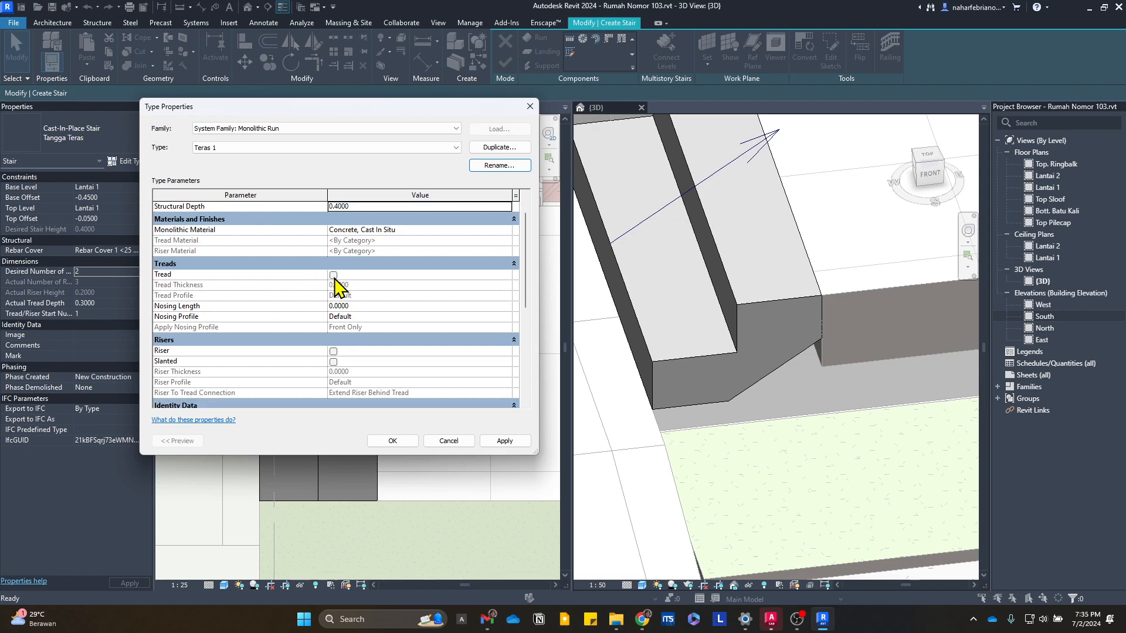
{"action": "left_click", "coordinate": [333, 275]}
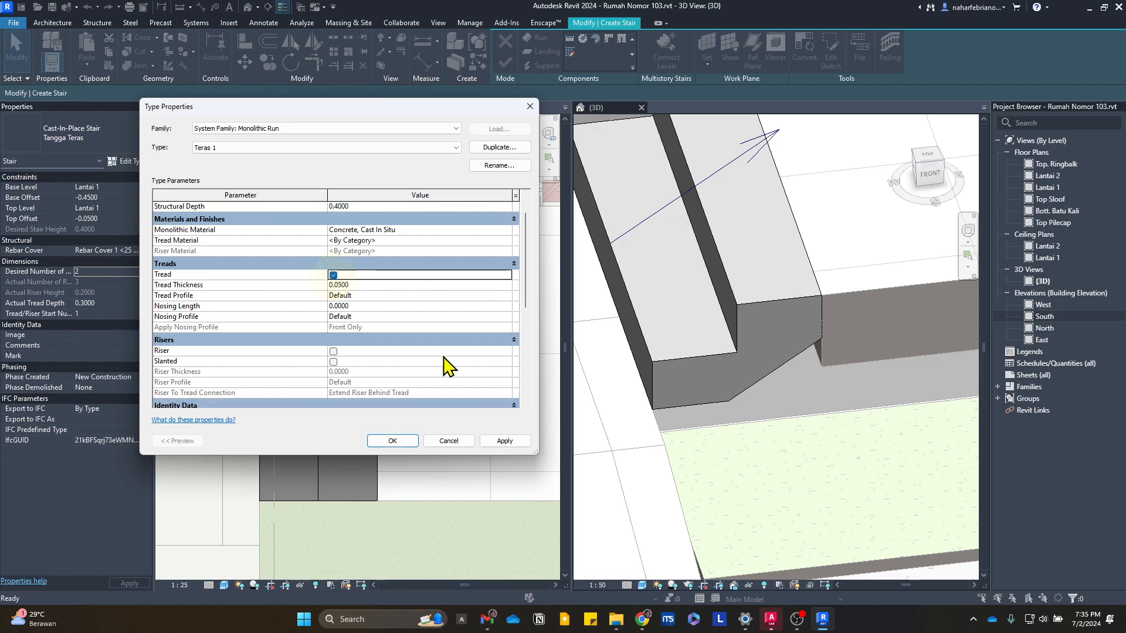
{"action": "left_click", "coordinate": [425, 286]}
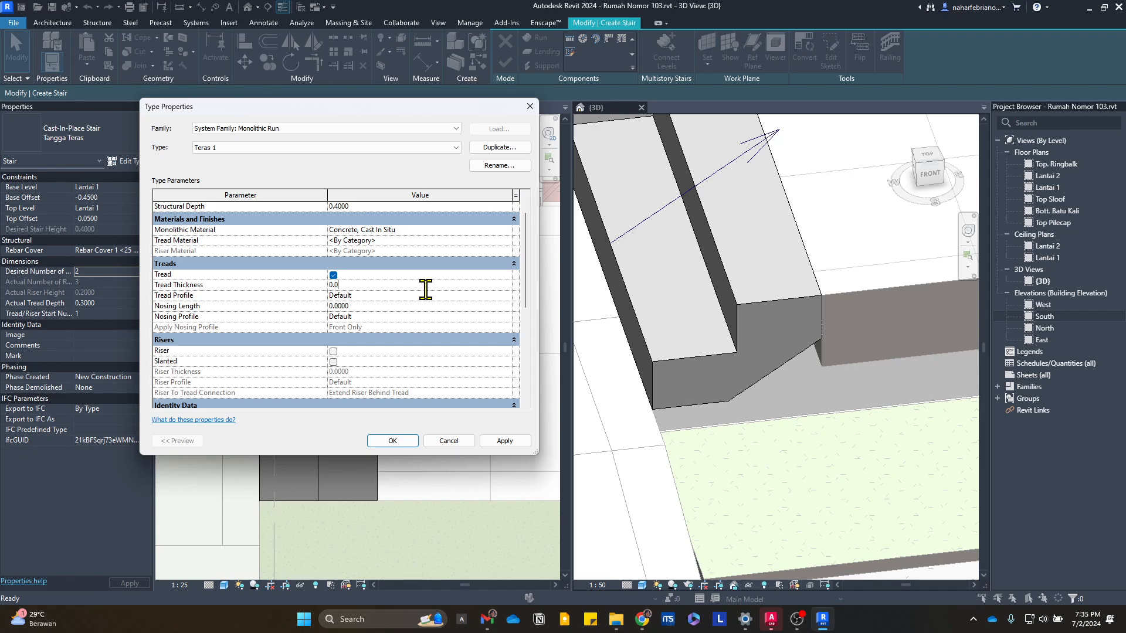
{"action": "type", "text": "0.02"}
{"action": "key", "text": "Return"}
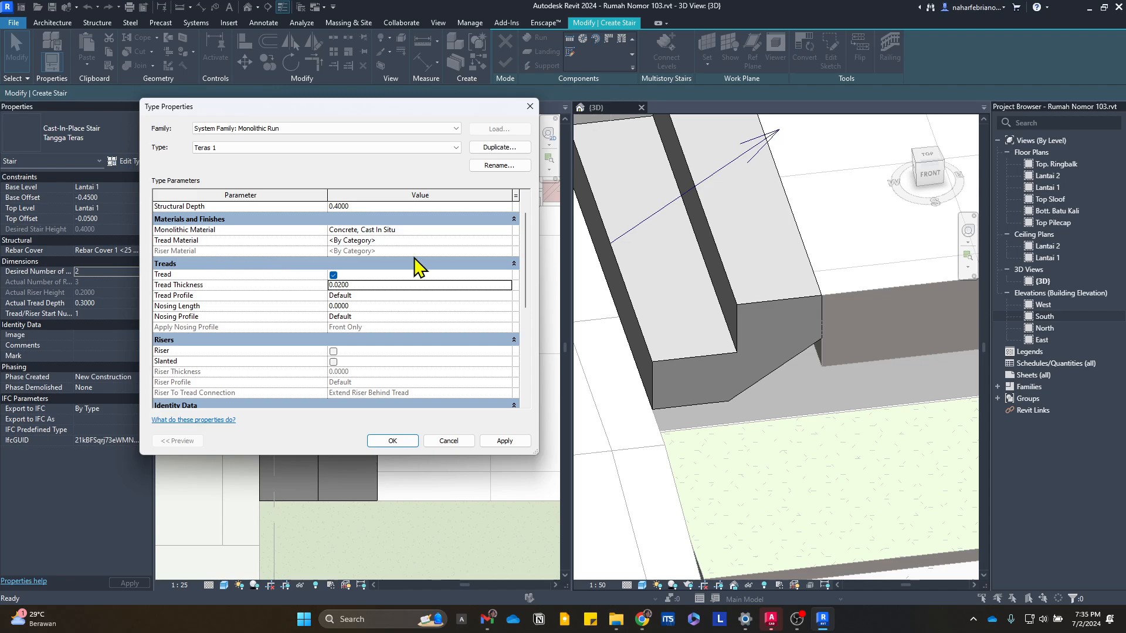
- Assign the Keramik 600 x 600mm material to the treads of the Teras 1 run type
{"action": "left_click", "coordinate": [504, 241]}
{"action": "left_click", "coordinate": [505, 240]}
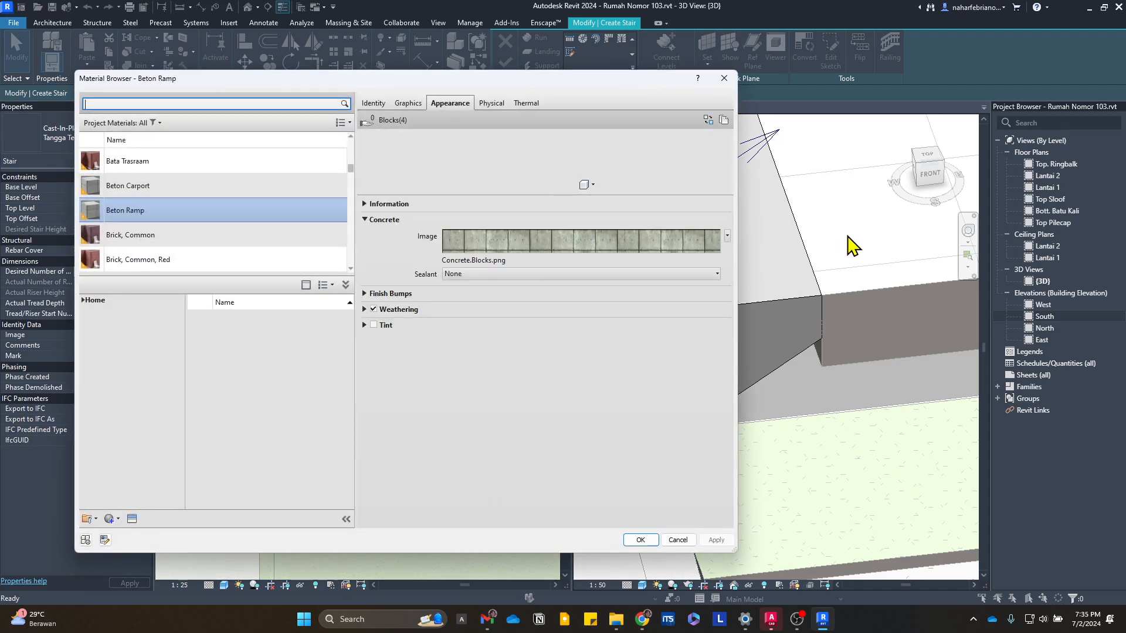
{"action": "scroll", "coordinate": [244, 150], "scroll_direction": "up", "scroll_amount": 1}
{"action": "left_click", "coordinate": [226, 111]}
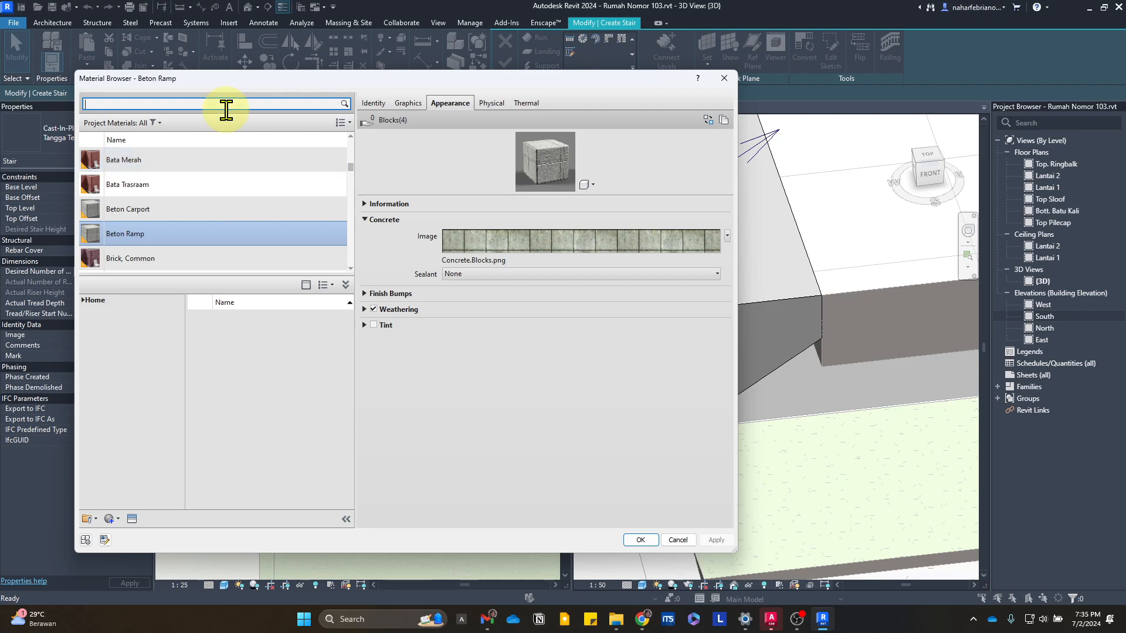
{"action": "type", "text": "keramik"}
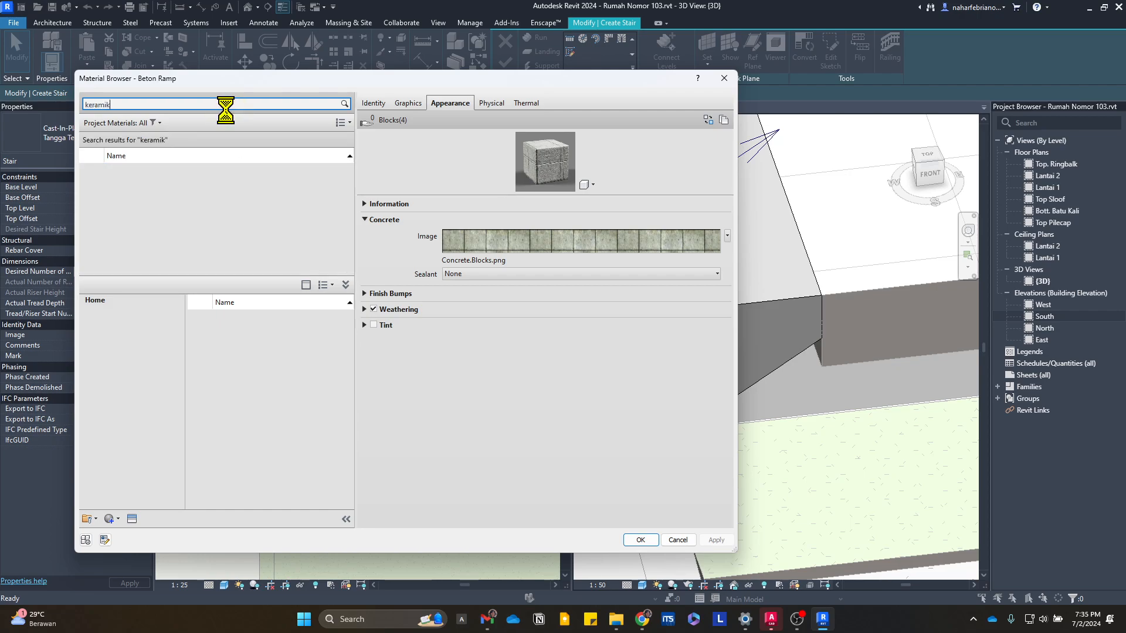
{"action": "left_click", "coordinate": [224, 227]}
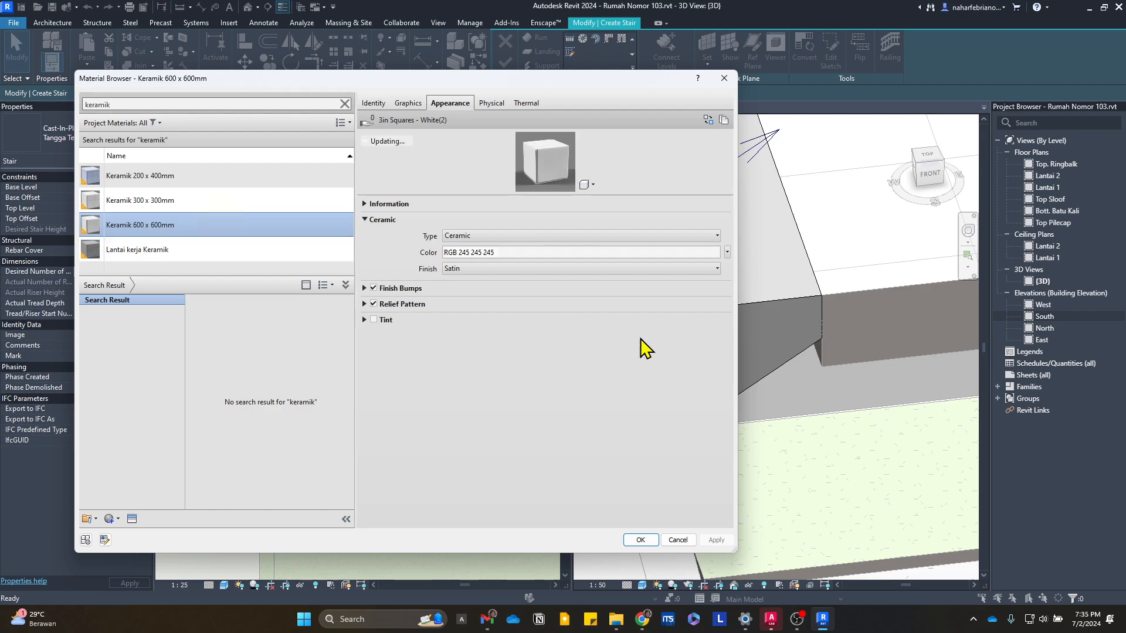
{"action": "left_click", "coordinate": [640, 540]}
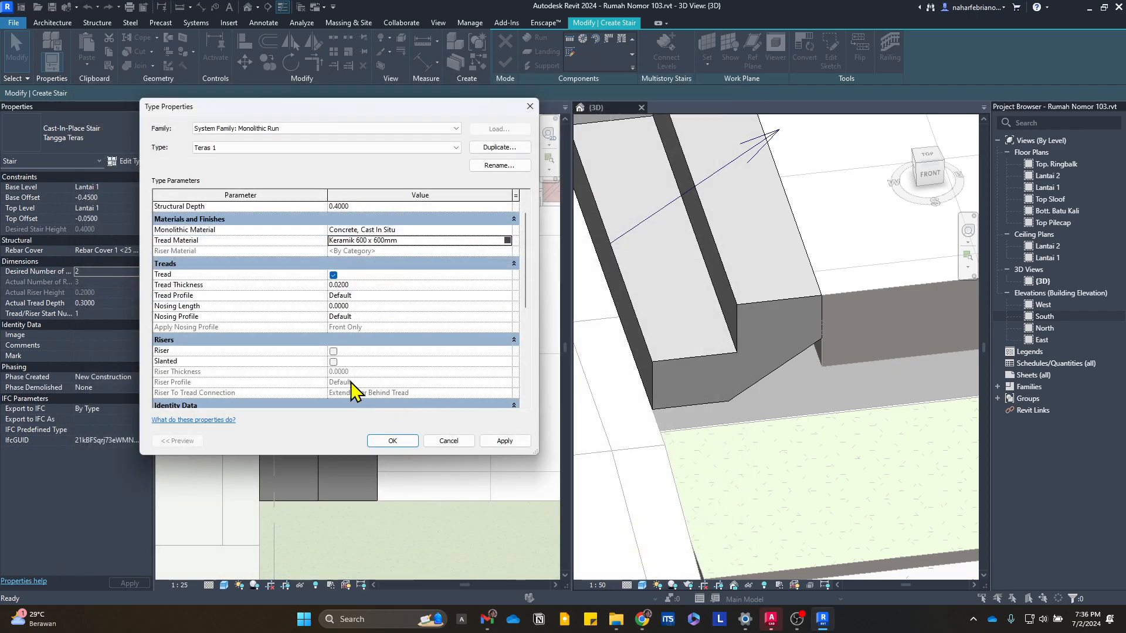
- Enable risers on the Teras 1 run type and set both the riser and tread thickness to 0.01
{"action": "left_click", "coordinate": [333, 352]}
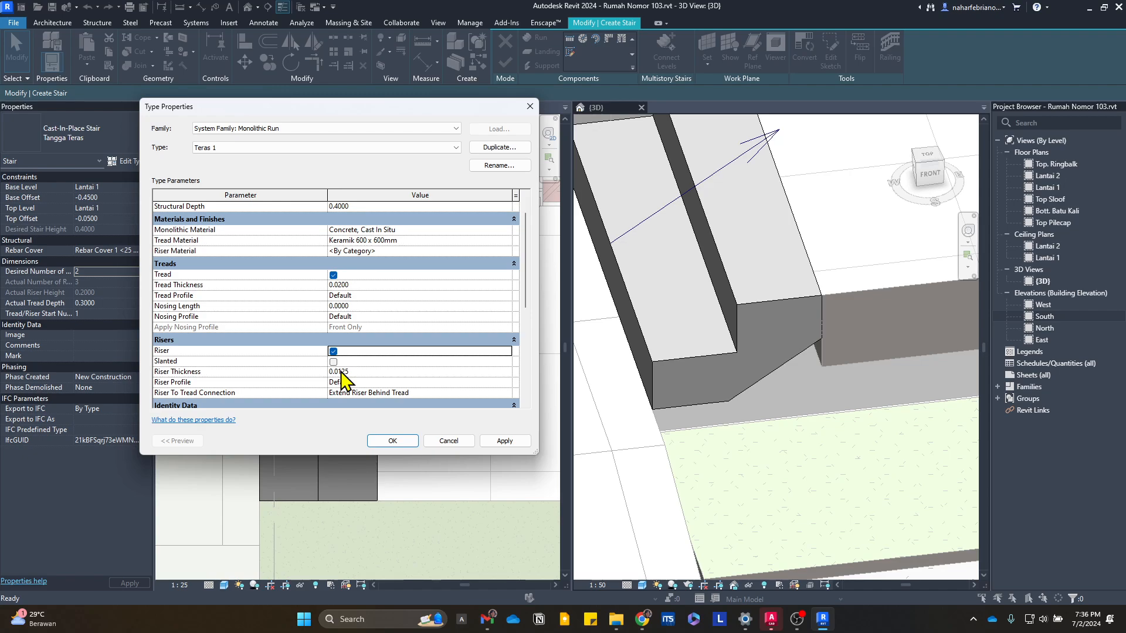
{"action": "left_click", "coordinate": [374, 372]}
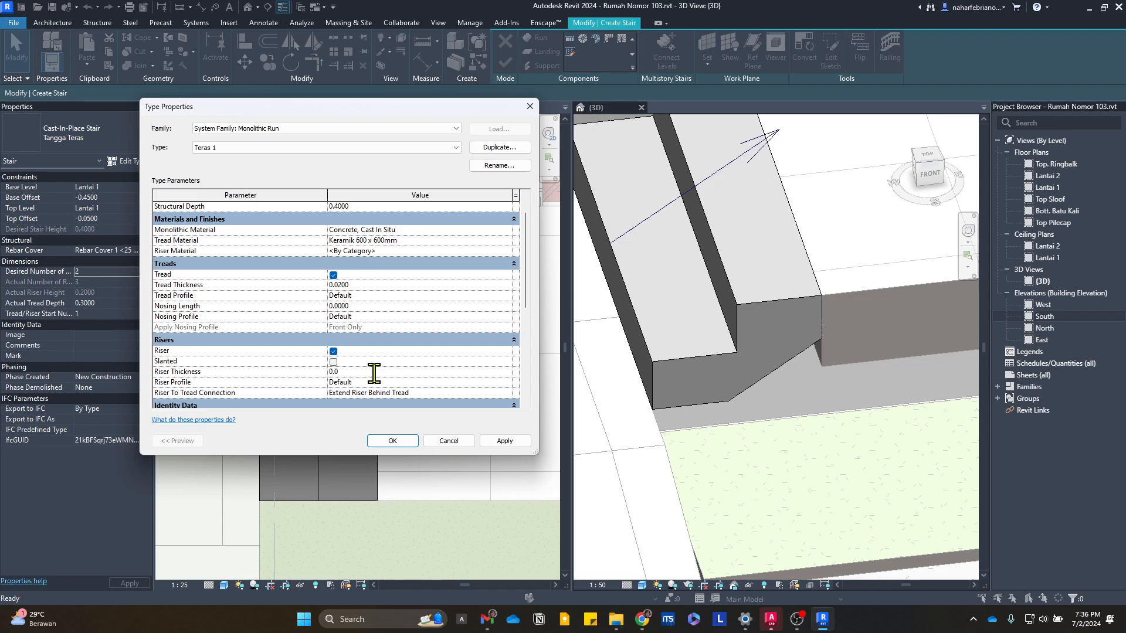
{"action": "type", "text": "0.0100"}
{"action": "left_click", "coordinate": [364, 284]}
{"action": "type", "text": "0.01"}
- Assign Keramik 600 x 600mm as the riser material of Teras 1 and apply the run type to the Tangga Teras stair
{"action": "left_click", "coordinate": [405, 251]}
{"action": "left_click", "coordinate": [510, 251]}
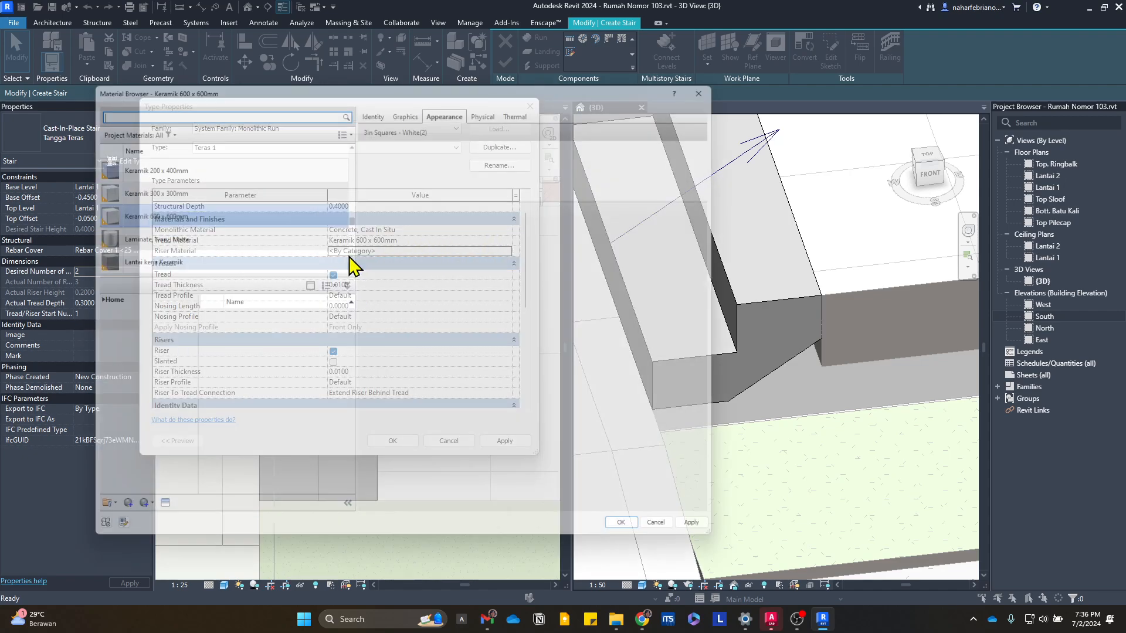
{"action": "scroll", "coordinate": [201, 235], "scroll_direction": "up", "scroll_amount": 1}
{"action": "left_click", "coordinate": [641, 540]}
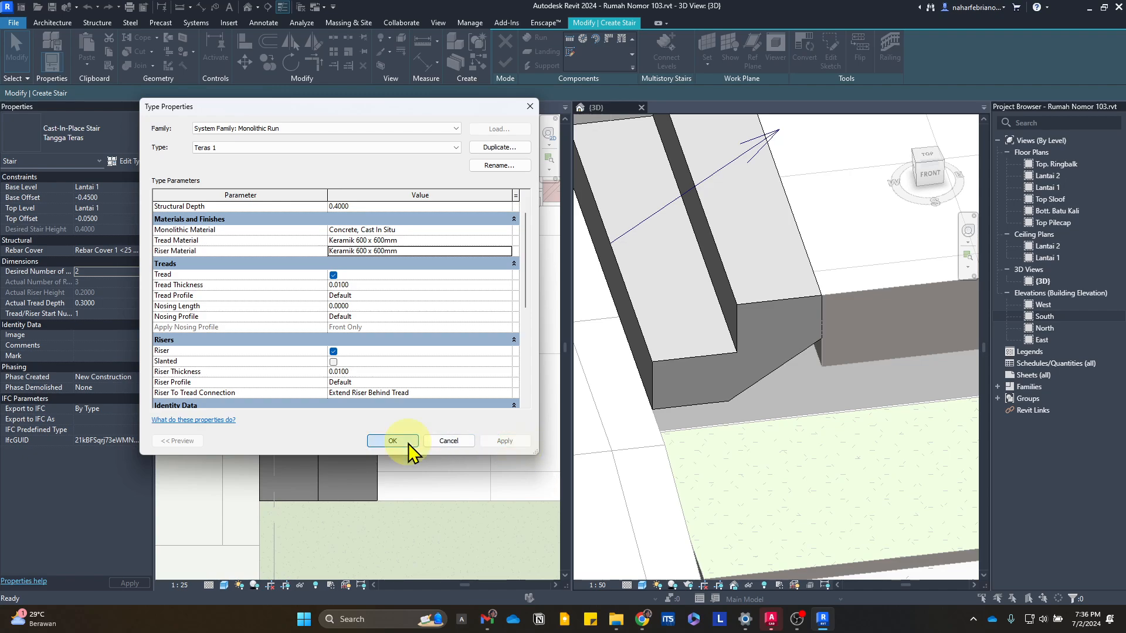
{"action": "left_click", "coordinate": [405, 443]}
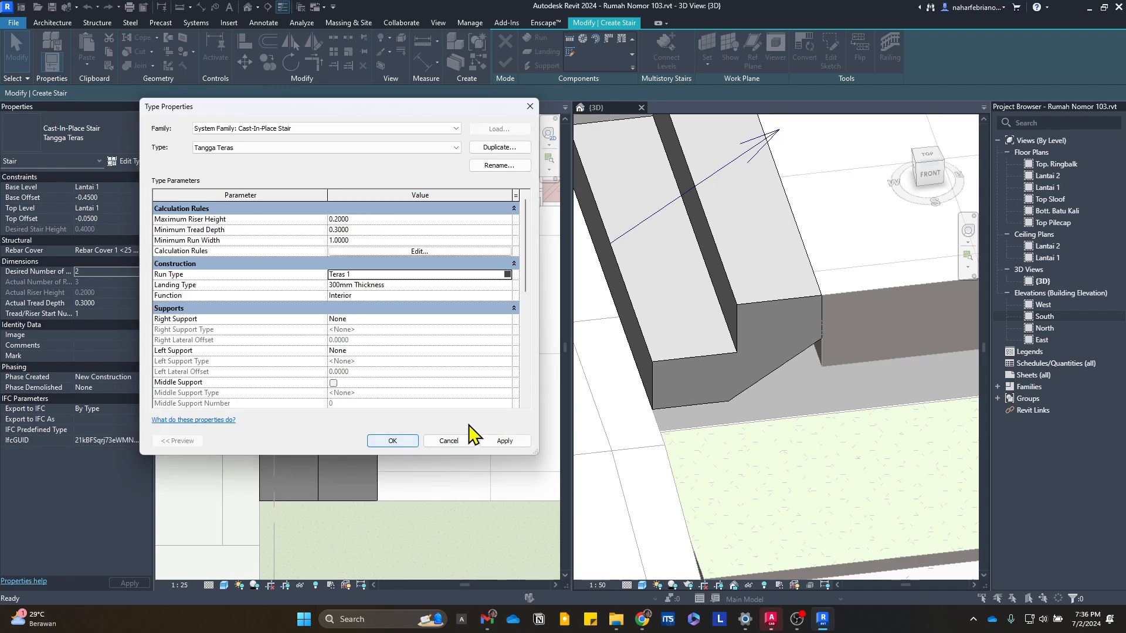
{"action": "left_click", "coordinate": [505, 440]}
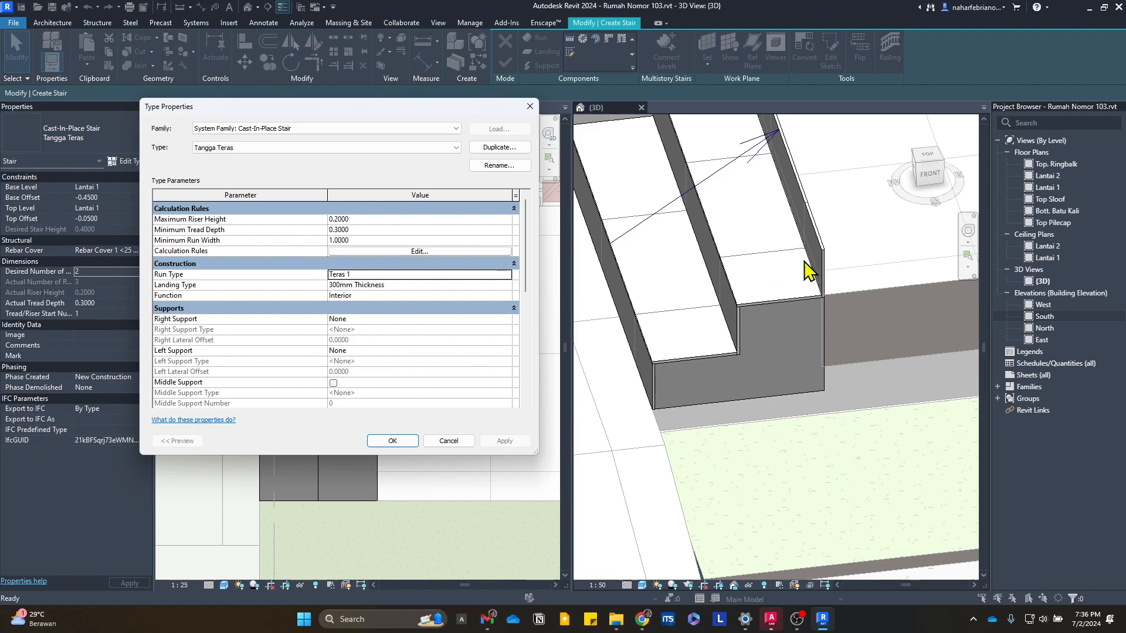
{"action": "key", "text": "Return"}
- Examine the stair run in 3D from the front and side, checking the uppermost riser against the terrace edge
{"action": "scroll", "coordinate": [763, 293], "scroll_direction": "up", "scroll_amount": 5}
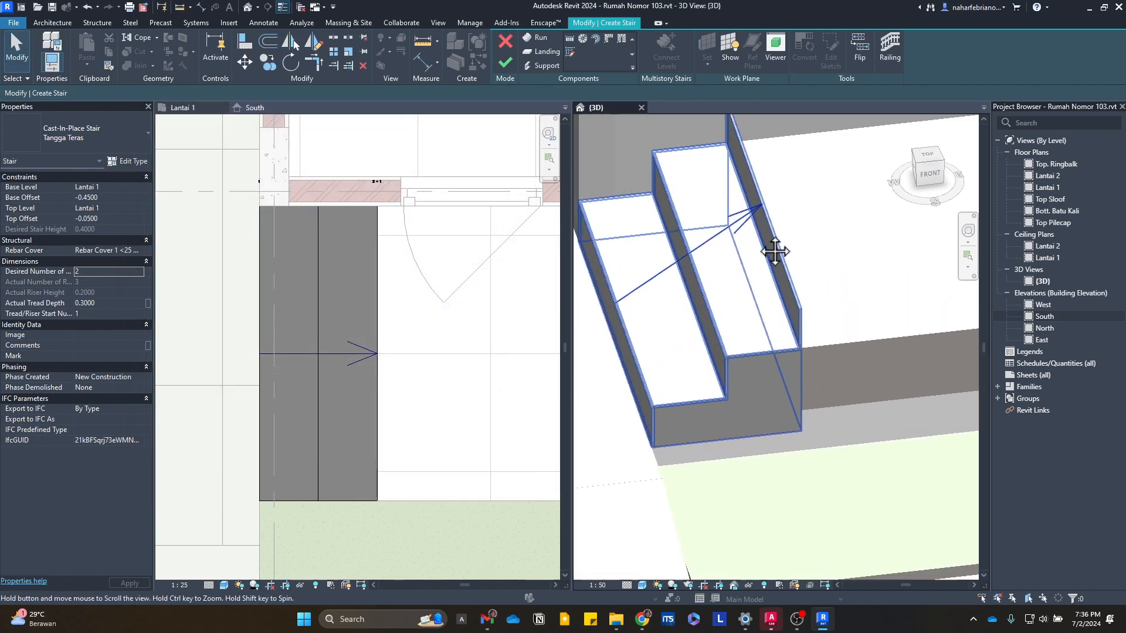
{"action": "scroll", "coordinate": [749, 293], "scroll_direction": "down", "scroll_amount": 3}
{"action": "middle_click_drag", "start_coordinate": [749, 293], "coordinate": [862, 387]}
{"action": "scroll", "coordinate": [773, 370], "scroll_direction": "up", "scroll_amount": 2}
{"action": "middle_click_drag", "start_coordinate": [774, 369], "coordinate": [818, 218], "text": "shift"}
{"action": "middle_click_drag", "start_coordinate": [777, 408], "coordinate": [780, 120]}
{"action": "scroll", "coordinate": [789, 343], "scroll_direction": "up", "scroll_amount": 3}
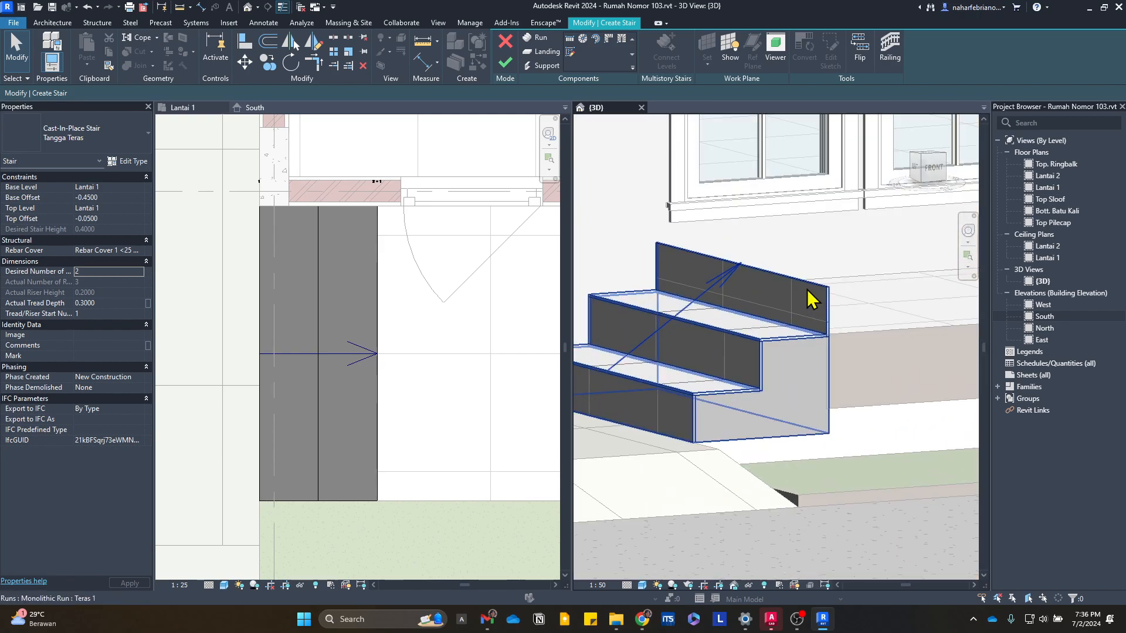
{"action": "left_click", "coordinate": [779, 287]}
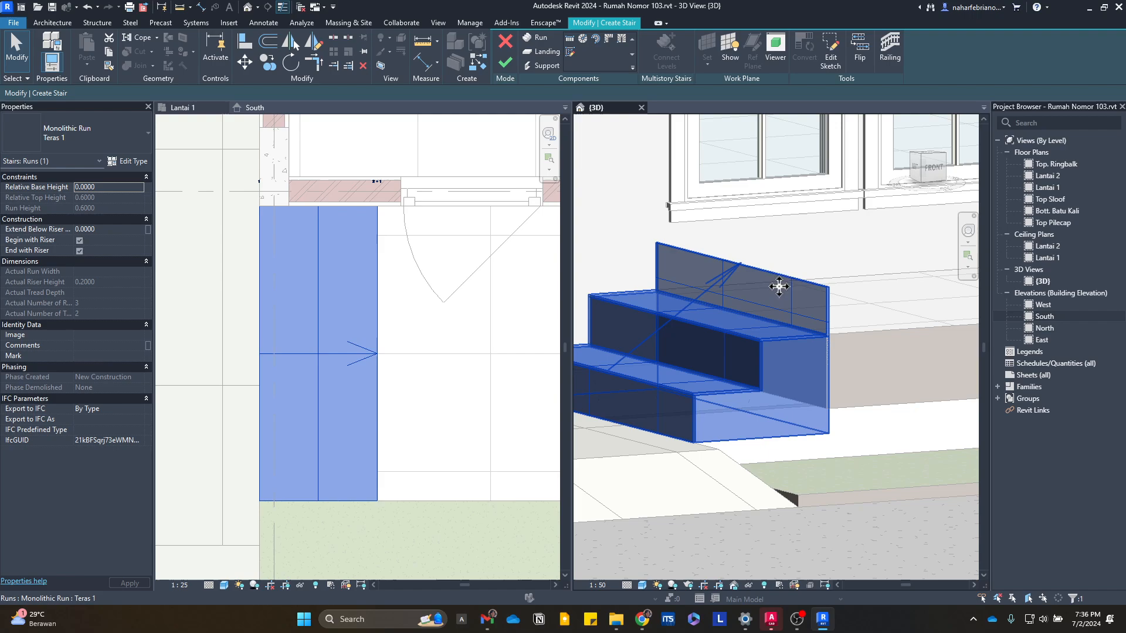
{"action": "left_click", "coordinate": [693, 385]}
{"action": "double_click", "coordinate": [297, 402]}
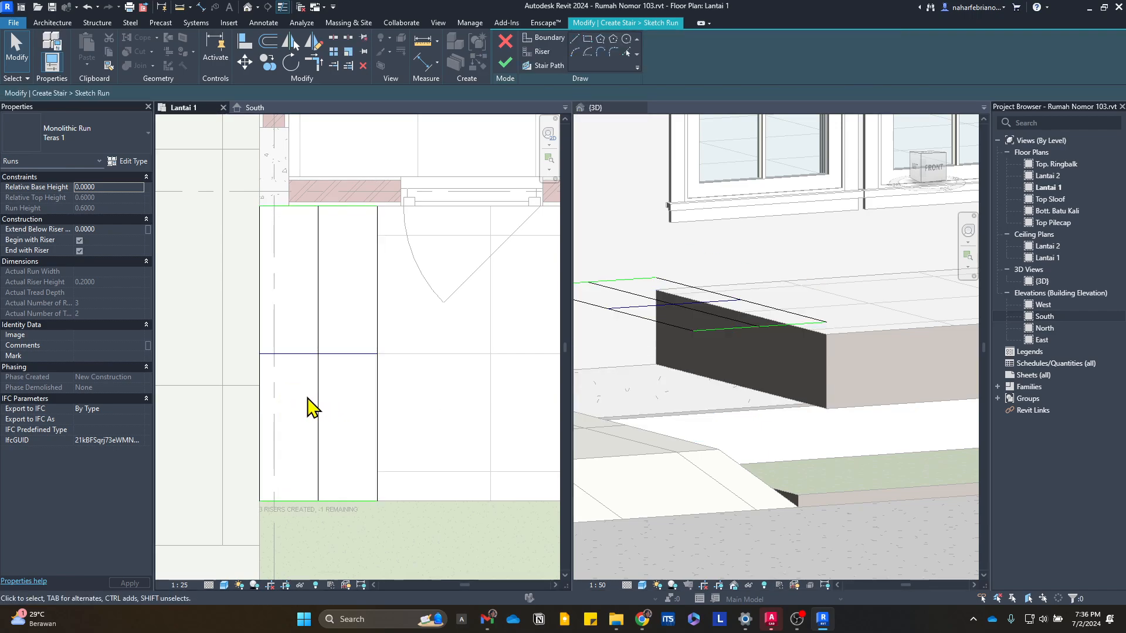
{"action": "scroll", "coordinate": [367, 393], "scroll_direction": "down", "scroll_amount": 3}
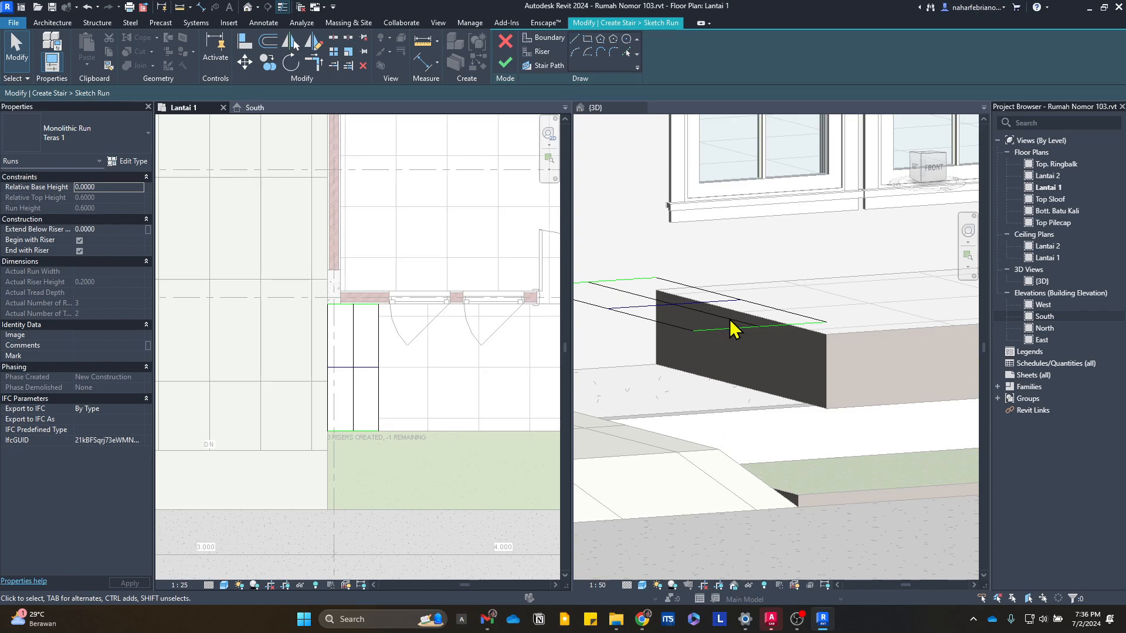
{"action": "left_click", "coordinate": [501, 40]}
- Open the run's sketch for editing and review the Riser To Tread Connection options of the Teras 1 type
{"action": "left_click", "coordinate": [360, 410]}
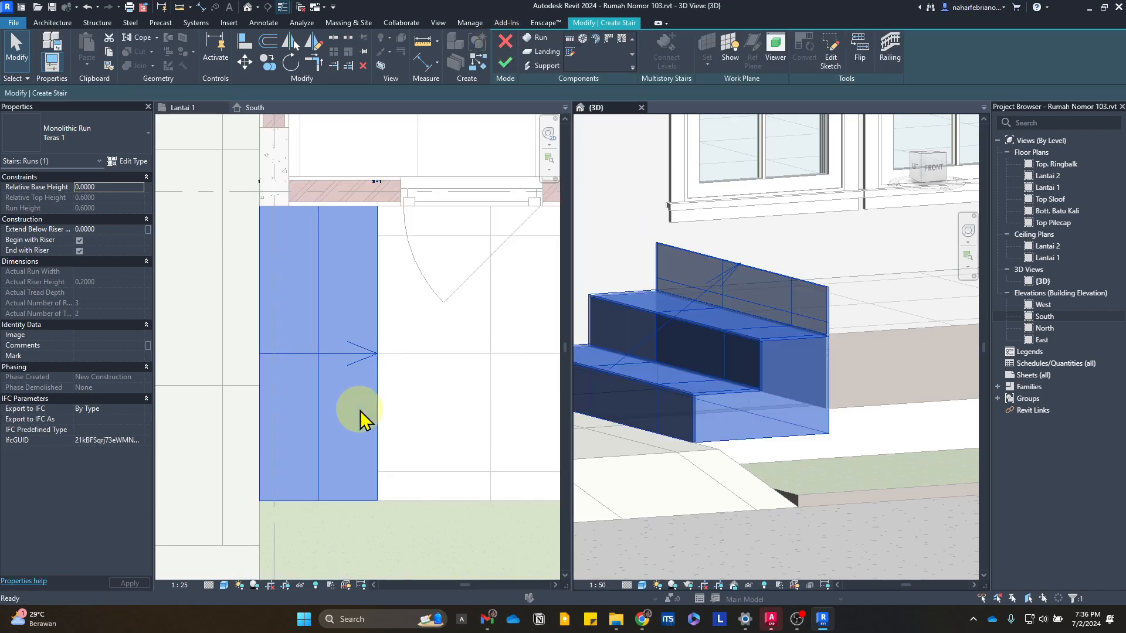
{"action": "double_click", "coordinate": [360, 411]}
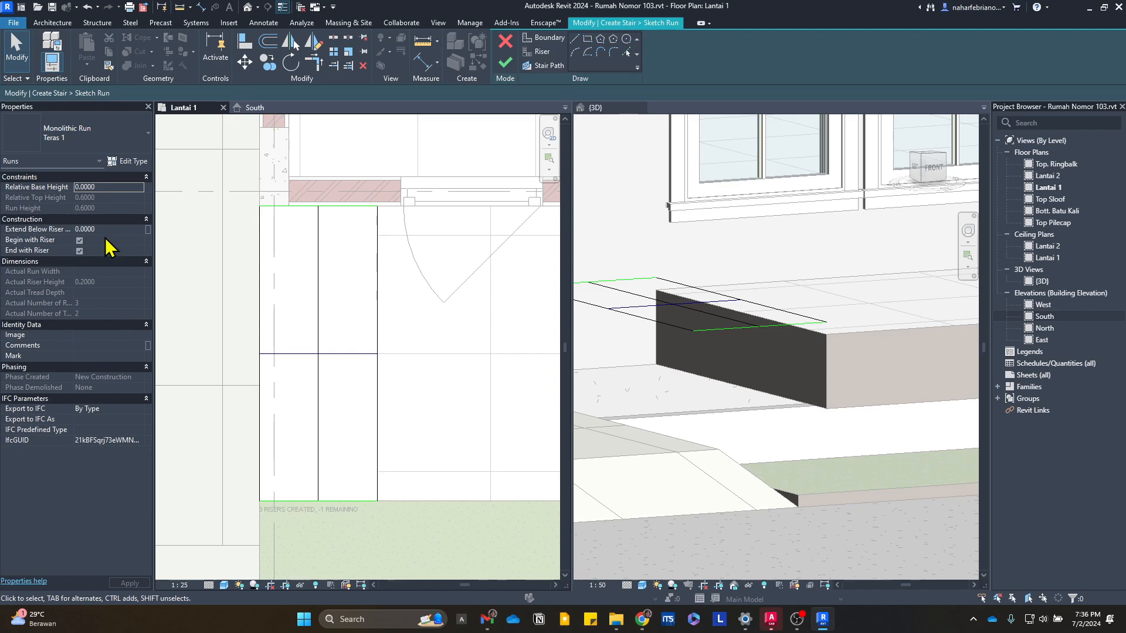
{"action": "left_click", "coordinate": [113, 161]}
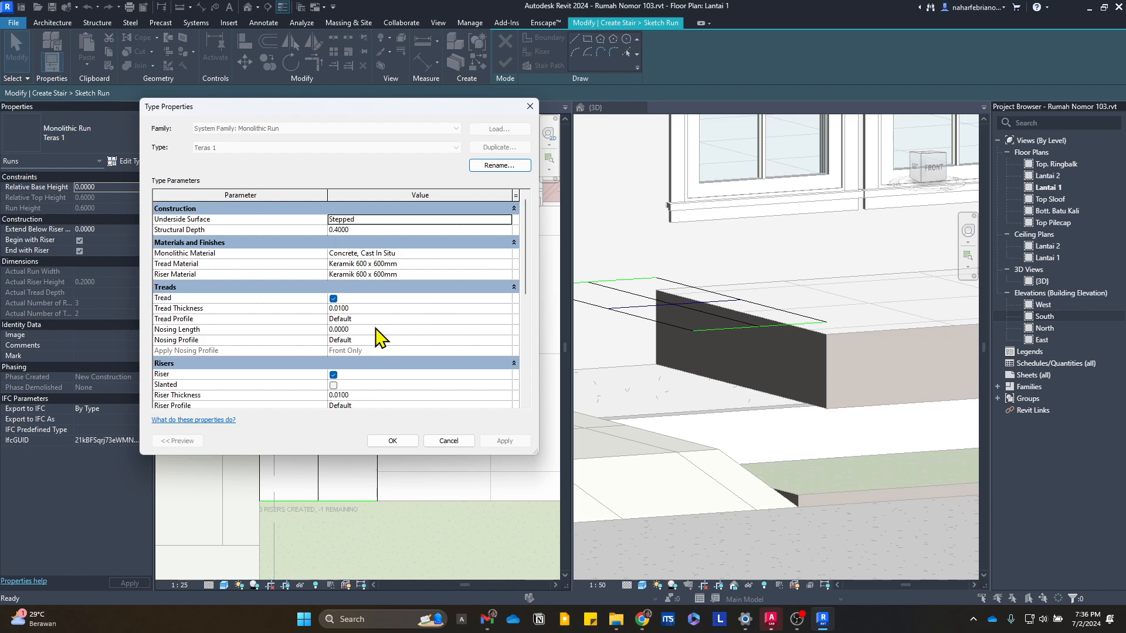
{"action": "scroll", "coordinate": [380, 337], "scroll_direction": "down", "scroll_amount": 4}
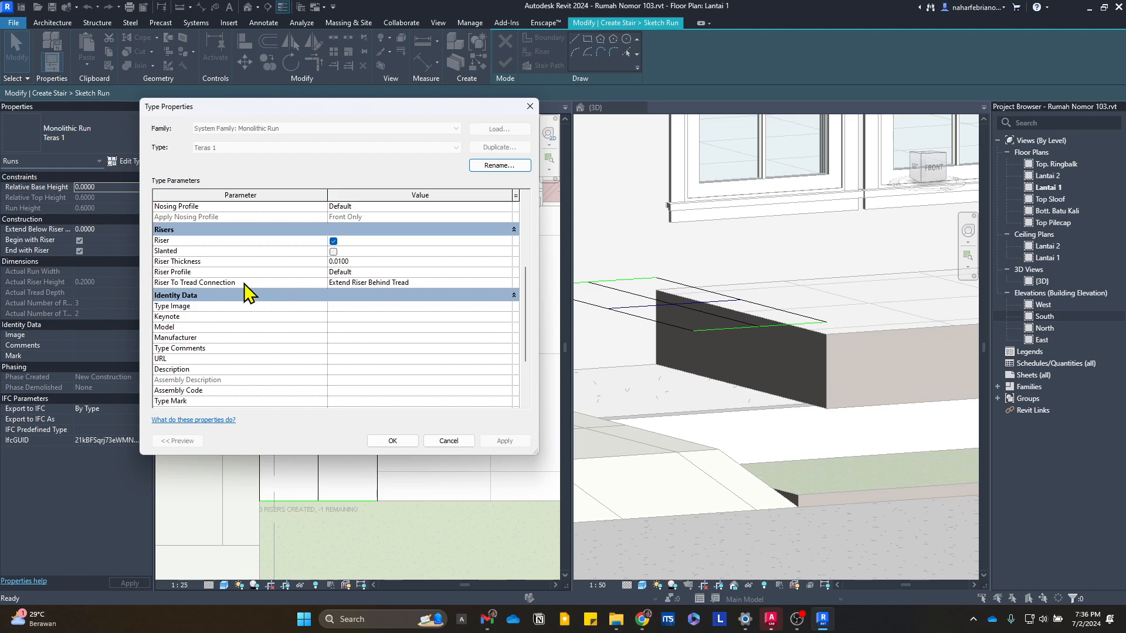
{"action": "left_click", "coordinate": [502, 284]}
{"action": "left_click", "coordinate": [503, 283]}
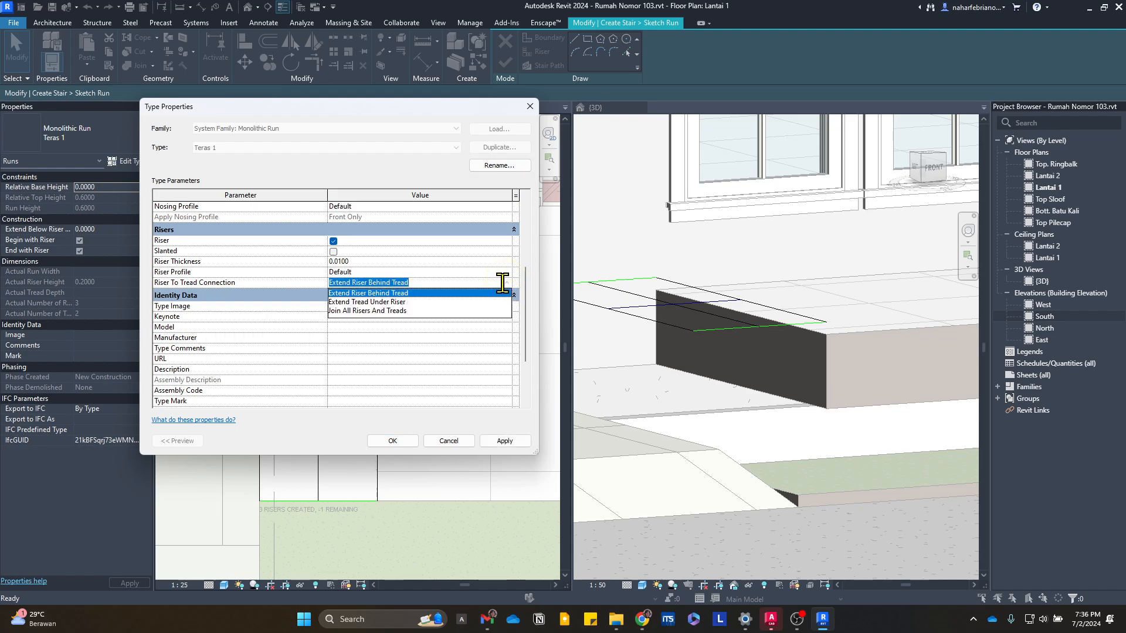
{"action": "left_click", "coordinate": [490, 293]}
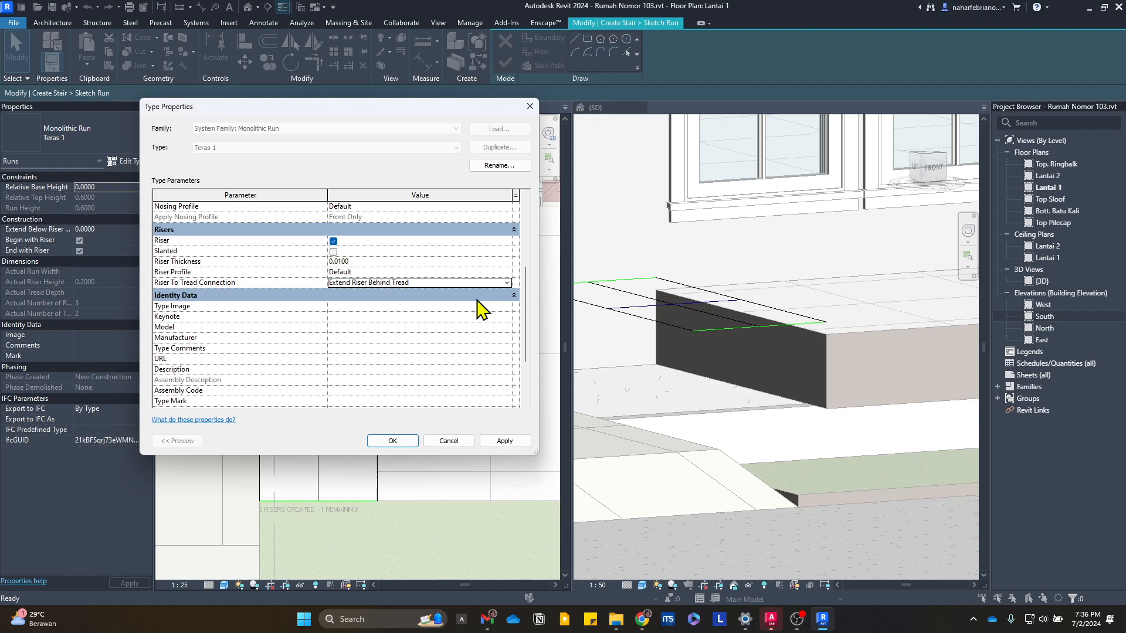
{"action": "left_click", "coordinate": [507, 283]}
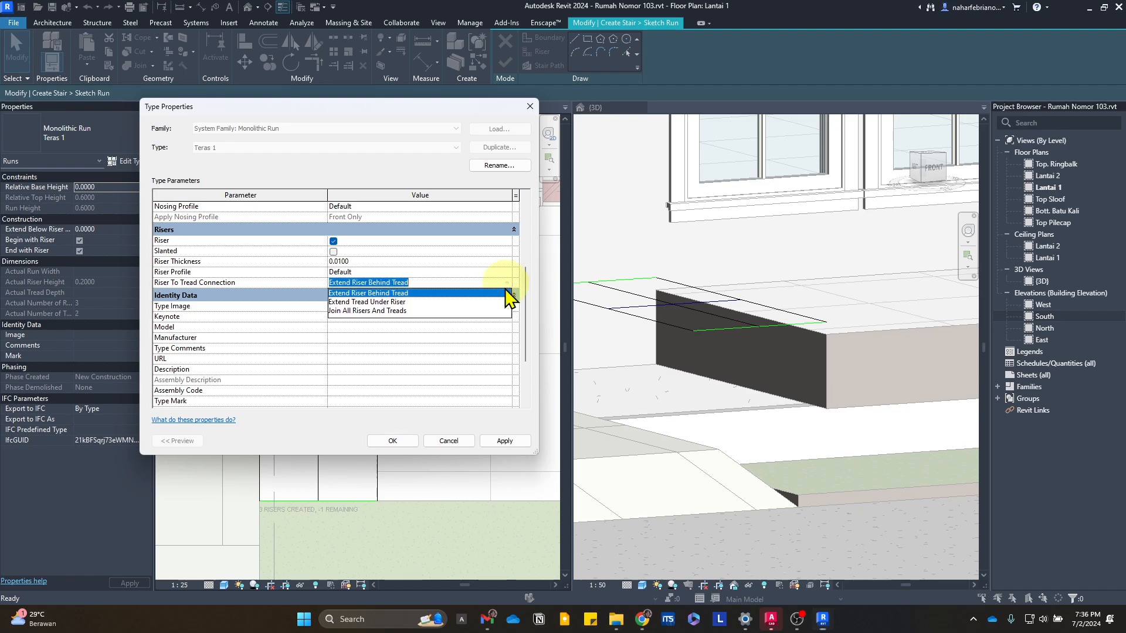
{"action": "left_click", "coordinate": [473, 317]}
{"action": "left_click", "coordinate": [392, 441]}
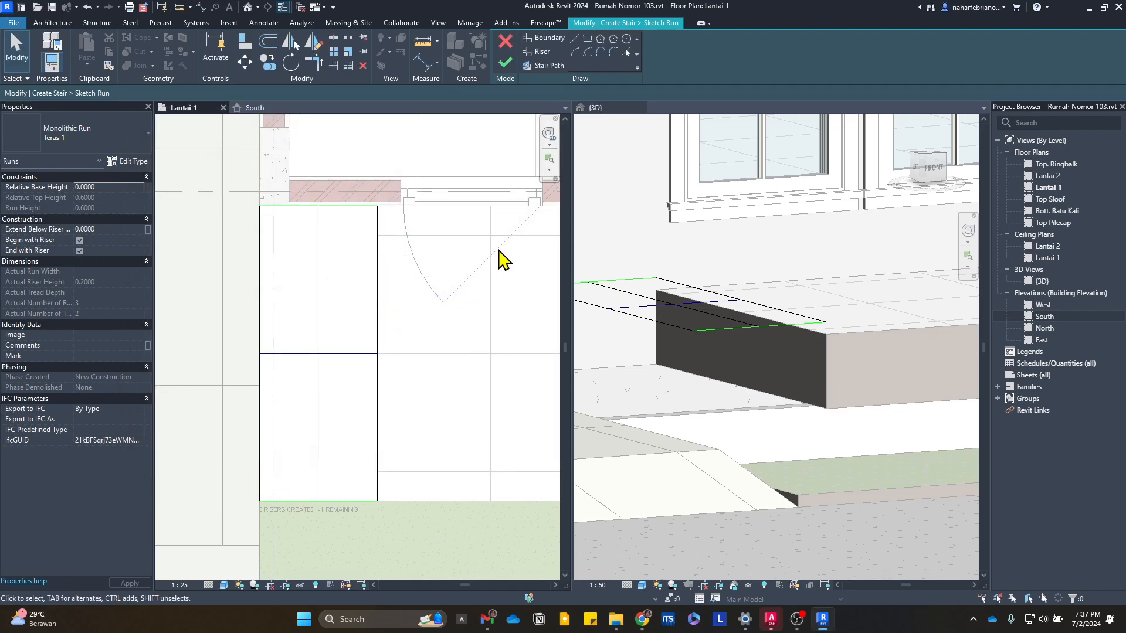
- Delete the last riser line of the run sketch, the one along the terrace edge
{"action": "left_click", "coordinate": [751, 311]}
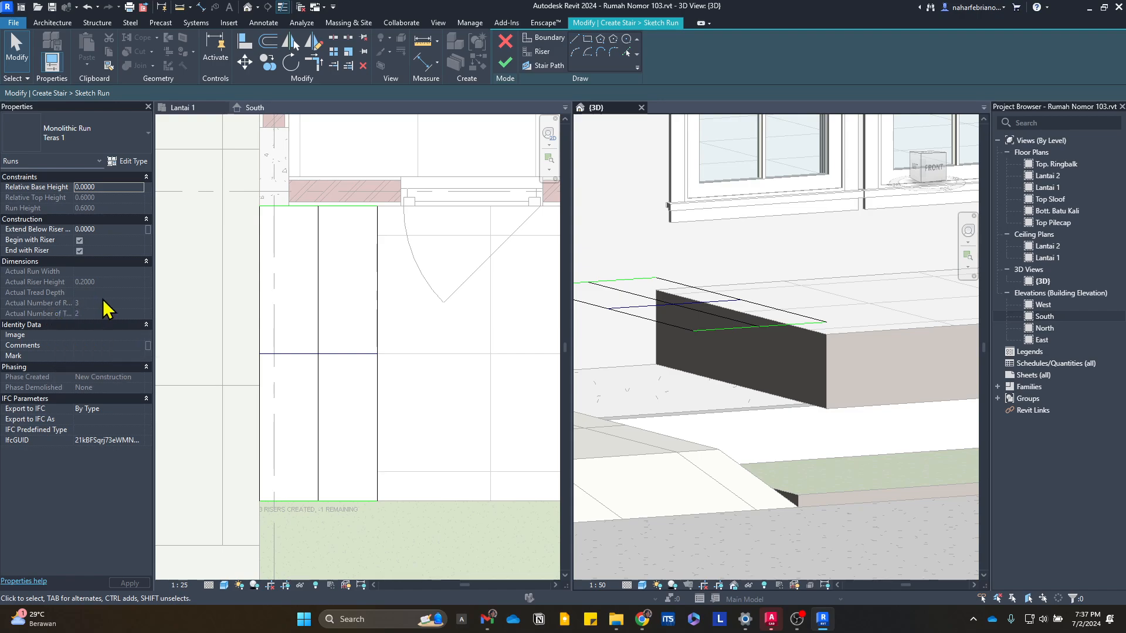
{"action": "left_click", "coordinate": [746, 306]}
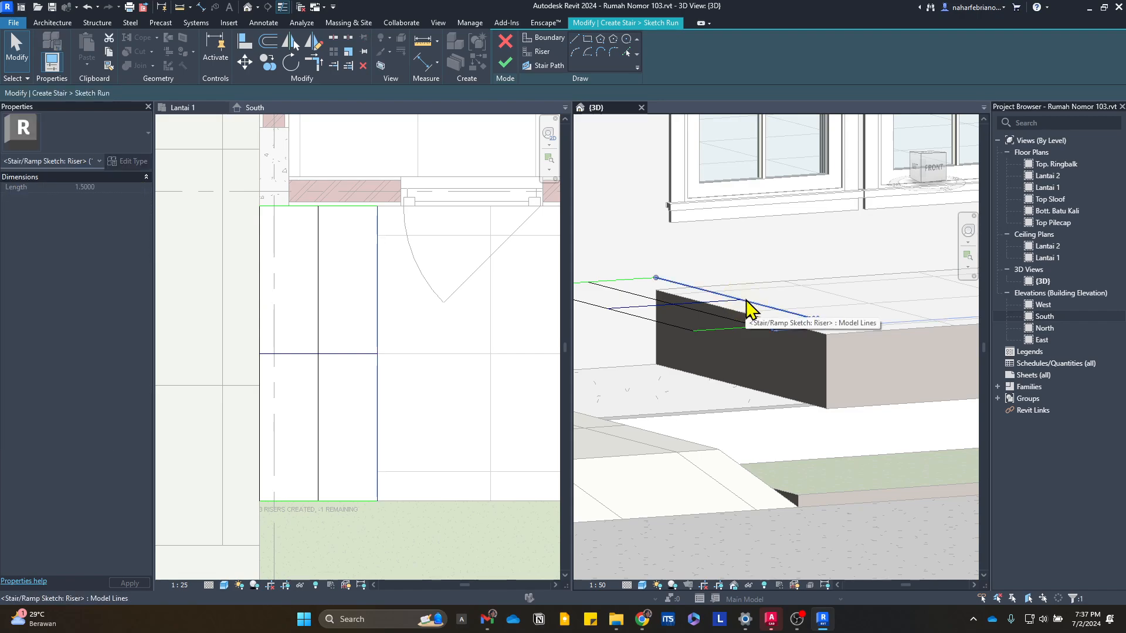
{"action": "left_click", "coordinate": [371, 284]}
{"action": "key", "text": "Delete"}
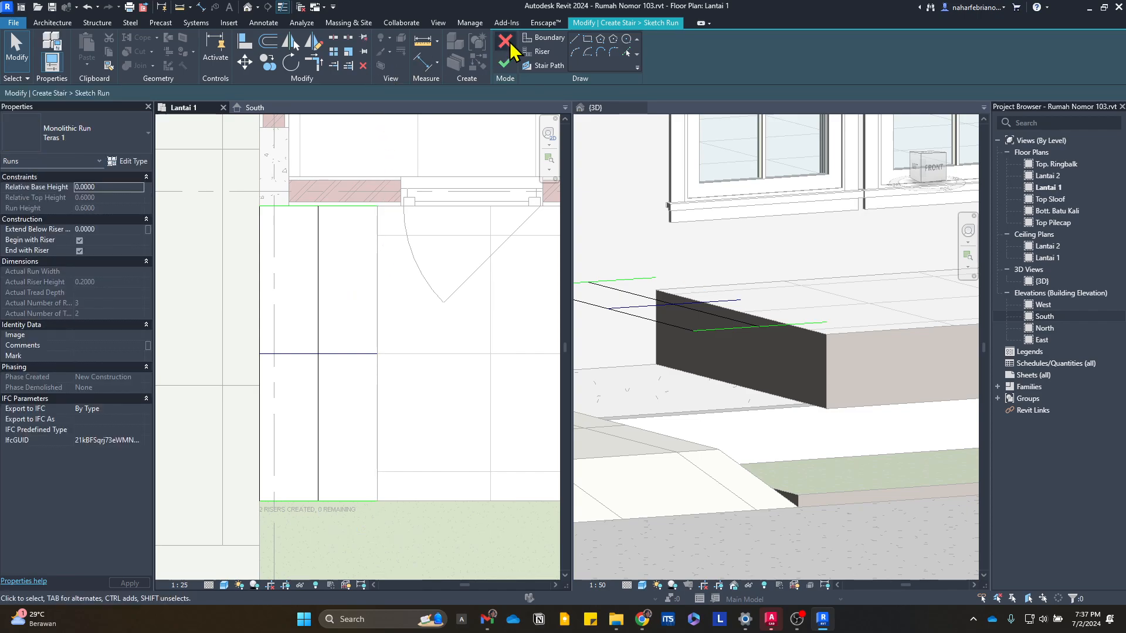
- Draw a 1.5 m boundary line along the terrace edge, joining the ends of the two side boundaries
{"action": "left_click", "coordinate": [539, 36]}
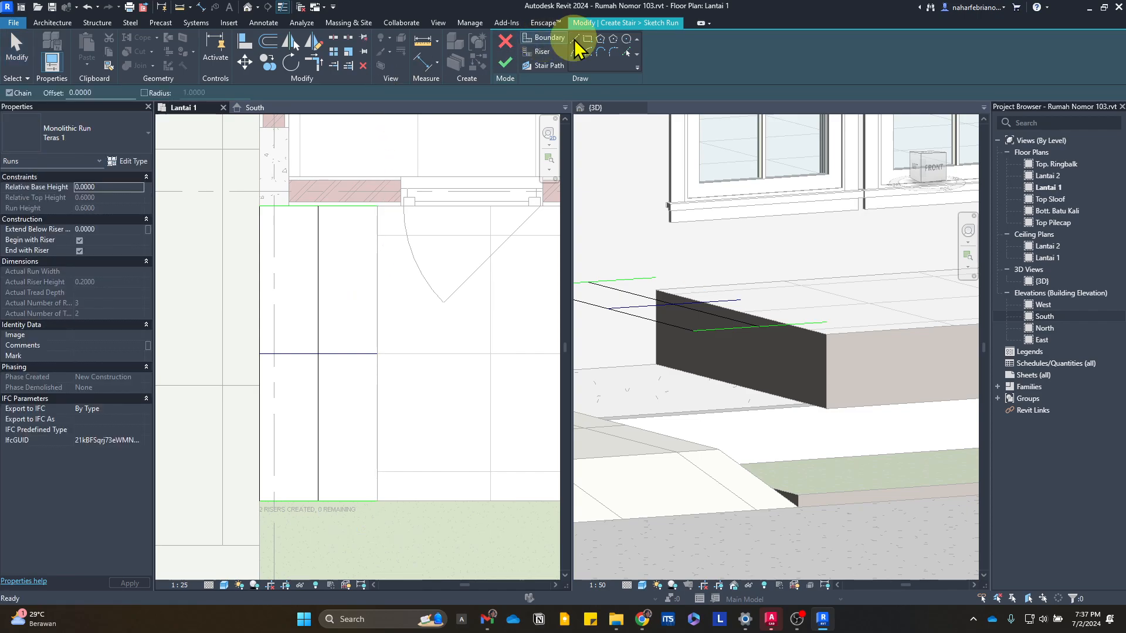
{"action": "left_click", "coordinate": [377, 206]}
{"action": "left_click", "coordinate": [377, 501]}
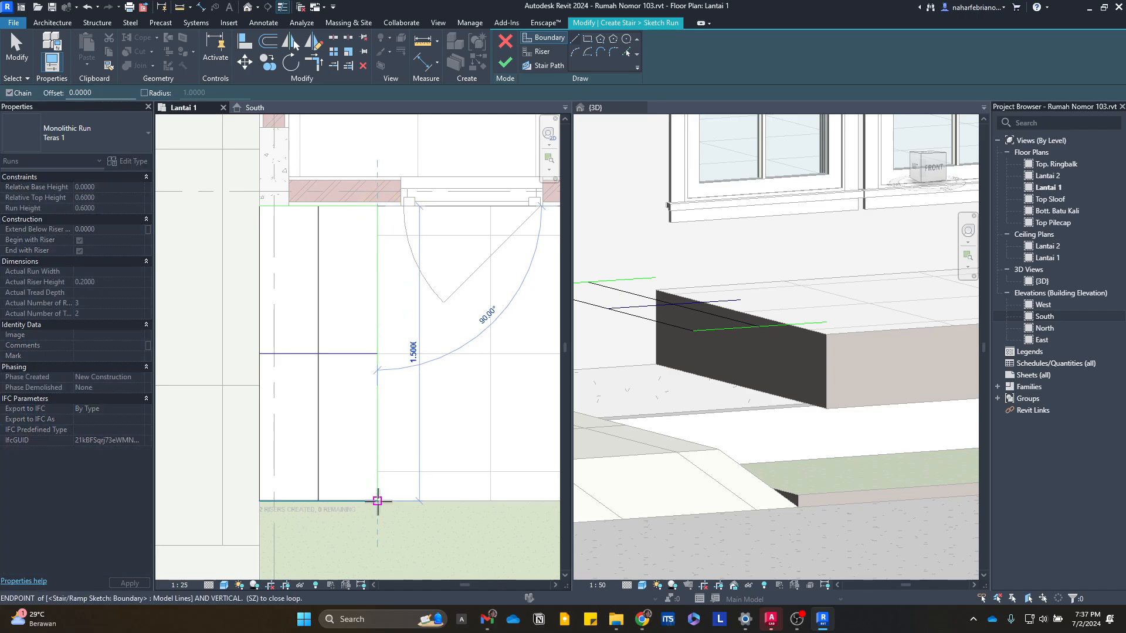
- Try to finish the run sketch, and delete the boundary line along the terrace edge
{"action": "left_click", "coordinate": [505, 62]}
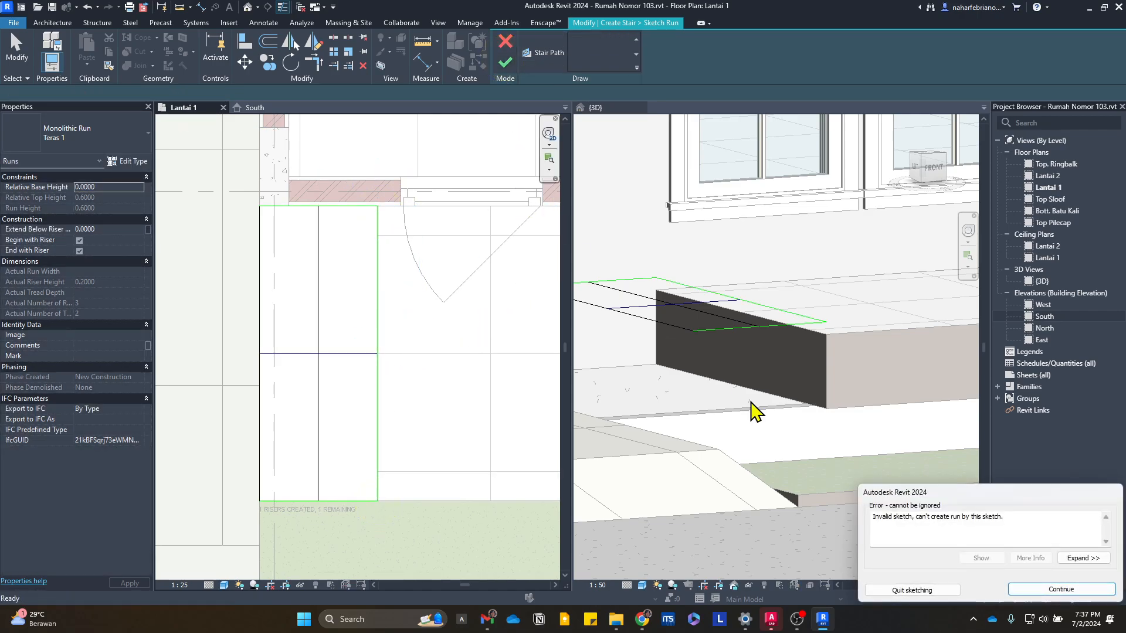
{"action": "left_click", "coordinate": [1042, 590]}
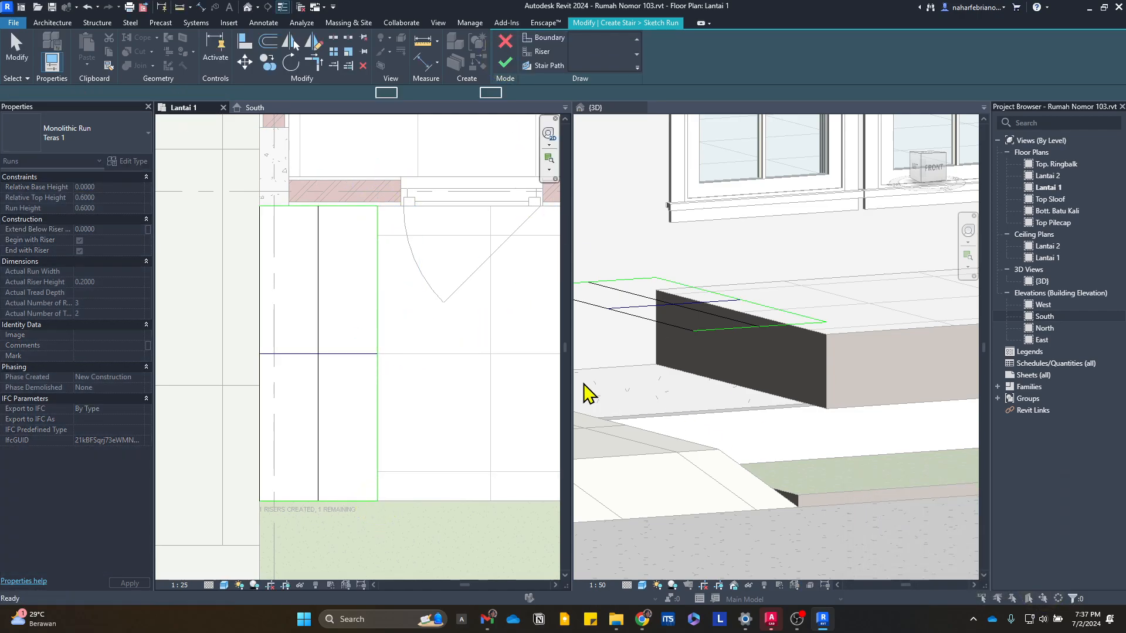
{"action": "left_click", "coordinate": [378, 276]}
{"action": "key", "text": "Delete"}
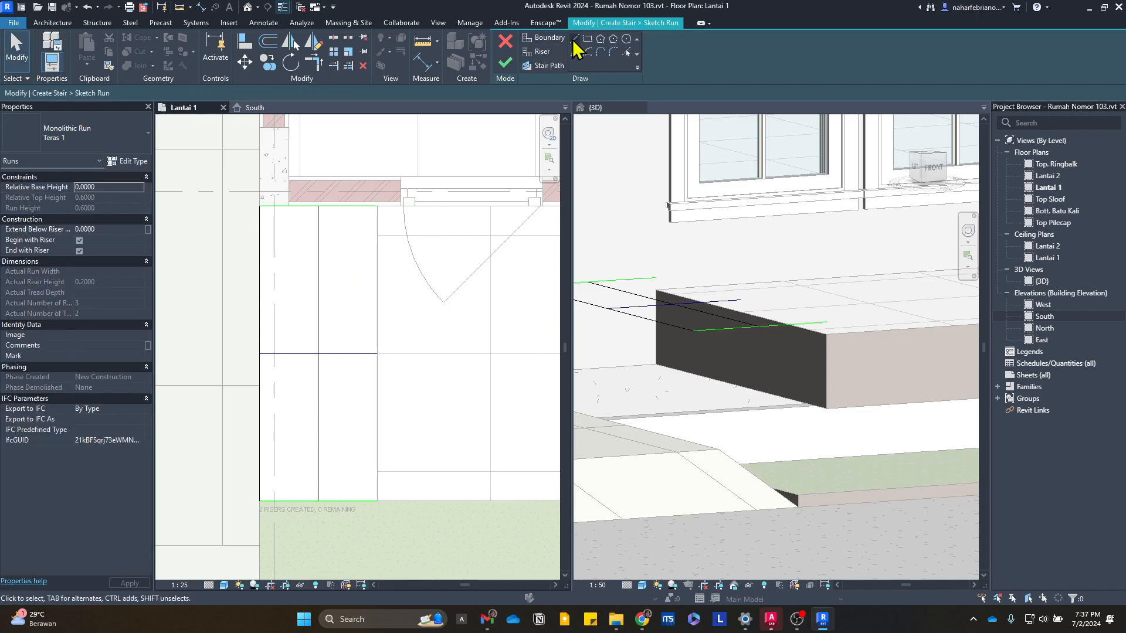
- Draw a riser line along the terrace edge between the ends of the side boundaries and finish the run sketch
{"action": "left_click", "coordinate": [539, 52]}
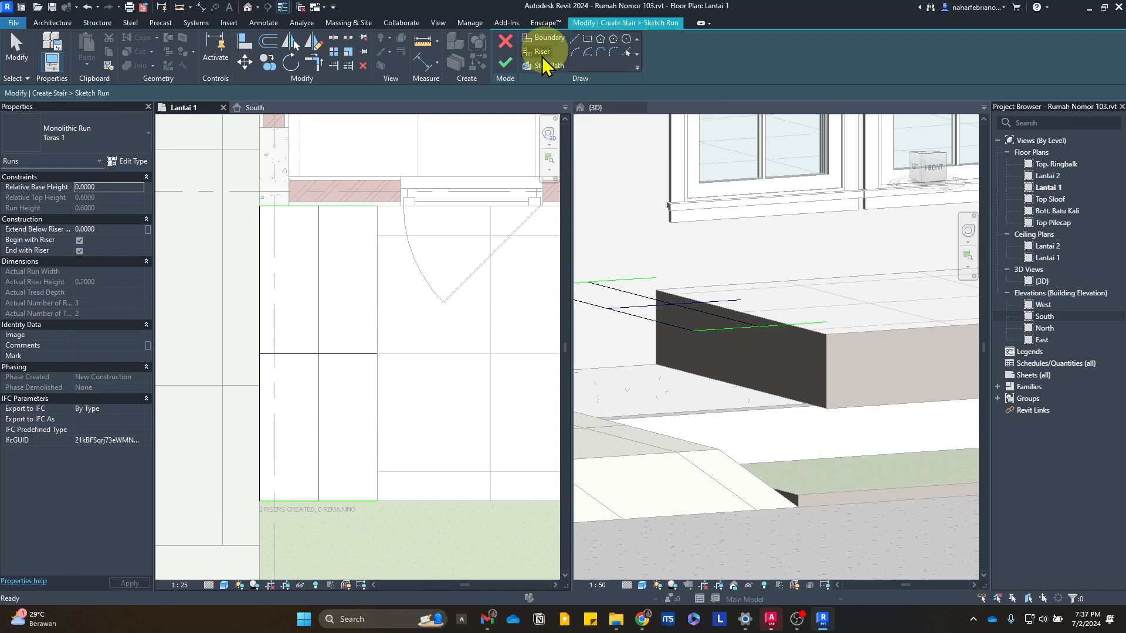
{"action": "left_click", "coordinate": [377, 207]}
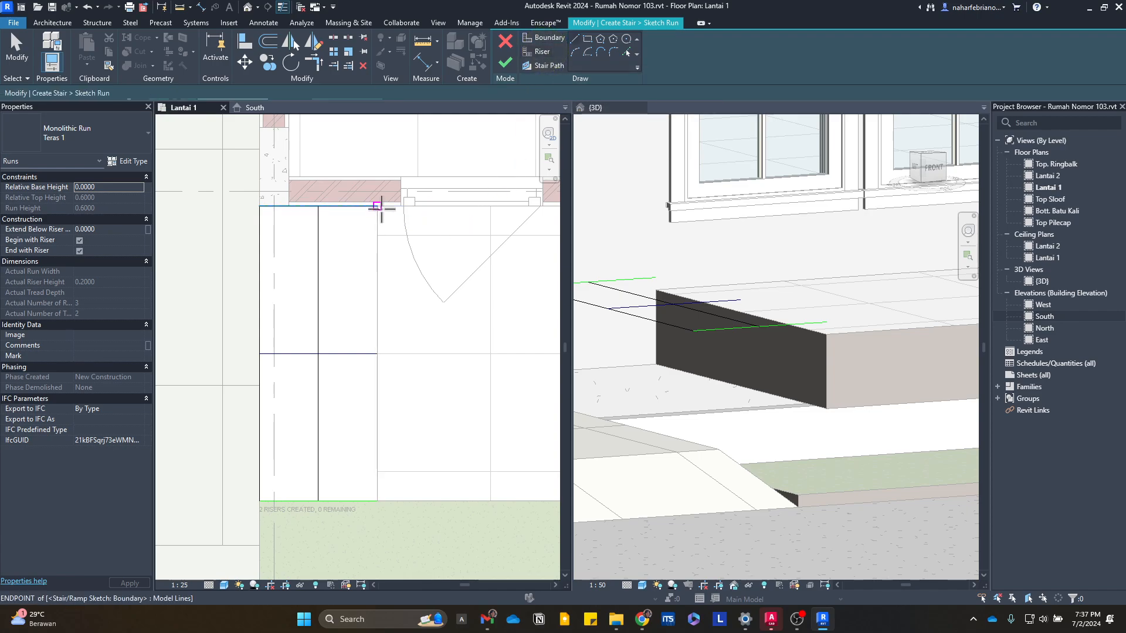
{"action": "left_click", "coordinate": [377, 501]}
{"action": "left_click", "coordinate": [505, 63]}
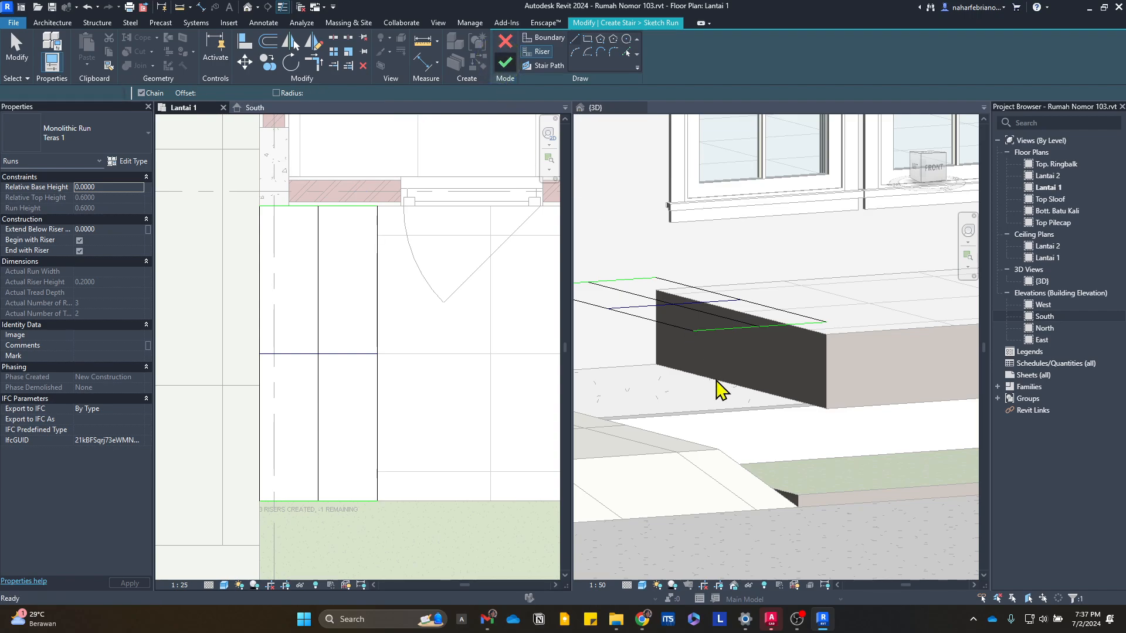
- Turn off End with Riser for the terrace stair run
{"action": "left_click", "coordinate": [776, 346]}
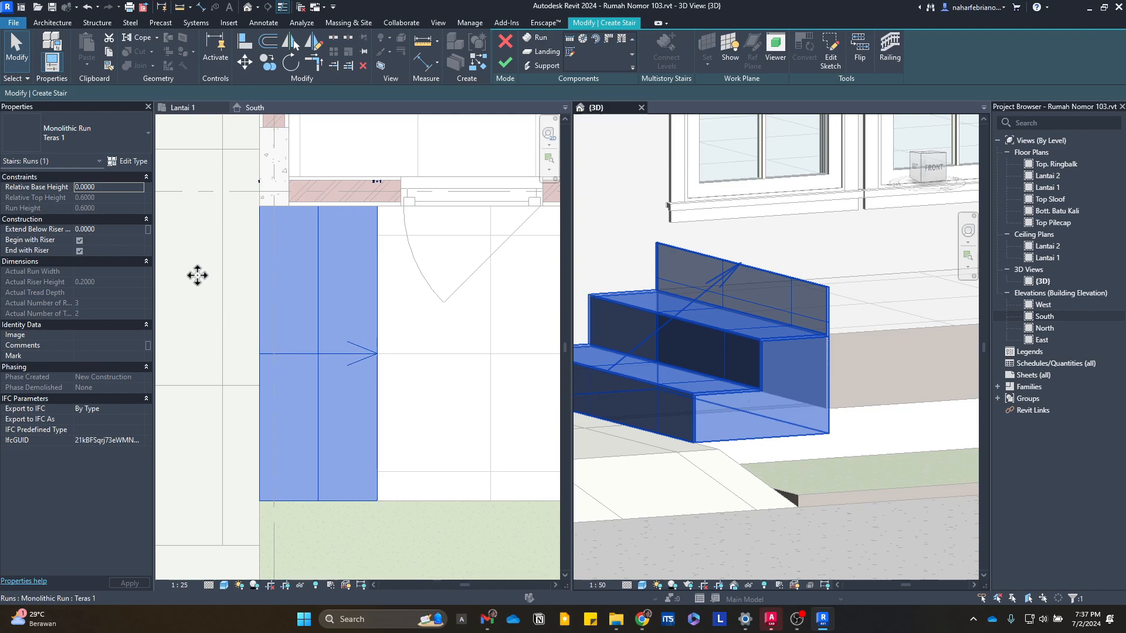
{"action": "key", "text": "Escape"}
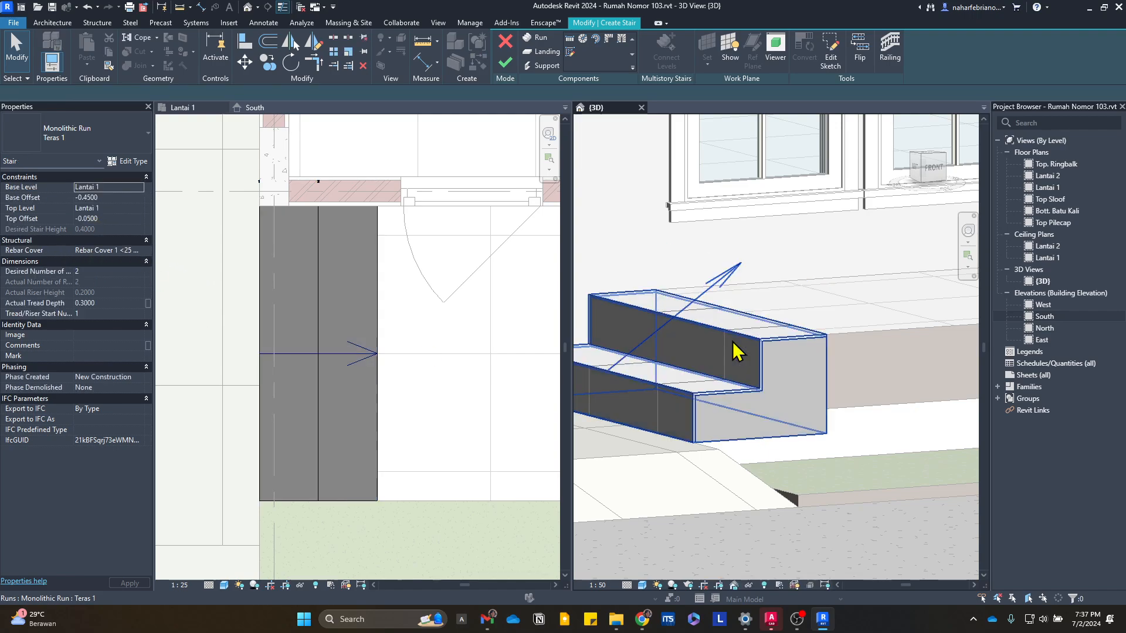
- Examine the stair in 3D, checking how its top tread and side meet the terrace floor
{"action": "scroll", "coordinate": [772, 353], "scroll_direction": "down", "scroll_amount": 2}
{"action": "scroll", "coordinate": [777, 356], "scroll_direction": "up", "scroll_amount": 2}
{"action": "middle_click_drag", "start_coordinate": [817, 364], "coordinate": [724, 413], "text": "shift"}
{"action": "scroll", "coordinate": [810, 275], "scroll_direction": "down", "scroll_amount": 7}
{"action": "middle_click_drag", "start_coordinate": [927, 276], "coordinate": [799, 454]}
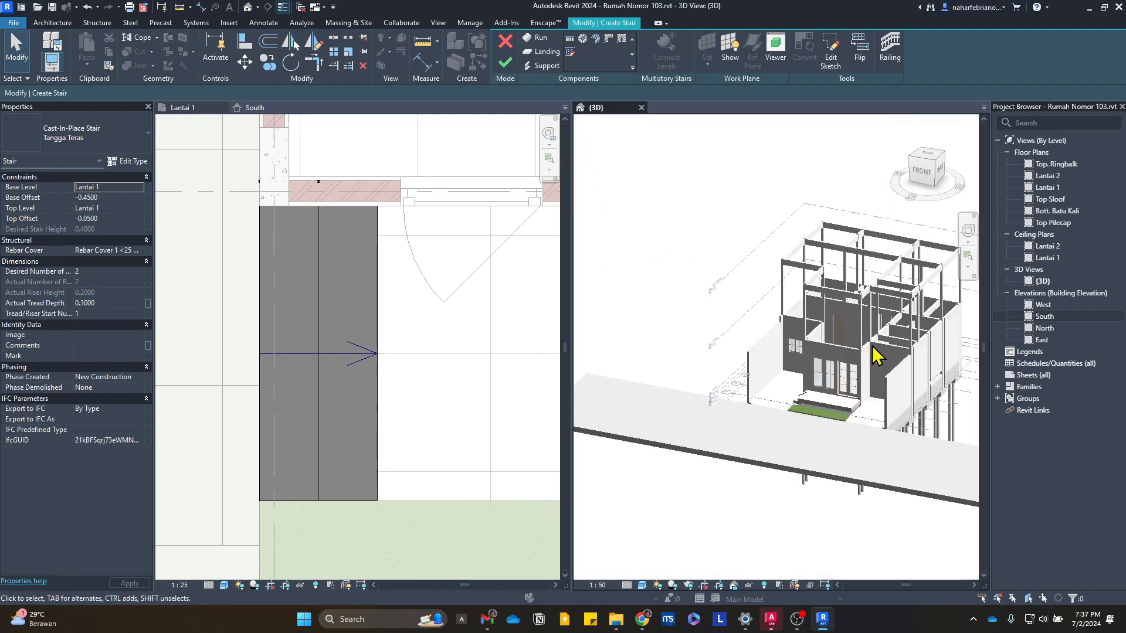
{"action": "scroll", "coordinate": [823, 380], "scroll_direction": "up", "scroll_amount": 4}
{"action": "scroll", "coordinate": [740, 432], "scroll_direction": "up", "scroll_amount": 3}
{"action": "middle_click_drag", "start_coordinate": [748, 428], "coordinate": [791, 430], "text": "shift"}
{"action": "scroll", "coordinate": [713, 481], "scroll_direction": "up", "scroll_amount": 2}
{"action": "middle_click_drag", "start_coordinate": [712, 481], "coordinate": [884, 355]}
{"action": "scroll", "coordinate": [680, 432], "scroll_direction": "up", "scroll_amount": 6}
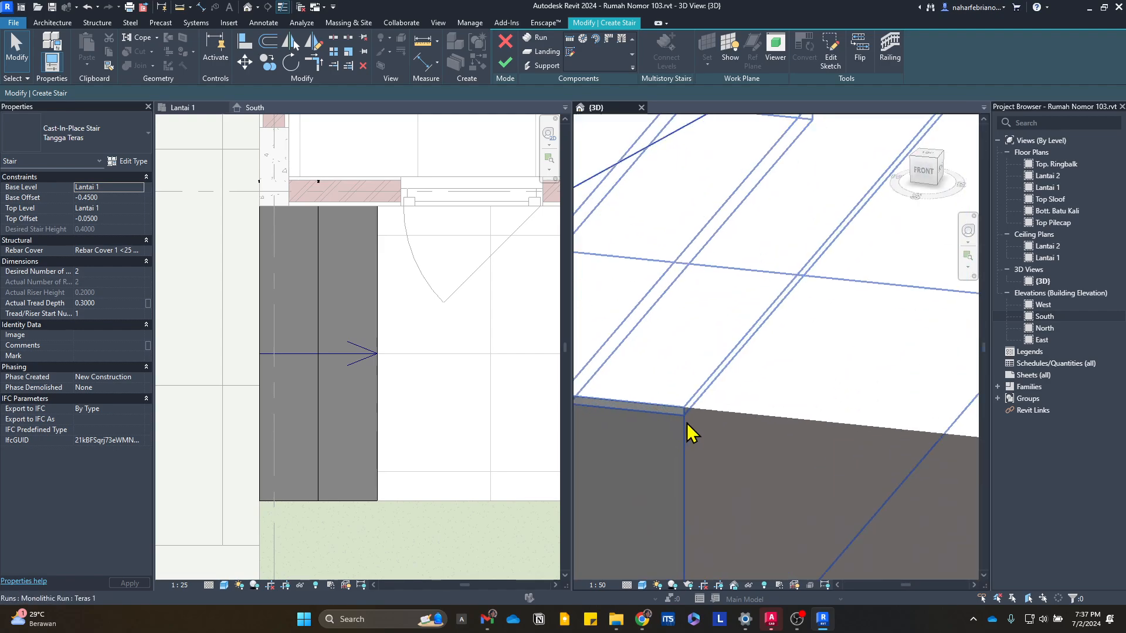
{"action": "scroll", "coordinate": [795, 416], "scroll_direction": "down", "scroll_amount": 7}
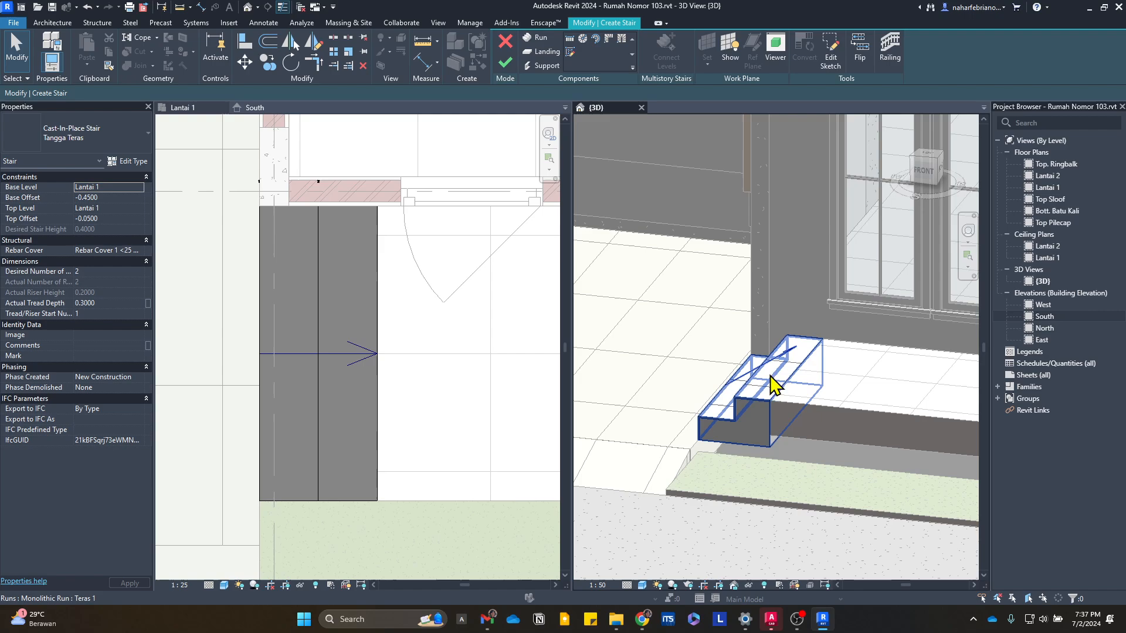
{"action": "scroll", "coordinate": [771, 385], "scroll_direction": "up", "scroll_amount": 1}
- Finish the stair and delete the railings on both of its sides
{"action": "left_click", "coordinate": [505, 63]}
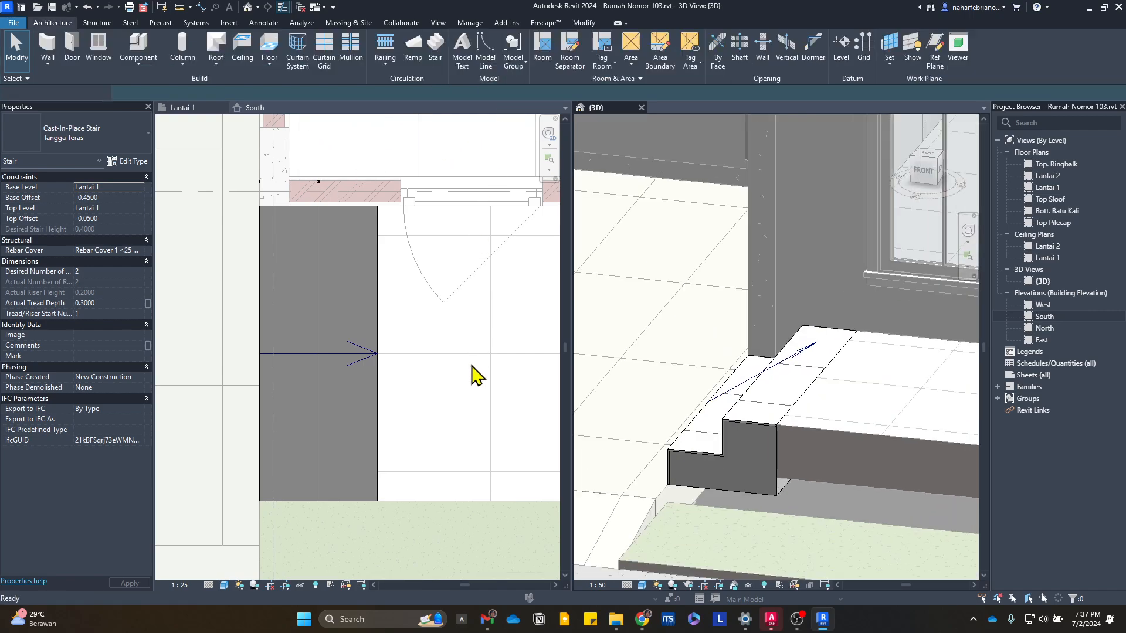
{"action": "scroll", "coordinate": [715, 311], "scroll_direction": "down", "scroll_amount": 2}
{"action": "scroll", "coordinate": [709, 311], "scroll_direction": "up", "scroll_amount": 1}
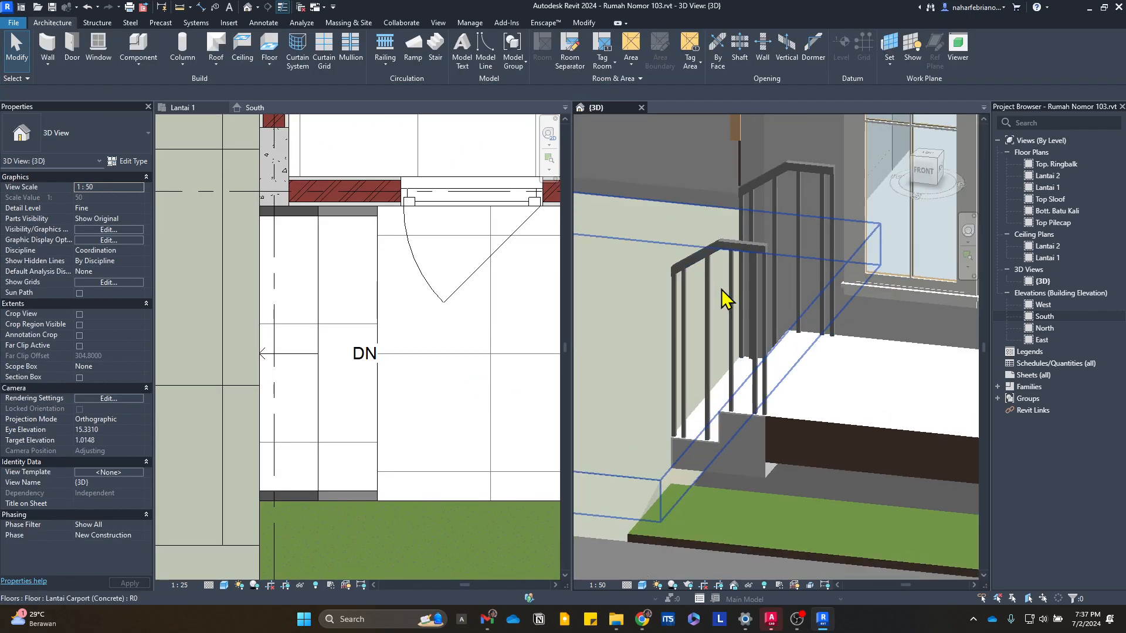
{"action": "scroll", "coordinate": [680, 397], "scroll_direction": "down", "scroll_amount": 1}
{"action": "middle_click_drag", "start_coordinate": [680, 396], "coordinate": [839, 419], "text": "shift"}
{"action": "scroll", "coordinate": [764, 393], "scroll_direction": "down", "scroll_amount": 2}
{"action": "scroll", "coordinate": [944, 375], "scroll_direction": "down", "scroll_amount": 2}
{"action": "scroll", "coordinate": [676, 405], "scroll_direction": "up", "scroll_amount": 3}
{"action": "left_click", "coordinate": [750, 307]}
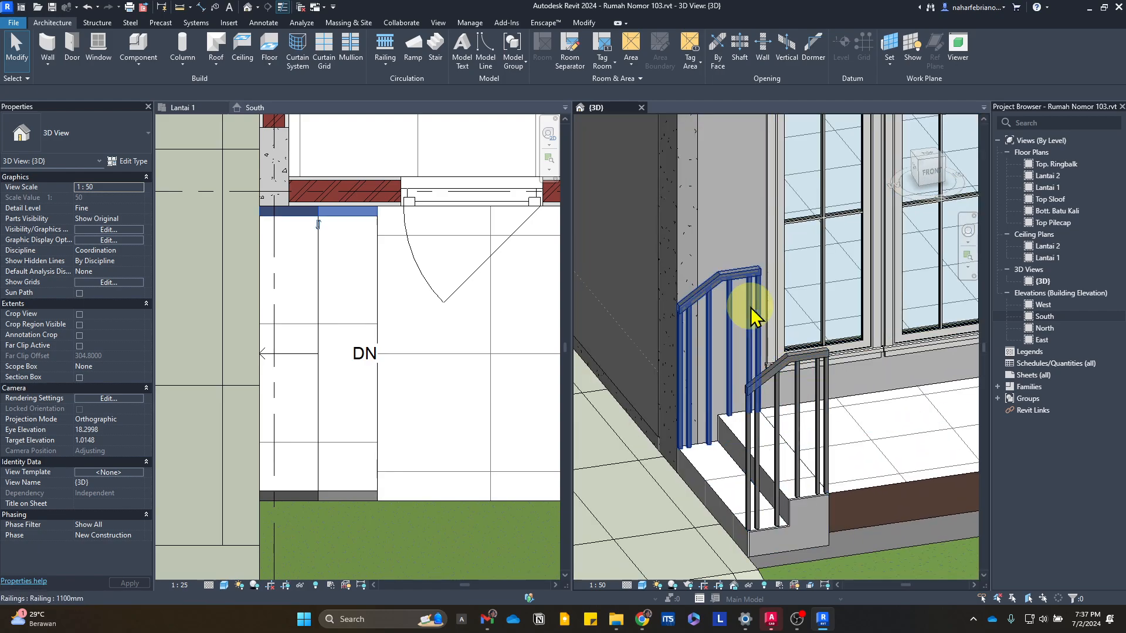
{"action": "key", "text": "Delete"}
{"action": "left_click", "coordinate": [772, 387]}
{"action": "key", "text": "Delete"}
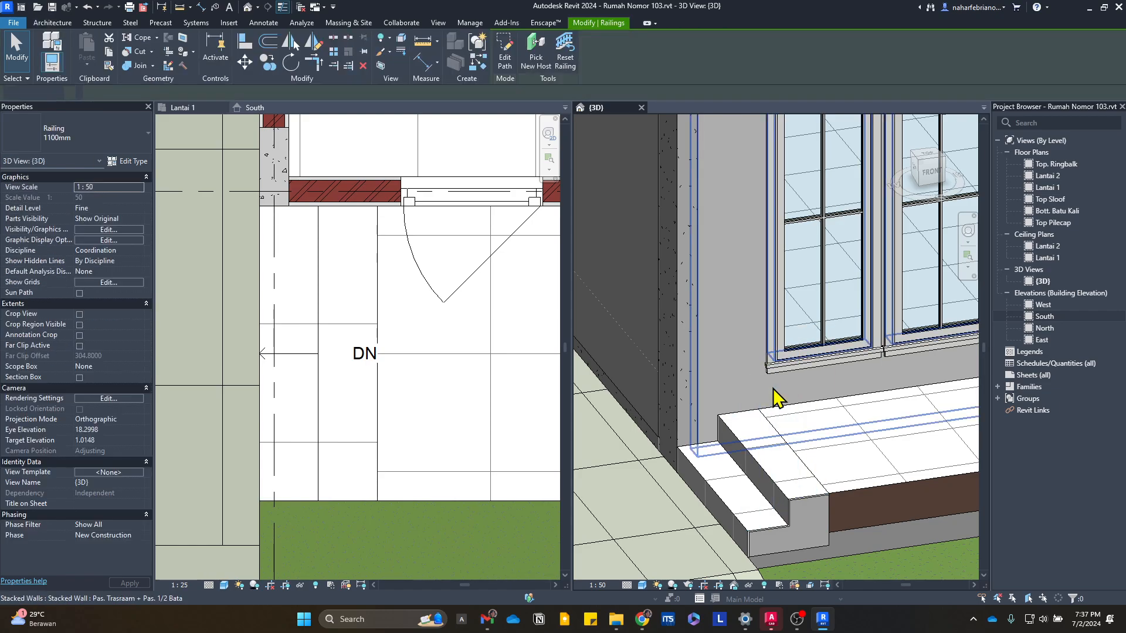
{"action": "left_click", "coordinate": [789, 490]}
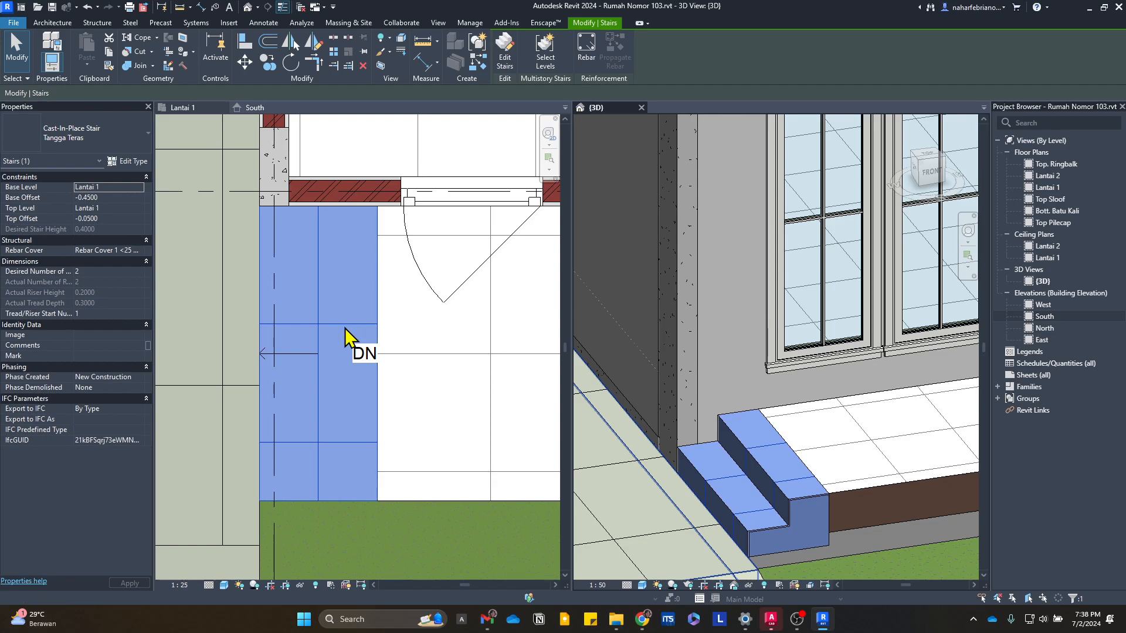
{"action": "left_click", "coordinate": [333, 356]}
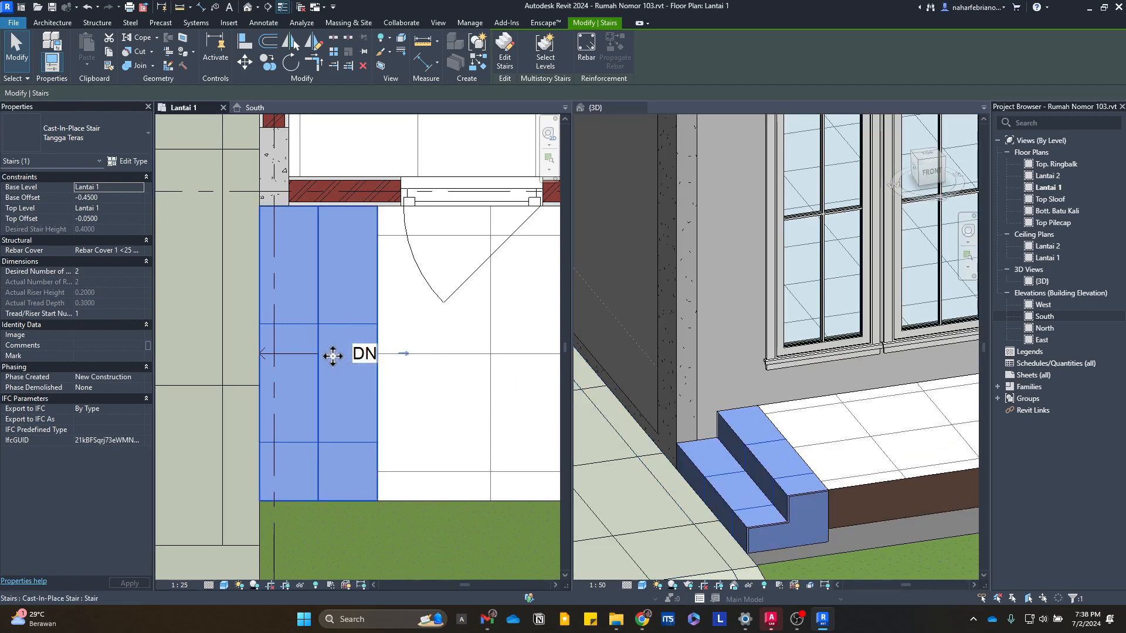
{"action": "key", "text": "Escape"}
{"action": "left_click", "coordinate": [330, 332]}
{"action": "key", "text": "Escape"}
{"action": "left_click", "coordinate": [340, 329]}
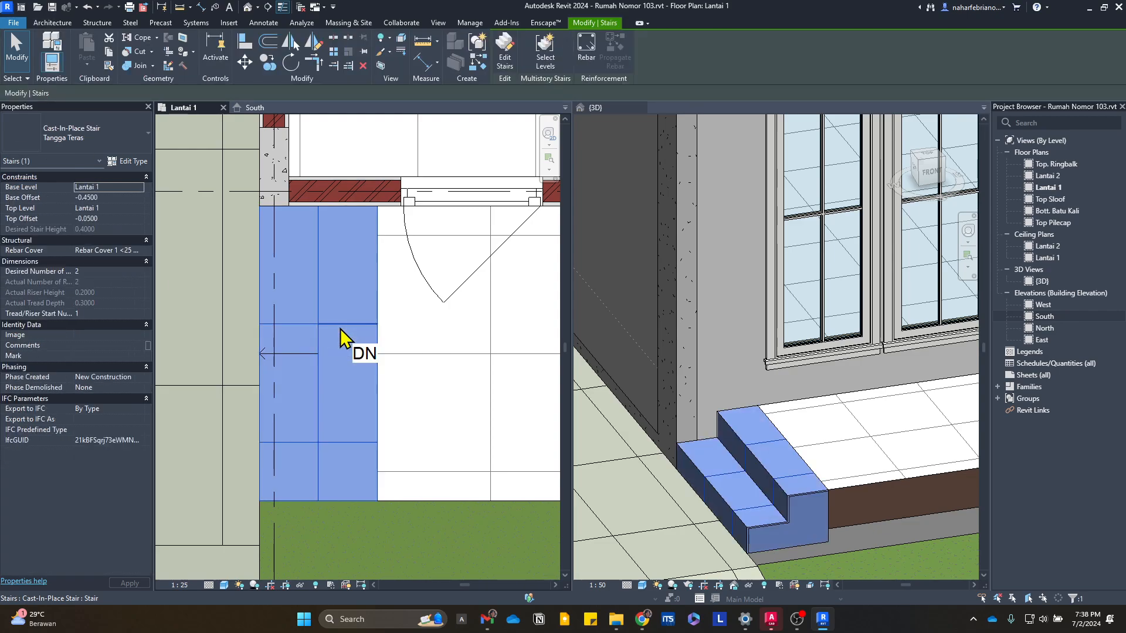
{"action": "key", "text": "Tab"}
{"action": "key", "text": "Tab"}
{"action": "left_click", "coordinate": [245, 61]}
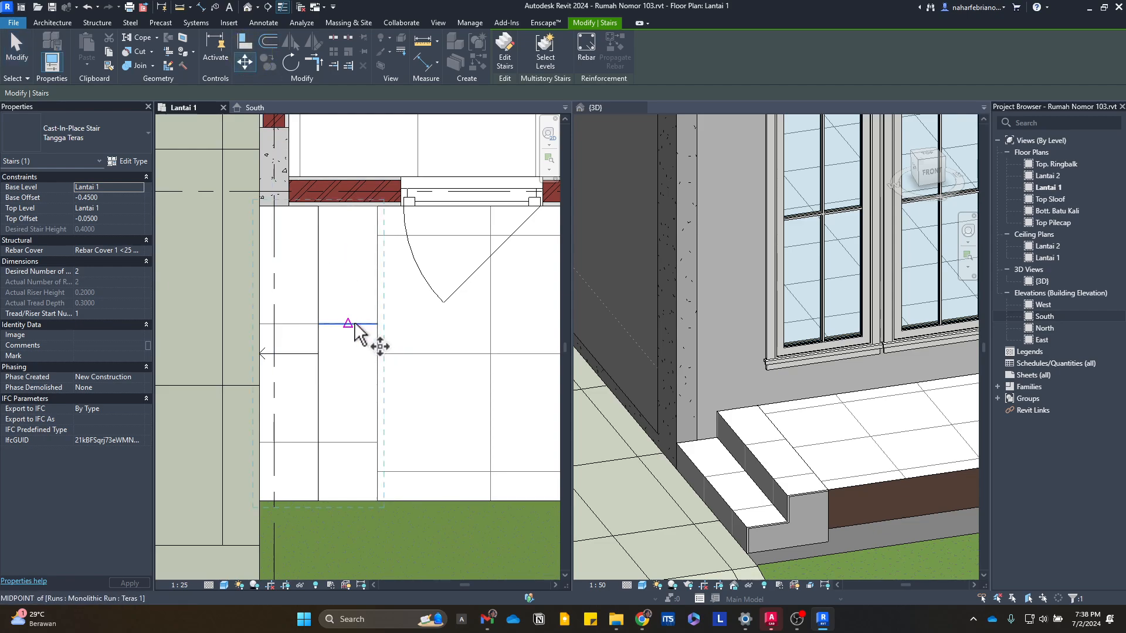
{"action": "left_click", "coordinate": [355, 323]}
{"action": "key", "text": "Escape"}
{"action": "key", "text": "Escape"}
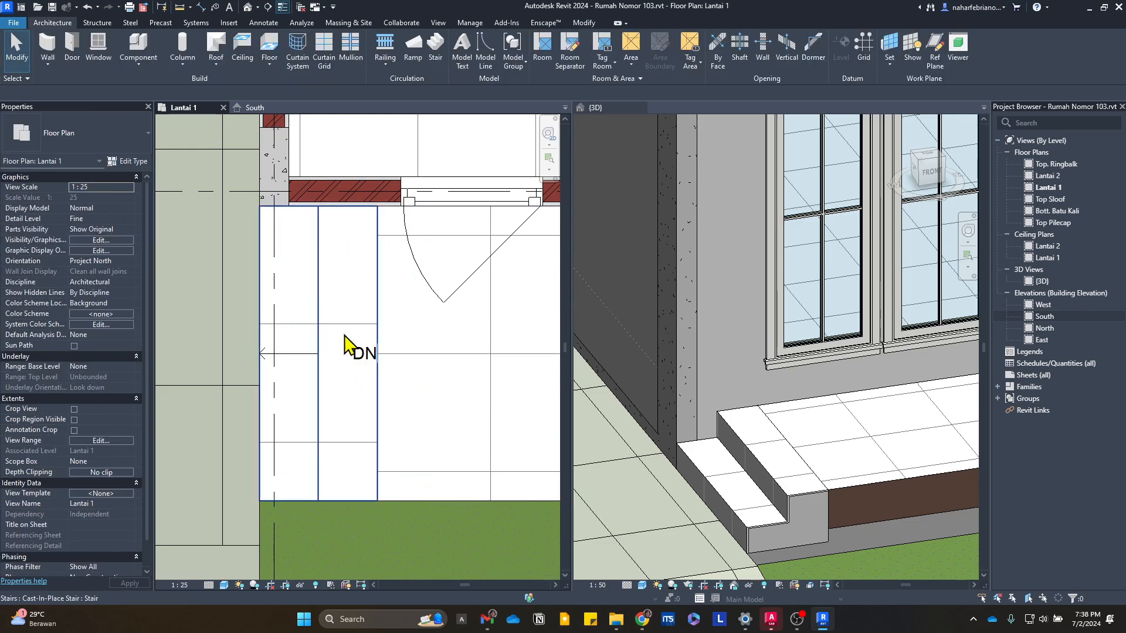
{"action": "left_click", "coordinate": [336, 326]}
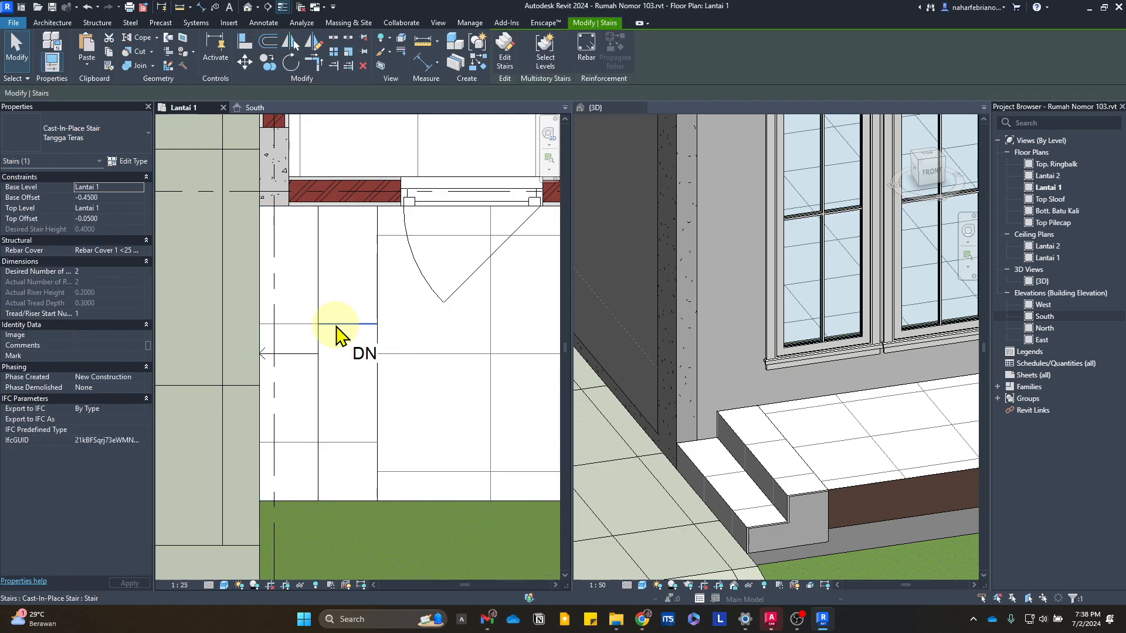
{"action": "left_click", "coordinate": [245, 62]}
{"action": "left_click", "coordinate": [376, 326]}
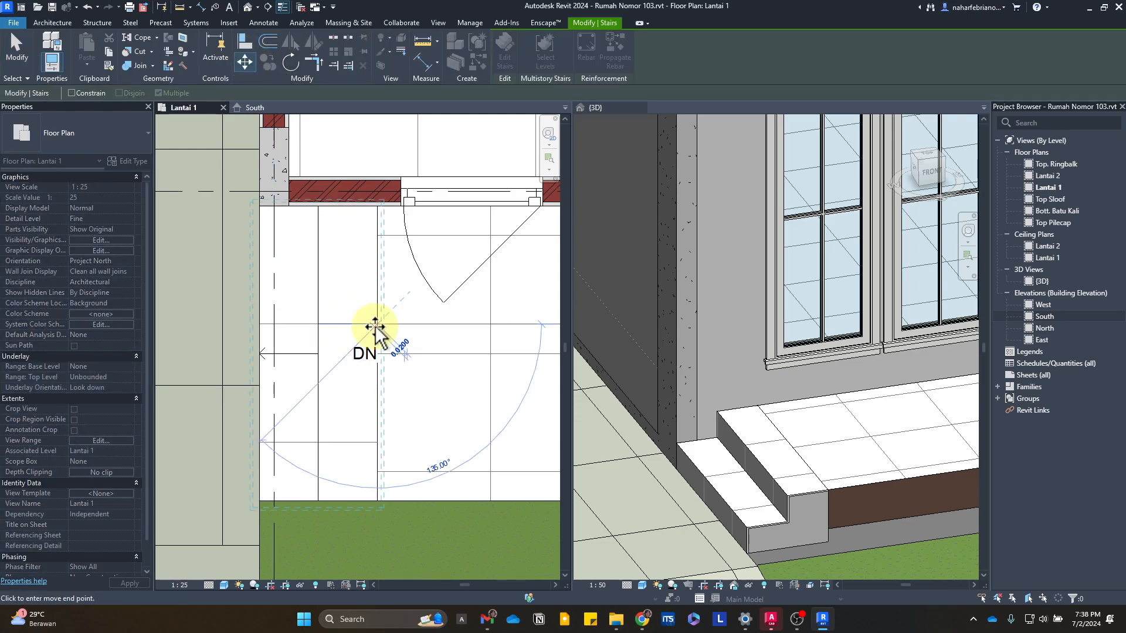
{"action": "key", "text": "Escape"}
{"action": "key", "text": "Escape"}
- In the 3D view seen from the top, move the upper tread's tile joint to line up with the terrace floor's joint
{"action": "scroll", "coordinate": [401, 400], "scroll_direction": "down", "scroll_amount": 2}
{"action": "scroll", "coordinate": [792, 472], "scroll_direction": "up", "scroll_amount": 1}
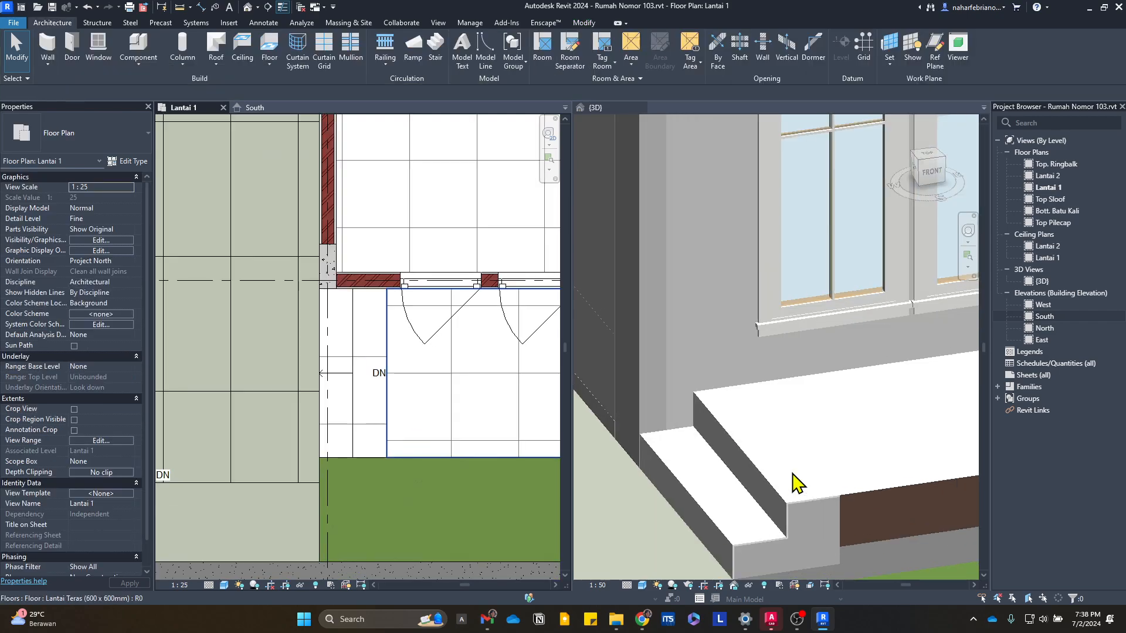
{"action": "scroll", "coordinate": [874, 325], "scroll_direction": "down", "scroll_amount": 1}
{"action": "left_click", "coordinate": [927, 152]}
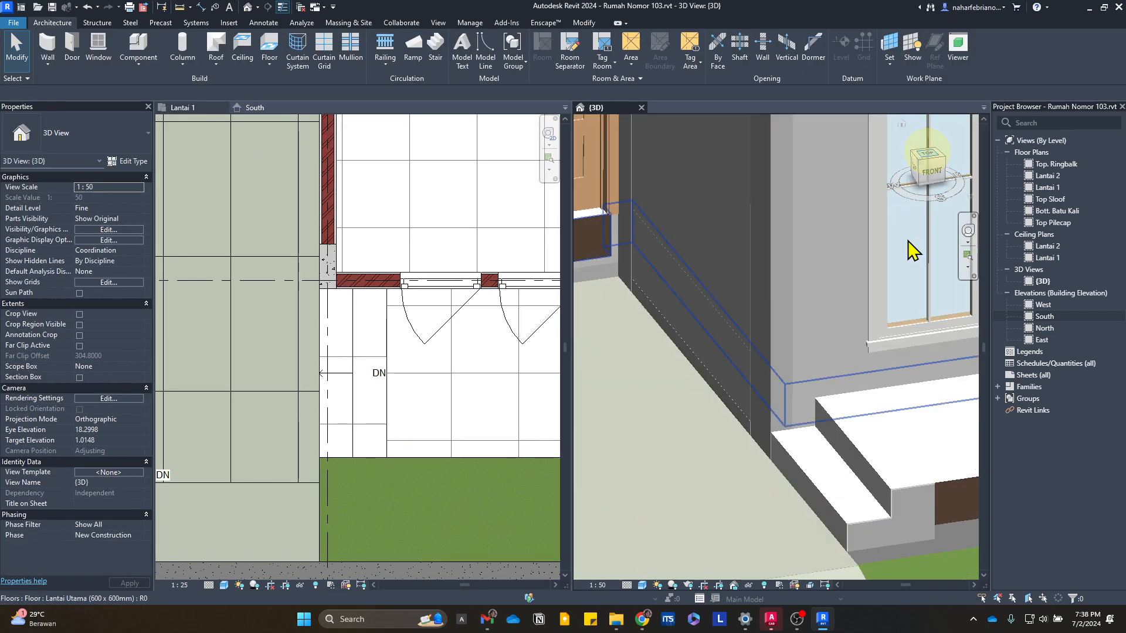
{"action": "scroll", "coordinate": [715, 307], "scroll_direction": "up", "scroll_amount": 8}
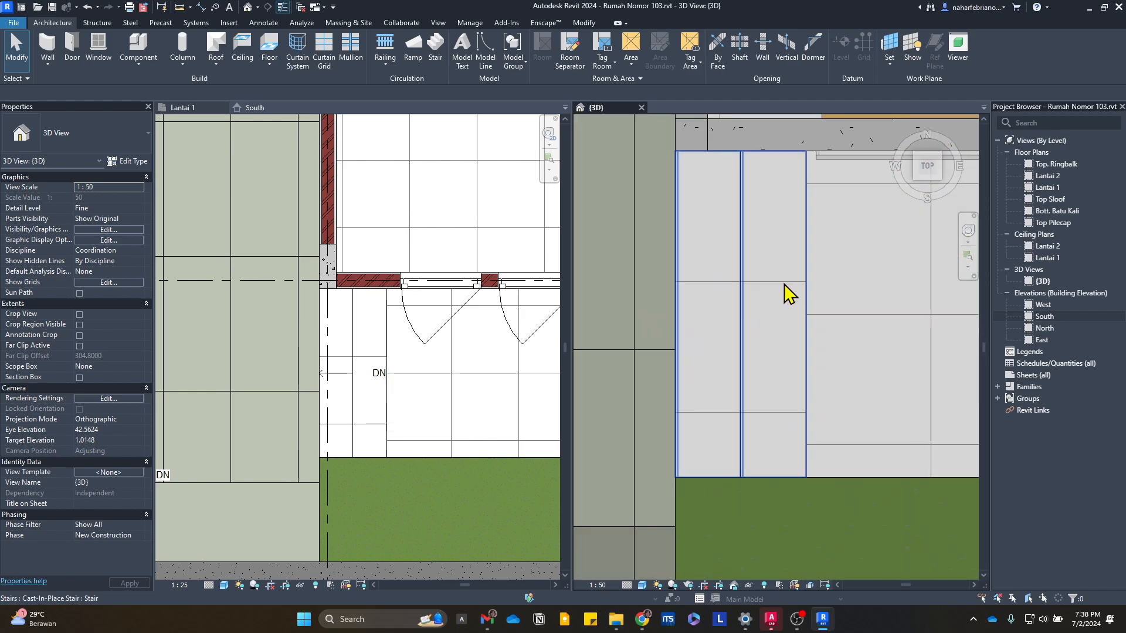
{"action": "left_click", "coordinate": [783, 284]}
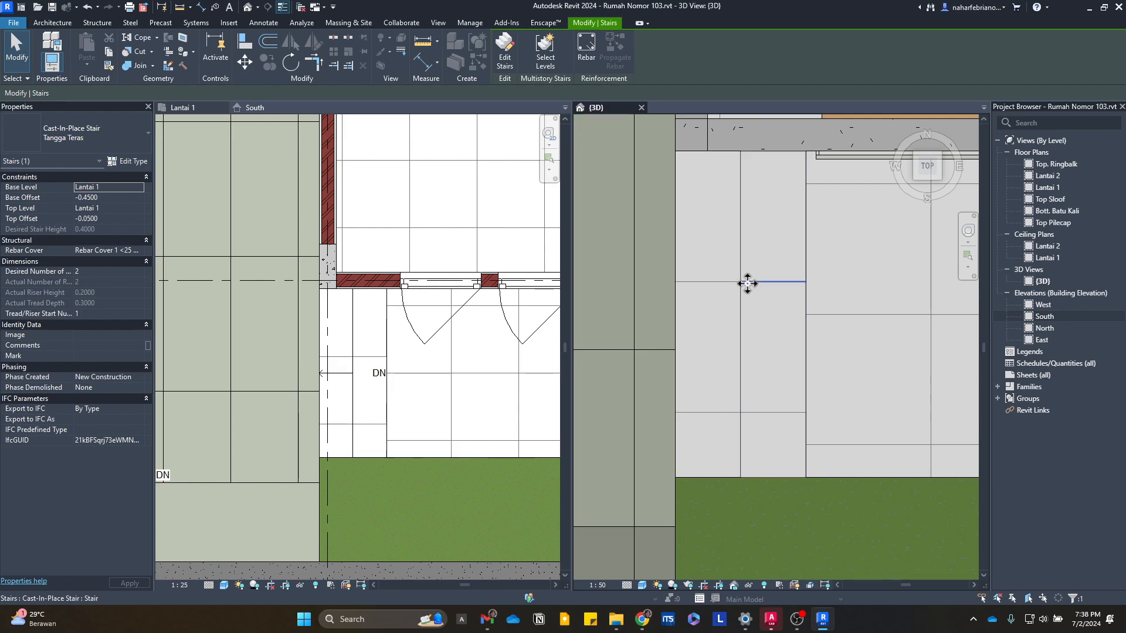
{"action": "left_click", "coordinate": [770, 284]}
{"action": "key", "text": "Tab"}
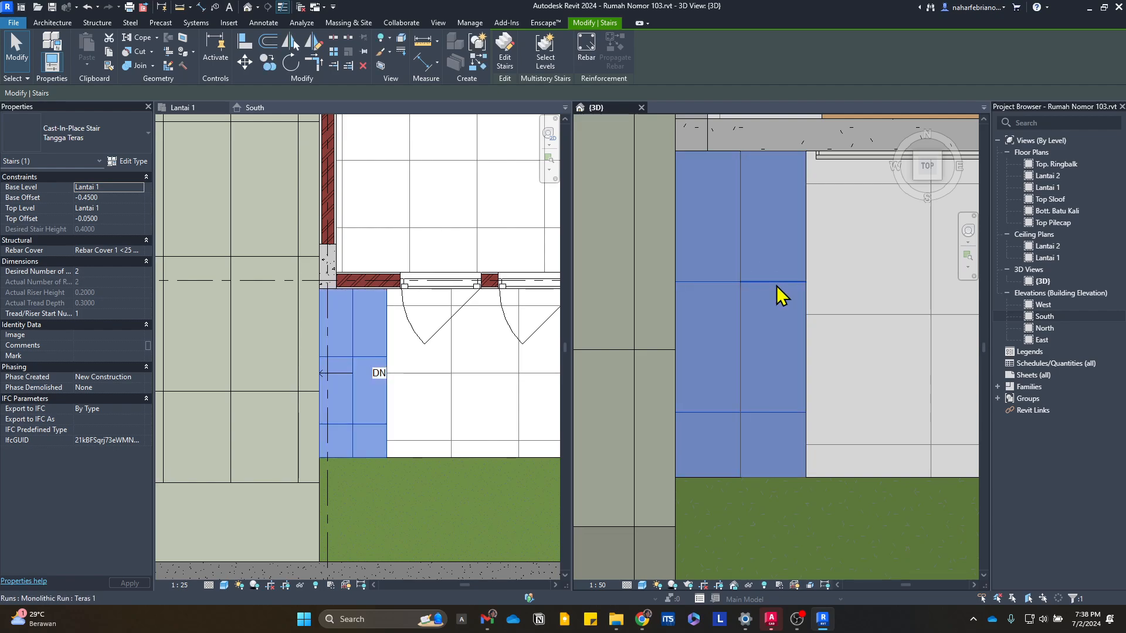
{"action": "left_click", "coordinate": [776, 286]}
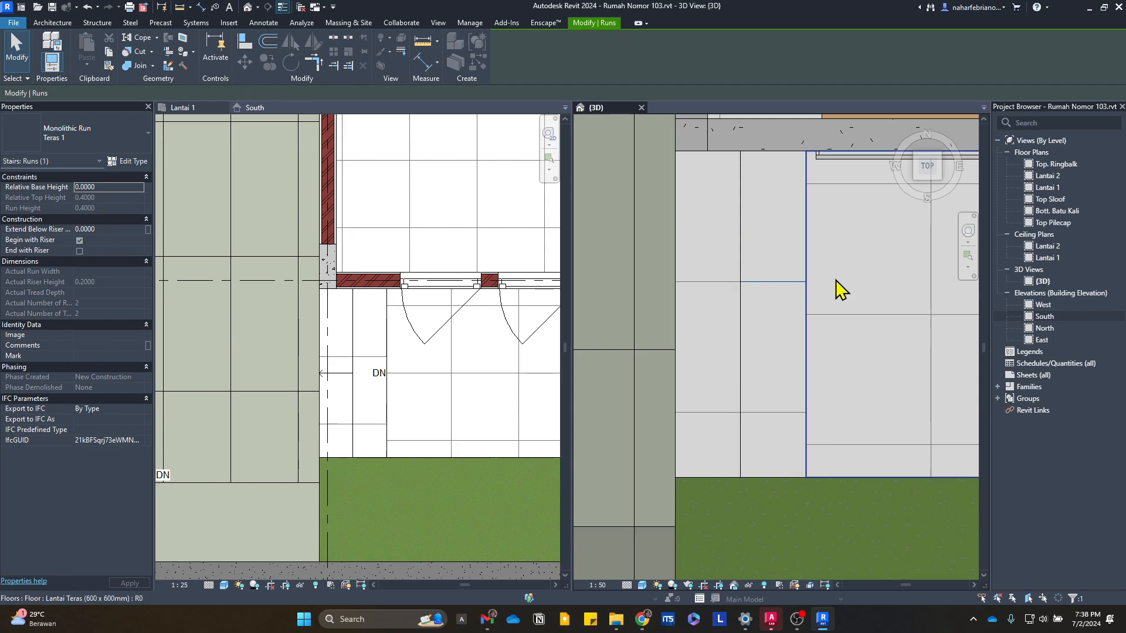
{"action": "left_click", "coordinate": [777, 284]}
{"action": "key", "text": "Escape"}
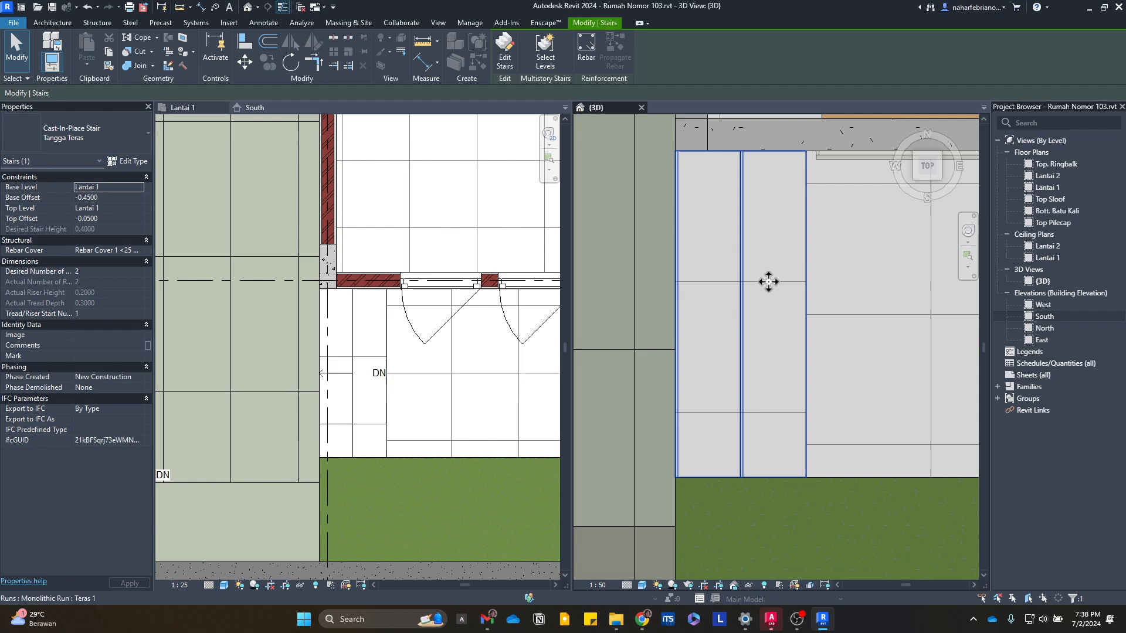
{"action": "left_click", "coordinate": [768, 282]}
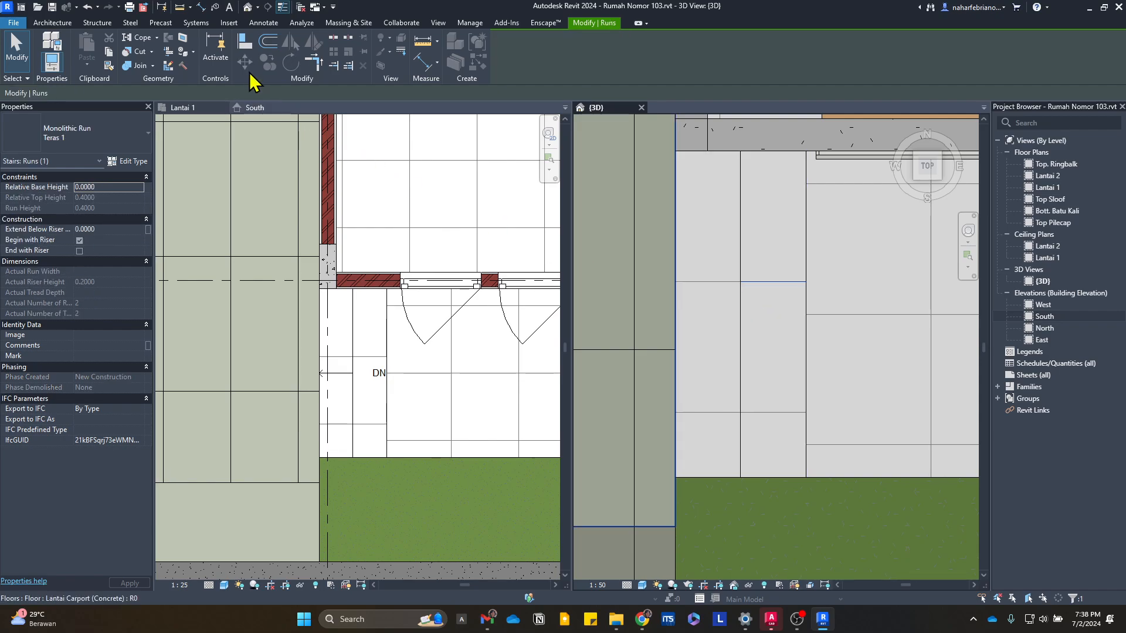
{"action": "left_click", "coordinate": [782, 285]}
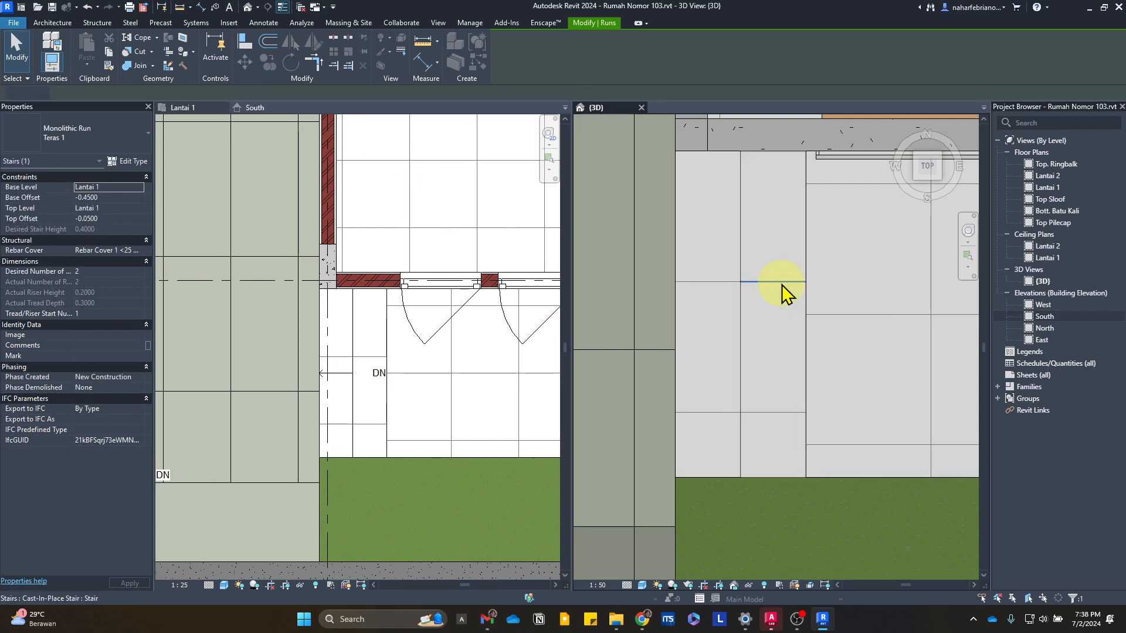
{"action": "left_click", "coordinate": [782, 284]}
{"action": "left_click", "coordinate": [245, 62]}
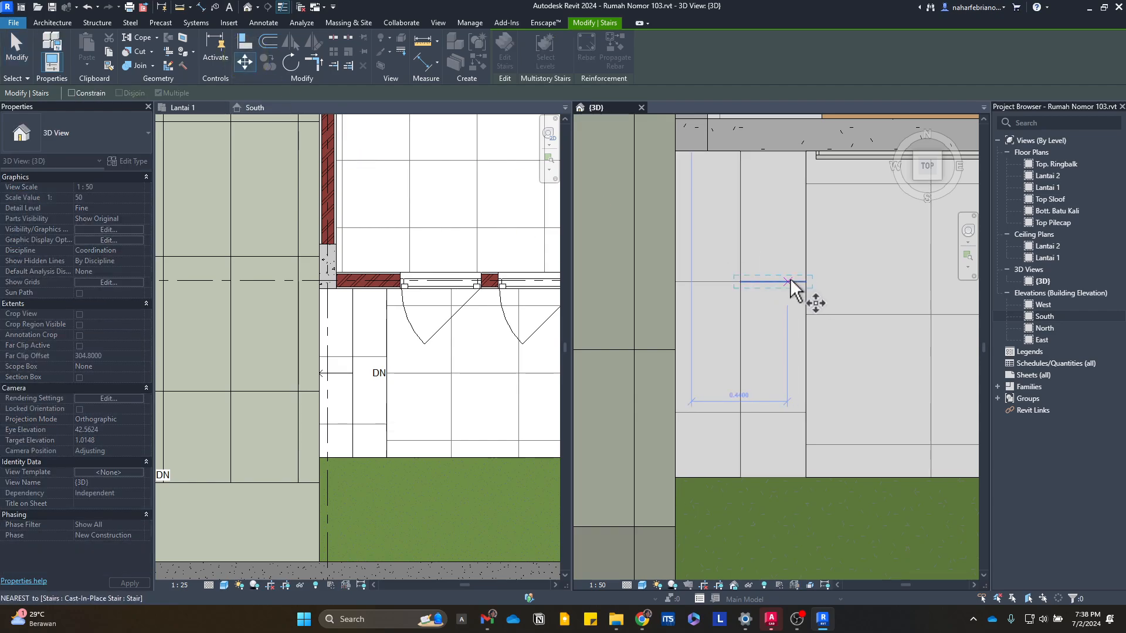
{"action": "left_click", "coordinate": [807, 283]}
{"action": "left_click", "coordinate": [808, 315]}
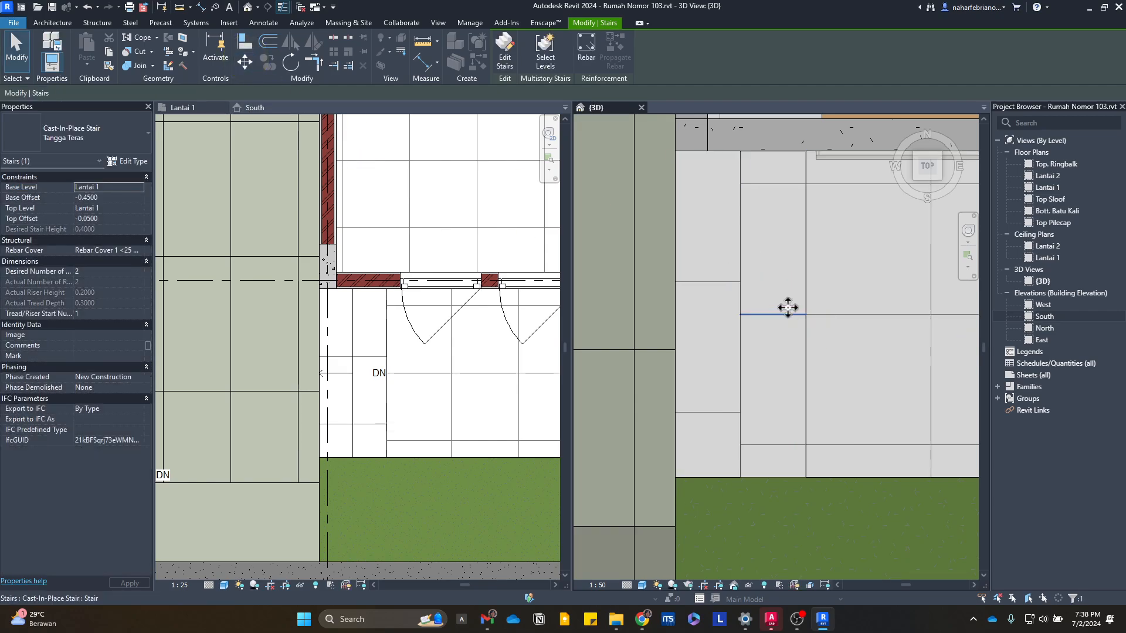
- Move the lower tread's tile joint to line up with the end of the upper tread's joint
{"action": "key", "text": "Tab"}
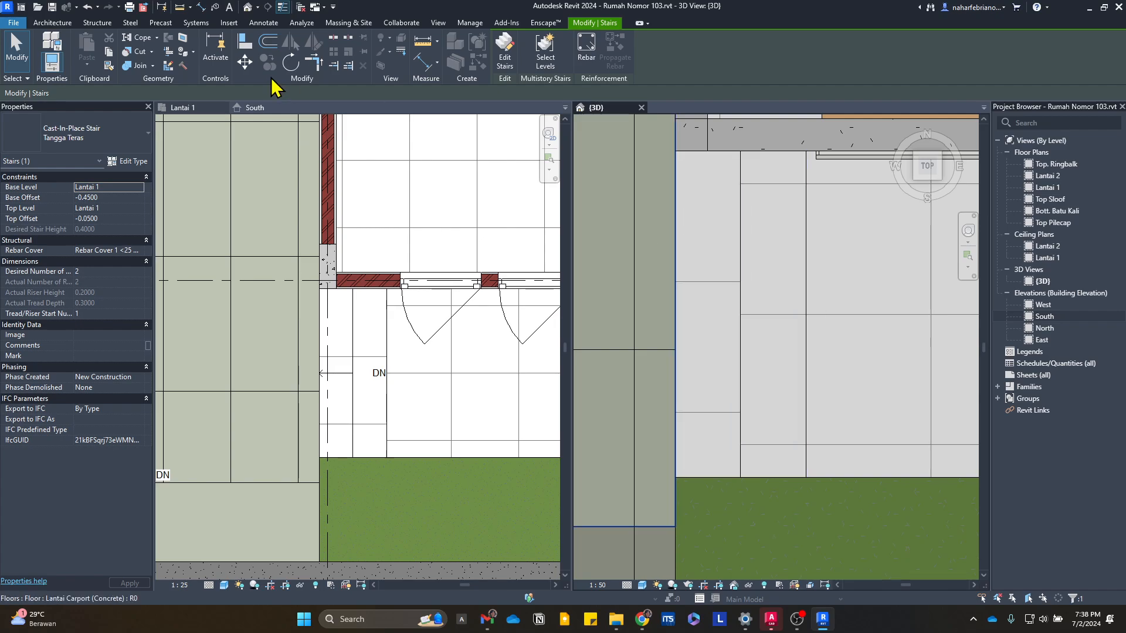
{"action": "left_click", "coordinate": [244, 61]}
{"action": "left_click", "coordinate": [742, 314]}
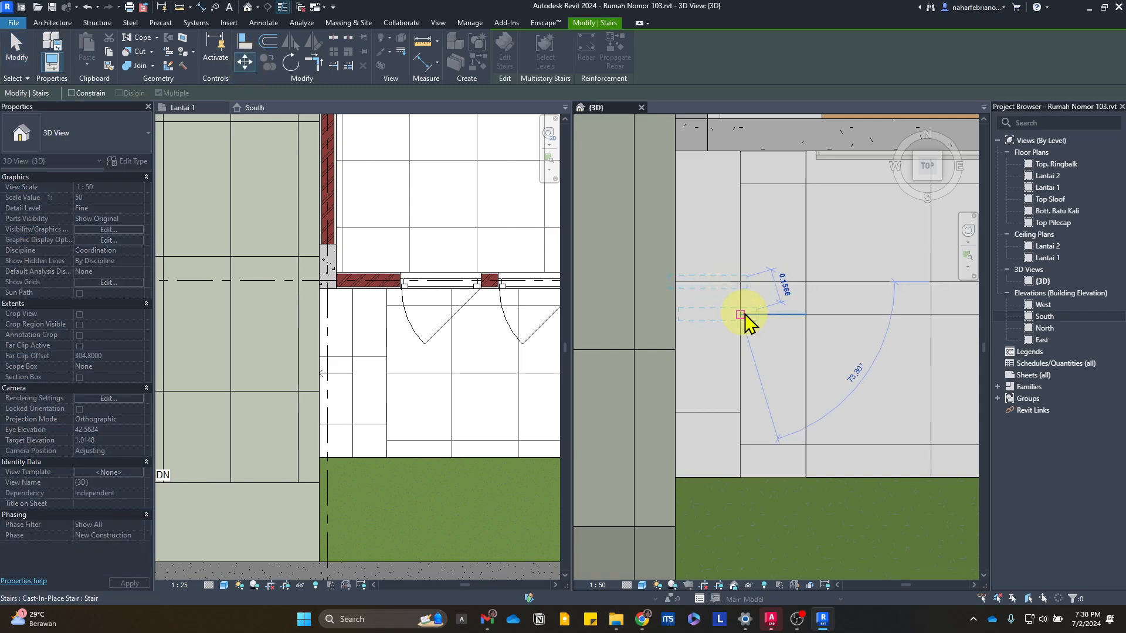
- Place the lower tread's moved tile joint on the floor joint line and show the finished stair in an isometric 3D view
{"action": "left_click", "coordinate": [740, 314]}
{"action": "key", "text": "Escape"}
{"action": "scroll", "coordinate": [383, 403], "scroll_direction": "up", "scroll_amount": 3}
{"action": "scroll", "coordinate": [386, 397], "scroll_direction": "down", "scroll_amount": 3}
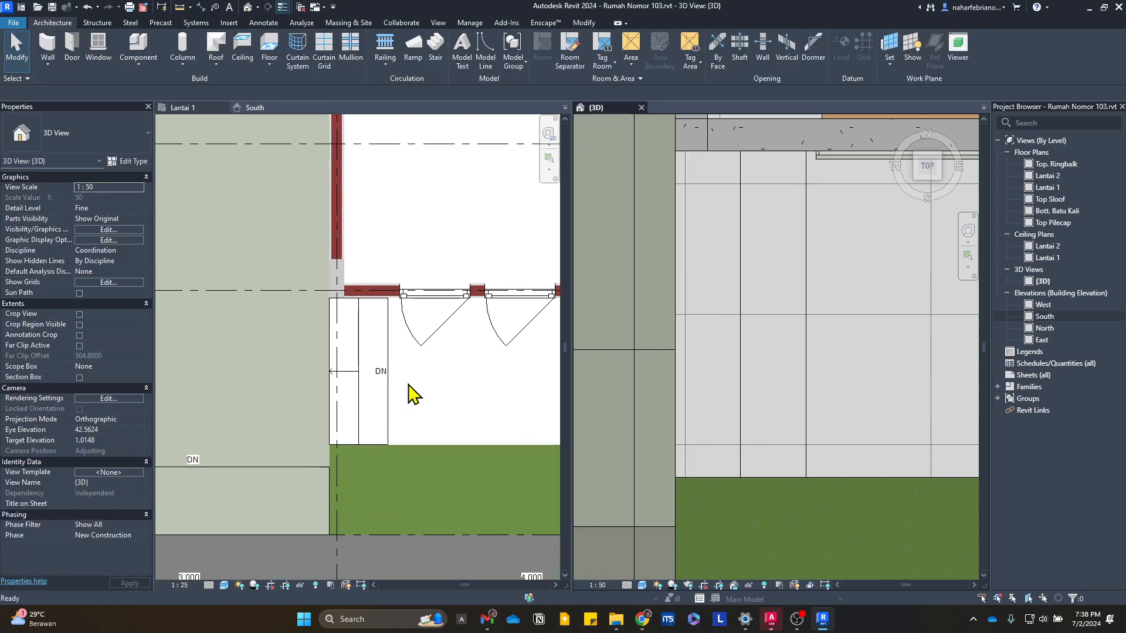
{"action": "scroll", "coordinate": [758, 334], "scroll_direction": "down", "scroll_amount": 2}
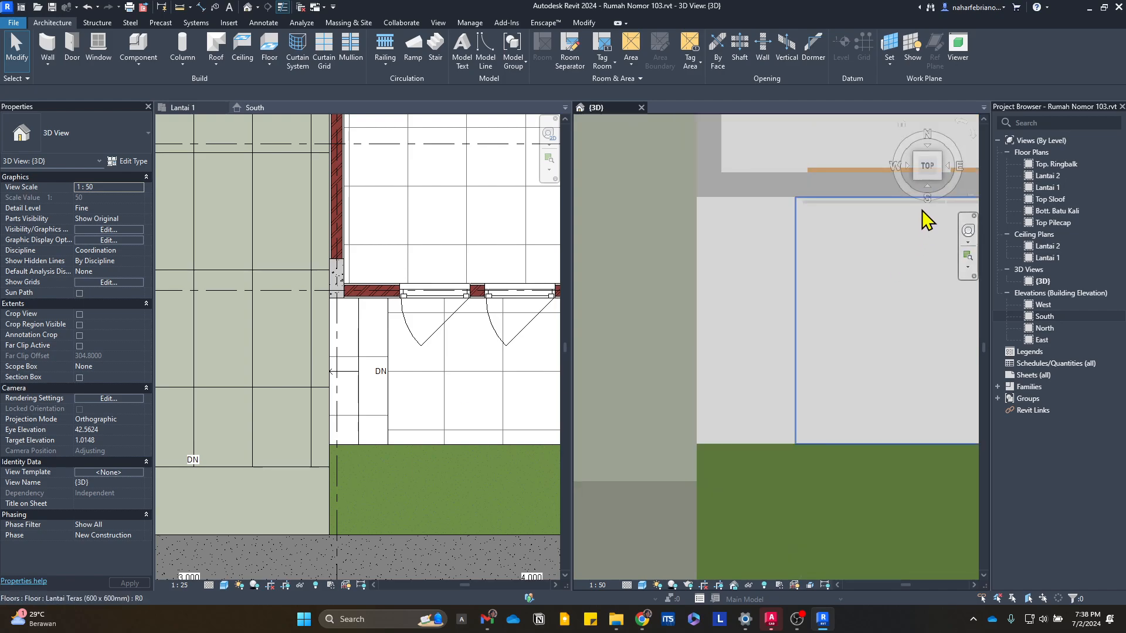
{"action": "left_click", "coordinate": [916, 179]}
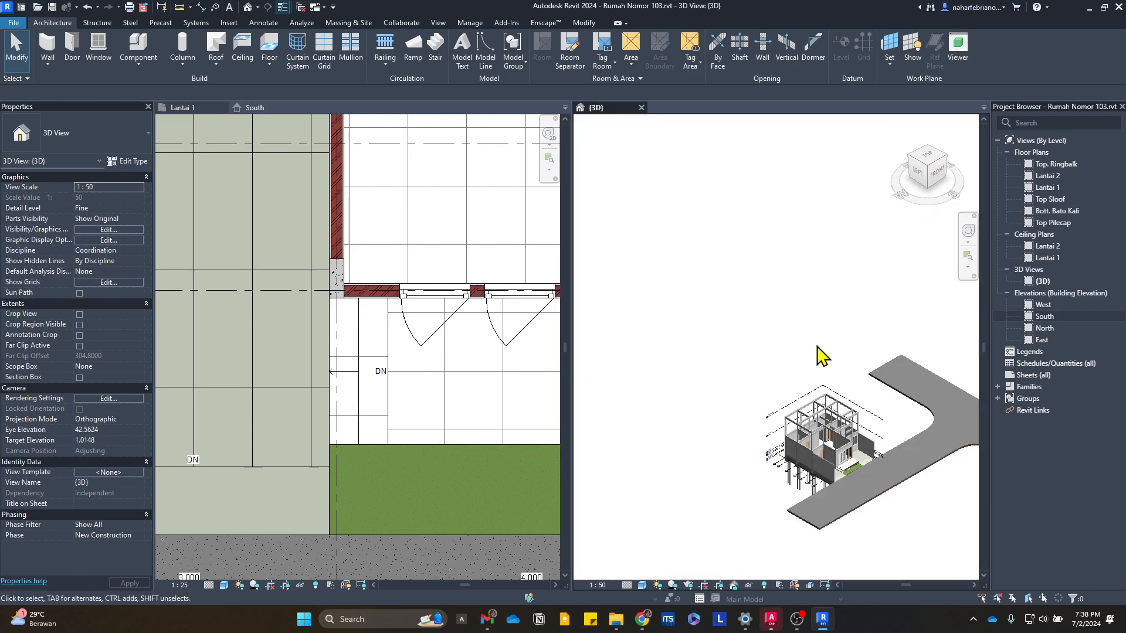
{"action": "scroll", "coordinate": [711, 431], "scroll_direction": "up", "scroll_amount": 10}
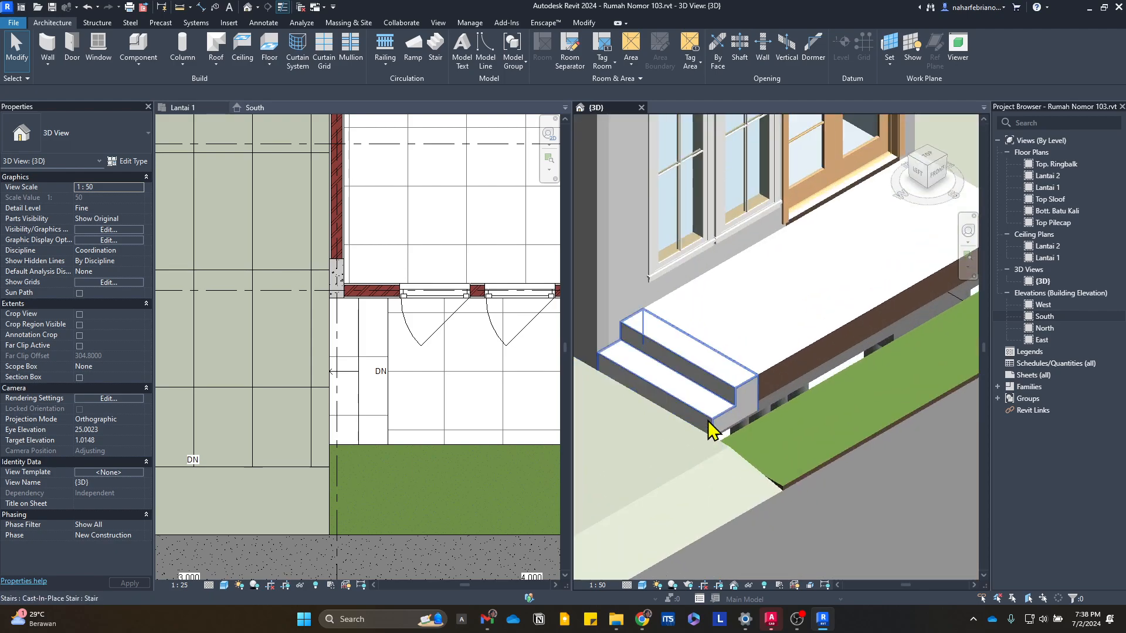
{"action": "scroll", "coordinate": [345, 402], "scroll_direction": "down", "scroll_amount": 3}
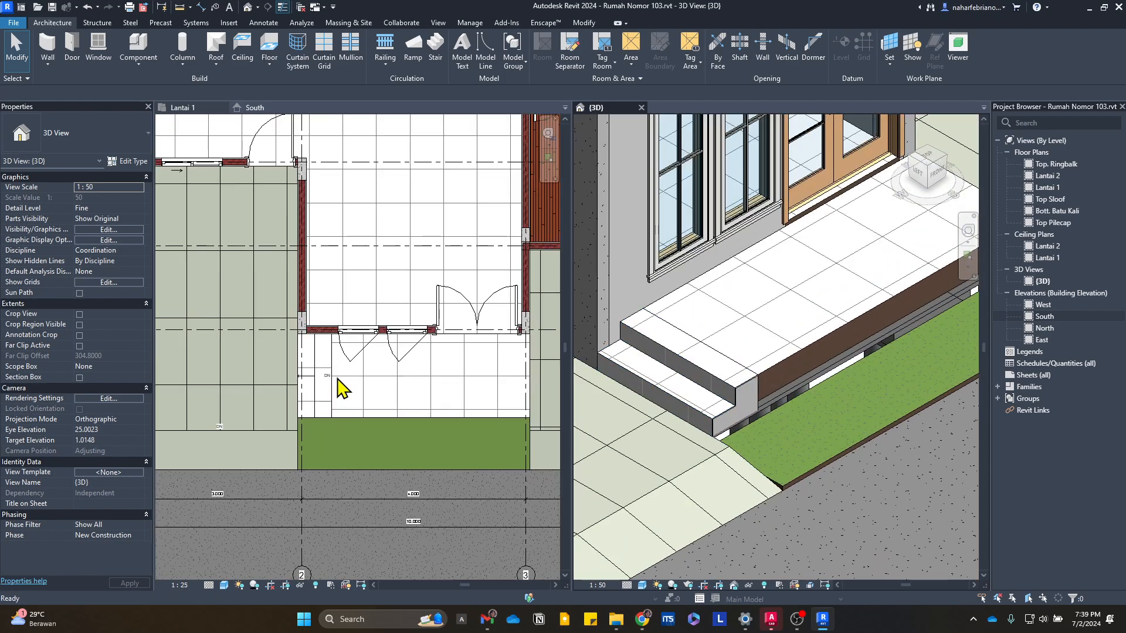
- In the Lantai 1 plan, mirror a copy of the terrace stair about an axis drawn down the middle of the terrace floor
{"action": "scroll", "coordinate": [343, 387], "scroll_direction": "down", "scroll_amount": 3}
{"action": "left_click", "coordinate": [227, 389]}
{"action": "scroll", "coordinate": [375, 380], "scroll_direction": "up", "scroll_amount": 4}
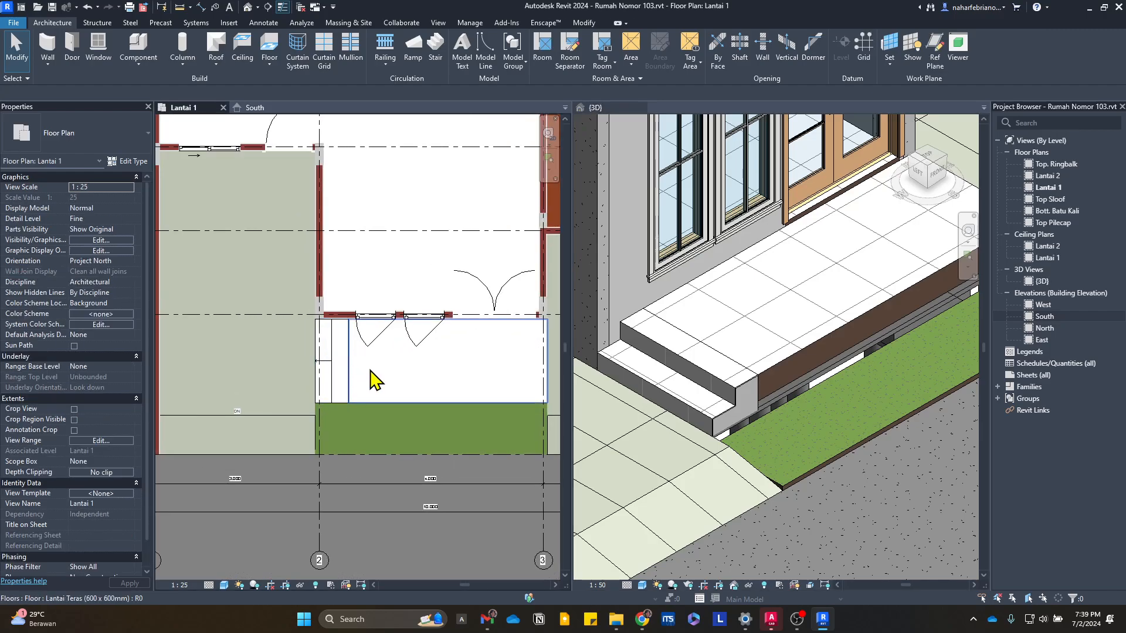
{"action": "scroll", "coordinate": [373, 379], "scroll_direction": "up", "scroll_amount": 4}
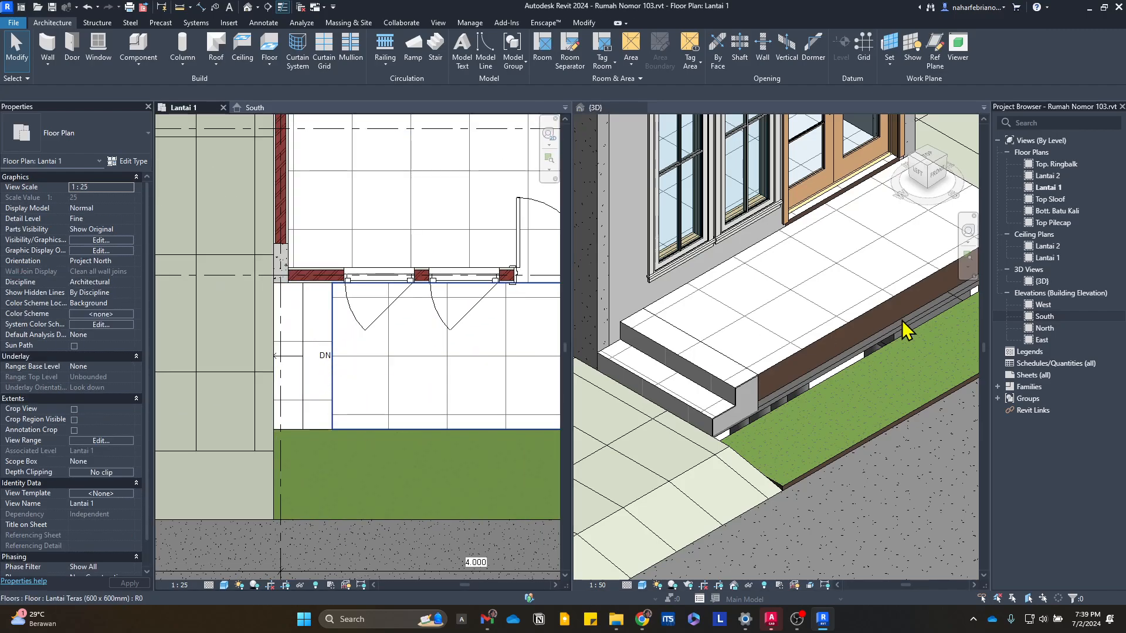
{"action": "scroll", "coordinate": [751, 390], "scroll_direction": "down", "scroll_amount": 5}
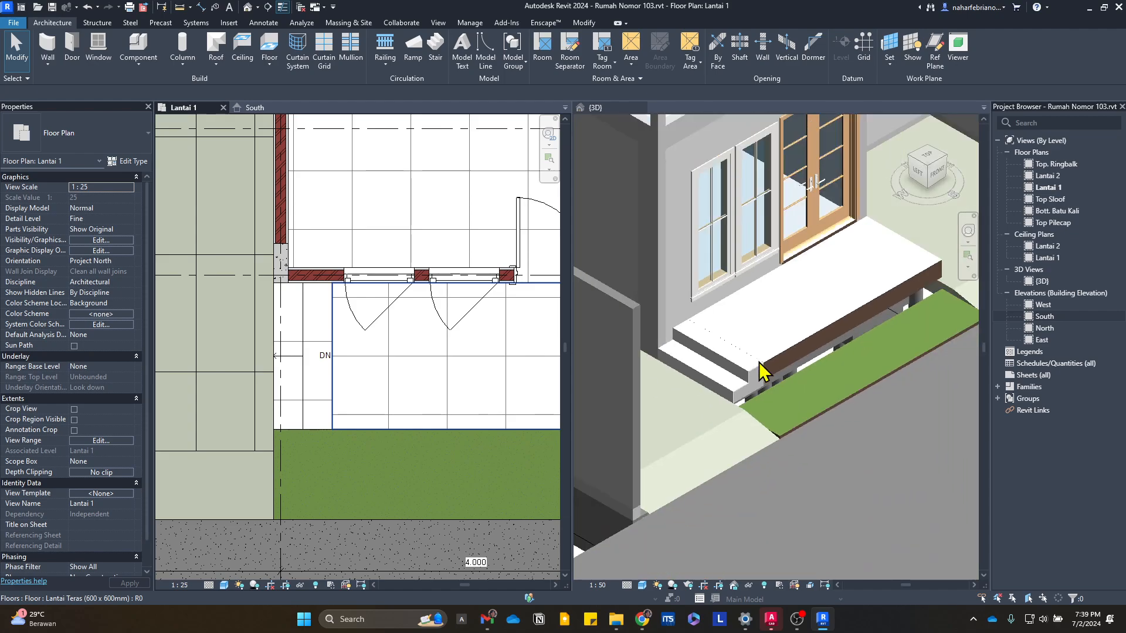
{"action": "scroll", "coordinate": [756, 378], "scroll_direction": "up", "scroll_amount": 4}
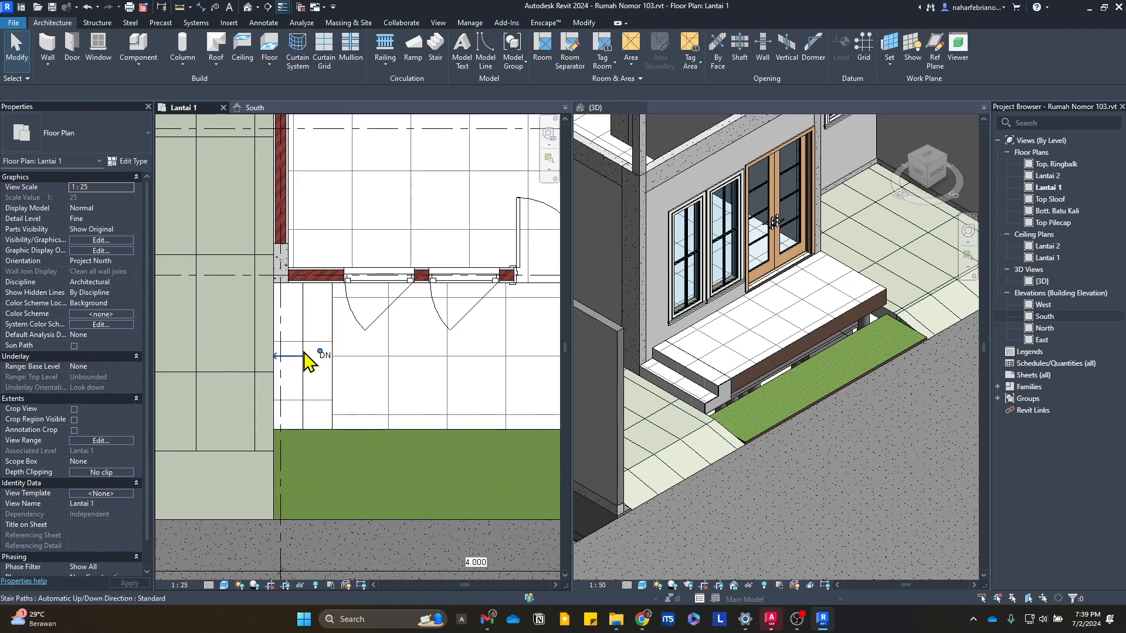
{"action": "scroll", "coordinate": [306, 361], "scroll_direction": "down", "scroll_amount": 2}
{"action": "left_click", "coordinate": [313, 372]}
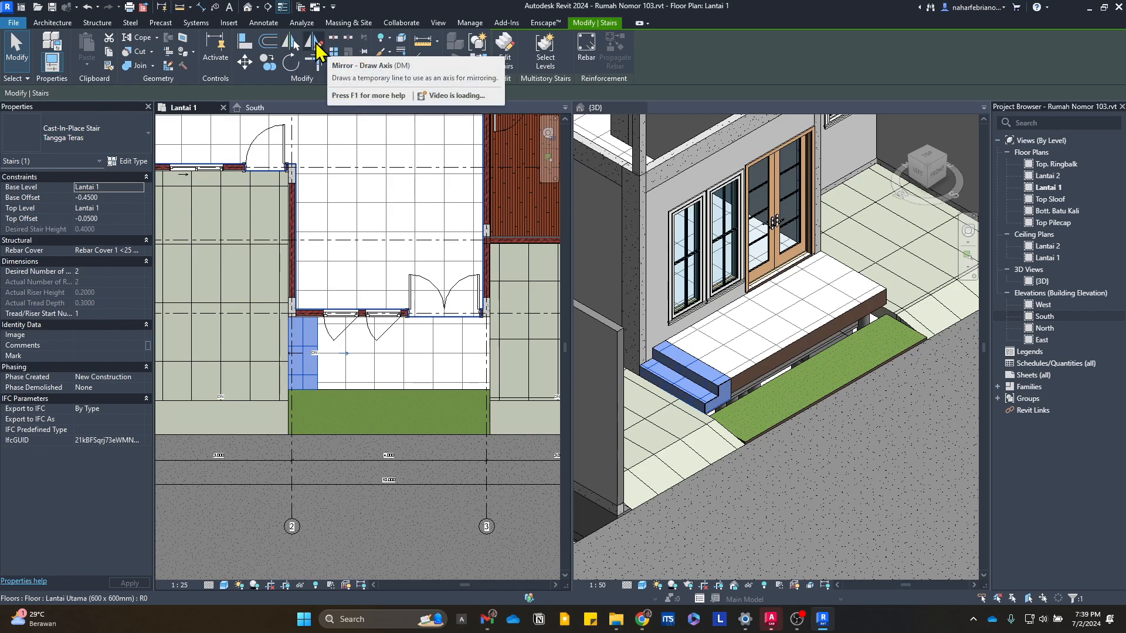
{"action": "left_click", "coordinate": [314, 42]}
{"action": "scroll", "coordinate": [462, 351], "scroll_direction": "up", "scroll_amount": 3}
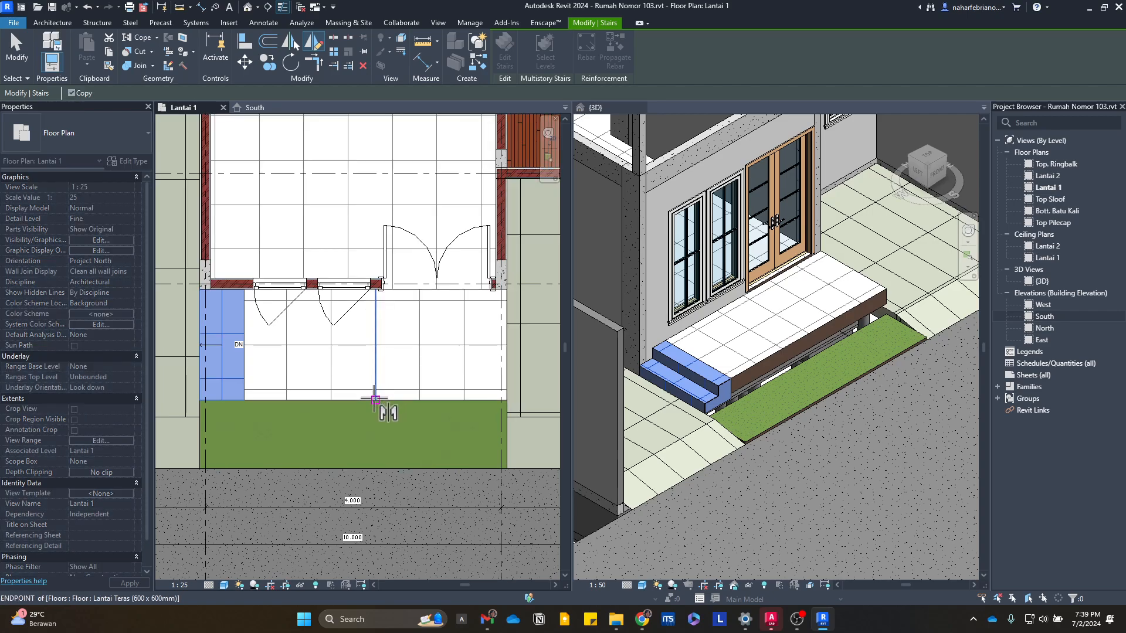
{"action": "left_click", "coordinate": [375, 399]}
{"action": "left_click", "coordinate": [375, 290]}
{"action": "scroll", "coordinate": [452, 382], "scroll_direction": "down", "scroll_amount": 1}
{"action": "middle_click_drag", "start_coordinate": [454, 382], "coordinate": [309, 363]}
{"action": "key", "text": "Escape"}
- Move the mirrored stair about 0.5 m horizontally away from the terrace edge, onto the carport floor
{"action": "scroll", "coordinate": [903, 298], "scroll_direction": "up", "scroll_amount": 7}
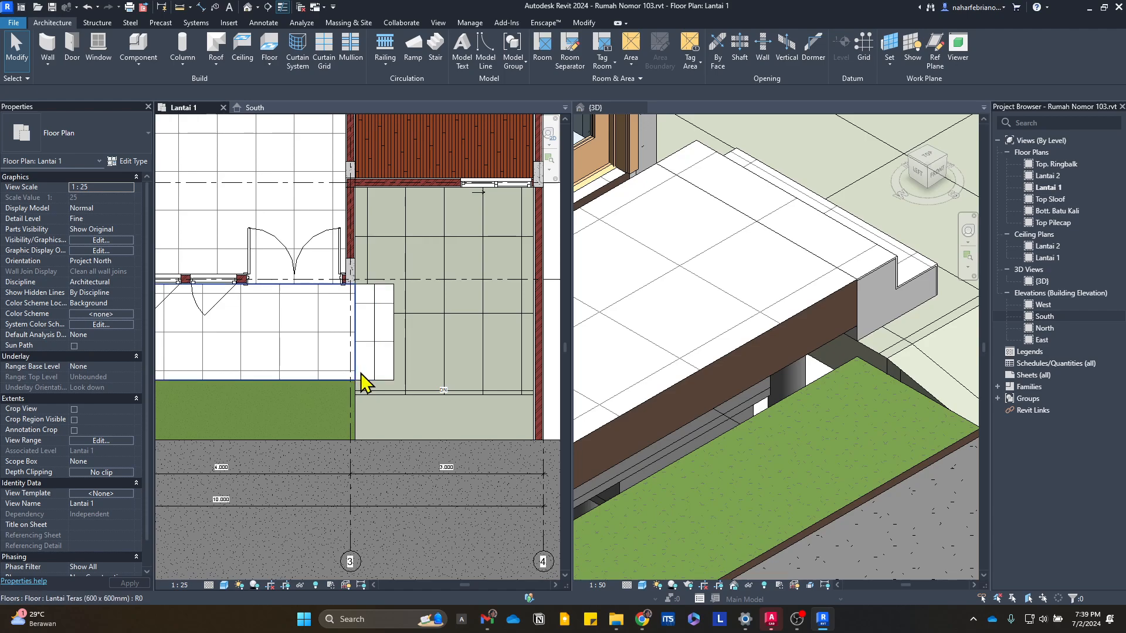
{"action": "left_click", "coordinate": [379, 369]}
{"action": "left_click", "coordinate": [384, 352]}
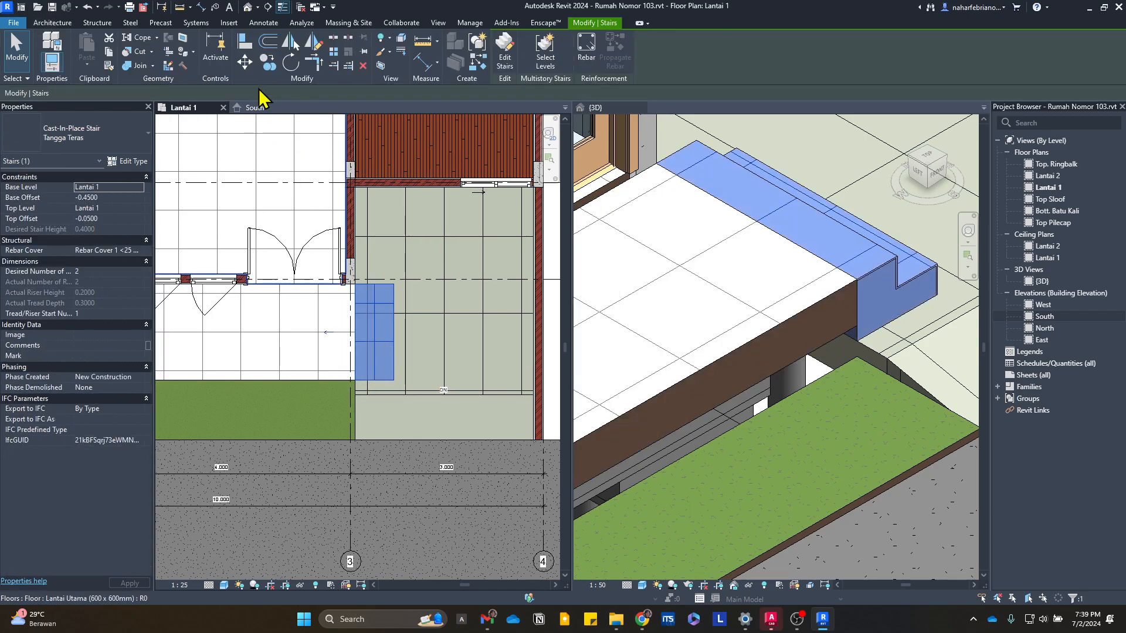
{"action": "left_click", "coordinate": [246, 63]}
{"action": "left_click", "coordinate": [377, 389]}
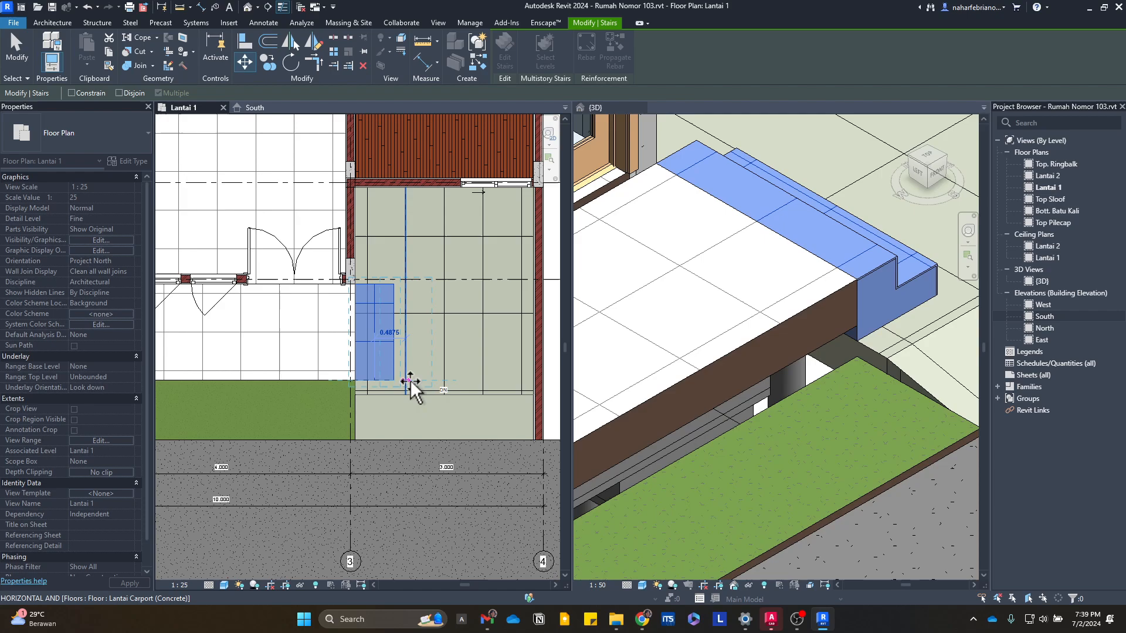
{"action": "left_click", "coordinate": [408, 388]}
{"action": "key", "text": "Escape"}
{"action": "scroll", "coordinate": [816, 287], "scroll_direction": "up", "scroll_amount": 2}
{"action": "scroll", "coordinate": [827, 425], "scroll_direction": "down", "scroll_amount": 3}
{"action": "middle_click_drag", "start_coordinate": [829, 394], "coordinate": [831, 463]}
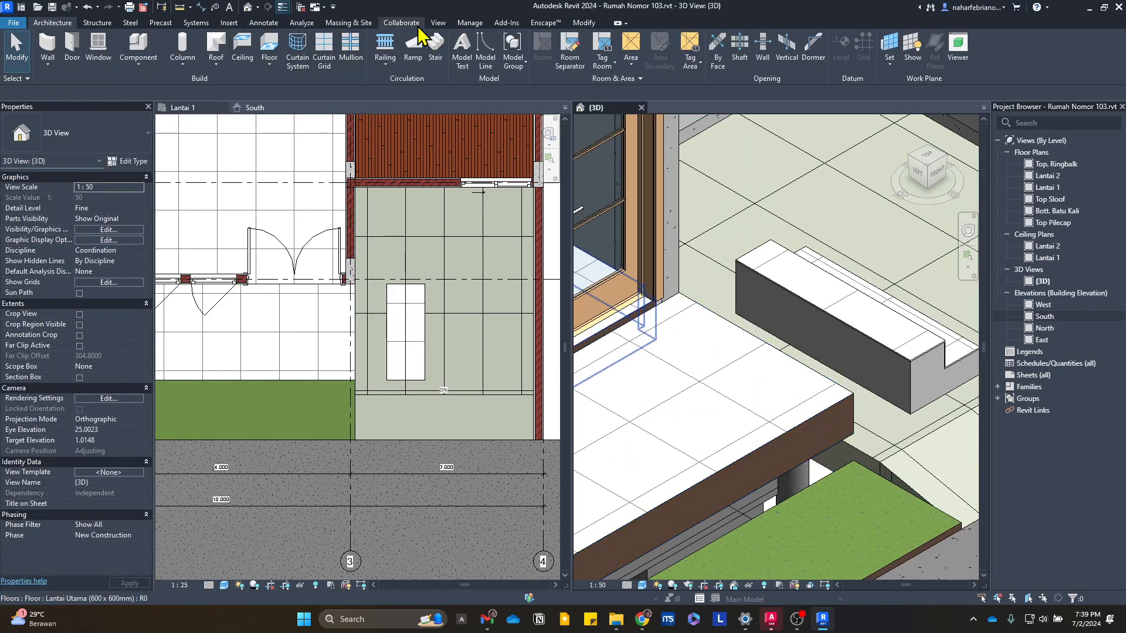
- Align the mirrored stair's inner edge with the side edge of the terrace floor in the plan
{"action": "left_click", "coordinate": [586, 23]}
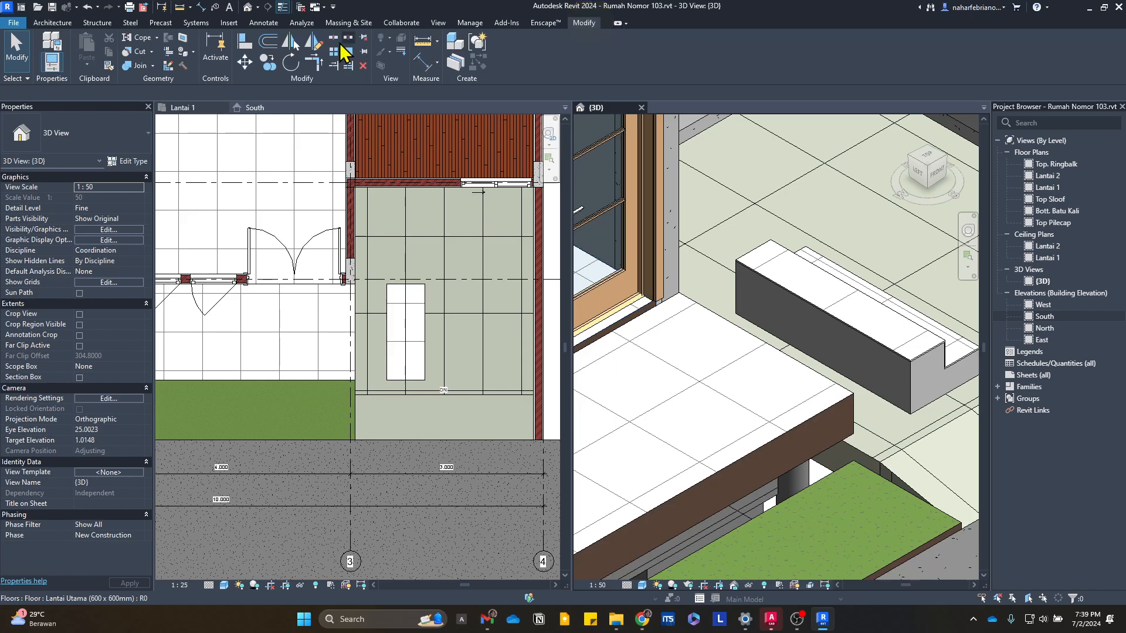
{"action": "left_click", "coordinate": [245, 44]}
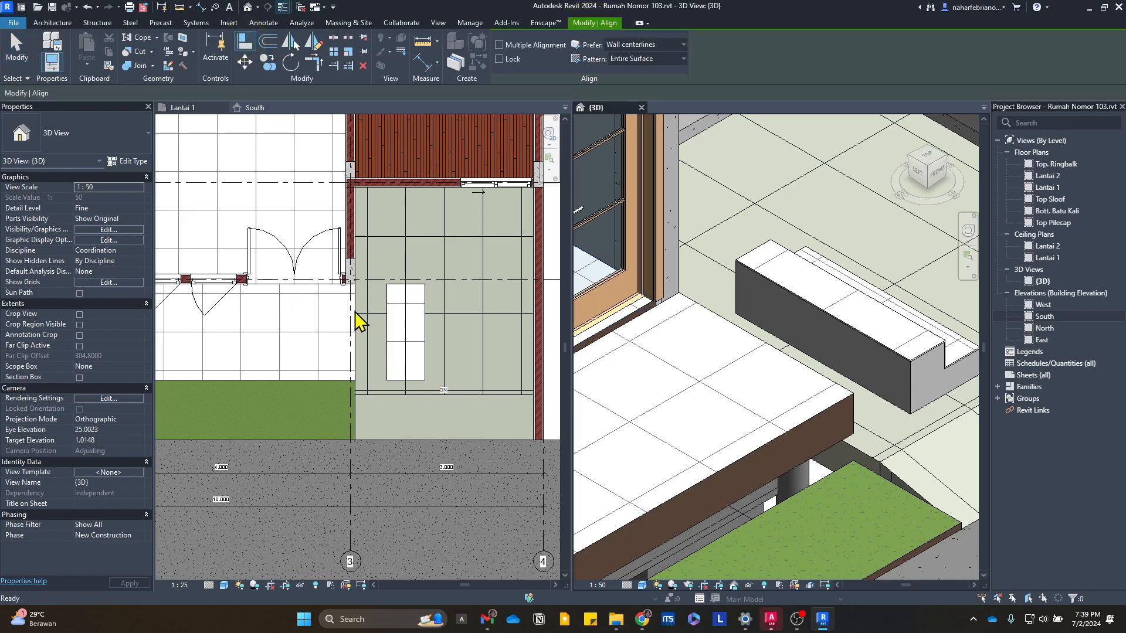
{"action": "scroll", "coordinate": [355, 317], "scroll_direction": "up", "scroll_amount": 2}
{"action": "scroll", "coordinate": [359, 263], "scroll_direction": "up", "scroll_amount": 2}
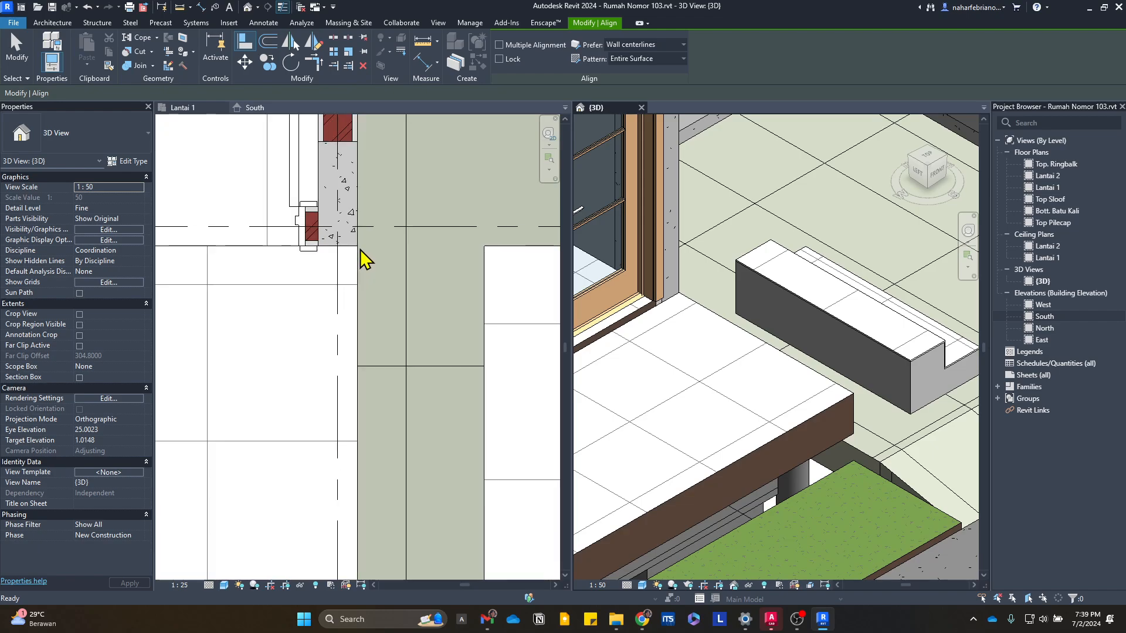
{"action": "key", "text": "Escape"}
{"action": "left_click", "coordinate": [392, 193]}
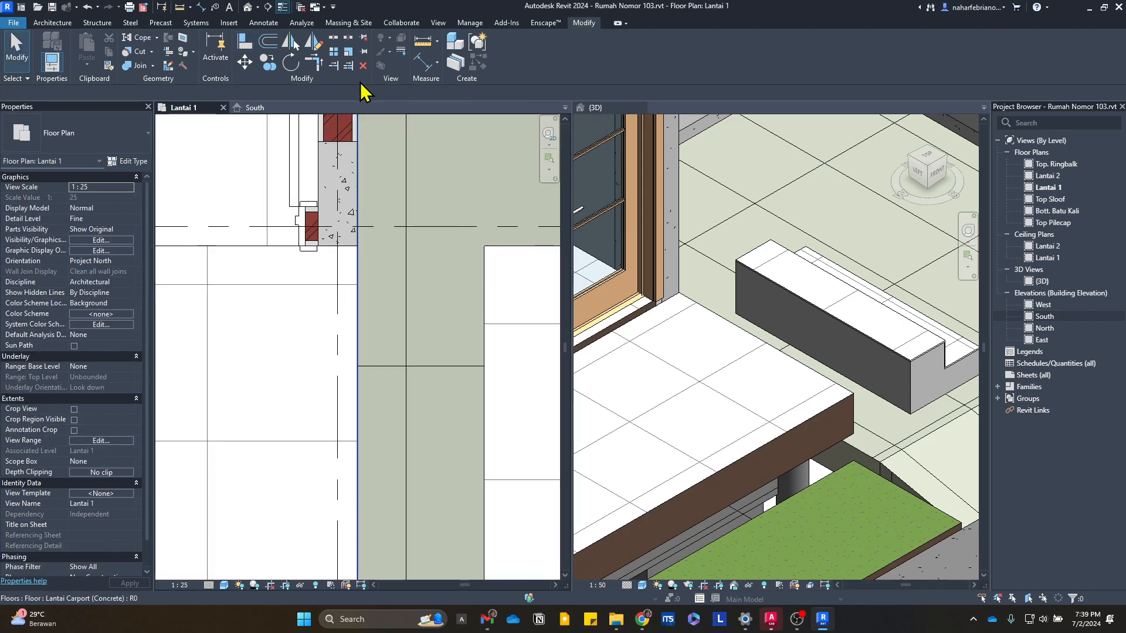
{"action": "left_click", "coordinate": [246, 42]}
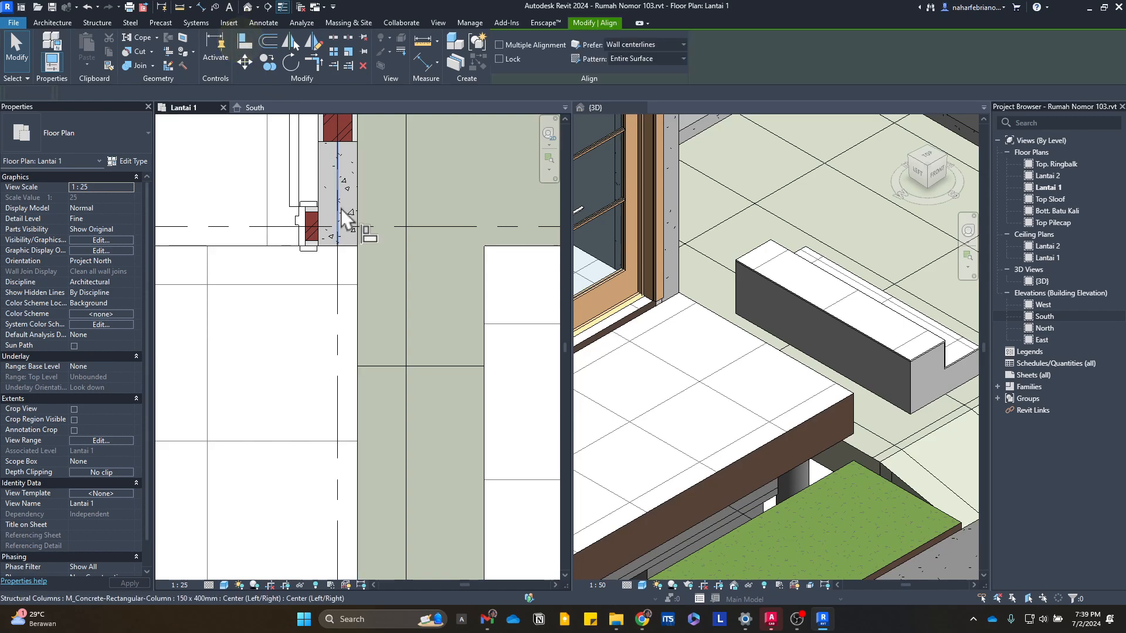
{"action": "left_click", "coordinate": [484, 291]}
{"action": "key", "text": "Escape"}
- Examine the stairs on both sides of the terrace in 3D and the raised side door's threshold above the carport floor
{"action": "scroll", "coordinate": [885, 357], "scroll_direction": "down", "scroll_amount": 5}
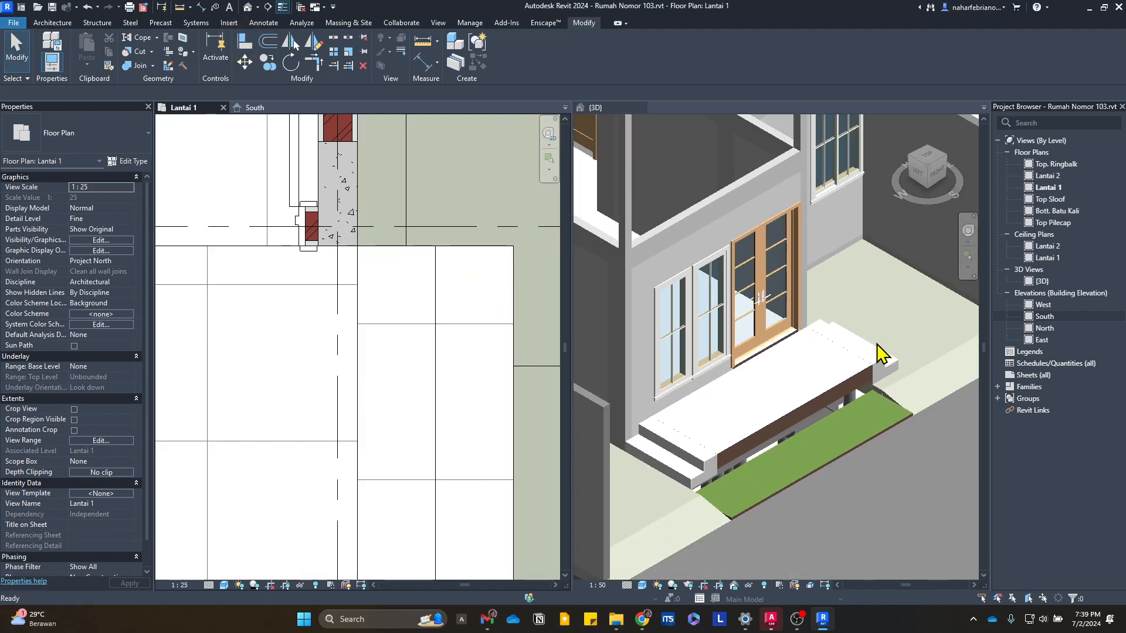
{"action": "scroll", "coordinate": [762, 387], "scroll_direction": "down", "scroll_amount": 5}
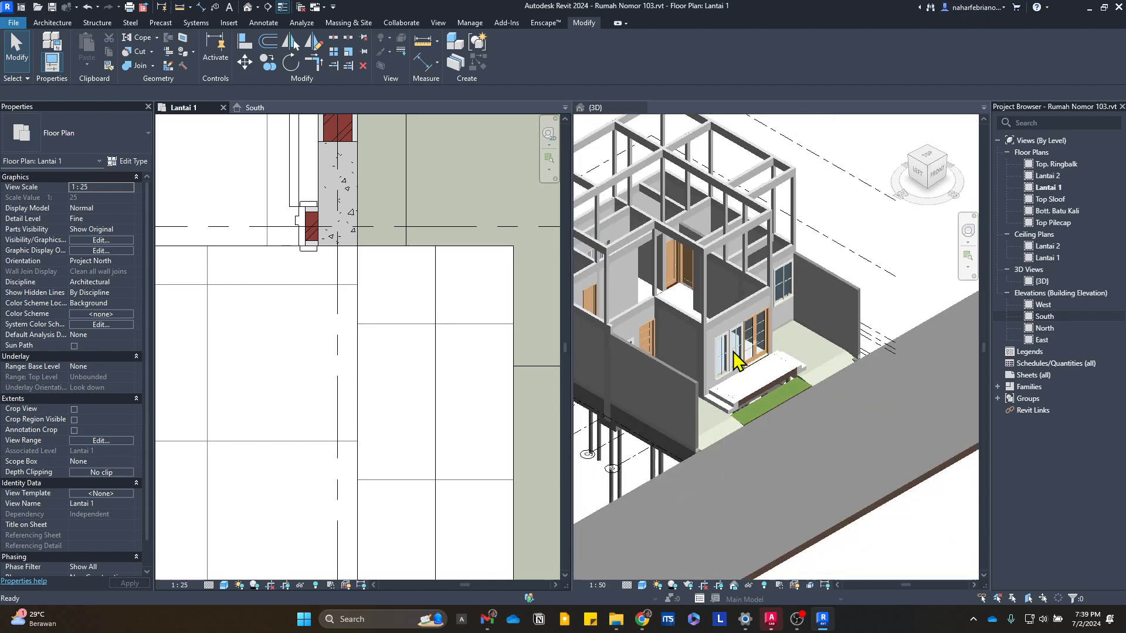
{"action": "middle_click_drag", "start_coordinate": [857, 324], "coordinate": [698, 369], "text": "shift"}
{"action": "scroll", "coordinate": [861, 231], "scroll_direction": "up", "scroll_amount": 4}
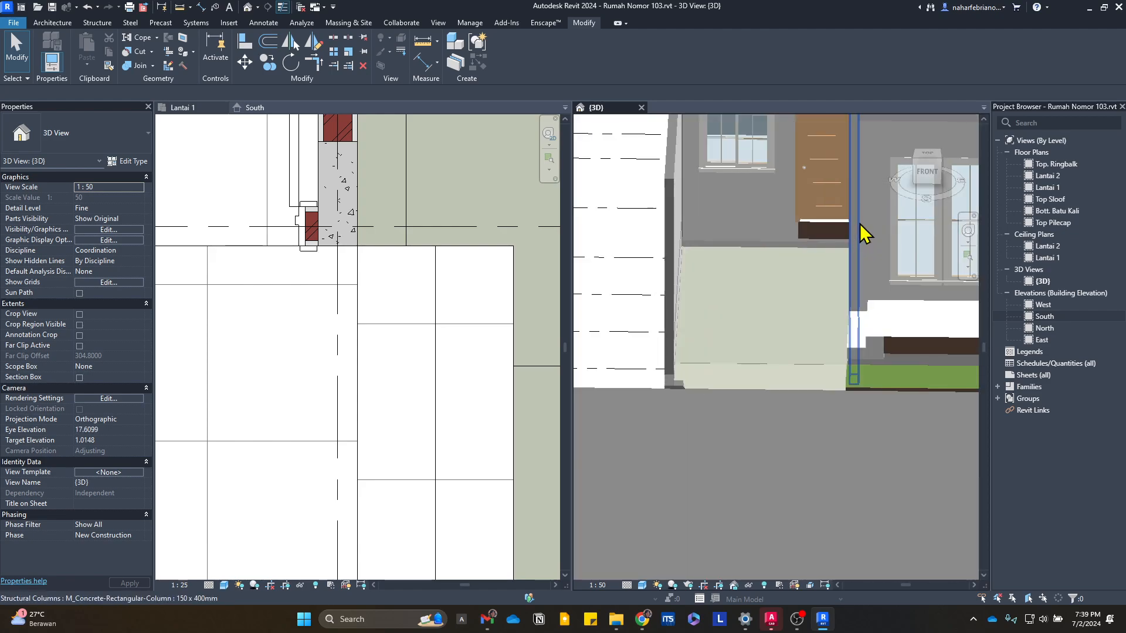
{"action": "middle_click_drag", "start_coordinate": [805, 226], "coordinate": [799, 319], "text": "shift"}
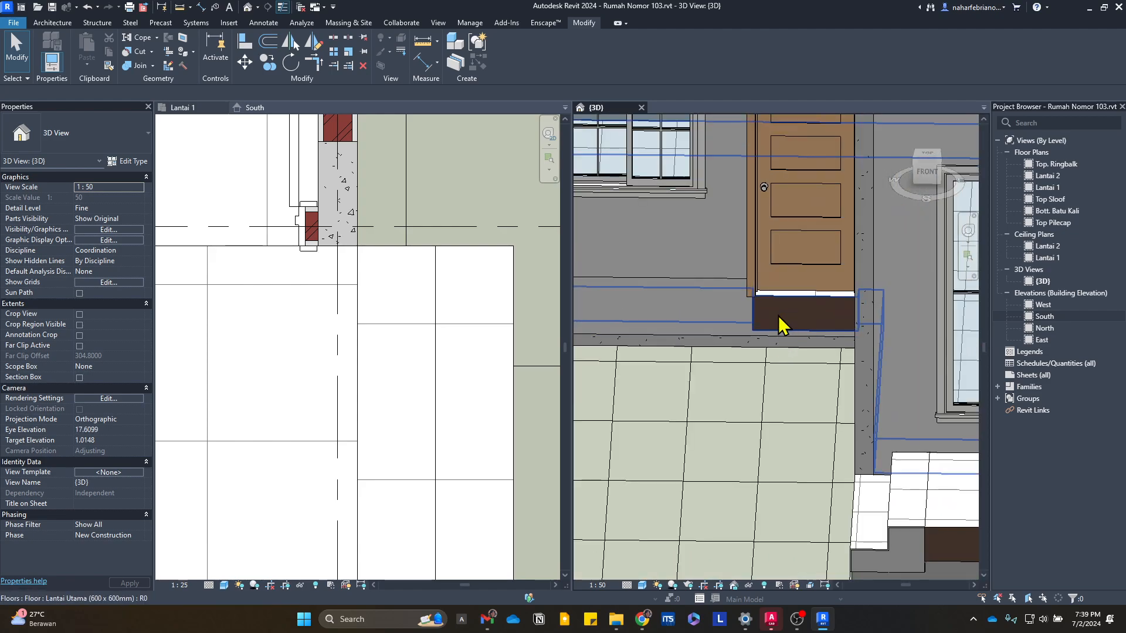
{"action": "scroll", "coordinate": [781, 322], "scroll_direction": "down", "scroll_amount": 1}
{"action": "scroll", "coordinate": [832, 445], "scroll_direction": "down", "scroll_amount": 2}
{"action": "middle_click_drag", "start_coordinate": [832, 445], "coordinate": [731, 406]}
{"action": "scroll", "coordinate": [730, 406], "scroll_direction": "up", "scroll_amount": 1}
{"action": "scroll", "coordinate": [324, 399], "scroll_direction": "down", "scroll_amount": 4}
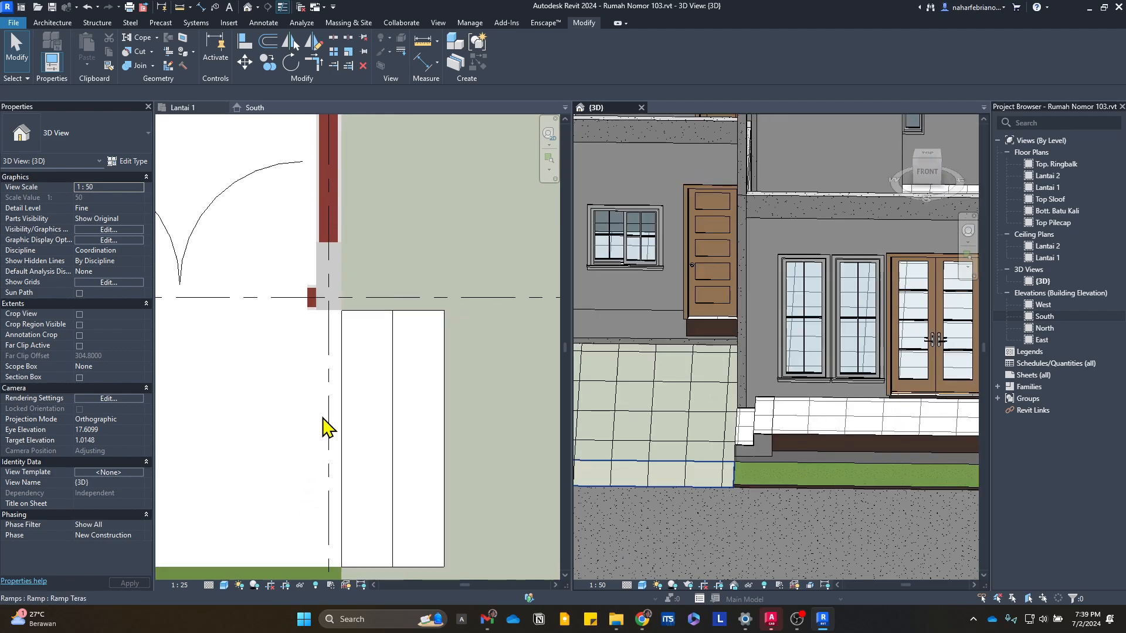
- Start a Tangga Teras cast-in-place stair in the plan at the carport's side door and review its type properties
{"action": "scroll", "coordinate": [480, 370], "scroll_direction": "down", "scroll_amount": 1}
{"action": "middle_click_drag", "start_coordinate": [460, 410], "coordinate": [675, 395]}
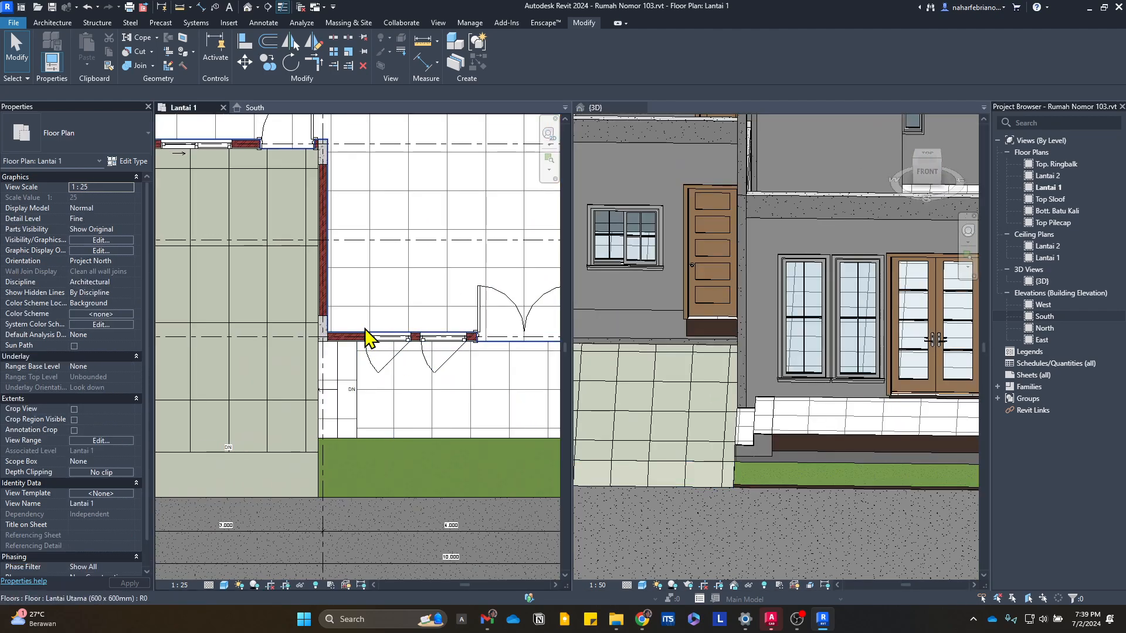
{"action": "middle_click_drag", "start_coordinate": [294, 267], "coordinate": [374, 380]}
{"action": "scroll", "coordinate": [377, 258], "scroll_direction": "up", "scroll_amount": 2}
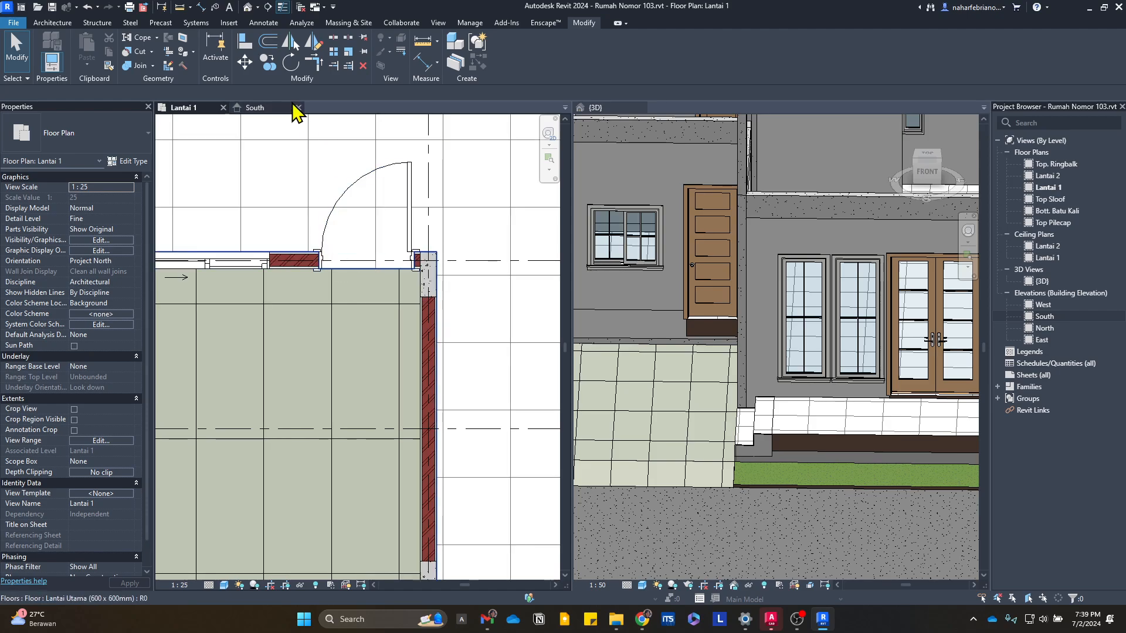
{"action": "left_click", "coordinate": [66, 23]}
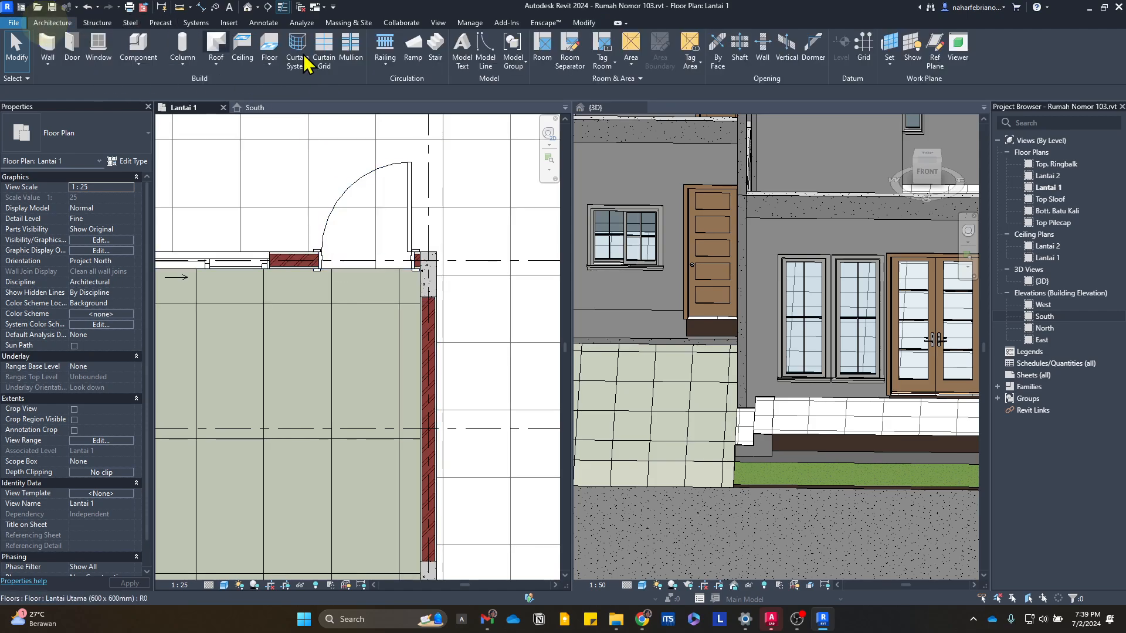
{"action": "left_click", "coordinate": [442, 53]}
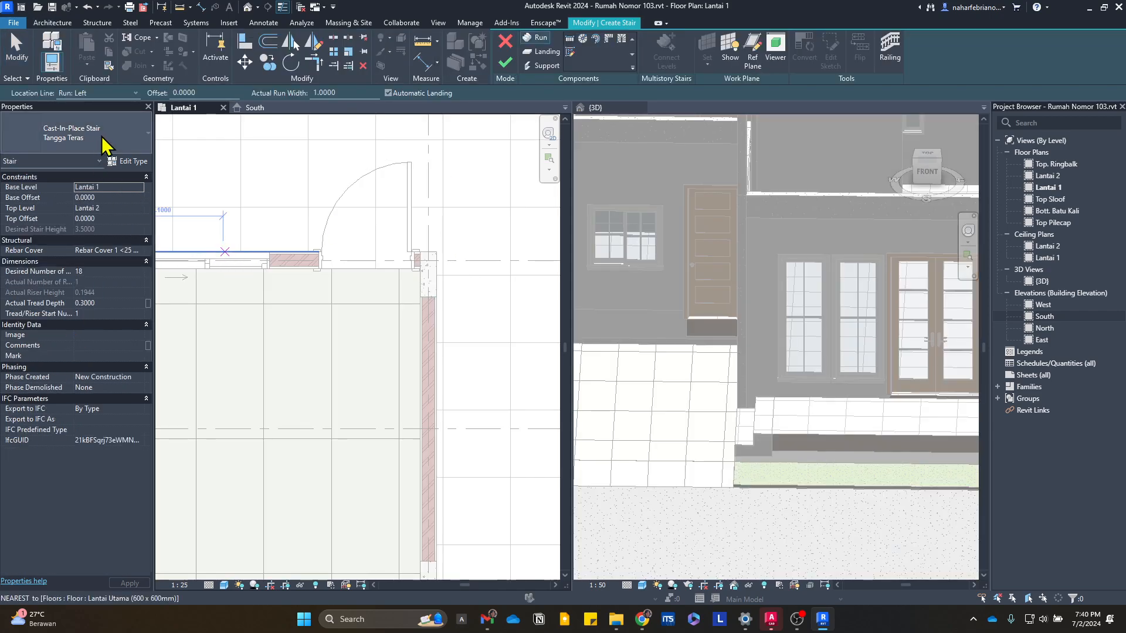
{"action": "left_click", "coordinate": [129, 162]}
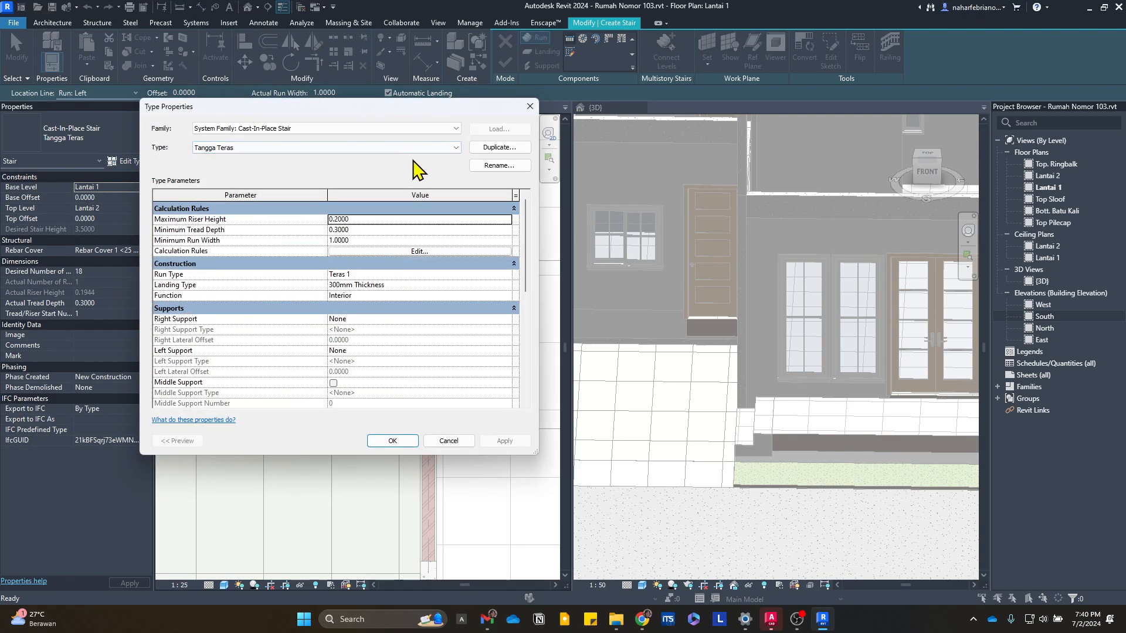
{"action": "key", "text": "Escape"}
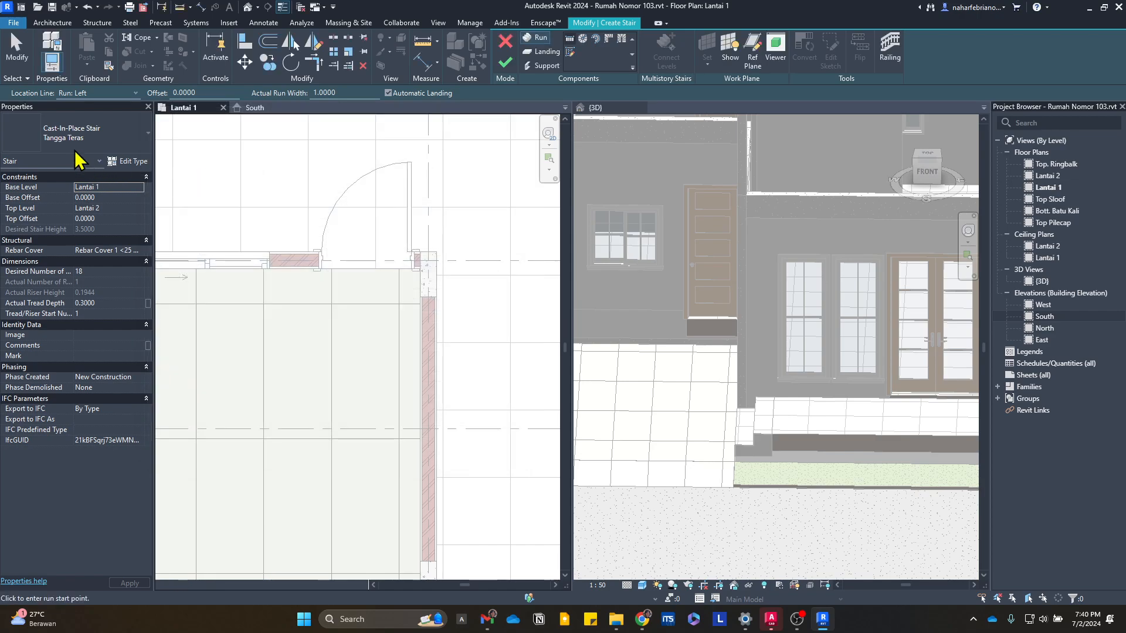
{"action": "left_click", "coordinate": [145, 165]}
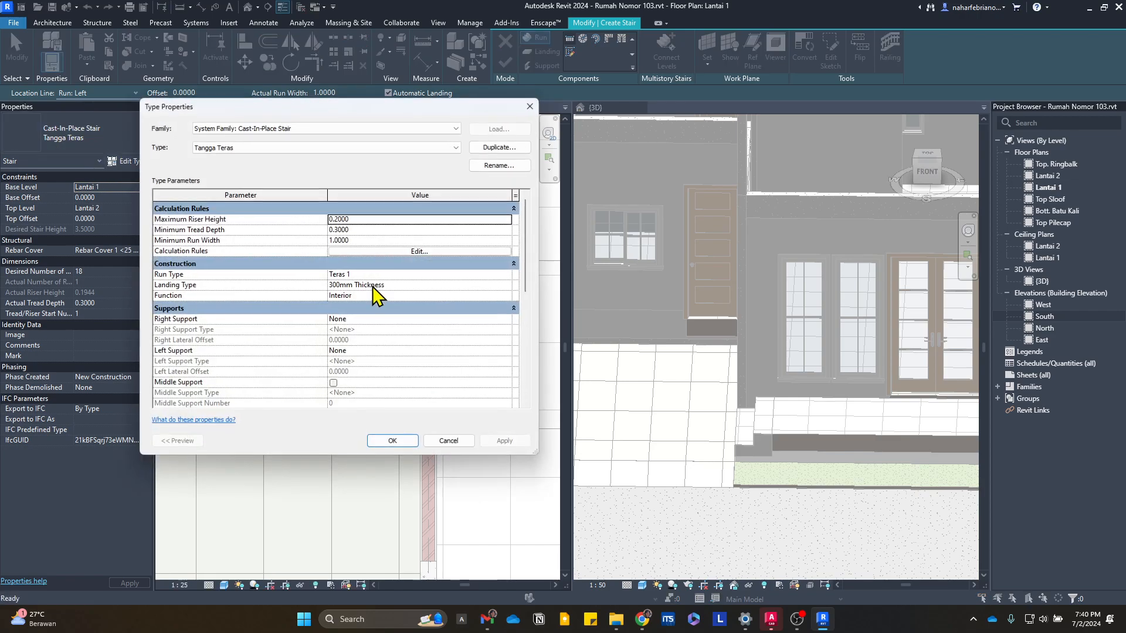
{"action": "key", "text": "Escape"}
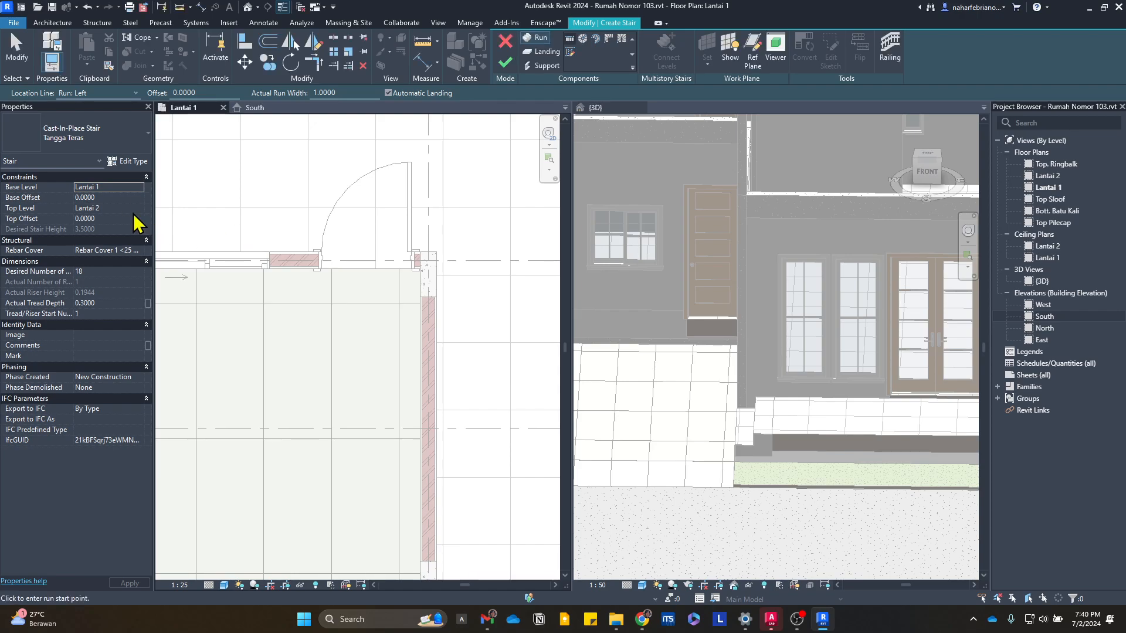
{"action": "left_click", "coordinate": [569, 52]}
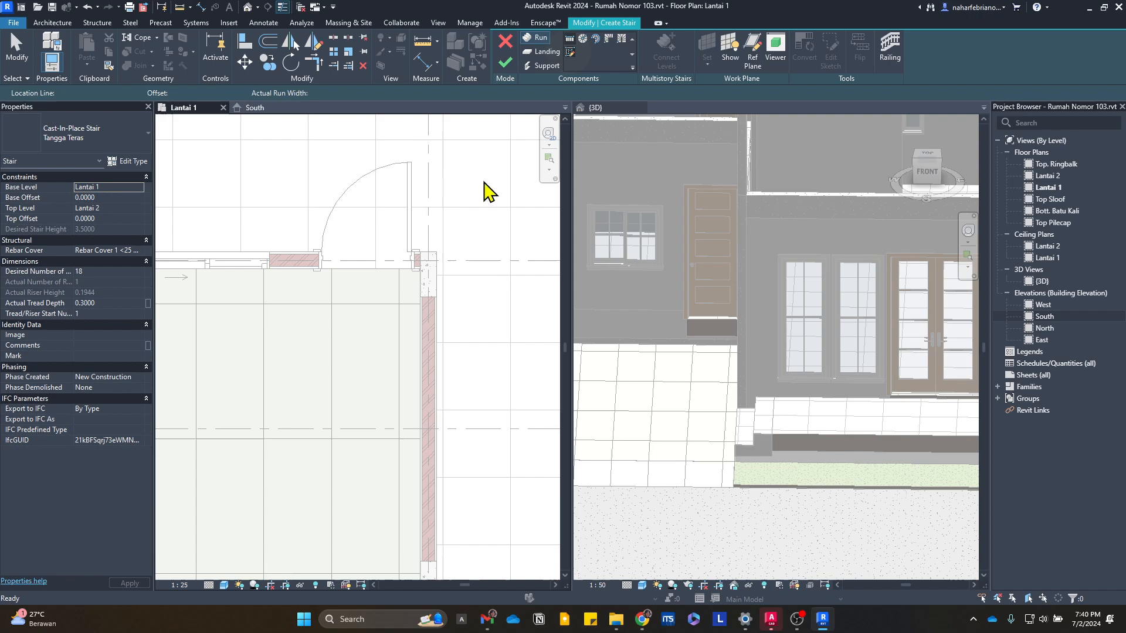
{"action": "scroll", "coordinate": [399, 299], "scroll_direction": "up", "scroll_amount": 1}
{"action": "scroll", "coordinate": [400, 290], "scroll_direction": "up", "scroll_amount": 2}
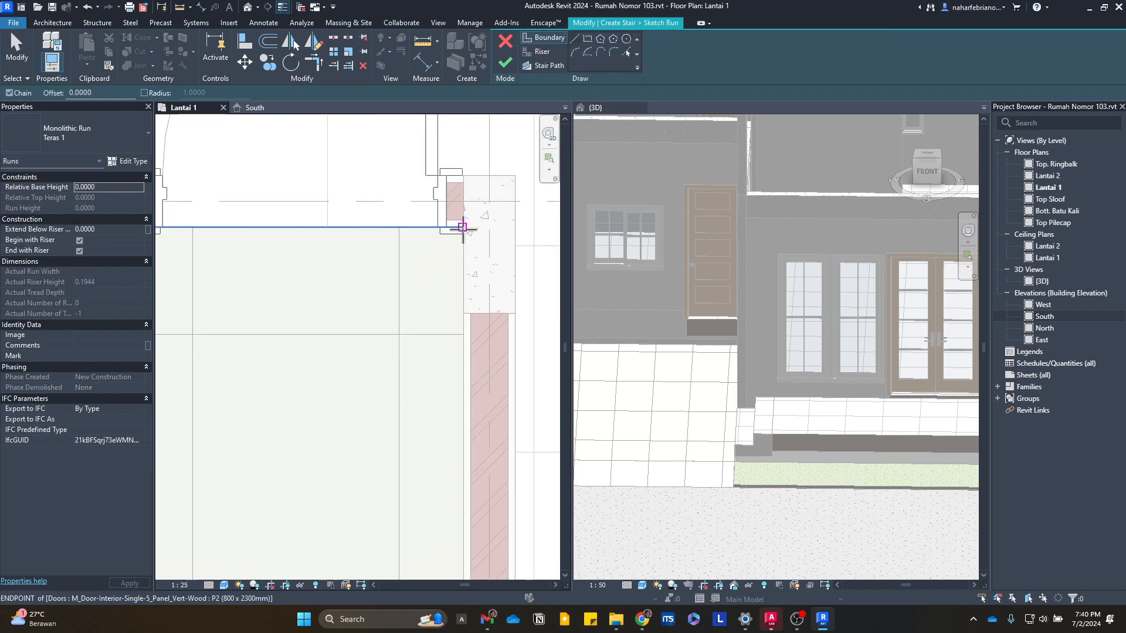
{"action": "left_click", "coordinate": [462, 228]}
{"action": "scroll", "coordinate": [455, 475], "scroll_direction": "down", "scroll_amount": 1}
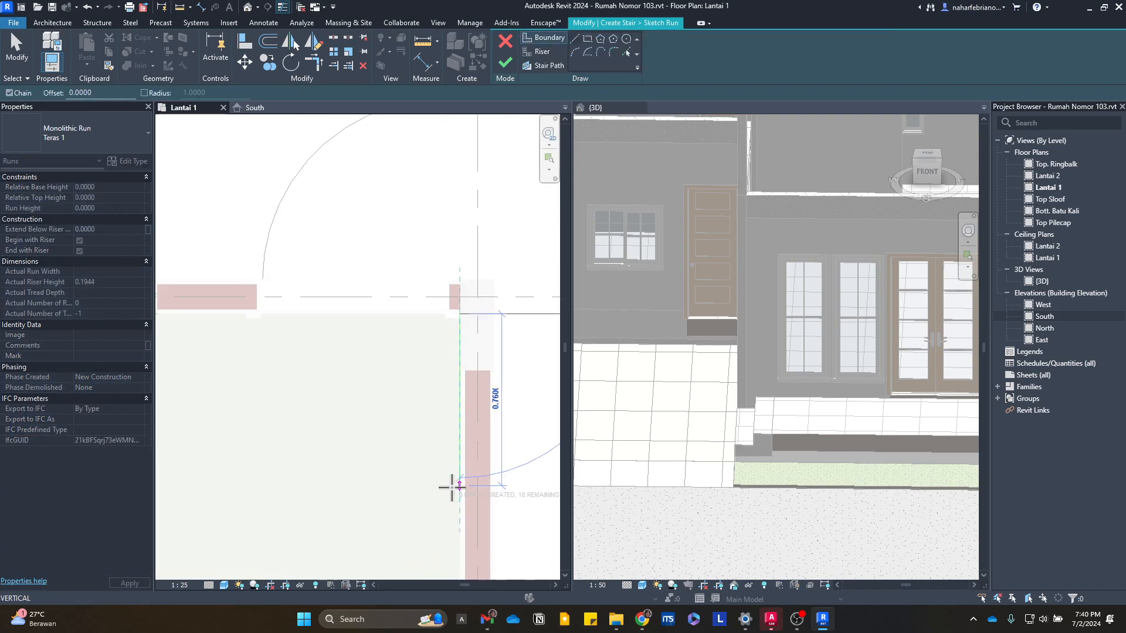
{"action": "middle_click_drag", "start_coordinate": [452, 487], "coordinate": [487, 389]}
{"action": "key", "text": "Escape"}
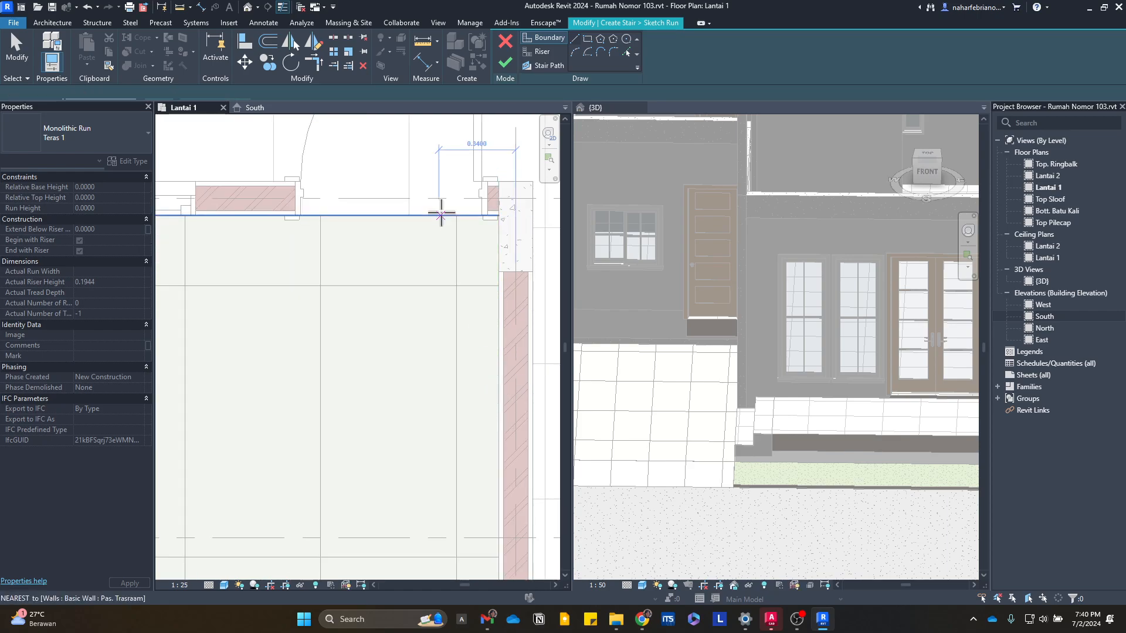
- Draw a 0.6 m boundary line for the sketched run along the carport floor's side edge, starting at the floor corner beside the door
{"action": "scroll", "coordinate": [504, 225], "scroll_direction": "up", "scroll_amount": 1}
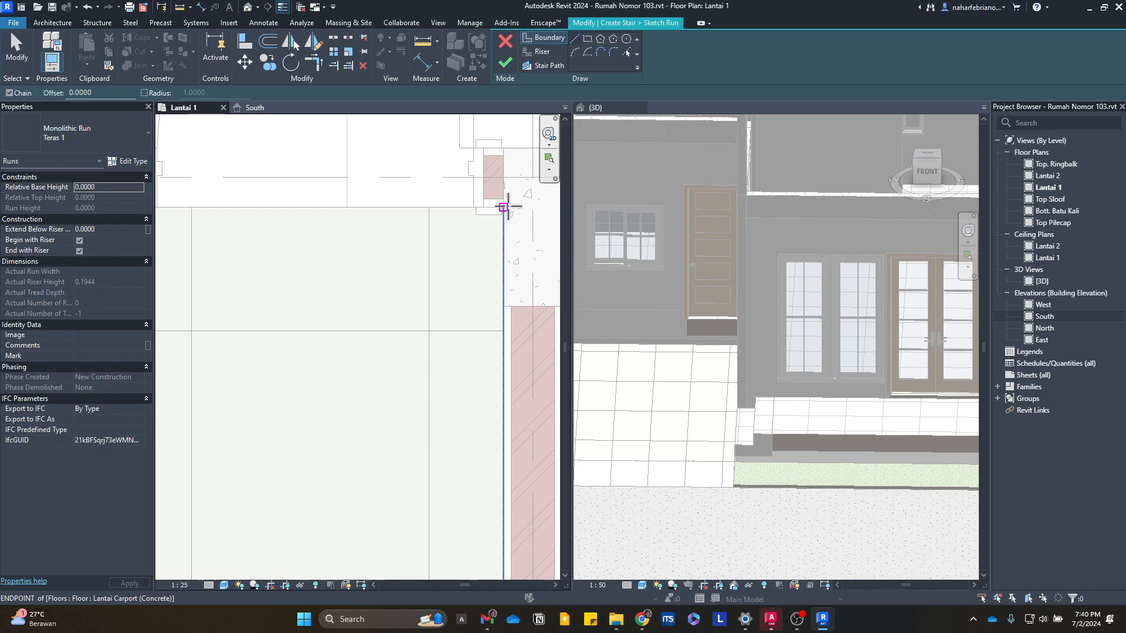
{"action": "scroll", "coordinate": [504, 207], "scroll_direction": "up", "scroll_amount": 1}
{"action": "left_click", "coordinate": [503, 207]}
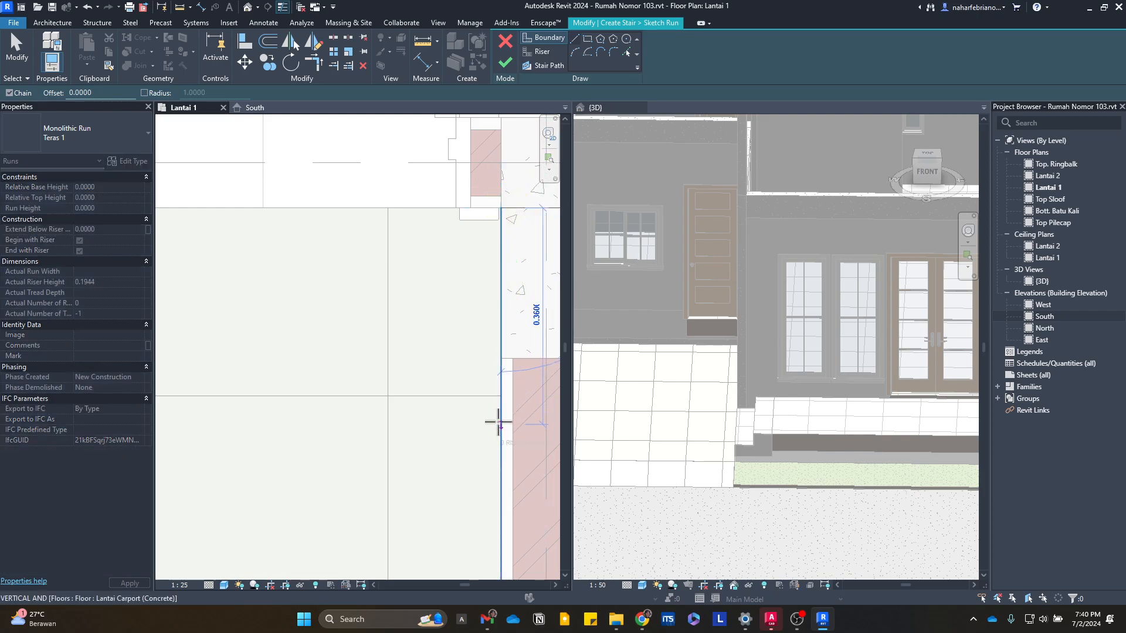
{"action": "scroll", "coordinate": [486, 458], "scroll_direction": "down", "scroll_amount": 1}
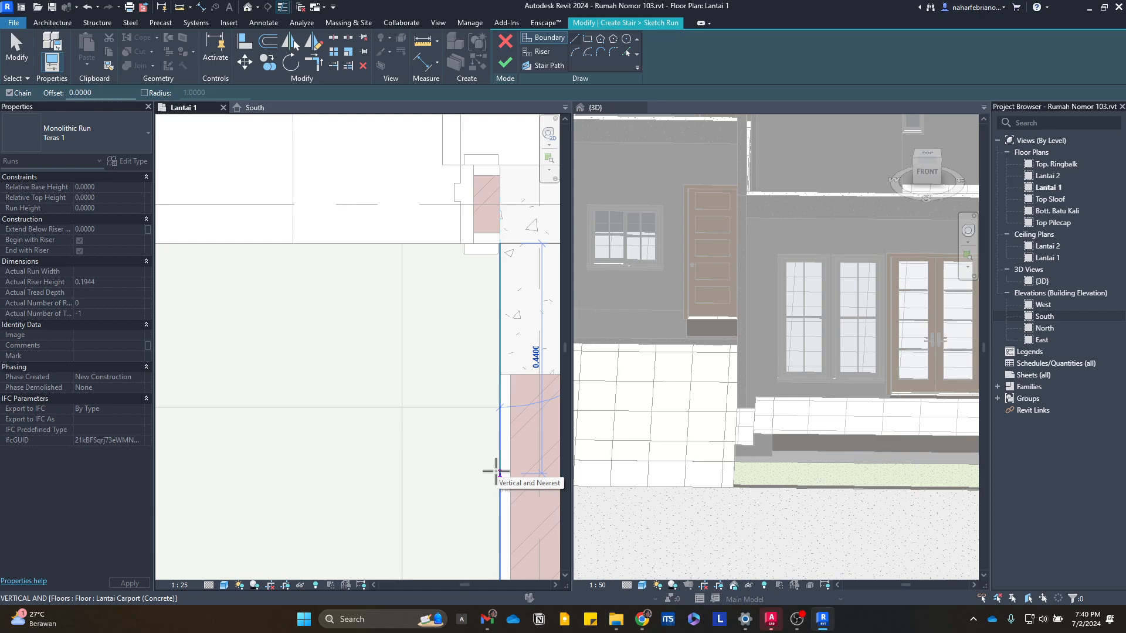
{"action": "left_click", "coordinate": [497, 471]}
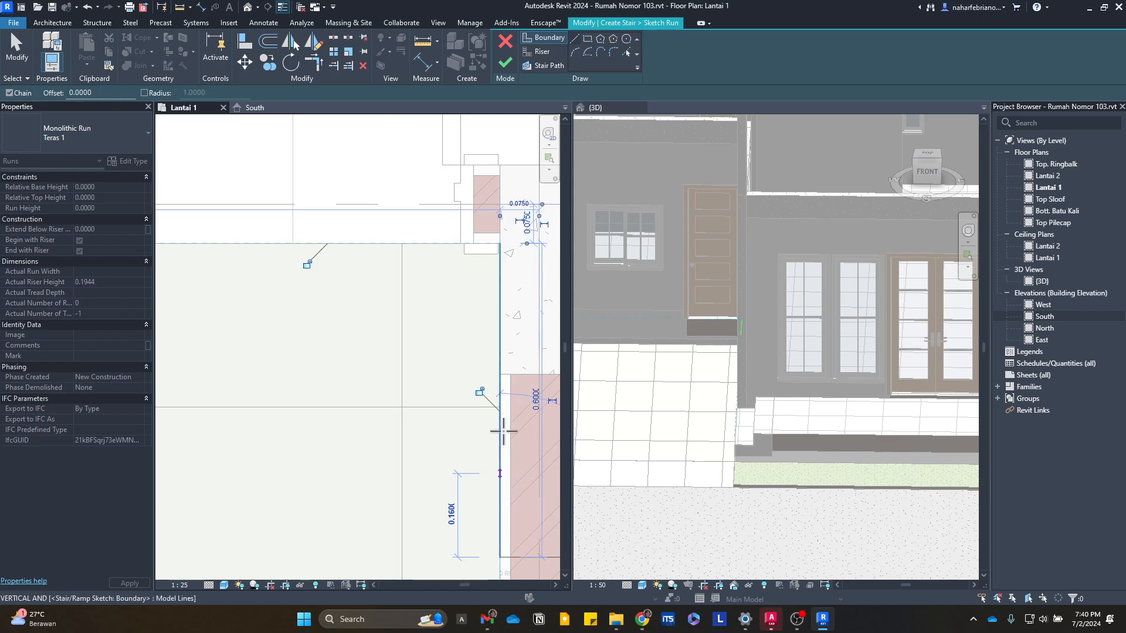
{"action": "scroll", "coordinate": [438, 308], "scroll_direction": "down", "scroll_amount": 2}
{"action": "scroll", "coordinate": [391, 302], "scroll_direction": "down", "scroll_amount": 1}
{"action": "middle_click_drag", "start_coordinate": [253, 291], "coordinate": [329, 272]}
{"action": "key", "text": "Escape"}
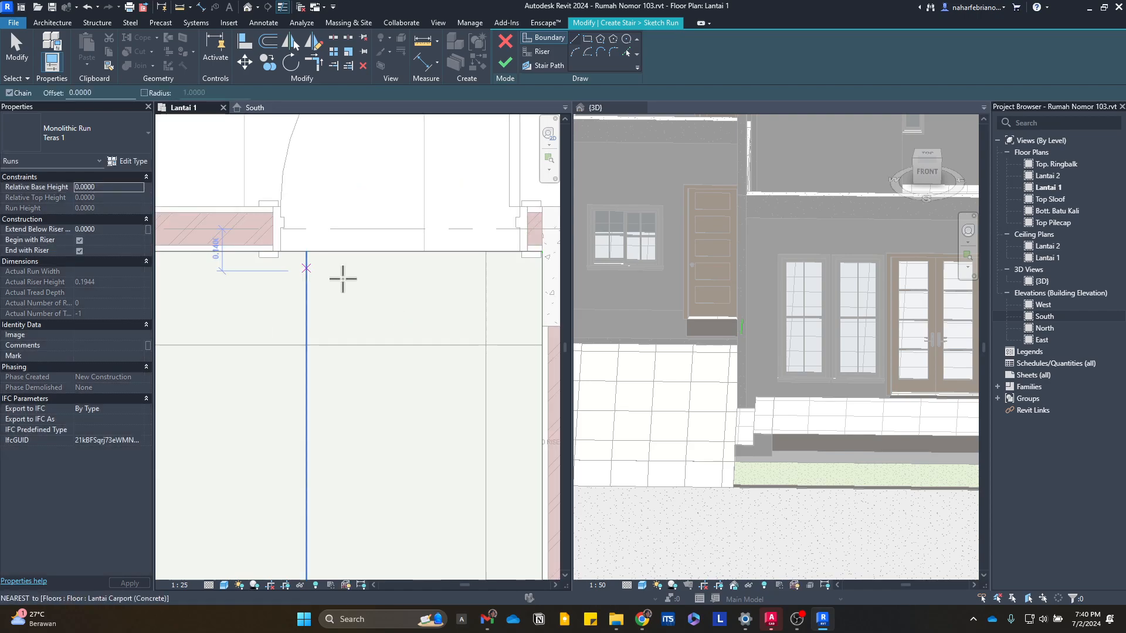
- Try to create the opposite run boundary with Pick Lines at a 1.2 m offset from the first boundary line
{"action": "scroll", "coordinate": [386, 297], "scroll_direction": "down", "scroll_amount": 2}
{"action": "key", "text": "Escape"}
{"action": "left_click", "coordinate": [626, 51]}
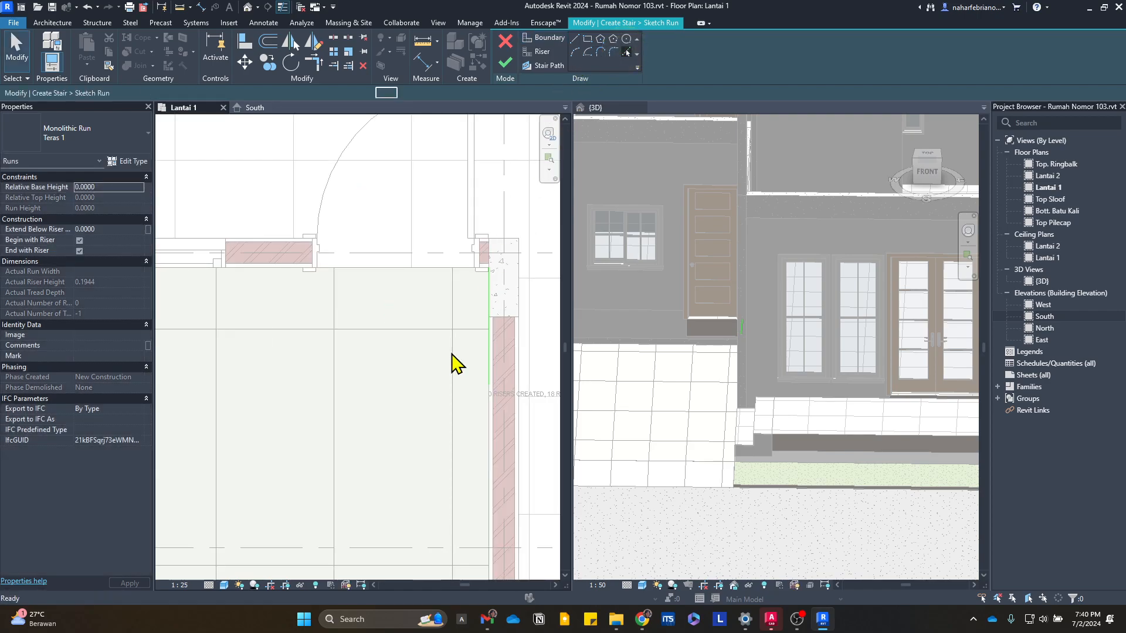
{"action": "left_click", "coordinate": [69, 92]}
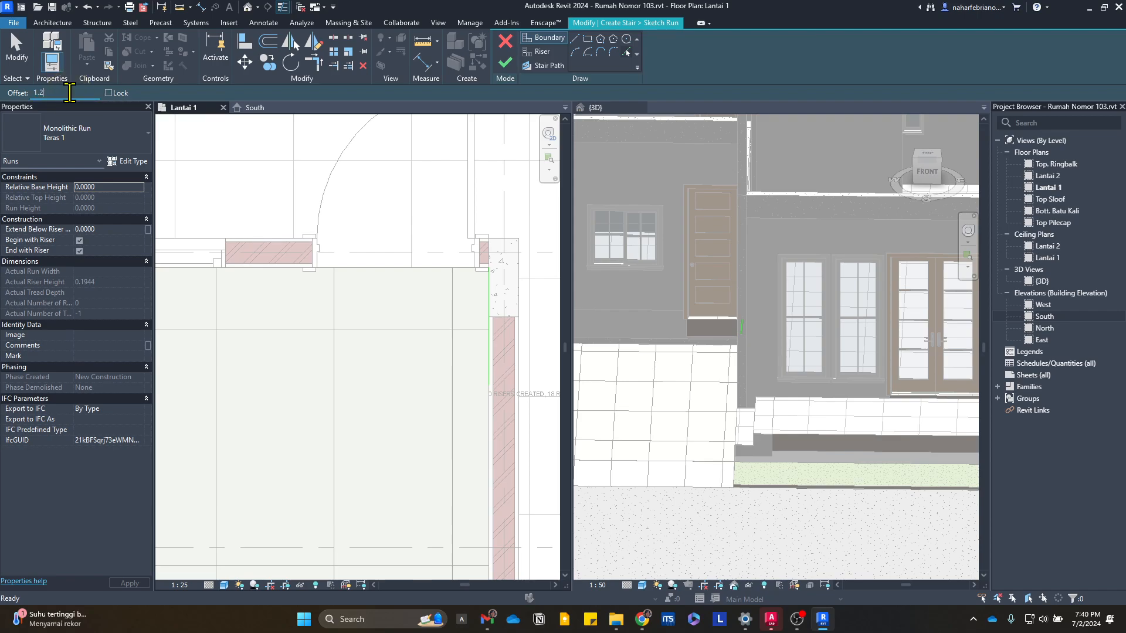
{"action": "scroll", "coordinate": [484, 367], "scroll_direction": "down", "scroll_amount": 2}
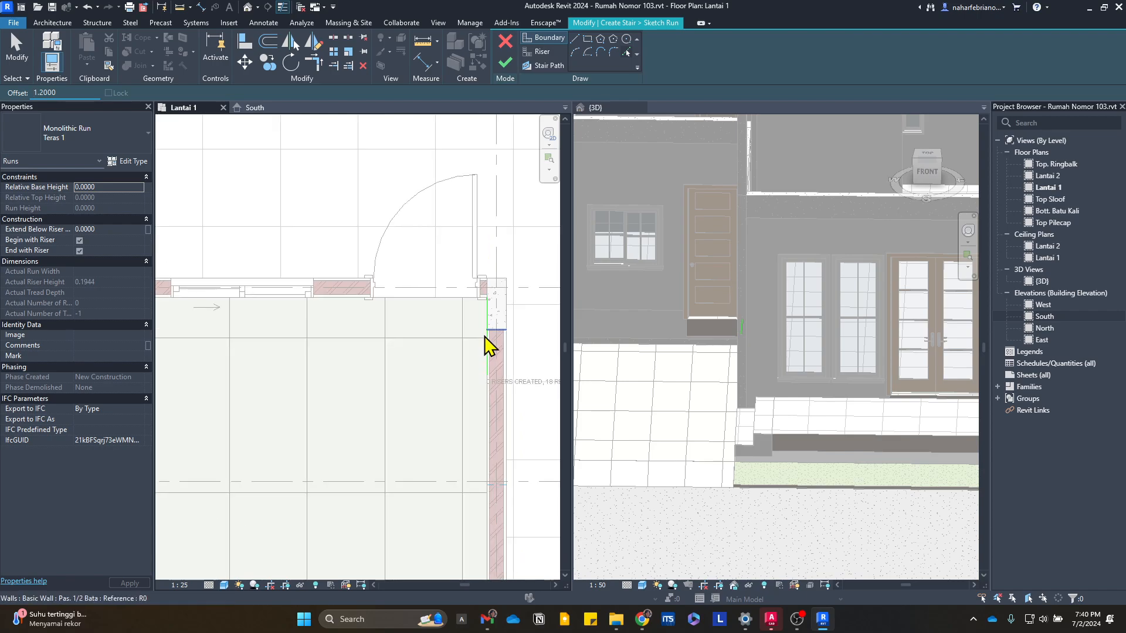
{"action": "scroll", "coordinate": [487, 329], "scroll_direction": "up", "scroll_amount": 2}
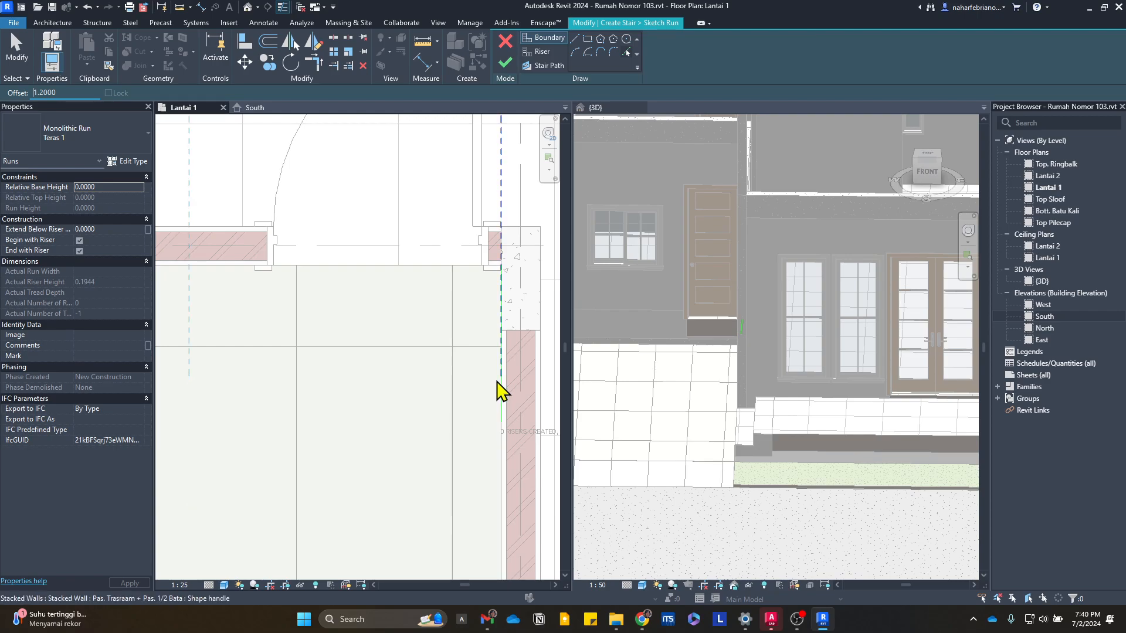
- Try to draw the second run boundary as a straight line with the 1.2 m offset, starting from the door wall's face
{"action": "left_click", "coordinate": [567, 39]}
{"action": "left_click", "coordinate": [572, 39]}
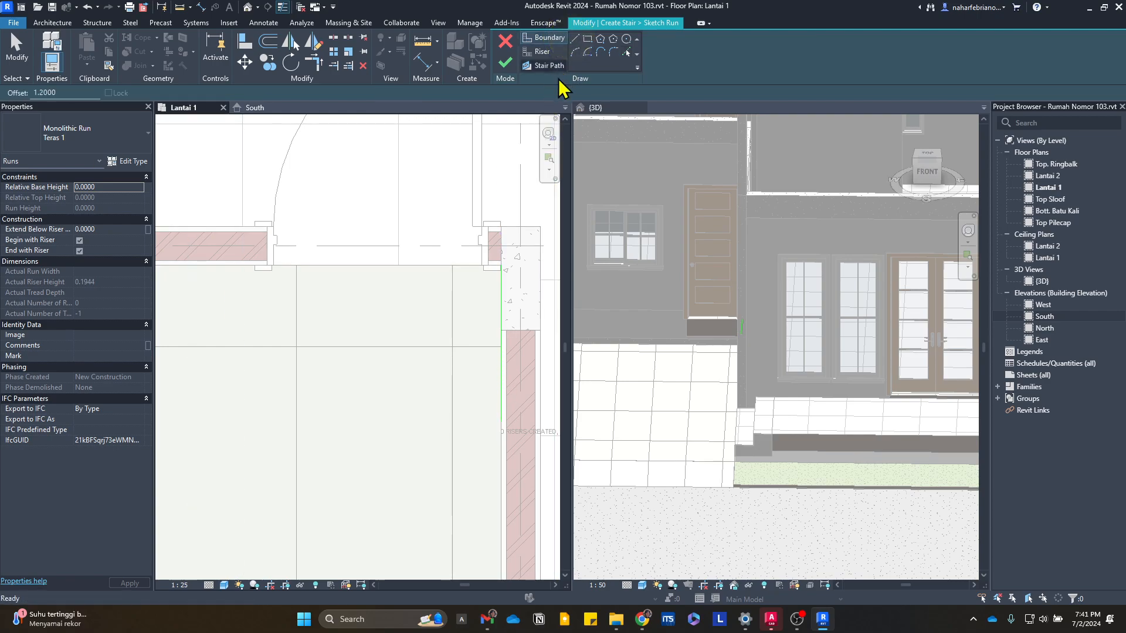
{"action": "left_click", "coordinate": [576, 39]}
{"action": "scroll", "coordinate": [239, 317], "scroll_direction": "down", "scroll_amount": 1}
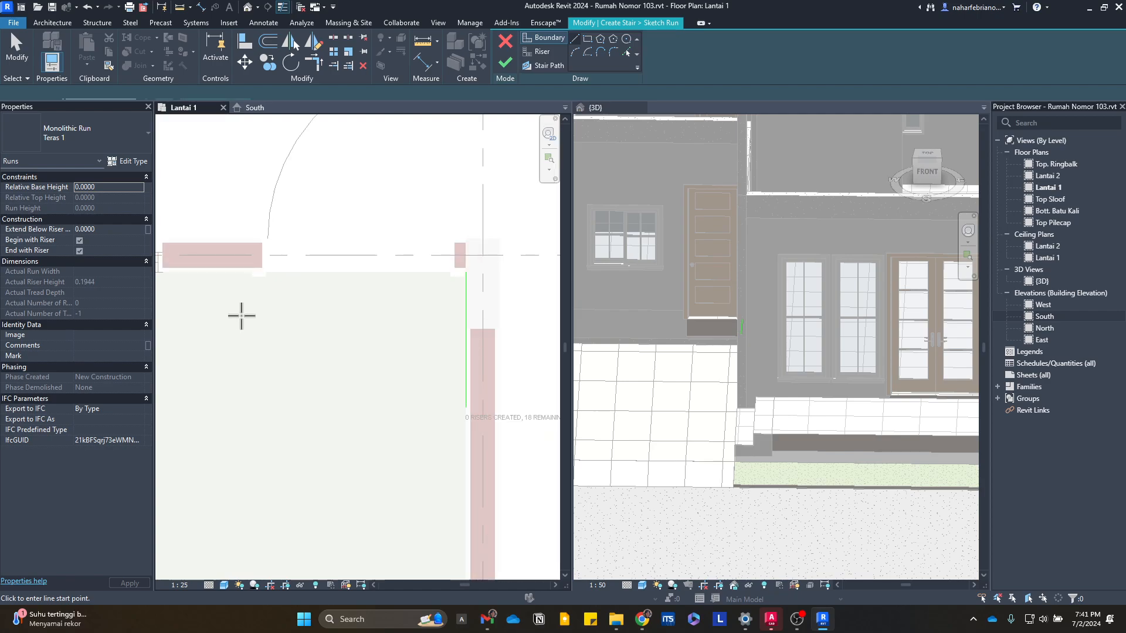
{"action": "middle_click_drag", "start_coordinate": [240, 315], "coordinate": [332, 285]}
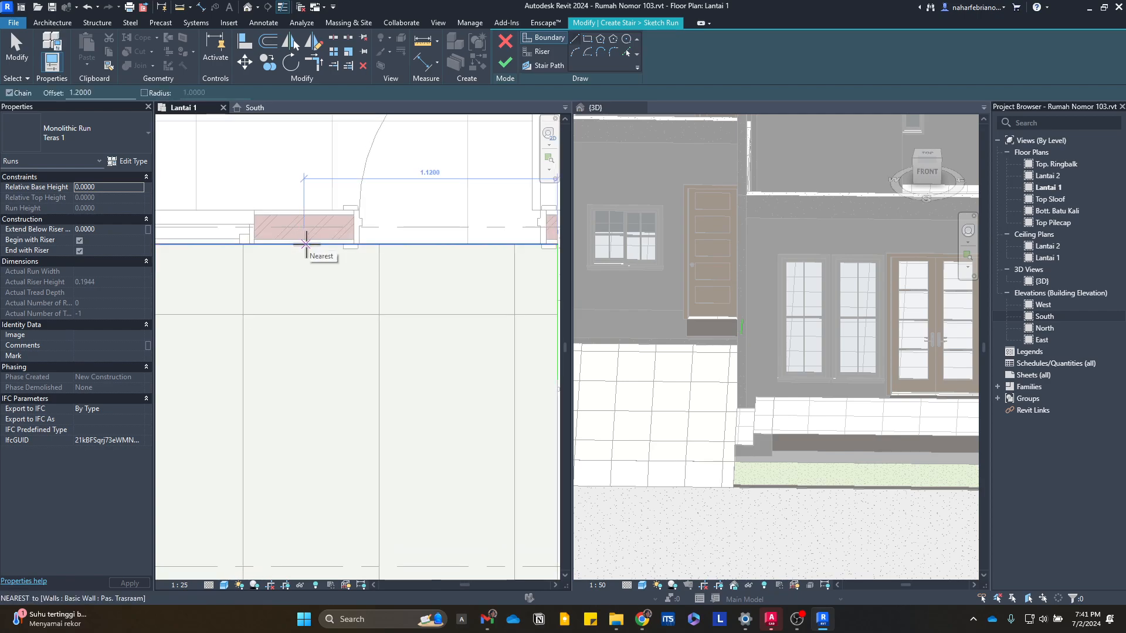
{"action": "key", "text": "Return"}
{"action": "scroll", "coordinate": [284, 402], "scroll_direction": "down", "scroll_amount": 3}
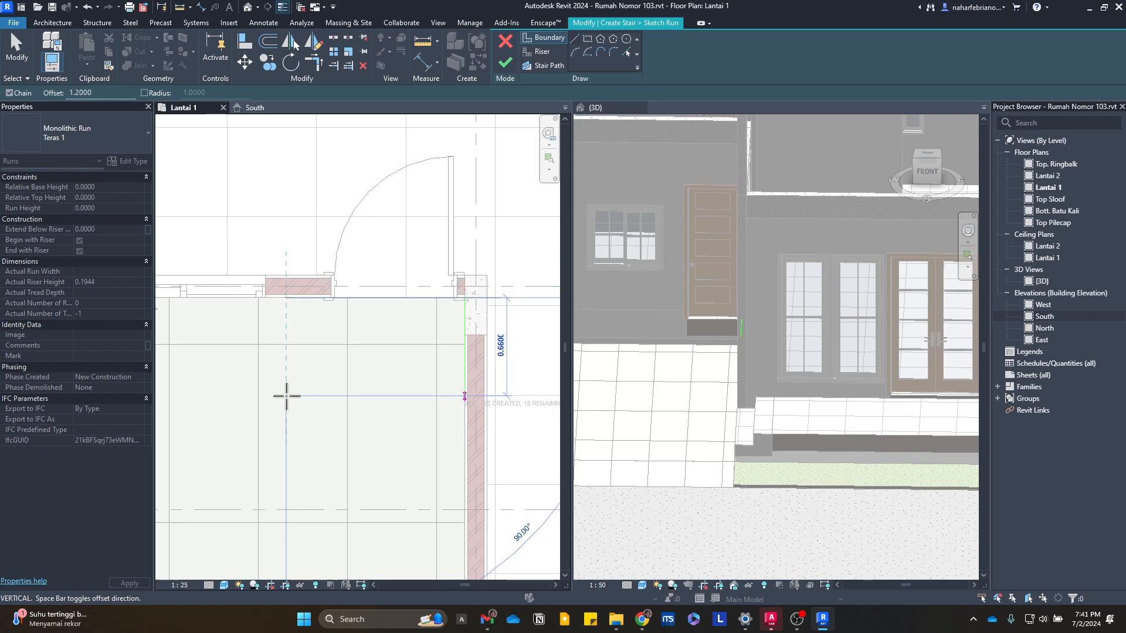
{"action": "left_click", "coordinate": [284, 385]}
{"action": "key", "text": "Escape"}
{"action": "key", "text": "Escape"}
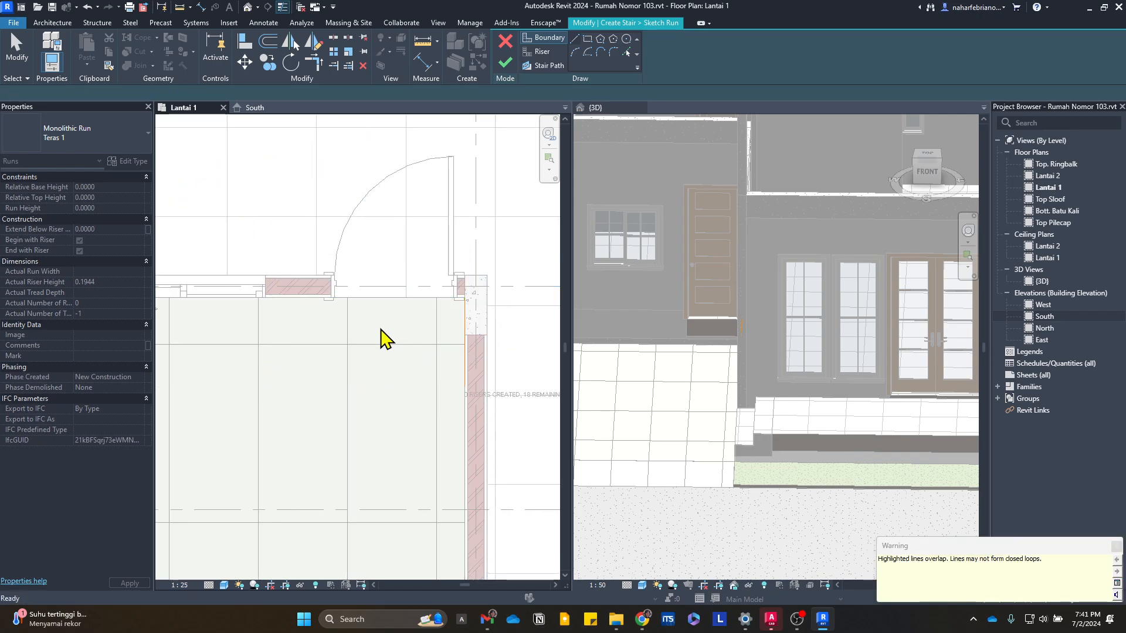
- With zero offset, draw the second boundary line parallel to the first, 1.2 m from it along the wall, ending level with it
{"action": "left_click", "coordinate": [572, 50]}
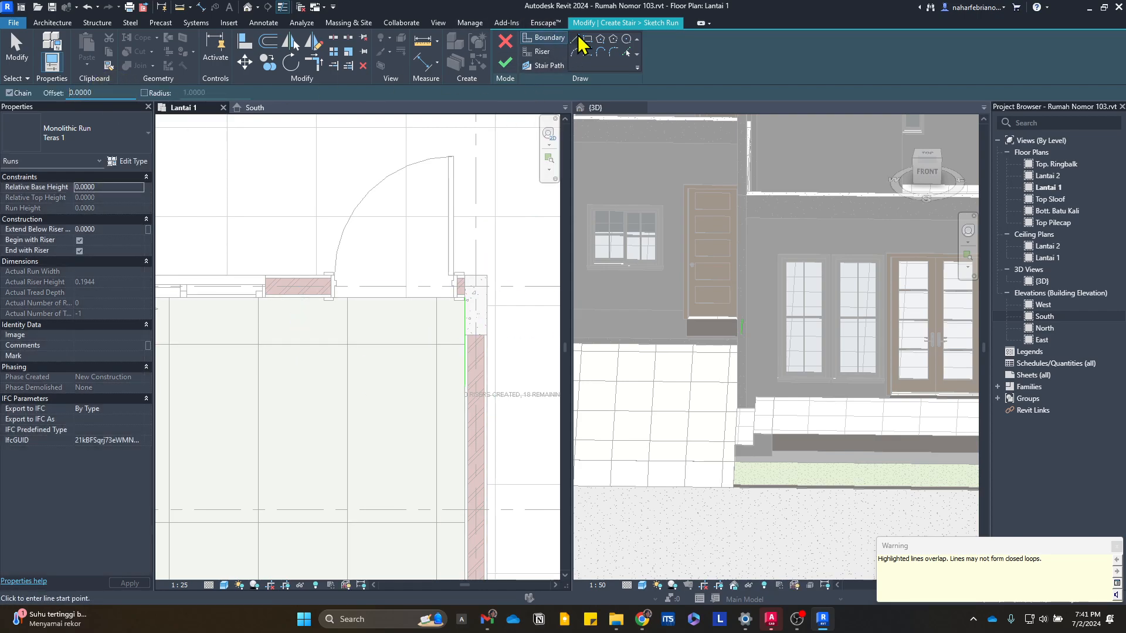
{"action": "key", "text": "Escape"}
{"action": "left_click", "coordinate": [465, 297]}
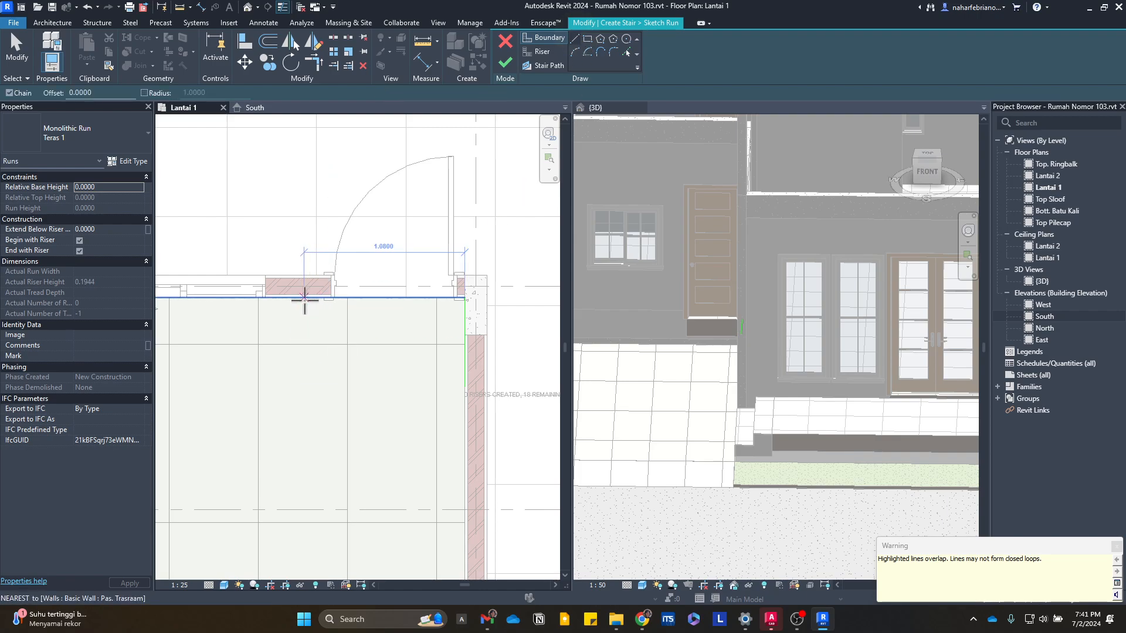
{"action": "type", "text": "1.2"}
{"action": "key", "text": "Return"}
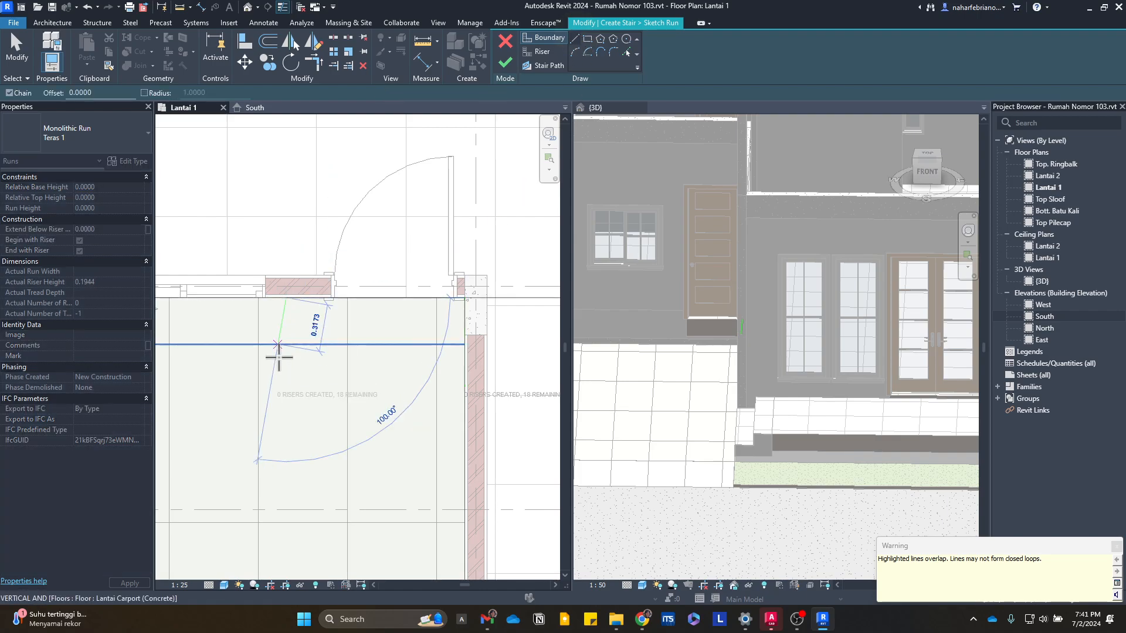
{"action": "left_click", "coordinate": [286, 387]}
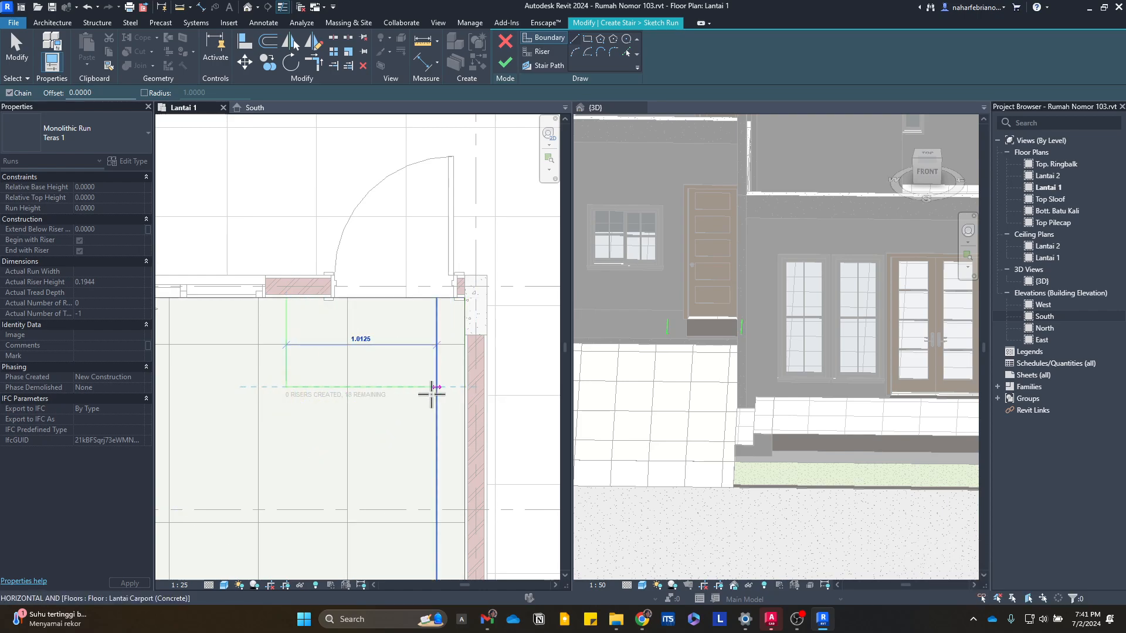
{"action": "key", "text": "Escape"}
- Draw three riser lines between the boundaries: across their outer ends, their midpoints and along the door wall
{"action": "left_click", "coordinate": [535, 54]}
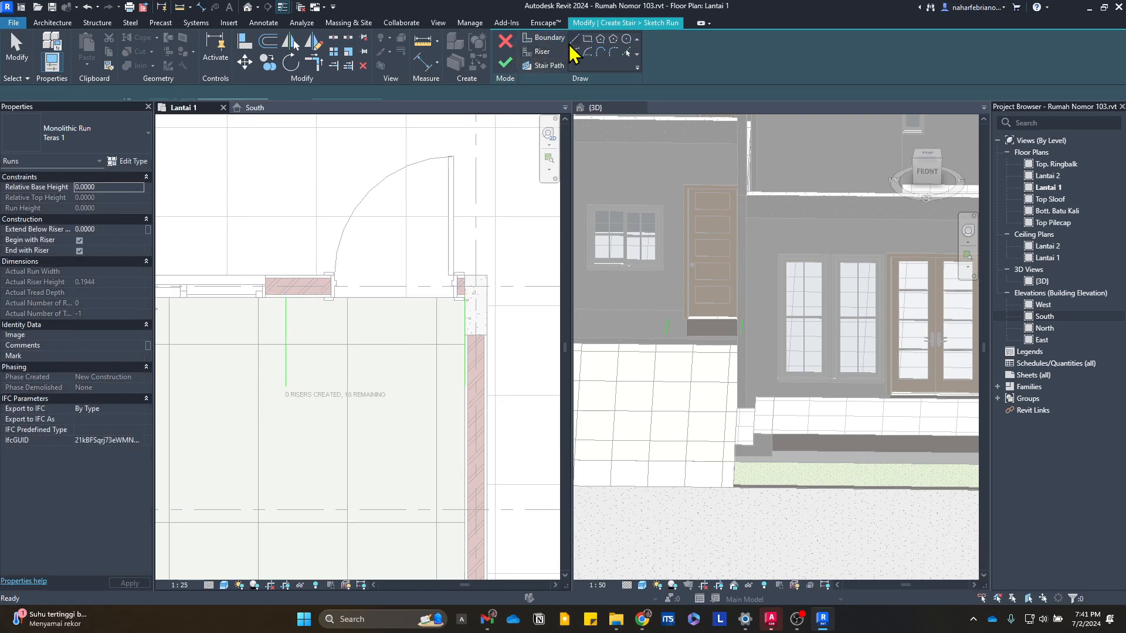
{"action": "left_click", "coordinate": [575, 40]}
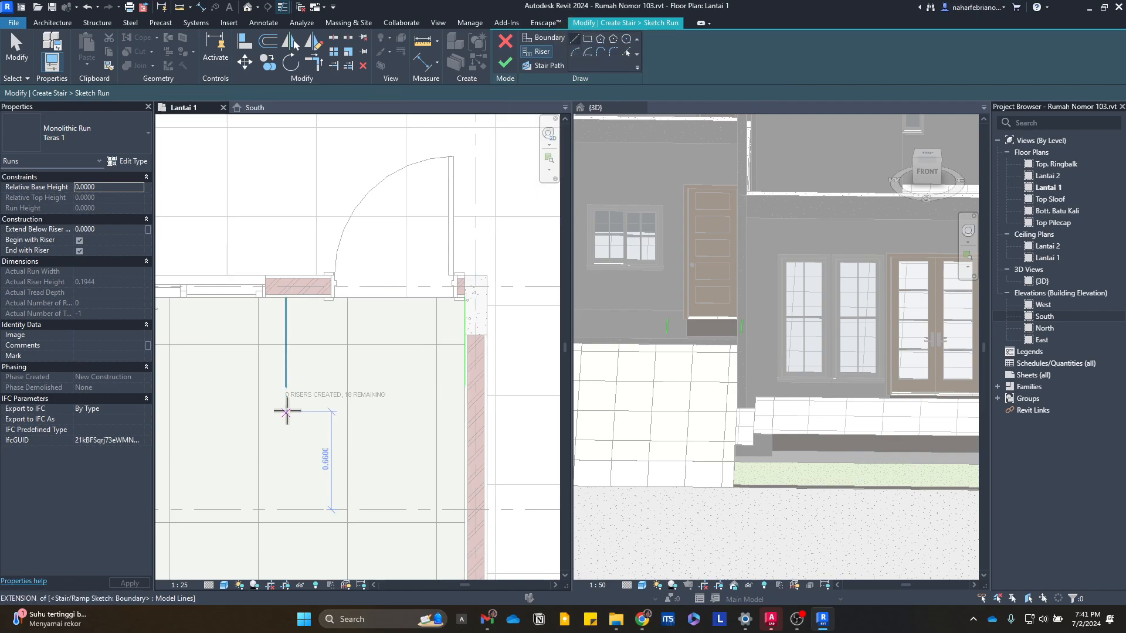
{"action": "left_click", "coordinate": [286, 387]}
{"action": "left_click", "coordinate": [465, 387]}
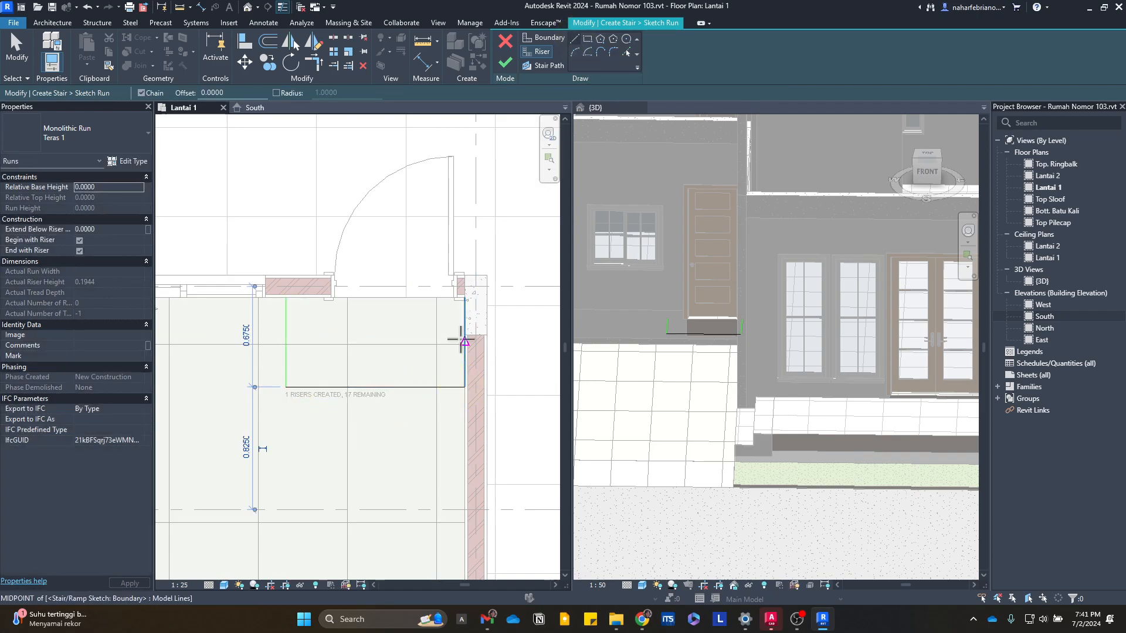
{"action": "left_click", "coordinate": [286, 342]}
{"action": "key", "text": "Escape"}
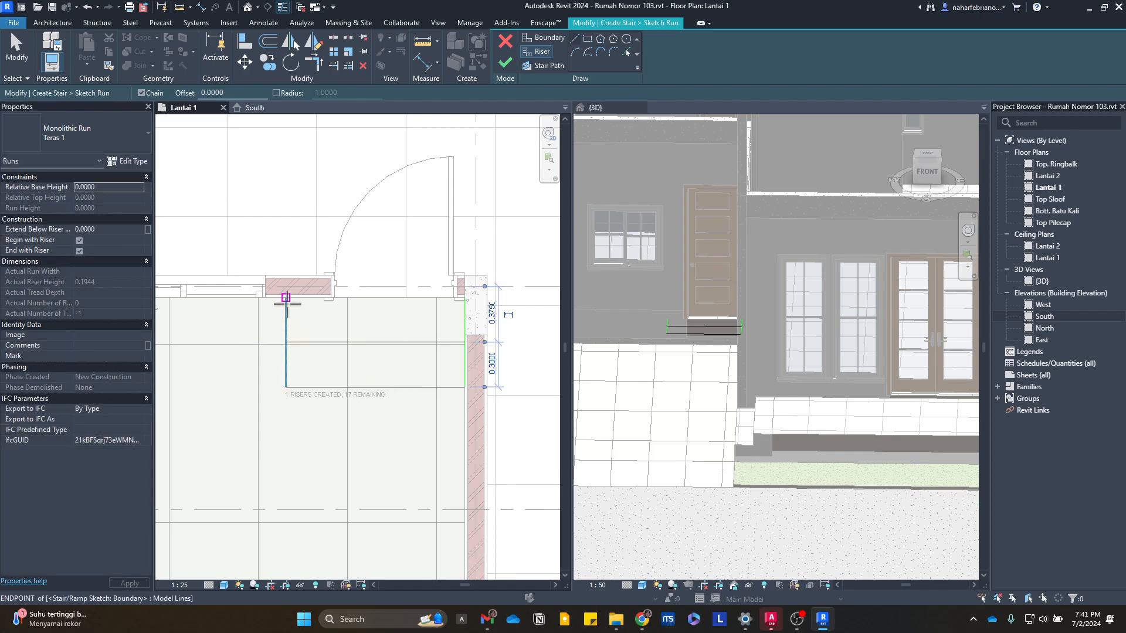
{"action": "left_click", "coordinate": [286, 298]}
{"action": "left_click", "coordinate": [463, 298]}
{"action": "key", "text": "Escape"}
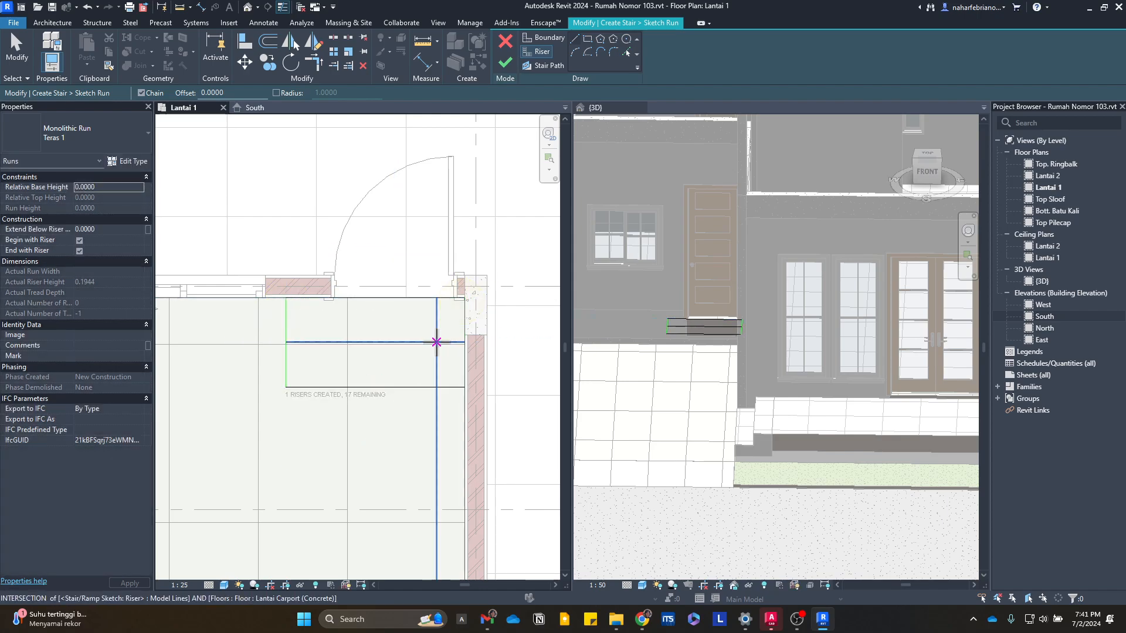
- Try to finish the run sketch and inspect its lines against the side door's threshold in 3D
{"action": "left_click", "coordinate": [505, 62]}
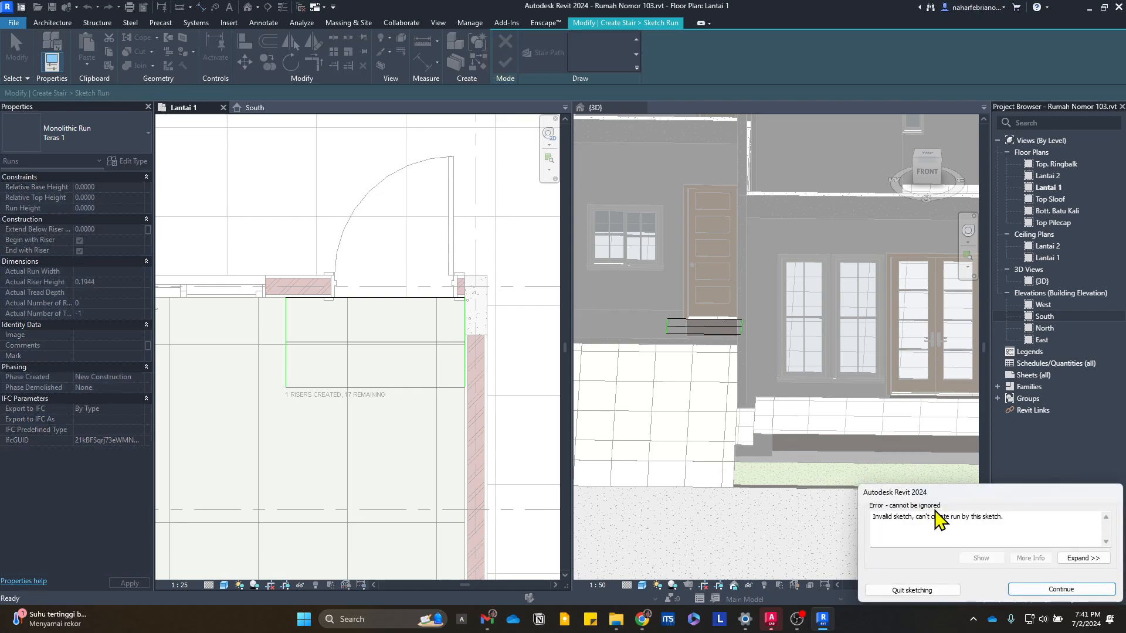
{"action": "left_click", "coordinate": [1037, 590]}
{"action": "scroll", "coordinate": [698, 329], "scroll_direction": "up", "scroll_amount": 4}
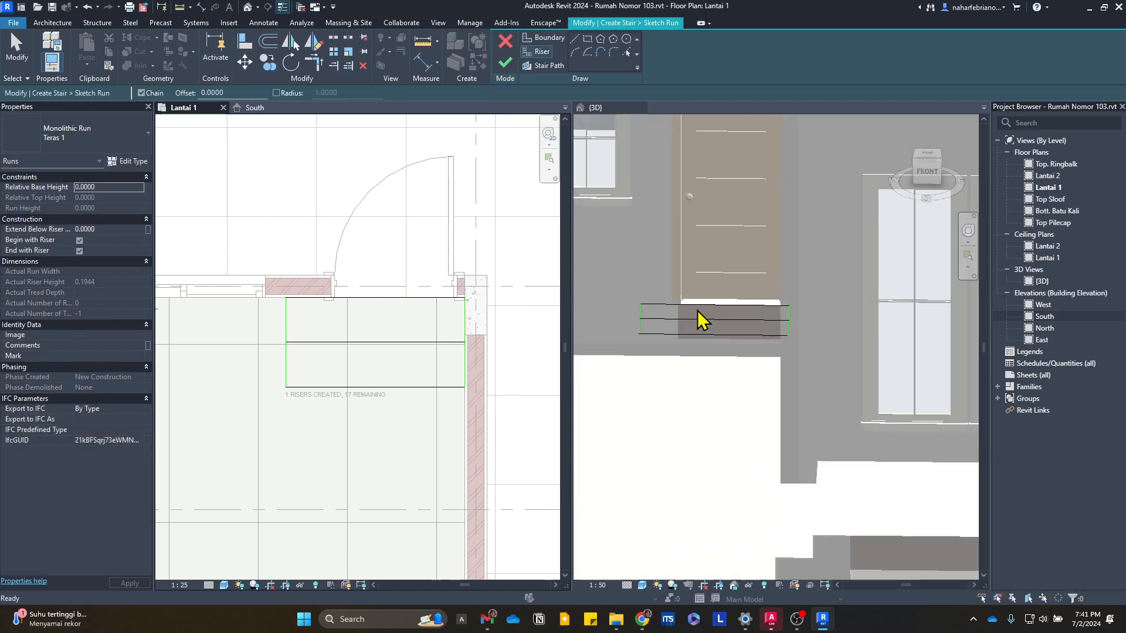
{"action": "mouse_move", "coordinate": [716, 331]}
{"action": "middle_mouse_down", "text": "shift"}
{"action": "mouse_move", "coordinate": [721, 355]}
{"action": "mouse_move", "coordinate": [786, 410]}
{"action": "mouse_move", "coordinate": [657, 370]}
{"action": "mouse_move", "coordinate": [855, 427]}
{"action": "middle_mouse_up", "text": "shift"}
{"action": "scroll", "coordinate": [656, 370], "scroll_direction": "down", "scroll_amount": 3}
{"action": "scroll", "coordinate": [712, 336], "scroll_direction": "up", "scroll_amount": 3}
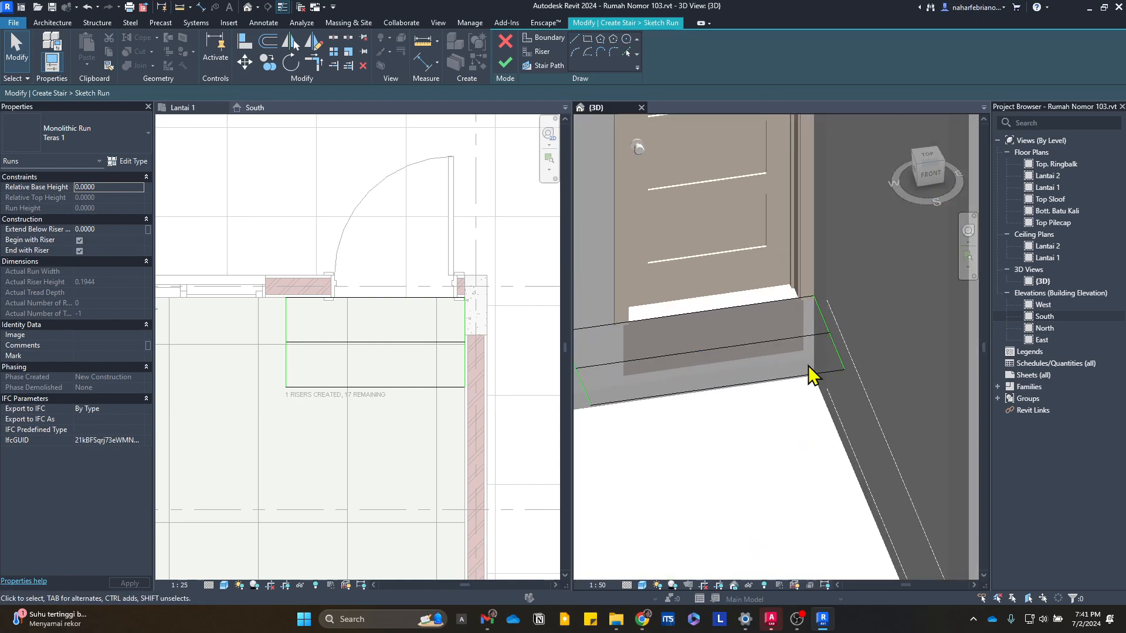
- Retry finishing the run sketch and discard the sketched run while keeping the stair open
{"action": "left_click", "coordinate": [504, 64]}
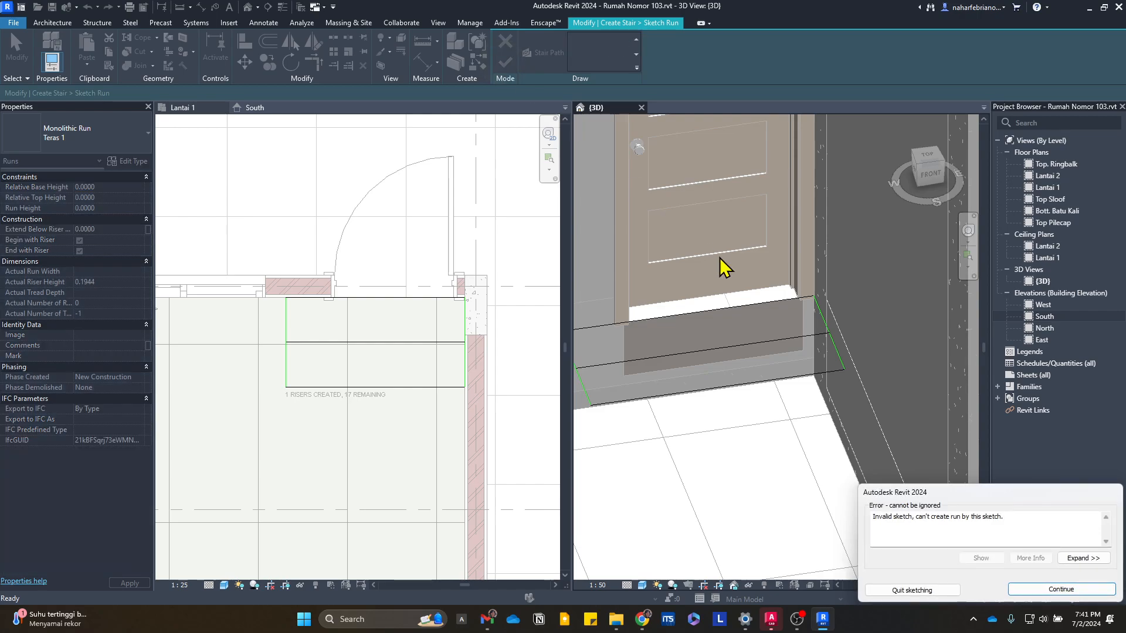
{"action": "key", "text": "Escape"}
{"action": "left_click", "coordinate": [504, 41]}
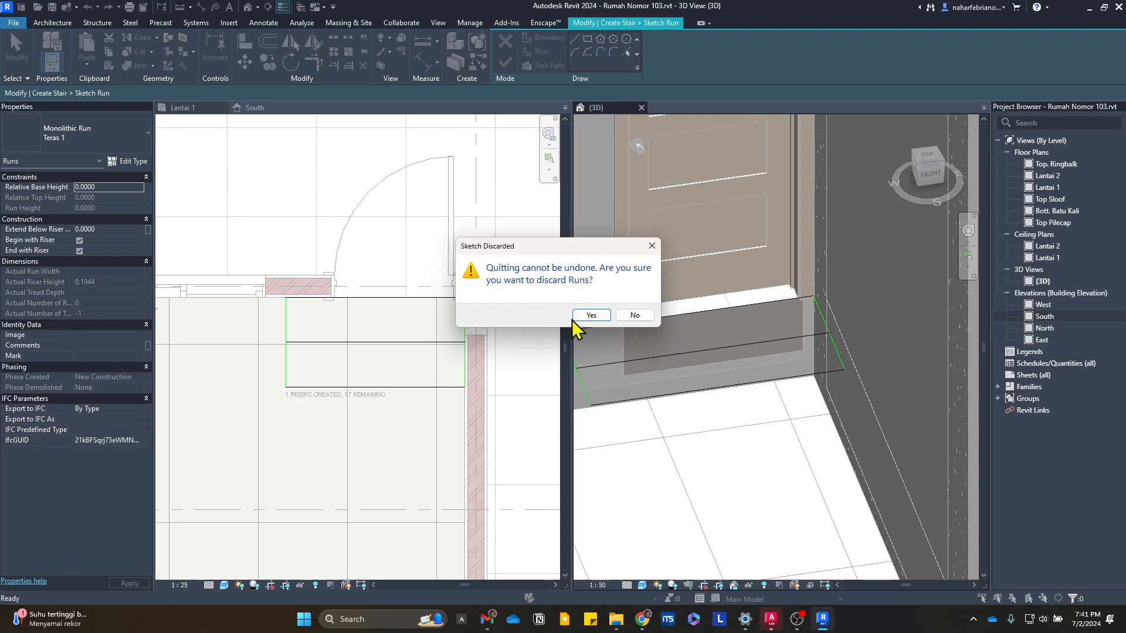
{"action": "left_click", "coordinate": [585, 318]}
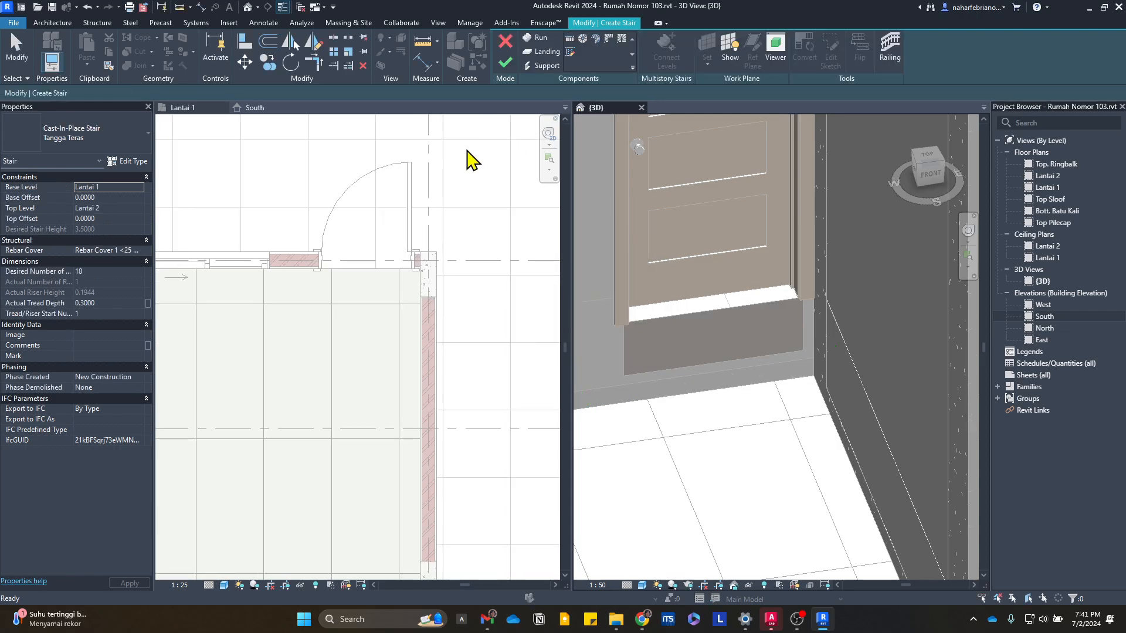
- Start a sketched run and draw its first boundary line 0.6 m into the carport from the corner where the door wall meets the column
{"action": "scroll", "coordinate": [328, 182], "scroll_direction": "up", "scroll_amount": 3}
{"action": "left_click", "coordinate": [570, 51]}
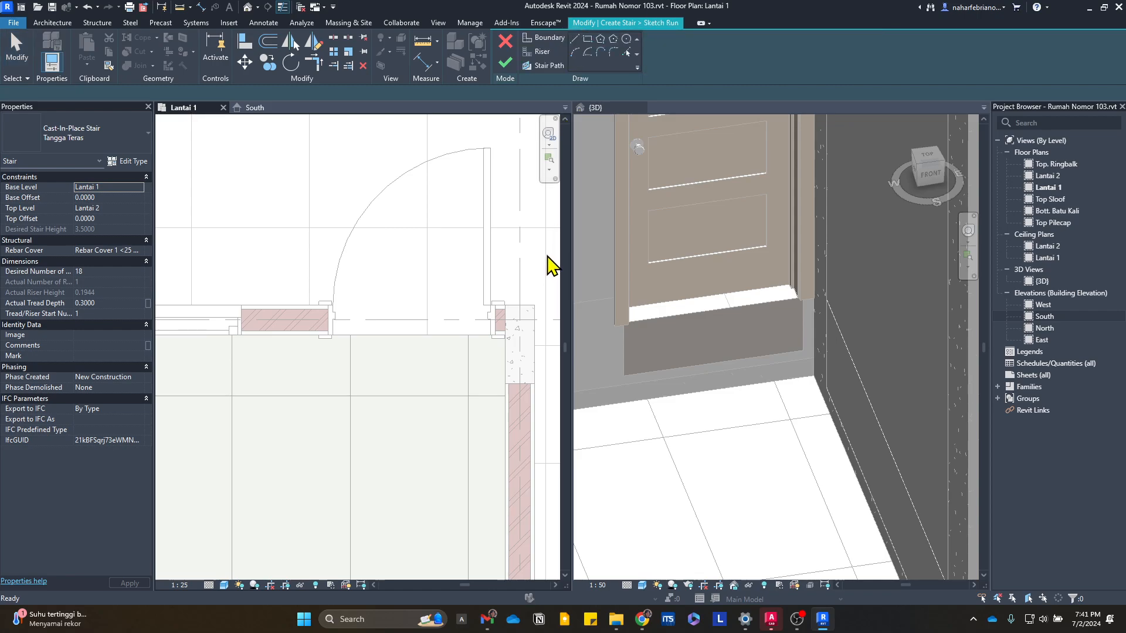
{"action": "left_click", "coordinate": [557, 40]}
{"action": "left_click", "coordinate": [572, 39]}
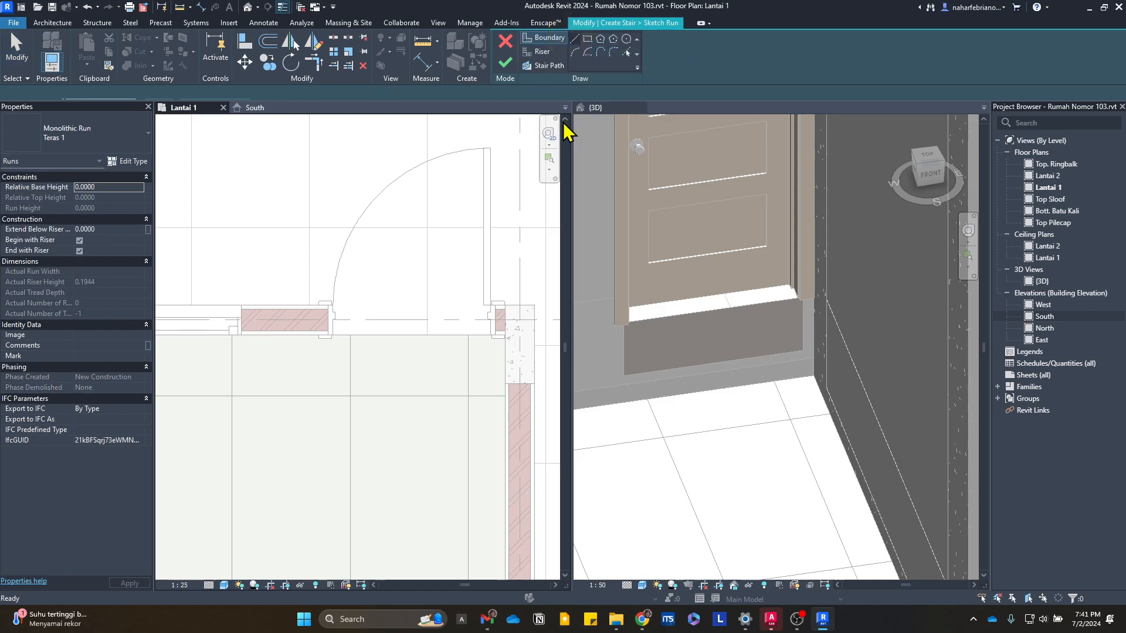
{"action": "scroll", "coordinate": [502, 331], "scroll_direction": "up", "scroll_amount": 5}
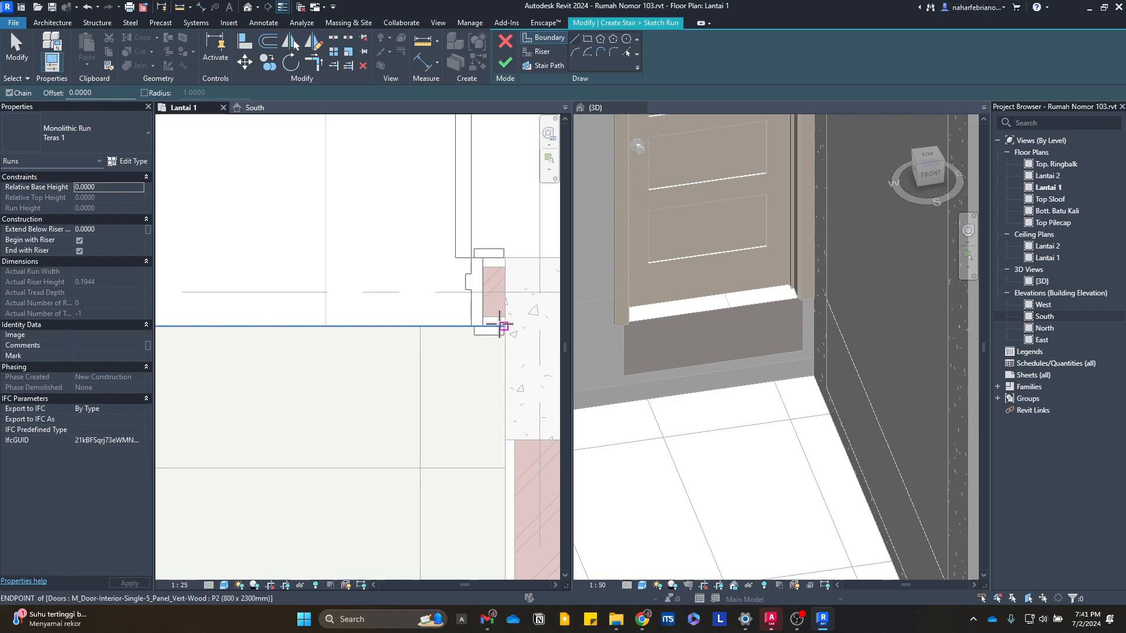
{"action": "left_click", "coordinate": [506, 327]}
{"action": "scroll", "coordinate": [515, 243], "scroll_direction": "down", "scroll_amount": 3}
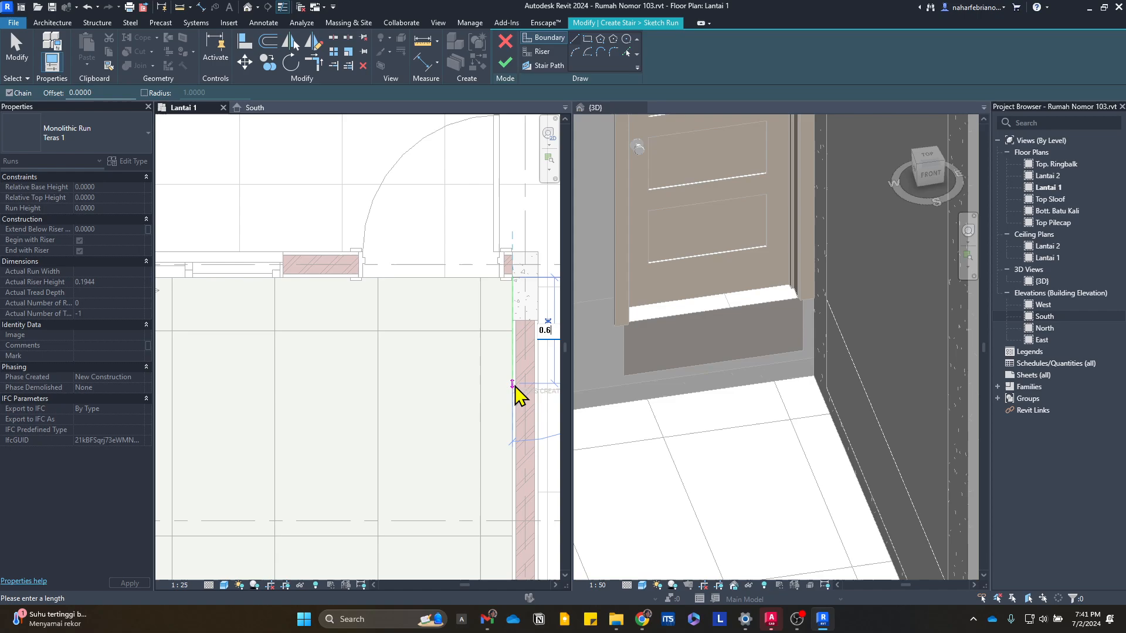
{"action": "type", "text": "0.6"}
{"action": "key", "text": "Return"}
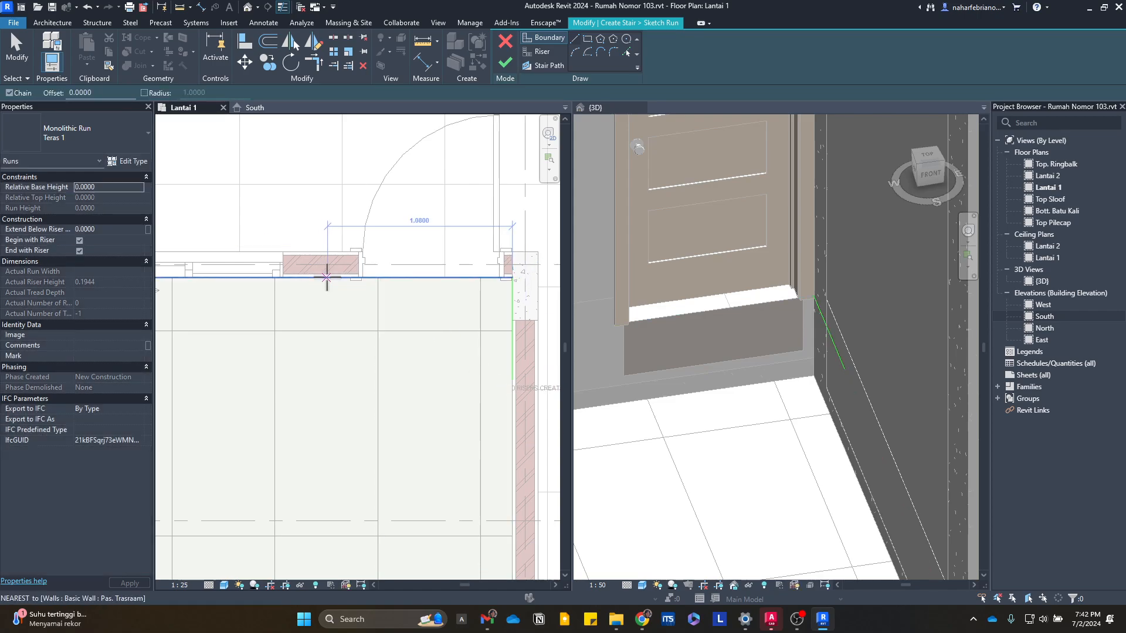
- Draw the second boundary line parallel to the first, 1 m from it along the door wall, ending level with it
{"action": "type", "text": "1"}
{"action": "key", "text": "Return"}
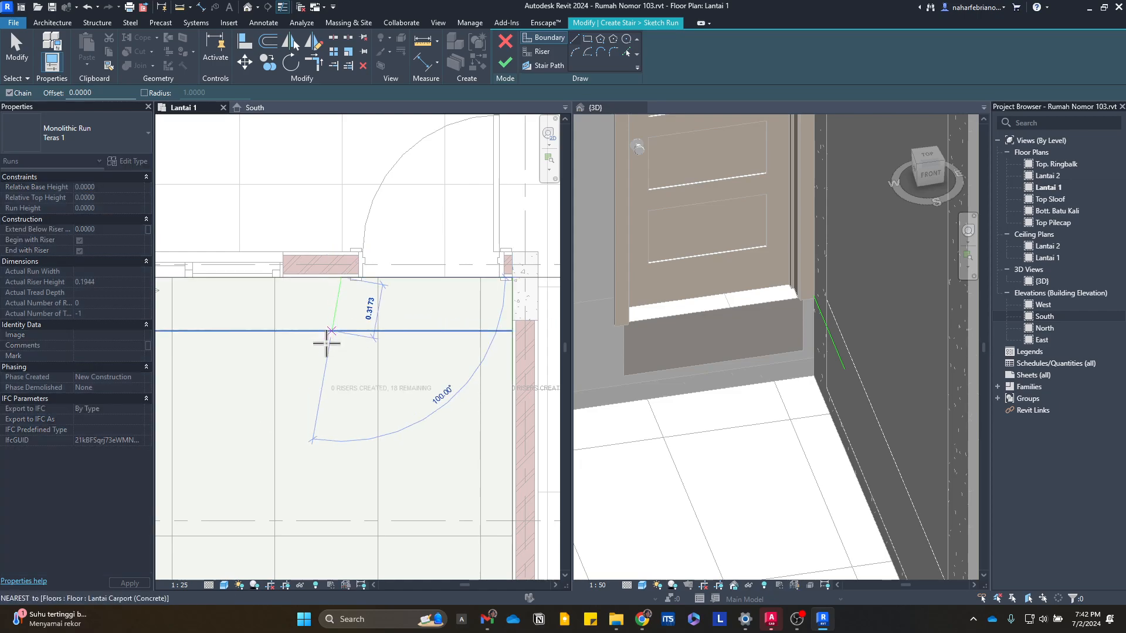
{"action": "key", "text": "Escape"}
{"action": "key", "text": "Escape"}
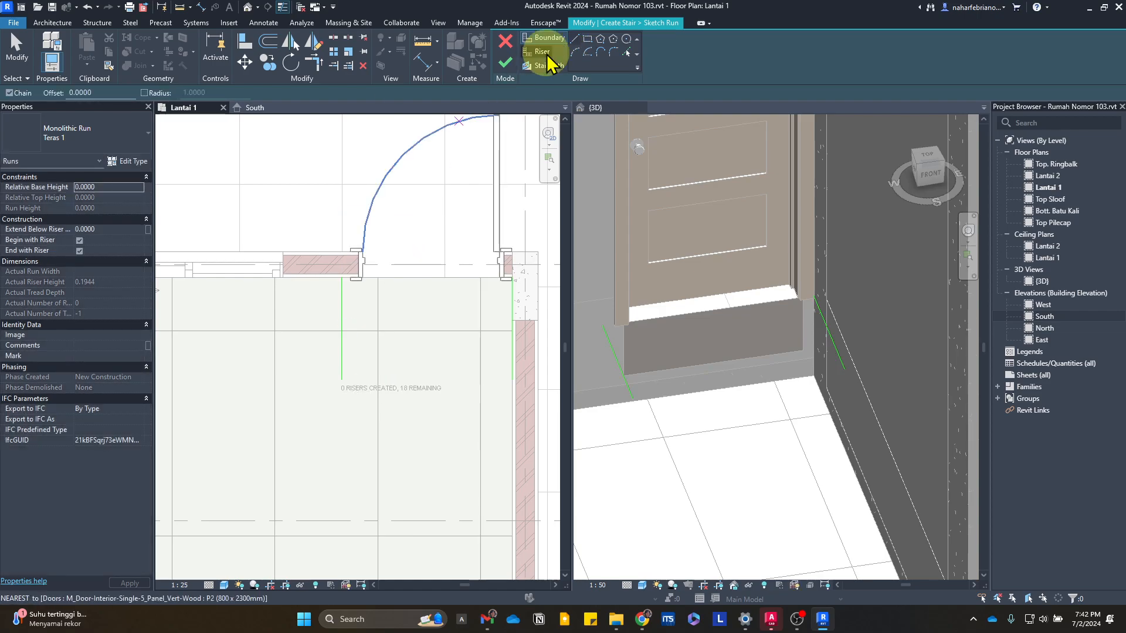
- Draw three riser lines between the boundaries: across their outer ends, across their midpoints and along the door wall
{"action": "left_click", "coordinate": [575, 41]}
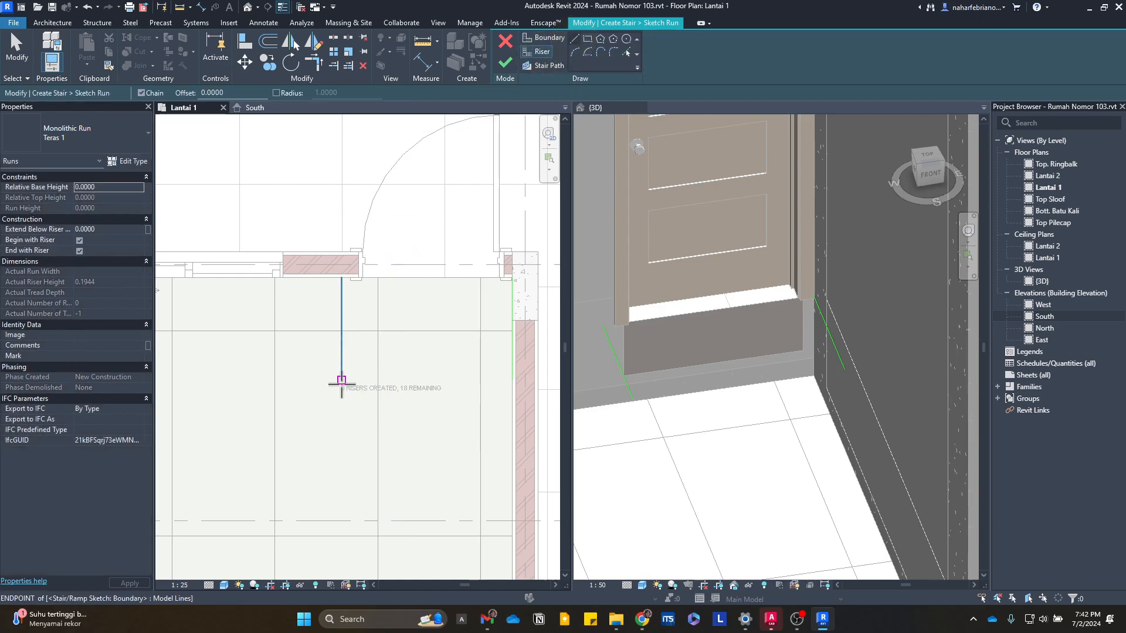
{"action": "left_click", "coordinate": [341, 380]}
{"action": "left_click", "coordinate": [512, 380]}
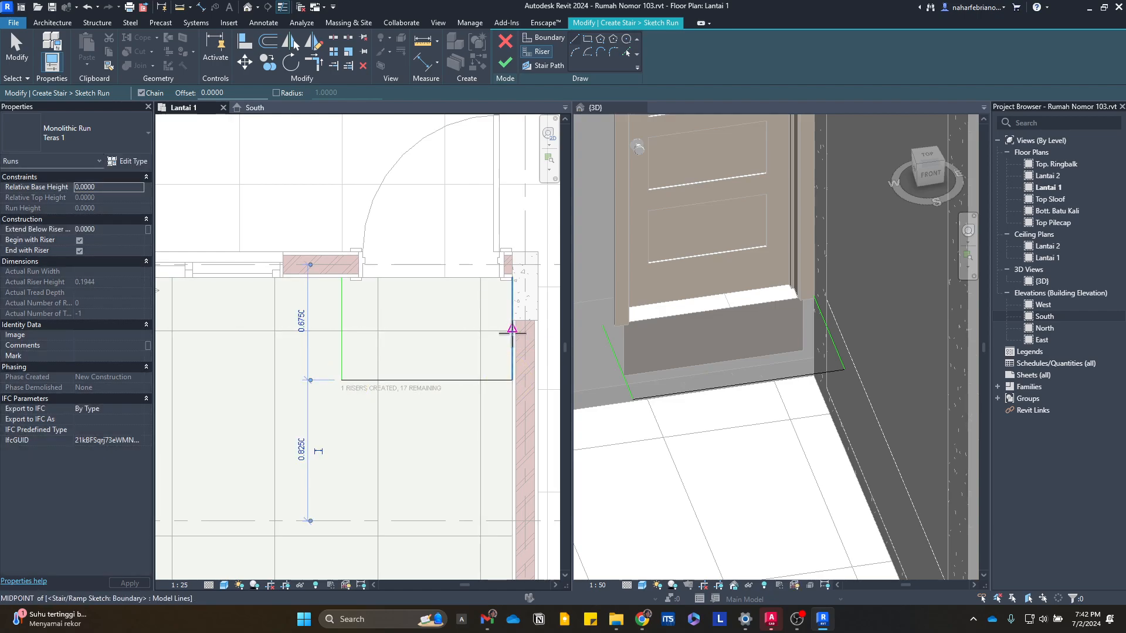
{"action": "left_click", "coordinate": [512, 327]}
{"action": "left_click", "coordinate": [341, 328]}
{"action": "key", "text": "Escape"}
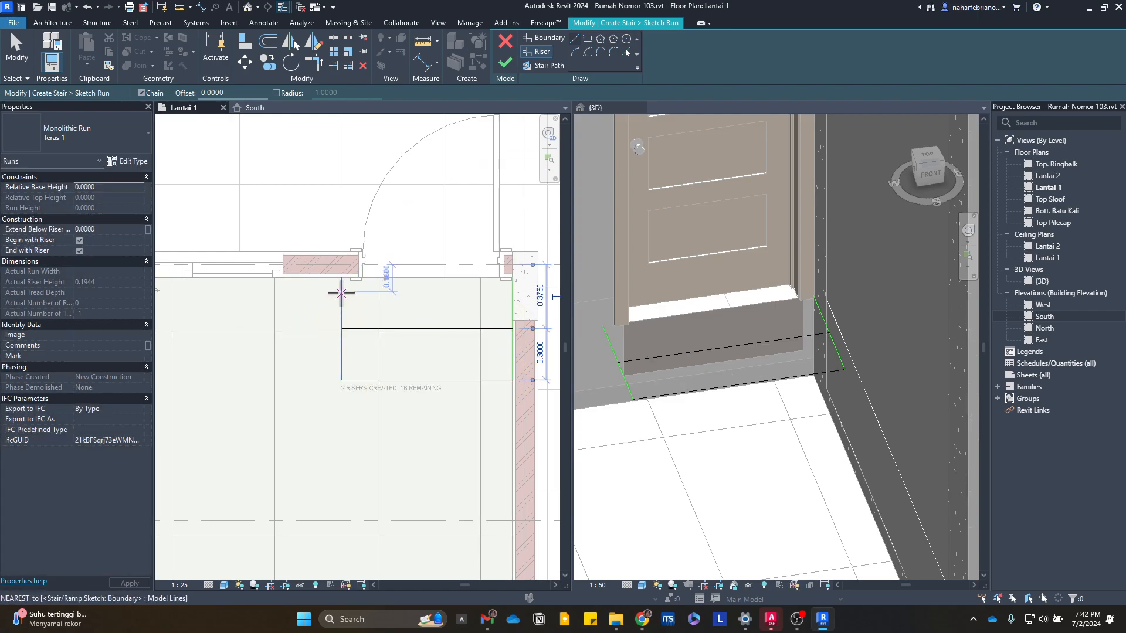
{"action": "left_click", "coordinate": [342, 277]}
{"action": "left_click", "coordinate": [512, 277]}
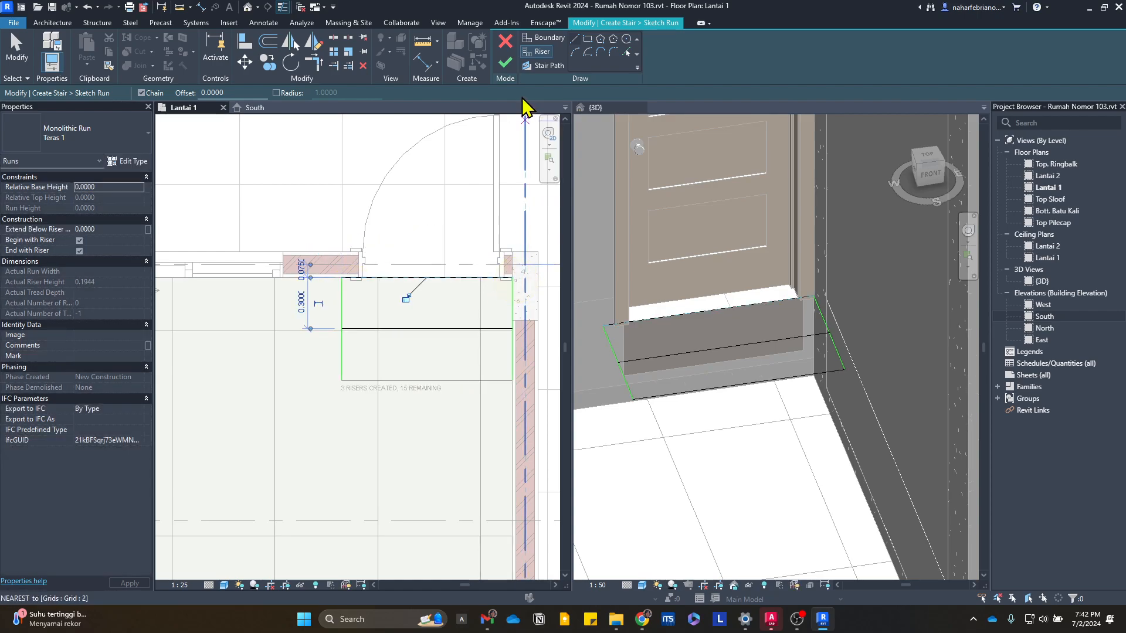
- Finish the run sketch, check the run in plan and 3D, and complete the stair
{"action": "left_click", "coordinate": [505, 64]}
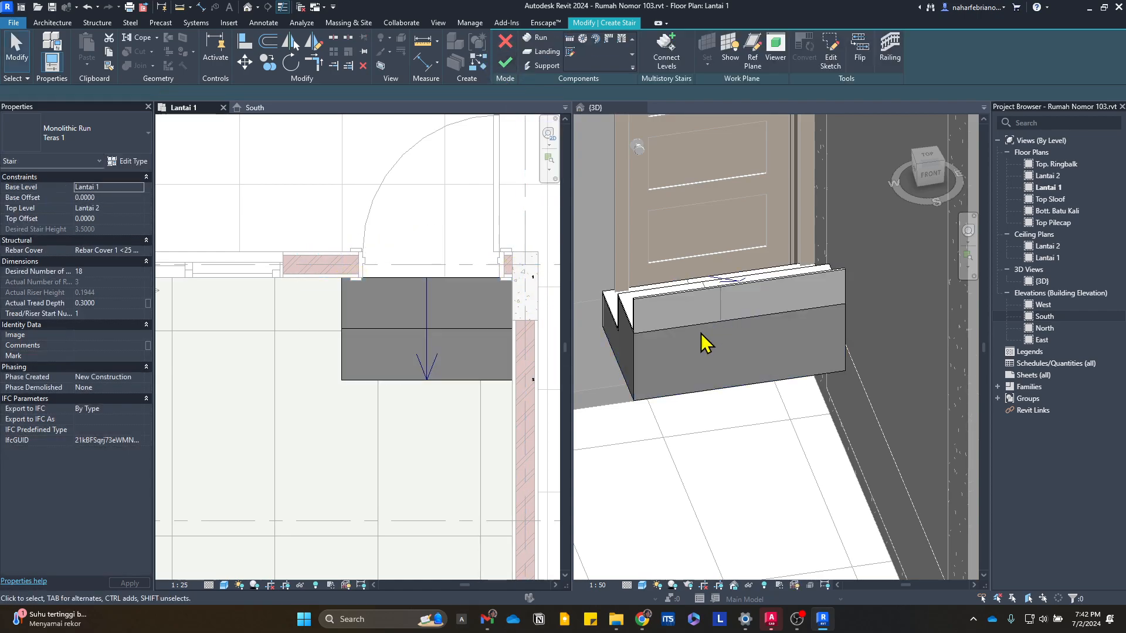
{"action": "left_click", "coordinate": [679, 315]}
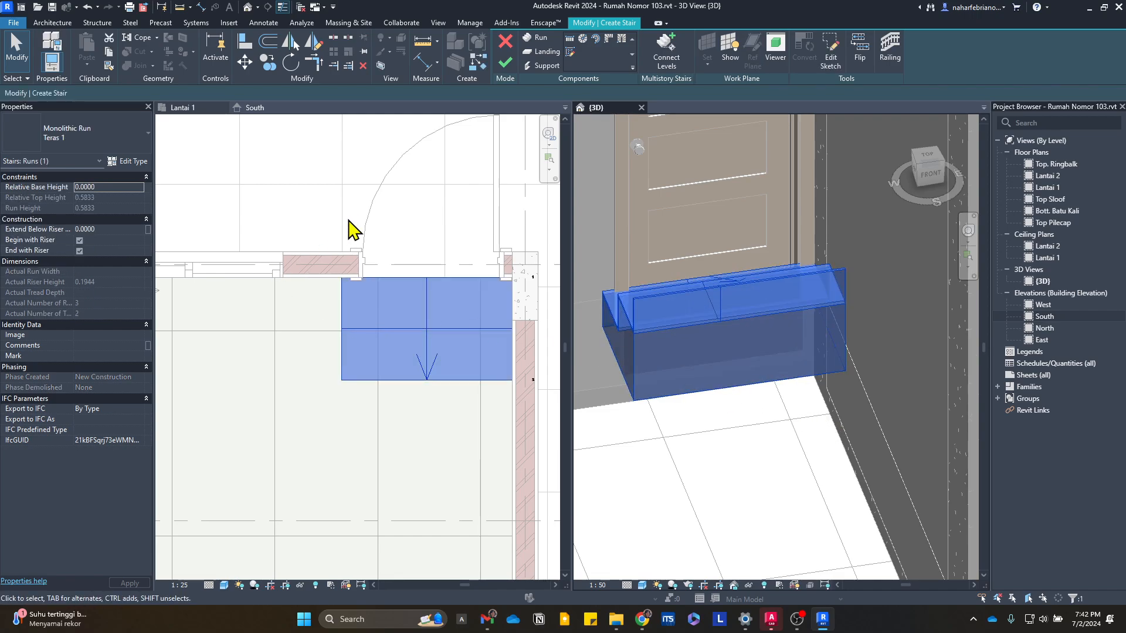
{"action": "scroll", "coordinate": [362, 320], "scroll_direction": "down", "scroll_amount": 3}
{"action": "left_click", "coordinate": [434, 364]}
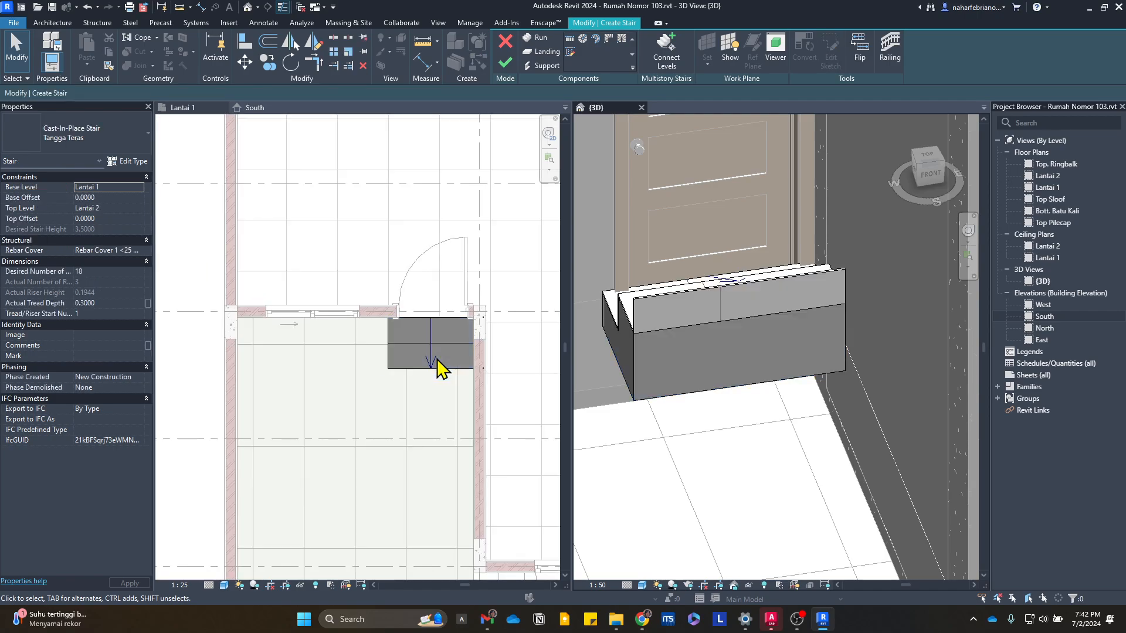
{"action": "left_click", "coordinate": [426, 364]}
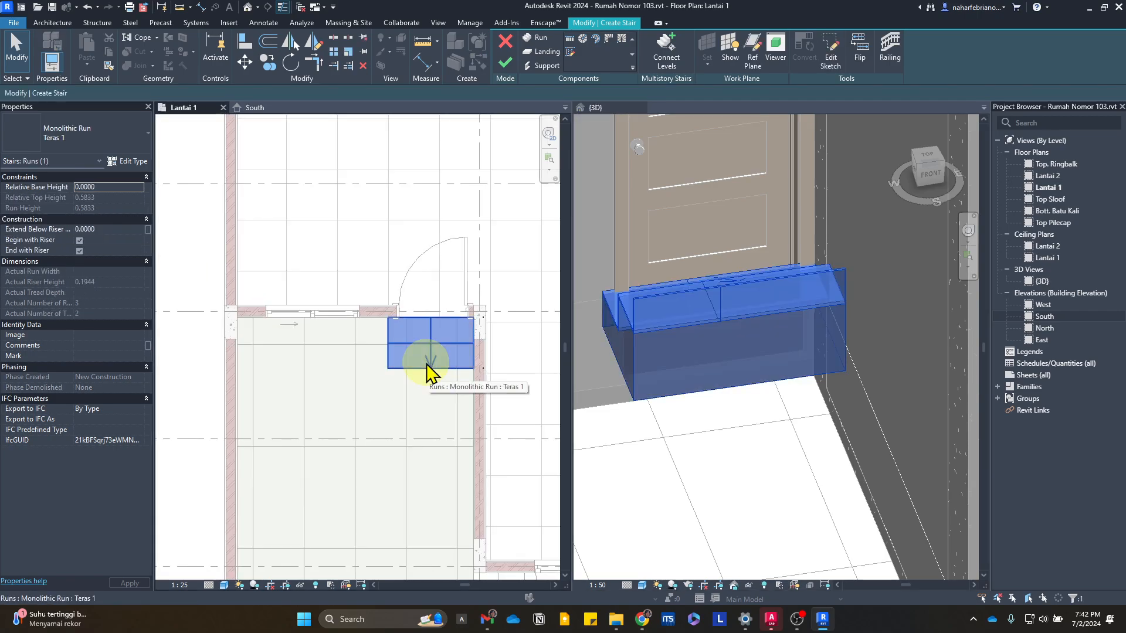
{"action": "left_click", "coordinate": [505, 62]}
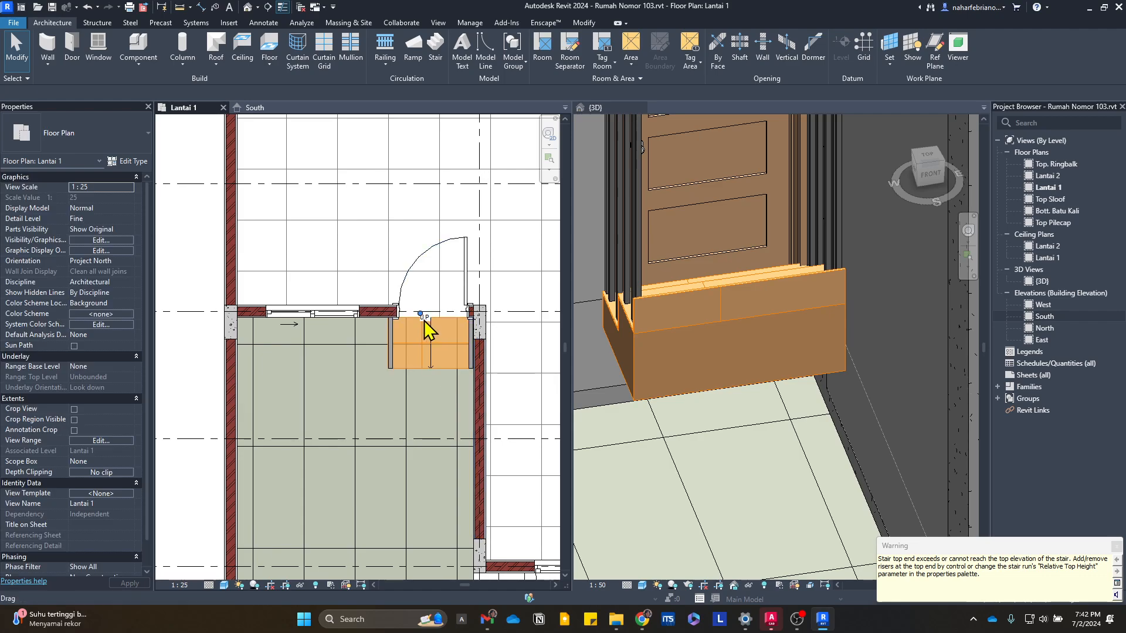
- Flip the stair's up direction so it climbs from the carport floor toward the side door
{"action": "left_click", "coordinate": [434, 356]}
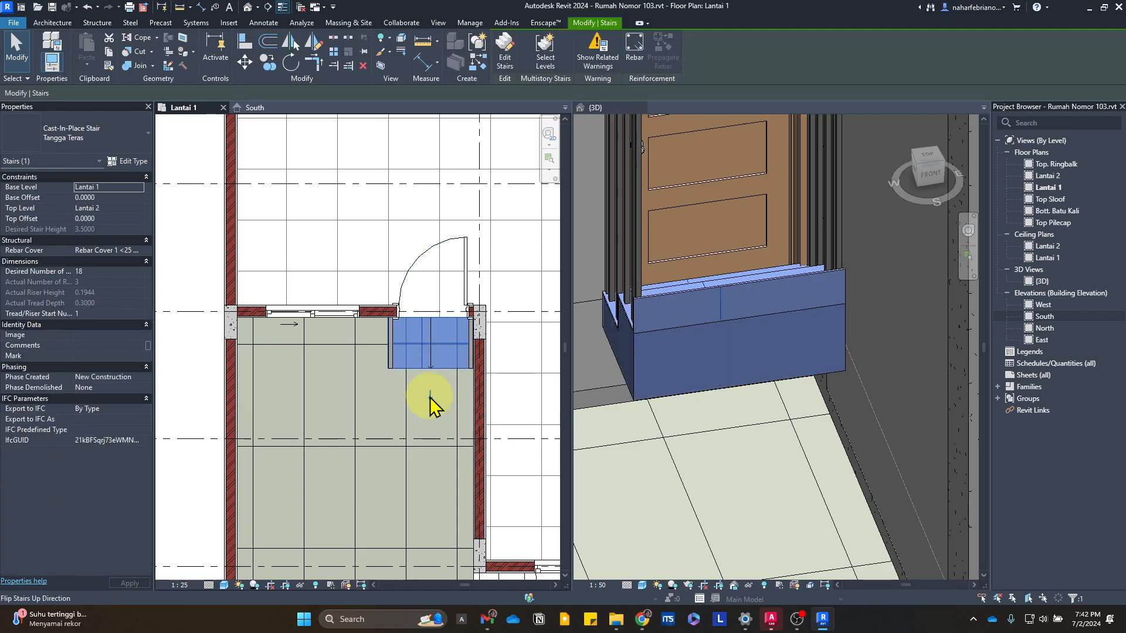
{"action": "left_click", "coordinate": [431, 405]}
{"action": "key", "text": "Escape"}
{"action": "left_click", "coordinate": [721, 357]}
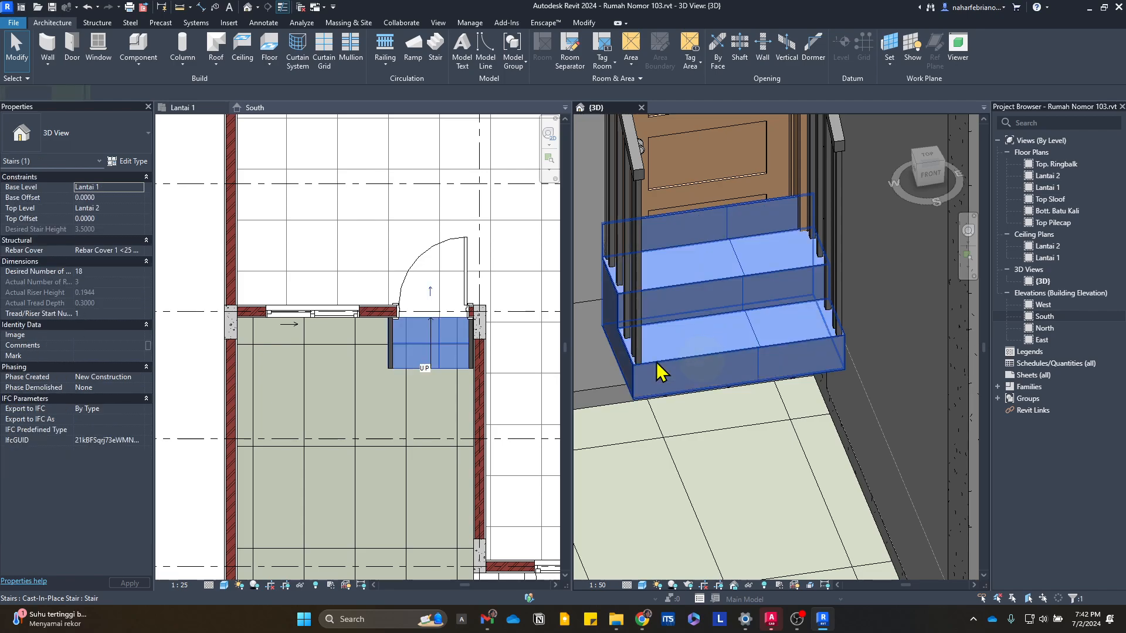
{"action": "key", "text": "Escape"}
- Delete the railings on both sides of the side door's steps
{"action": "scroll", "coordinate": [652, 247], "scroll_direction": "down", "scroll_amount": 2}
{"action": "left_click", "coordinate": [643, 223]}
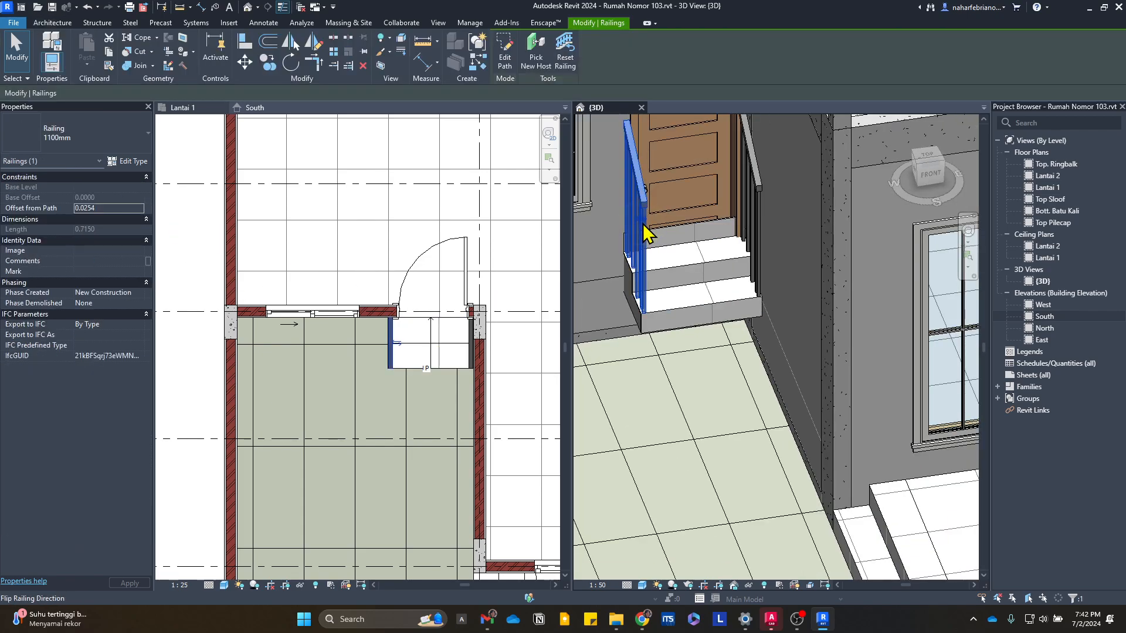
{"action": "key", "text": "Delete"}
{"action": "left_click", "coordinate": [747, 243]}
{"action": "key", "text": "Delete"}
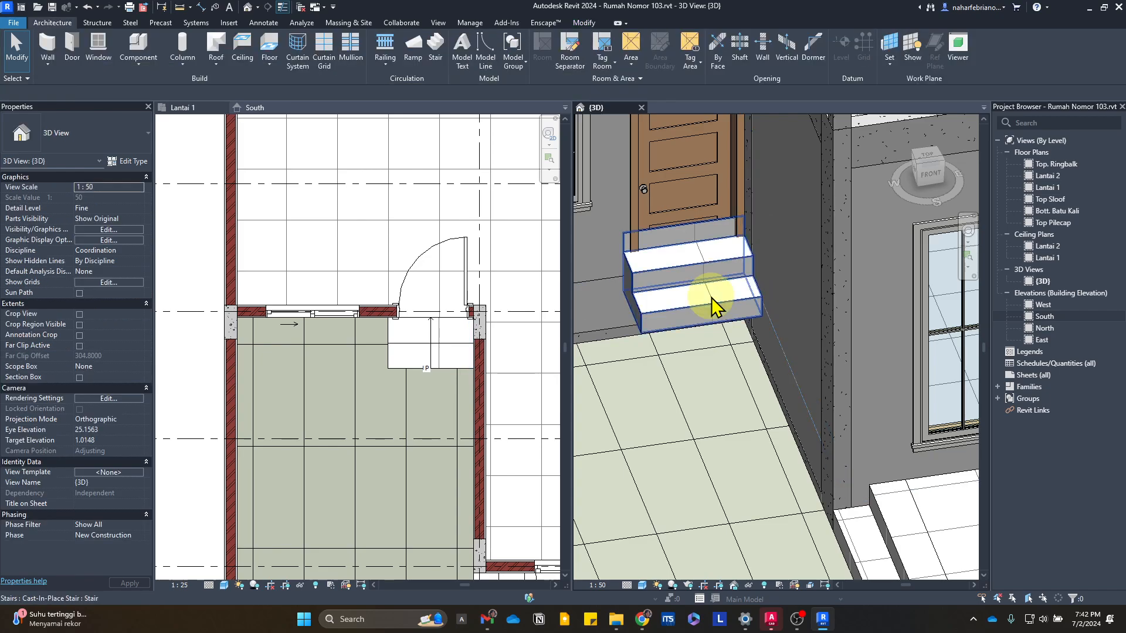
- Set the side door stair's base offset to -0.45 m from Lantai 1
{"action": "left_click", "coordinate": [712, 305]}
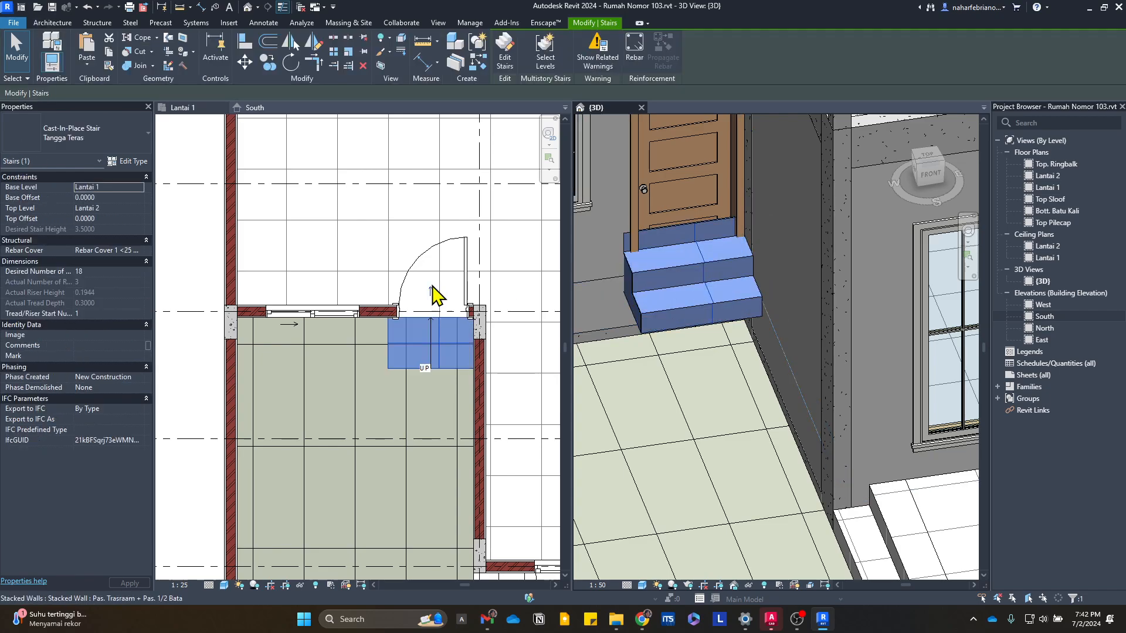
{"action": "left_click", "coordinate": [140, 187]}
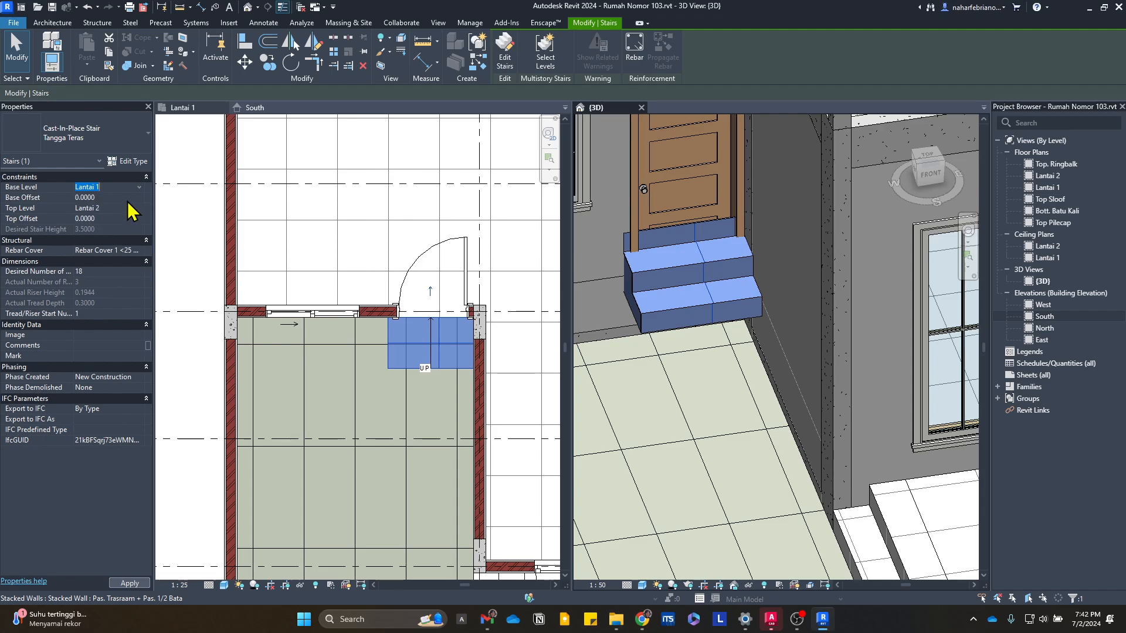
{"action": "left_click", "coordinate": [127, 197]}
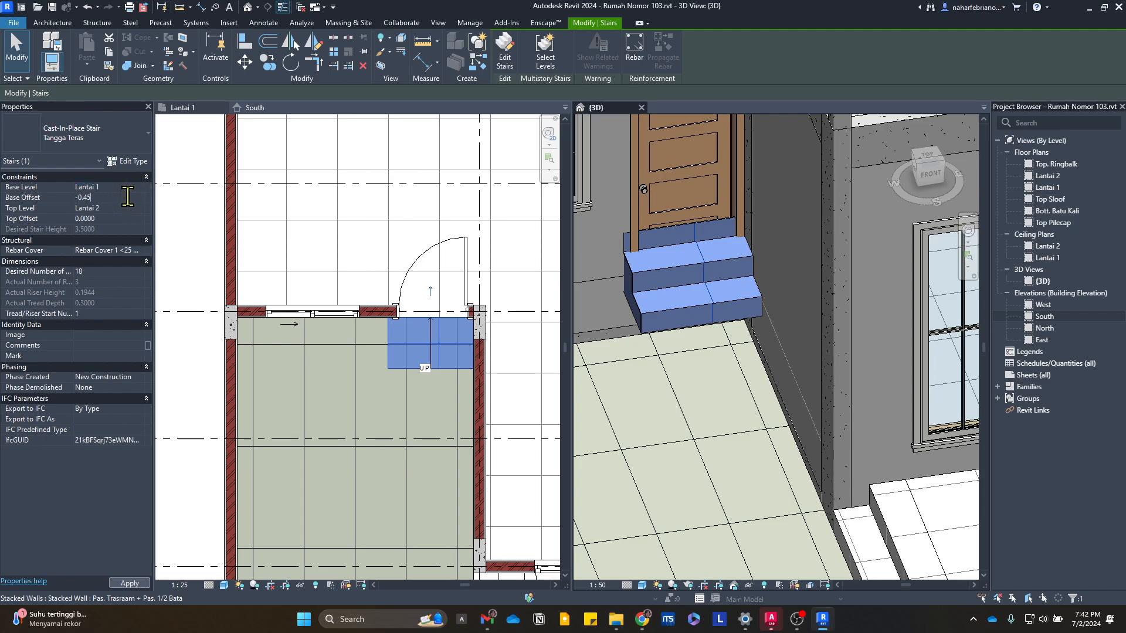
{"action": "left_click", "coordinate": [102, 218]}
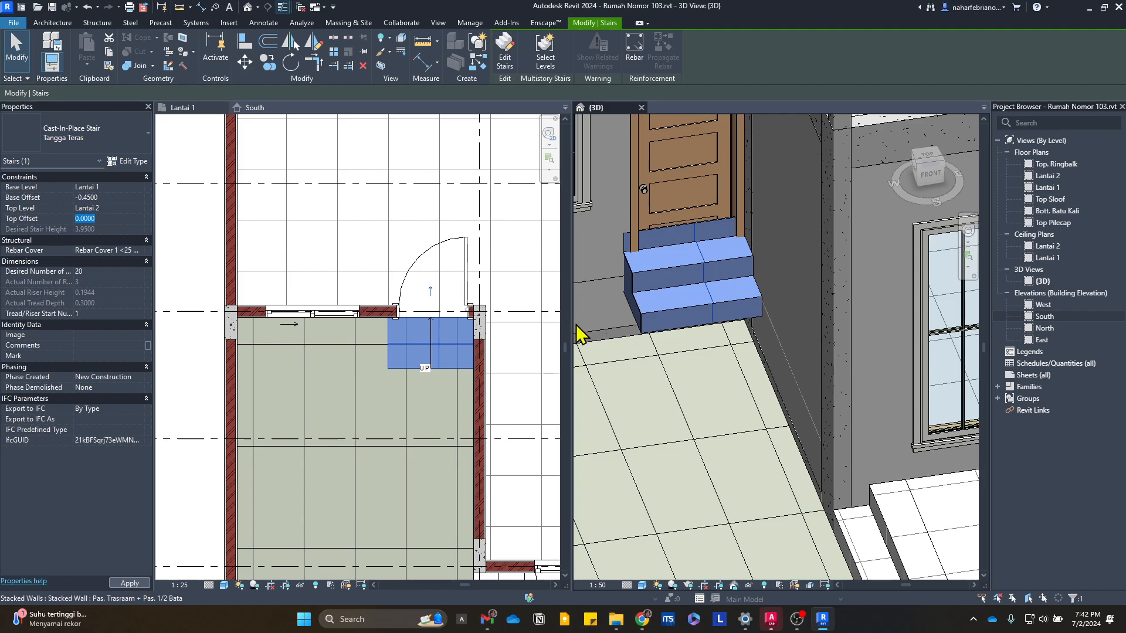
{"action": "key", "text": "Escape"}
{"action": "scroll", "coordinate": [711, 291], "scroll_direction": "up", "scroll_amount": 3}
{"action": "scroll", "coordinate": [780, 399], "scroll_direction": "up", "scroll_amount": 2}
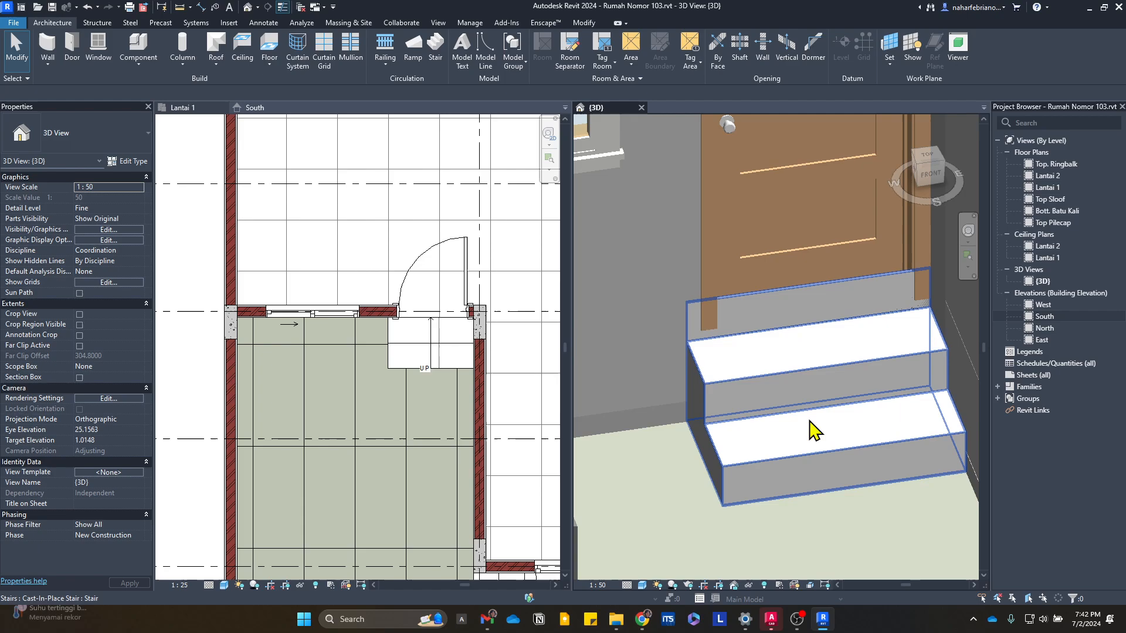
- Set the side door stair's top level to Lantai 1
{"action": "left_click", "coordinate": [764, 383]}
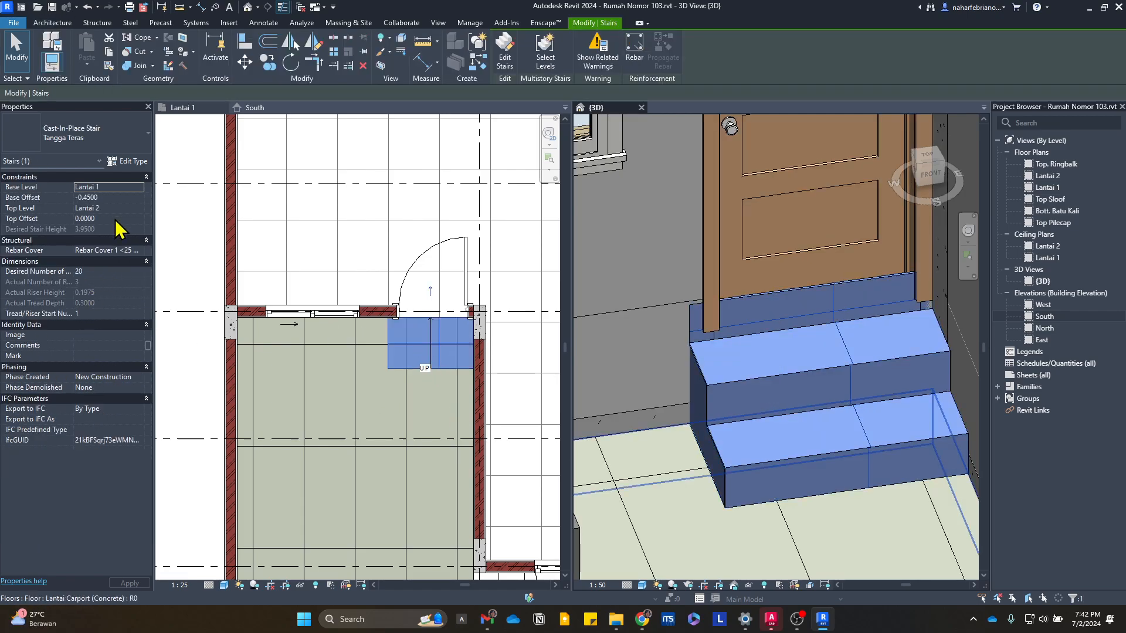
{"action": "left_click", "coordinate": [139, 208]}
{"action": "left_click", "coordinate": [111, 262]}
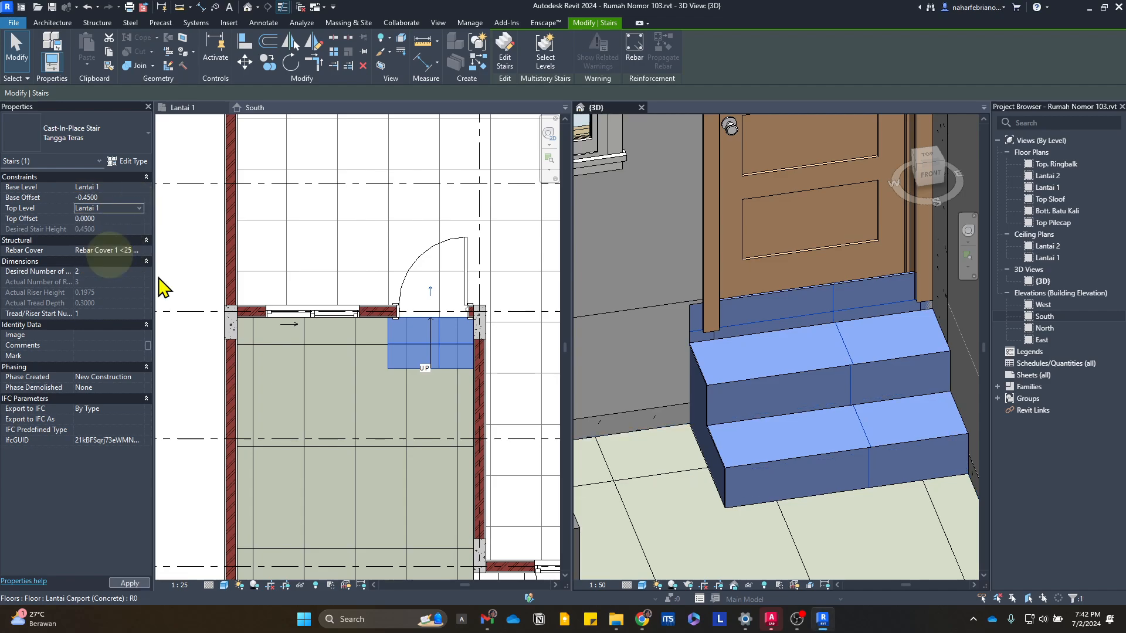
{"action": "key", "text": "Escape"}
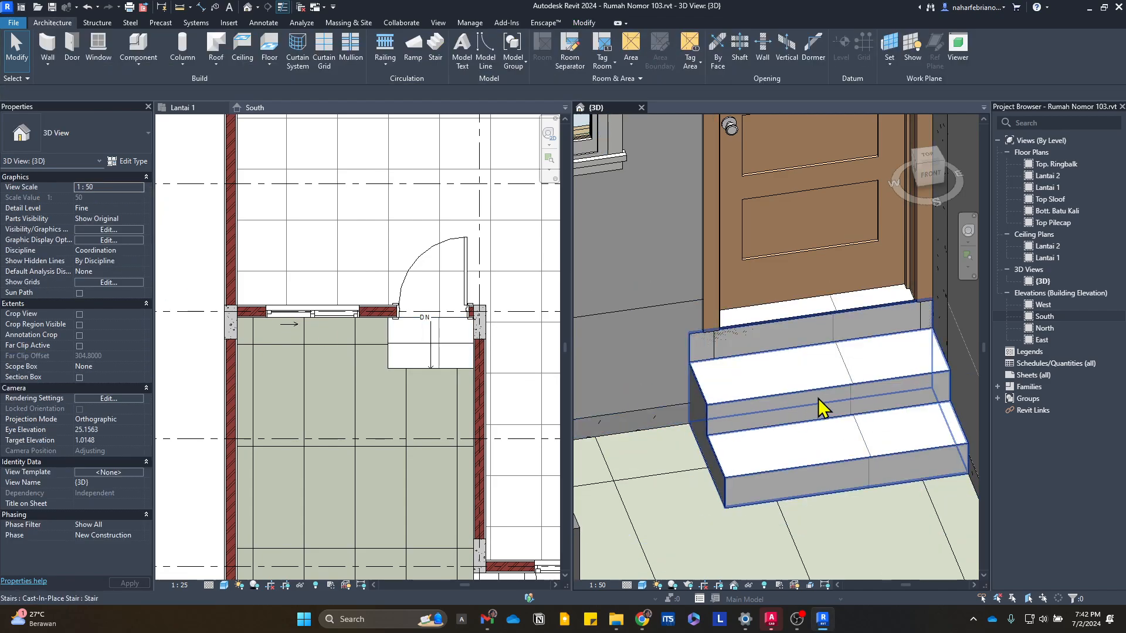
- Inspect the steps against the side door's threshold in 3D and review the stair's type properties
{"action": "scroll", "coordinate": [818, 399], "scroll_direction": "down", "scroll_amount": 1}
{"action": "scroll", "coordinate": [850, 388], "scroll_direction": "up", "scroll_amount": 1}
{"action": "middle_click_drag", "start_coordinate": [858, 388], "coordinate": [877, 385], "text": "shift"}
{"action": "scroll", "coordinate": [824, 404], "scroll_direction": "down", "scroll_amount": 2}
{"action": "scroll", "coordinate": [814, 329], "scroll_direction": "down", "scroll_amount": 1}
{"action": "scroll", "coordinate": [791, 489], "scroll_direction": "up", "scroll_amount": 1}
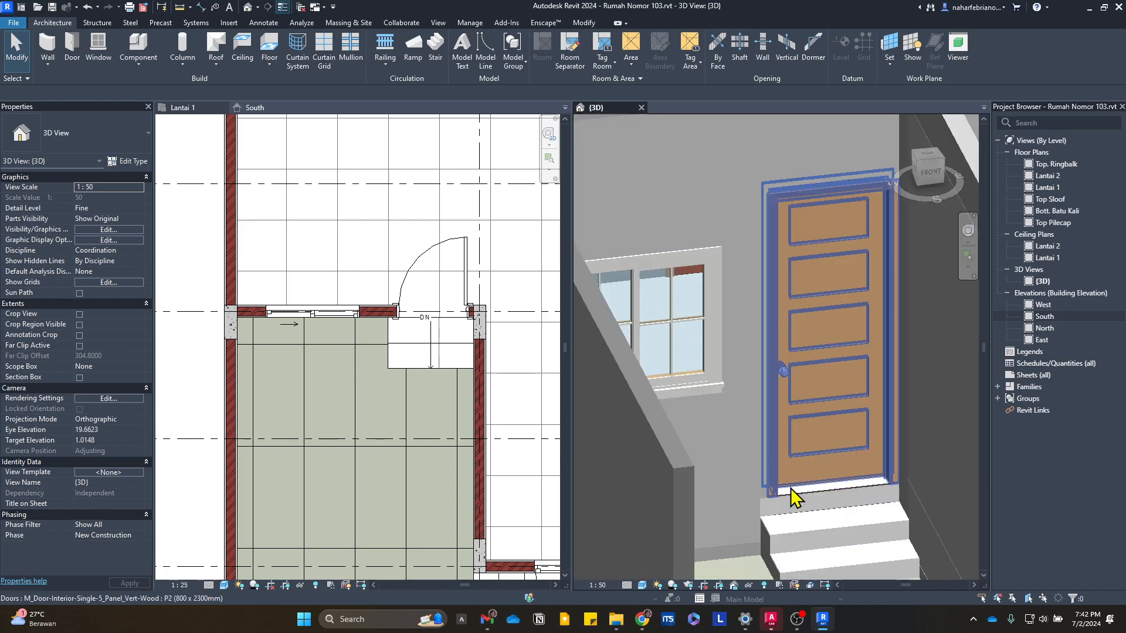
{"action": "scroll", "coordinate": [791, 496], "scroll_direction": "up", "scroll_amount": 2}
{"action": "left_click", "coordinate": [767, 442]}
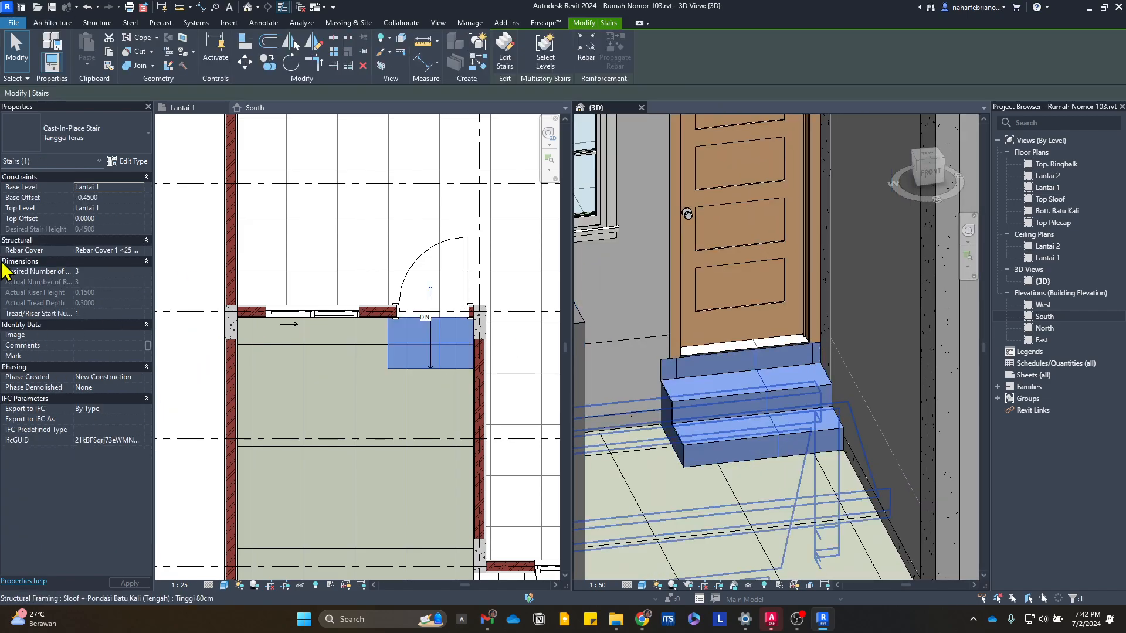
{"action": "left_click", "coordinate": [125, 161]}
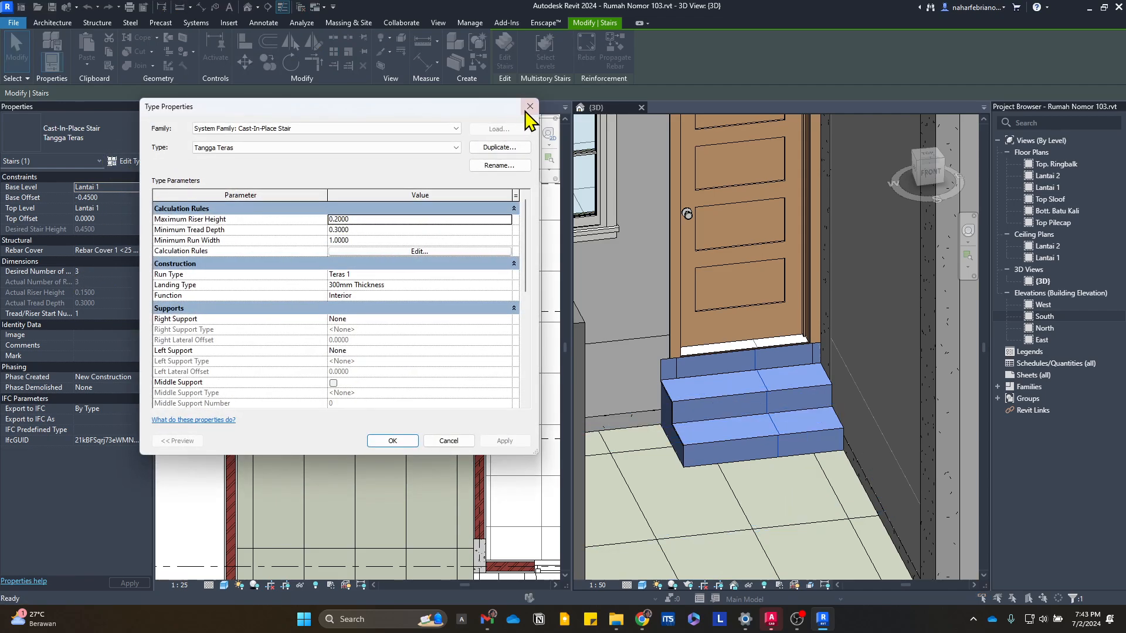
{"action": "left_click", "coordinate": [530, 106]}
- Set the side door stair's desired number of risers to 2
{"action": "left_click", "coordinate": [88, 272]}
{"action": "type", "text": "2"}
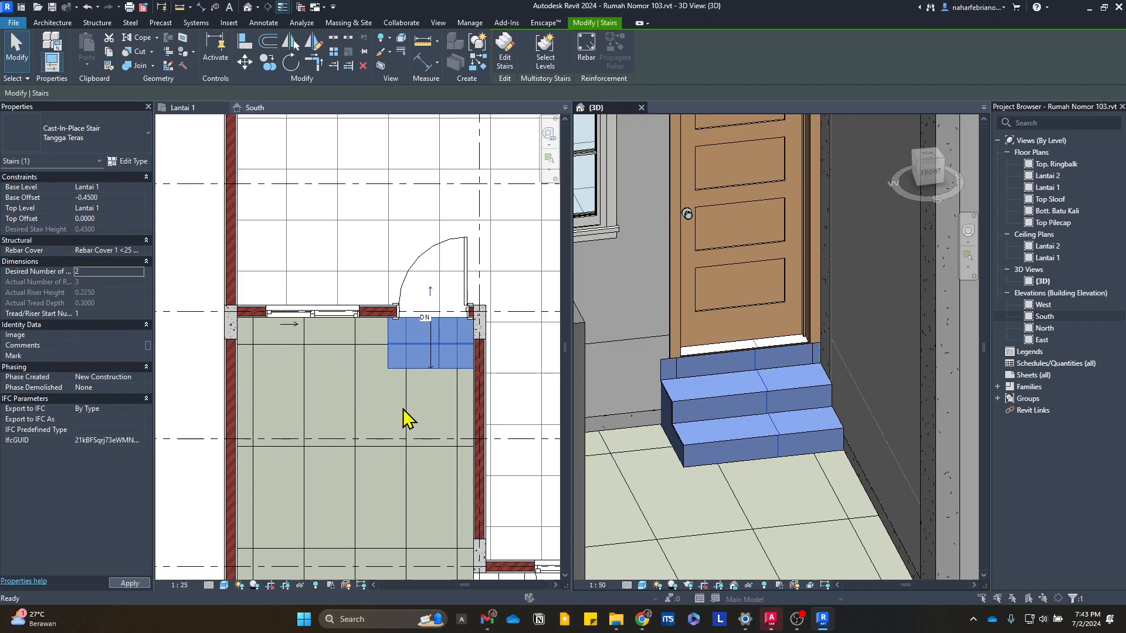
{"action": "left_click", "coordinate": [604, 351]}
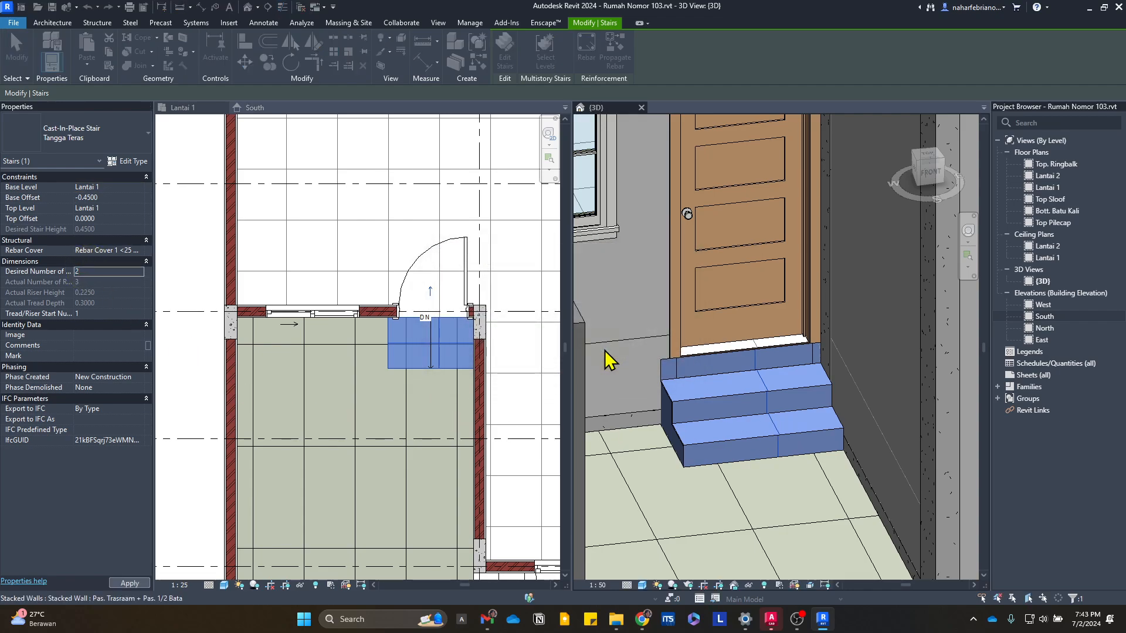
{"action": "key", "text": "Escape"}
- Reselect the side door stair and open its type properties for review, leaving them as they are
{"action": "left_click", "coordinate": [721, 388]}
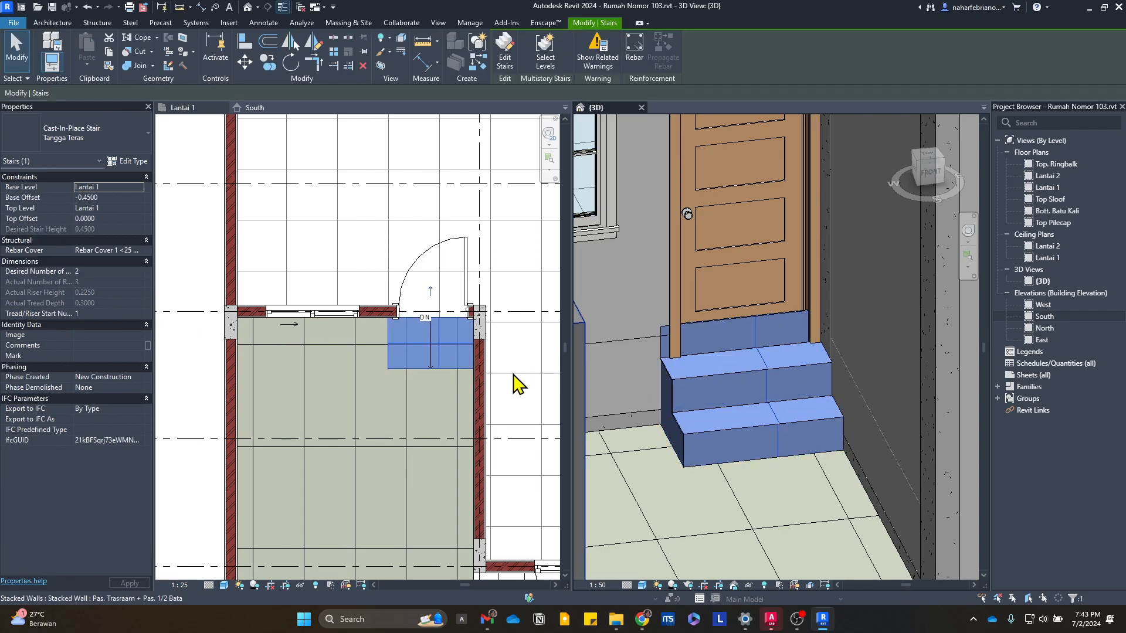
{"action": "left_click", "coordinate": [139, 160]}
{"action": "key", "text": "Escape"}
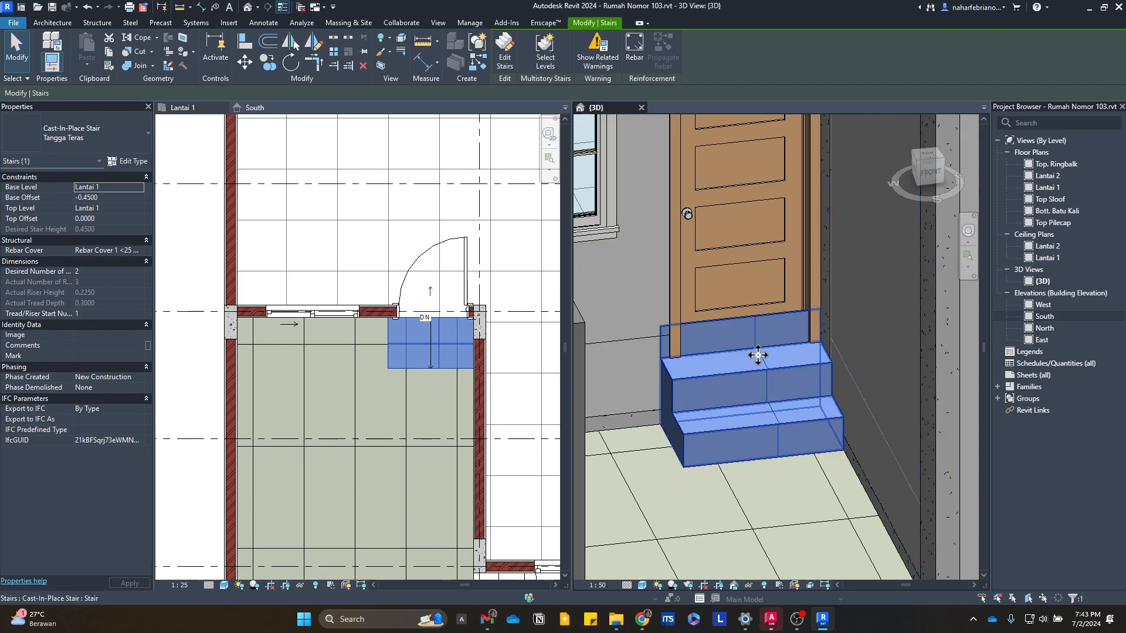
- Set the side door stair's desired number of risers to 3 and inspect the steps in 3D
{"action": "scroll", "coordinate": [732, 373], "scroll_direction": "up", "scroll_amount": 3}
{"action": "scroll", "coordinate": [732, 373], "scroll_direction": "up", "scroll_amount": 3}
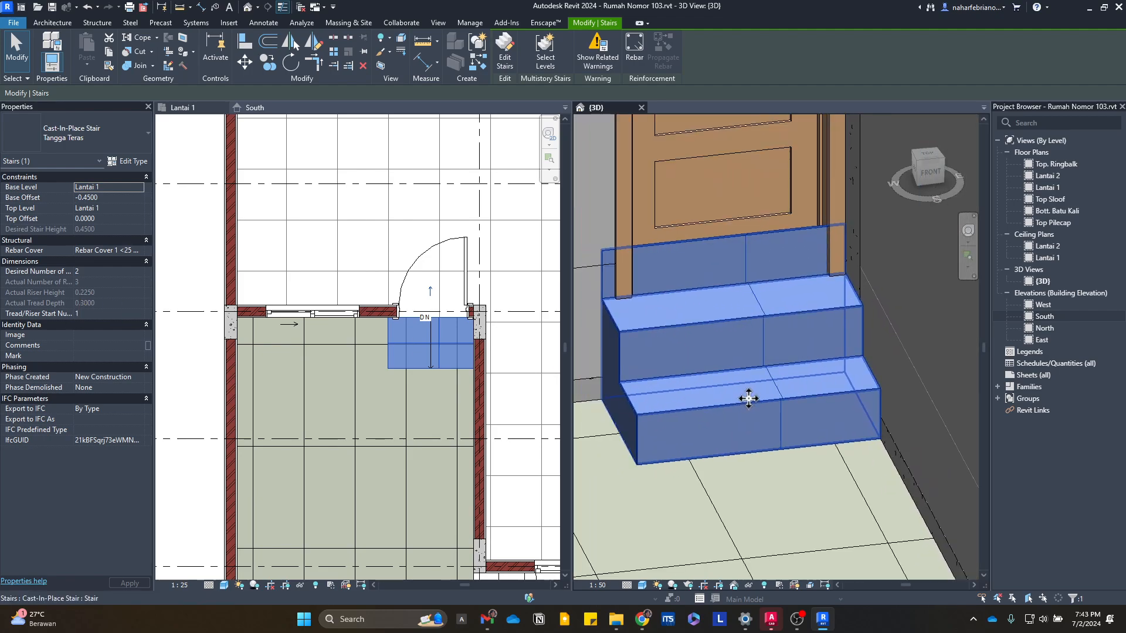
{"action": "left_click", "coordinate": [118, 272]}
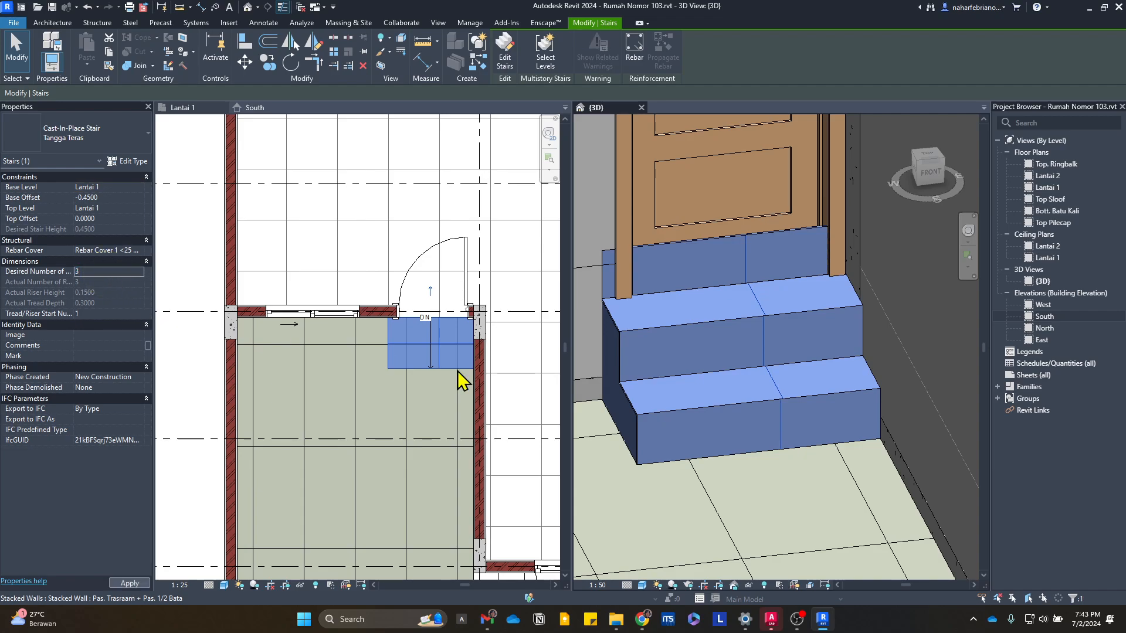
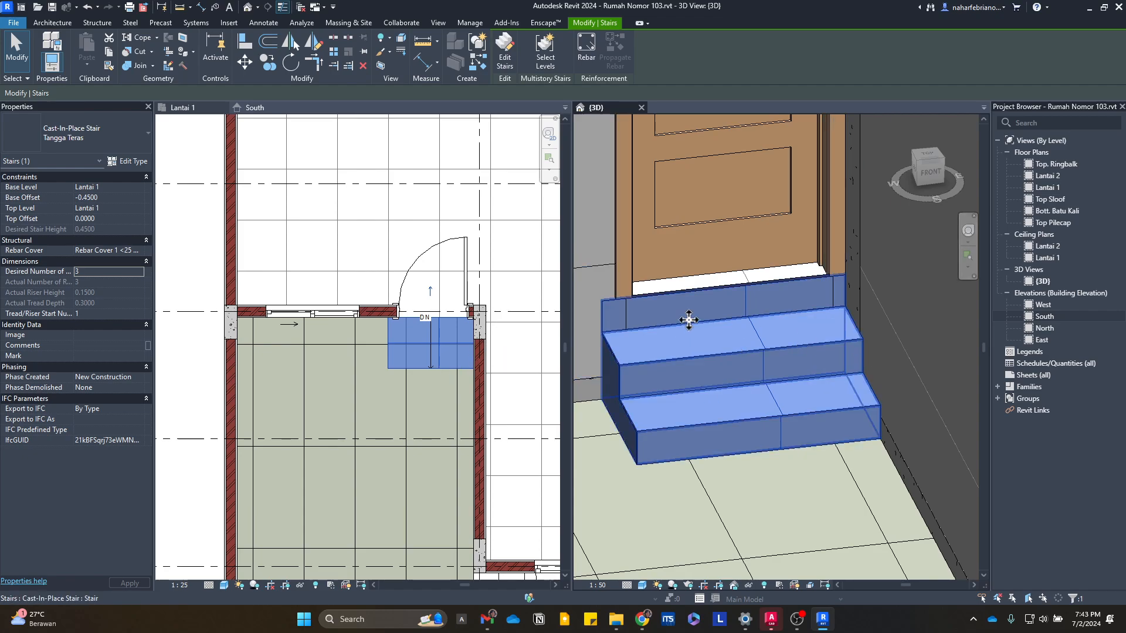
{"action": "scroll", "coordinate": [669, 334], "scroll_direction": "down", "scroll_amount": 2}
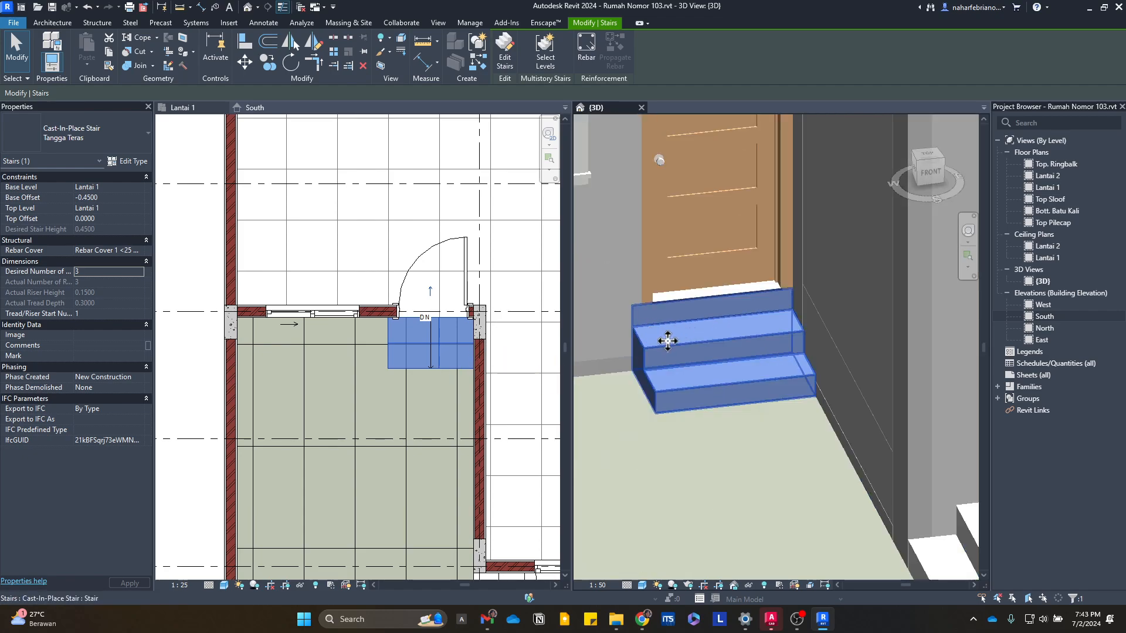
{"action": "scroll", "coordinate": [733, 381], "scroll_direction": "up", "scroll_amount": 2}
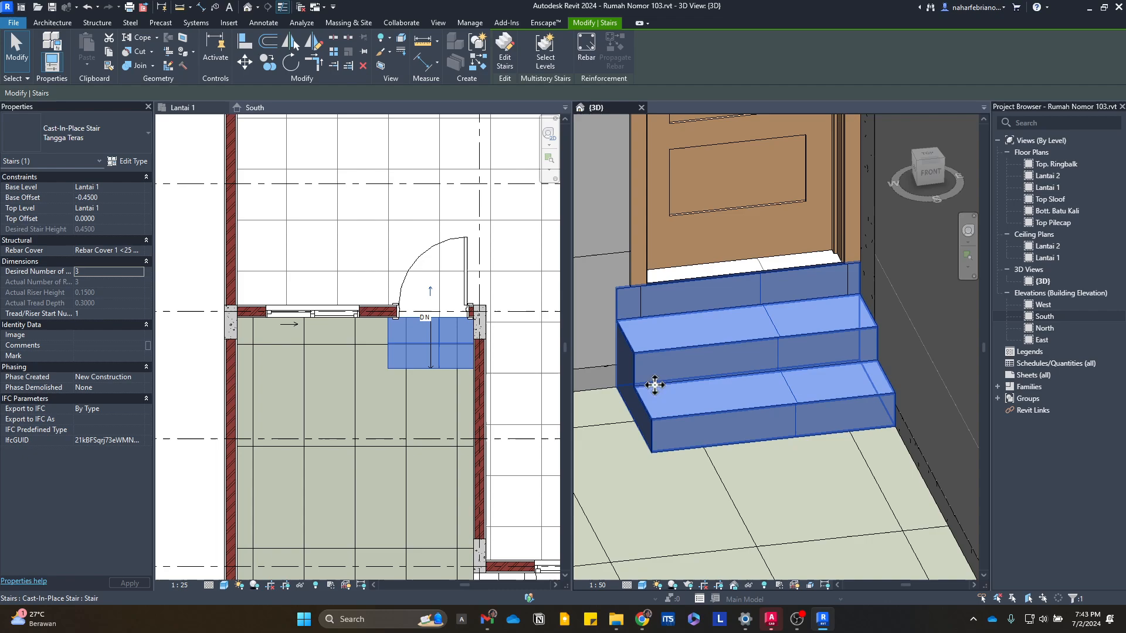
- Open the side door stair's run sketch in plan for editing and delete its stair path line
{"action": "left_click", "coordinate": [446, 352]}
{"action": "double_click", "coordinate": [447, 353]}
{"action": "scroll", "coordinate": [447, 353], "scroll_direction": "up", "scroll_amount": 4}
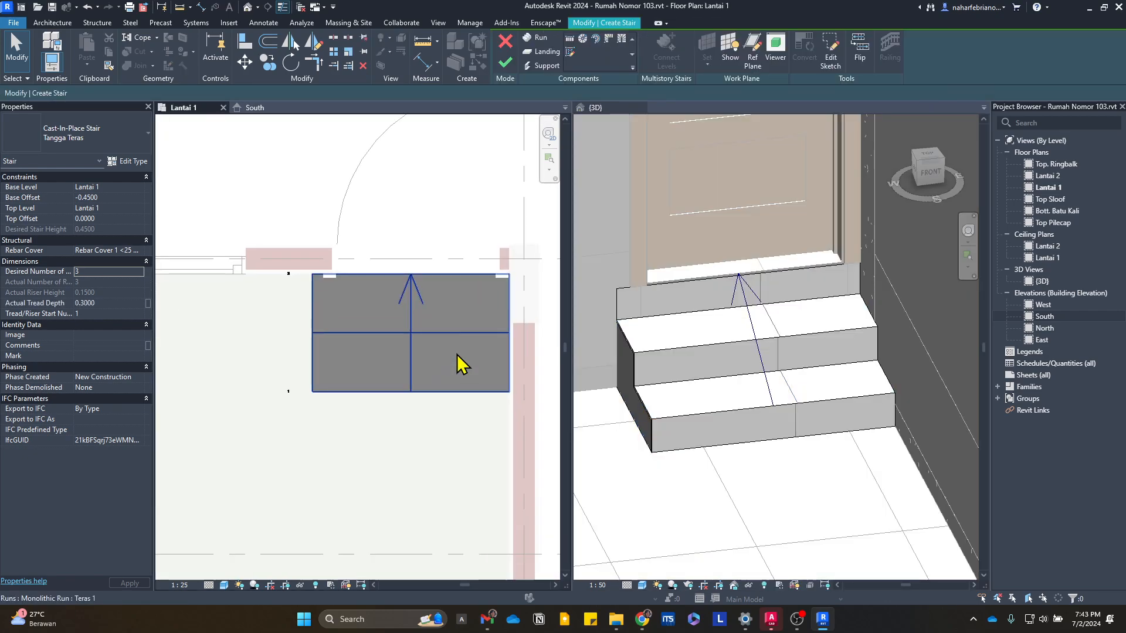
{"action": "left_click", "coordinate": [410, 371]}
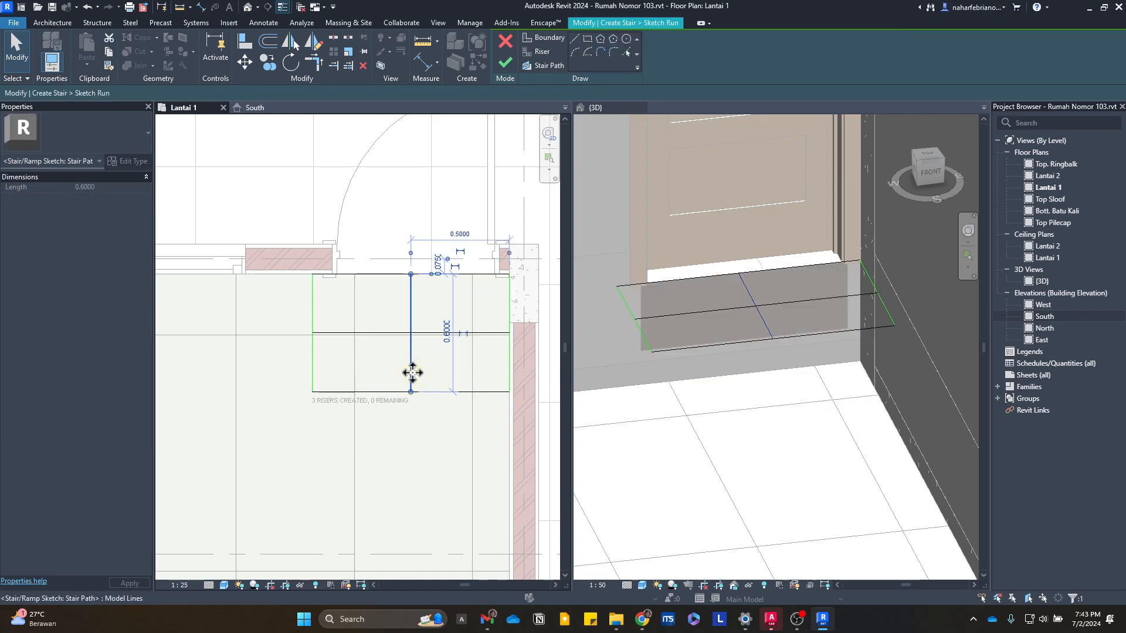
{"action": "key", "text": "Delete"}
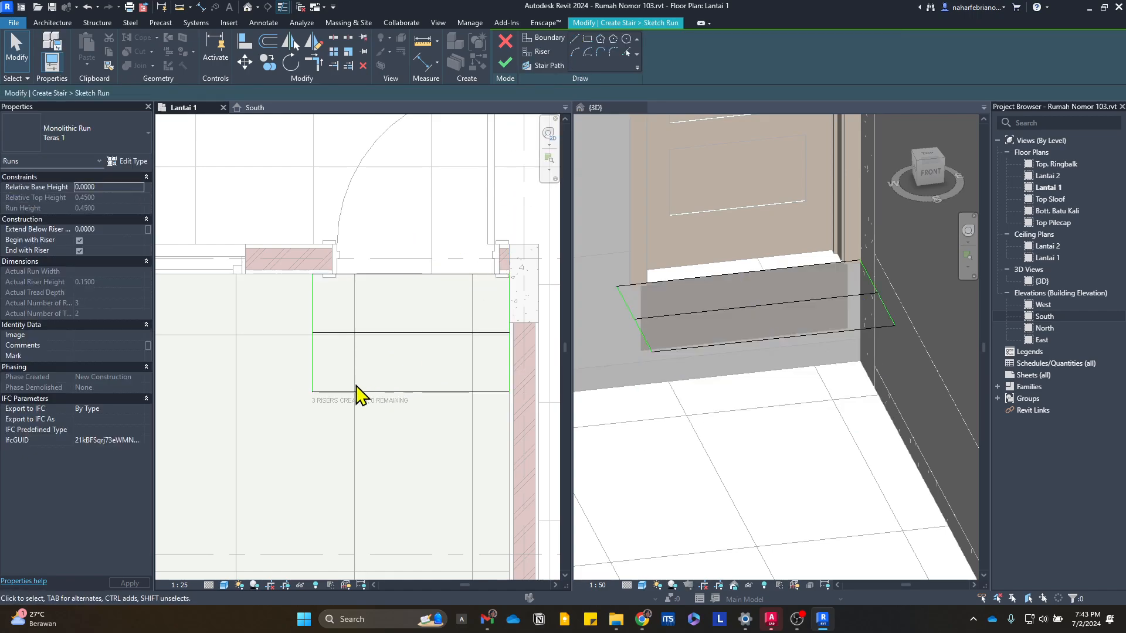
- Extend both side boundary lines of the run sketch away from the door to a length of 0.9 m
{"action": "left_click", "coordinate": [312, 384]}
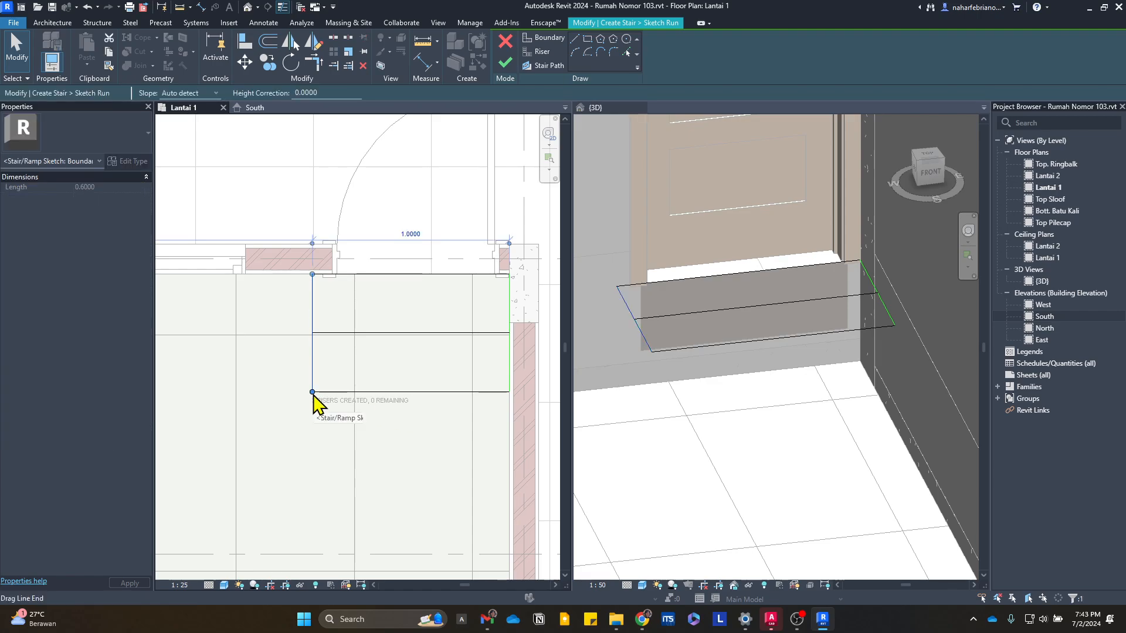
{"action": "left_click_drag", "start_coordinate": [312, 392], "coordinate": [312, 423]}
{"action": "left_click", "coordinate": [348, 358]}
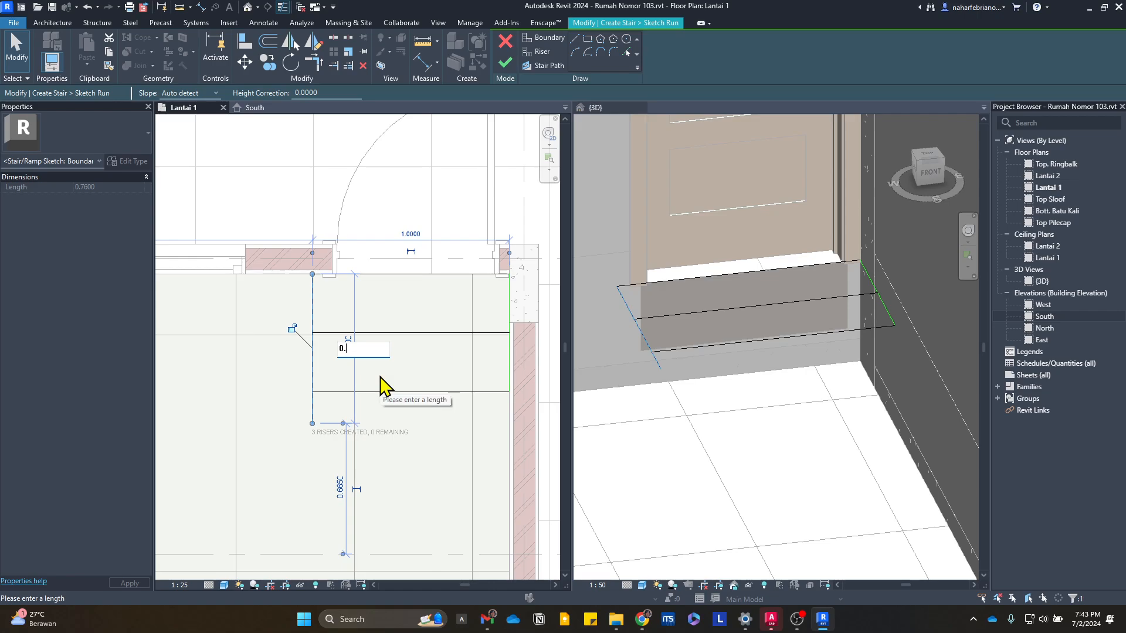
{"action": "key", "text": "Return"}
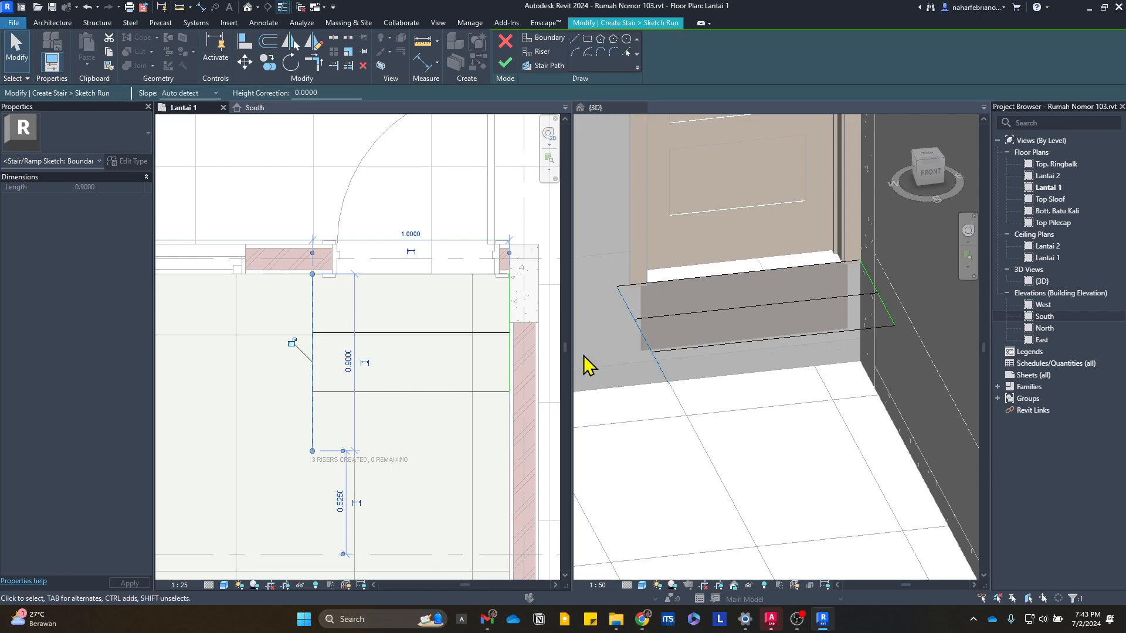
{"action": "left_click", "coordinate": [508, 405]}
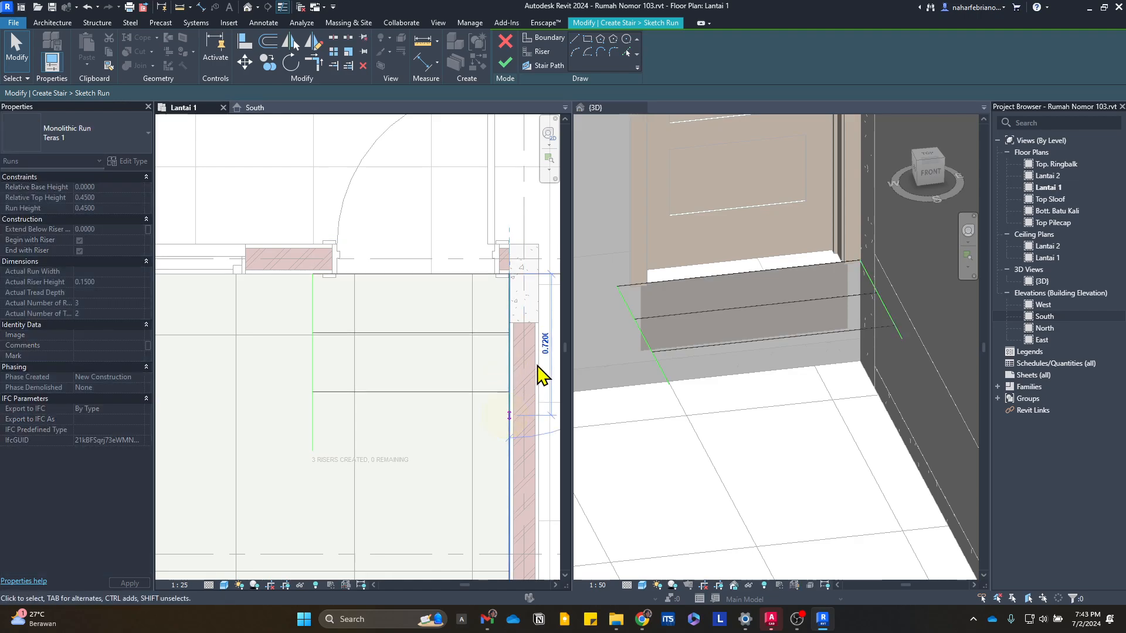
{"action": "left_click", "coordinate": [547, 346]}
{"action": "type", "text": "0.9"}
{"action": "key", "text": "Return"}
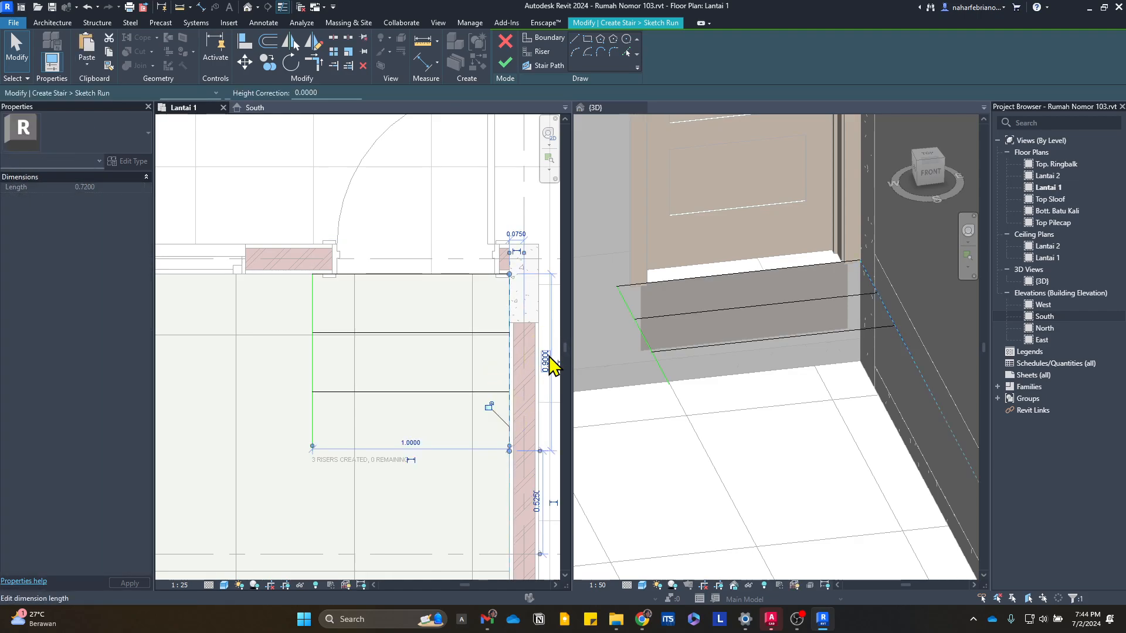
{"action": "key", "text": "Escape"}
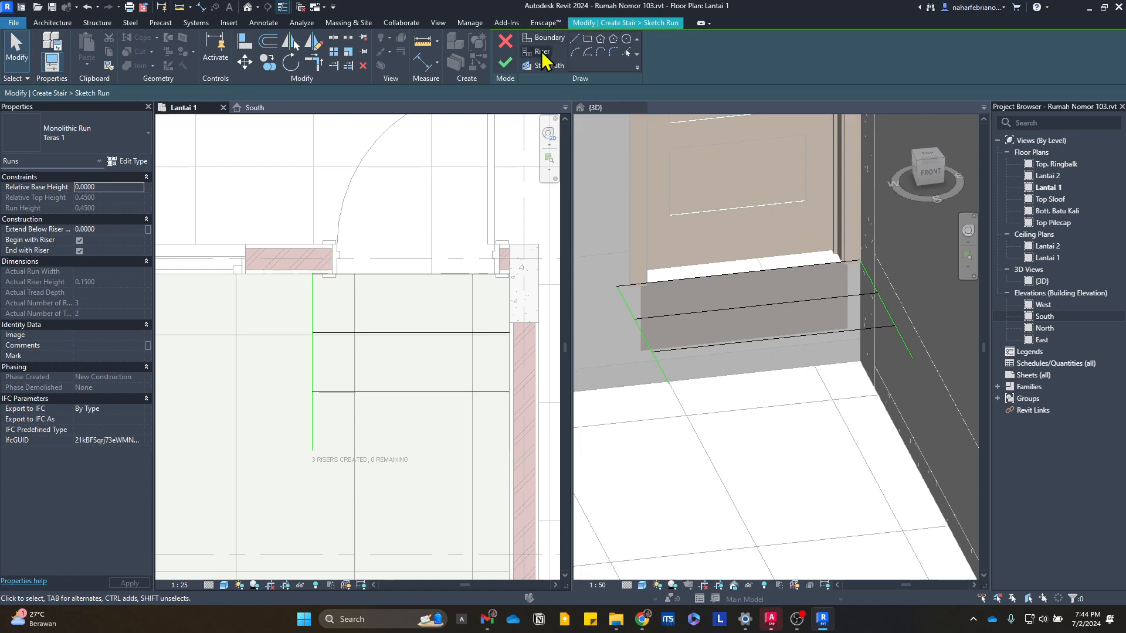
- Add a 1 m riser line joining the outer ends of the two boundaries, and finish the run sketch and the stair edit
{"action": "left_click", "coordinate": [543, 54]}
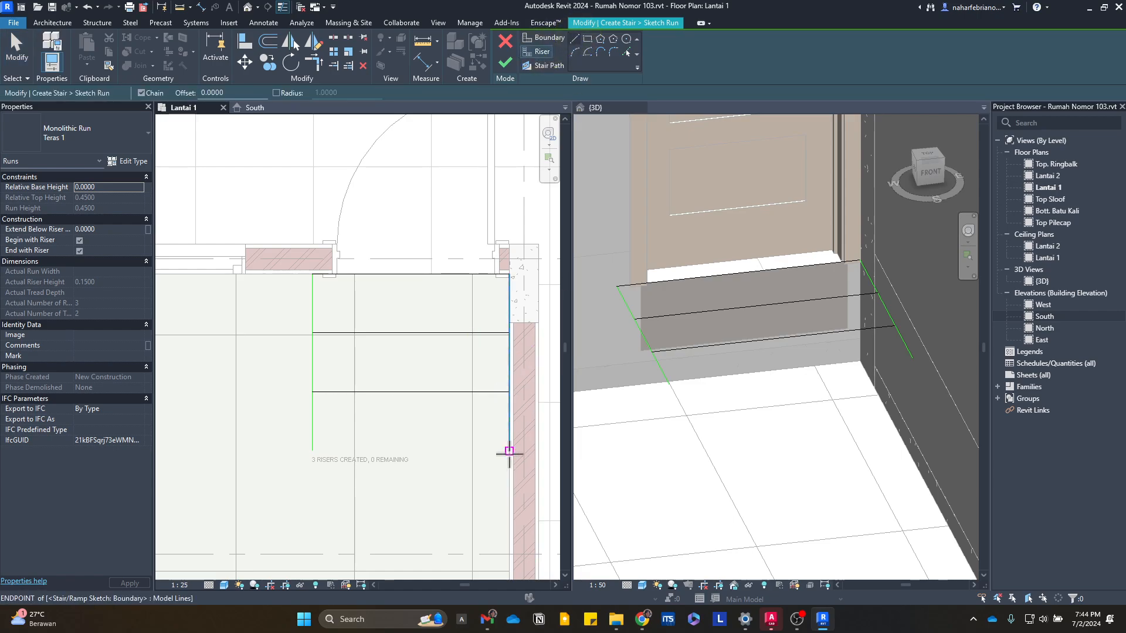
{"action": "left_click", "coordinate": [509, 451]}
{"action": "left_click", "coordinate": [312, 451]}
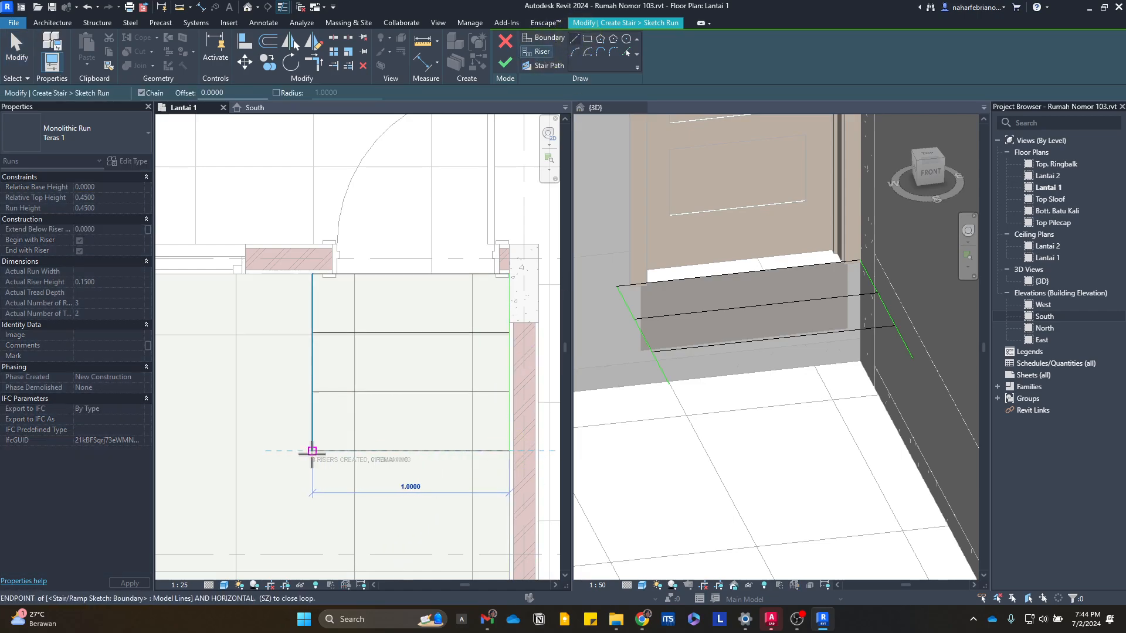
{"action": "left_click", "coordinate": [505, 65]}
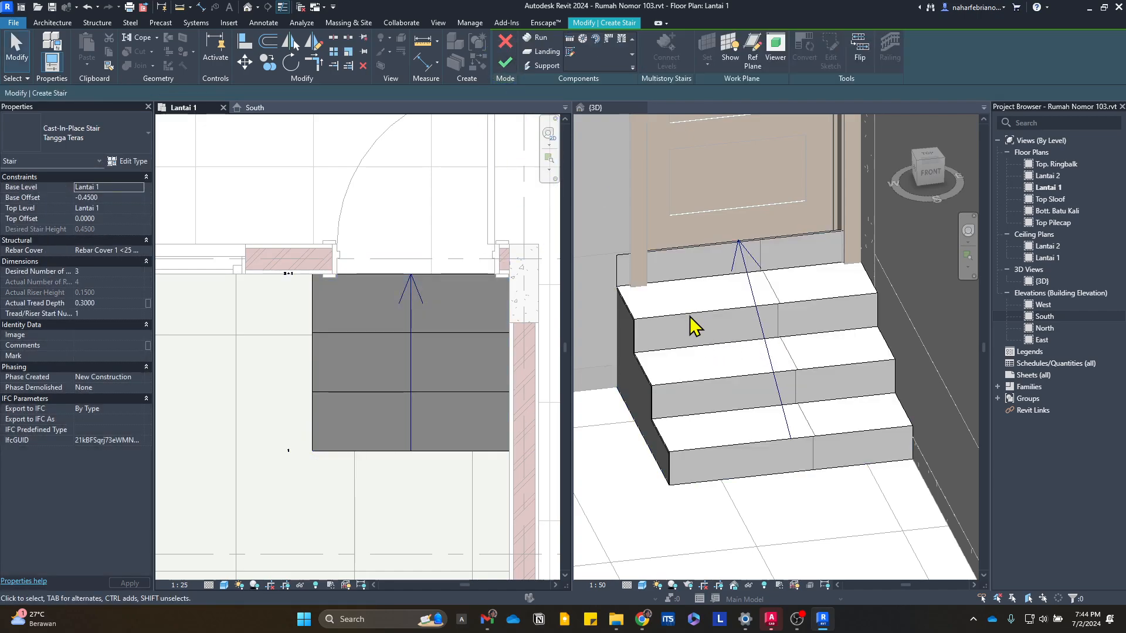
{"action": "left_click", "coordinate": [690, 324]}
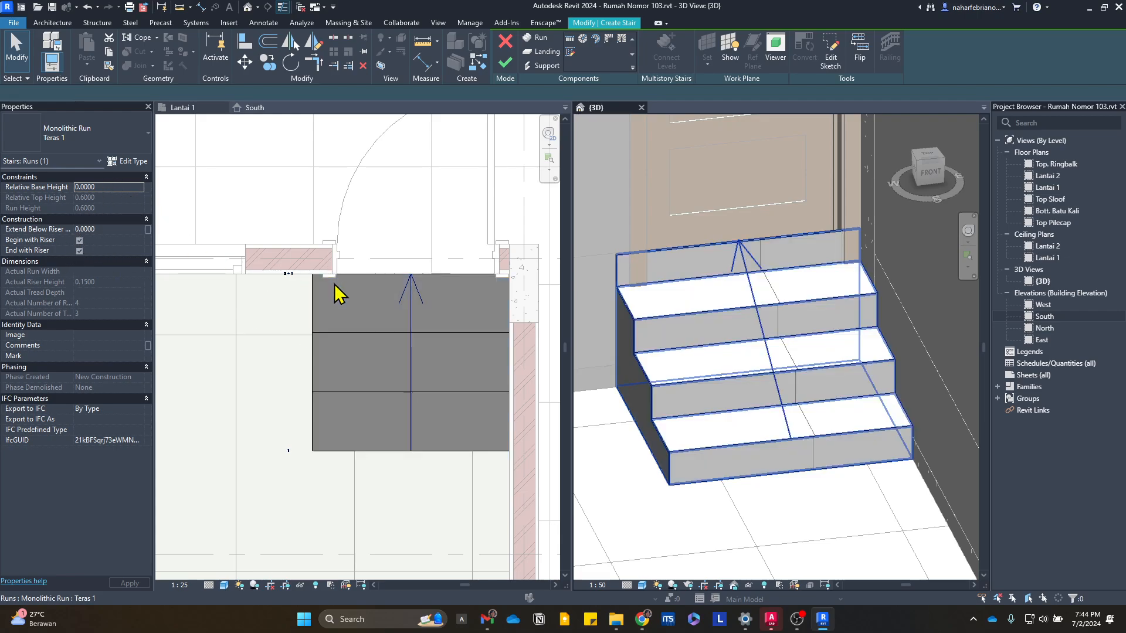
{"action": "left_click", "coordinate": [334, 305]}
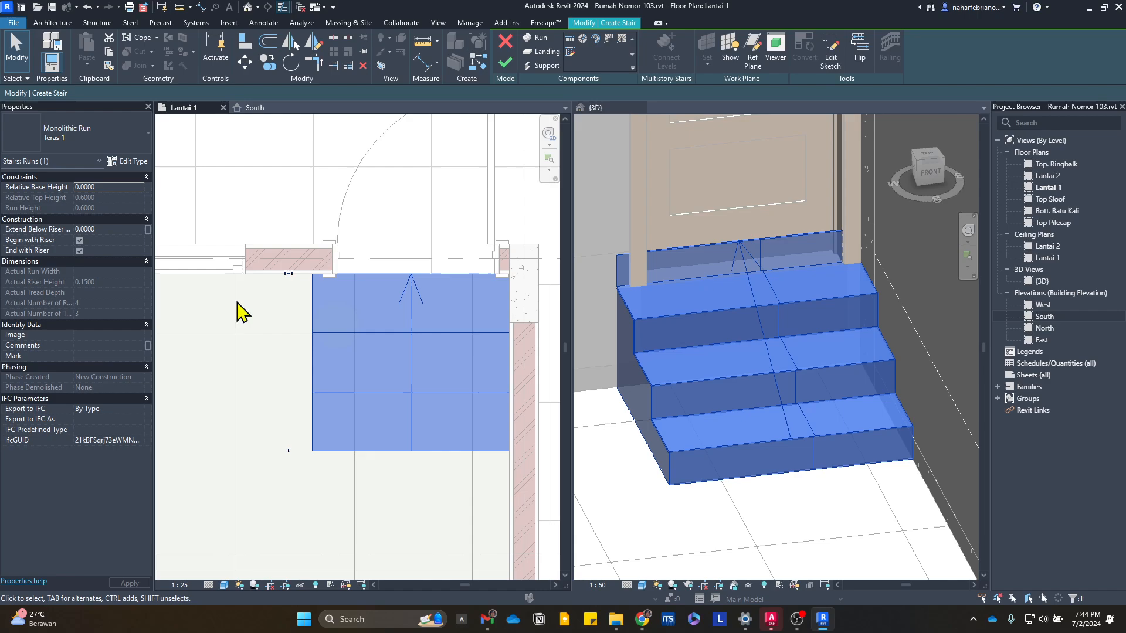
{"action": "double_click", "coordinate": [334, 346]}
{"action": "left_click", "coordinate": [505, 64]}
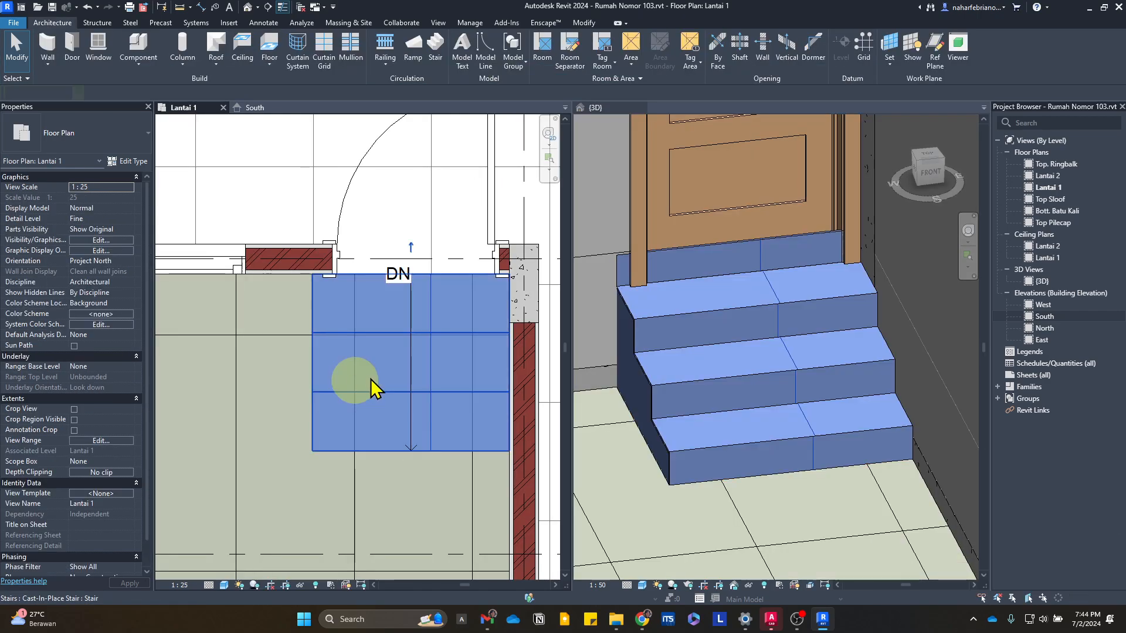
- Check the side door stair's desired number of risers and reopen the stair for editing, leaving its settings as they are
{"action": "left_click", "coordinate": [370, 378]}
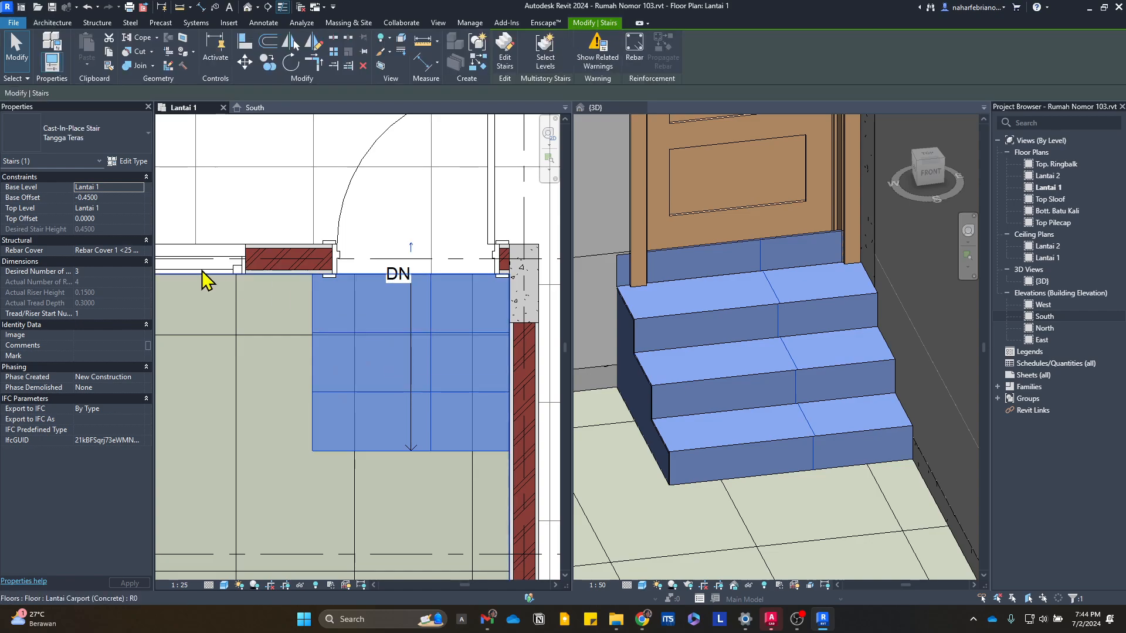
{"action": "left_click", "coordinate": [94, 271]}
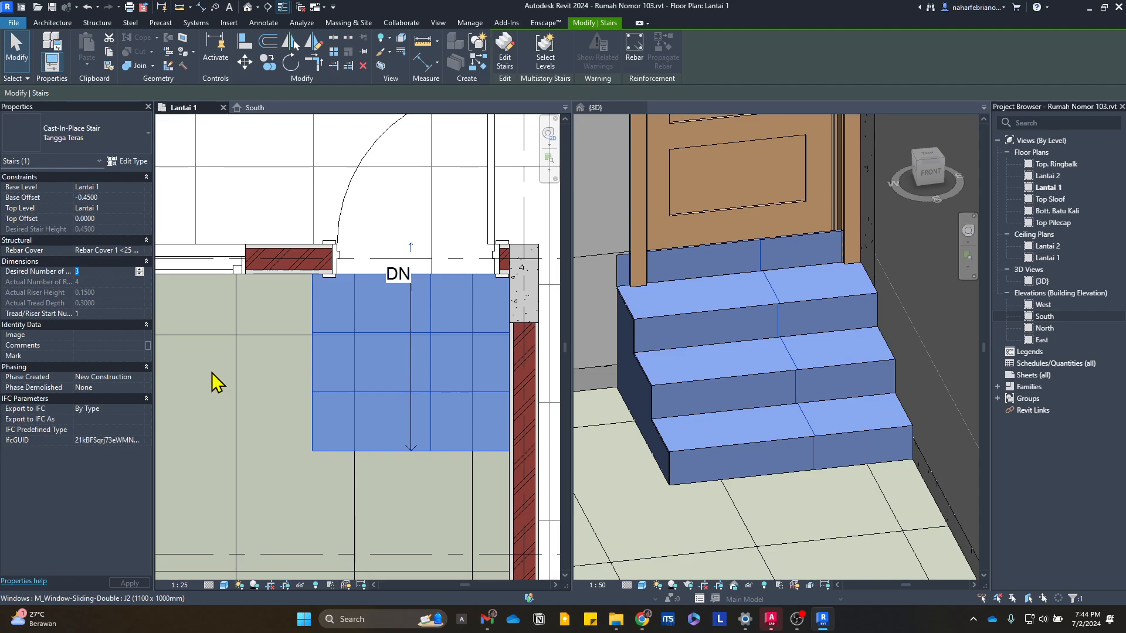
{"action": "left_click", "coordinate": [101, 273]}
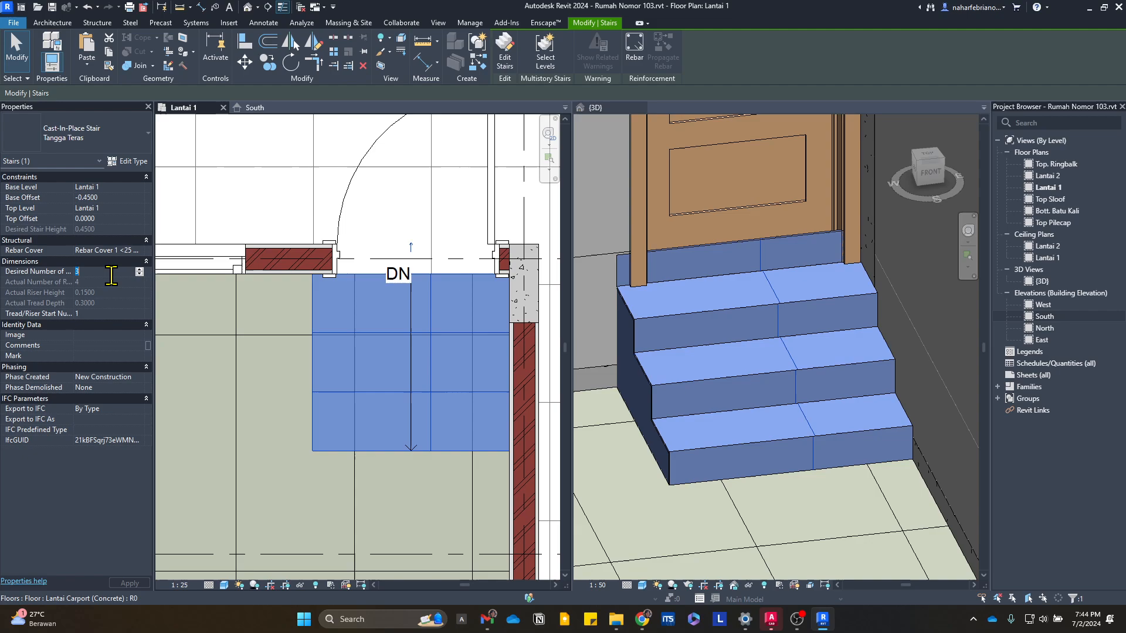
{"action": "scroll", "coordinate": [509, 315], "scroll_direction": "down", "scroll_amount": 1}
{"action": "scroll", "coordinate": [679, 353], "scroll_direction": "up", "scroll_amount": 1}
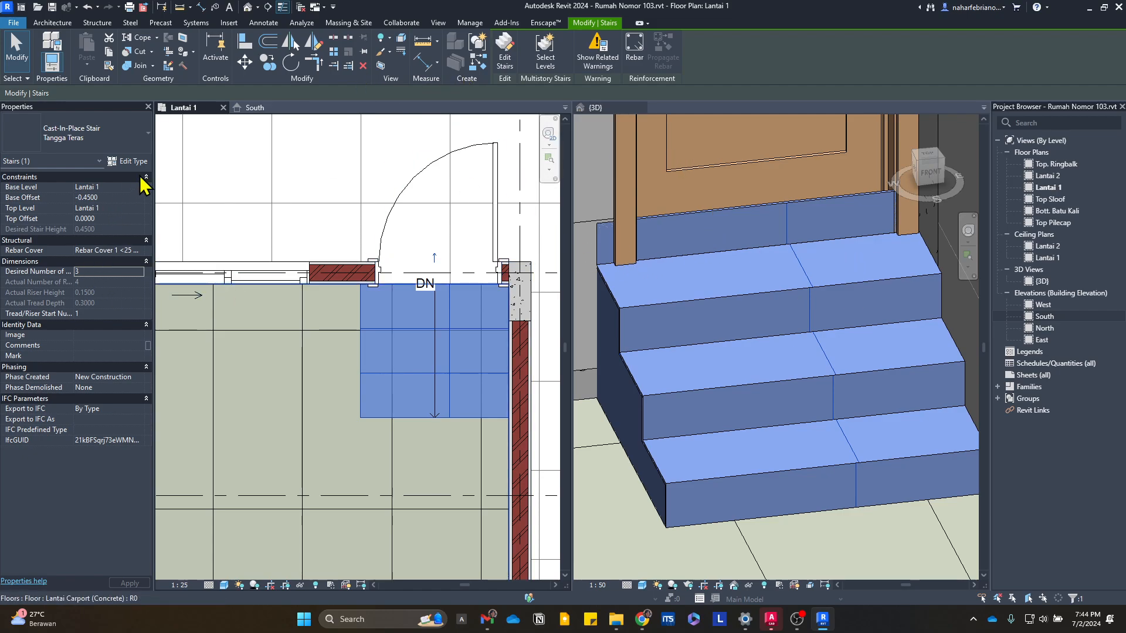
{"action": "left_click", "coordinate": [405, 334]}
{"action": "double_click", "coordinate": [405, 336]}
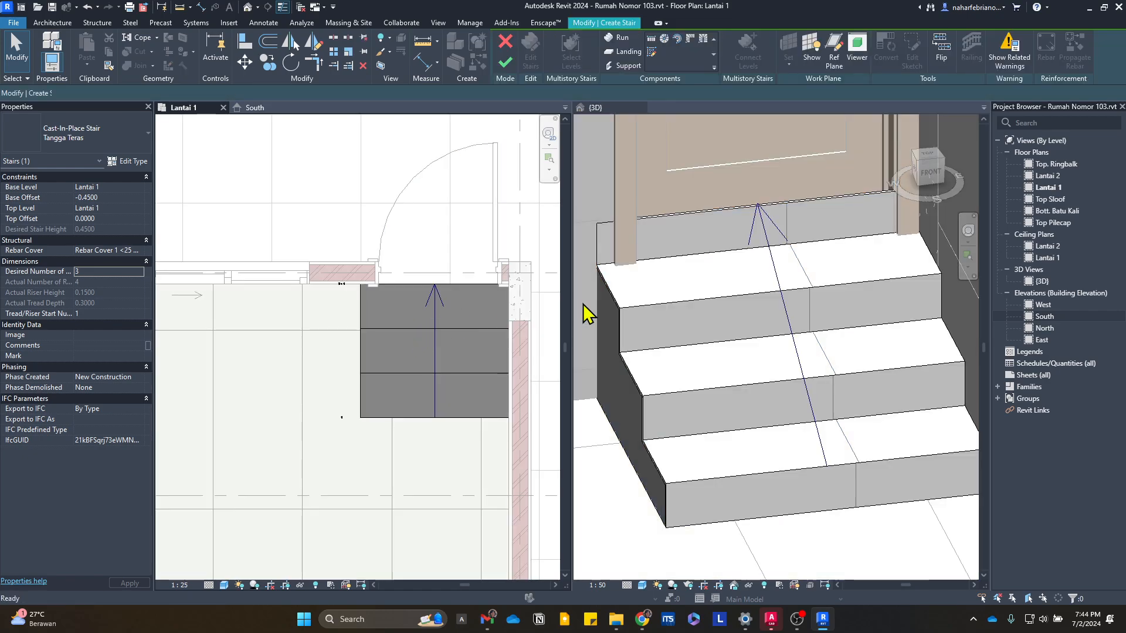
{"action": "left_click", "coordinate": [505, 63]}
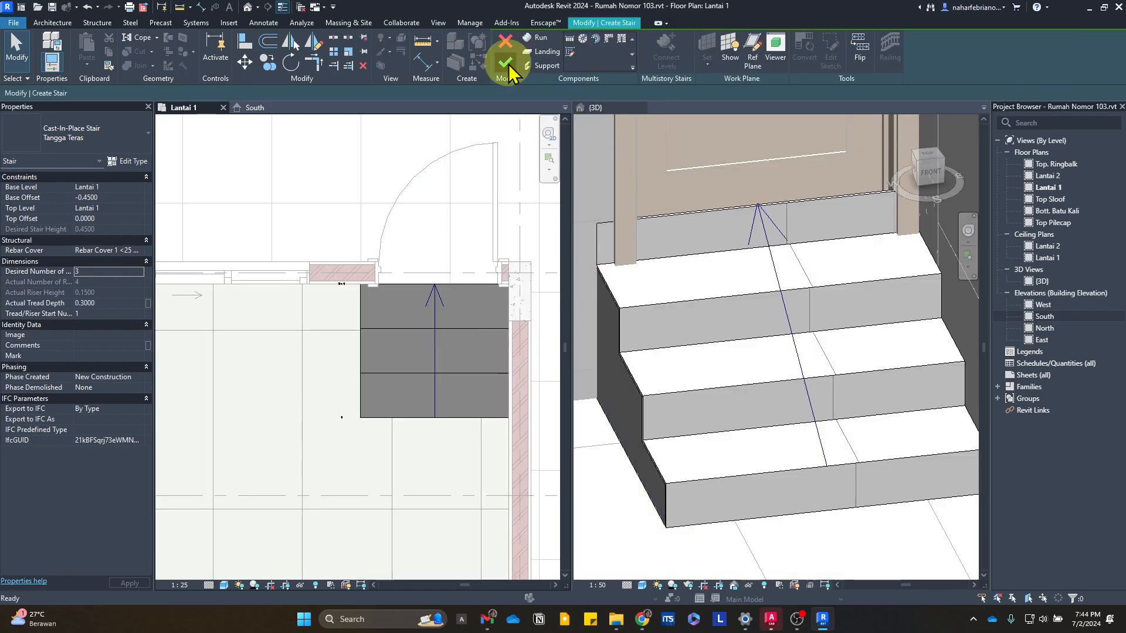
{"action": "left_click", "coordinate": [415, 337]}
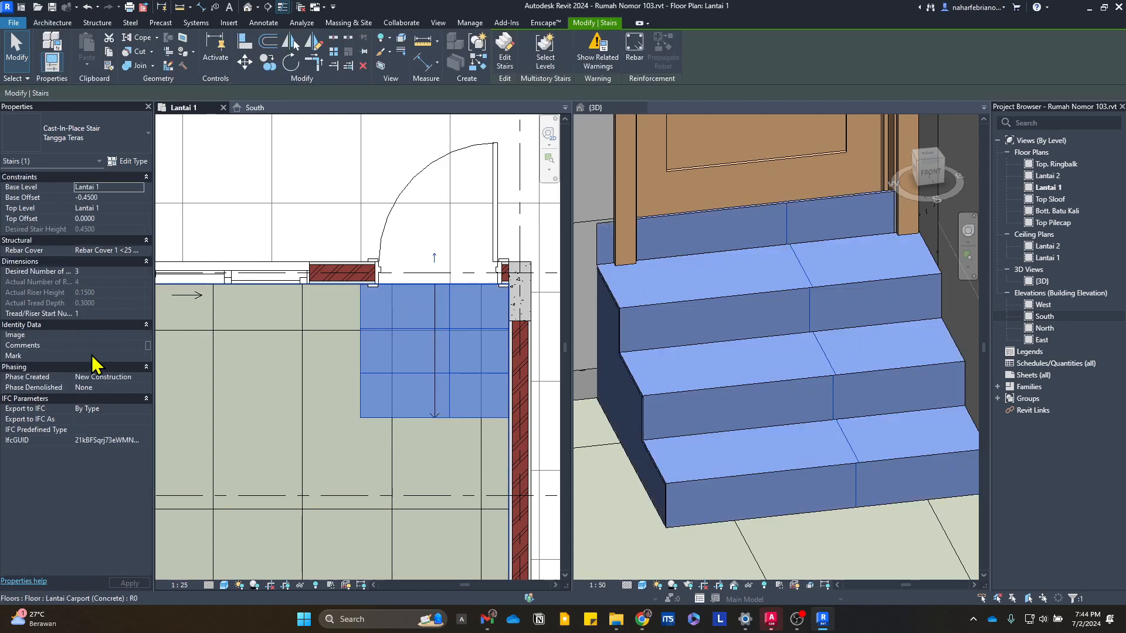
- Turn off End with Riser for the side door stair's run and finish the stair edit
{"action": "double_click", "coordinate": [403, 360]}
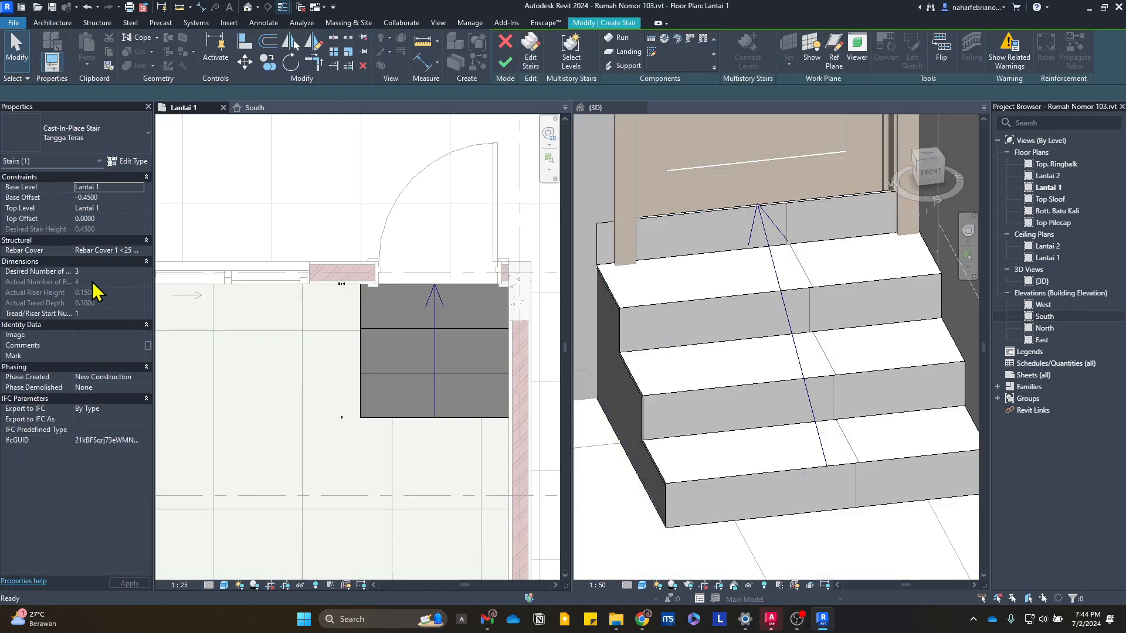
{"action": "left_click", "coordinate": [410, 343]}
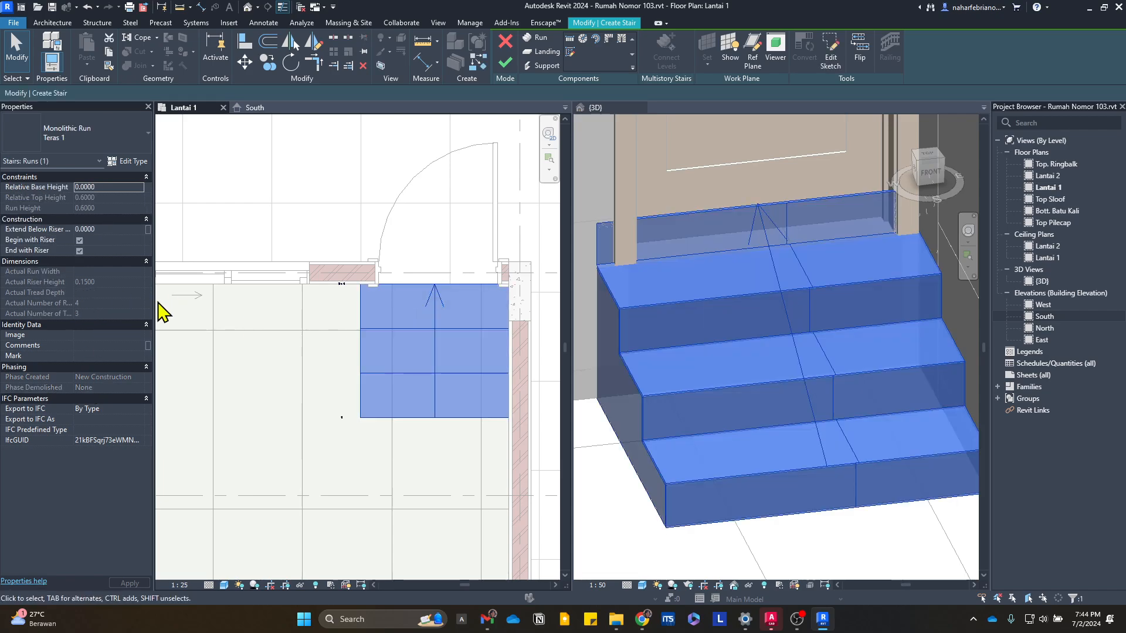
{"action": "left_click", "coordinate": [80, 251]}
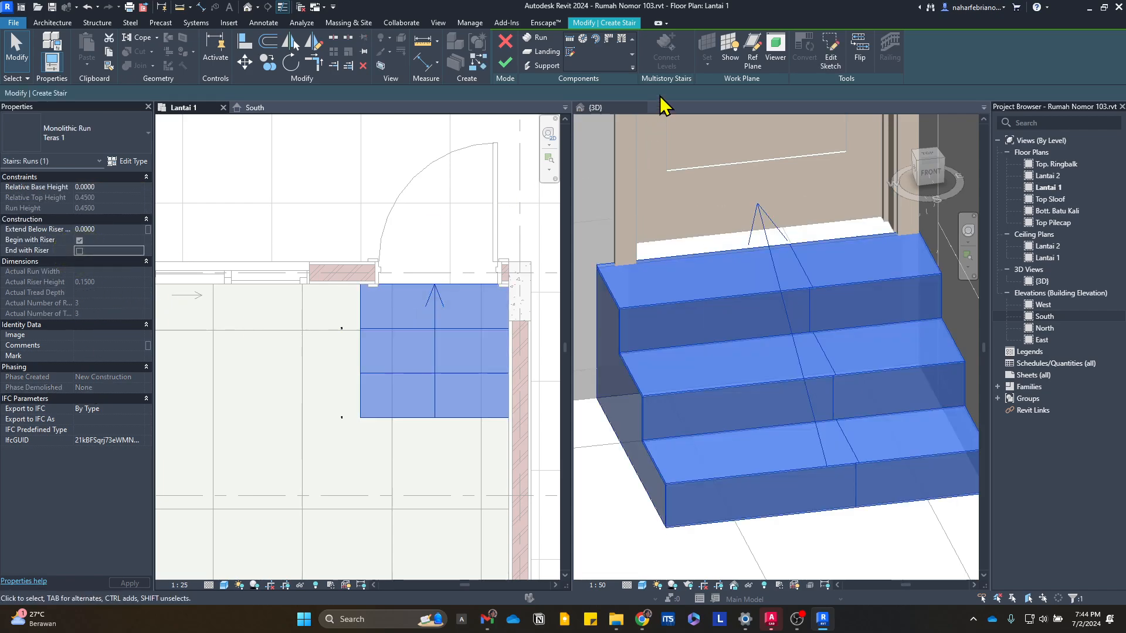
{"action": "left_click", "coordinate": [515, 68]}
- Examine the side door steps in 3D together with the carport floor and the terrace steps from the front
{"action": "scroll", "coordinate": [772, 326], "scroll_direction": "down", "scroll_amount": 3}
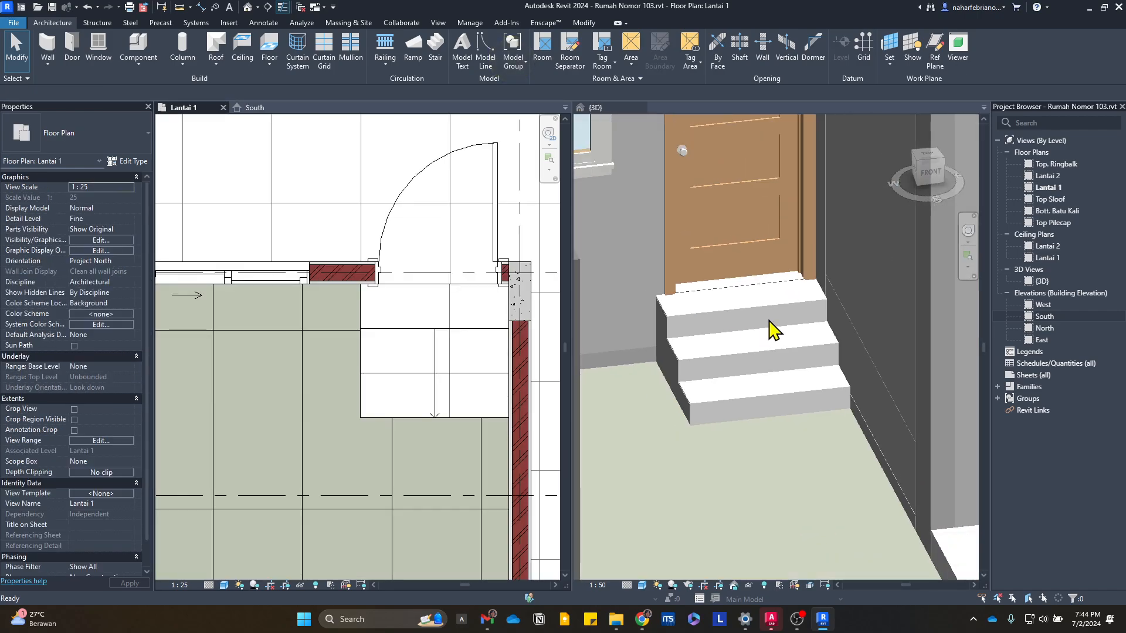
{"action": "scroll", "coordinate": [736, 302], "scroll_direction": "down", "scroll_amount": 2}
{"action": "left_click", "coordinate": [750, 423]}
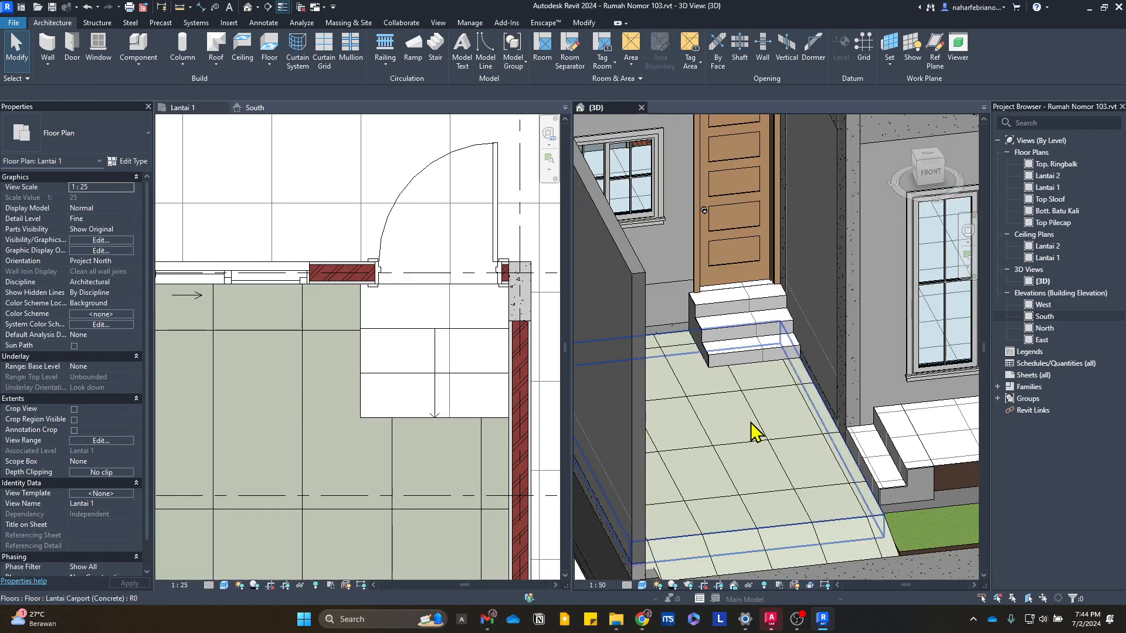
{"action": "scroll", "coordinate": [750, 423], "scroll_direction": "down", "scroll_amount": 2}
{"action": "scroll", "coordinate": [809, 404], "scroll_direction": "down", "scroll_amount": 2}
{"action": "middle_click_drag", "start_coordinate": [918, 355], "coordinate": [650, 396], "text": "shift"}
{"action": "mouse_move", "coordinate": [798, 386]}
{"action": "middle_mouse_down", "text": "shift"}
{"action": "mouse_move", "coordinate": [854, 410]}
{"action": "mouse_move", "coordinate": [746, 354]}
{"action": "mouse_move", "coordinate": [781, 364]}
{"action": "mouse_move", "coordinate": [795, 315]}
{"action": "mouse_move", "coordinate": [704, 326]}
{"action": "mouse_move", "coordinate": [754, 490]}
{"action": "middle_mouse_up", "text": "shift"}
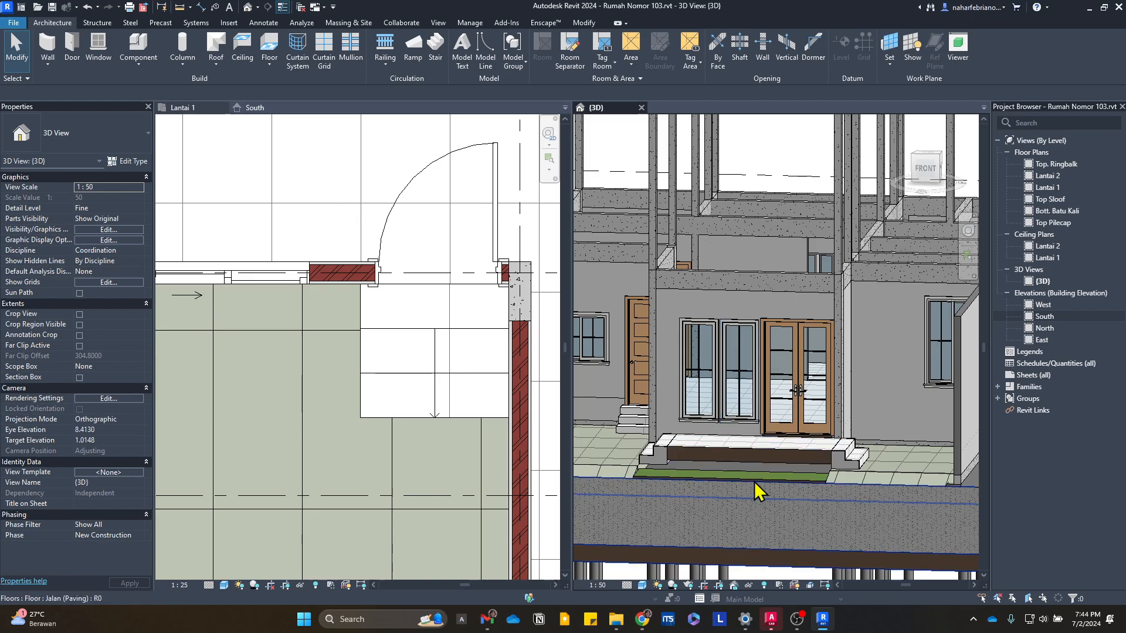
- Switch to AutoCAD and examine the floor and step lines between the side door and the terrace in the front elevation
{"action": "left_click", "coordinate": [771, 618]}
{"action": "scroll", "coordinate": [578, 352], "scroll_direction": "down", "scroll_amount": 5}
{"action": "middle_click_drag", "start_coordinate": [938, 340], "coordinate": [410, 336]}
{"action": "middle_click_drag", "start_coordinate": [791, 337], "coordinate": [48, 318]}
{"action": "middle_click_drag", "start_coordinate": [850, 319], "coordinate": [372, 334]}
{"action": "middle_click_drag", "start_coordinate": [910, 361], "coordinate": [515, 364]}
{"action": "scroll", "coordinate": [512, 345], "scroll_direction": "up", "scroll_amount": 4}
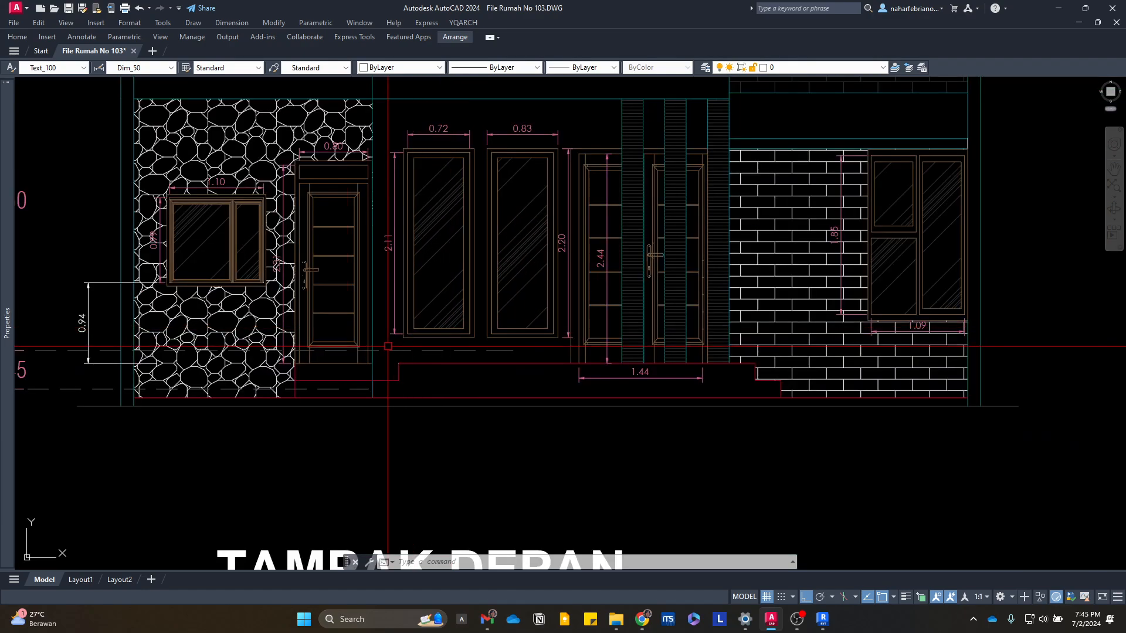
{"action": "scroll", "coordinate": [354, 364], "scroll_direction": "up", "scroll_amount": 5}
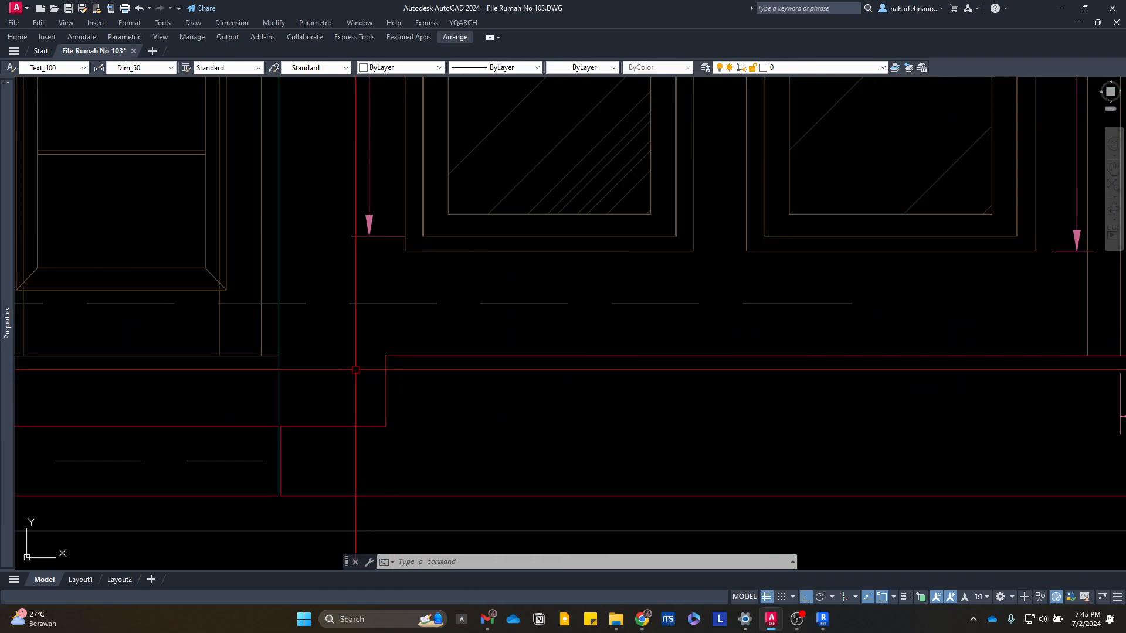
- Examine the step lines below the side door and the terrace outline across the whole TAMPAK DEPAN elevation
{"action": "middle_click_drag", "start_coordinate": [354, 364], "coordinate": [487, 378]}
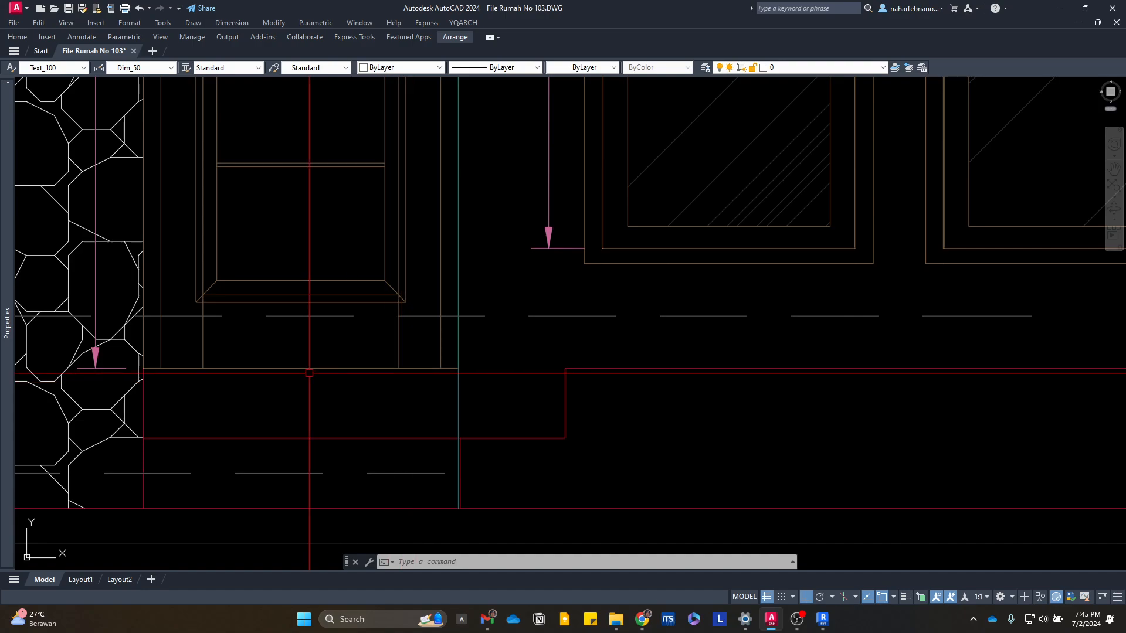
{"action": "middle_click_drag", "start_coordinate": [343, 377], "coordinate": [505, 397]}
{"action": "scroll", "coordinate": [545, 405], "scroll_direction": "down", "scroll_amount": 4}
{"action": "middle_click_drag", "start_coordinate": [665, 420], "coordinate": [557, 412]}
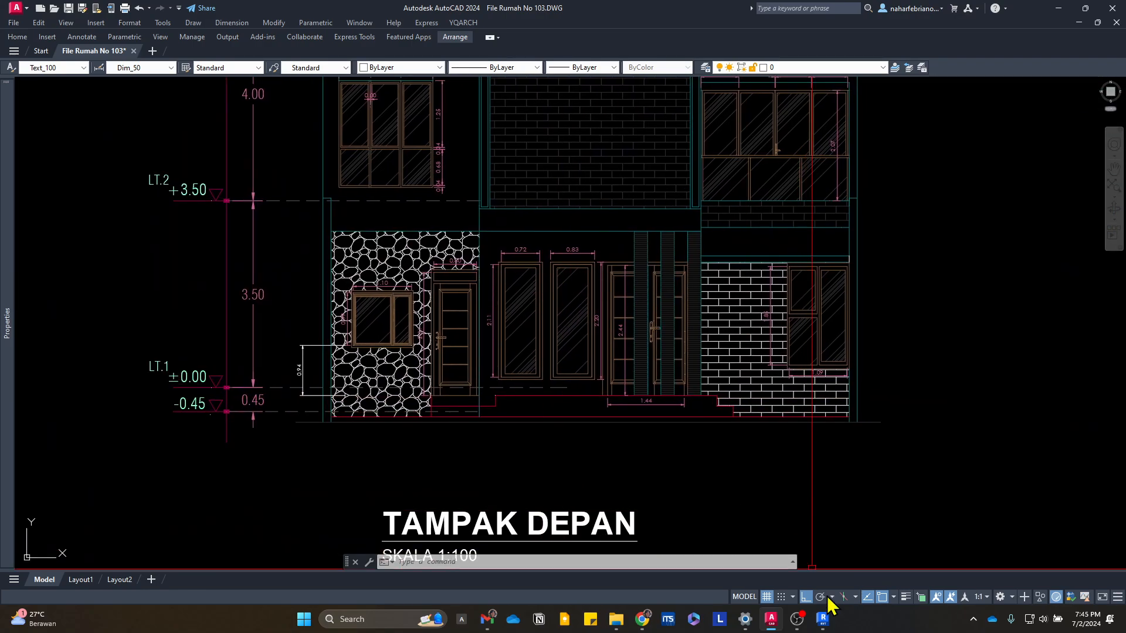
- Switch back to Revit and examine the side door steps, carport floor and terrace in the Lantai 1 plan and from several 3D angles
{"action": "left_click", "coordinate": [821, 619]}
{"action": "scroll", "coordinate": [610, 346], "scroll_direction": "down", "scroll_amount": 2}
{"action": "scroll", "coordinate": [416, 314], "scroll_direction": "down", "scroll_amount": 4}
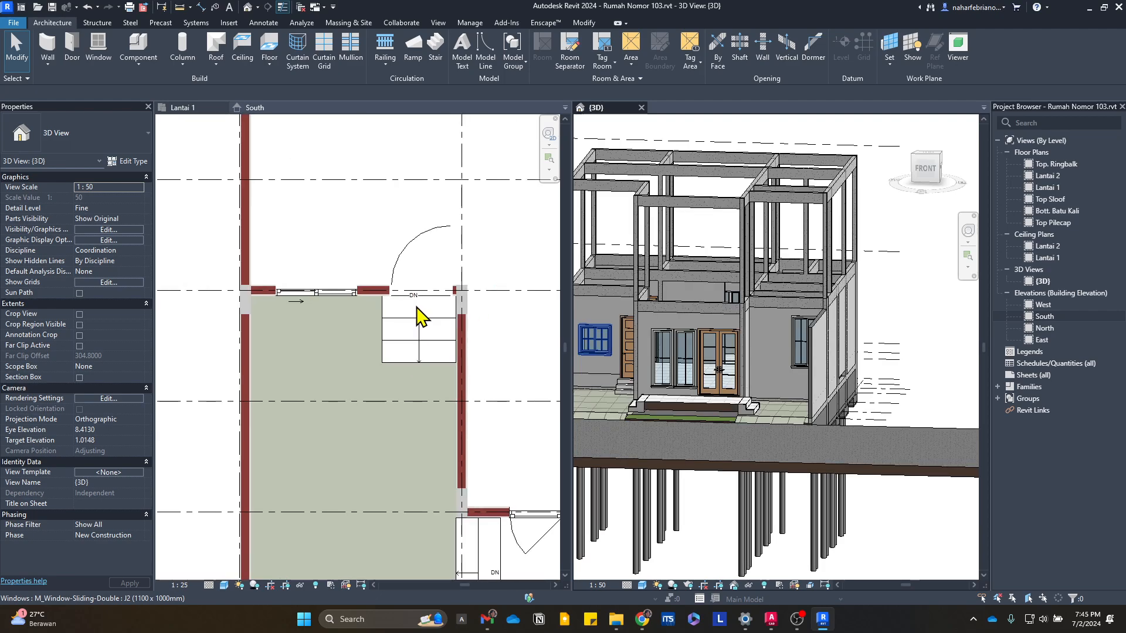
{"action": "scroll", "coordinate": [447, 287], "scroll_direction": "up", "scroll_amount": 2}
{"action": "scroll", "coordinate": [776, 403], "scroll_direction": "up", "scroll_amount": 2}
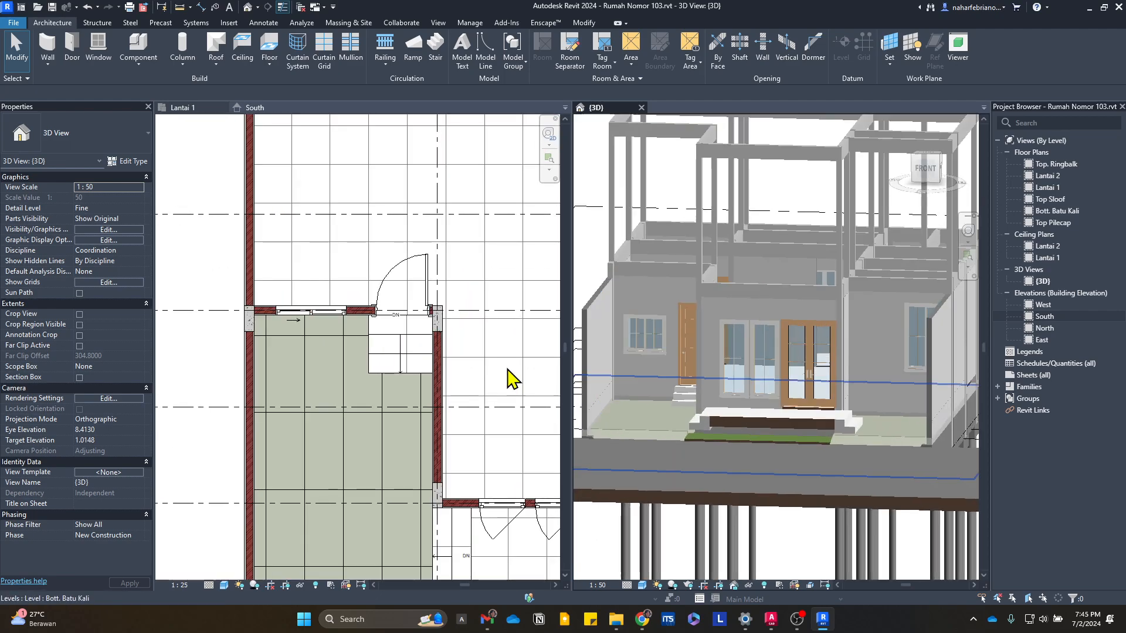
{"action": "scroll", "coordinate": [476, 461], "scroll_direction": "down", "scroll_amount": 1}
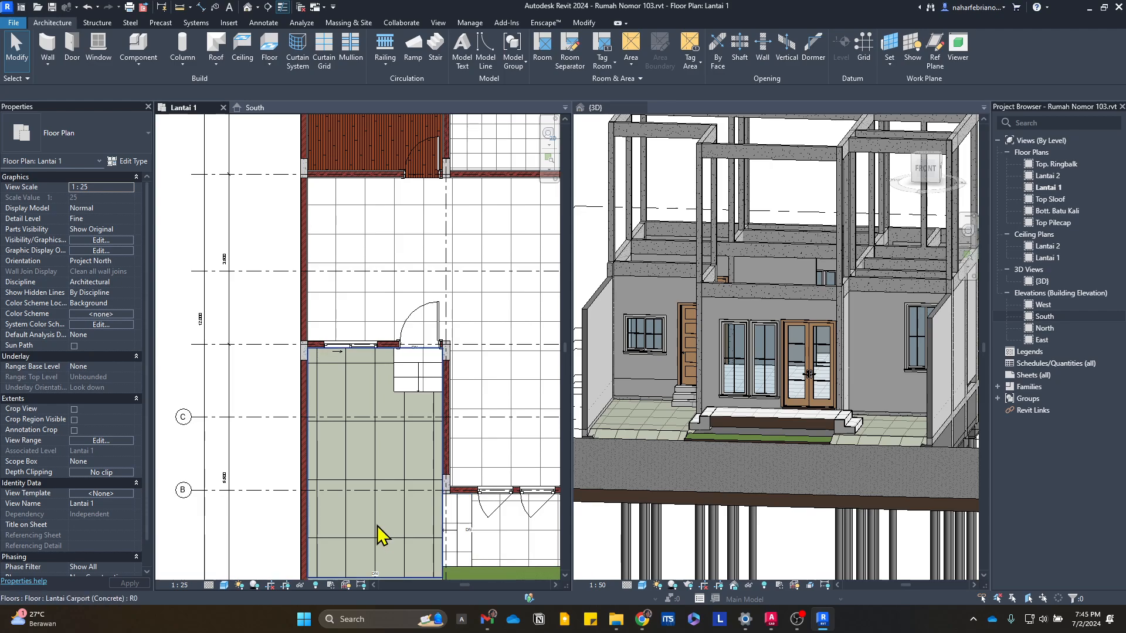
{"action": "scroll", "coordinate": [689, 397], "scroll_direction": "up", "scroll_amount": 2}
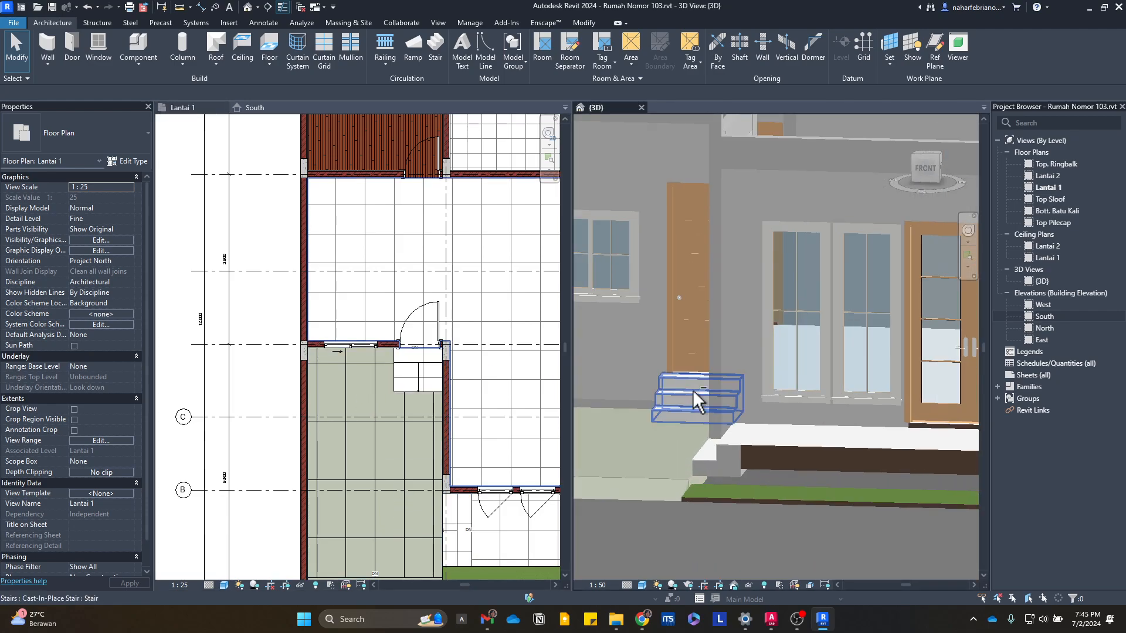
{"action": "scroll", "coordinate": [692, 389], "scroll_direction": "down", "scroll_amount": 1}
{"action": "scroll", "coordinate": [731, 407], "scroll_direction": "down", "scroll_amount": 2}
{"action": "mouse_move", "coordinate": [799, 359]}
{"action": "middle_mouse_down", "text": "shift"}
{"action": "mouse_move", "coordinate": [847, 347]}
{"action": "mouse_move", "coordinate": [809, 345]}
{"action": "mouse_move", "coordinate": [822, 329]}
{"action": "mouse_move", "coordinate": [820, 363]}
{"action": "middle_mouse_up", "text": "shift"}
{"action": "middle_click_drag", "start_coordinate": [819, 364], "coordinate": [744, 432]}
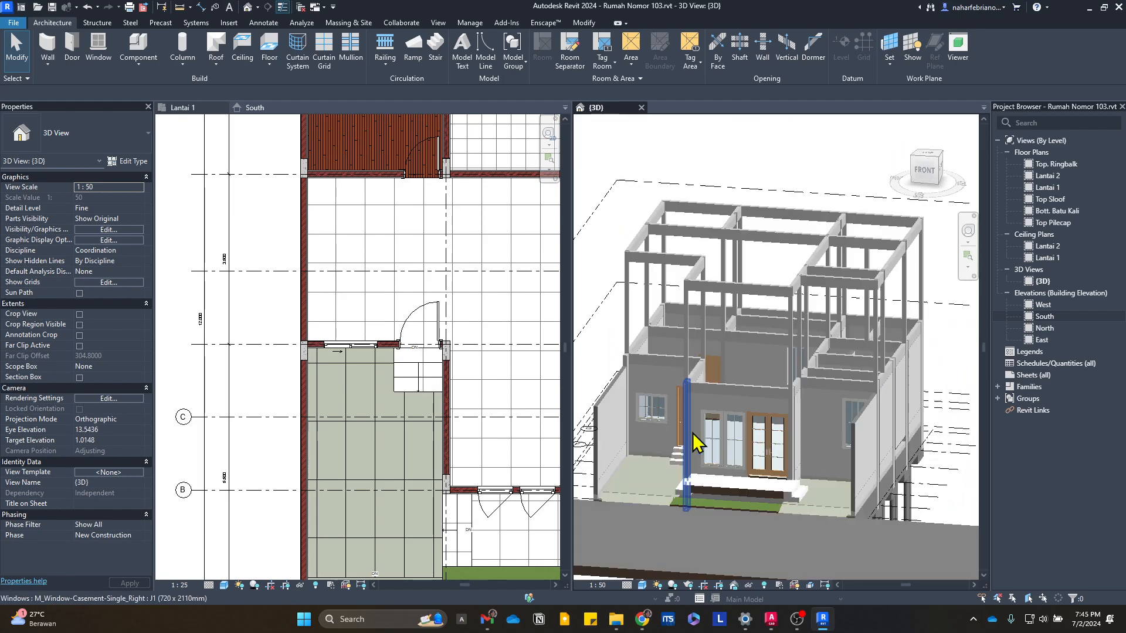
{"action": "scroll", "coordinate": [696, 442], "scroll_direction": "up", "scroll_amount": 1}
{"action": "scroll", "coordinate": [754, 522], "scroll_direction": "up", "scroll_amount": 4}
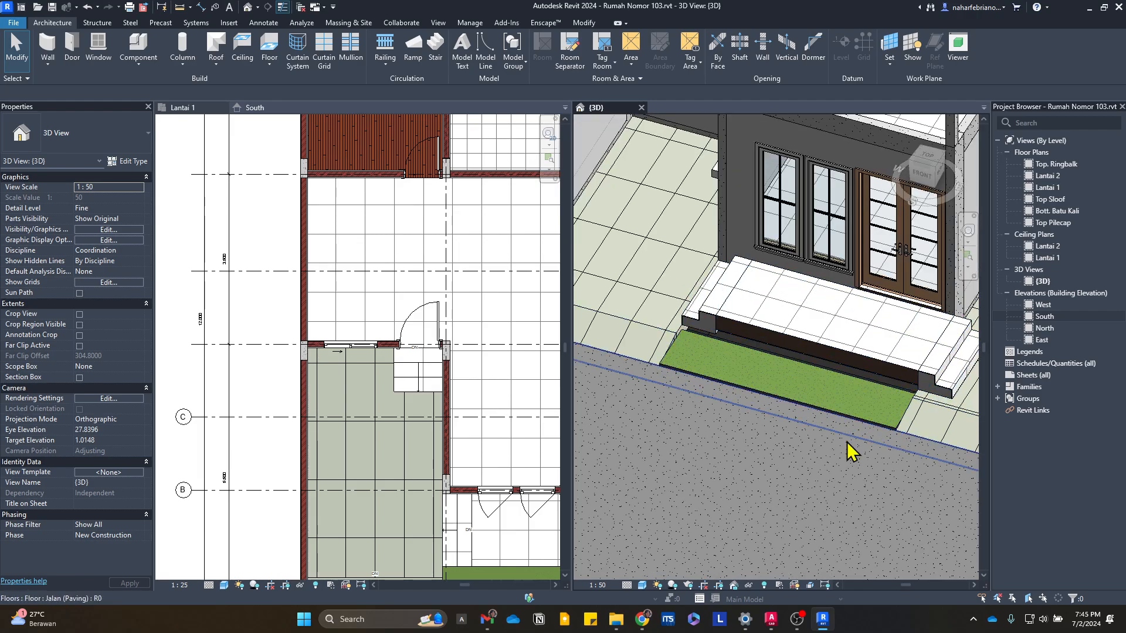
- Examine the grass strip in front of the terrace between grids 2 and 3 in the Lantai 1 plan
{"action": "scroll", "coordinate": [363, 373], "scroll_direction": "down", "scroll_amount": 4}
{"action": "scroll", "coordinate": [461, 446], "scroll_direction": "up", "scroll_amount": 5}
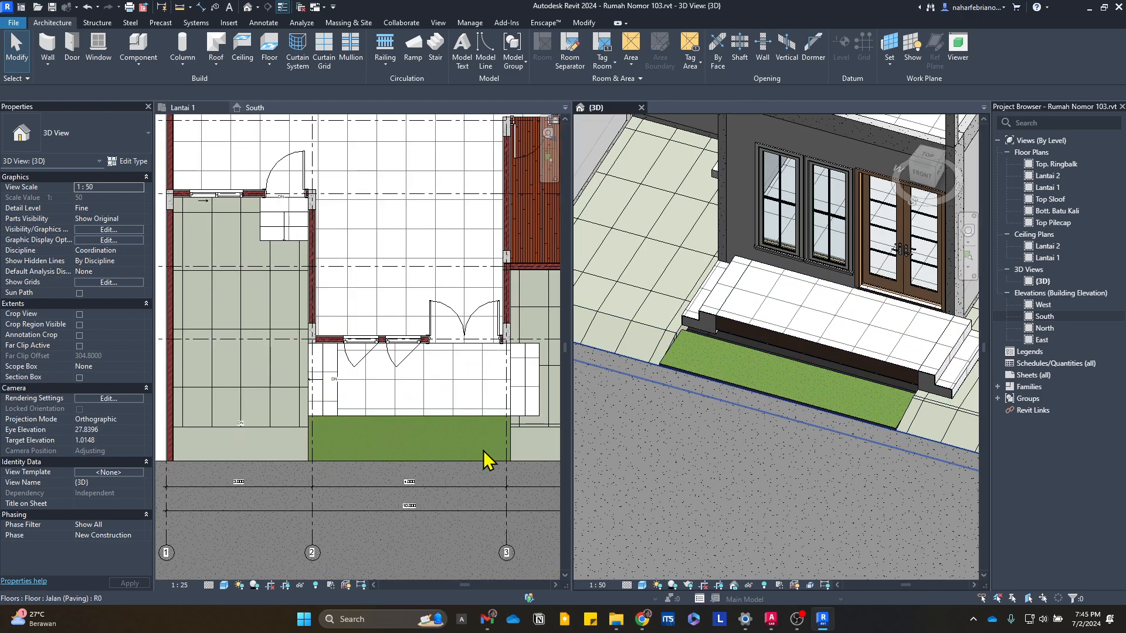
{"action": "left_click", "coordinate": [450, 442]}
{"action": "scroll", "coordinate": [344, 422], "scroll_direction": "down", "scroll_amount": 2}
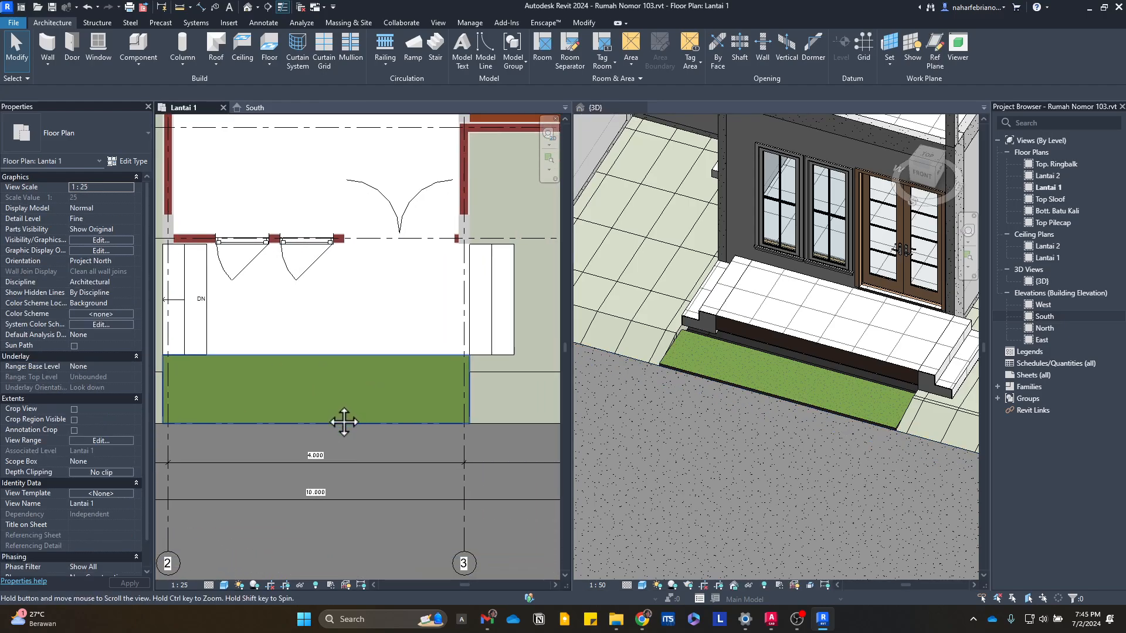
{"action": "scroll", "coordinate": [370, 415], "scroll_direction": "up", "scroll_amount": 2}
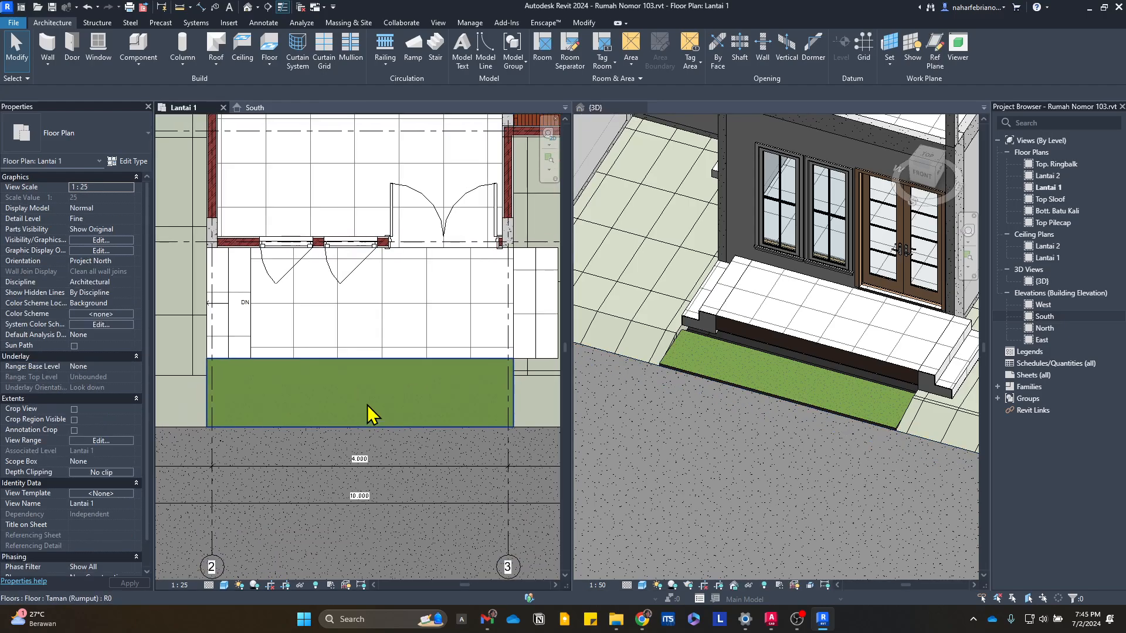
- Draw a Basic Wall of type Pas. Trasraam, 4.75 m long, along the terrace's front edge between the outer ends of both side stairs
{"action": "left_click", "coordinate": [49, 44]}
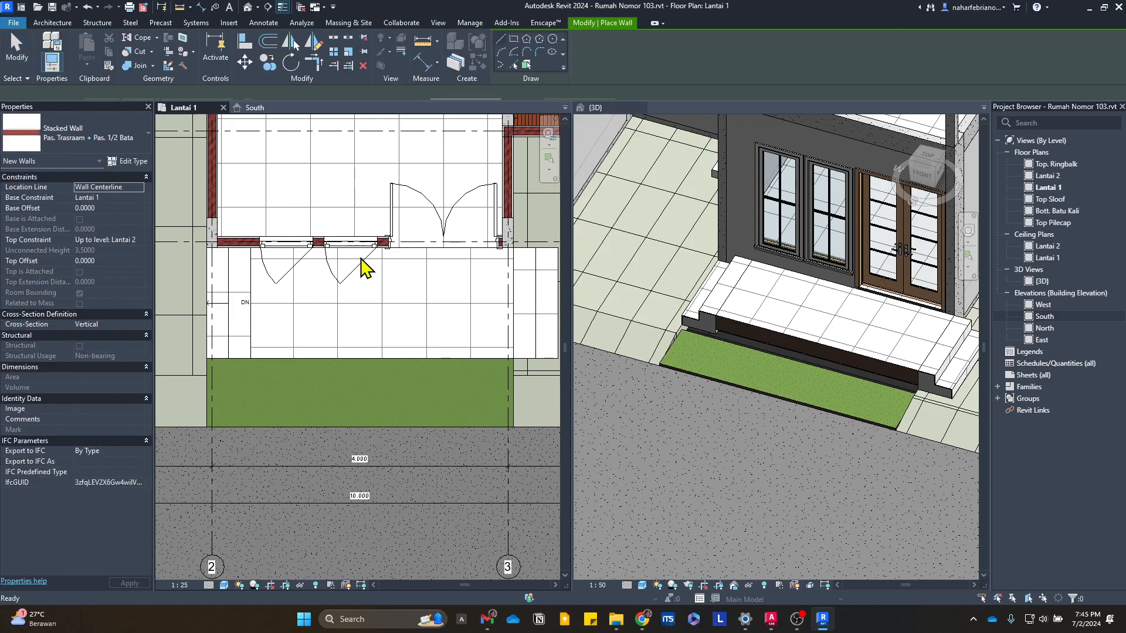
{"action": "left_click", "coordinate": [123, 147]}
{"action": "left_click", "coordinate": [88, 176]}
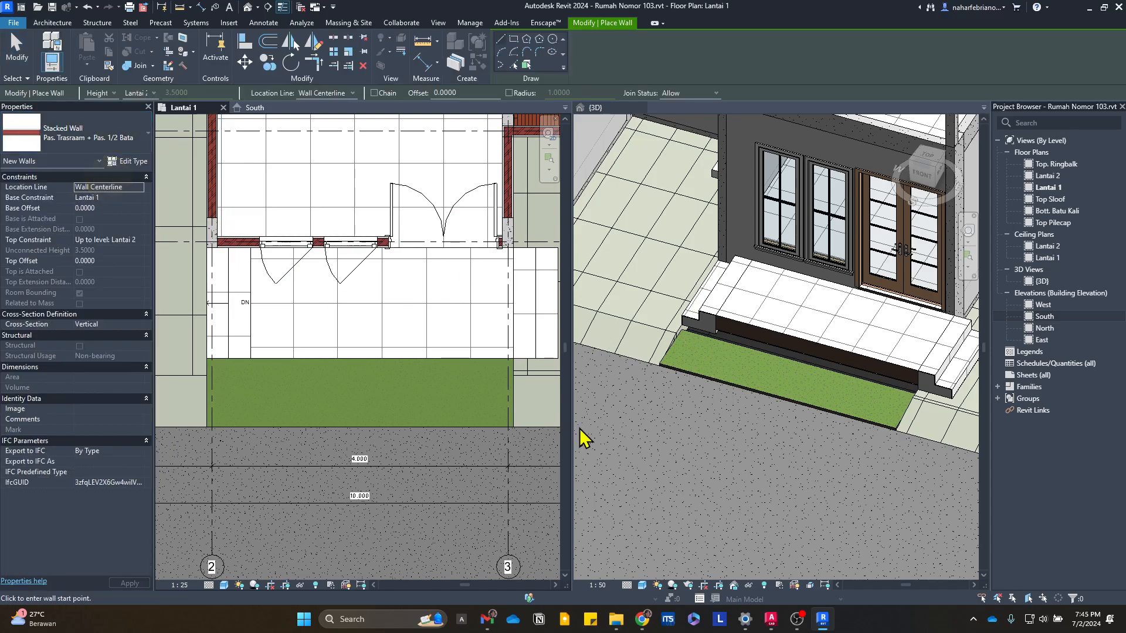
{"action": "scroll", "coordinate": [226, 364], "scroll_direction": "up", "scroll_amount": 4}
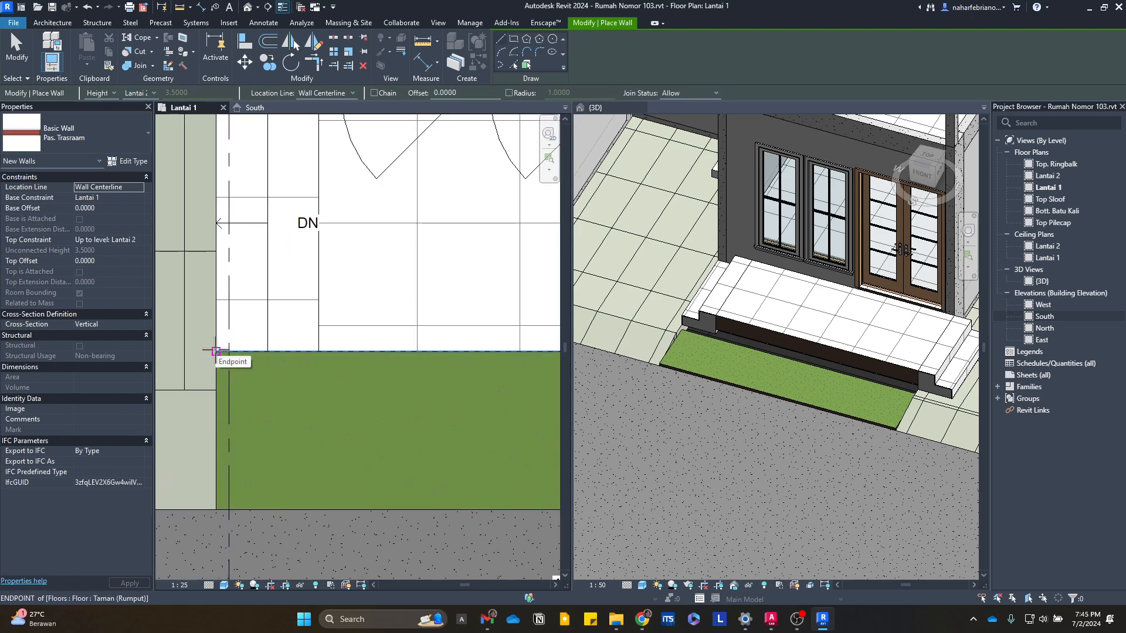
{"action": "left_click", "coordinate": [216, 350]}
{"action": "scroll", "coordinate": [410, 451], "scroll_direction": "down", "scroll_amount": 3}
{"action": "middle_click_drag", "start_coordinate": [457, 443], "coordinate": [176, 395]}
{"action": "scroll", "coordinate": [373, 326], "scroll_direction": "up", "scroll_amount": 1}
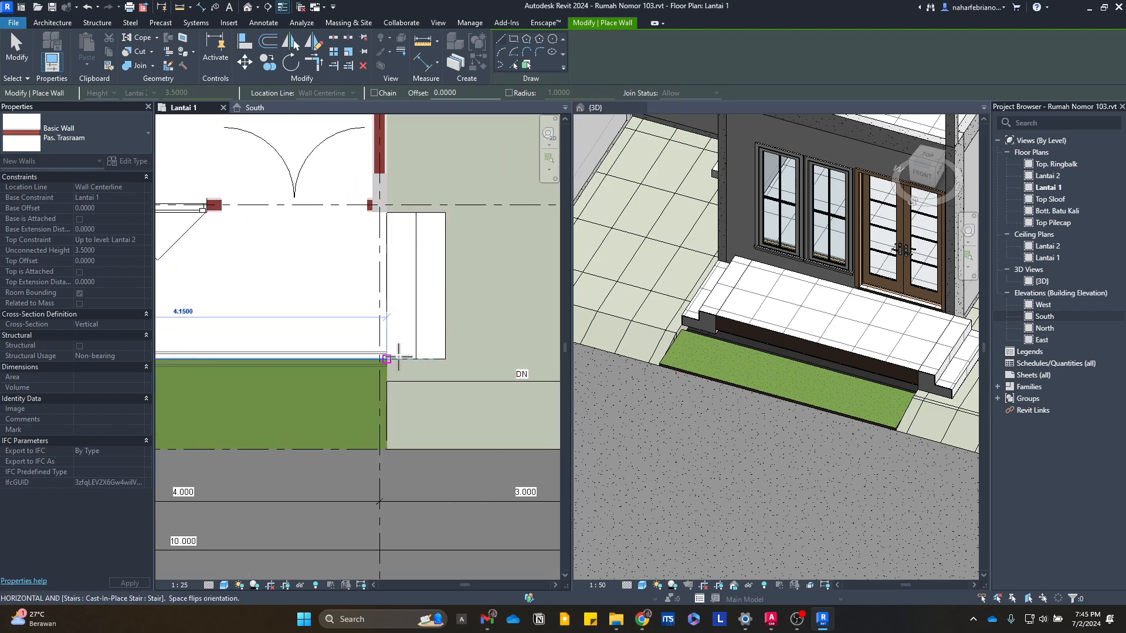
{"action": "scroll", "coordinate": [397, 358], "scroll_direction": "up", "scroll_amount": 1}
{"action": "left_click", "coordinate": [457, 360]}
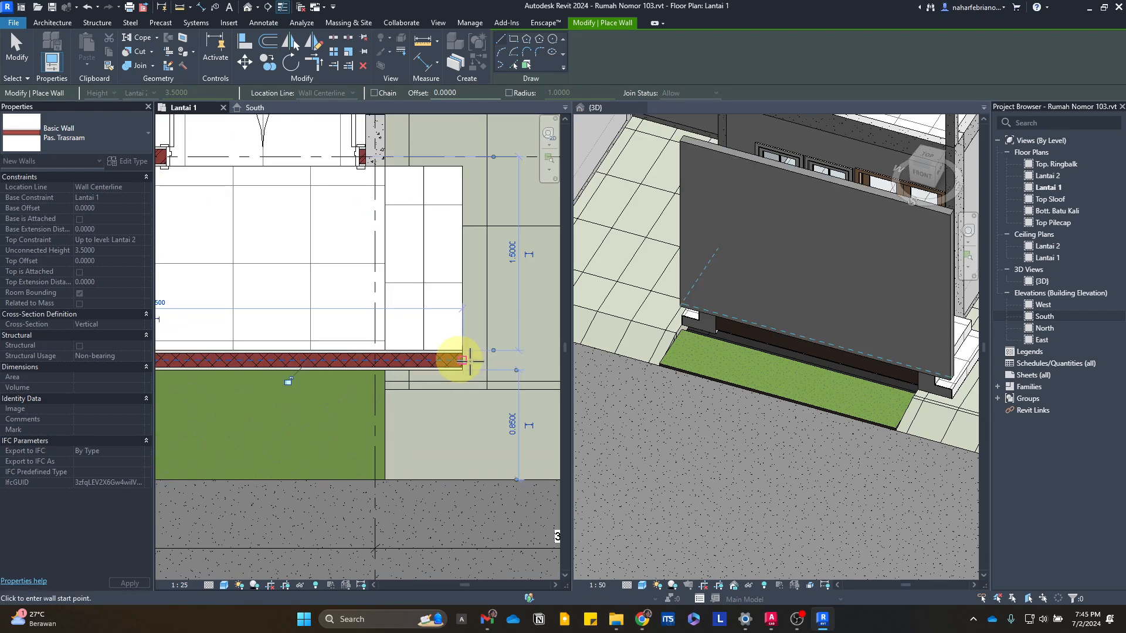
{"action": "key", "text": "Escape"}
{"action": "key", "text": "Escape"}
- Move the new wall forward onto the garden strip and align its inner face with the front edge of the terrace stairs
{"action": "left_click", "coordinate": [439, 363]}
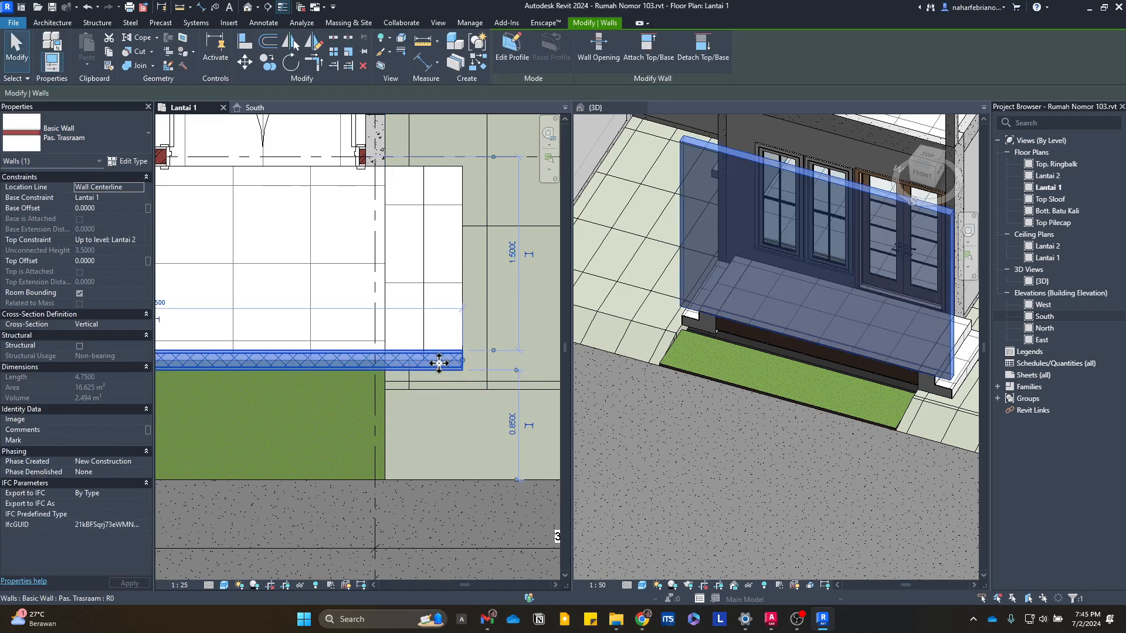
{"action": "left_click_drag", "start_coordinate": [436, 385], "coordinate": [441, 430]}
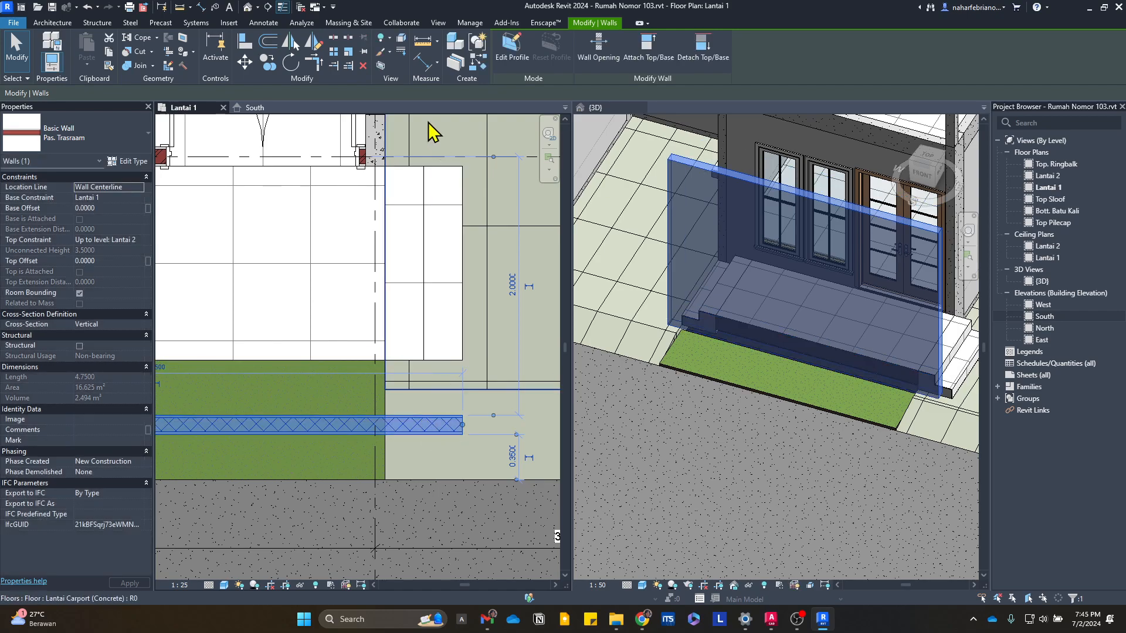
{"action": "left_click", "coordinate": [249, 44]}
{"action": "scroll", "coordinate": [447, 367], "scroll_direction": "up", "scroll_amount": 3}
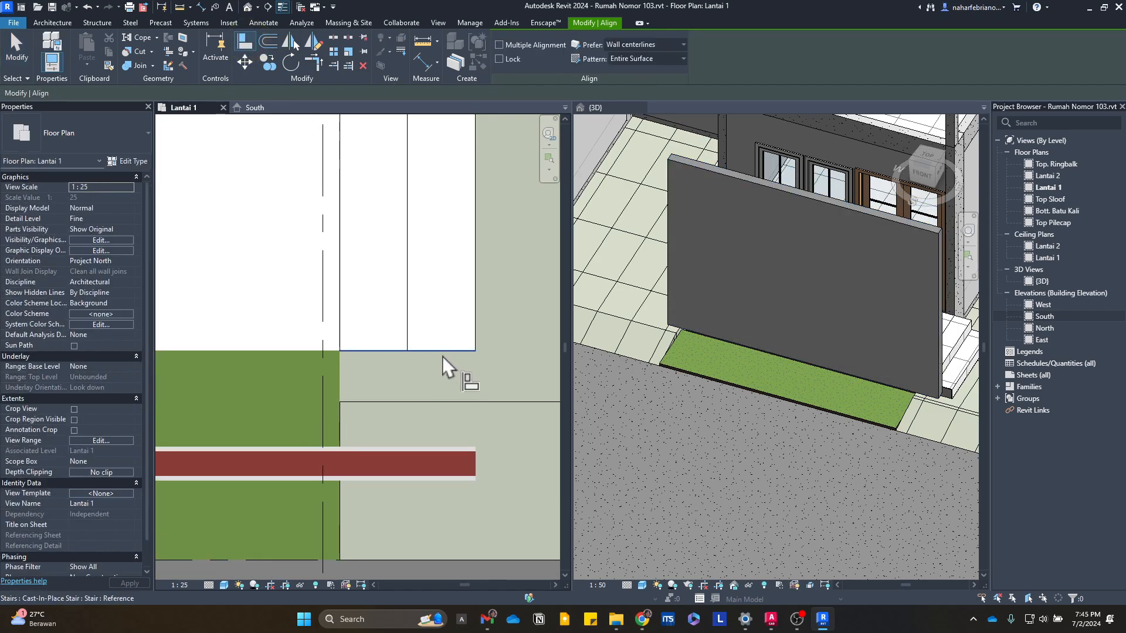
{"action": "left_click", "coordinate": [448, 454]}
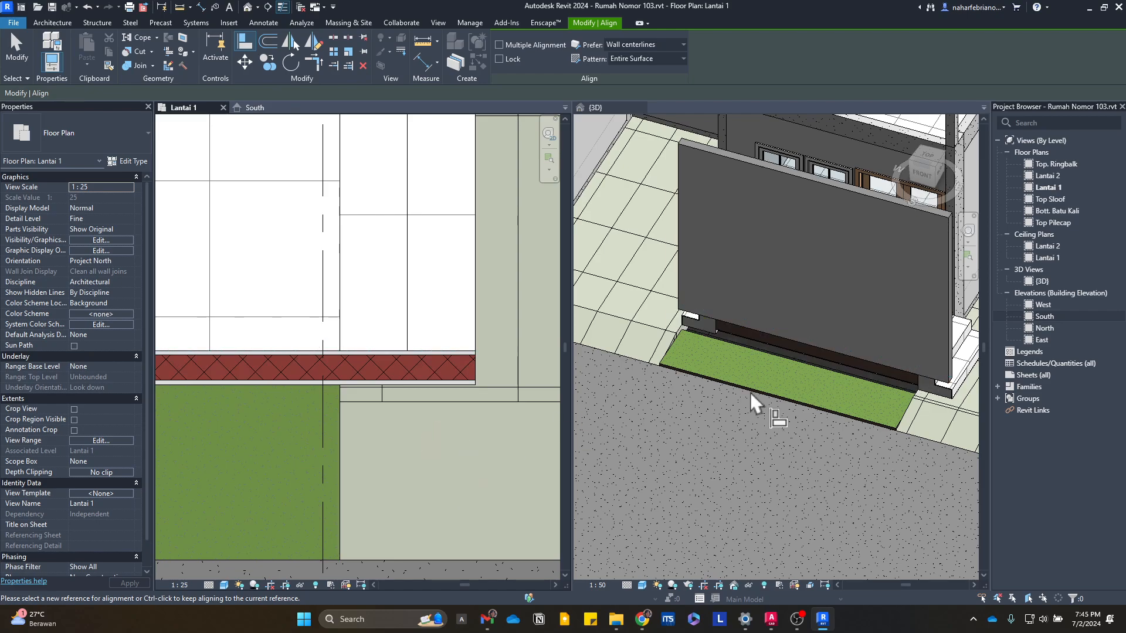
{"action": "scroll", "coordinate": [503, 390], "scroll_direction": "down", "scroll_amount": 2}
{"action": "scroll", "coordinate": [851, 332], "scroll_direction": "down", "scroll_amount": 3}
{"action": "scroll", "coordinate": [852, 331], "scroll_direction": "up", "scroll_amount": 5}
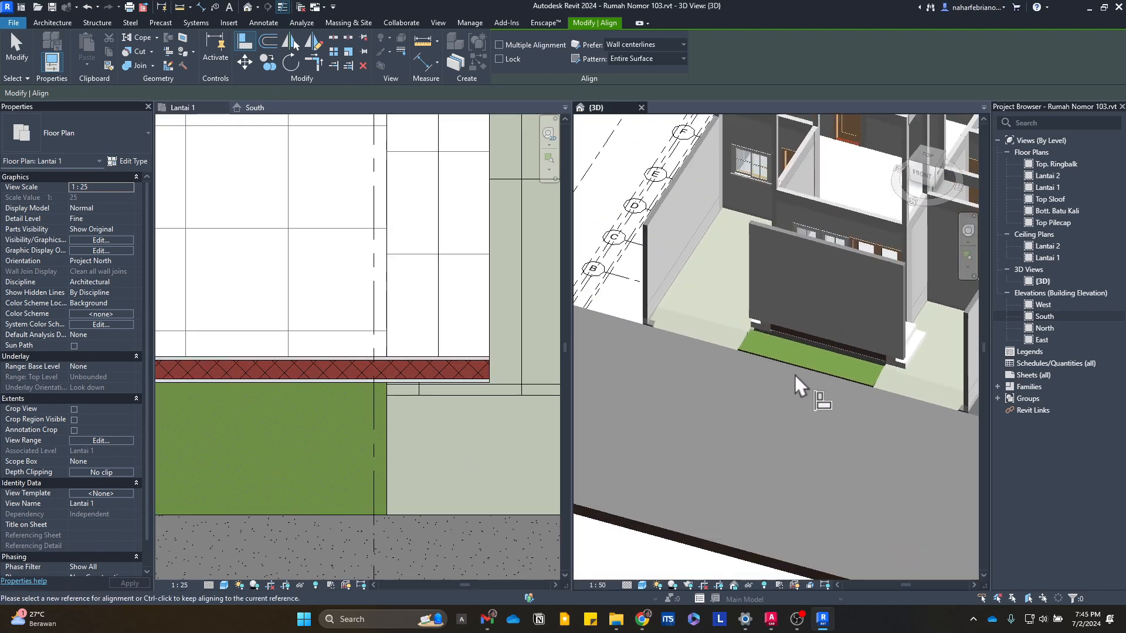
{"action": "scroll", "coordinate": [424, 377], "scroll_direction": "down", "scroll_amount": 1}
{"action": "key", "text": "Escape"}
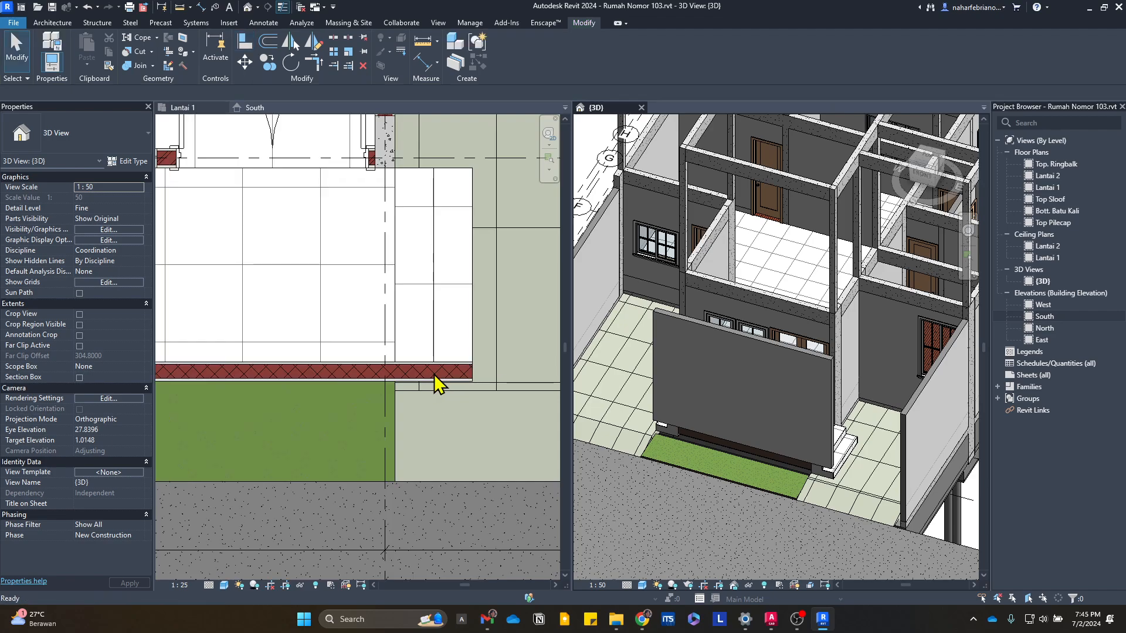
- Set the front wall's base constraint to Jalan and its top constraint to Up to level: Lantai 1
{"action": "left_click", "coordinate": [410, 367]}
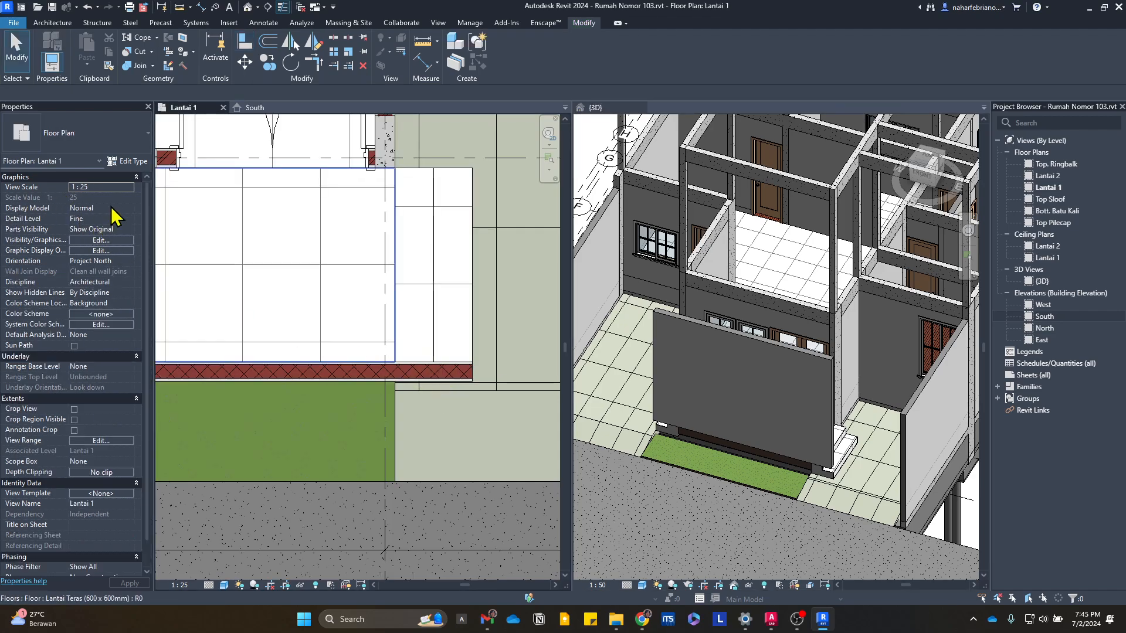
{"action": "left_click", "coordinate": [329, 375]}
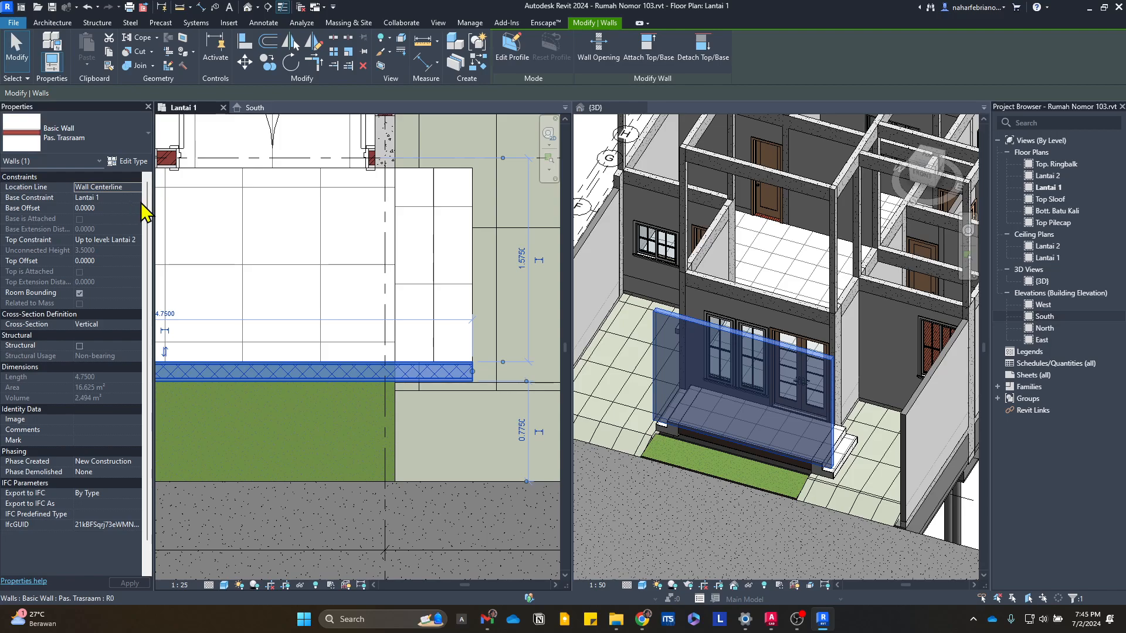
{"action": "left_click", "coordinate": [136, 197]}
{"action": "left_click", "coordinate": [139, 198]}
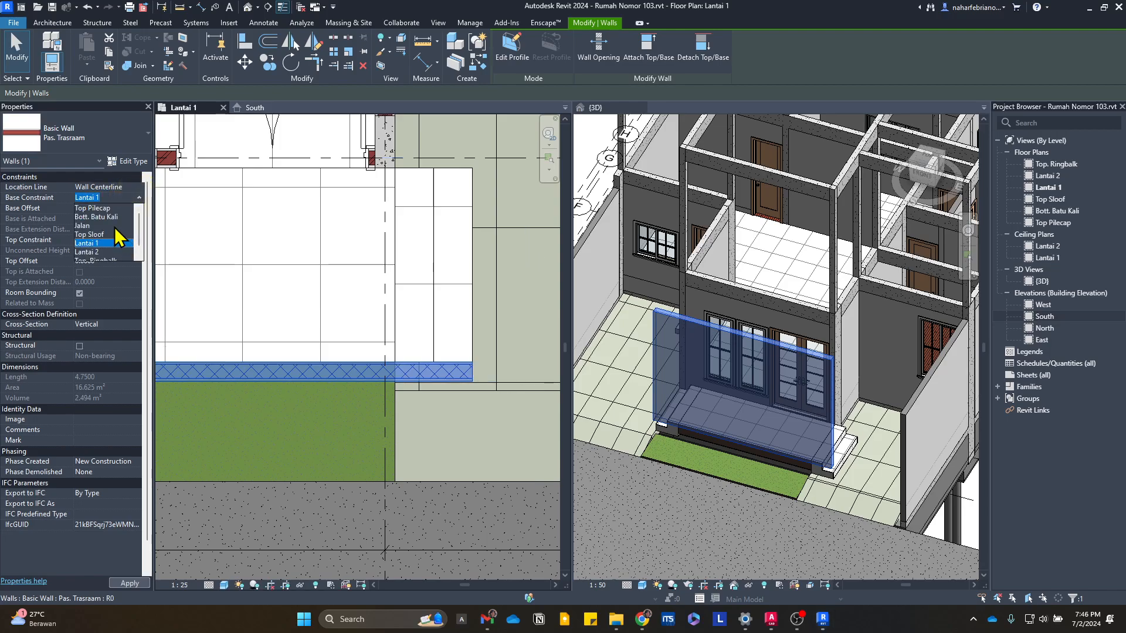
{"action": "left_click", "coordinate": [94, 226]}
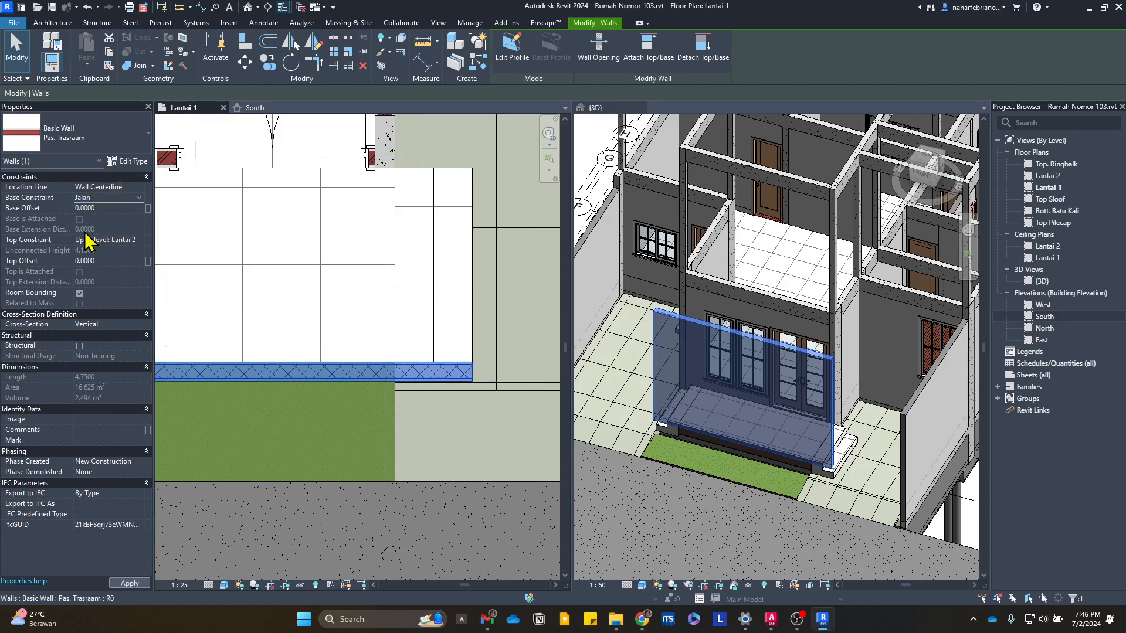
{"action": "left_click", "coordinate": [141, 241]}
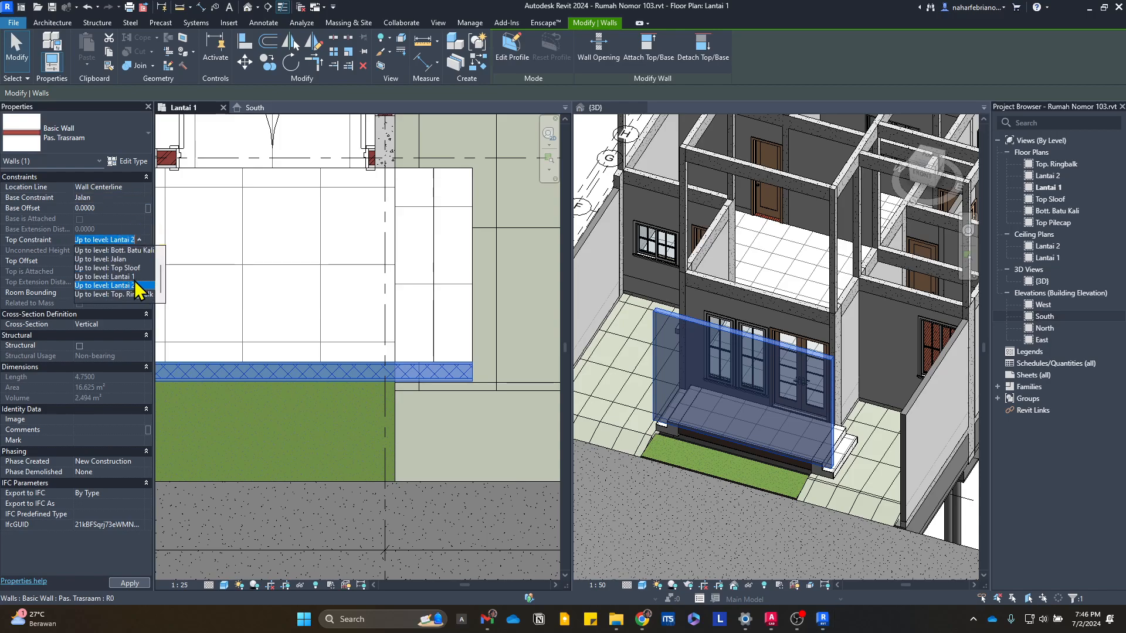
{"action": "left_click", "coordinate": [140, 285]}
{"action": "scroll", "coordinate": [809, 447], "scroll_direction": "up", "scroll_amount": 6}
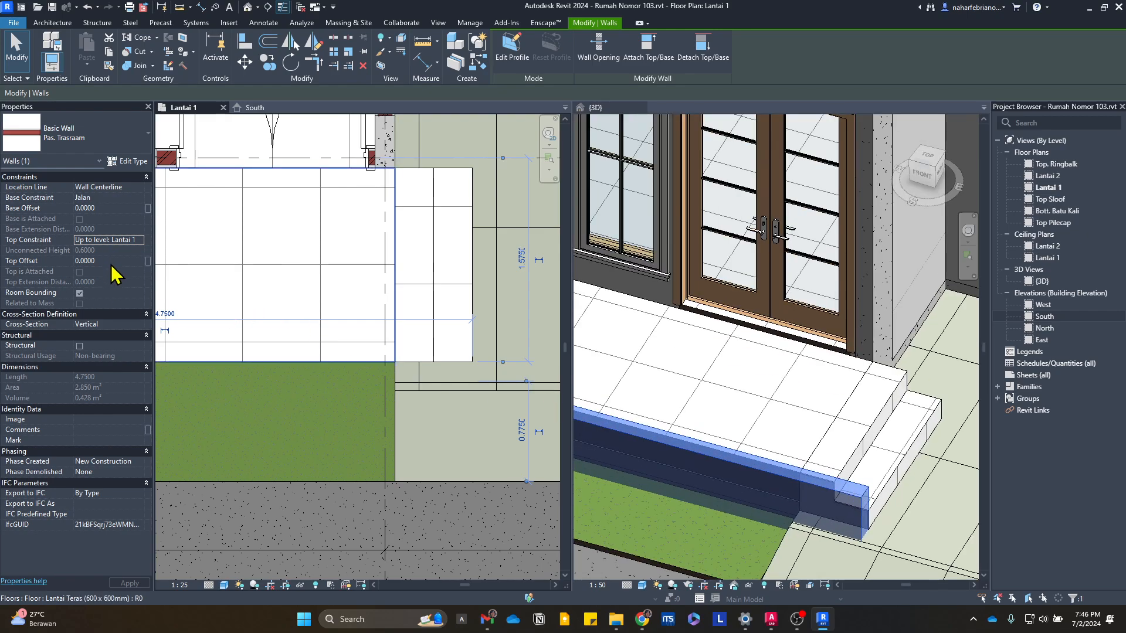
{"action": "key", "text": "Escape"}
- Examine the low front wall in 3D from several angles, checking how it meets the terrace, side stairs and garden strip
{"action": "scroll", "coordinate": [892, 477], "scroll_direction": "down", "scroll_amount": 3}
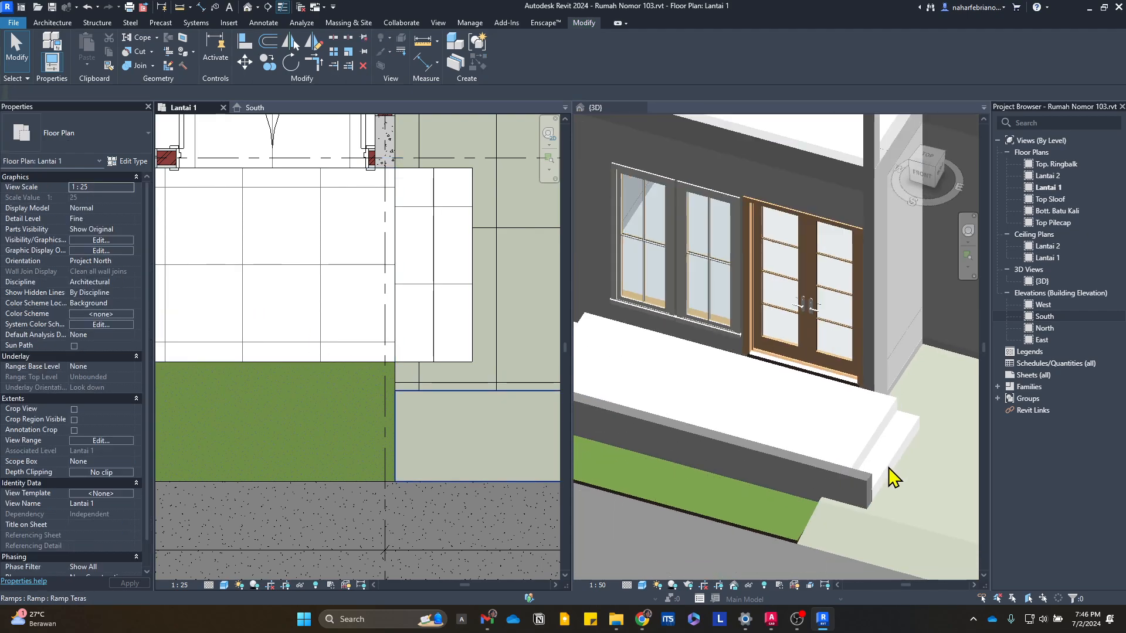
{"action": "scroll", "coordinate": [867, 485], "scroll_direction": "up", "scroll_amount": 6}
{"action": "scroll", "coordinate": [923, 387], "scroll_direction": "down", "scroll_amount": 3}
{"action": "scroll", "coordinate": [723, 409], "scroll_direction": "down", "scroll_amount": 1}
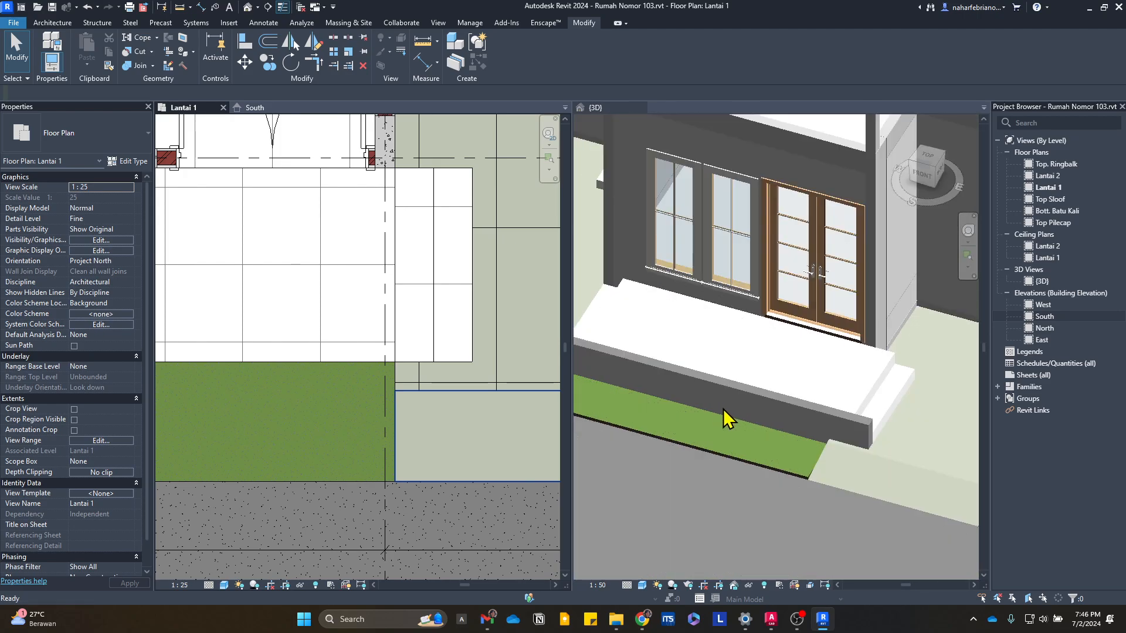
{"action": "middle_click", "coordinate": [723, 410]}
{"action": "middle_click_drag", "start_coordinate": [830, 478], "coordinate": [1032, 526]}
{"action": "scroll", "coordinate": [727, 379], "scroll_direction": "up", "scroll_amount": 2}
{"action": "scroll", "coordinate": [793, 407], "scroll_direction": "down", "scroll_amount": 2}
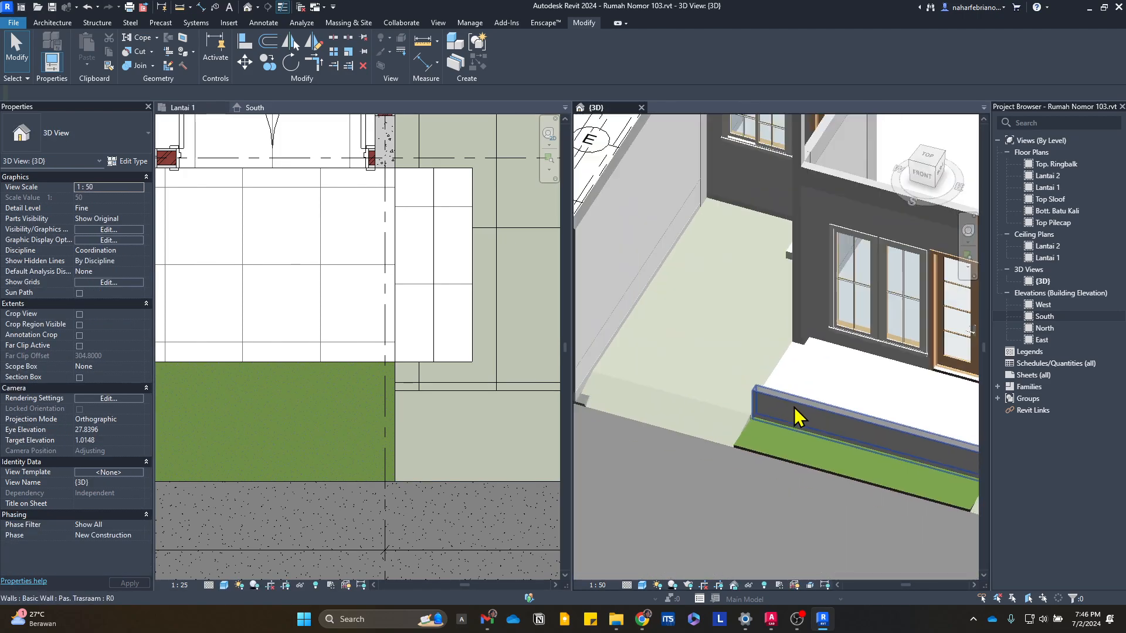
{"action": "middle_click_drag", "start_coordinate": [844, 469], "coordinate": [822, 426], "text": "shift"}
{"action": "scroll", "coordinate": [822, 425], "scroll_direction": "down", "scroll_amount": 2}
{"action": "middle_click_drag", "start_coordinate": [721, 457], "coordinate": [578, 410]}
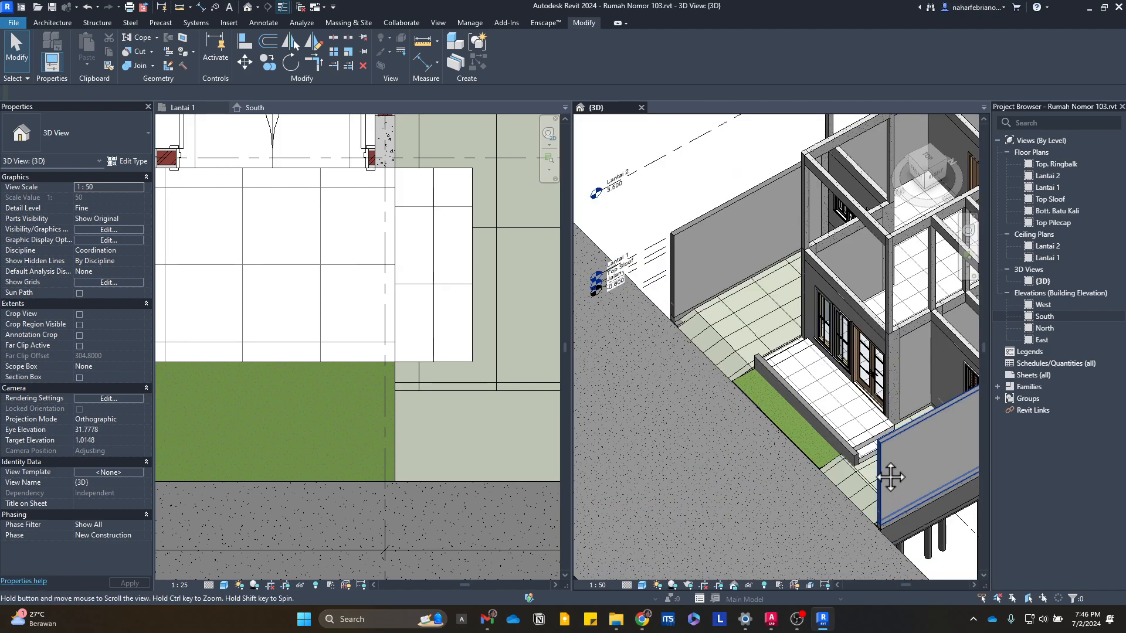
{"action": "scroll", "coordinate": [804, 458], "scroll_direction": "up", "scroll_amount": 1}
{"action": "middle_click_drag", "start_coordinate": [892, 477], "coordinate": [811, 384]}
{"action": "scroll", "coordinate": [889, 467], "scroll_direction": "up", "scroll_amount": 2}
{"action": "scroll", "coordinate": [781, 467], "scroll_direction": "up", "scroll_amount": 2}
{"action": "scroll", "coordinate": [677, 463], "scroll_direction": "down", "scroll_amount": 2}
{"action": "scroll", "coordinate": [815, 384], "scroll_direction": "down", "scroll_amount": 3}
{"action": "scroll", "coordinate": [794, 477], "scroll_direction": "up", "scroll_amount": 6}
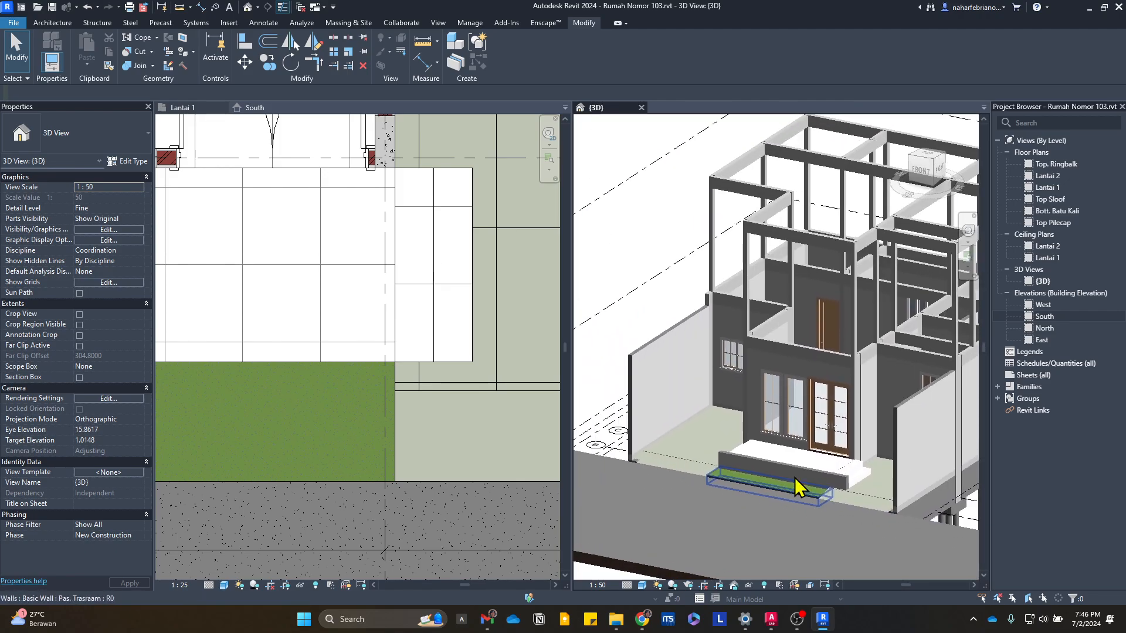
{"action": "scroll", "coordinate": [689, 472], "scroll_direction": "down", "scroll_amount": 2}
{"action": "middle_click_drag", "start_coordinate": [689, 472], "coordinate": [837, 477], "text": "shift"}
{"action": "scroll", "coordinate": [645, 470], "scroll_direction": "down", "scroll_amount": 1}
{"action": "scroll", "coordinate": [752, 459], "scroll_direction": "up", "scroll_amount": 2}
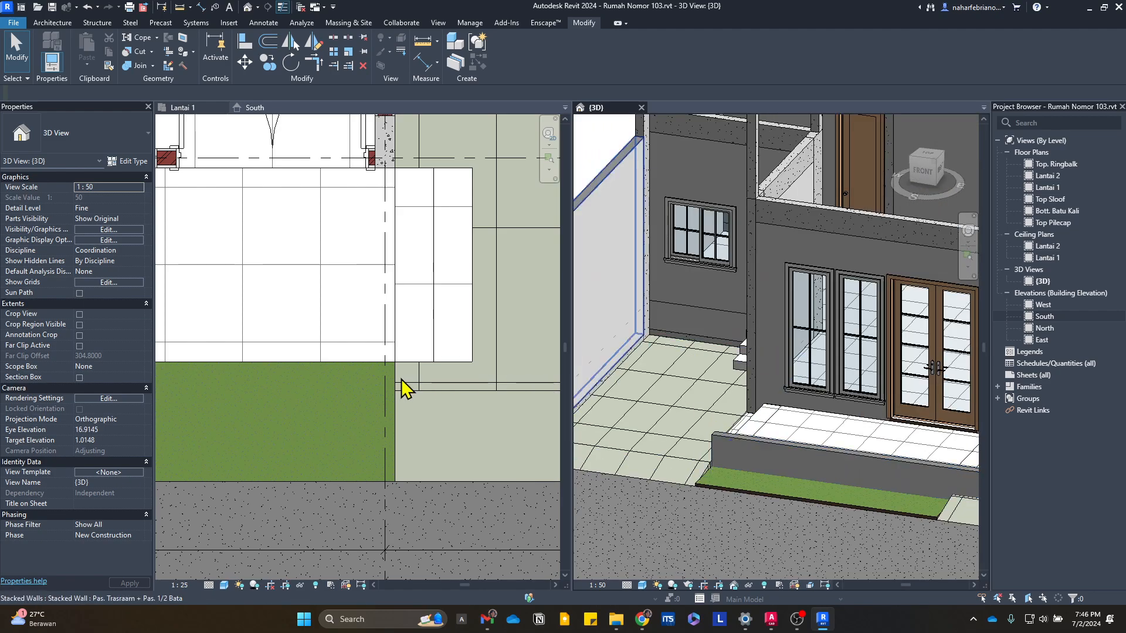
{"action": "scroll", "coordinate": [405, 375], "scroll_direction": "down", "scroll_amount": 3}
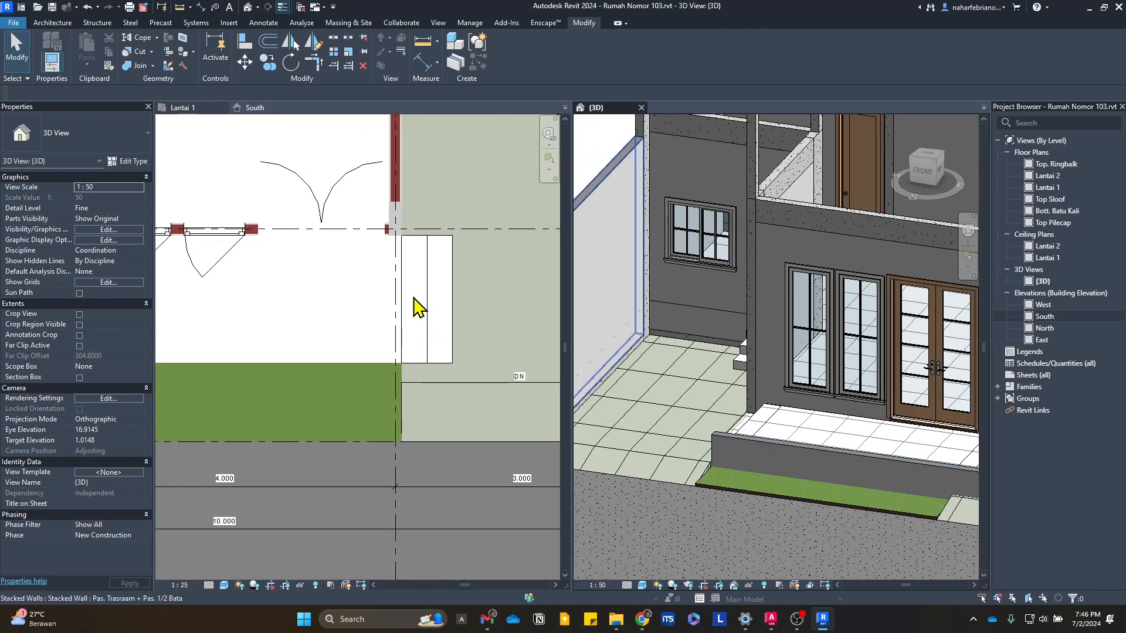
- Open the South elevation and start editing the profile of the low terrace wall
{"action": "left_click", "coordinate": [263, 110]}
{"action": "scroll", "coordinate": [322, 352], "scroll_direction": "up", "scroll_amount": 4}
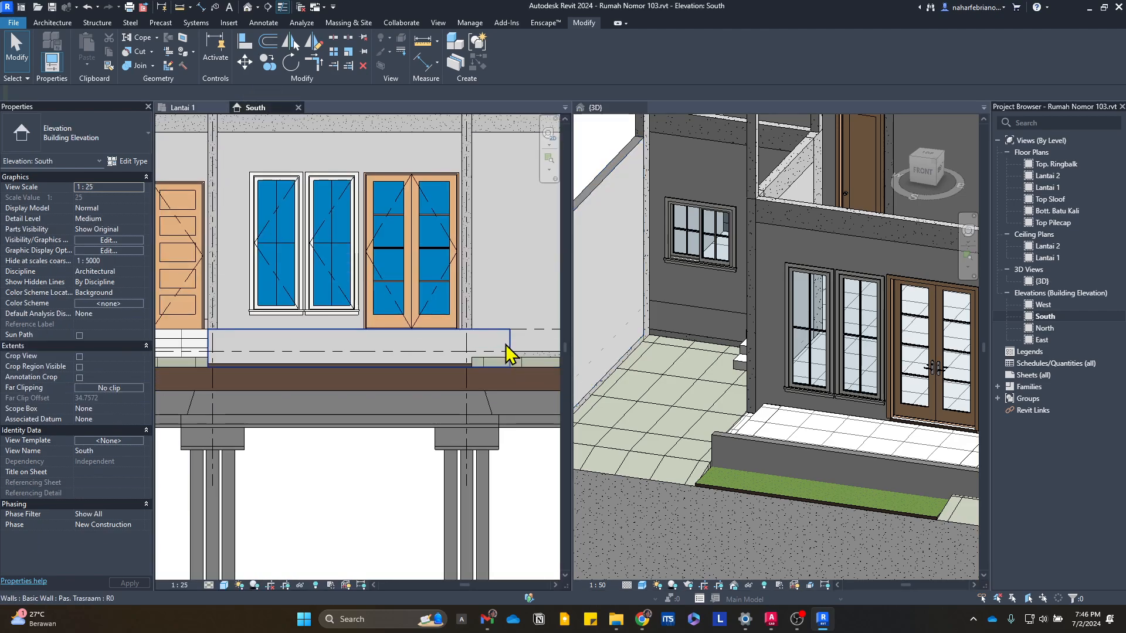
{"action": "left_click", "coordinate": [507, 354]}
{"action": "scroll", "coordinate": [240, 346], "scroll_direction": "up", "scroll_amount": 4}
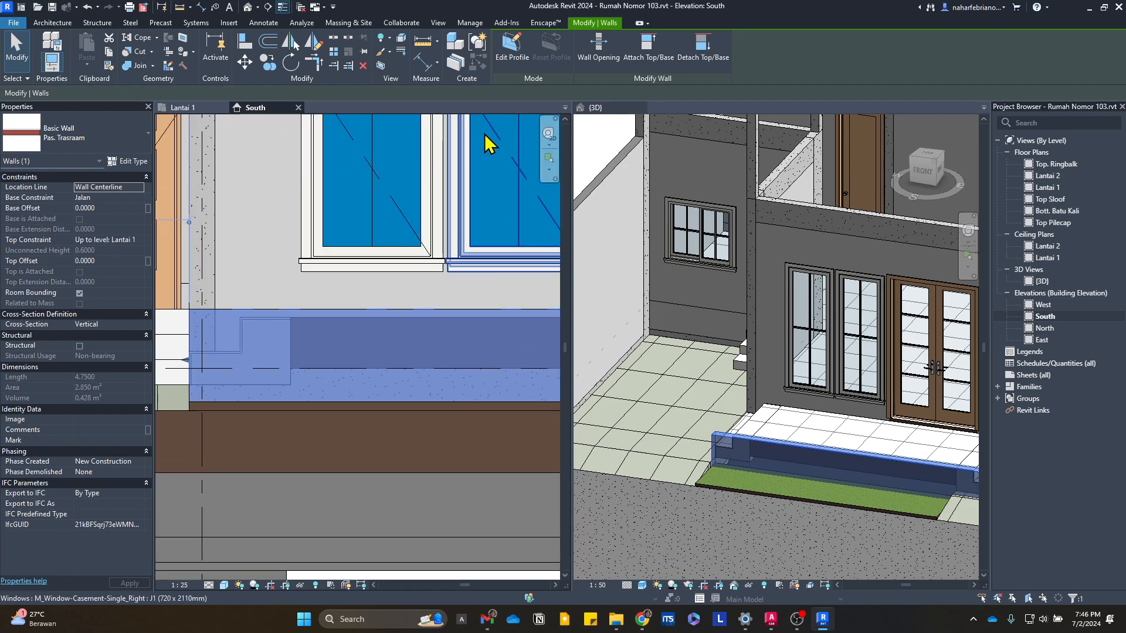
{"action": "left_click", "coordinate": [511, 53]}
{"action": "scroll", "coordinate": [183, 360], "scroll_direction": "up", "scroll_amount": 3}
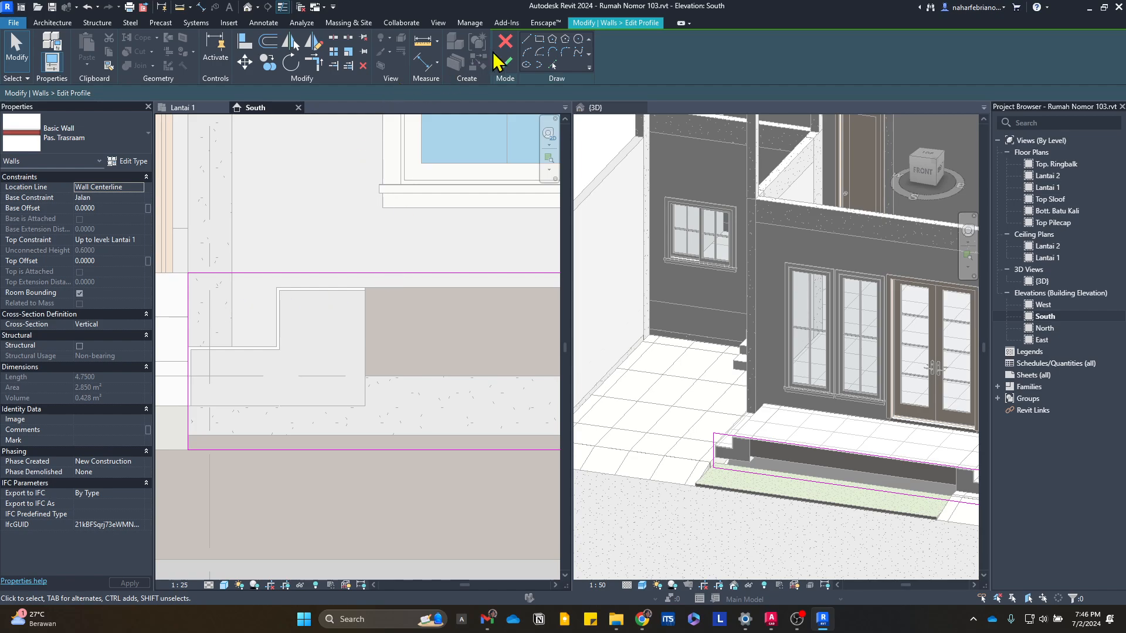
- Sketch stepped profile lines on the wall's left end, following the tread and riser of the side stair
{"action": "left_click", "coordinate": [526, 40]}
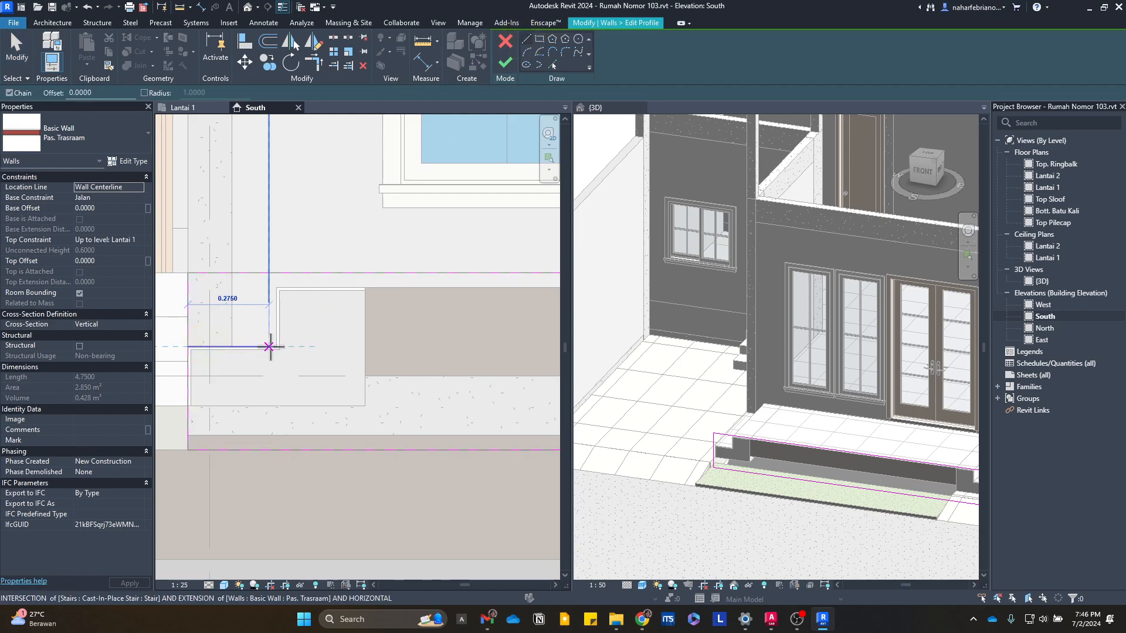
{"action": "left_click", "coordinate": [272, 343]}
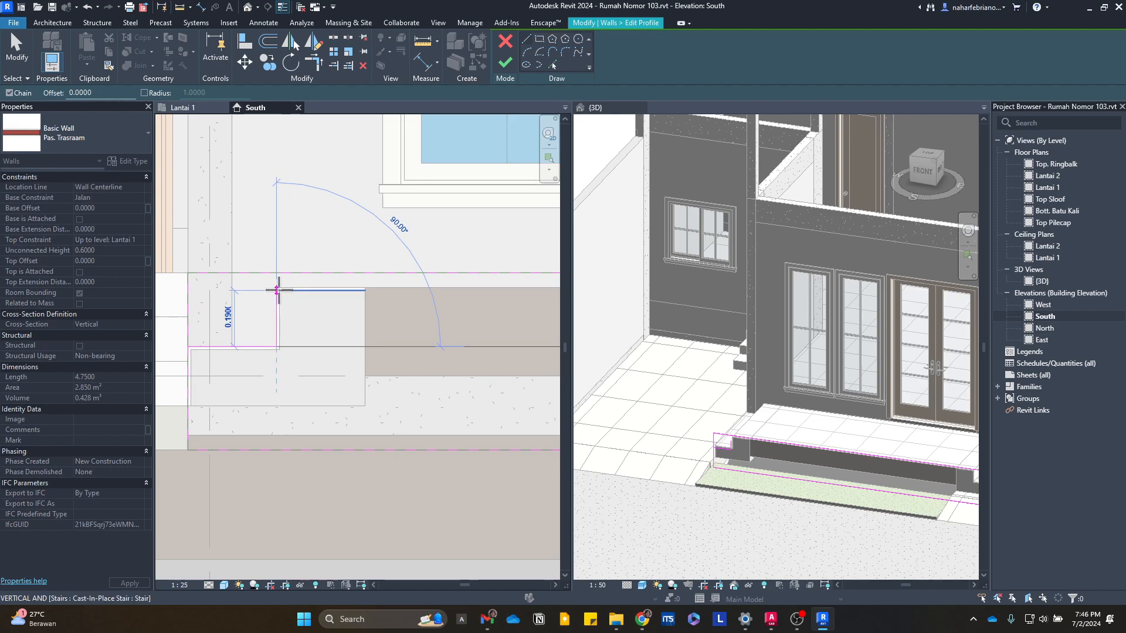
{"action": "left_click", "coordinate": [277, 288]}
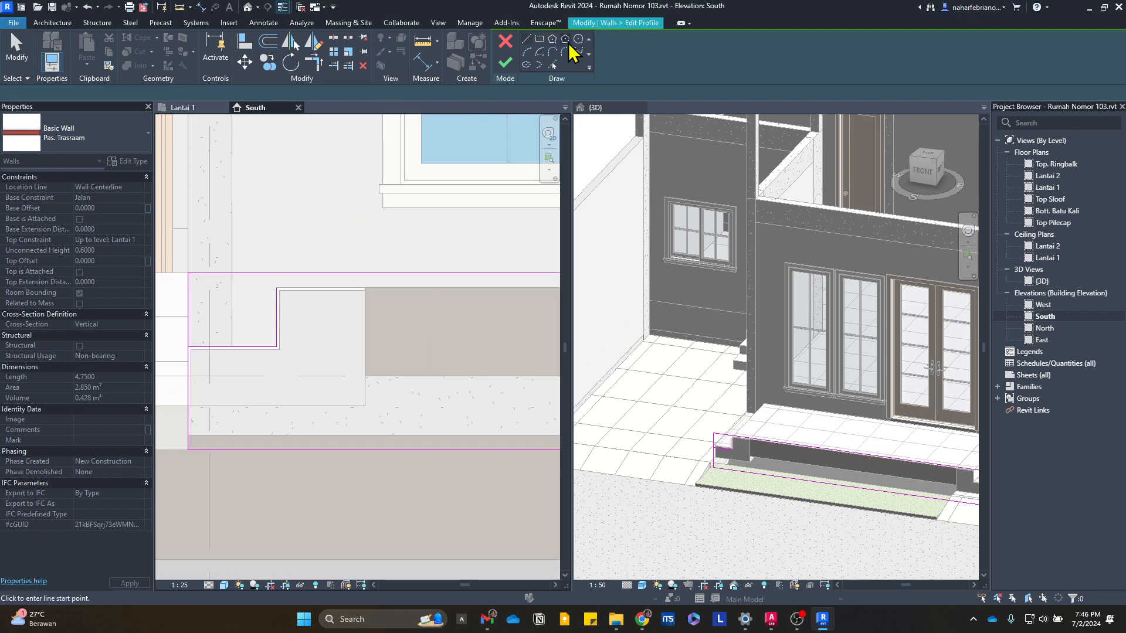
{"action": "key", "text": "Escape"}
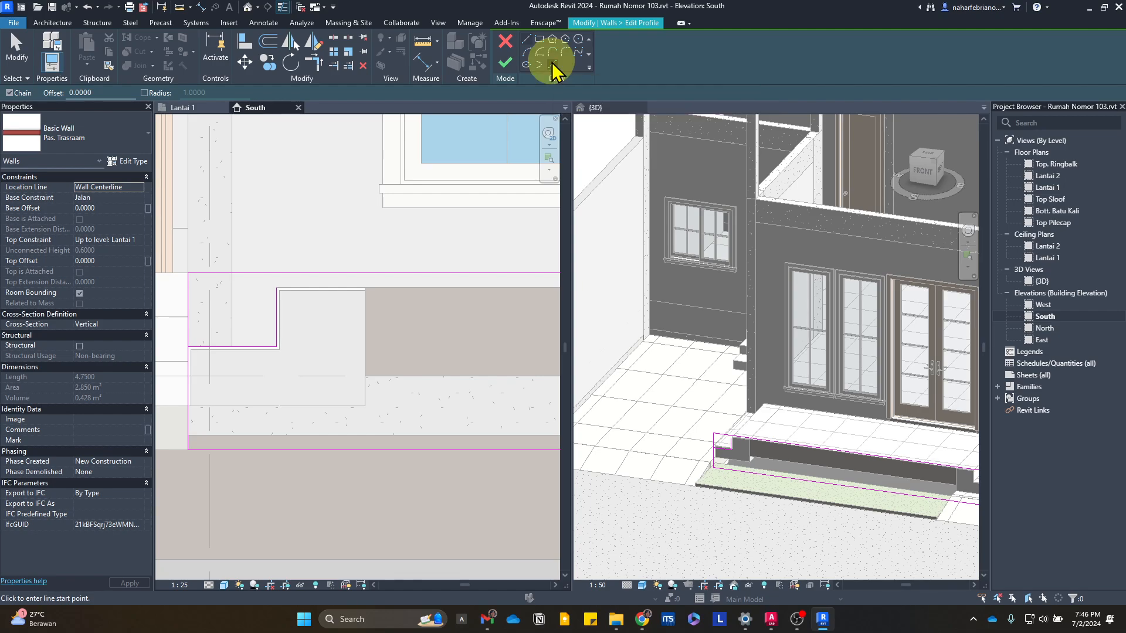
- Create copies of the stepped profile lines with Pick Lines at an offset of 0.05 m outside the stair outline
{"action": "left_click", "coordinate": [553, 65]}
{"action": "left_click_drag", "start_coordinate": [94, 92], "coordinate": [1, 95]}
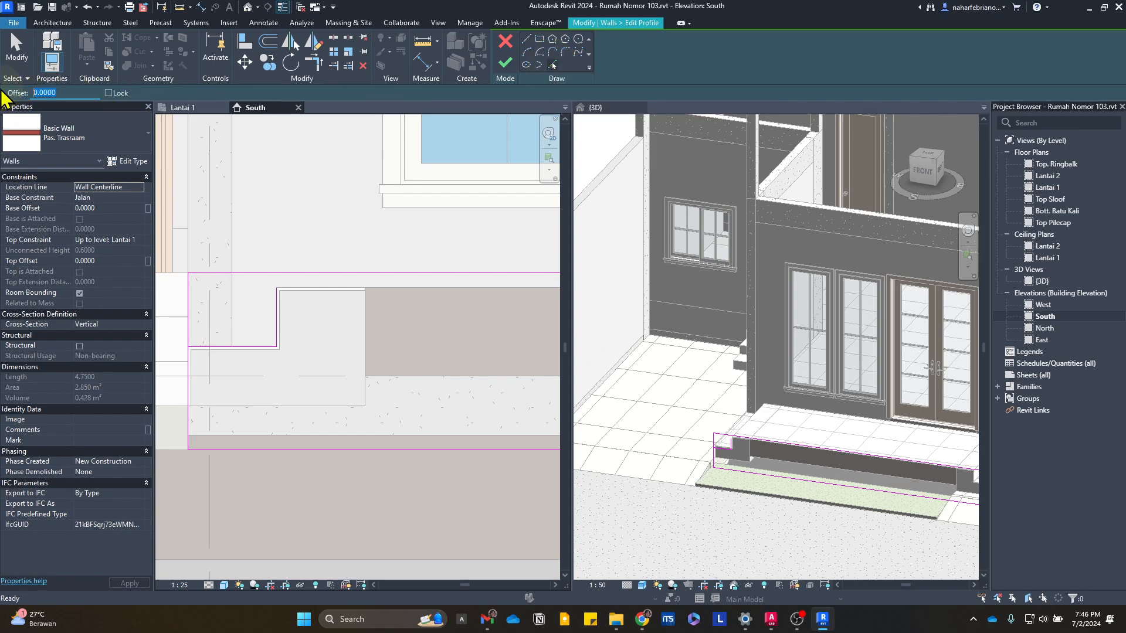
{"action": "type", "text": "0.0500"}
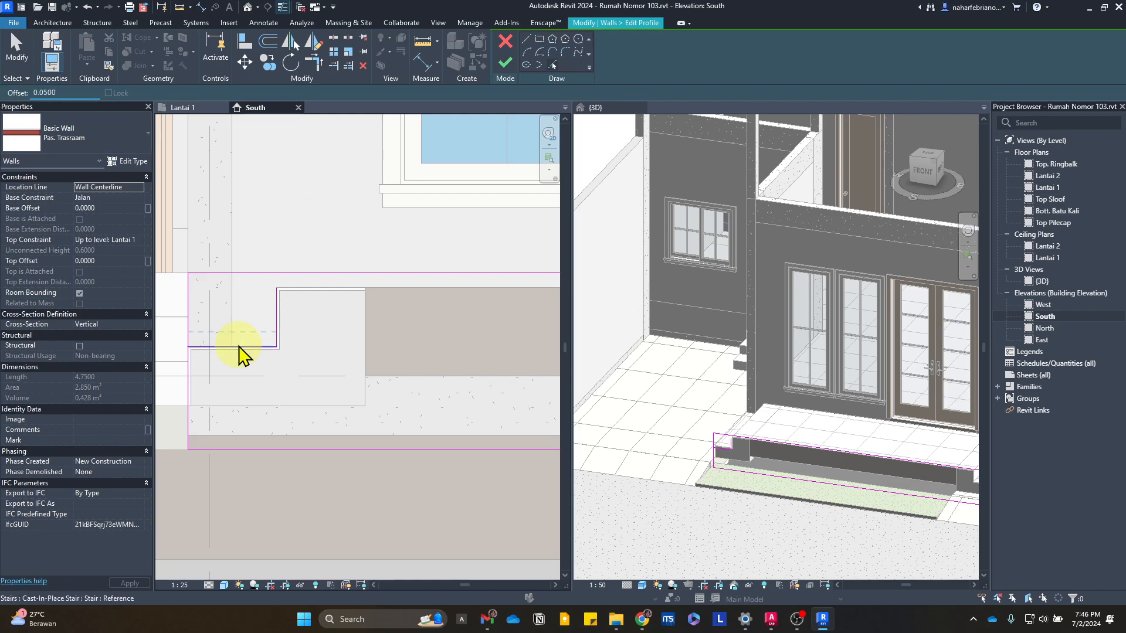
- Trim the offset vertical line to a corner with the wall profile's top edge
{"action": "left_click", "coordinate": [320, 67]}
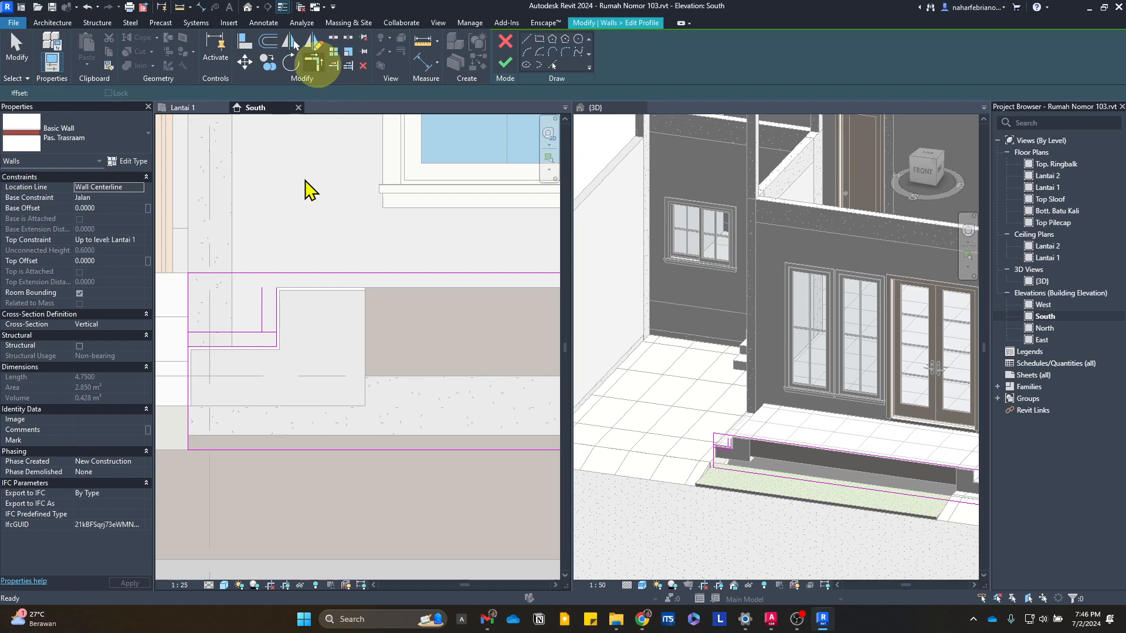
{"action": "left_click", "coordinate": [262, 310]}
{"action": "left_click", "coordinate": [287, 274]}
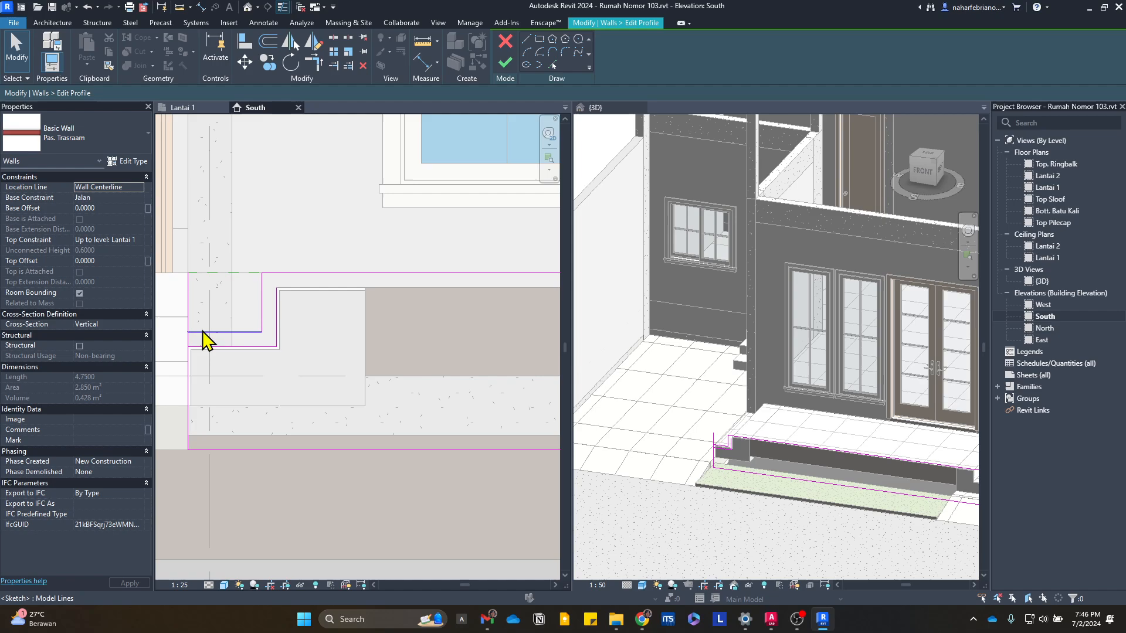
- Trim the offset tread line to a corner with the wall's left edge and delete the two original stair outline lines there
{"action": "left_click", "coordinate": [312, 66]}
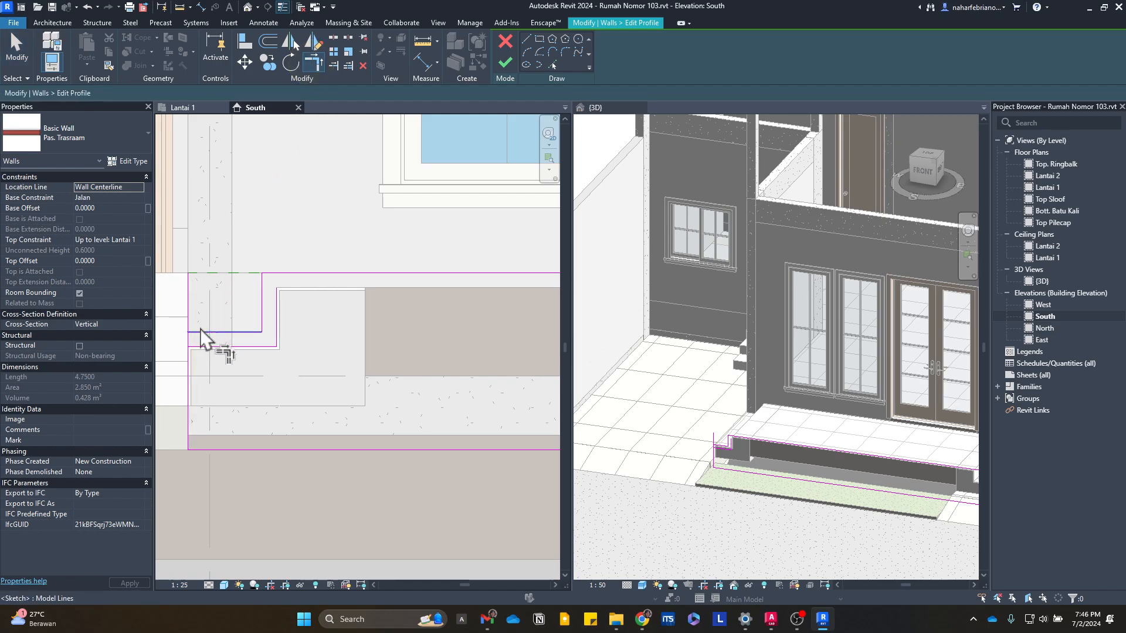
{"action": "left_click", "coordinate": [187, 341]}
{"action": "key", "text": "Escape"}
{"action": "left_click", "coordinate": [230, 347]}
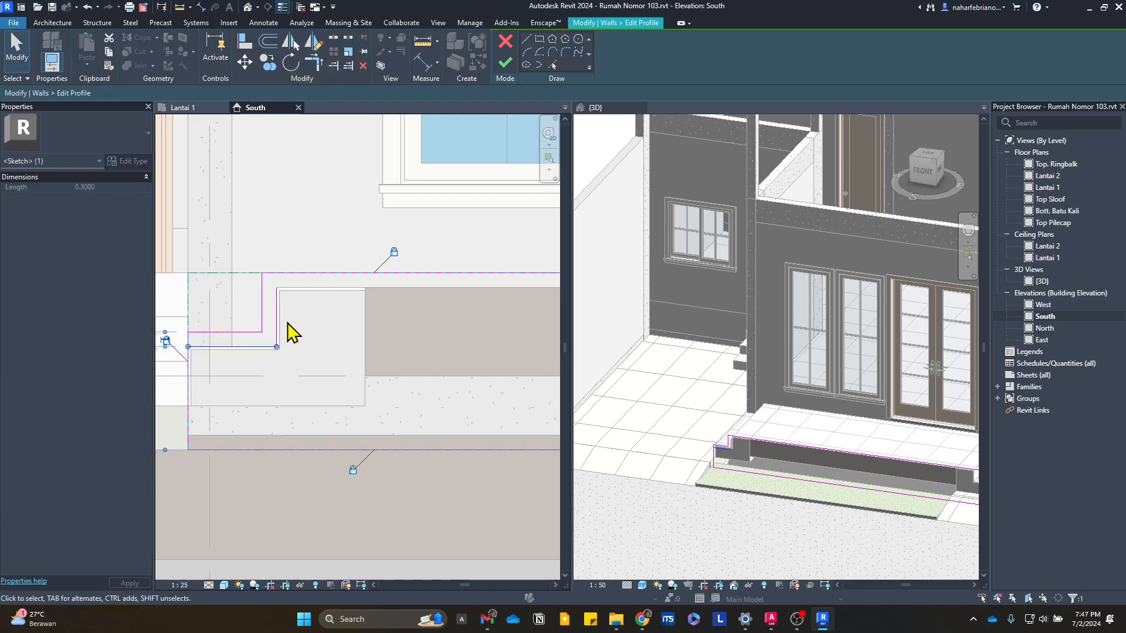
{"action": "key", "text": "Delete"}
{"action": "left_click", "coordinate": [277, 319]}
{"action": "key", "text": "Delete"}
- Sketch a 0.2 m riser line and a 0.3 m tread line on the wall's right end, following the side stair
{"action": "scroll", "coordinate": [278, 317], "scroll_direction": "down", "scroll_amount": 3}
{"action": "middle_click_drag", "start_coordinate": [321, 402], "coordinate": [3, 408]}
{"action": "scroll", "coordinate": [413, 381], "scroll_direction": "up", "scroll_amount": 3}
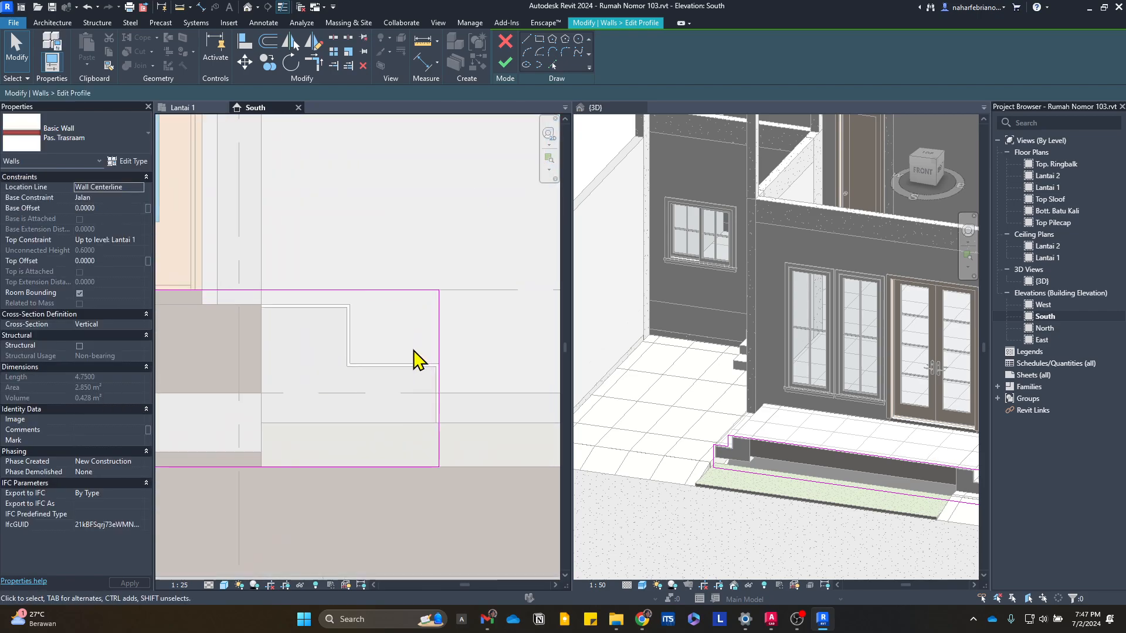
{"action": "left_click", "coordinate": [523, 40]}
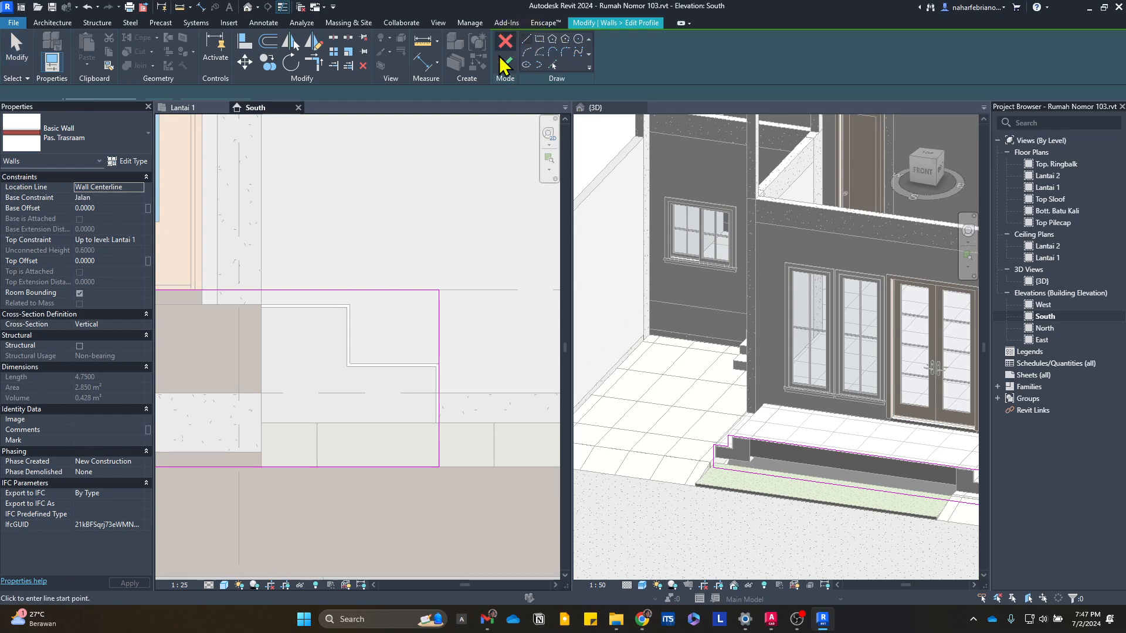
{"action": "left_click", "coordinate": [261, 305]}
{"action": "left_click", "coordinate": [349, 304]}
{"action": "left_click", "coordinate": [351, 364]}
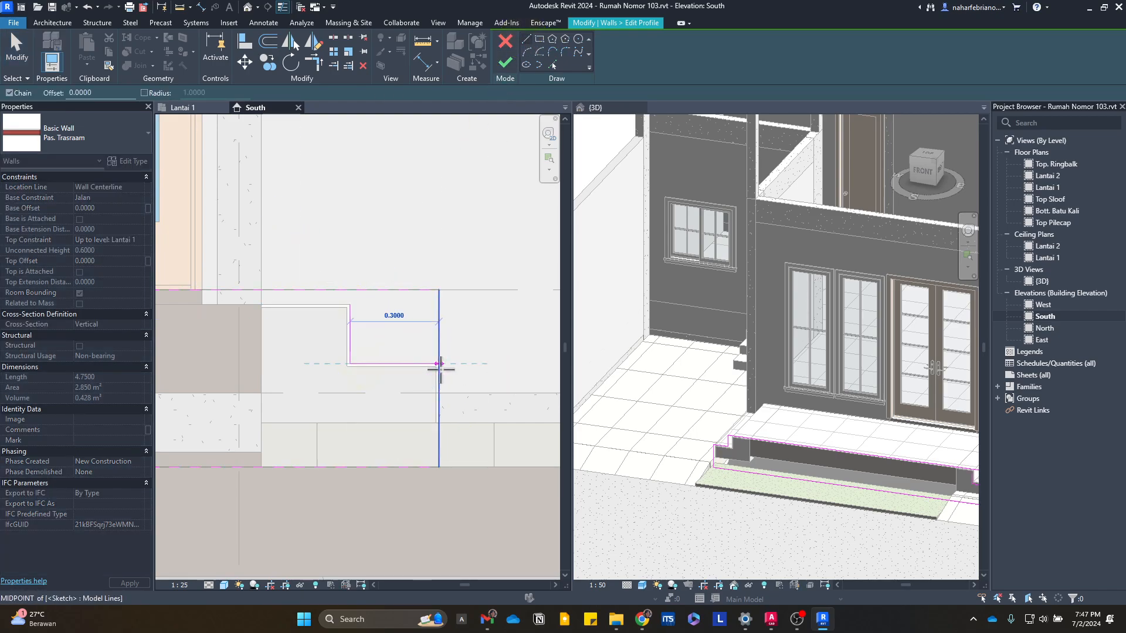
{"action": "left_click", "coordinate": [439, 364]}
{"action": "left_click", "coordinate": [439, 291]}
- Create copies of the right-end riser and tread lines with Pick Lines at an offset of 0.05 m outside the stair outline
{"action": "left_click", "coordinate": [552, 64]}
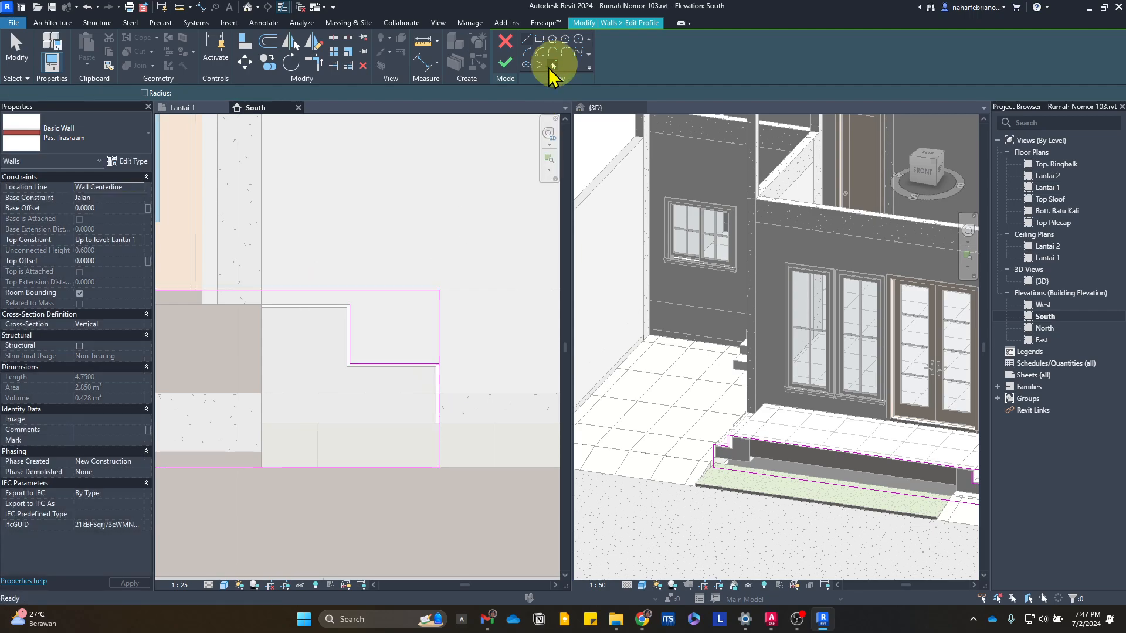
{"action": "double_click", "coordinate": [65, 93]}
{"action": "type", "text": "0.05"}
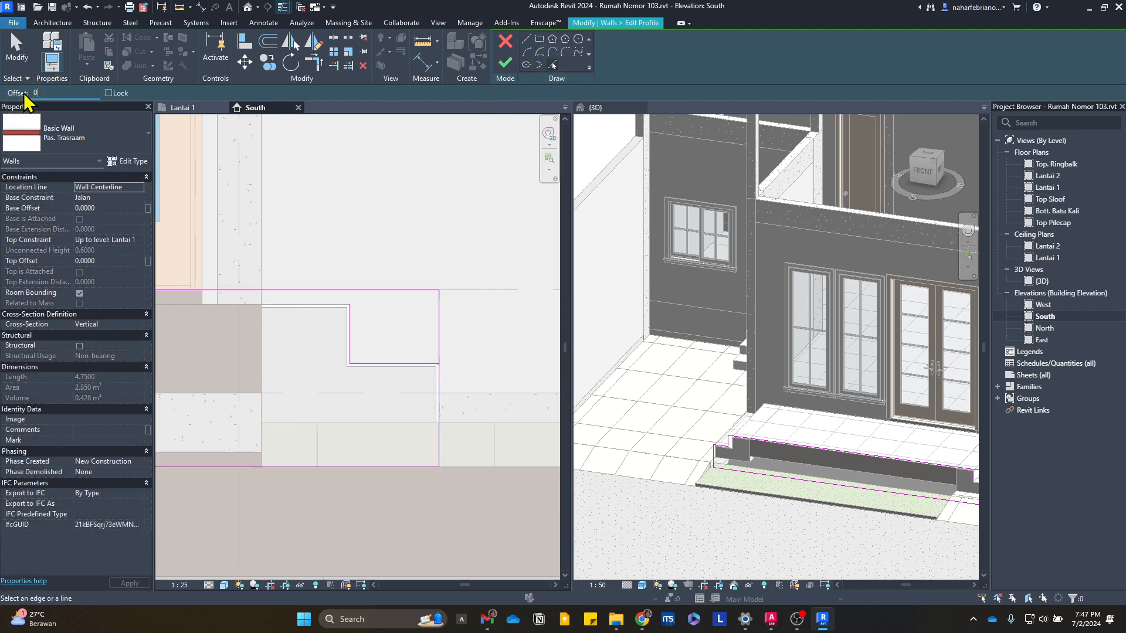
{"action": "key", "text": "Return"}
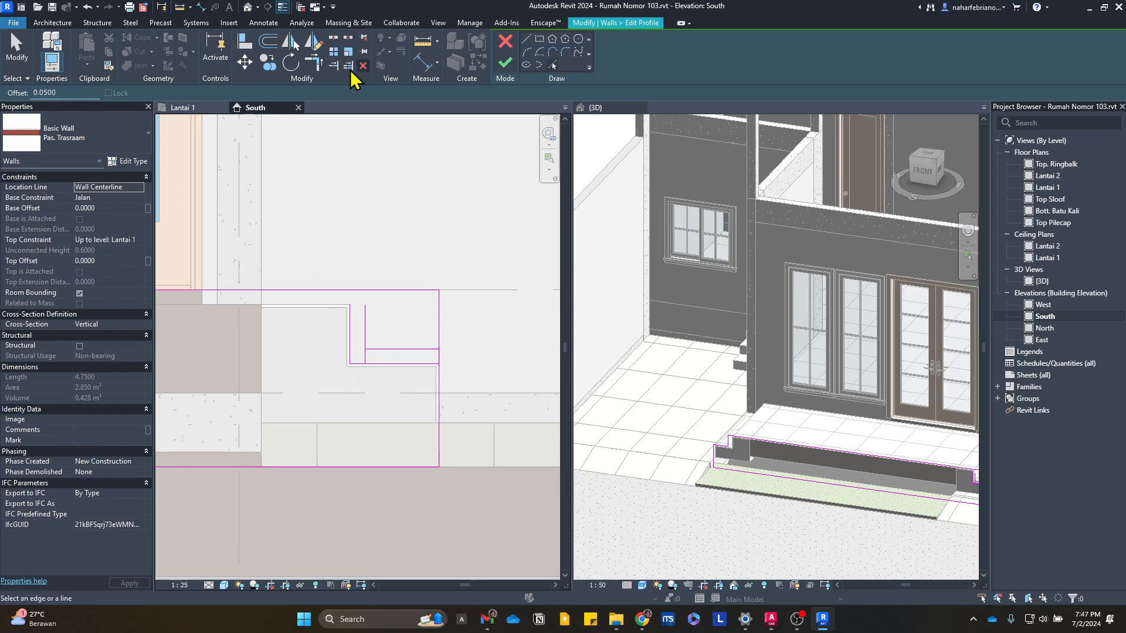
- Trim the right-end offset lines to corners with each other and with the wall profile's right and top edges
{"action": "left_click", "coordinate": [314, 61]}
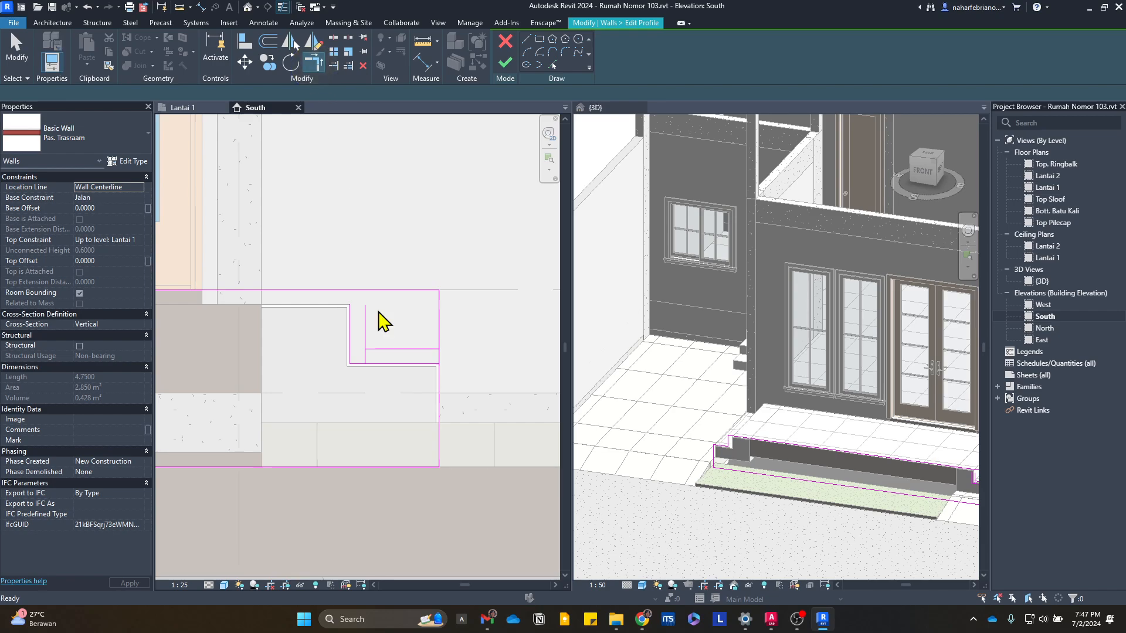
{"action": "left_click", "coordinate": [364, 339]}
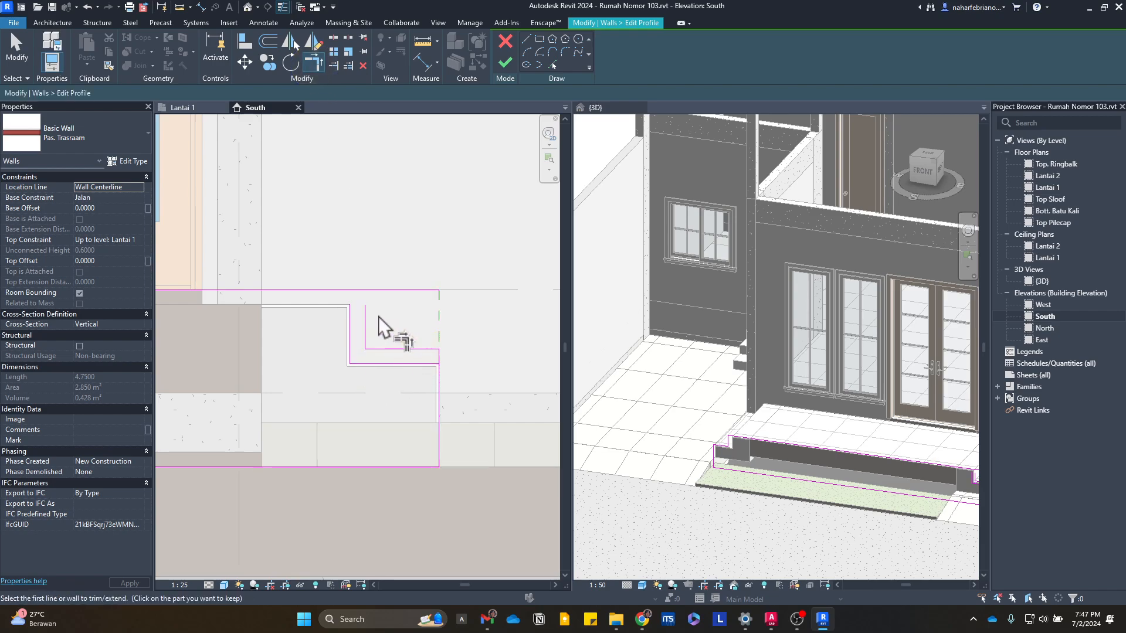
{"action": "left_click", "coordinate": [338, 292]}
{"action": "key", "text": "Escape"}
- Delete the original stair outline lines at the wall's right end and finish the profile edit
{"action": "left_click", "coordinate": [350, 323]}
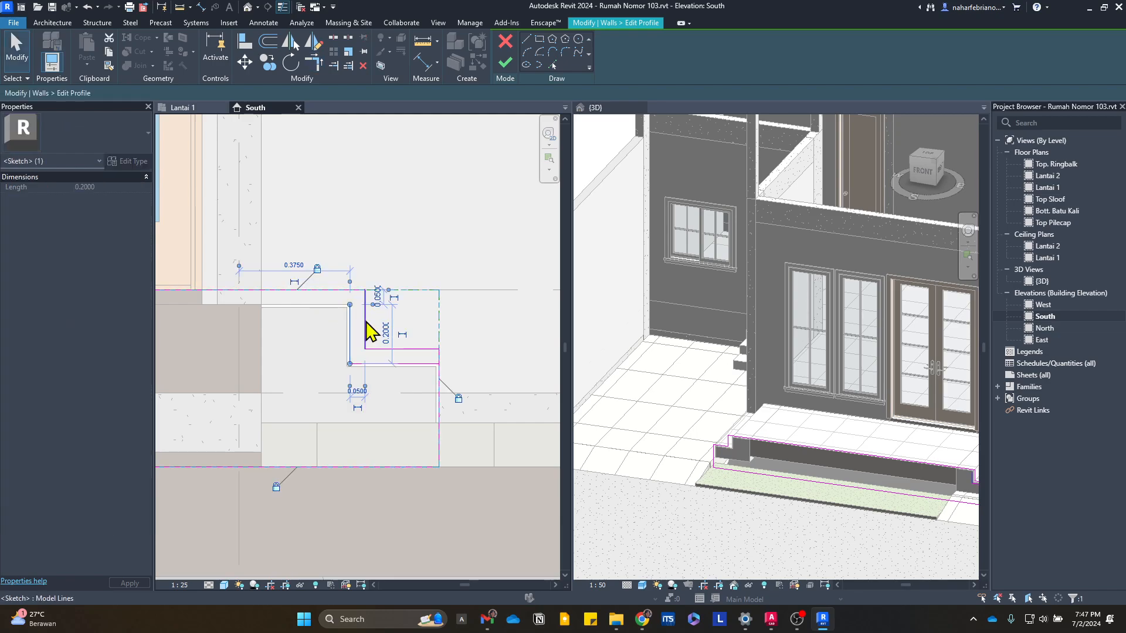
{"action": "key", "text": "Delete"}
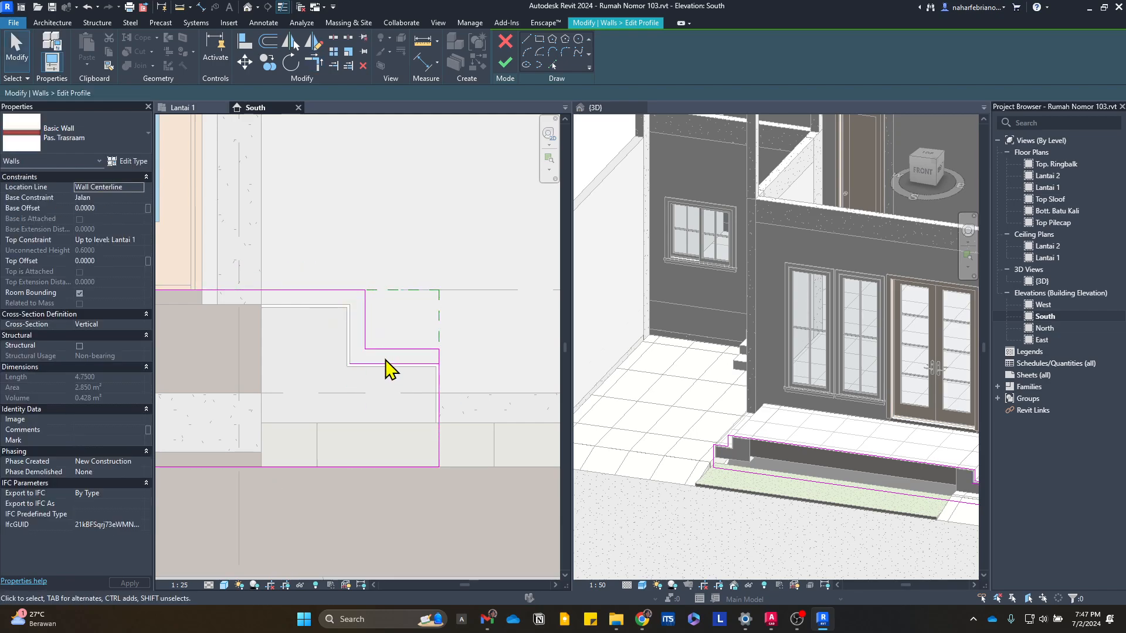
{"action": "left_click", "coordinate": [505, 61]}
{"action": "scroll", "coordinate": [801, 453], "scroll_direction": "up", "scroll_amount": 1}
{"action": "key", "text": "Escape"}
- Examine the terrace wall's stepped ends against the side stairs in the 3D view
{"action": "scroll", "coordinate": [733, 345], "scroll_direction": "down", "scroll_amount": 3}
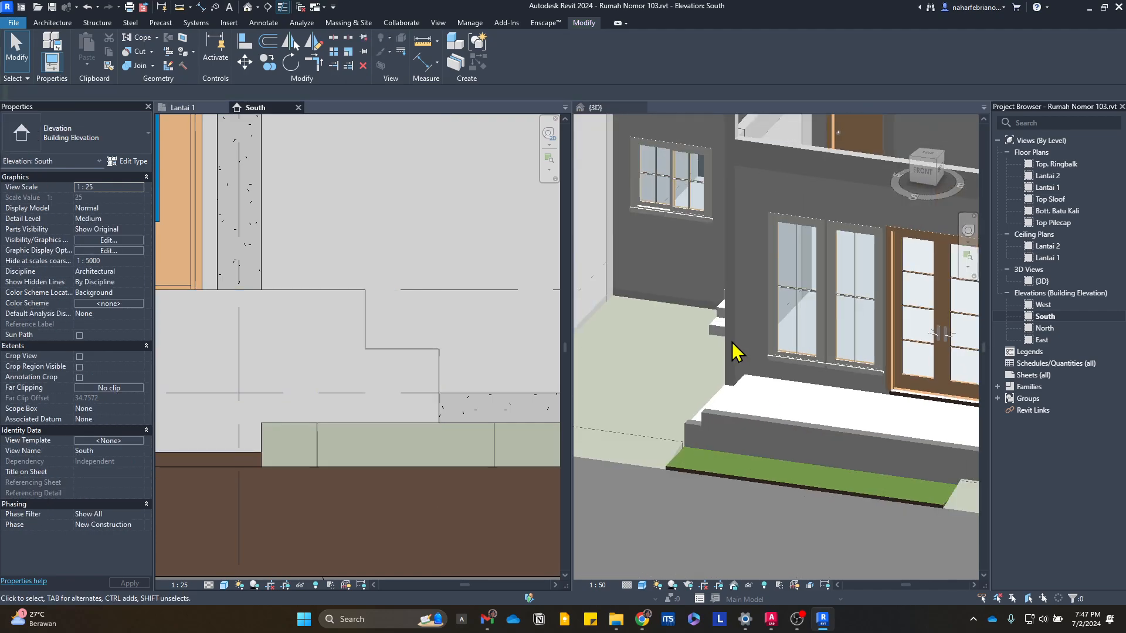
{"action": "scroll", "coordinate": [911, 422], "scroll_direction": "up", "scroll_amount": 1}
{"action": "middle_click_drag", "start_coordinate": [880, 382], "coordinate": [897, 459], "text": "shift"}
{"action": "middle_click_drag", "start_coordinate": [853, 422], "coordinate": [758, 458]}
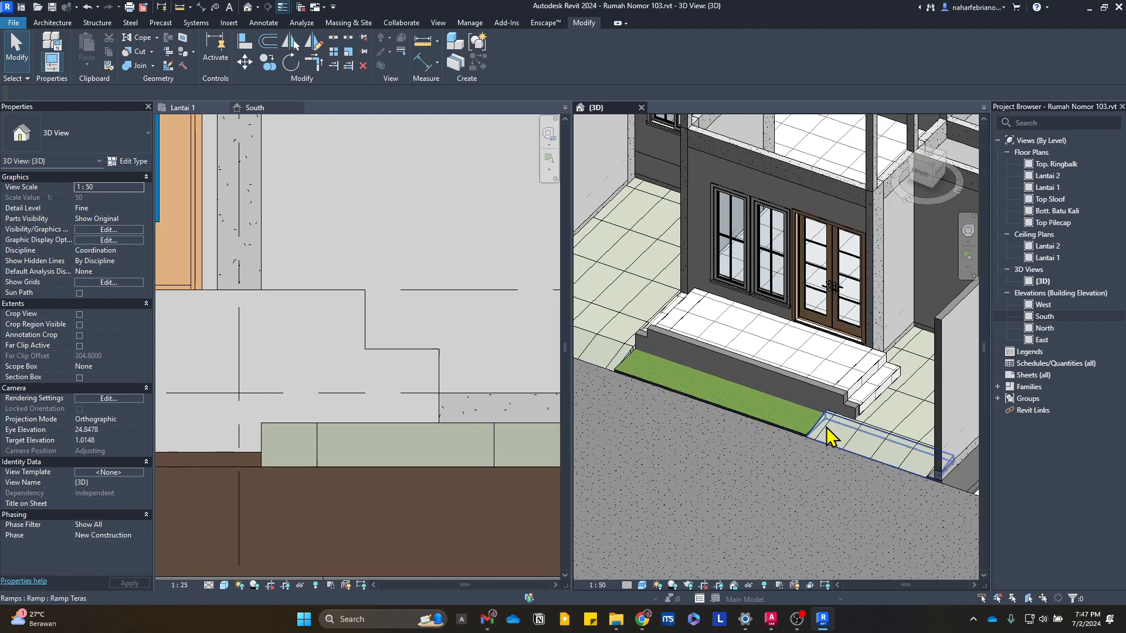
{"action": "scroll", "coordinate": [836, 432], "scroll_direction": "up", "scroll_amount": 2}
{"action": "scroll", "coordinate": [408, 384], "scroll_direction": "down", "scroll_amount": 5}
{"action": "scroll", "coordinate": [419, 373], "scroll_direction": "down", "scroll_amount": 2}
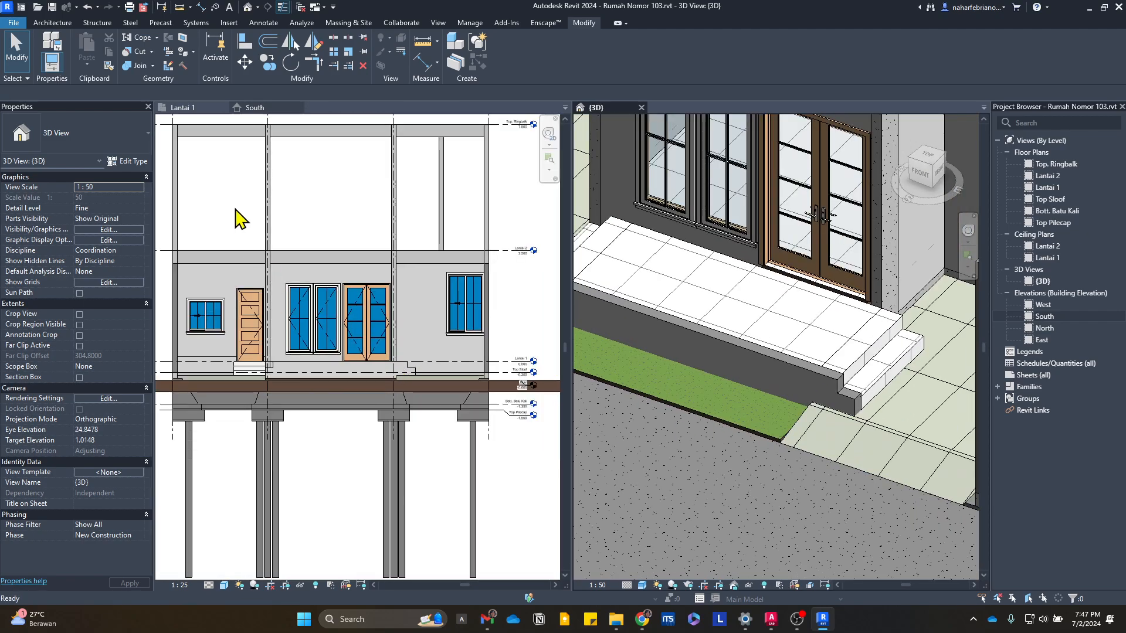
- In the Lantai 1 floor plan, draw a Pas. Trasraam wall about 0.93 m long on grid 2, from the paving edge to the terrace
{"action": "left_click", "coordinate": [183, 108]}
{"action": "scroll", "coordinate": [835, 410], "scroll_direction": "up", "scroll_amount": 3}
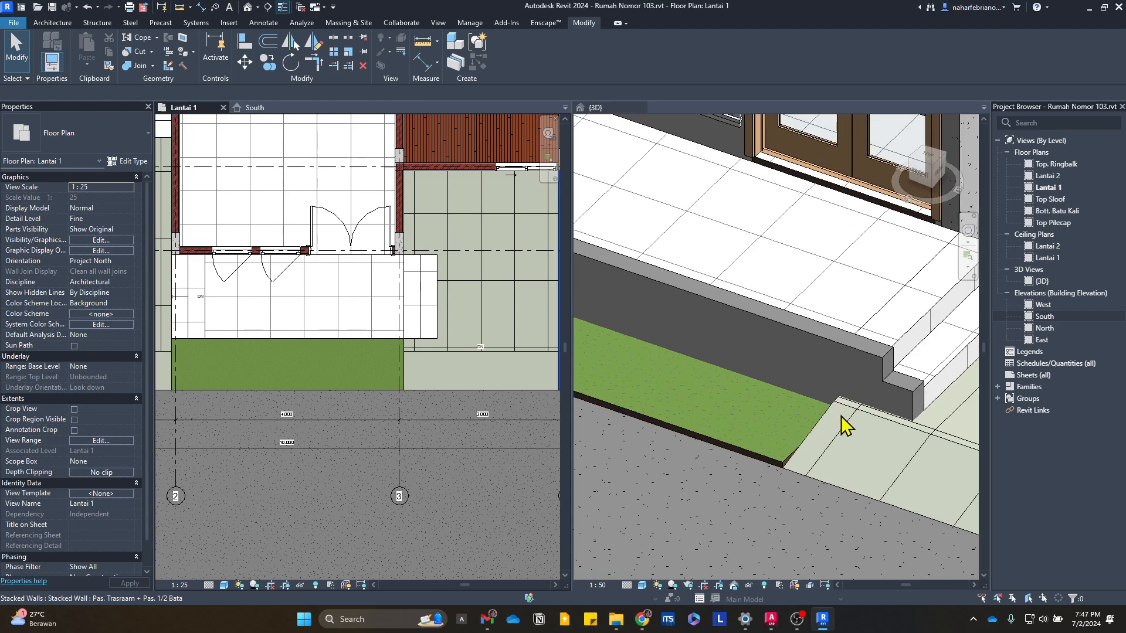
{"action": "scroll", "coordinate": [910, 464], "scroll_direction": "down", "scroll_amount": 4}
{"action": "scroll", "coordinate": [780, 455], "scroll_direction": "up", "scroll_amount": 2}
{"action": "middle_click_drag", "start_coordinate": [716, 407], "coordinate": [791, 478]}
{"action": "scroll", "coordinate": [375, 385], "scroll_direction": "up", "scroll_amount": 3}
{"action": "scroll", "coordinate": [378, 383], "scroll_direction": "down", "scroll_amount": 2}
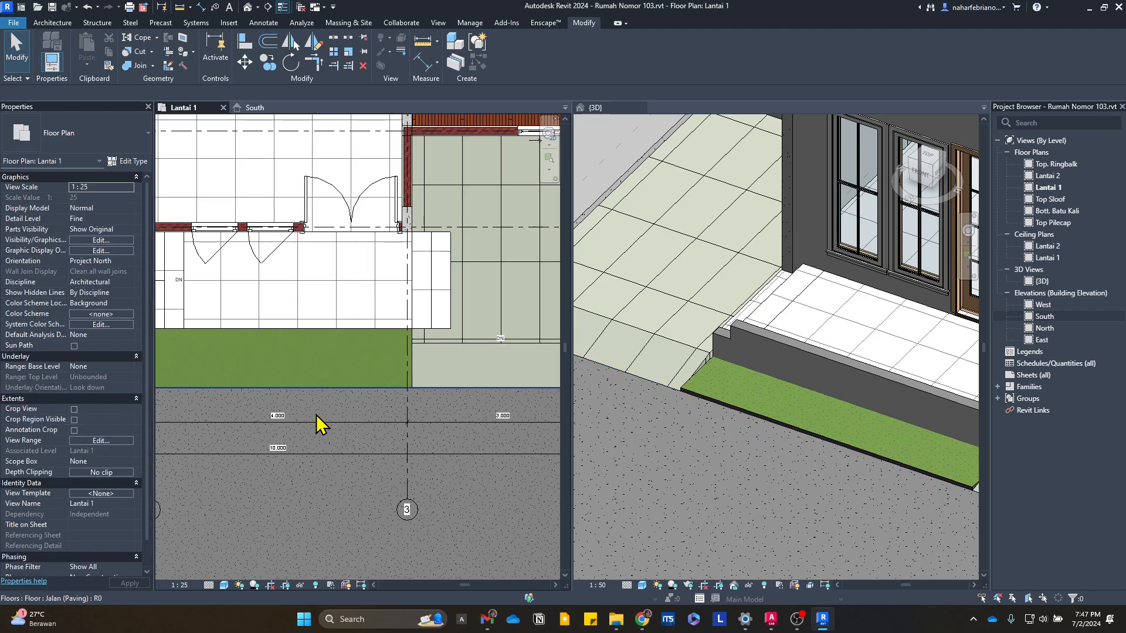
{"action": "scroll", "coordinate": [317, 415], "scroll_direction": "down", "scroll_amount": 1}
{"action": "middle_click_drag", "start_coordinate": [318, 414], "coordinate": [435, 403]}
{"action": "scroll", "coordinate": [287, 339], "scroll_direction": "up", "scroll_amount": 2}
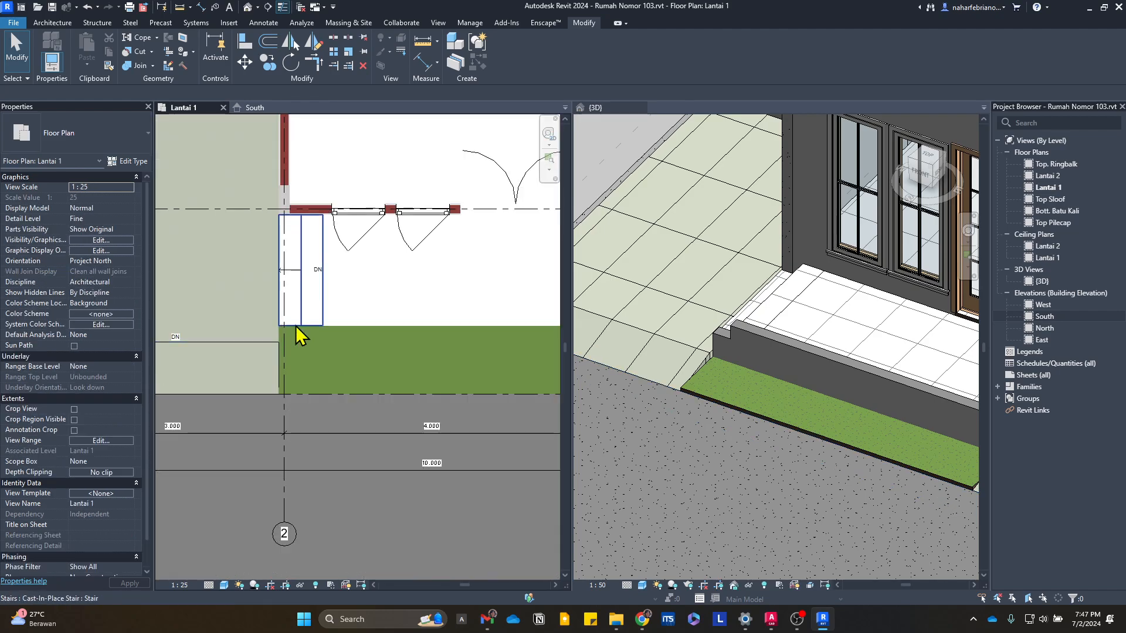
{"action": "left_click", "coordinate": [52, 23]}
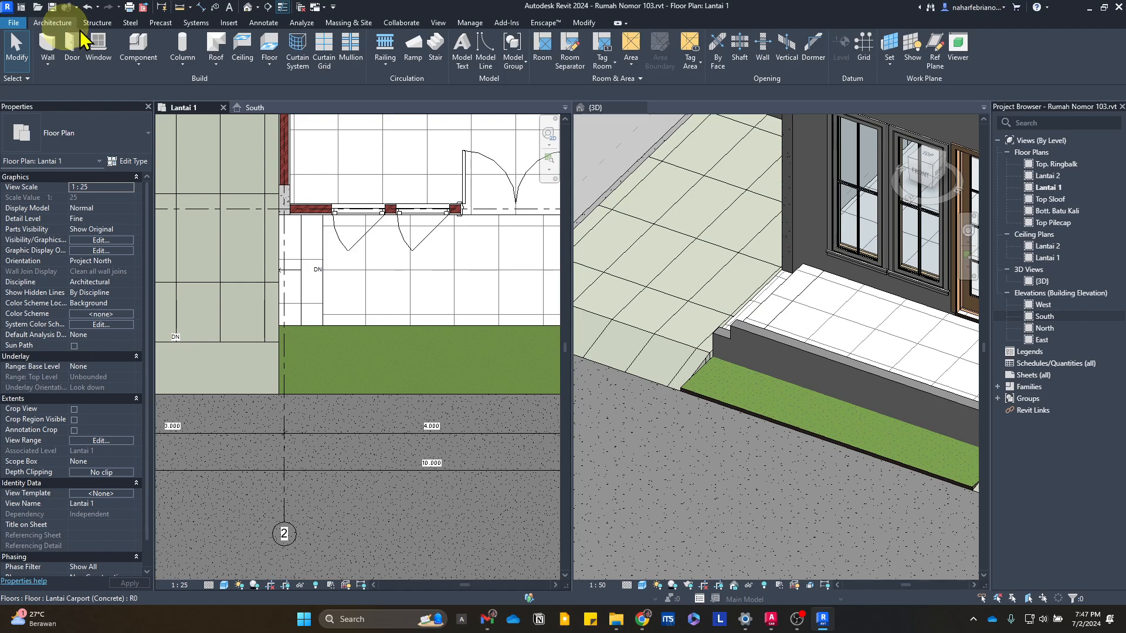
{"action": "key", "text": "w"}
{"action": "key", "text": "a"}
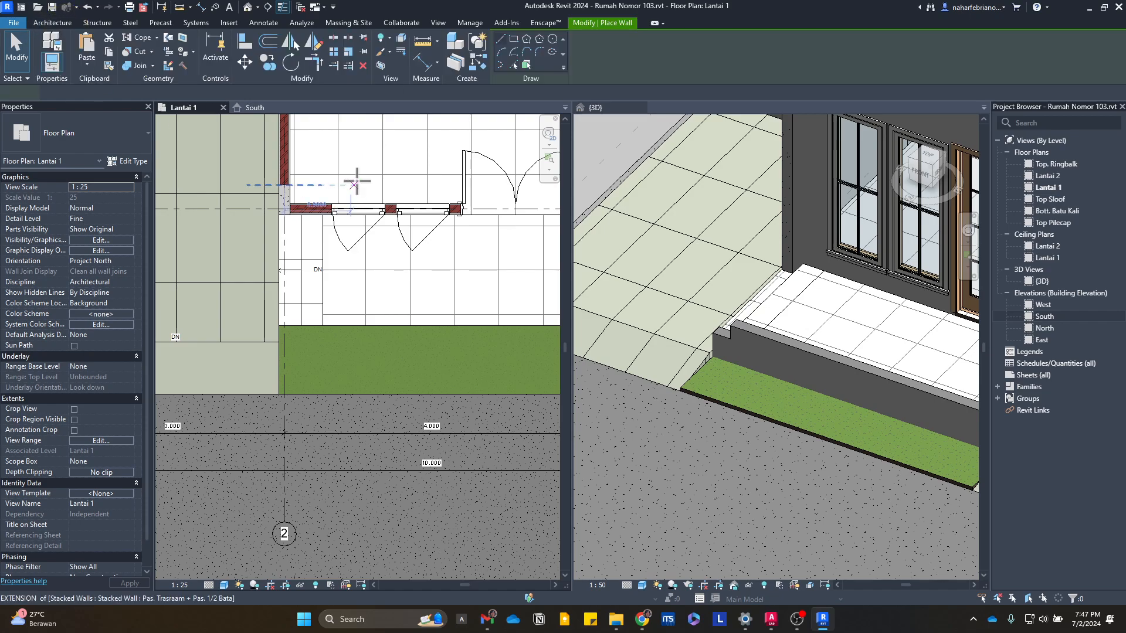
{"action": "scroll", "coordinate": [276, 392], "scroll_direction": "up", "scroll_amount": 5}
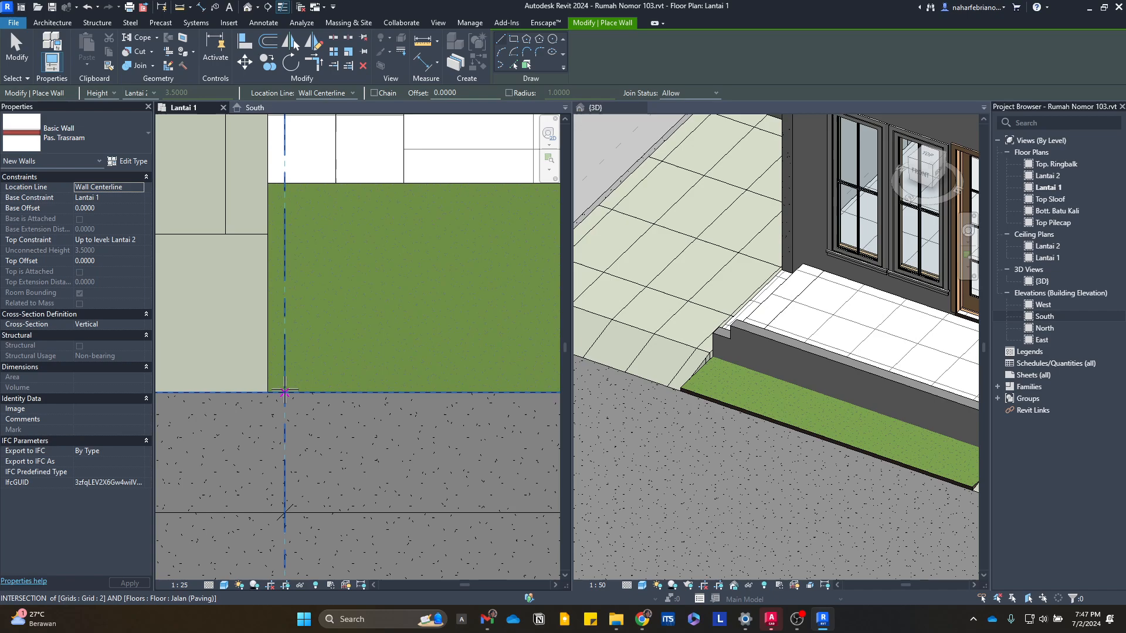
{"action": "left_click", "coordinate": [282, 391]}
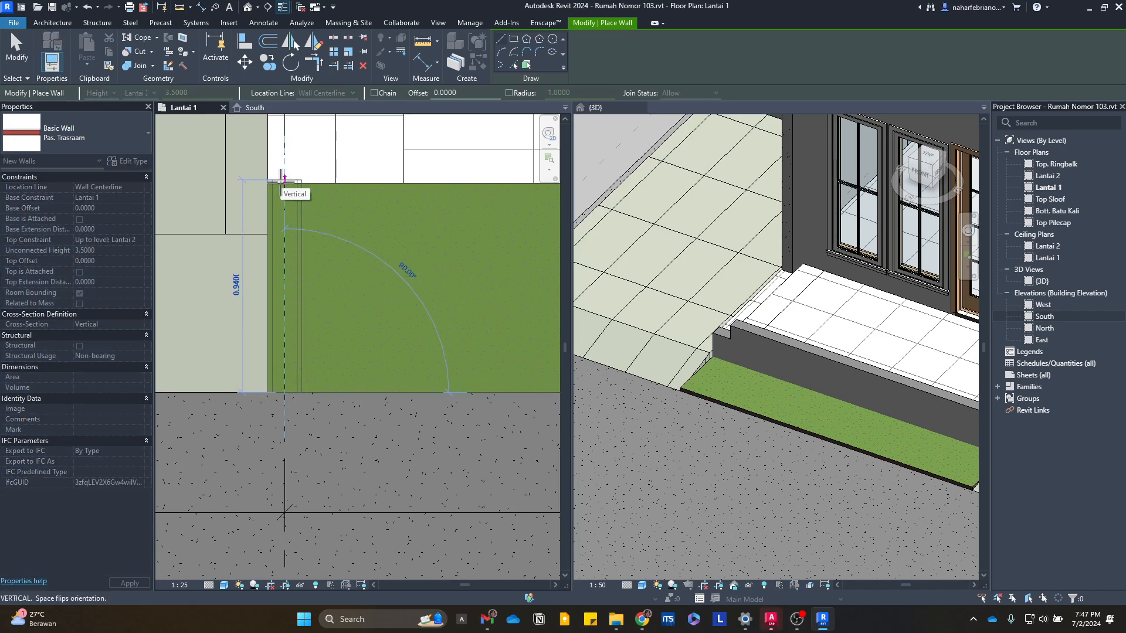
{"action": "left_click", "coordinate": [285, 182]}
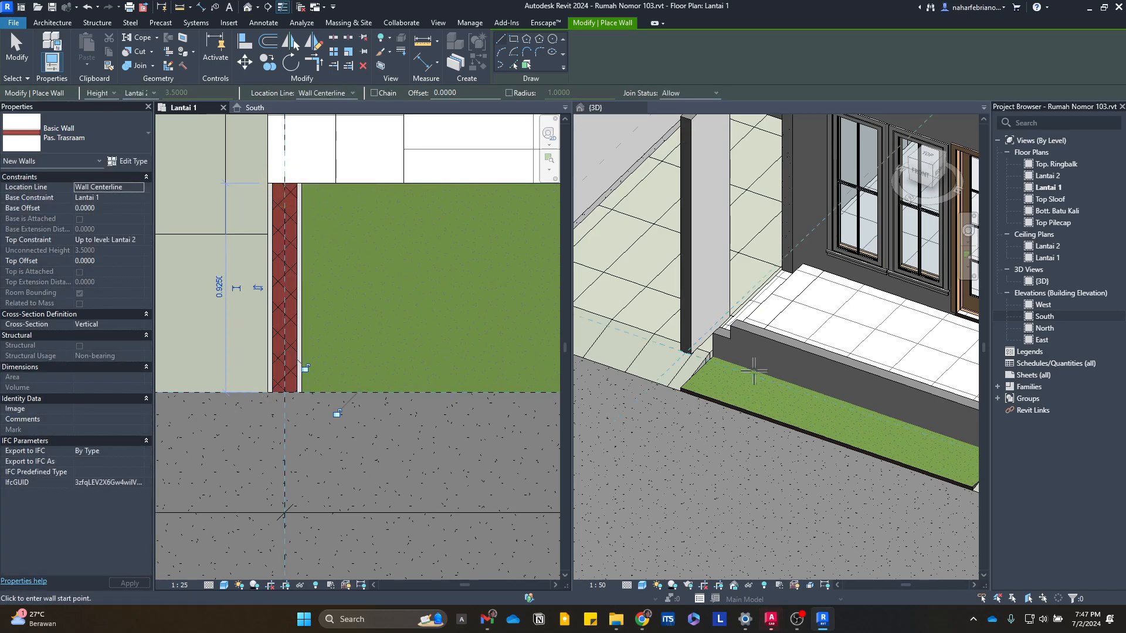
{"action": "key", "text": "Escape"}
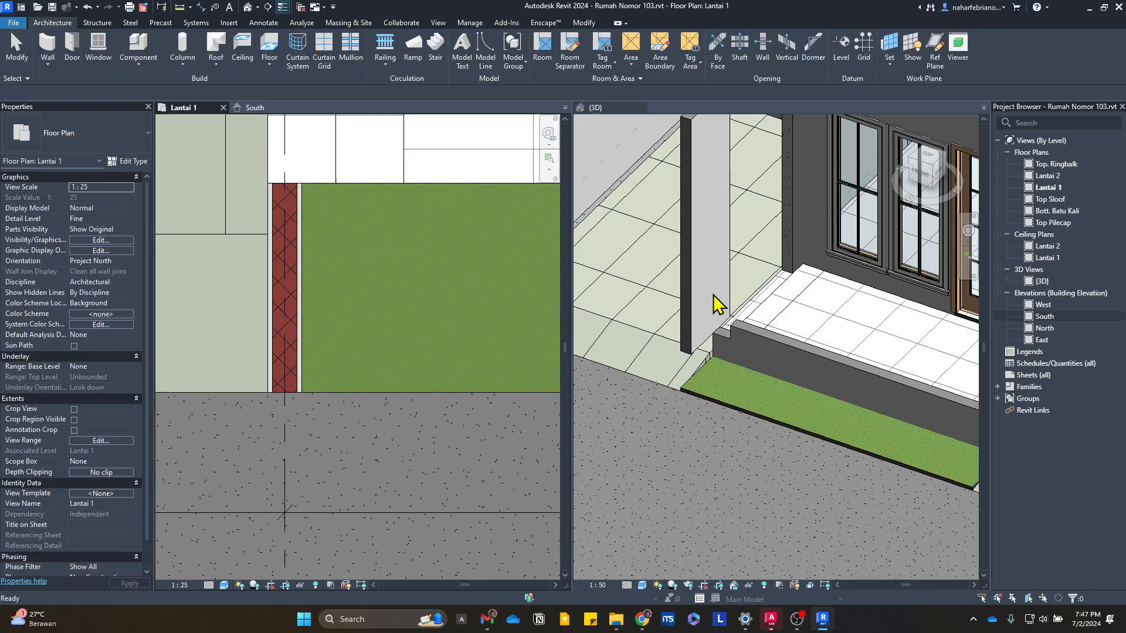
- Set the new garden wall's base constraint to Jalan, its top constraint to level Lantai 1 and its top offset to -0.5
{"action": "left_click", "coordinate": [300, 251]}
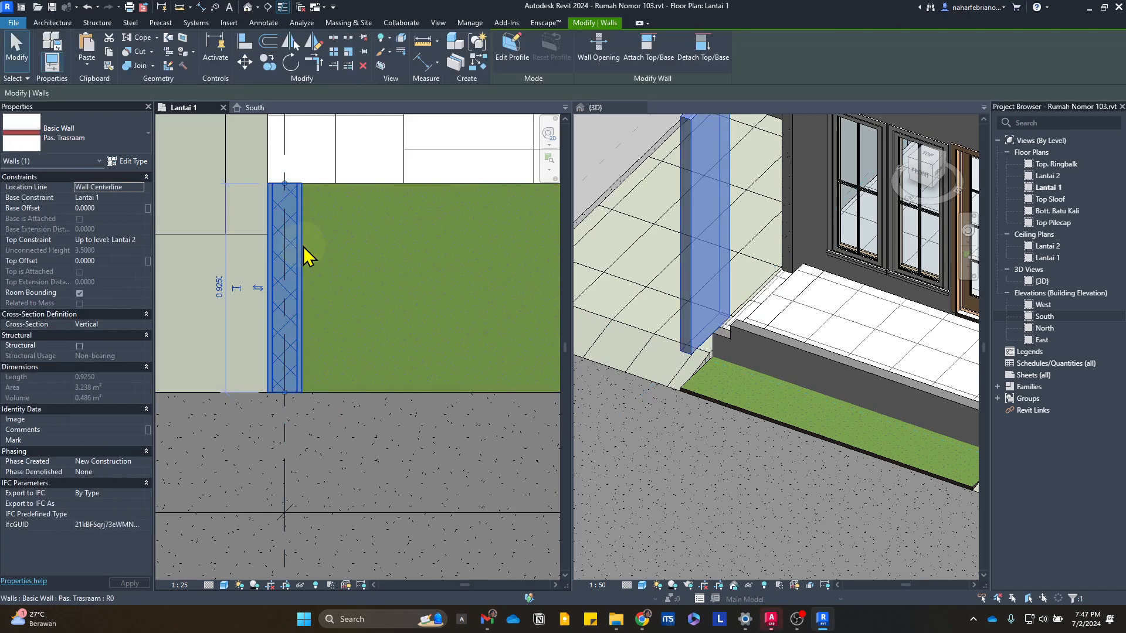
{"action": "left_click", "coordinate": [137, 199]}
{"action": "left_click", "coordinate": [88, 226]}
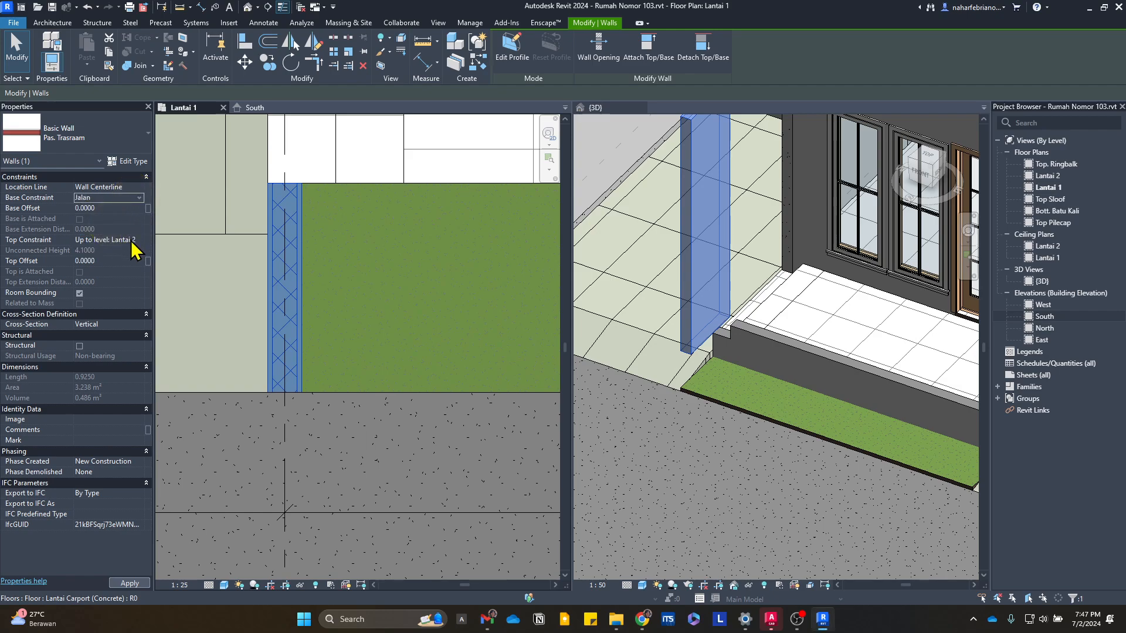
{"action": "left_click", "coordinate": [139, 241]}
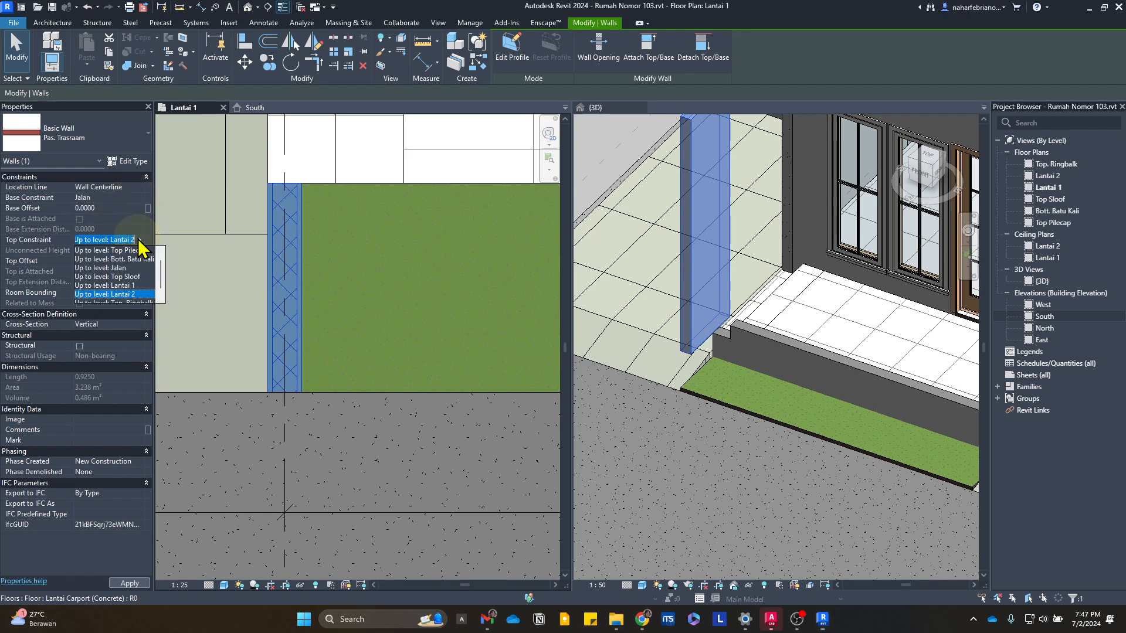
{"action": "left_click", "coordinate": [139, 285]}
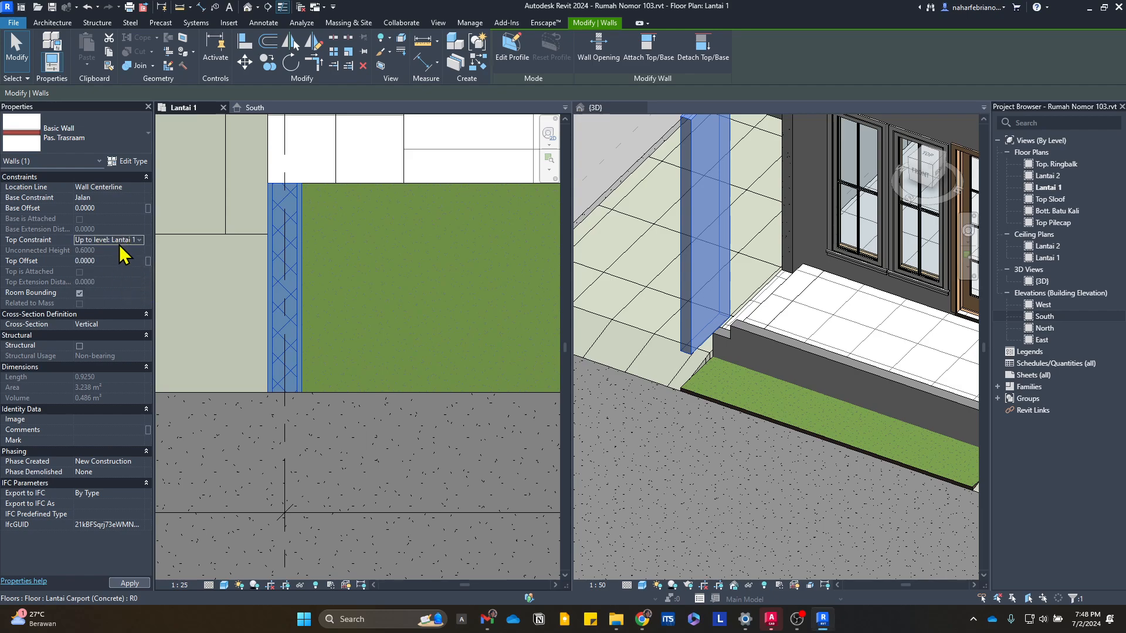
{"action": "left_click", "coordinate": [141, 242]}
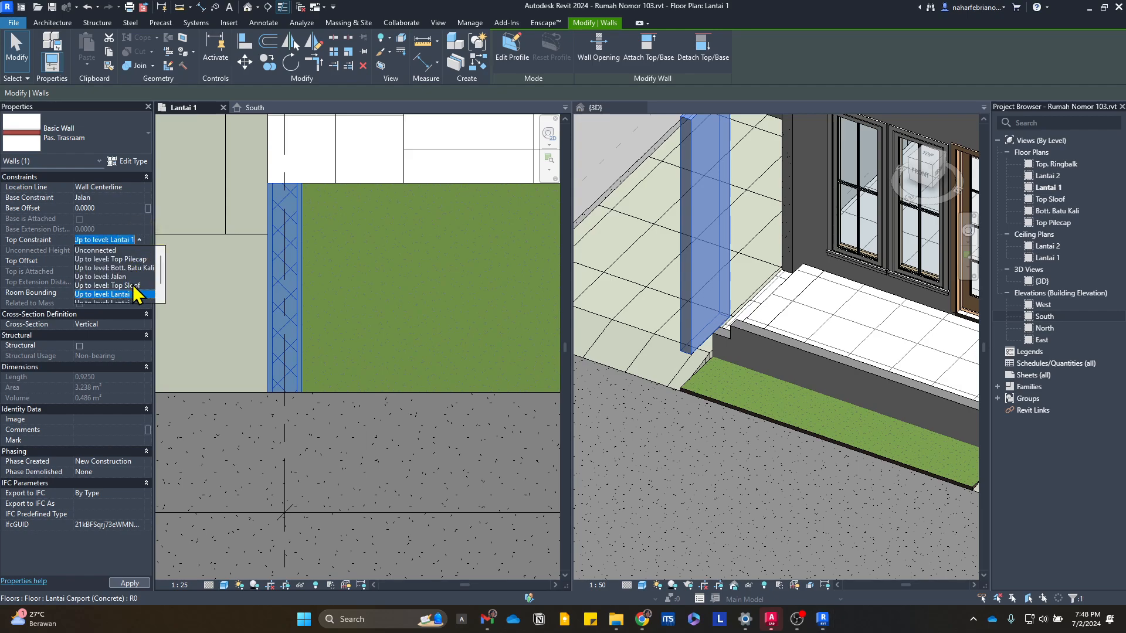
{"action": "left_click", "coordinate": [139, 294]}
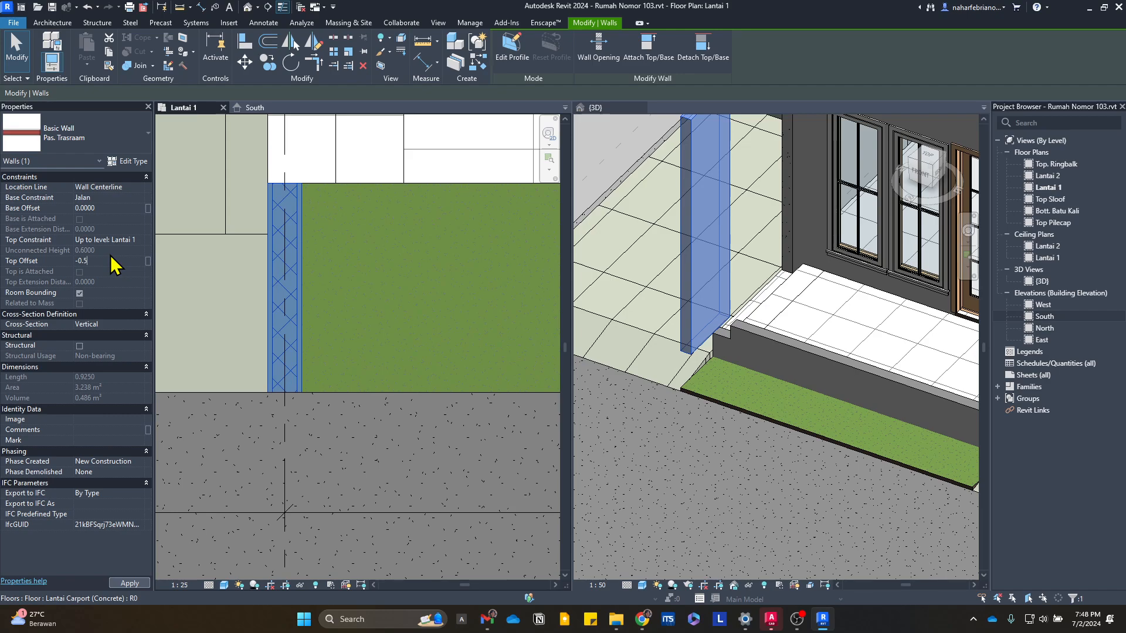
{"action": "scroll", "coordinate": [786, 319], "scroll_direction": "up", "scroll_amount": 4}
{"action": "key", "text": "Escape"}
{"action": "scroll", "coordinate": [718, 374], "scroll_direction": "up", "scroll_amount": 3}
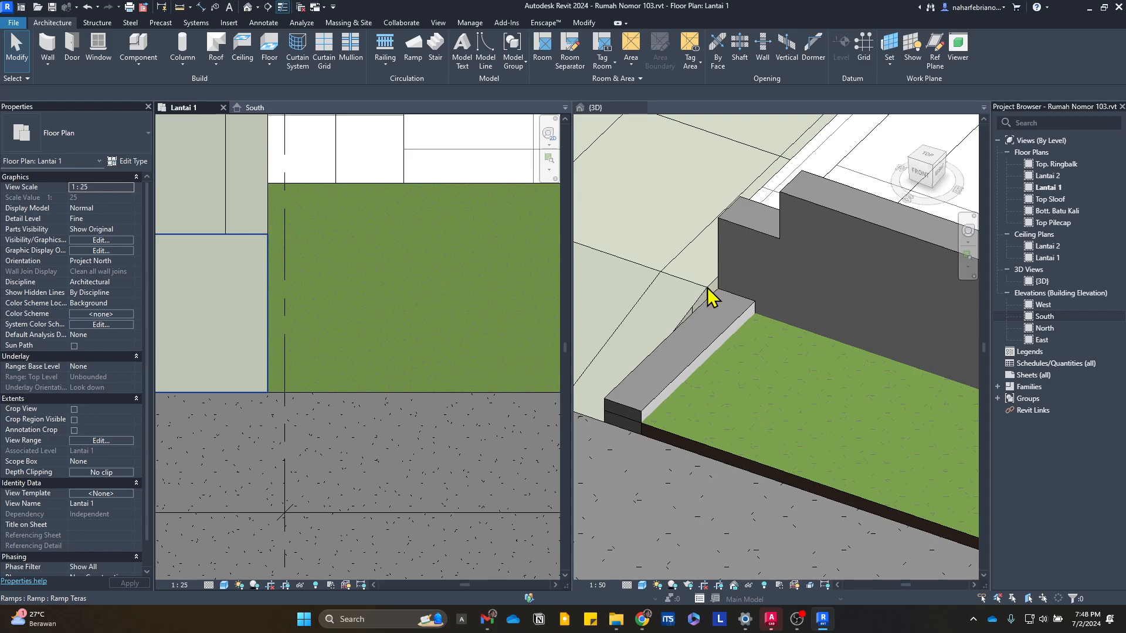
- Check the Taman (Rumput) floor's height offset, and set the top offset of the low wall beside it to -0.4
{"action": "left_click", "coordinate": [727, 326]}
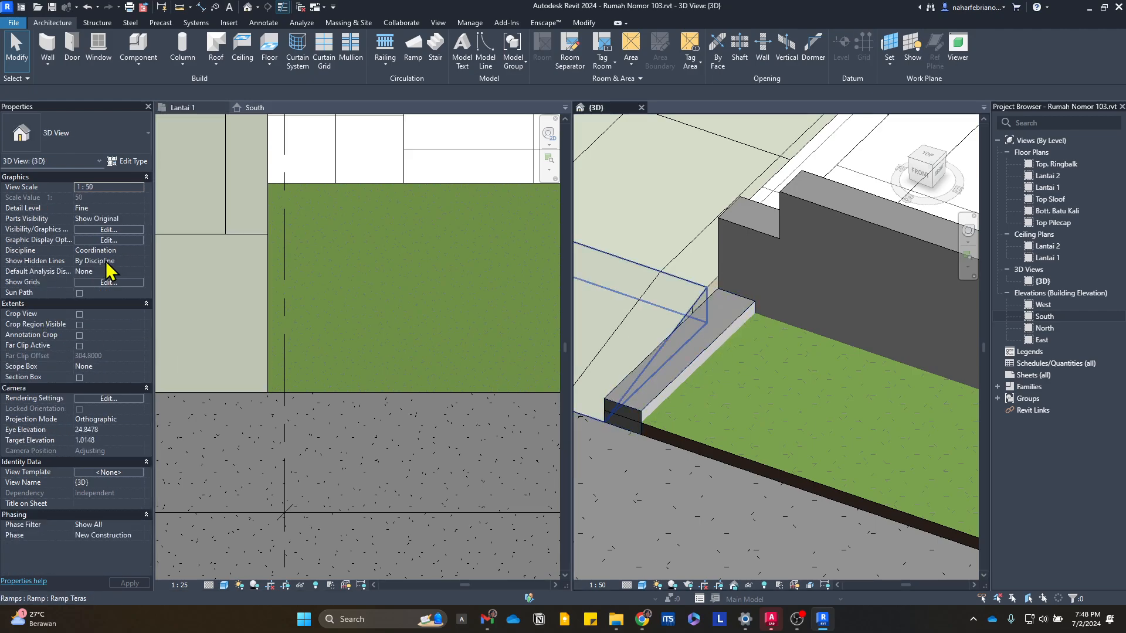
{"action": "left_click", "coordinate": [496, 356]}
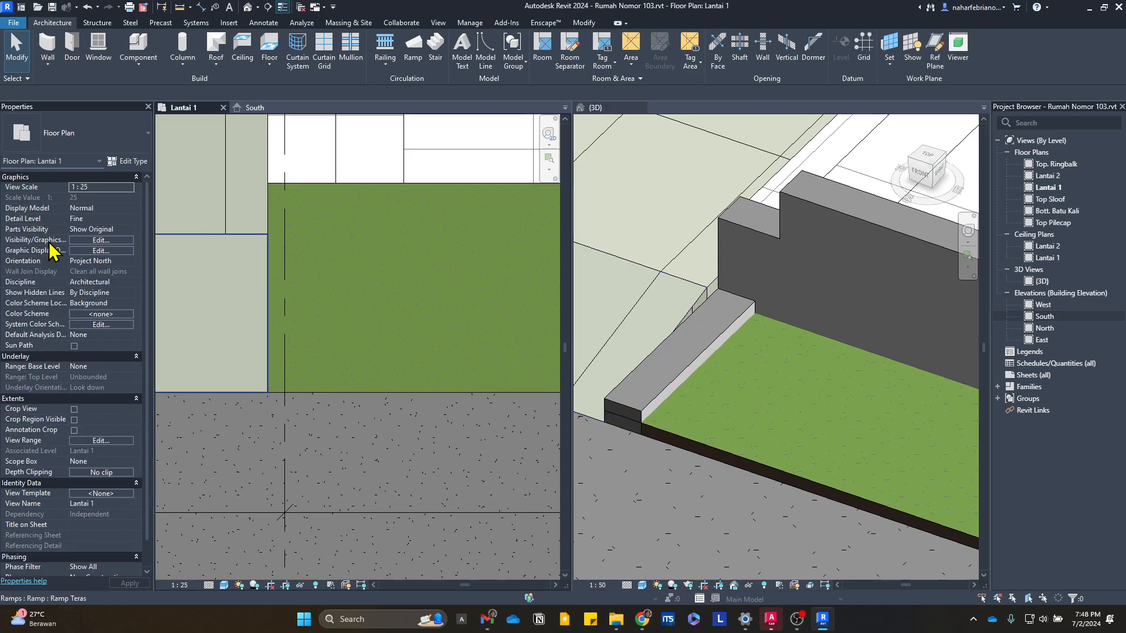
{"action": "left_click", "coordinate": [349, 343]}
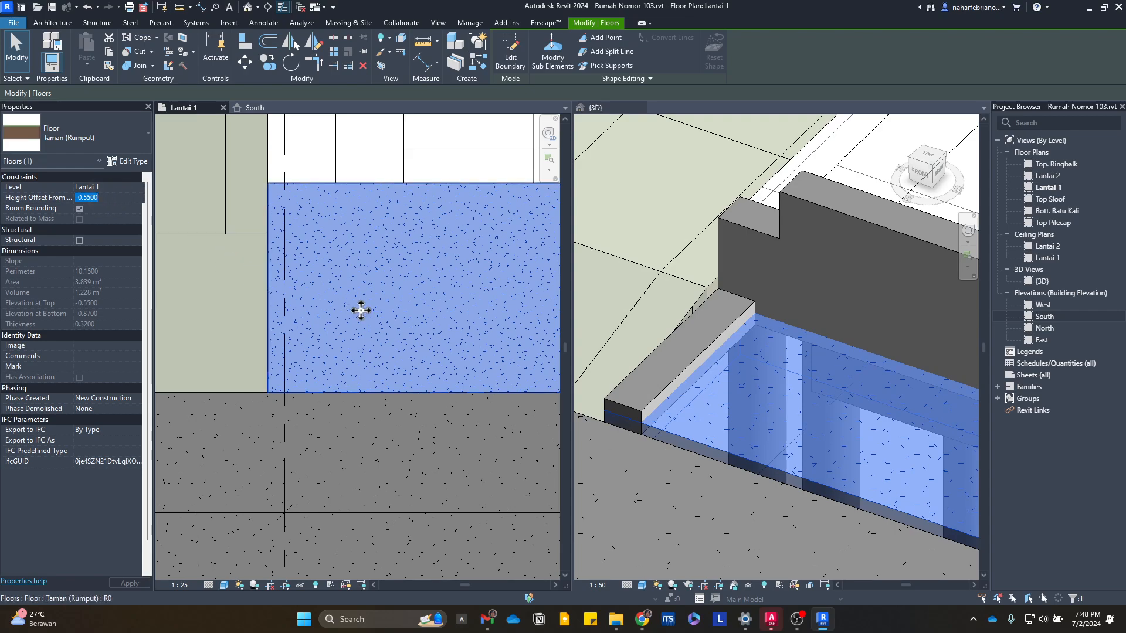
{"action": "key", "text": "Escape"}
{"action": "left_click", "coordinate": [670, 382]}
{"action": "left_click", "coordinate": [670, 382]}
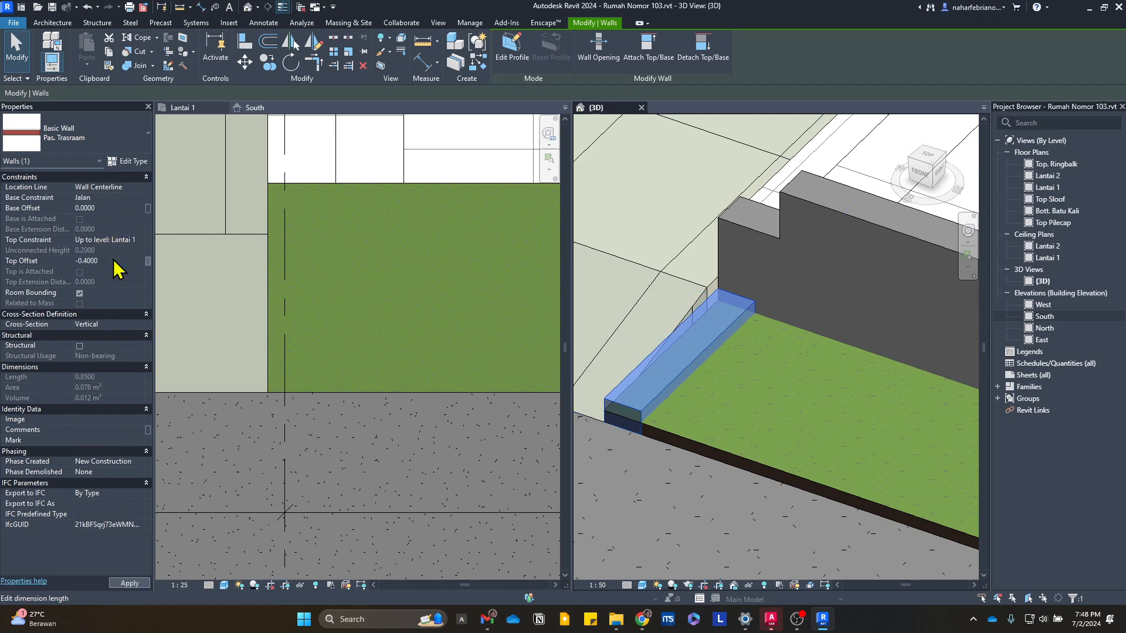
- Compare the terrace wall and low garden wall in the 3D view with the front area of the Lantai 1 floor plan
{"action": "scroll", "coordinate": [393, 305], "scroll_direction": "down", "scroll_amount": 3}
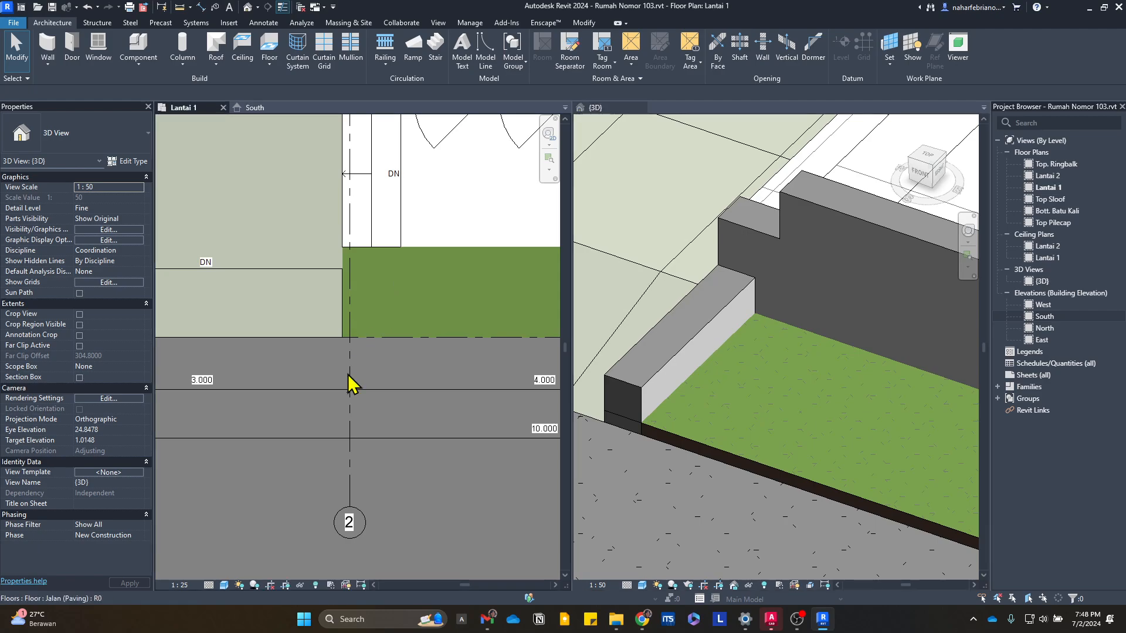
{"action": "scroll", "coordinate": [378, 293], "scroll_direction": "up", "scroll_amount": 1}
{"action": "middle_click_drag", "start_coordinate": [378, 296], "coordinate": [308, 413]}
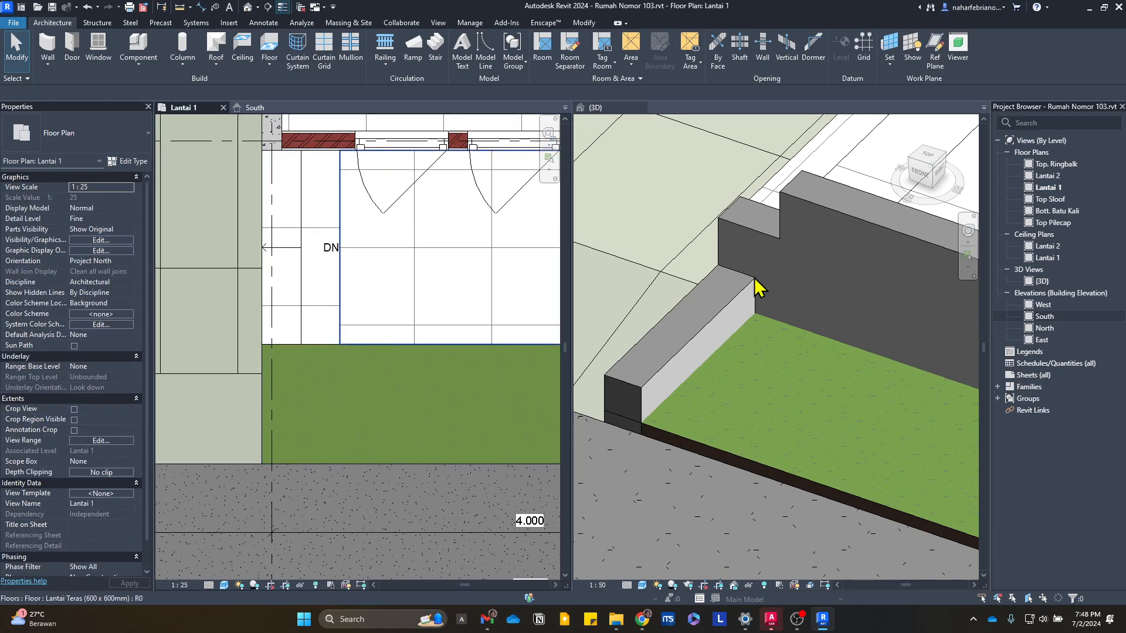
{"action": "left_click", "coordinate": [781, 221]}
{"action": "left_click", "coordinate": [696, 334]}
{"action": "left_click", "coordinate": [799, 277]}
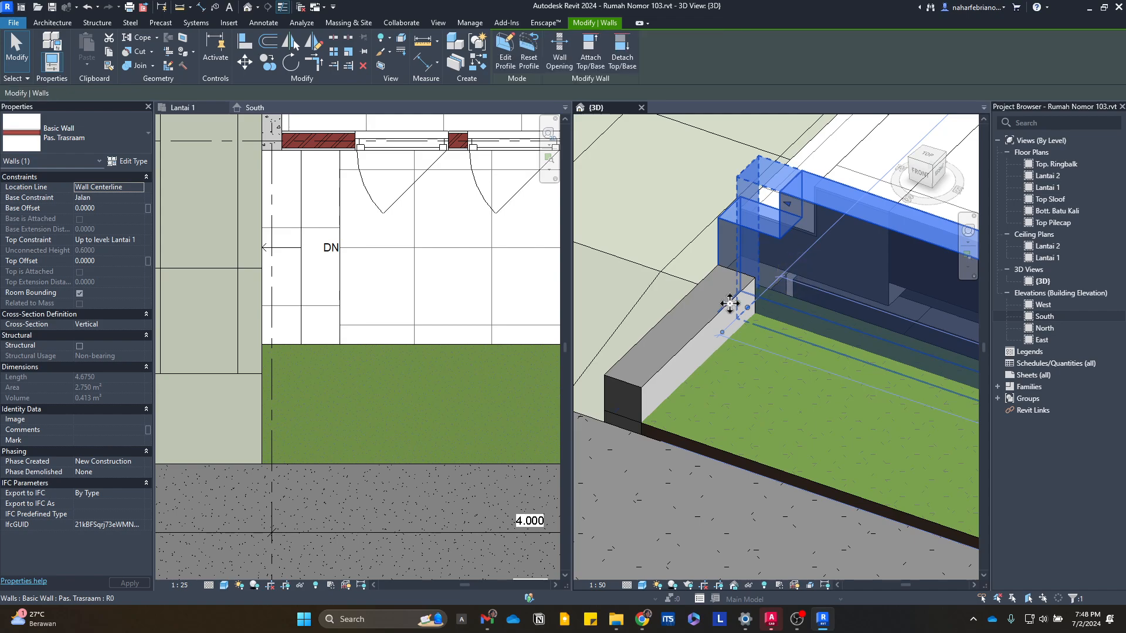
{"action": "key", "text": "Escape"}
{"action": "scroll", "coordinate": [355, 378], "scroll_direction": "down", "scroll_amount": 3}
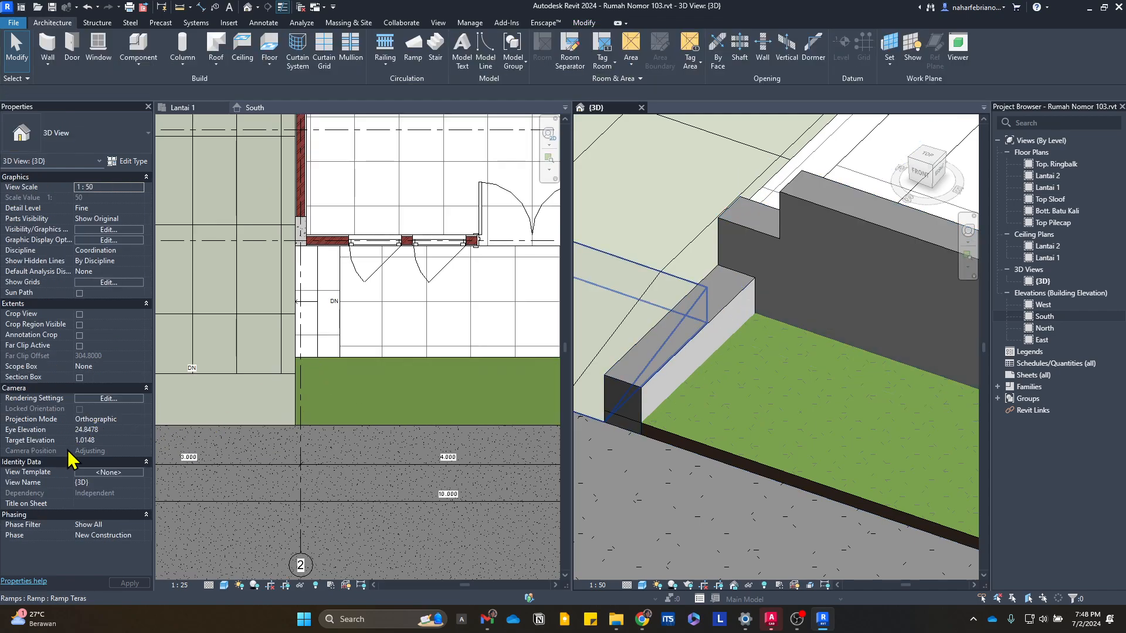
{"action": "left_click", "coordinate": [297, 465]}
{"action": "scroll", "coordinate": [270, 351], "scroll_direction": "down", "scroll_amount": 5}
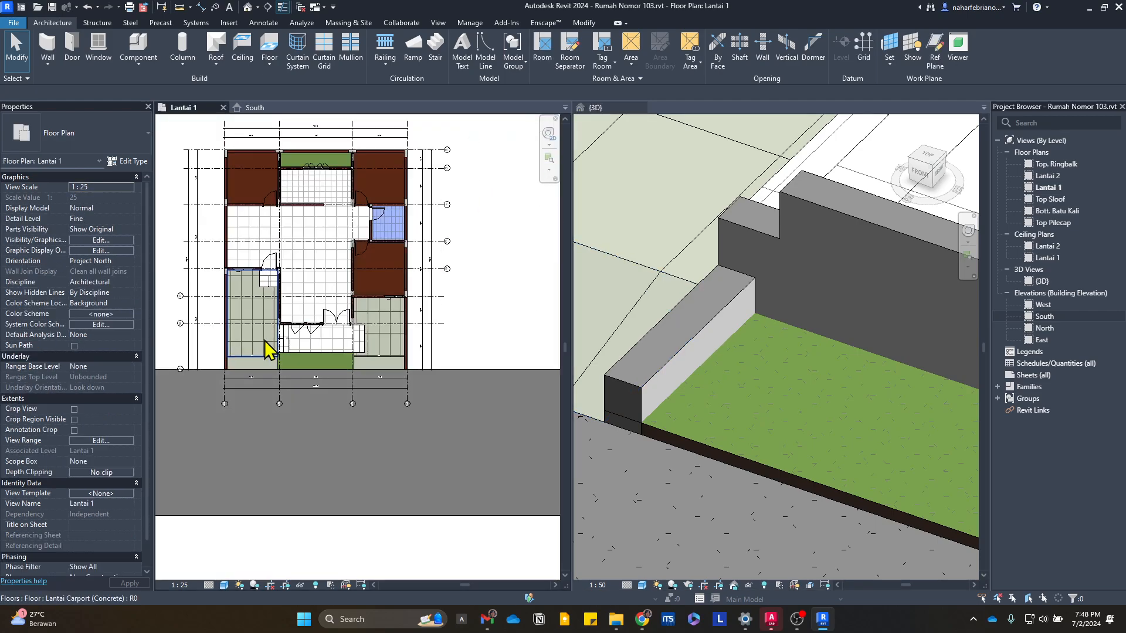
{"action": "scroll", "coordinate": [258, 352], "scroll_direction": "up", "scroll_amount": 5}
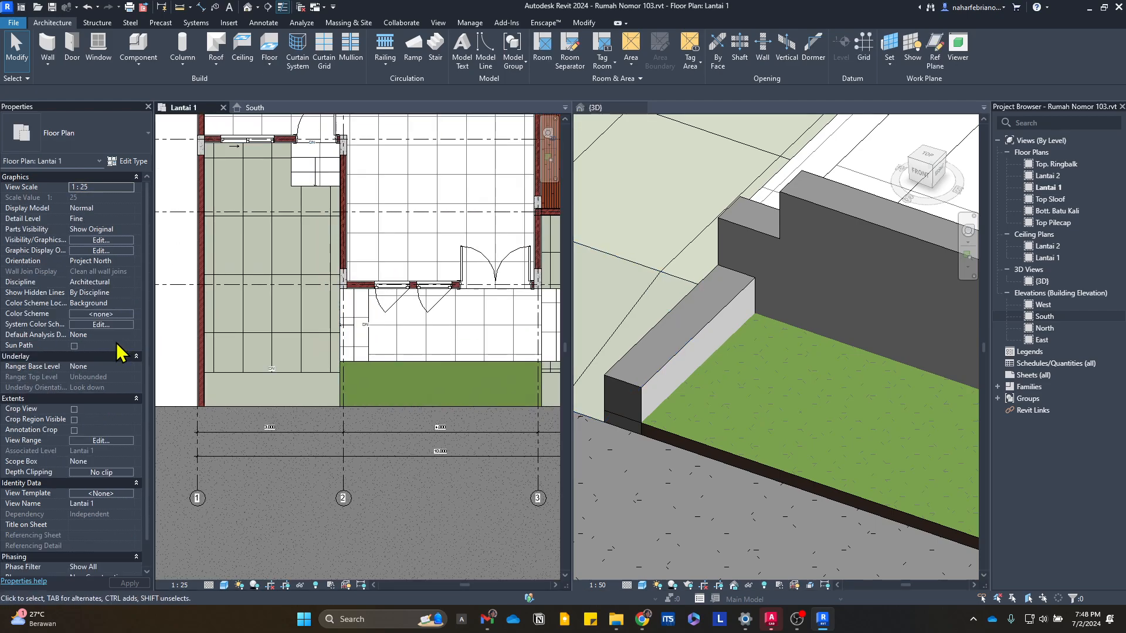
- Set both the bottom and the view depth of the Lantai 1 plan's view range to Level Below (Top Sloof)
{"action": "left_click", "coordinate": [109, 441]}
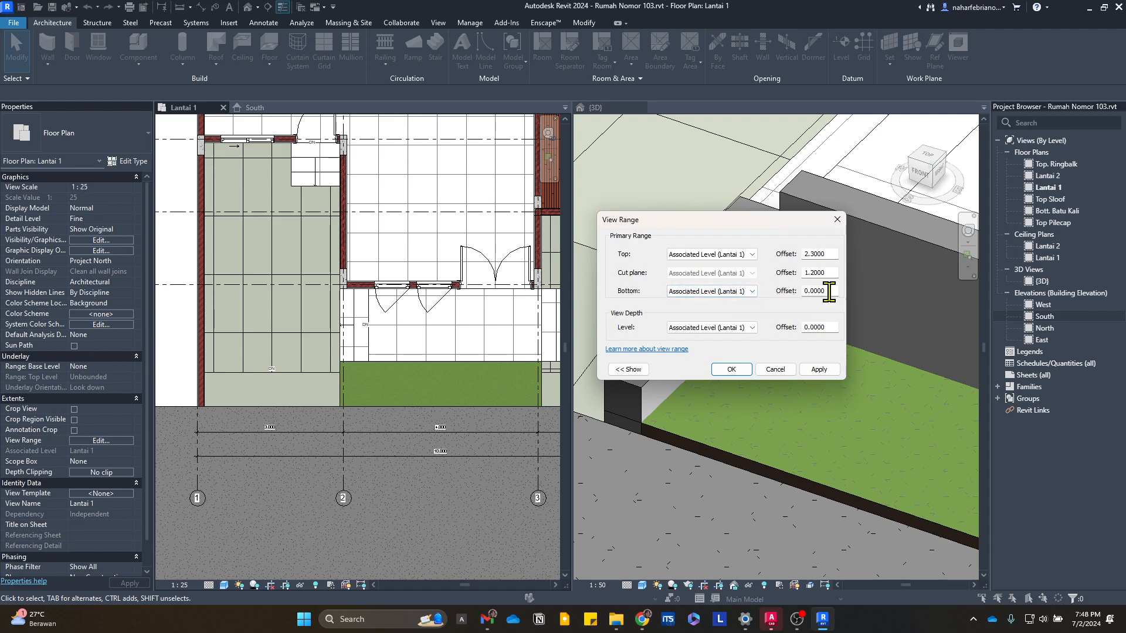
{"action": "left_click", "coordinate": [751, 291]}
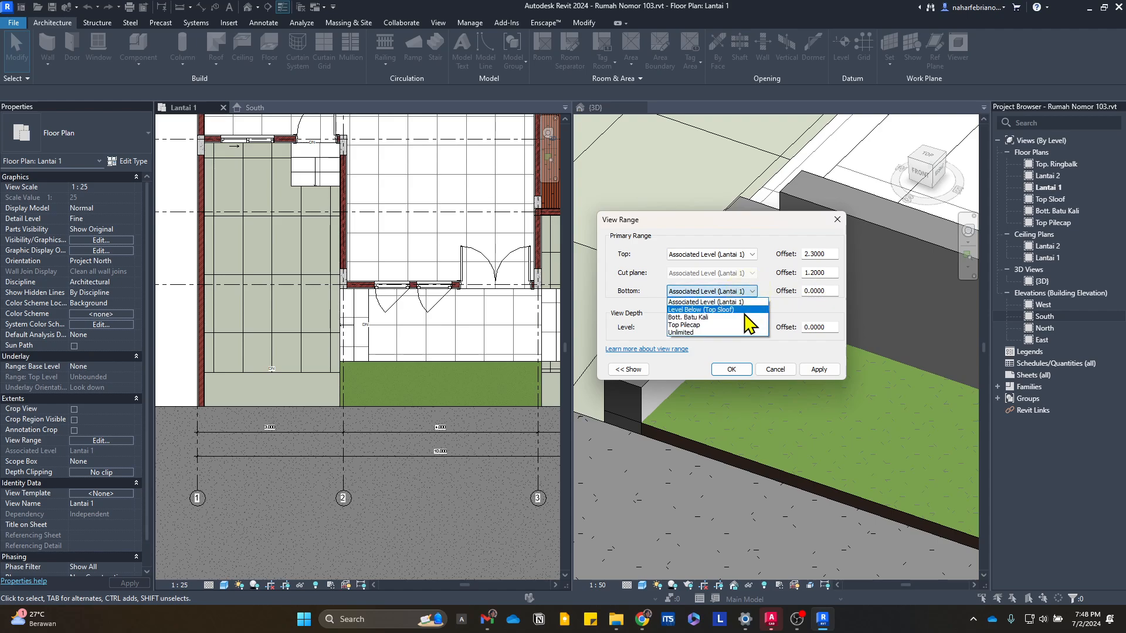
{"action": "left_click", "coordinate": [743, 311]}
{"action": "left_click", "coordinate": [704, 328]}
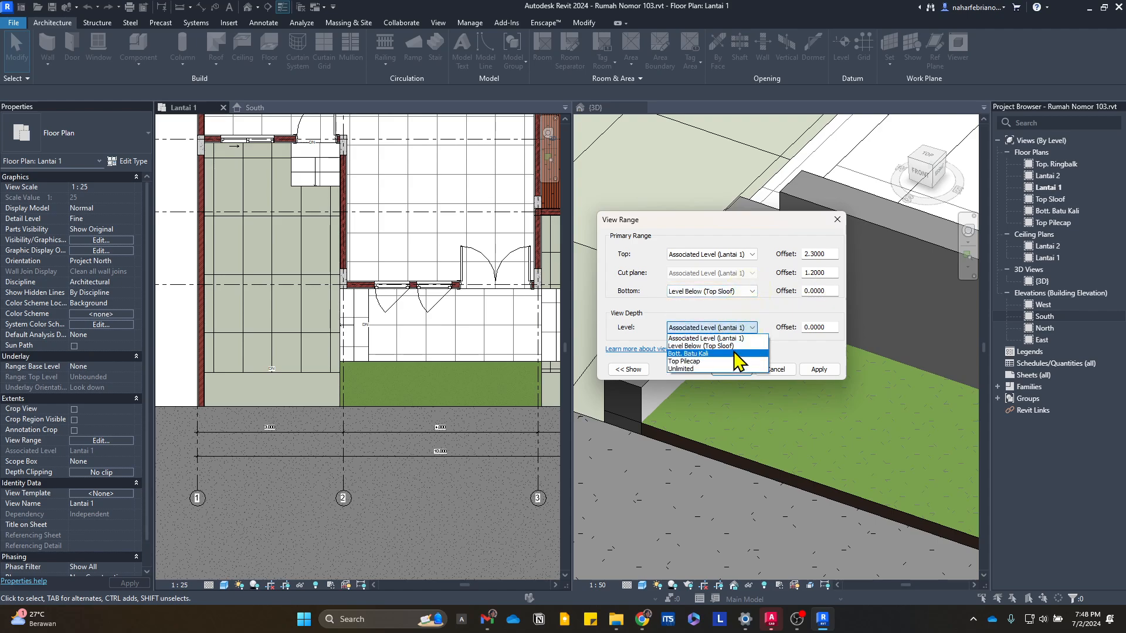
{"action": "left_click", "coordinate": [727, 346]}
{"action": "left_click", "coordinate": [733, 369]}
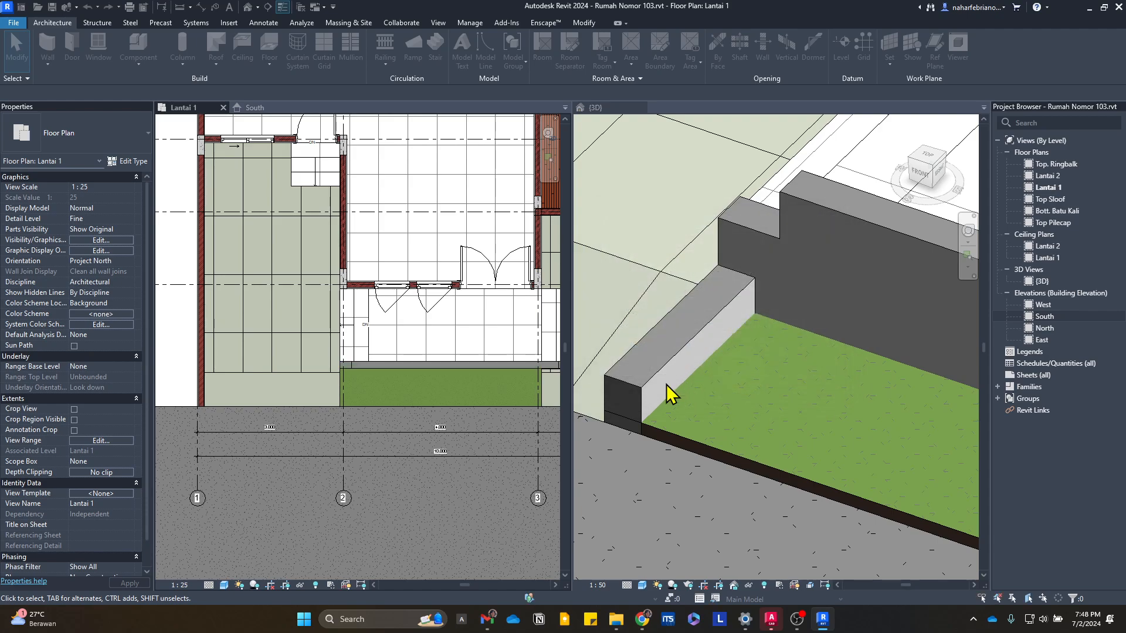
{"action": "scroll", "coordinate": [343, 381], "scroll_direction": "up", "scroll_amount": 5}
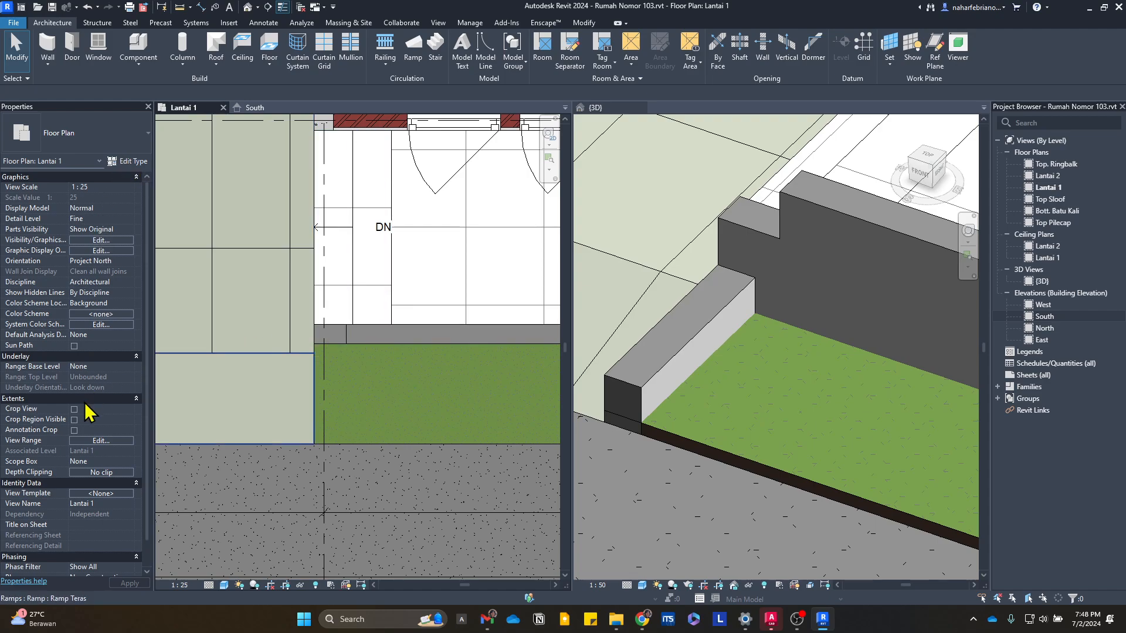
- Set both the bottom and the view depth of the Lantai 1 plan's view range to Bott. Batu Kali
{"action": "left_click", "coordinate": [101, 440]}
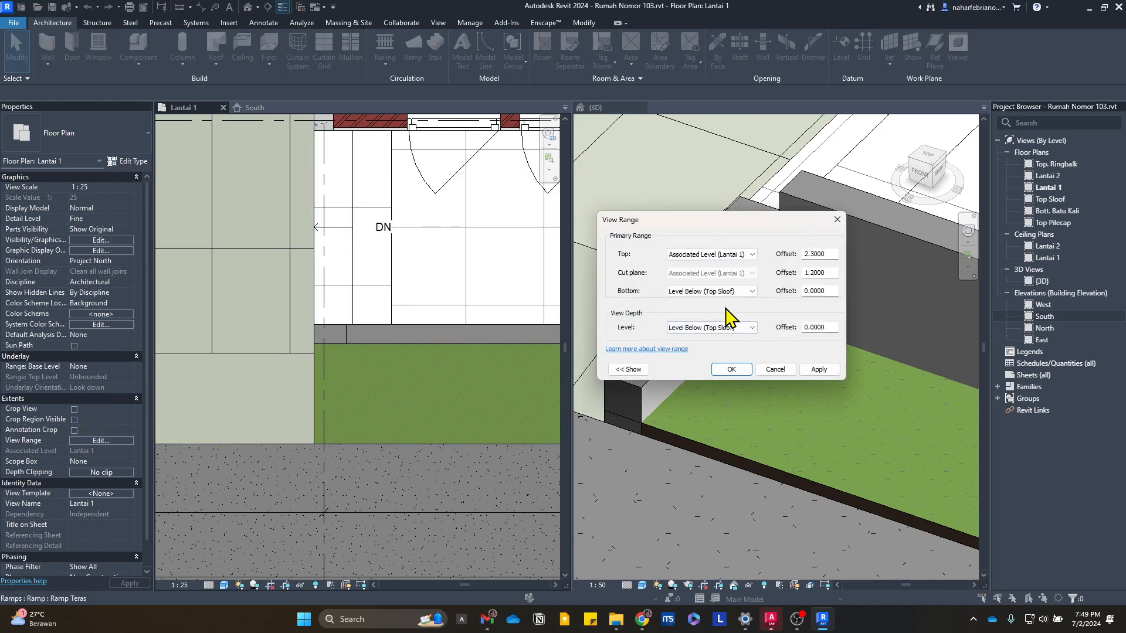
{"action": "left_click", "coordinate": [736, 292]}
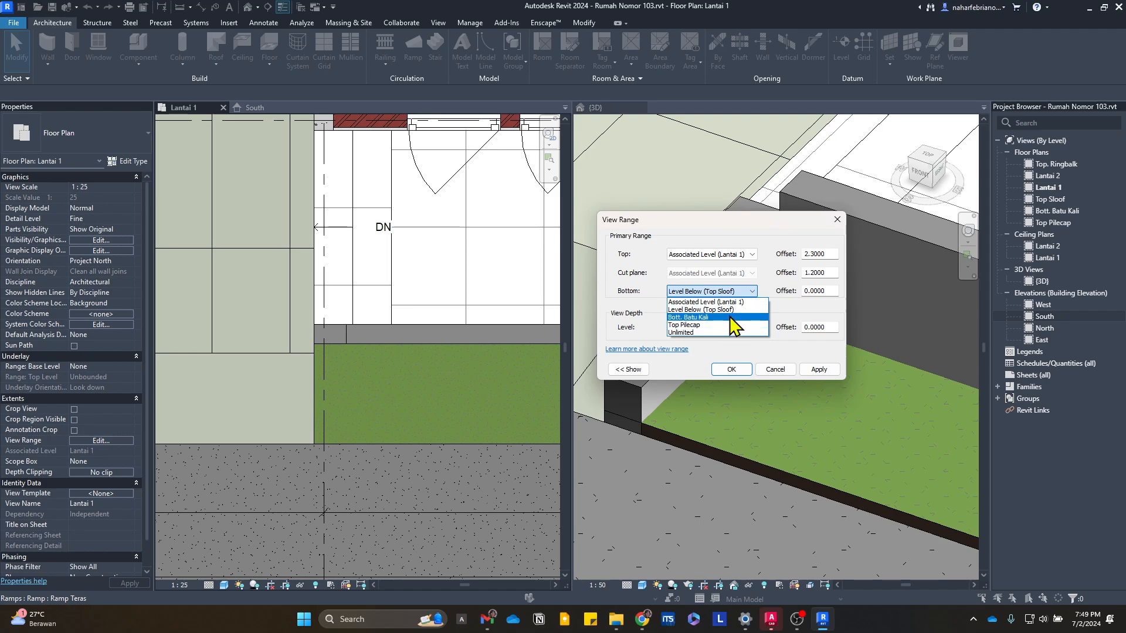
{"action": "left_click", "coordinate": [732, 317]}
{"action": "left_click", "coordinate": [741, 326]}
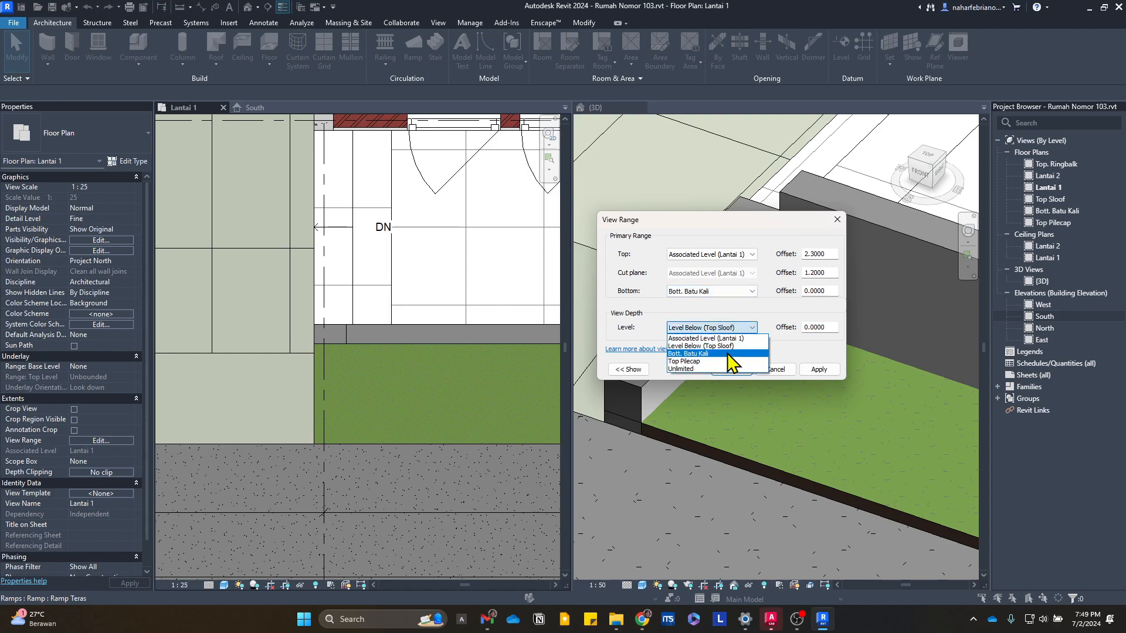
{"action": "left_click", "coordinate": [733, 354]}
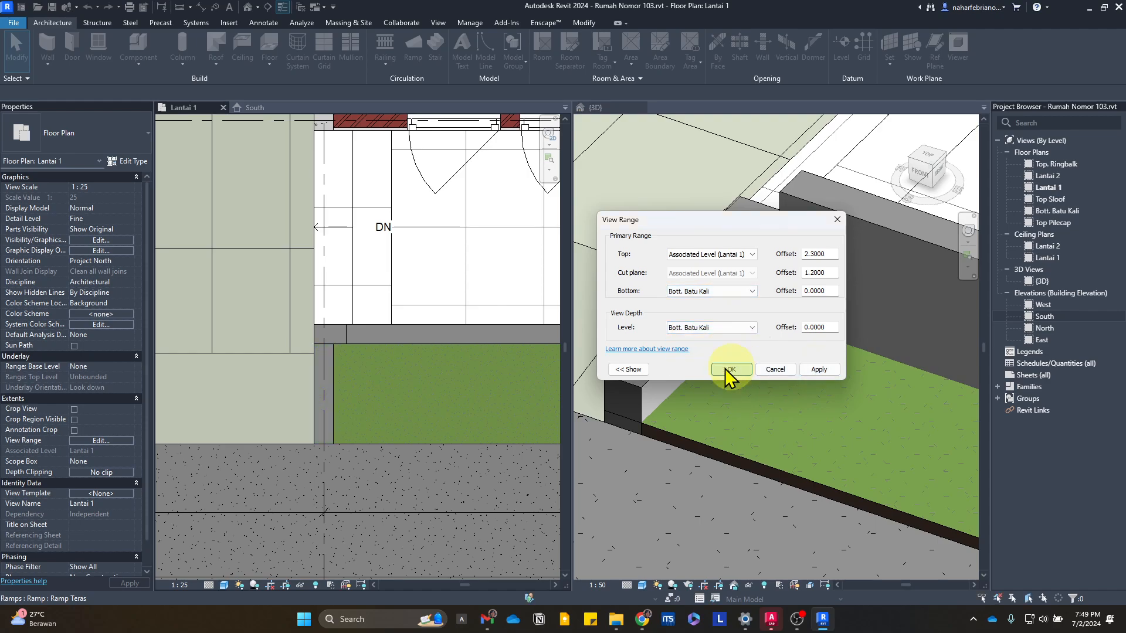
{"action": "left_click", "coordinate": [730, 369]}
- Examine the low wall on grid 2 and the garden strip's edges across the Lantai 1 floor plan
{"action": "scroll", "coordinate": [370, 381], "scroll_direction": "down", "scroll_amount": 4}
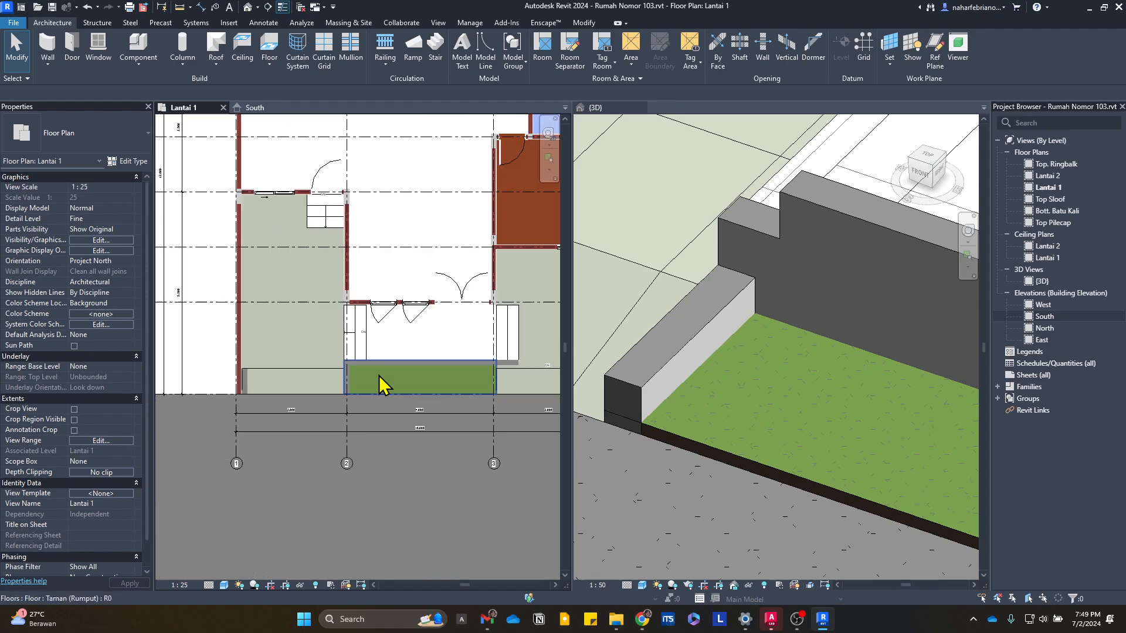
{"action": "scroll", "coordinate": [234, 399], "scroll_direction": "up", "scroll_amount": 5}
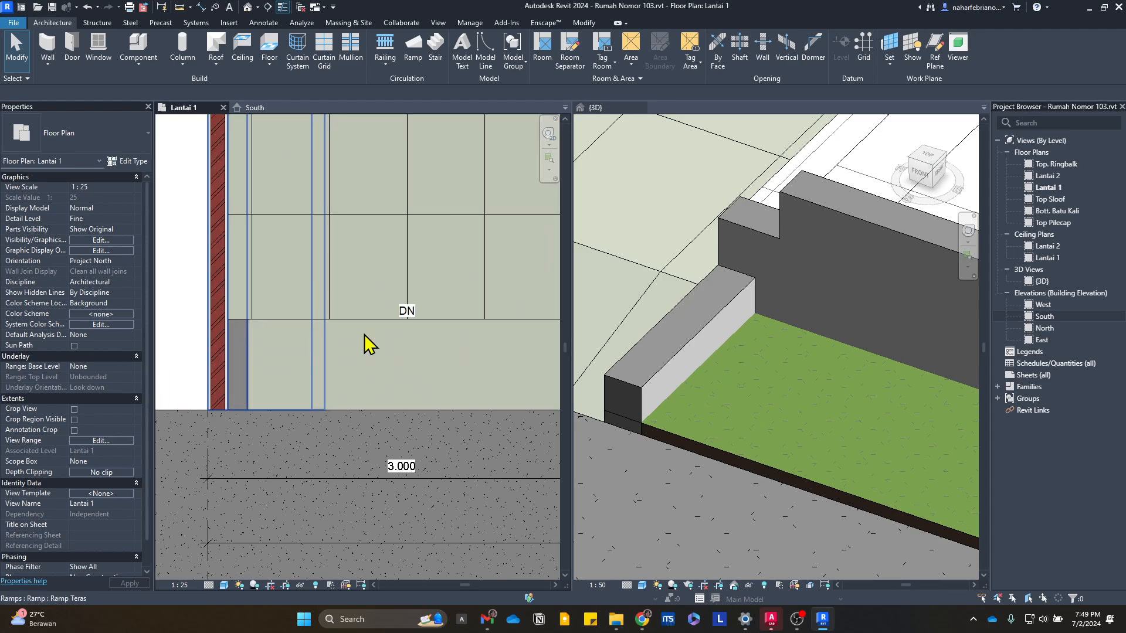
{"action": "scroll", "coordinate": [276, 364], "scroll_direction": "down", "scroll_amount": 2}
{"action": "scroll", "coordinate": [284, 351], "scroll_direction": "up", "scroll_amount": 2}
{"action": "left_click", "coordinate": [280, 351]}
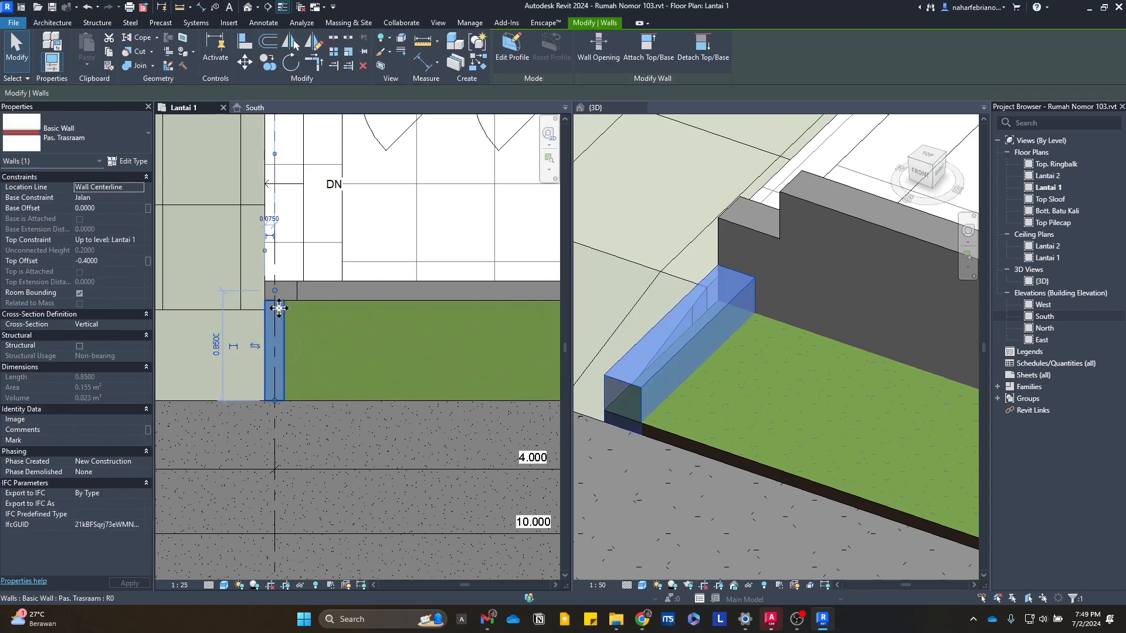
{"action": "scroll", "coordinate": [384, 372], "scroll_direction": "down", "scroll_amount": 2}
{"action": "middle_click_drag", "start_coordinate": [381, 350], "coordinate": [123, 341]}
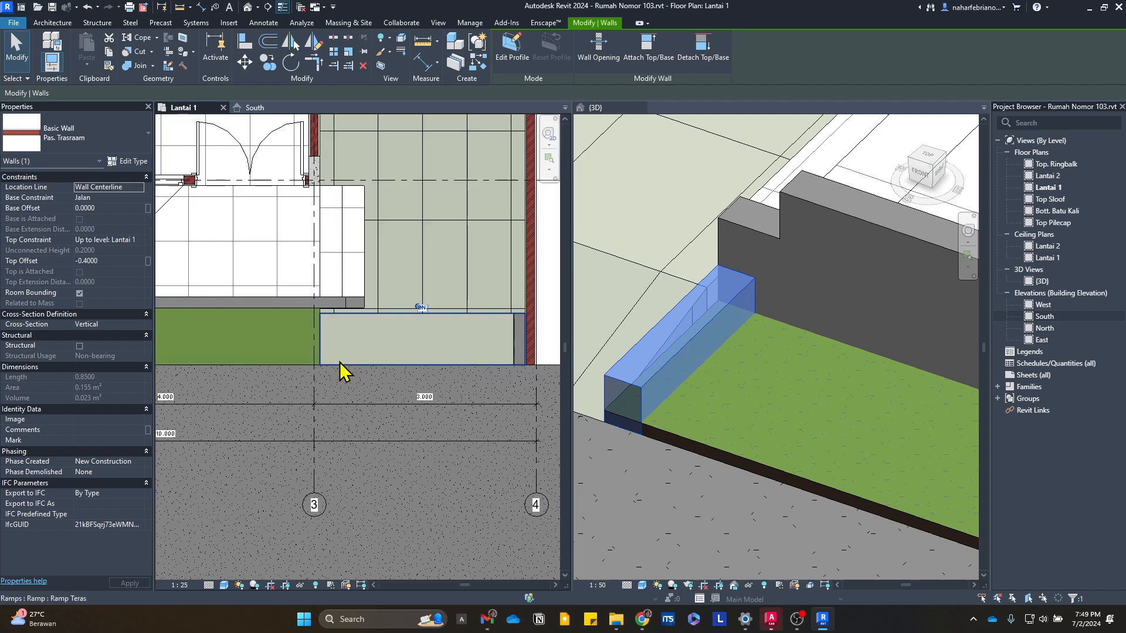
{"action": "middle_click_drag", "start_coordinate": [275, 370], "coordinate": [492, 368]}
{"action": "scroll", "coordinate": [260, 312], "scroll_direction": "up", "scroll_amount": 2}
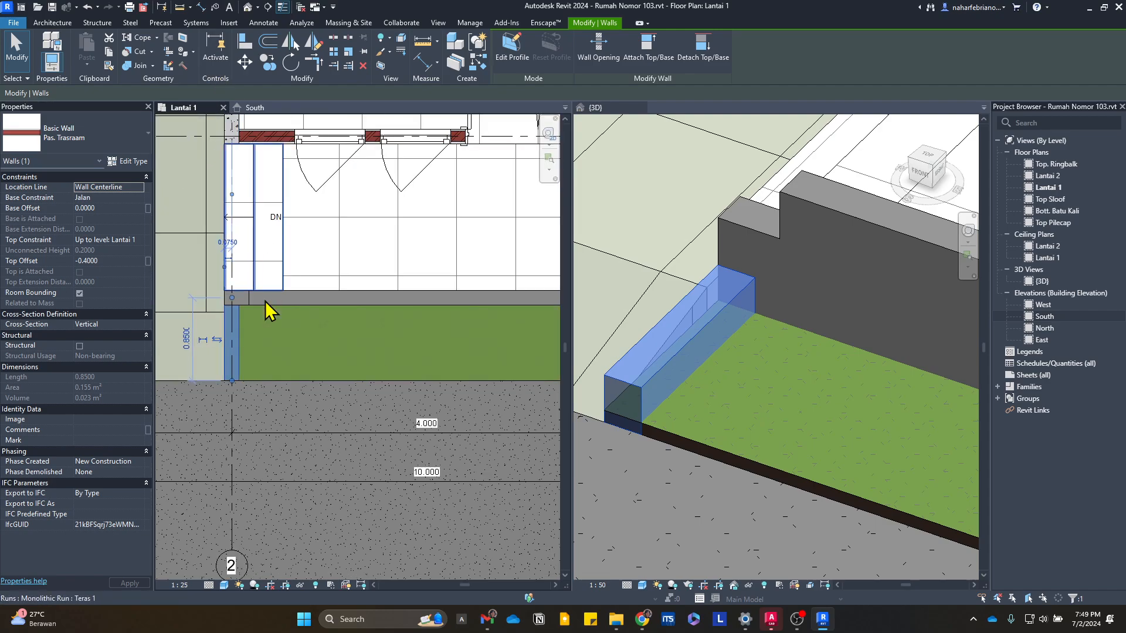
- Dismiss the save reminder and set up a new Pas. Trasraam wall with base constraint Jalan and top constraint level Lantai 1
{"action": "left_click", "coordinate": [477, 64]}
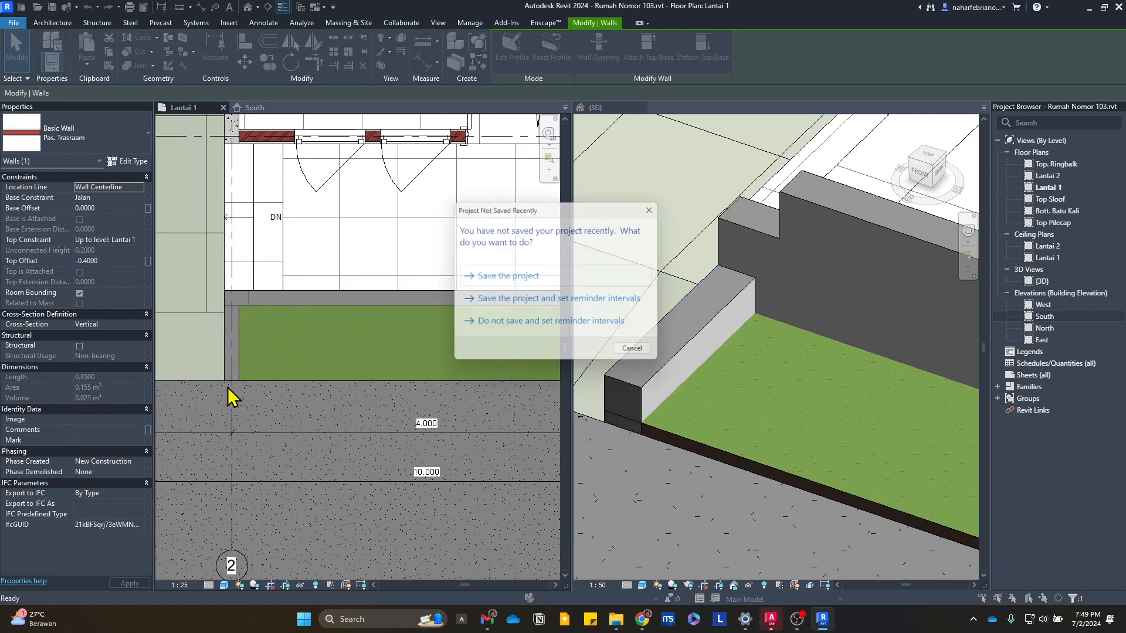
{"action": "left_click", "coordinate": [470, 324]}
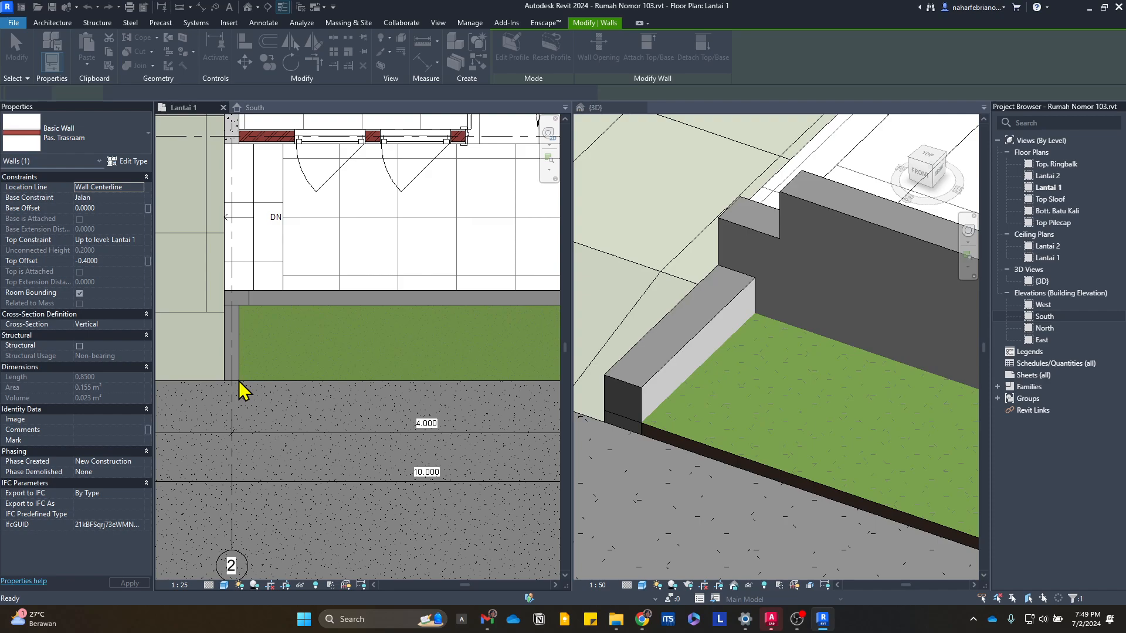
{"action": "scroll", "coordinate": [256, 329], "scroll_direction": "up", "scroll_amount": 1}
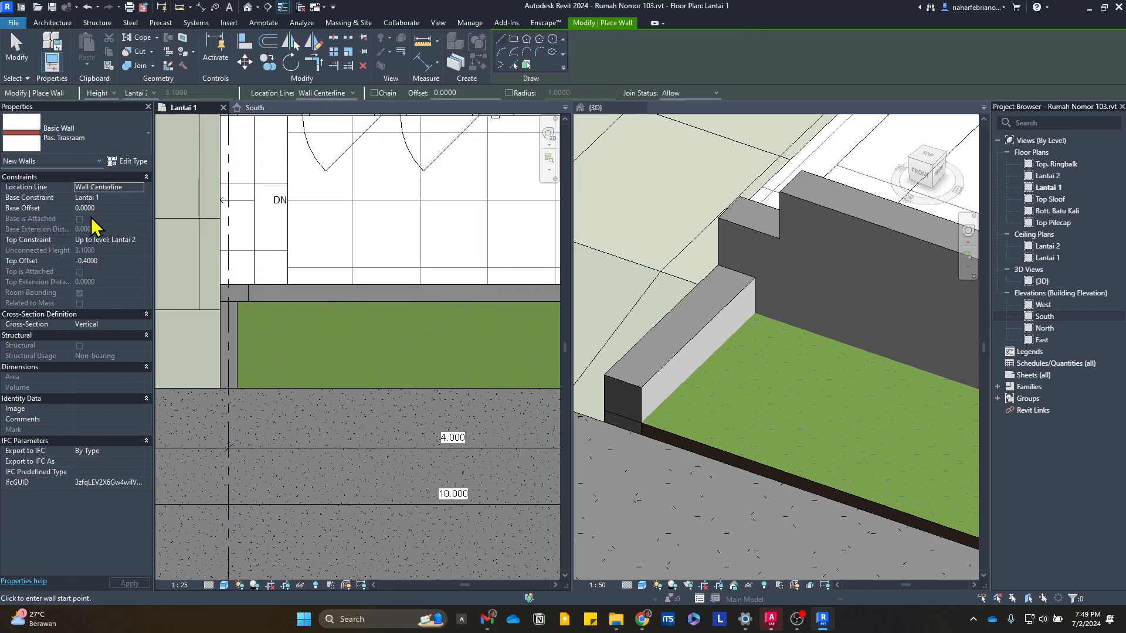
{"action": "left_click", "coordinate": [141, 239]}
{"action": "left_click", "coordinate": [141, 240]}
{"action": "left_click", "coordinate": [130, 294]}
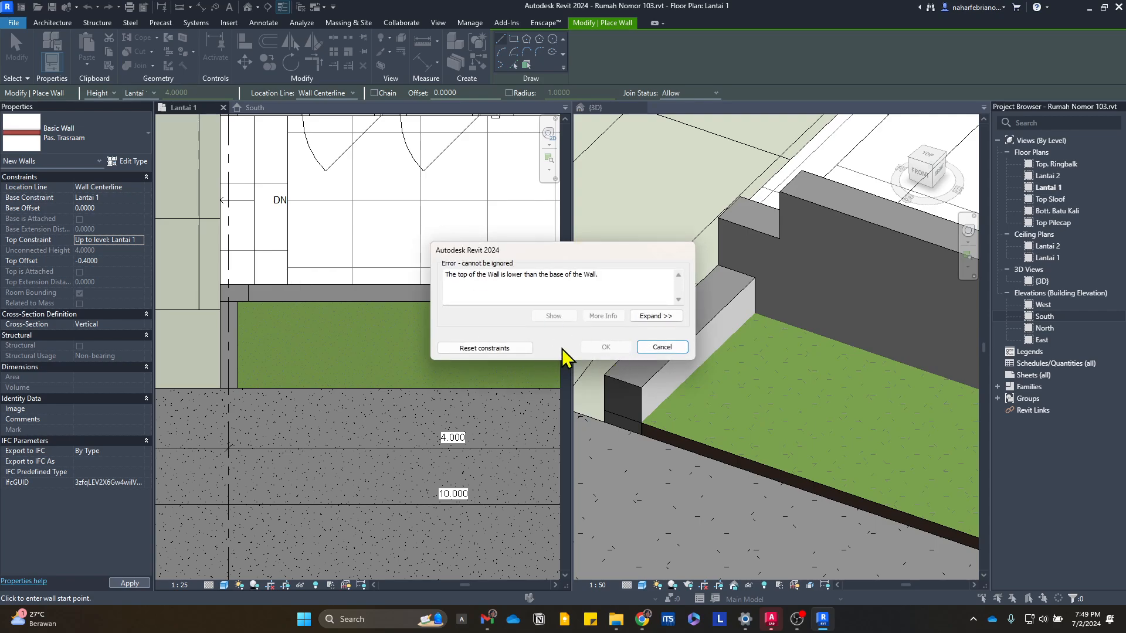
{"action": "left_click", "coordinate": [651, 348]}
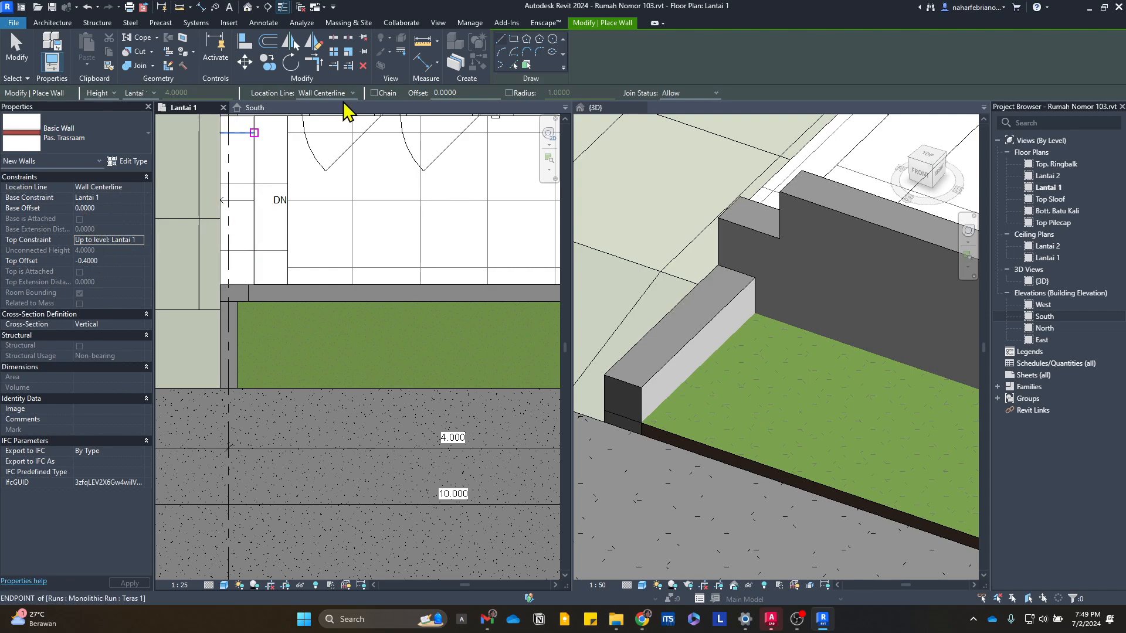
{"action": "left_click", "coordinate": [139, 197]}
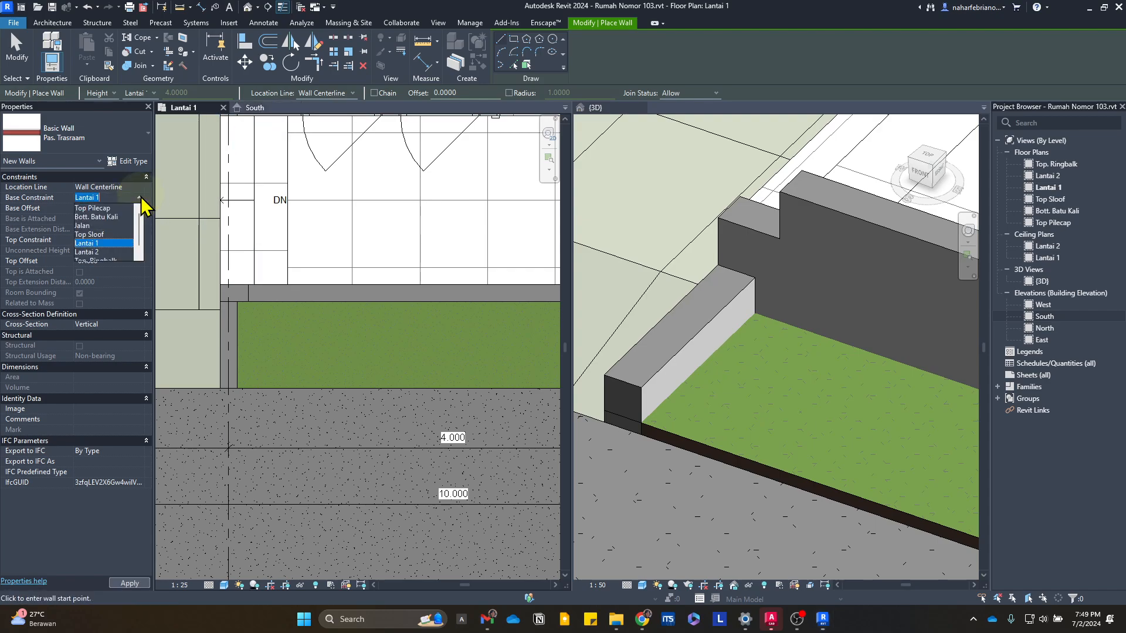
{"action": "left_click", "coordinate": [103, 238]}
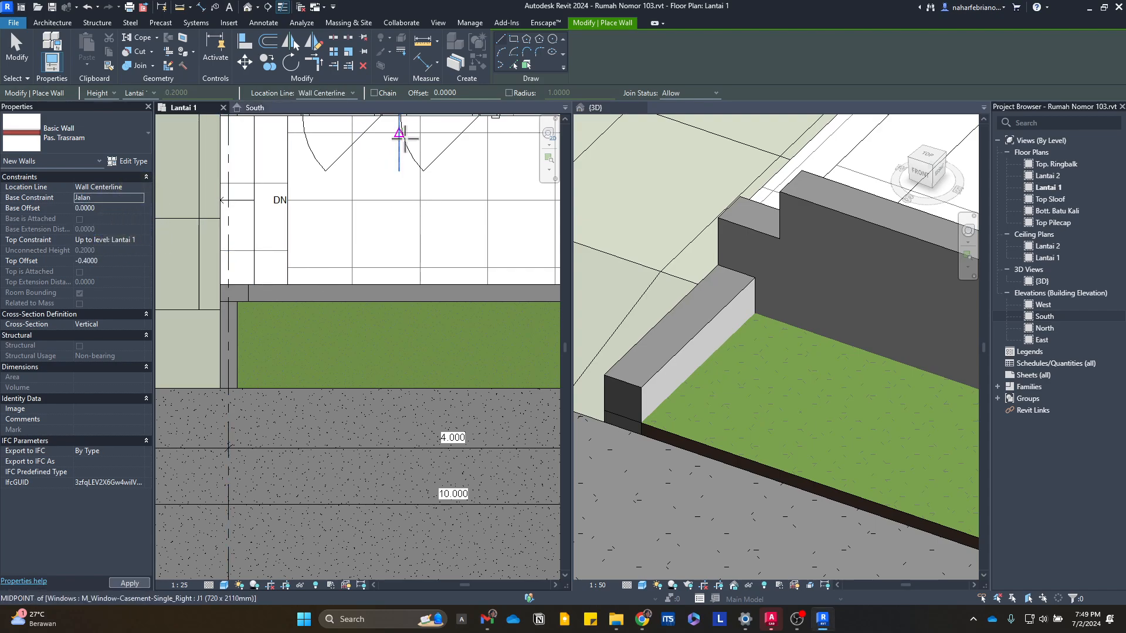
- With location line Finish Face: Exterior, draw walls along the garden's front edge (about 4 m) and its grid 3 side (about 0.78 m)
{"action": "left_click", "coordinate": [339, 95]}
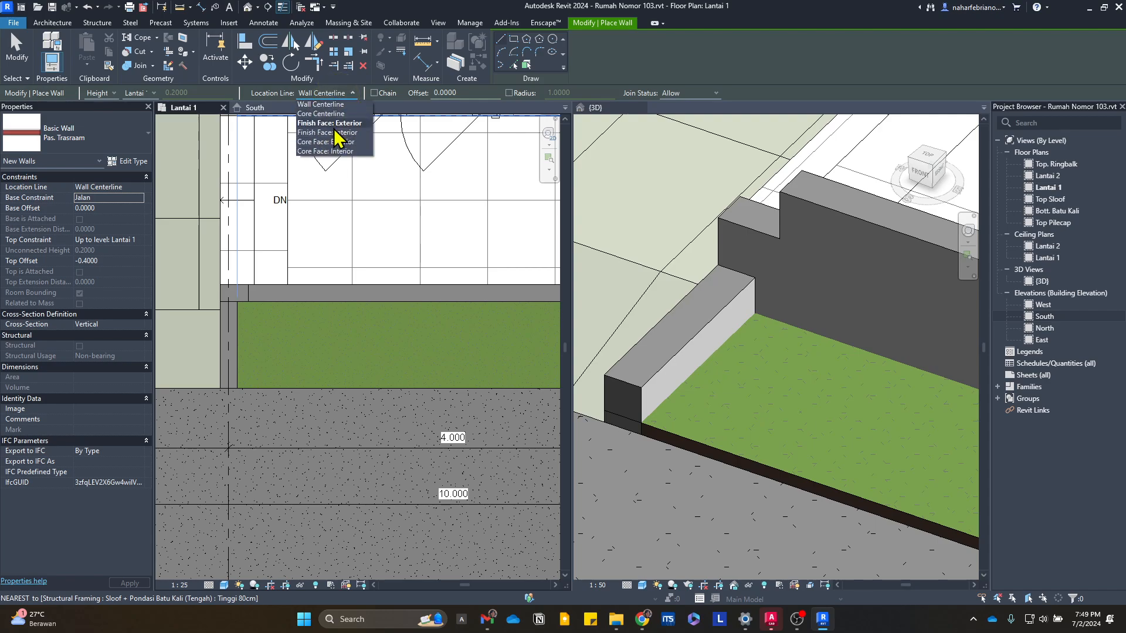
{"action": "left_click", "coordinate": [332, 120]}
{"action": "scroll", "coordinate": [228, 391], "scroll_direction": "up", "scroll_amount": 2}
{"action": "left_click", "coordinate": [228, 392]}
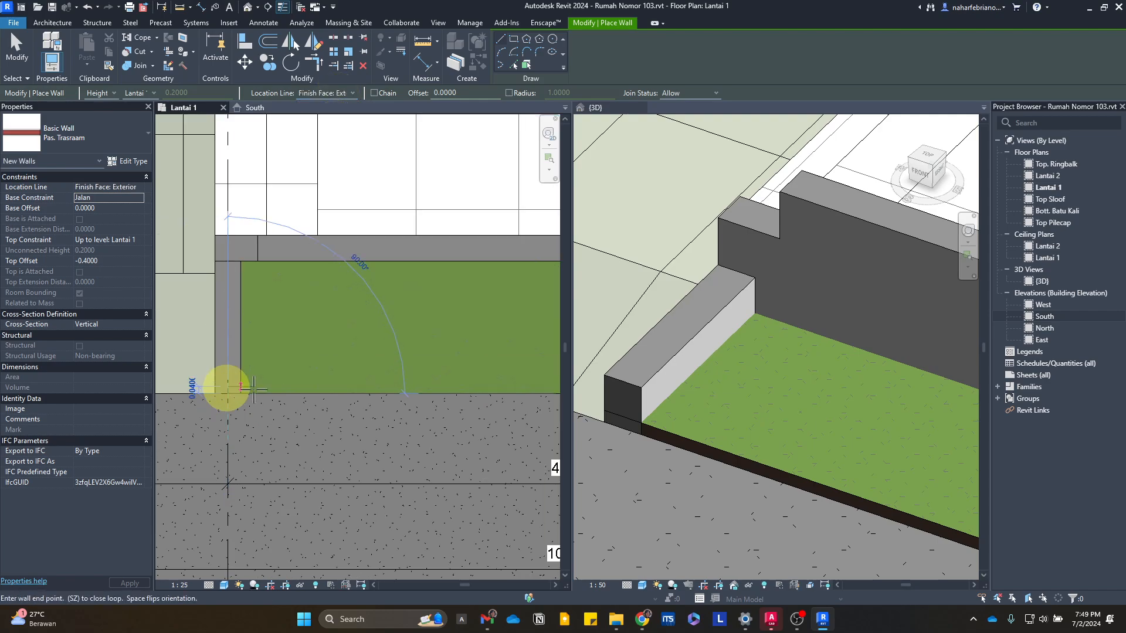
{"action": "scroll", "coordinate": [407, 407], "scroll_direction": "down", "scroll_amount": 3}
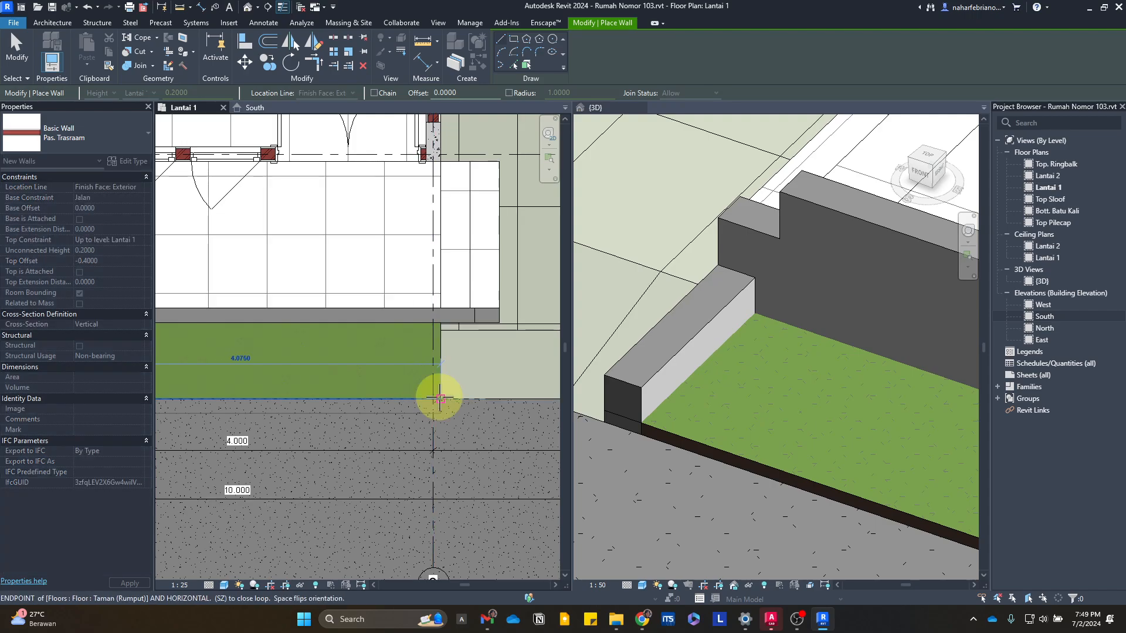
{"action": "left_click", "coordinate": [433, 397]}
{"action": "left_click", "coordinate": [441, 323]}
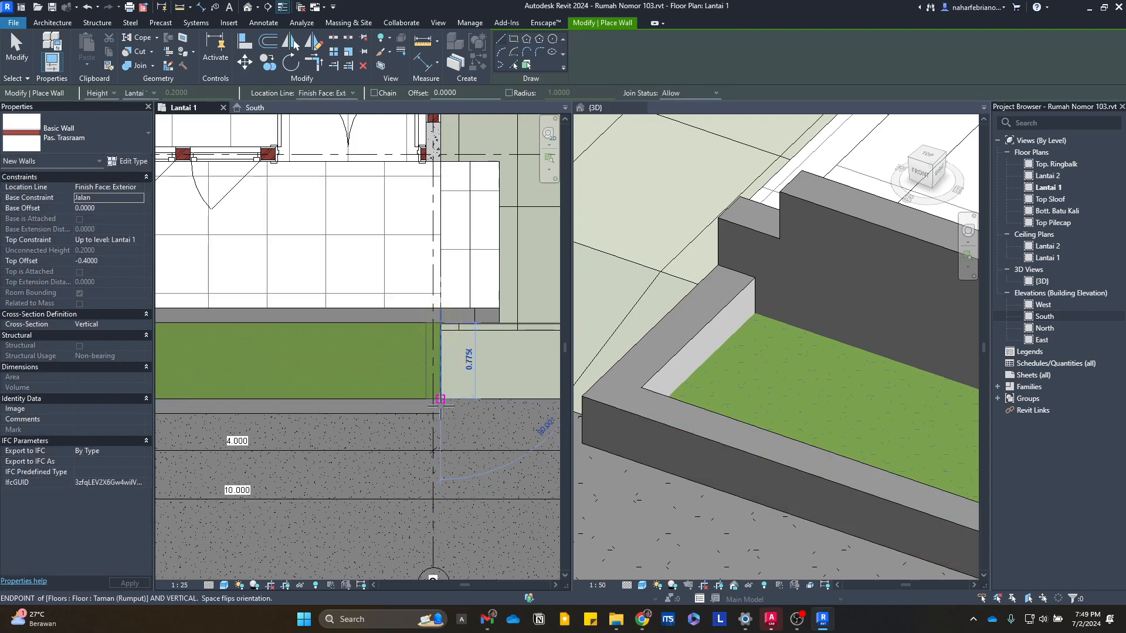
{"action": "key", "text": "Escape"}
{"action": "key", "text": "Escape"}
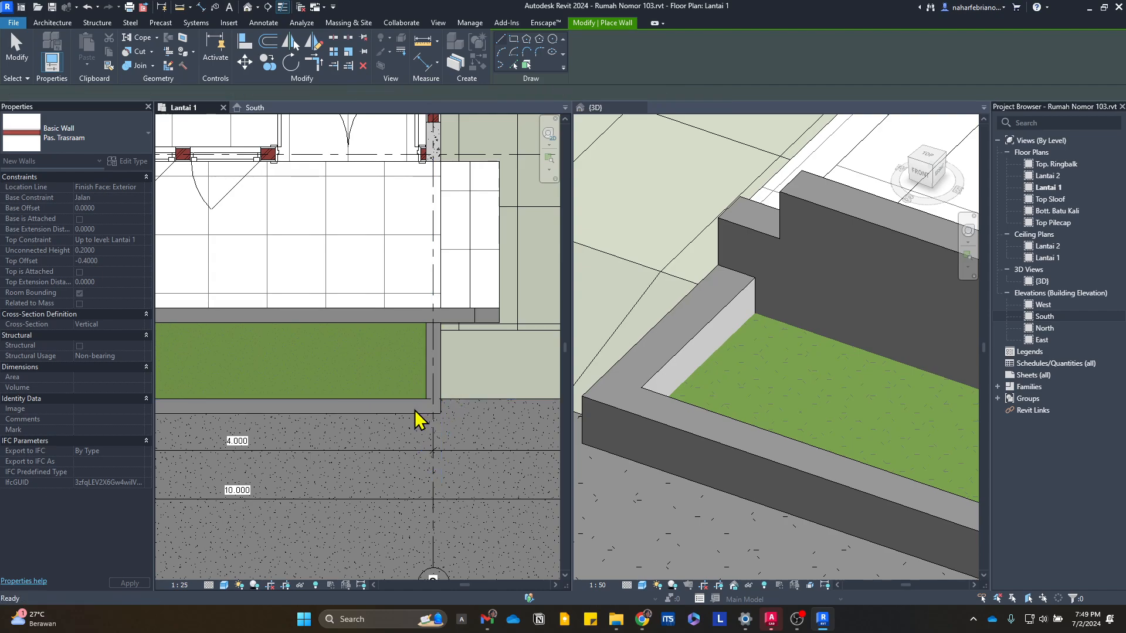
- Set the location line of the garden's front Pas. Trasraam wall to Finish Face: Interior
{"action": "left_click", "coordinate": [416, 407]}
{"action": "scroll", "coordinate": [447, 406], "scroll_direction": "up", "scroll_amount": 2}
{"action": "scroll", "coordinate": [447, 406], "scroll_direction": "up", "scroll_amount": 2}
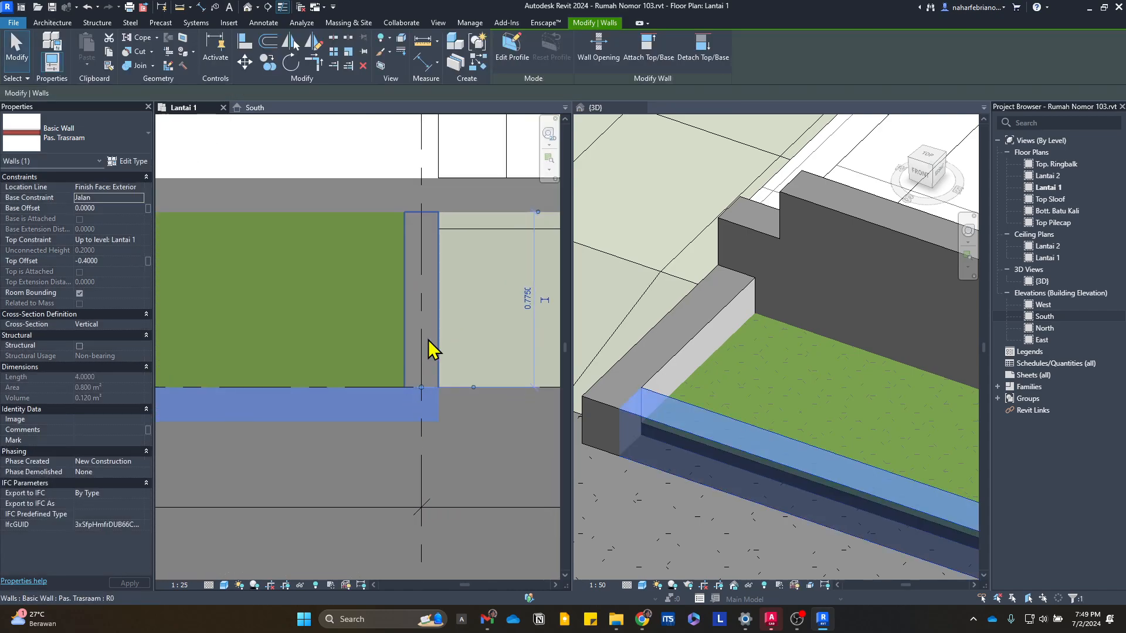
{"action": "left_click", "coordinate": [139, 187]}
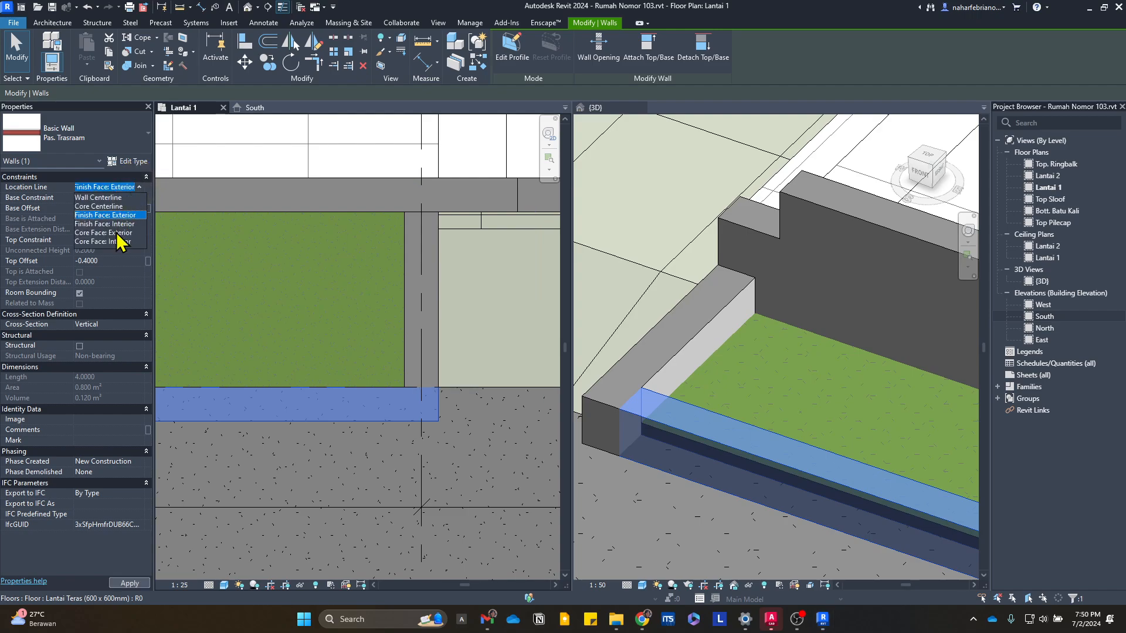
{"action": "left_click", "coordinate": [131, 225]}
{"action": "key", "text": "Escape"}
- Move the front wall's grid 3 and grid 2 ends back so its outer face follows the paving edge
{"action": "left_click", "coordinate": [429, 418]}
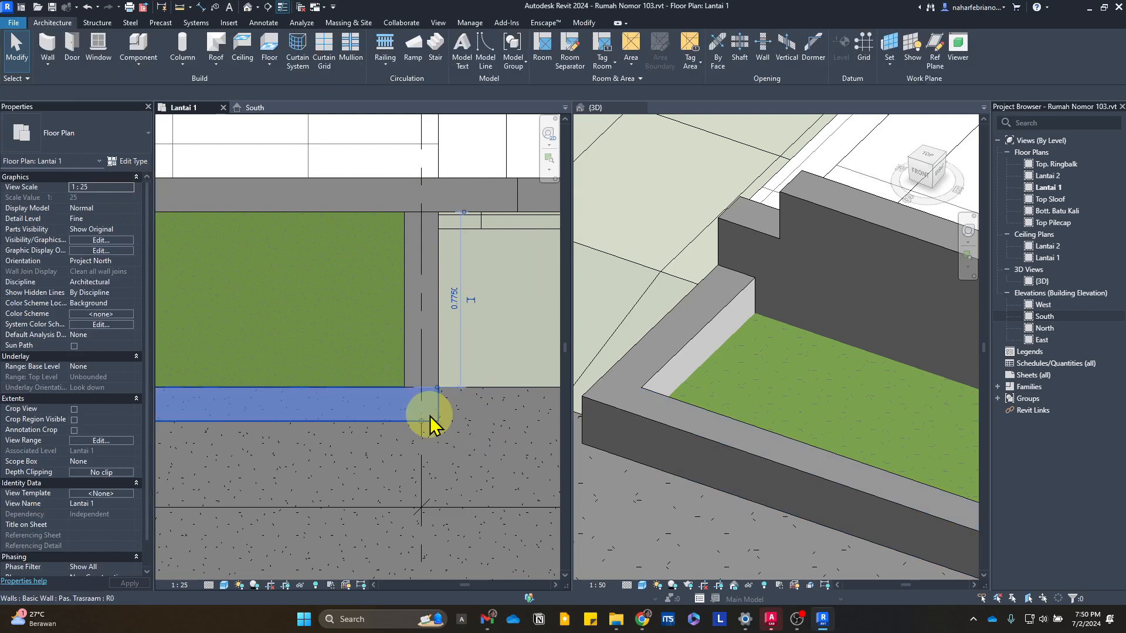
{"action": "left_click_drag", "start_coordinate": [421, 421], "coordinate": [421, 387]}
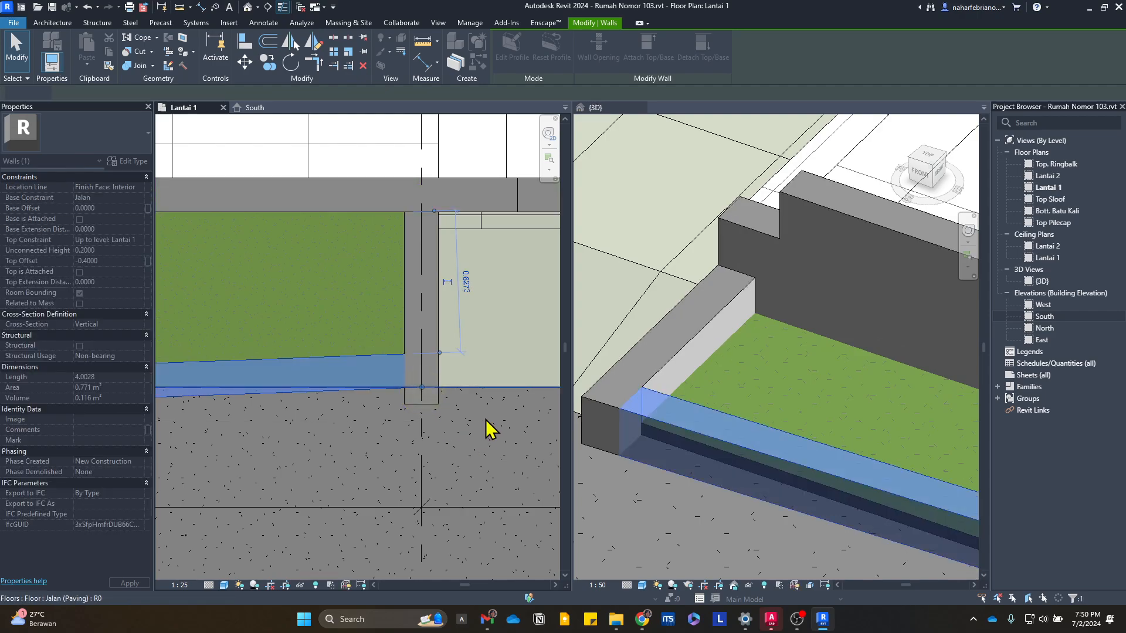
{"action": "scroll", "coordinate": [486, 427], "scroll_direction": "down", "scroll_amount": 2}
{"action": "middle_click_drag", "start_coordinate": [338, 441], "coordinate": [595, 433]}
{"action": "scroll", "coordinate": [310, 426], "scroll_direction": "up", "scroll_amount": 2}
{"action": "left_click_drag", "start_coordinate": [336, 413], "coordinate": [336, 386]}
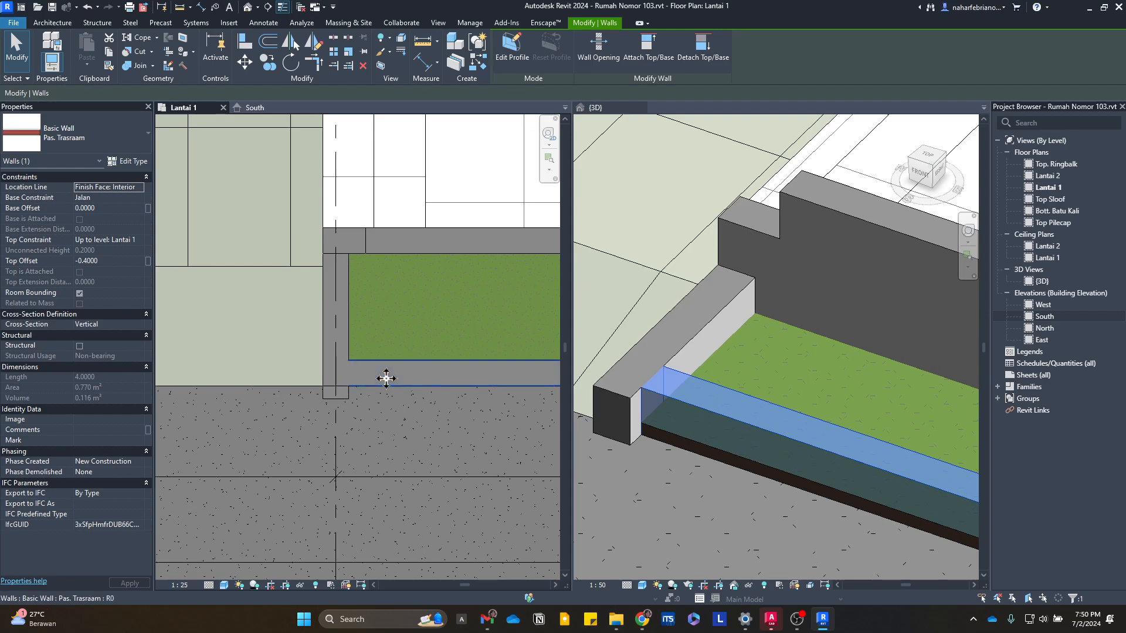
{"action": "key", "text": "Escape"}
- Examine the corner between the garden's front wall and the grid 2 side wall in plan and 3D
{"action": "scroll", "coordinate": [452, 403], "scroll_direction": "down", "scroll_amount": 2}
{"action": "scroll", "coordinate": [740, 439], "scroll_direction": "down", "scroll_amount": 2}
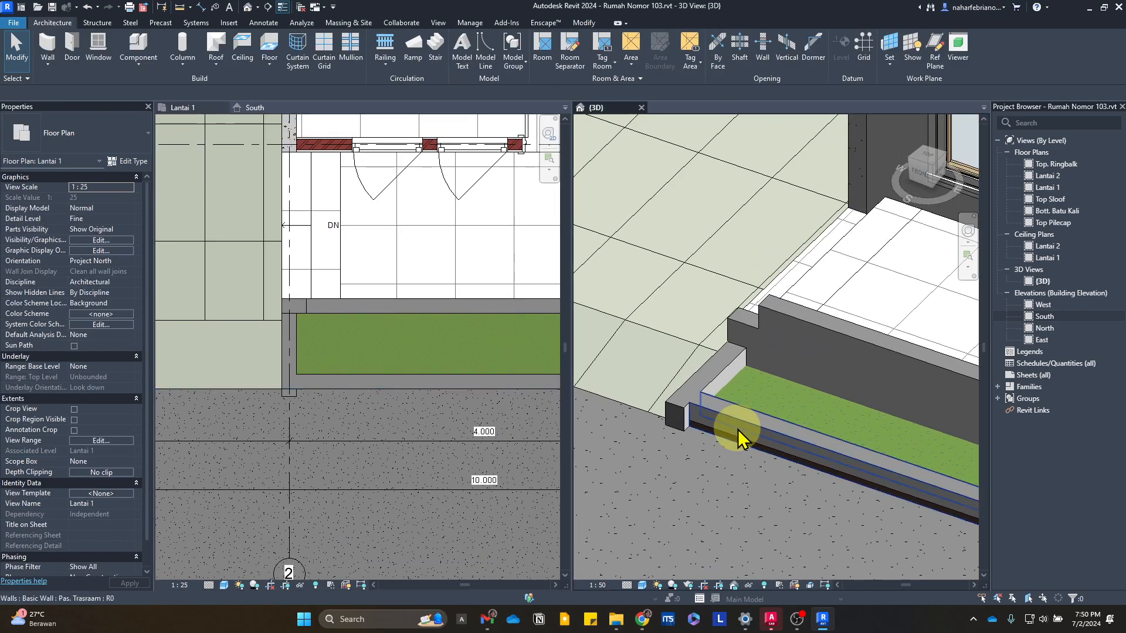
{"action": "left_click", "coordinate": [740, 438]}
{"action": "scroll", "coordinate": [785, 434], "scroll_direction": "down", "scroll_amount": 4}
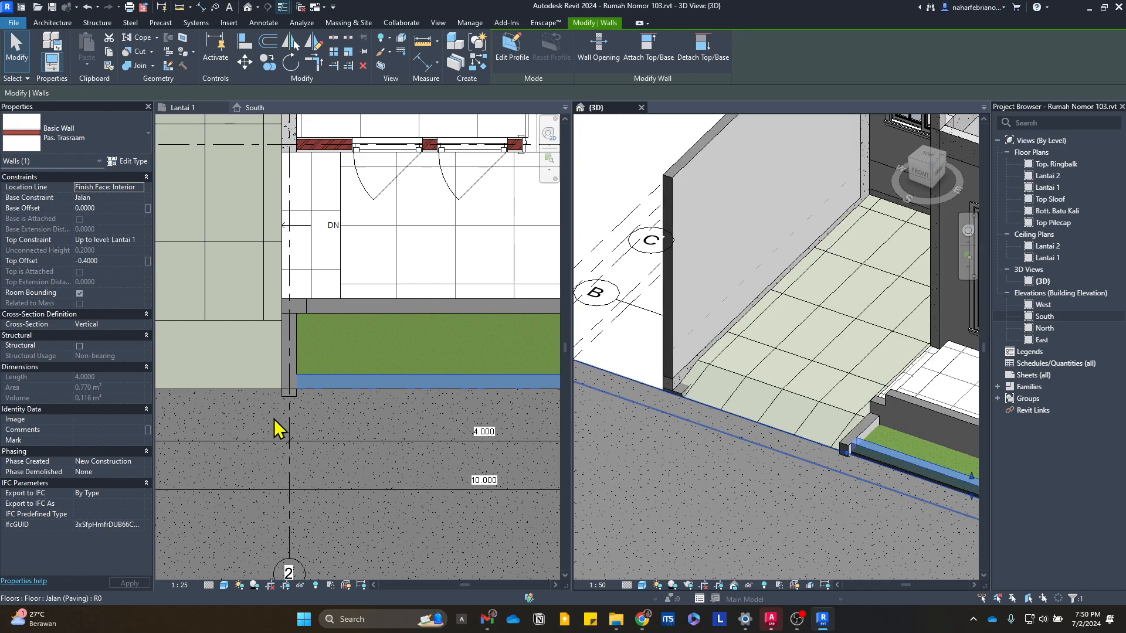
{"action": "scroll", "coordinate": [427, 422], "scroll_direction": "down", "scroll_amount": 4}
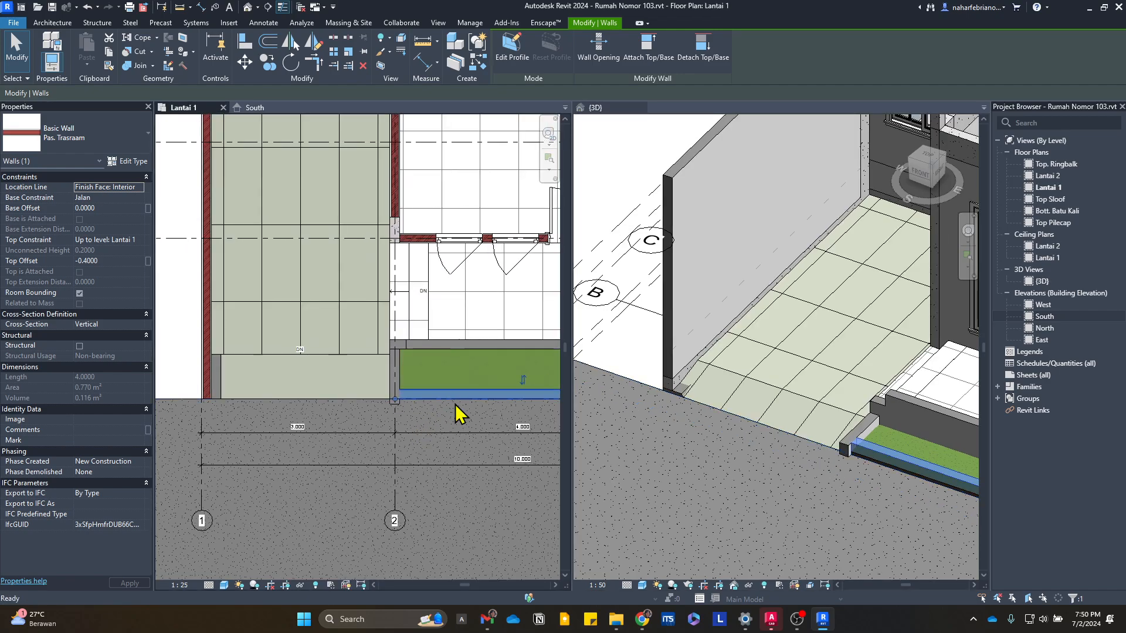
{"action": "key", "text": "Escape"}
{"action": "scroll", "coordinate": [865, 455], "scroll_direction": "up", "scroll_amount": 6}
{"action": "middle_click_drag", "start_coordinate": [844, 457], "coordinate": [708, 463]}
{"action": "scroll", "coordinate": [708, 463], "scroll_direction": "up", "scroll_amount": 1}
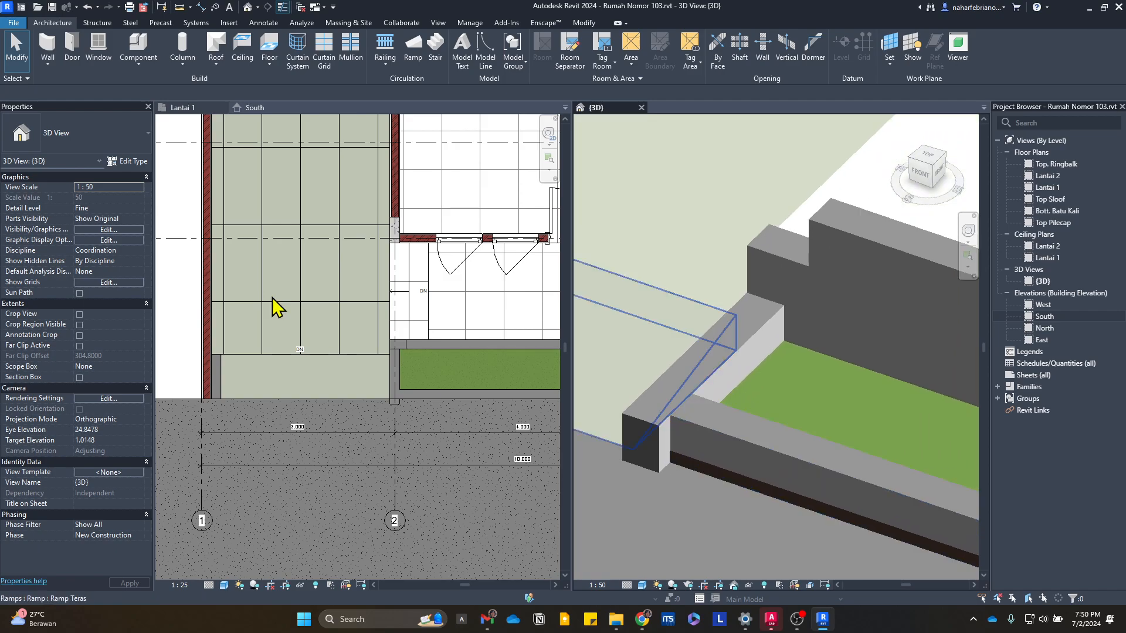
- Try the Wall Joins tool on the corner between the front wall and the grid 2 side wall
{"action": "left_click", "coordinate": [585, 24]}
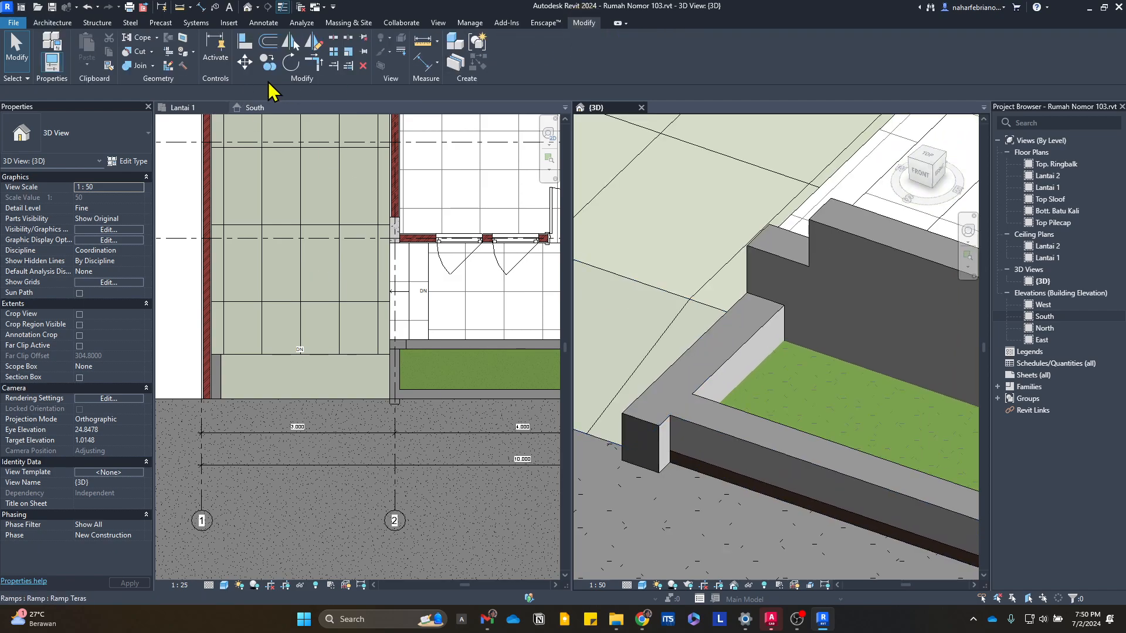
{"action": "left_click", "coordinate": [168, 65]}
{"action": "scroll", "coordinate": [410, 405], "scroll_direction": "up", "scroll_amount": 5}
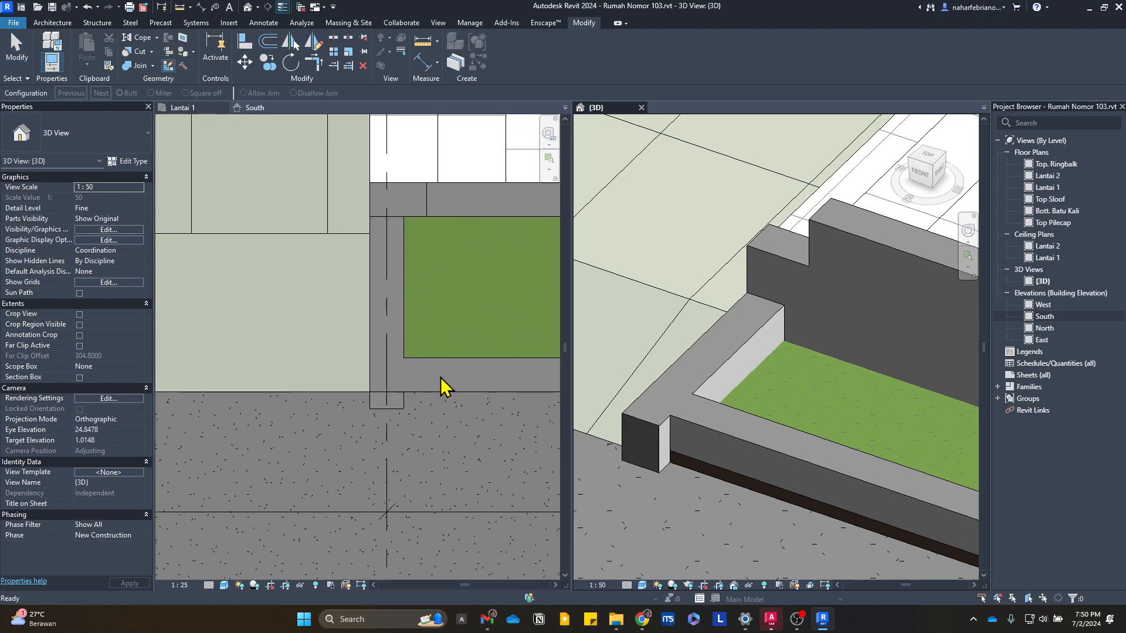
{"action": "left_click", "coordinate": [425, 377]}
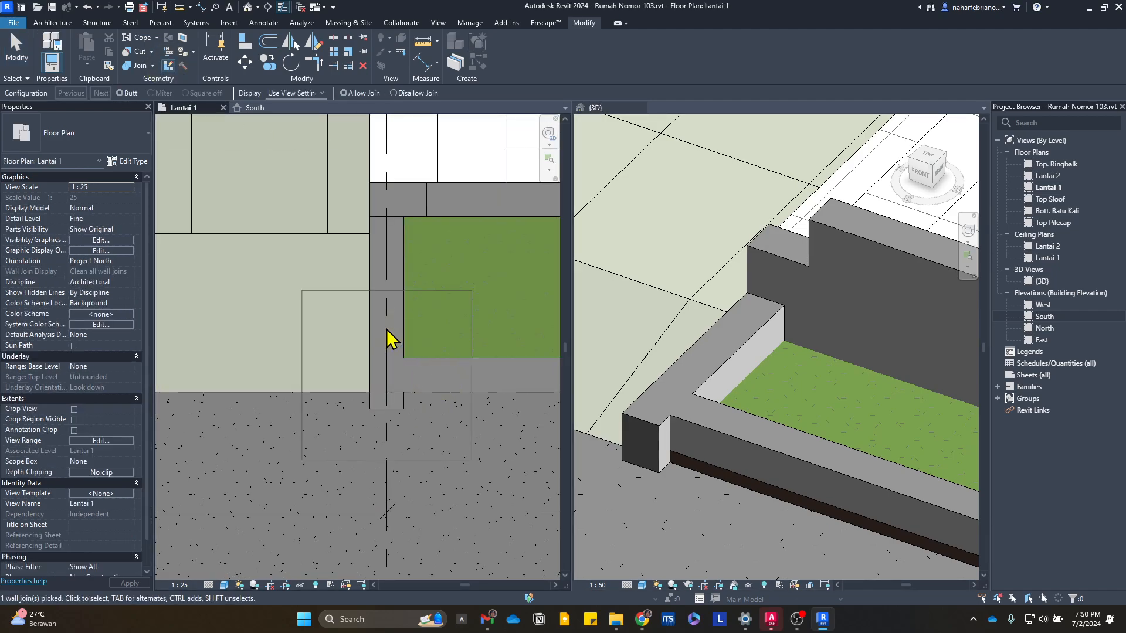
{"action": "left_click", "coordinate": [706, 448]}
{"action": "left_click", "coordinate": [699, 447]}
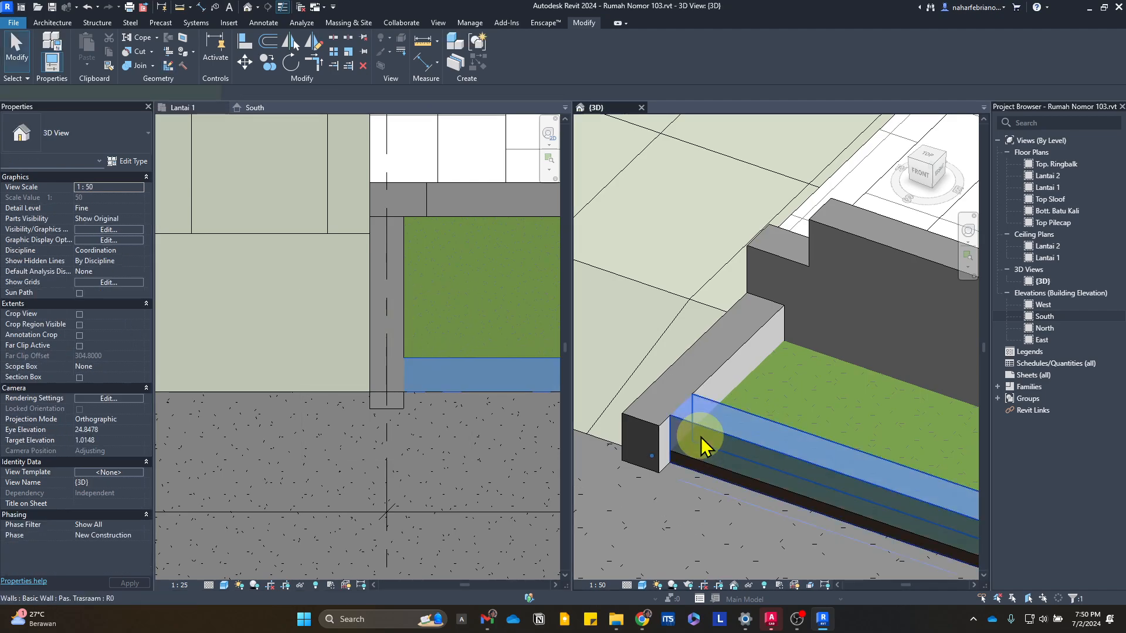
{"action": "left_click", "coordinate": [714, 391]}
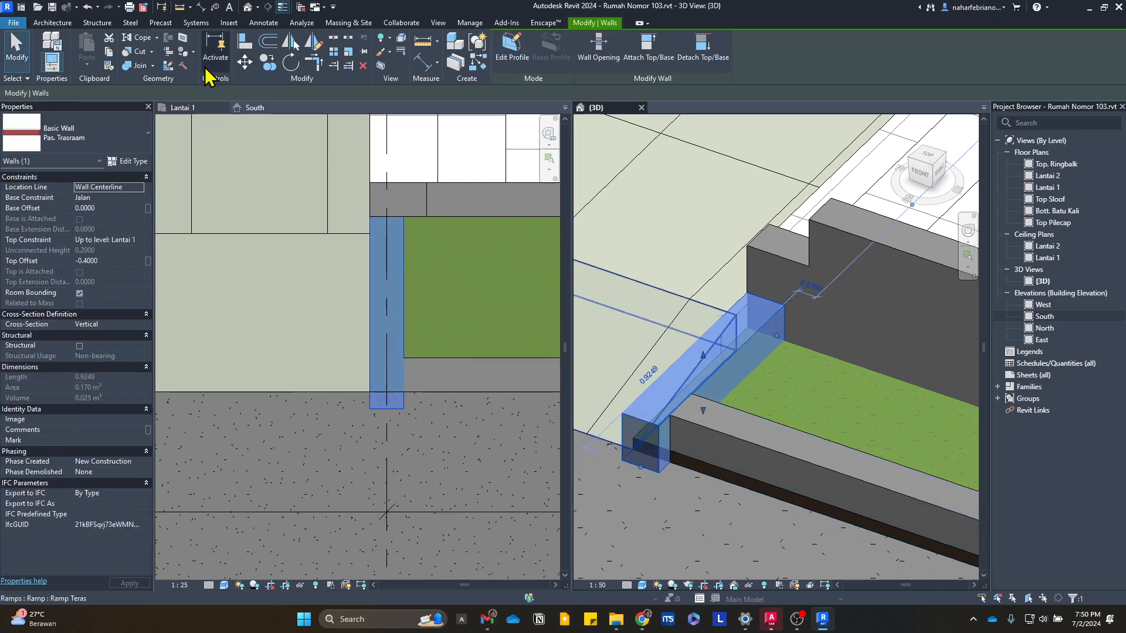
{"action": "left_click", "coordinate": [167, 63]}
{"action": "left_click", "coordinate": [714, 384]}
{"action": "left_click", "coordinate": [715, 437]}
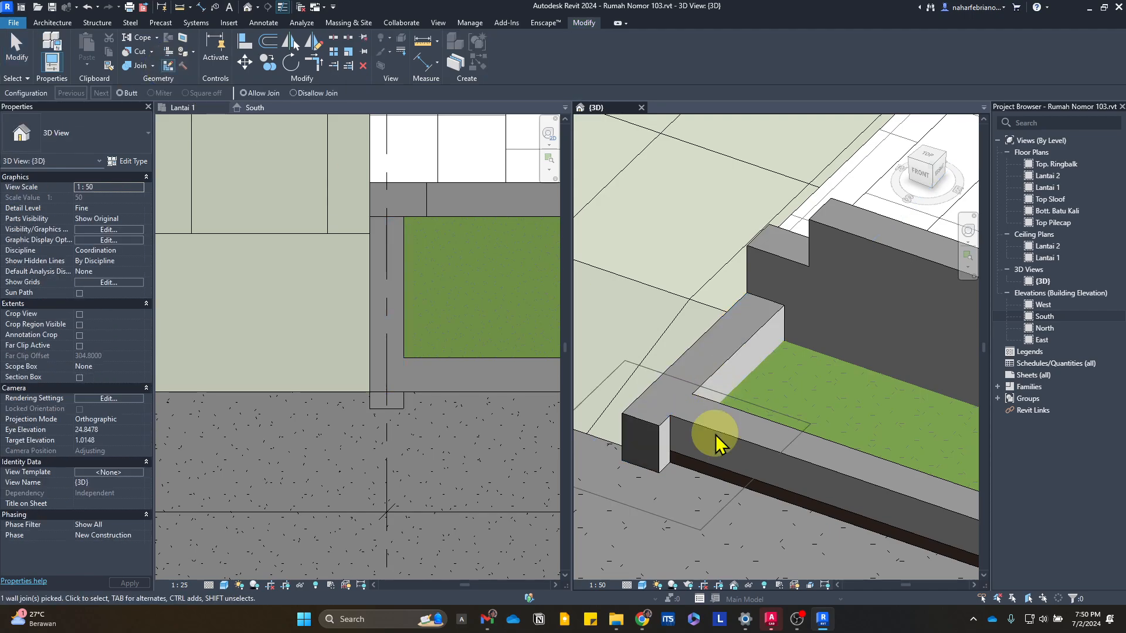
{"action": "key", "text": "Escape"}
- Shorten the grid 2 side wall to 0.85 m so it ends at the front wall's outer face
{"action": "left_click", "coordinate": [693, 417]}
{"action": "left_click", "coordinate": [645, 437]}
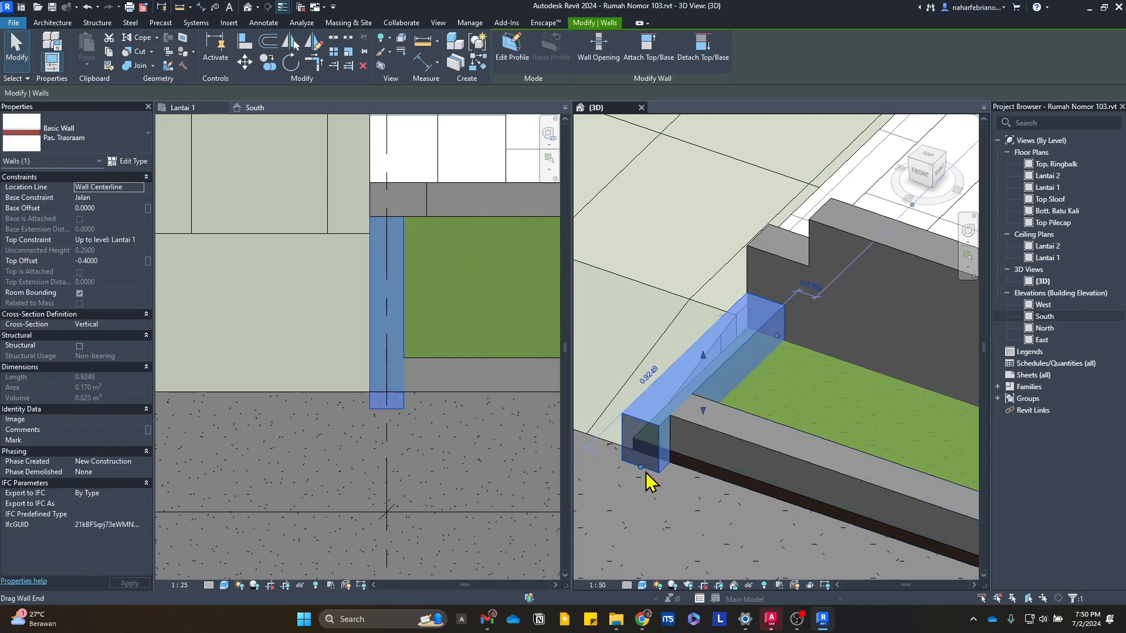
{"action": "left_click_drag", "start_coordinate": [641, 467], "coordinate": [656, 444]}
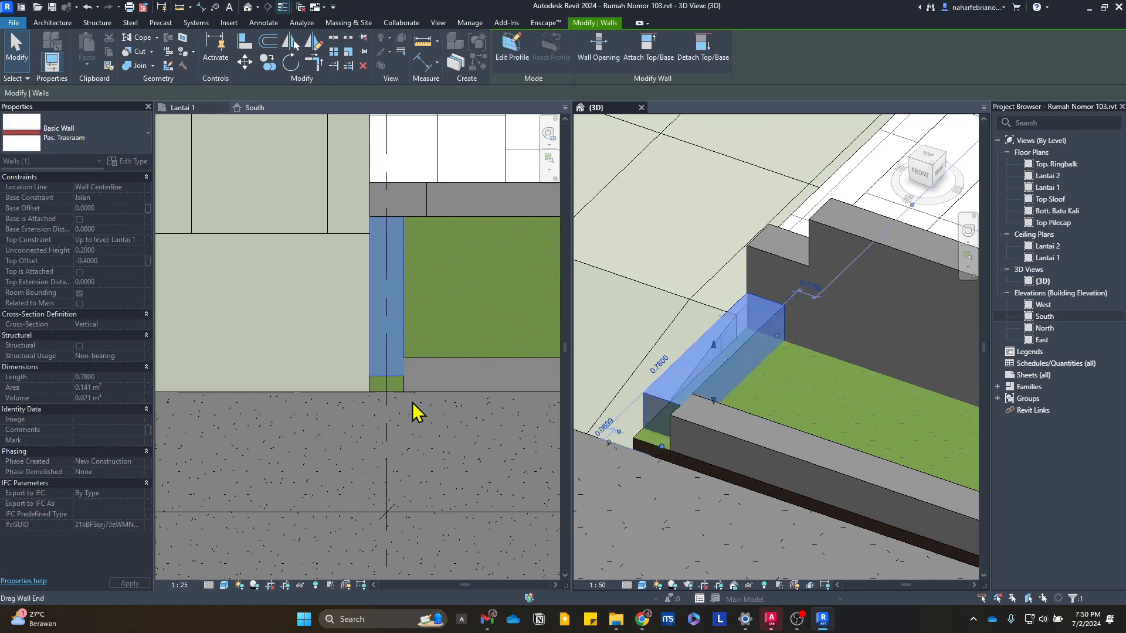
{"action": "left_click", "coordinate": [389, 370]}
{"action": "scroll", "coordinate": [387, 373], "scroll_direction": "up", "scroll_amount": 1}
{"action": "left_click_drag", "start_coordinate": [387, 378], "coordinate": [388, 397]}
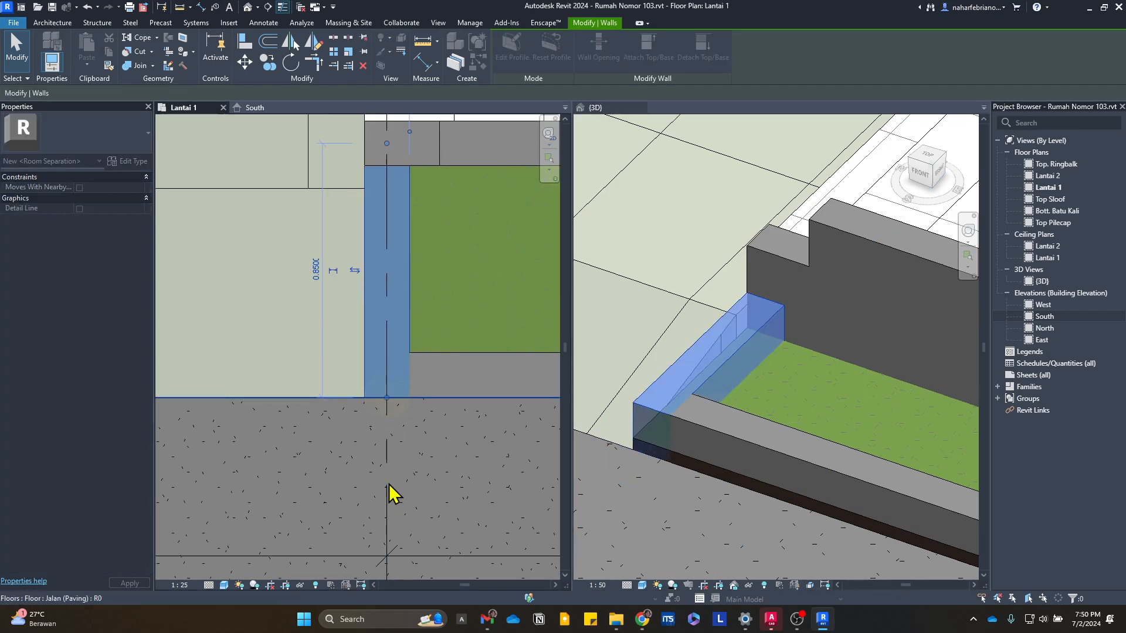
- Shorten the grid 3 side wall so it ends flush with the front wall's outer face
{"action": "scroll", "coordinate": [352, 400], "scroll_direction": "down", "scroll_amount": 3}
{"action": "middle_click_drag", "start_coordinate": [450, 409], "coordinate": [286, 389]}
{"action": "middle_click_drag", "start_coordinate": [424, 394], "coordinate": [232, 404]}
{"action": "scroll", "coordinate": [396, 372], "scroll_direction": "up", "scroll_amount": 2}
{"action": "left_click", "coordinate": [404, 401]}
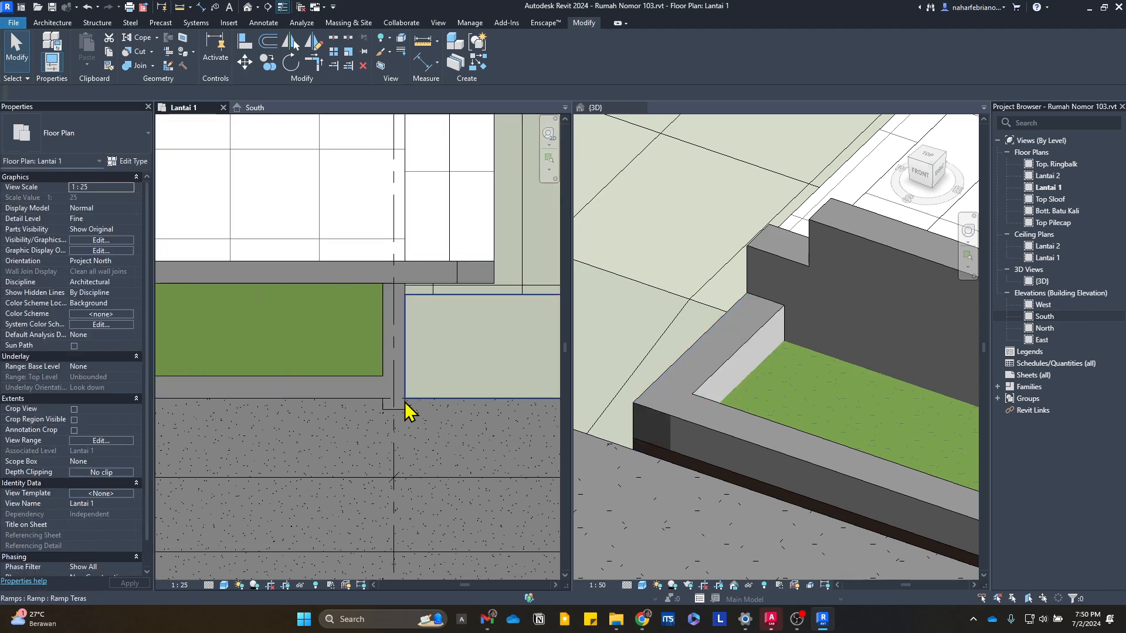
{"action": "left_click", "coordinate": [394, 407]}
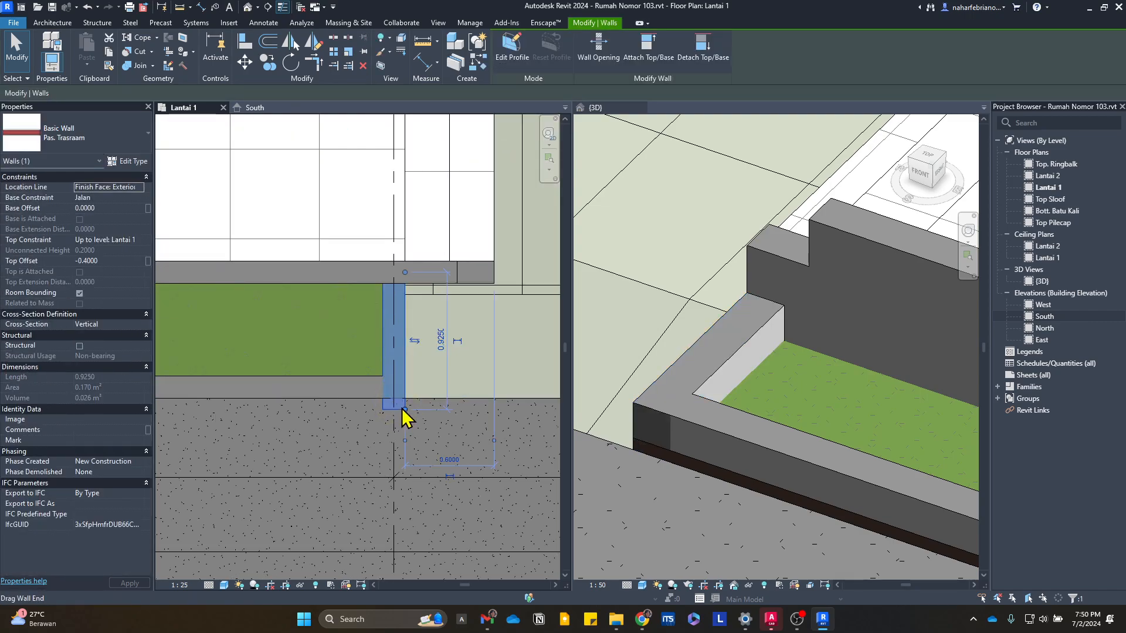
{"action": "left_click_drag", "start_coordinate": [403, 416], "coordinate": [402, 397]}
- Set the location line of the grid 2 side wall to Finish Face: Exterior
{"action": "scroll", "coordinate": [284, 282], "scroll_direction": "down", "scroll_amount": 2}
{"action": "middle_click_drag", "start_coordinate": [375, 381], "coordinate": [670, 420]}
{"action": "scroll", "coordinate": [296, 391], "scroll_direction": "up", "scroll_amount": 2}
{"action": "left_click", "coordinate": [300, 383]}
{"action": "scroll", "coordinate": [308, 326], "scroll_direction": "up", "scroll_amount": 2}
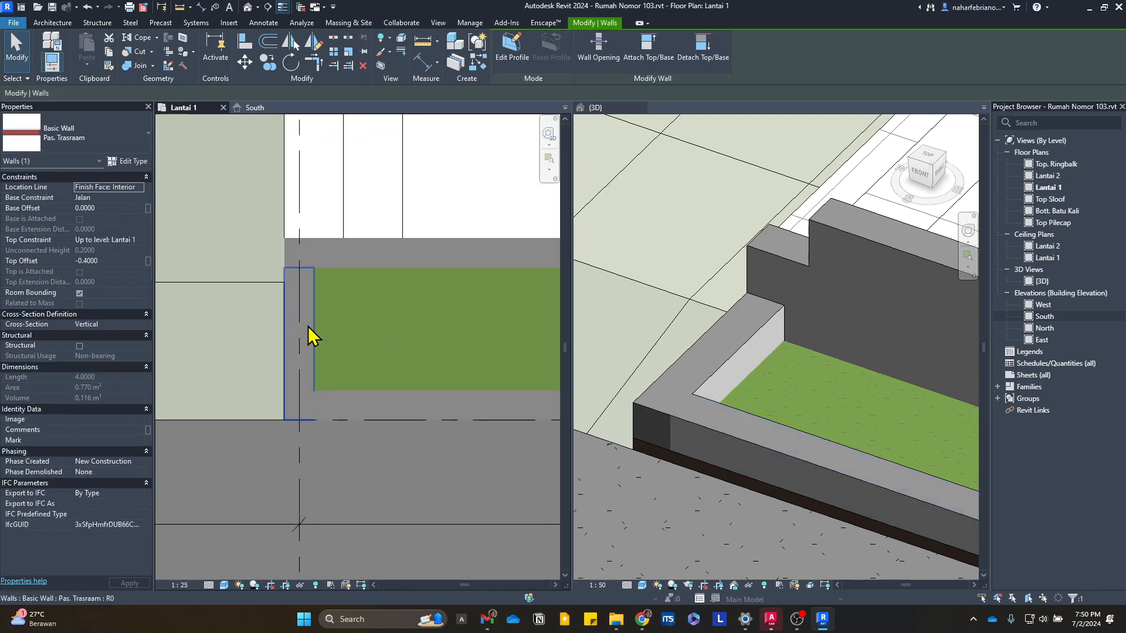
{"action": "left_click", "coordinate": [304, 337]}
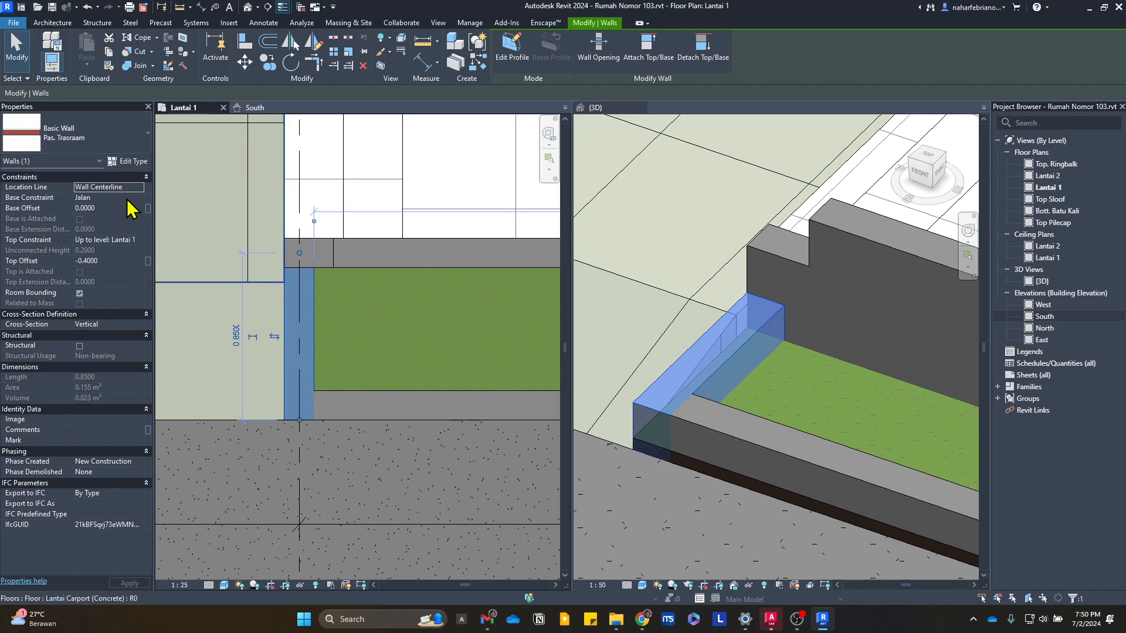
{"action": "left_click", "coordinate": [141, 187]}
{"action": "left_click", "coordinate": [131, 221]}
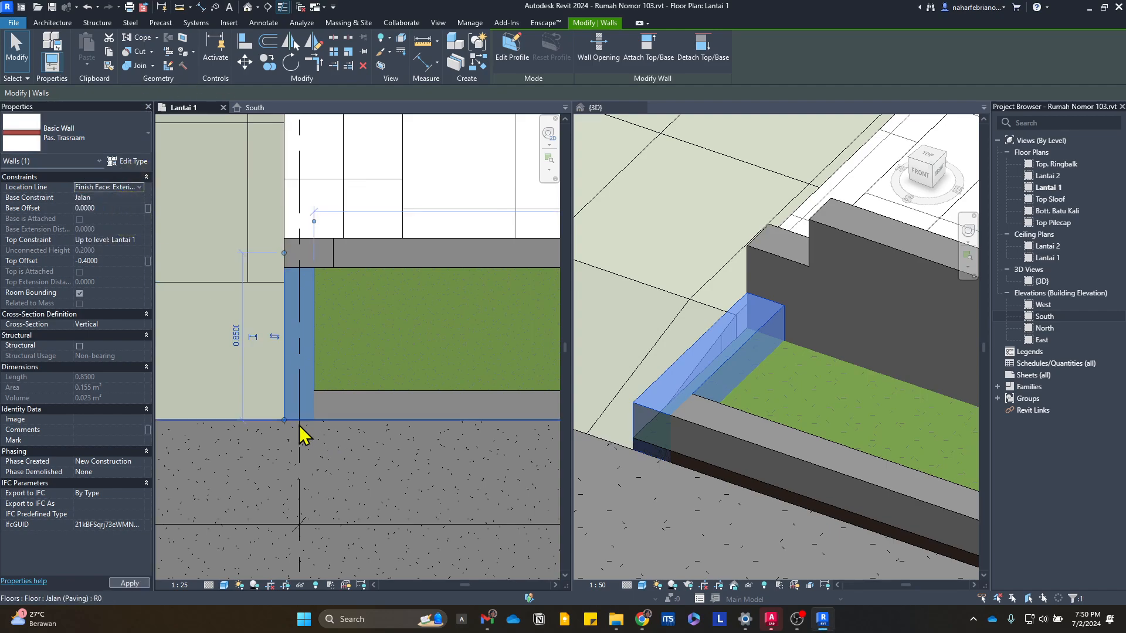
{"action": "key", "text": "Escape"}
- Open the boundary of the Taman (Rumput) garden floor for editing
{"action": "scroll", "coordinate": [301, 396], "scroll_direction": "down", "scroll_amount": 2}
{"action": "scroll", "coordinate": [771, 427], "scroll_direction": "down", "scroll_amount": 3}
{"action": "middle_click_drag", "start_coordinate": [800, 417], "coordinate": [617, 357]}
{"action": "left_click", "coordinate": [370, 374]}
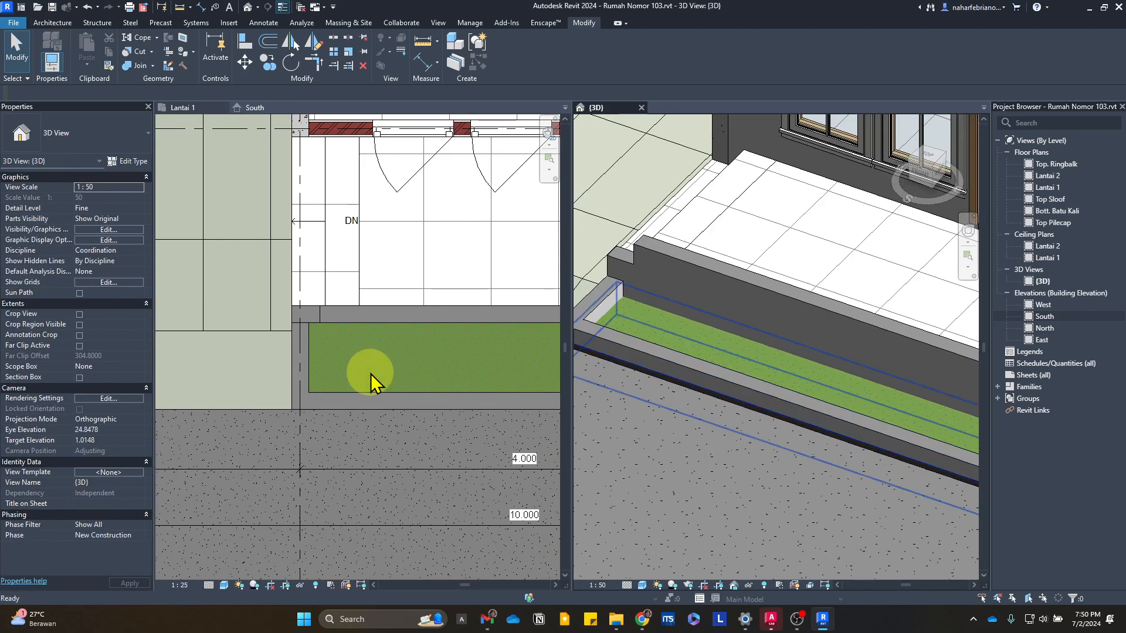
{"action": "left_click", "coordinate": [379, 374]}
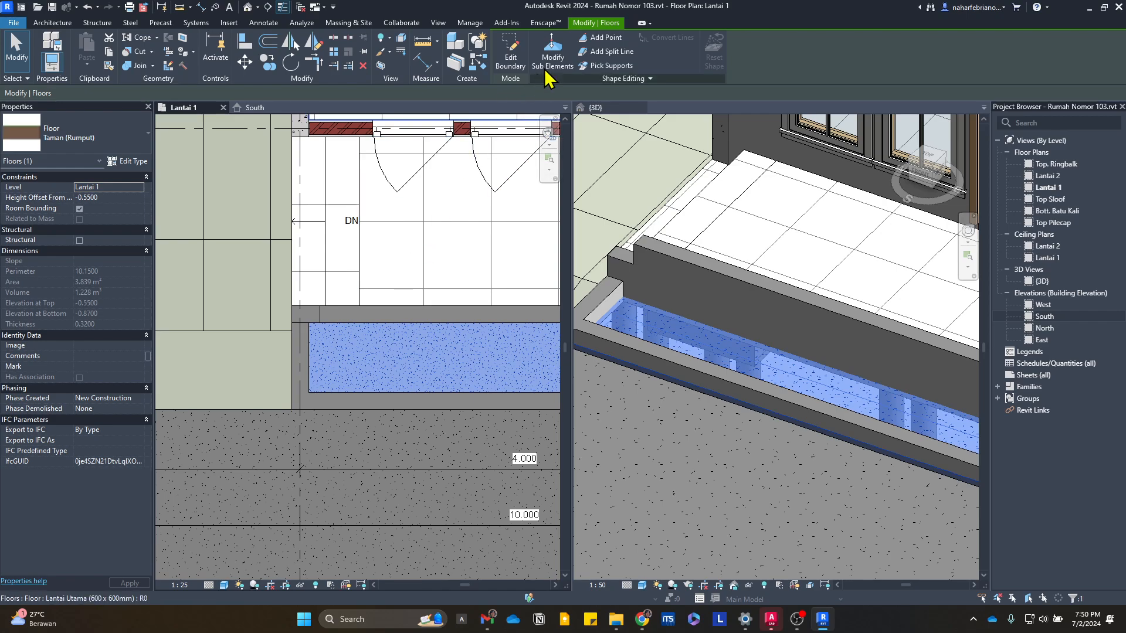
{"action": "left_click", "coordinate": [519, 67]}
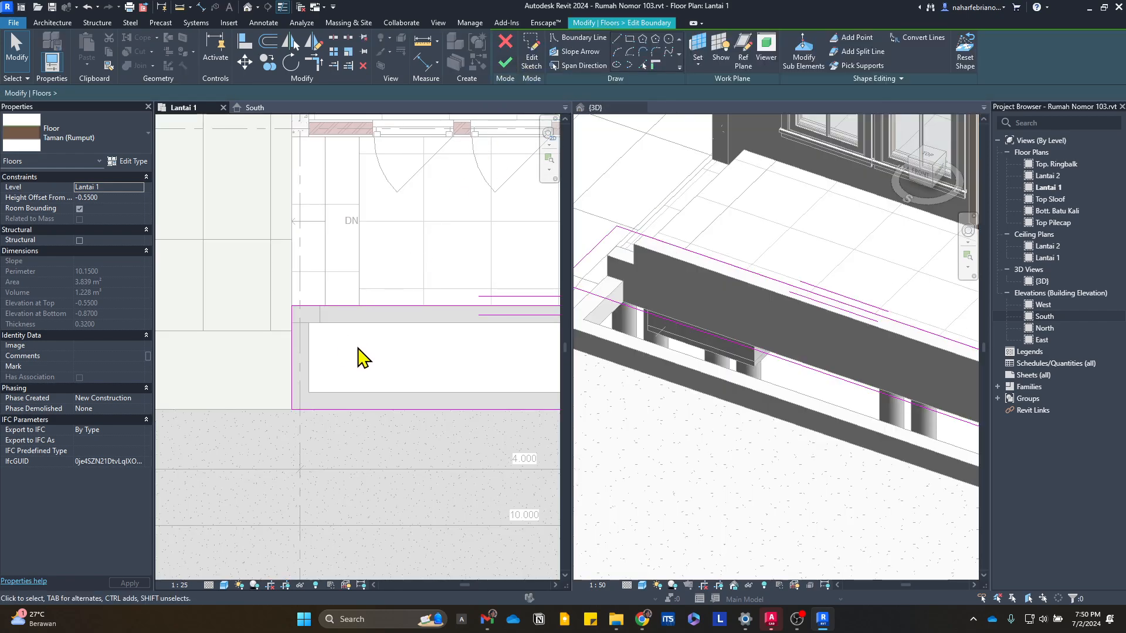
{"action": "scroll", "coordinate": [364, 356], "scroll_direction": "down", "scroll_amount": 2}
{"action": "middle_click_drag", "start_coordinate": [364, 356], "coordinate": [289, 375]}
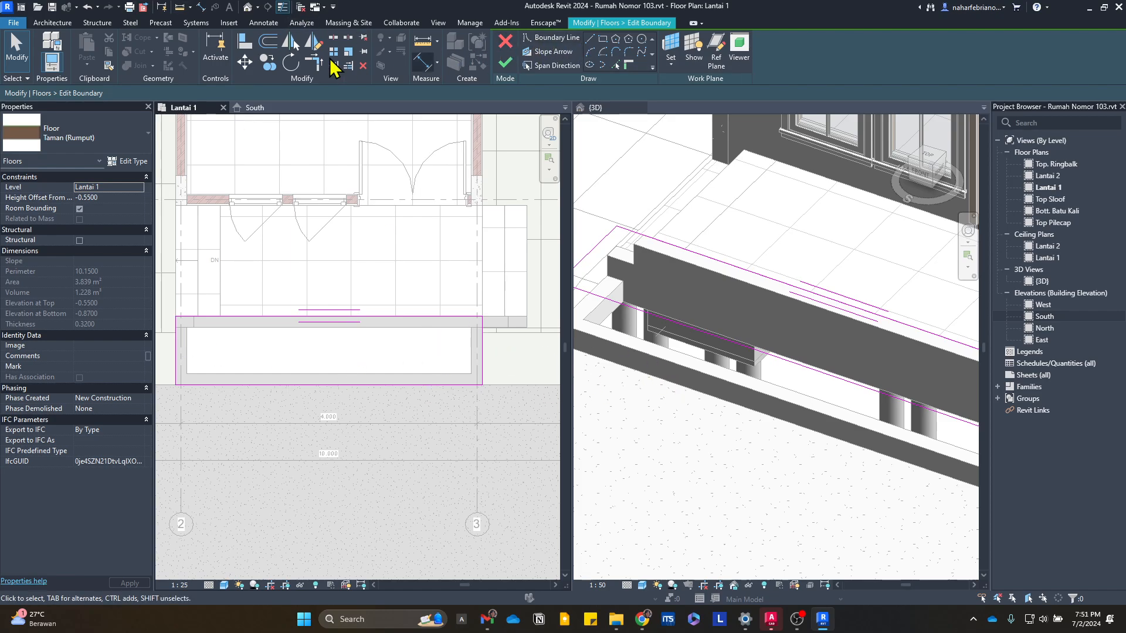
- Align the four edges of the garden floor's boundary with the inner faces of the surrounding walls
{"action": "left_click", "coordinate": [243, 44]}
{"action": "scroll", "coordinate": [332, 297], "scroll_direction": "up", "scroll_amount": 2}
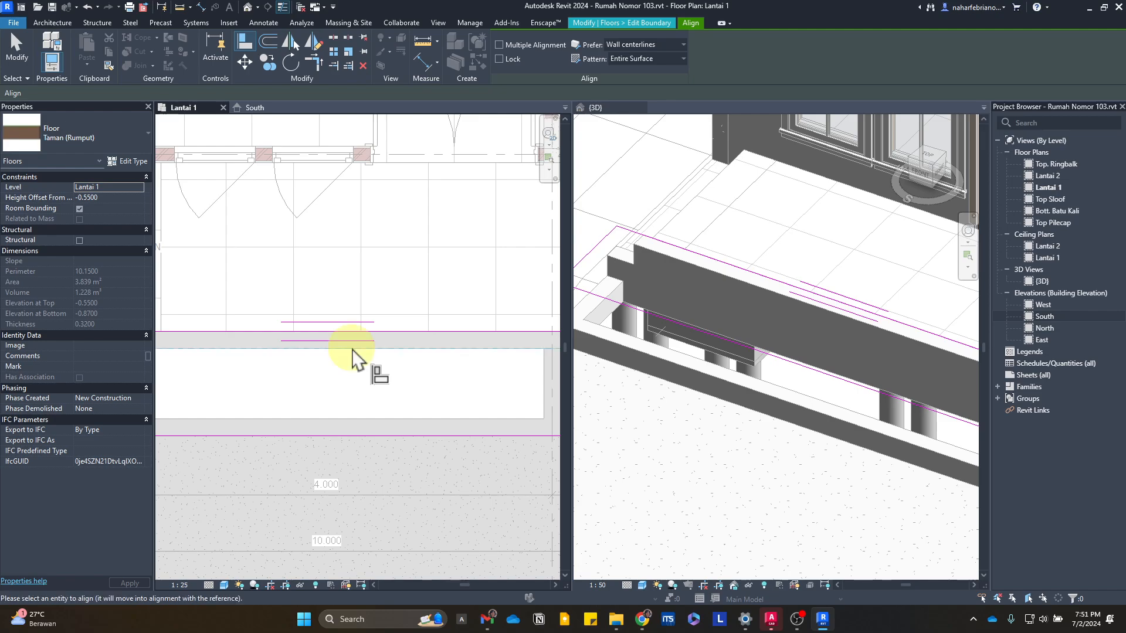
{"action": "middle_click_drag", "start_coordinate": [460, 380], "coordinate": [329, 354]}
{"action": "left_click", "coordinate": [410, 356]}
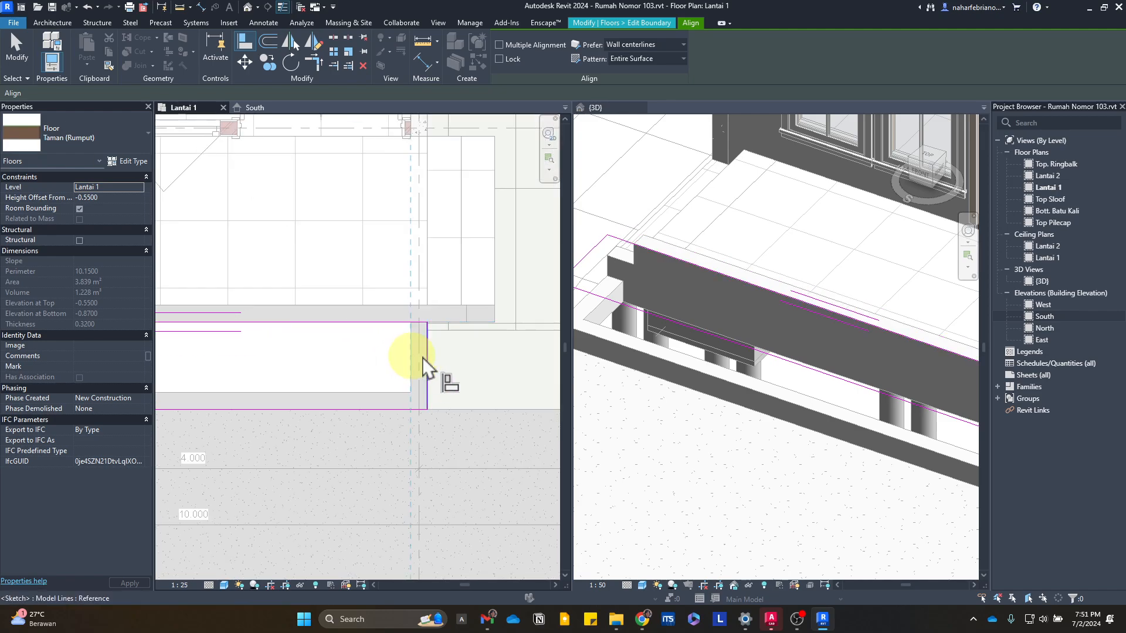
{"action": "left_click", "coordinate": [427, 357]}
{"action": "left_click", "coordinate": [386, 392]}
{"action": "left_click", "coordinate": [381, 408]}
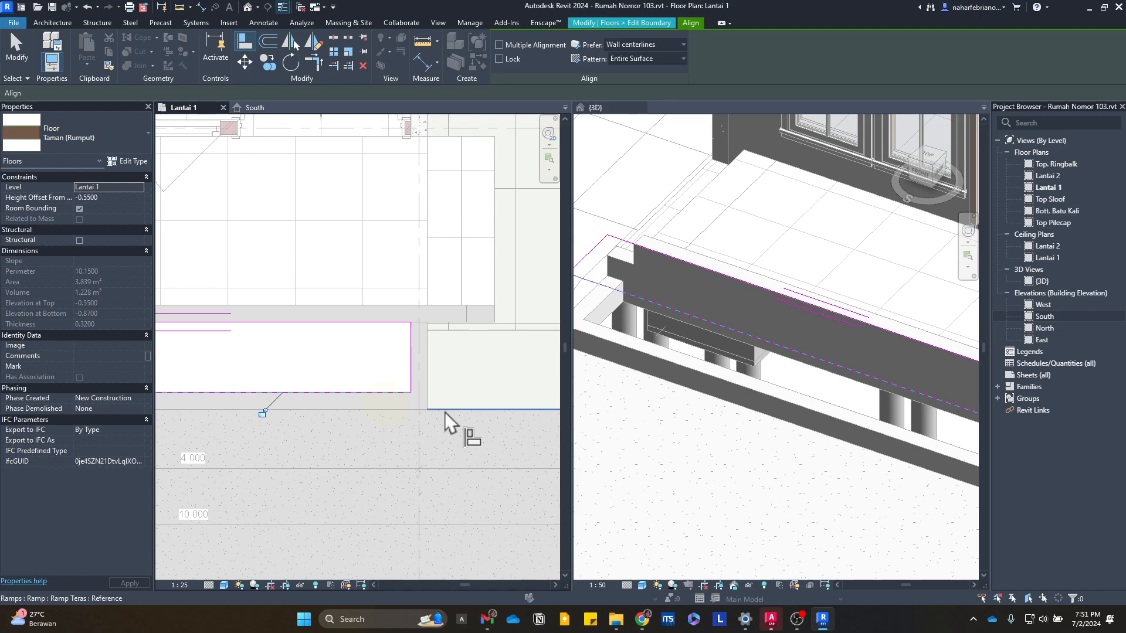
{"action": "scroll", "coordinate": [429, 409], "scroll_direction": "down", "scroll_amount": 2}
{"action": "middle_click_drag", "start_coordinate": [230, 433], "coordinate": [344, 397]}
{"action": "scroll", "coordinate": [345, 397], "scroll_direction": "up", "scroll_amount": 2}
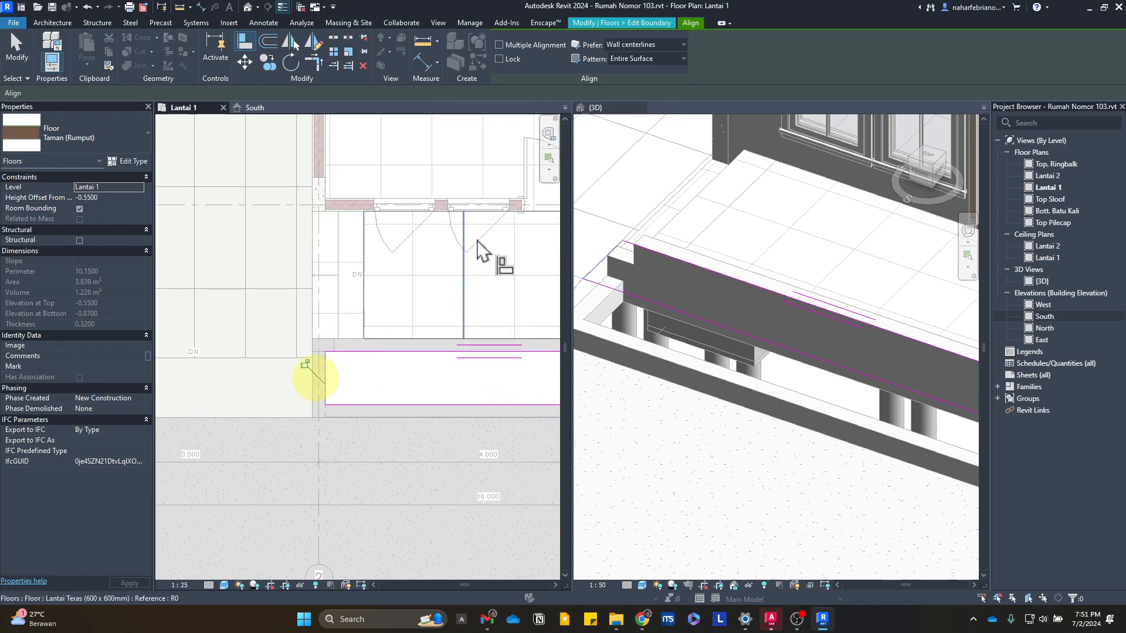
- Finish the garden floor's boundary edit without attaching the walls to the floor's bottom
{"action": "left_click", "coordinate": [621, 22]}
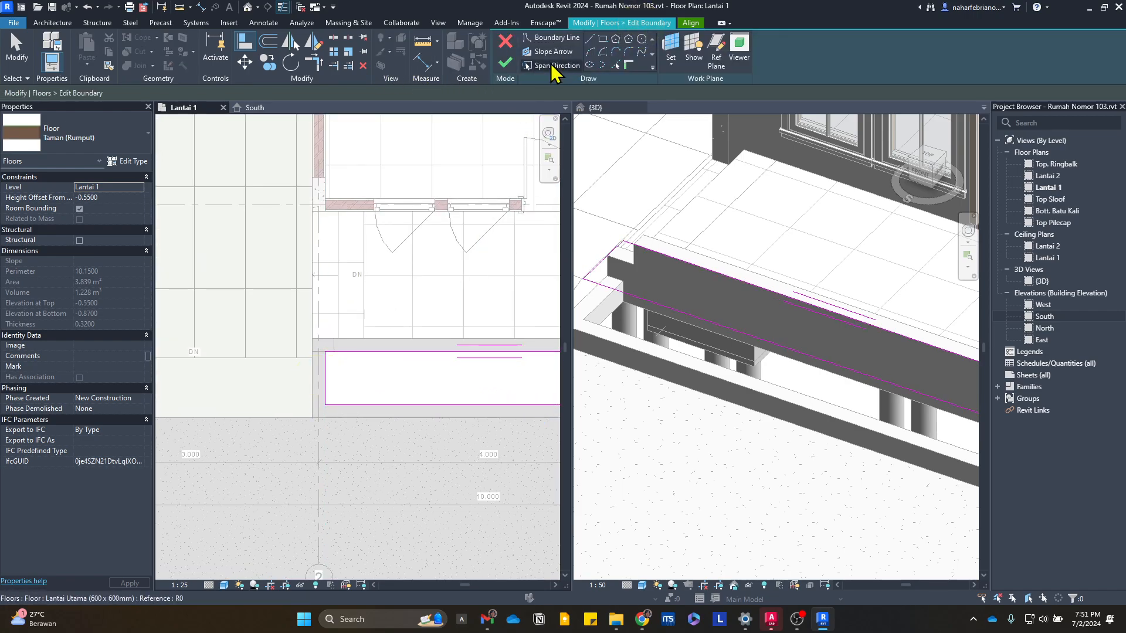
{"action": "left_click", "coordinate": [515, 65]}
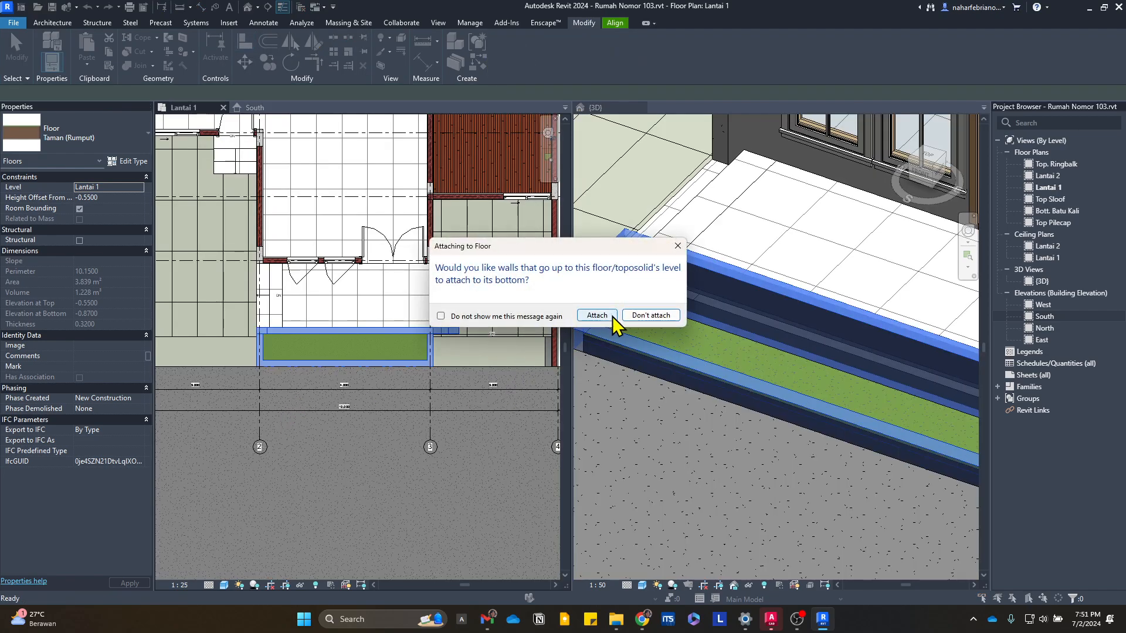
{"action": "left_click", "coordinate": [631, 319]}
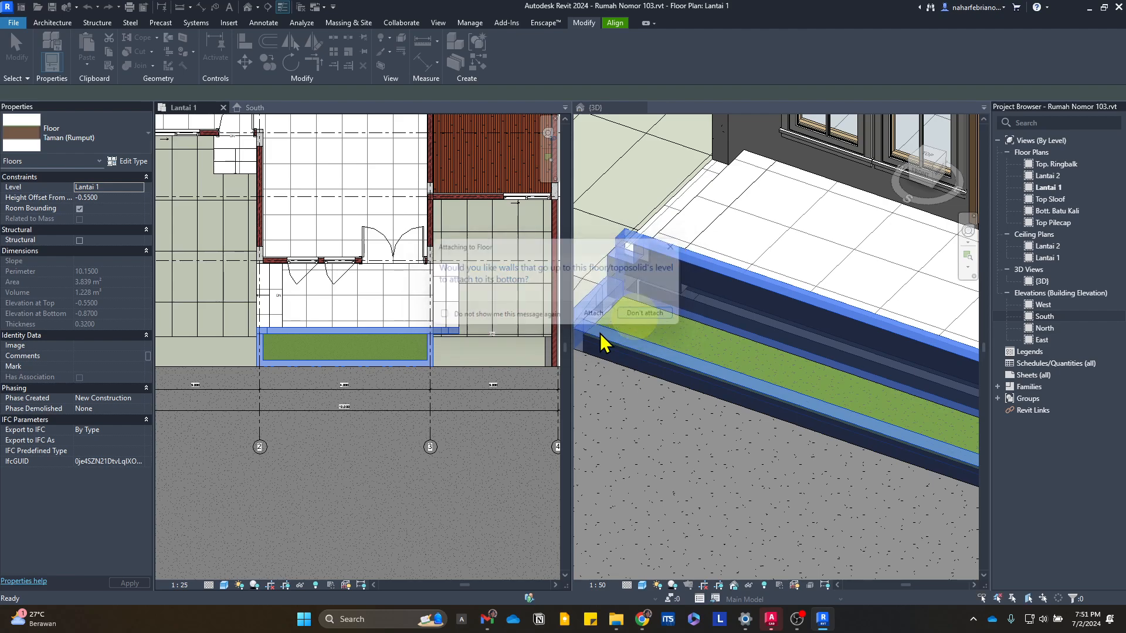
{"action": "key", "text": "Escape"}
{"action": "scroll", "coordinate": [704, 319], "scroll_direction": "down", "scroll_amount": 3}
{"action": "scroll", "coordinate": [862, 381], "scroll_direction": "up", "scroll_amount": 2}
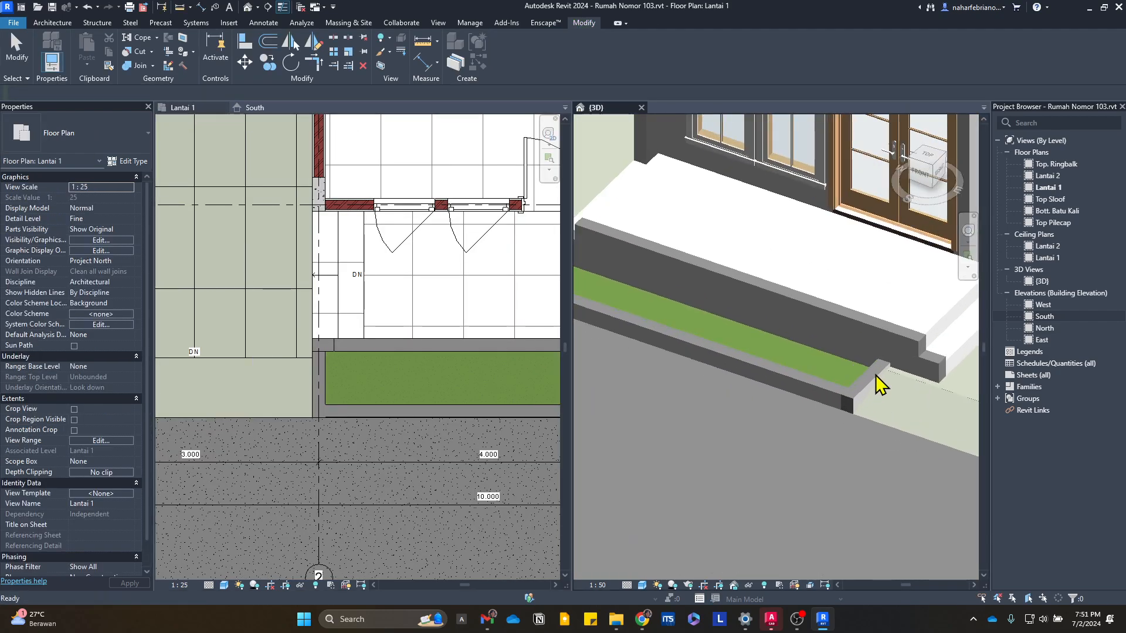
- Examine the corners where the garden's front and side walls meet in the 3D view
{"action": "scroll", "coordinate": [874, 441], "scroll_direction": "down", "scroll_amount": 2}
{"action": "scroll", "coordinate": [733, 410], "scroll_direction": "up", "scroll_amount": 3}
{"action": "middle_click_drag", "start_coordinate": [641, 346], "coordinate": [1073, 346], "text": "shift"}
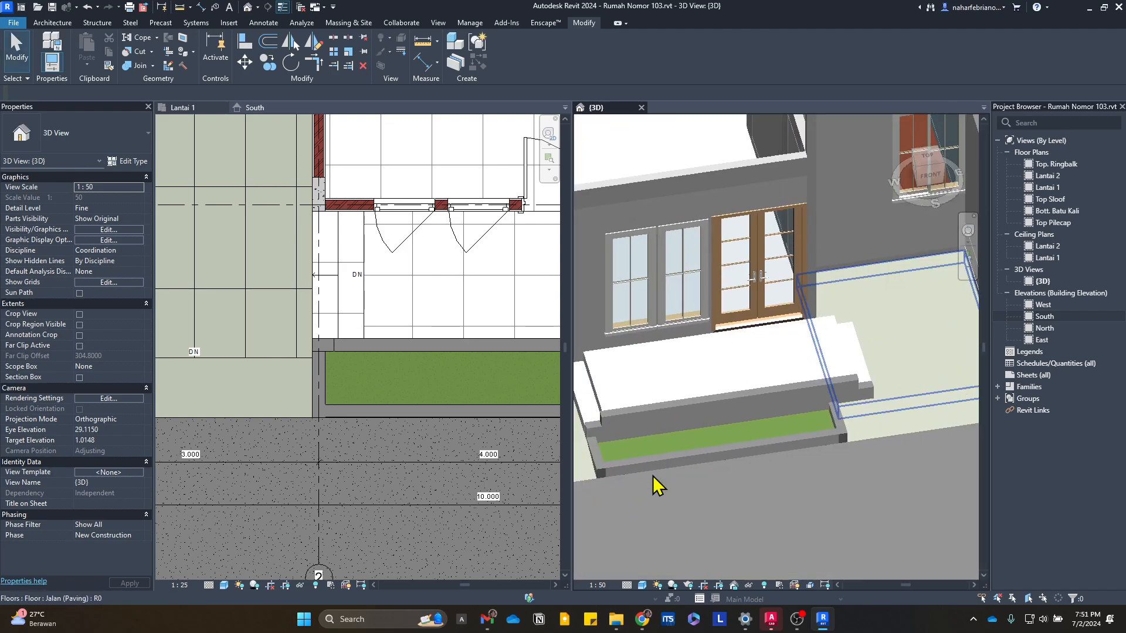
{"action": "scroll", "coordinate": [653, 476], "scroll_direction": "up", "scroll_amount": 3}
{"action": "middle_click_drag", "start_coordinate": [652, 476], "coordinate": [794, 493]}
{"action": "scroll", "coordinate": [761, 451], "scroll_direction": "up", "scroll_amount": 1}
{"action": "middle_click_drag", "start_coordinate": [845, 197], "coordinate": [811, 305]}
{"action": "scroll", "coordinate": [764, 444], "scroll_direction": "down", "scroll_amount": 3}
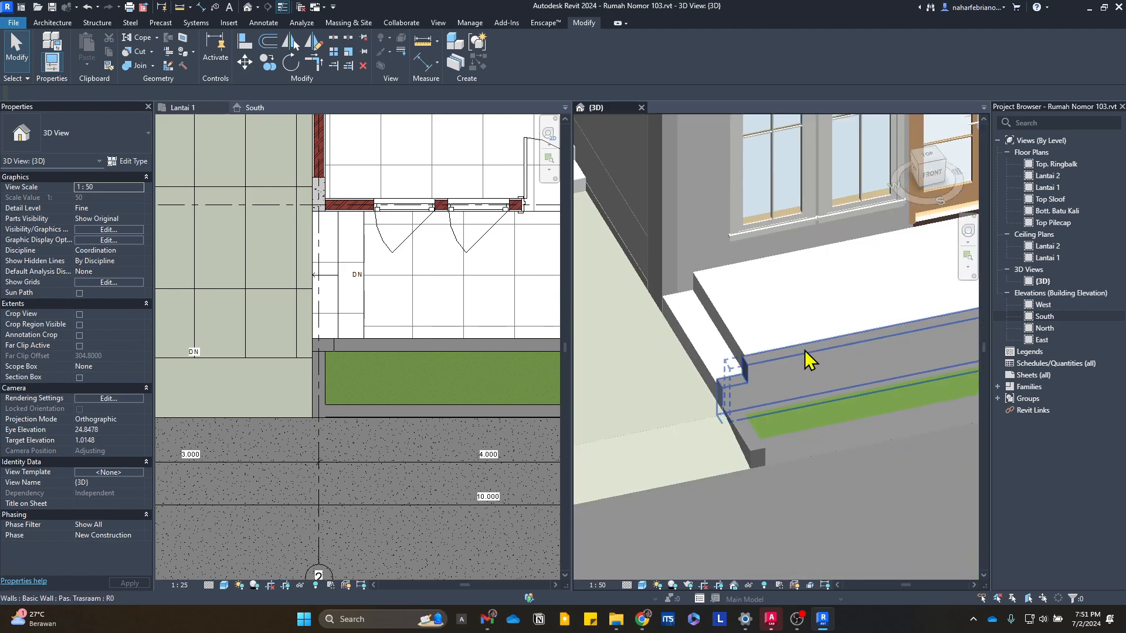
{"action": "scroll", "coordinate": [753, 444], "scroll_direction": "up", "scroll_amount": 3}
- Try to join the garden's front wall with the grid 2 side wall using Join Geometry
{"action": "left_click", "coordinate": [759, 443]}
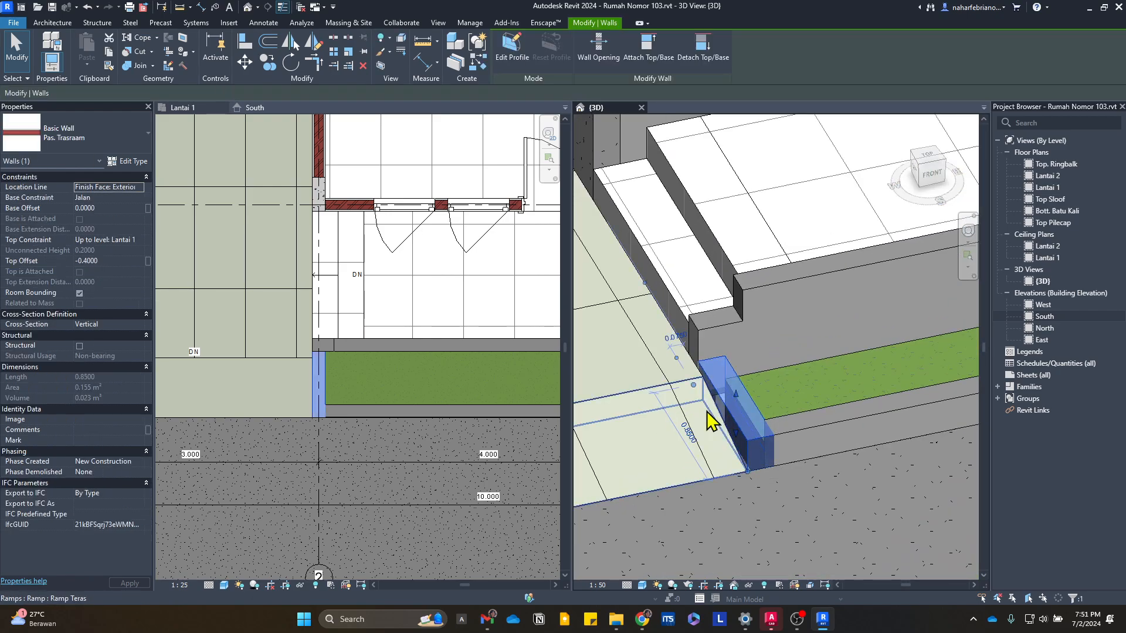
{"action": "left_click", "coordinate": [761, 452]}
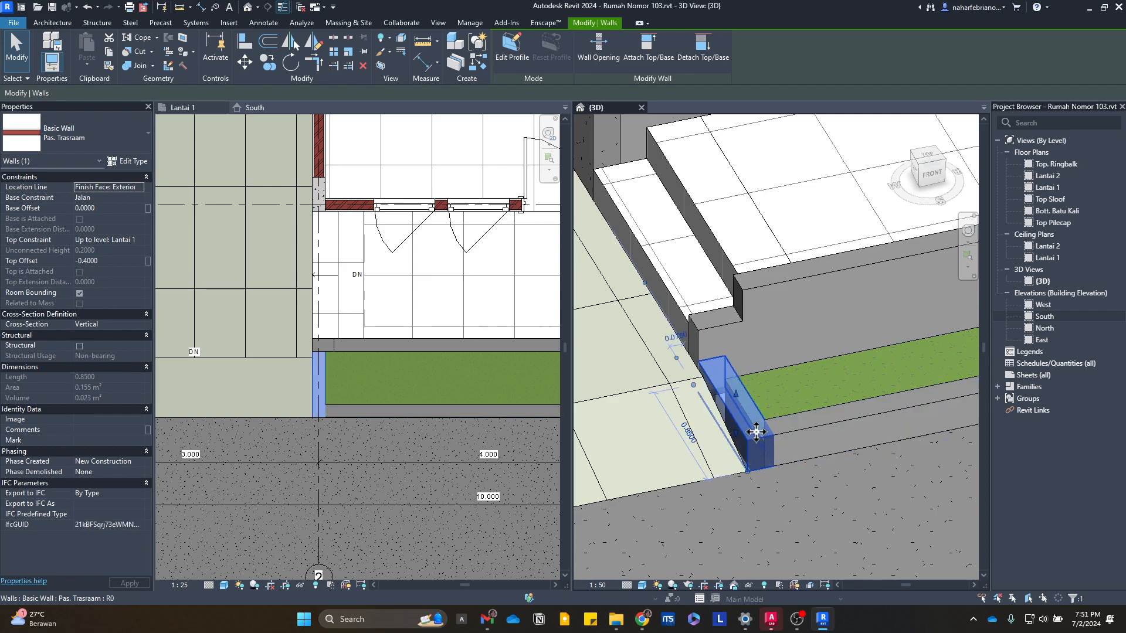
{"action": "scroll", "coordinate": [330, 409], "scroll_direction": "up", "scroll_amount": 3}
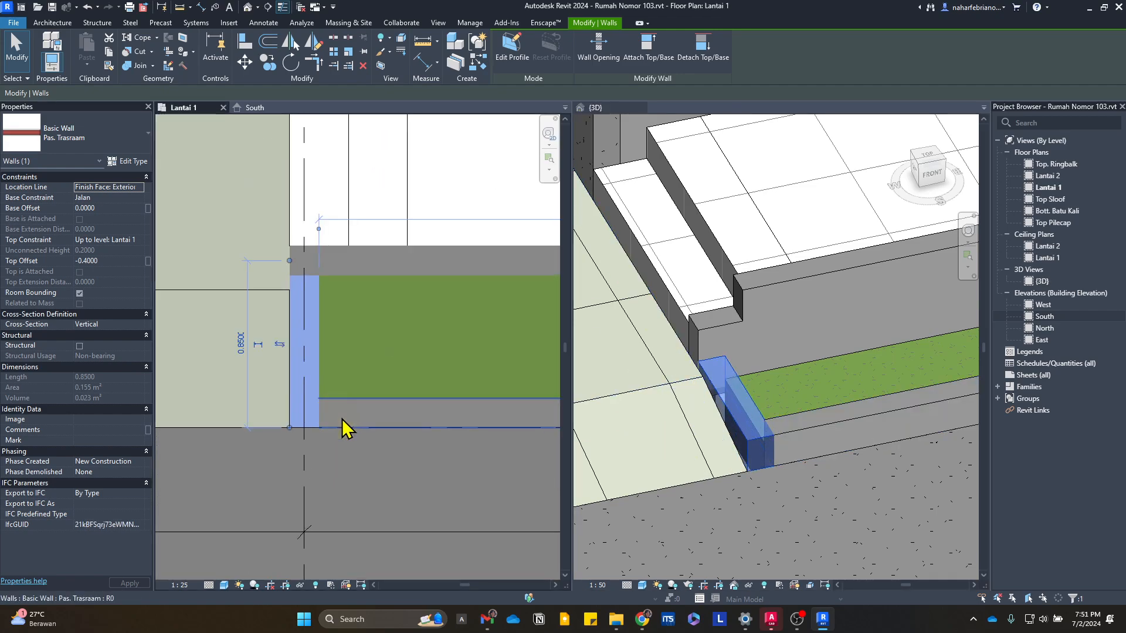
{"action": "left_click", "coordinate": [327, 414]}
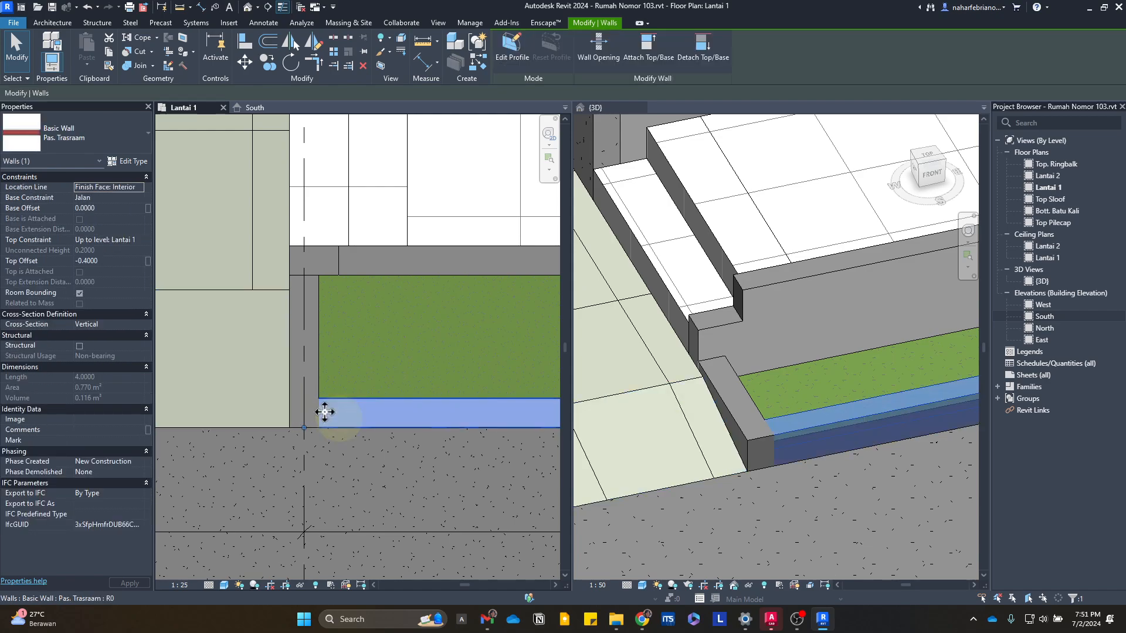
{"action": "left_click", "coordinate": [140, 64]}
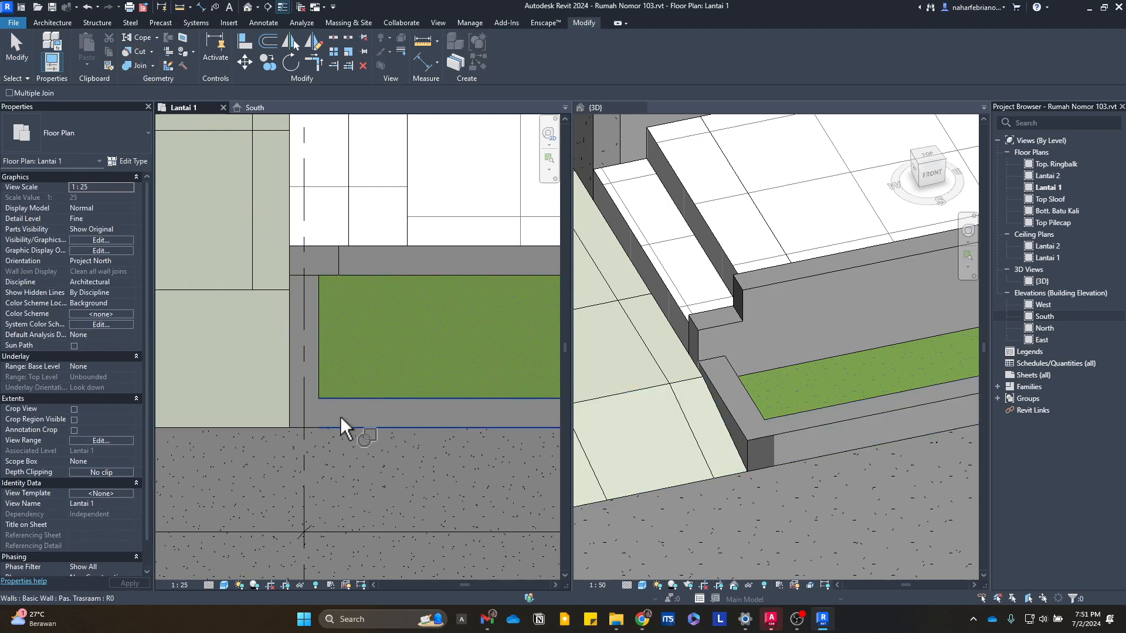
{"action": "left_click", "coordinate": [315, 400]}
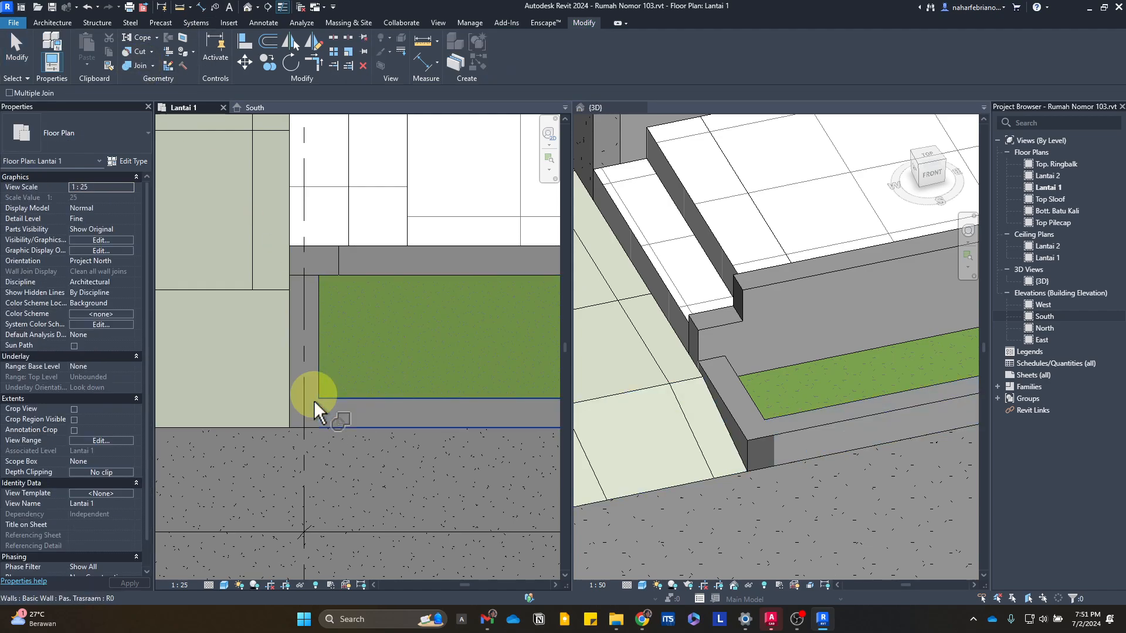
{"action": "left_click", "coordinate": [790, 454]}
{"action": "left_click", "coordinate": [141, 65]}
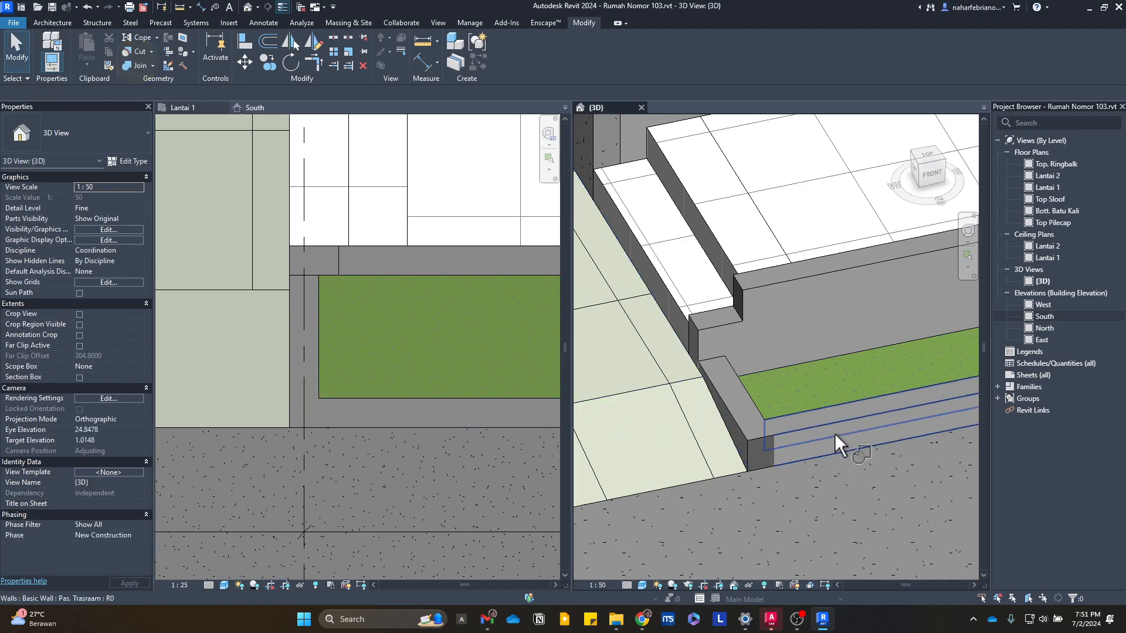
{"action": "left_click", "coordinate": [753, 449]}
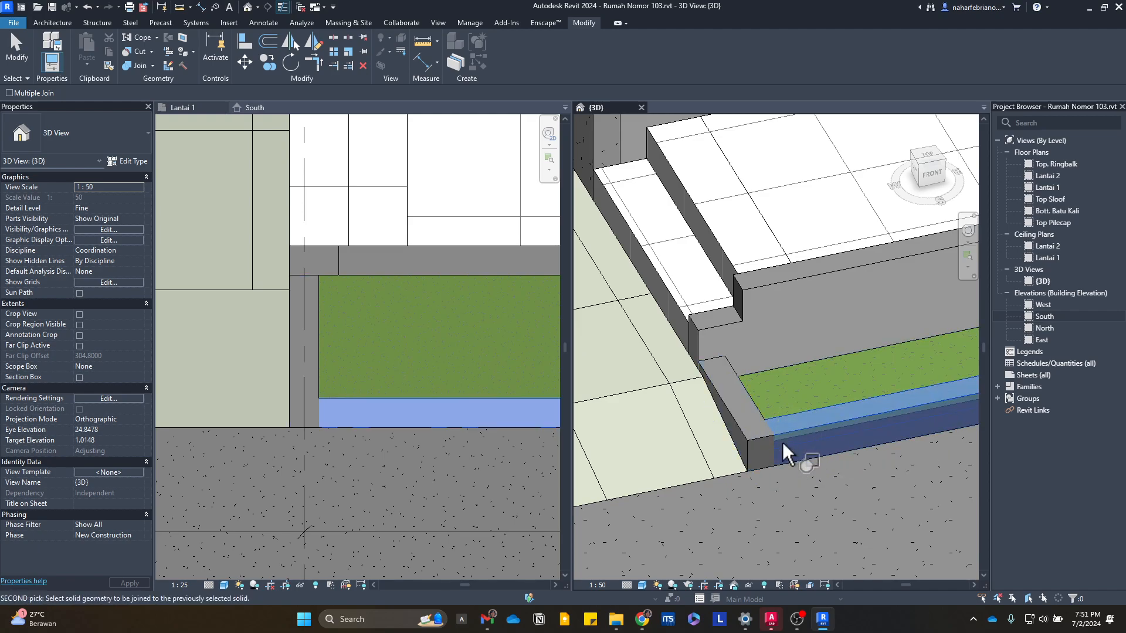
{"action": "left_click", "coordinate": [786, 452]}
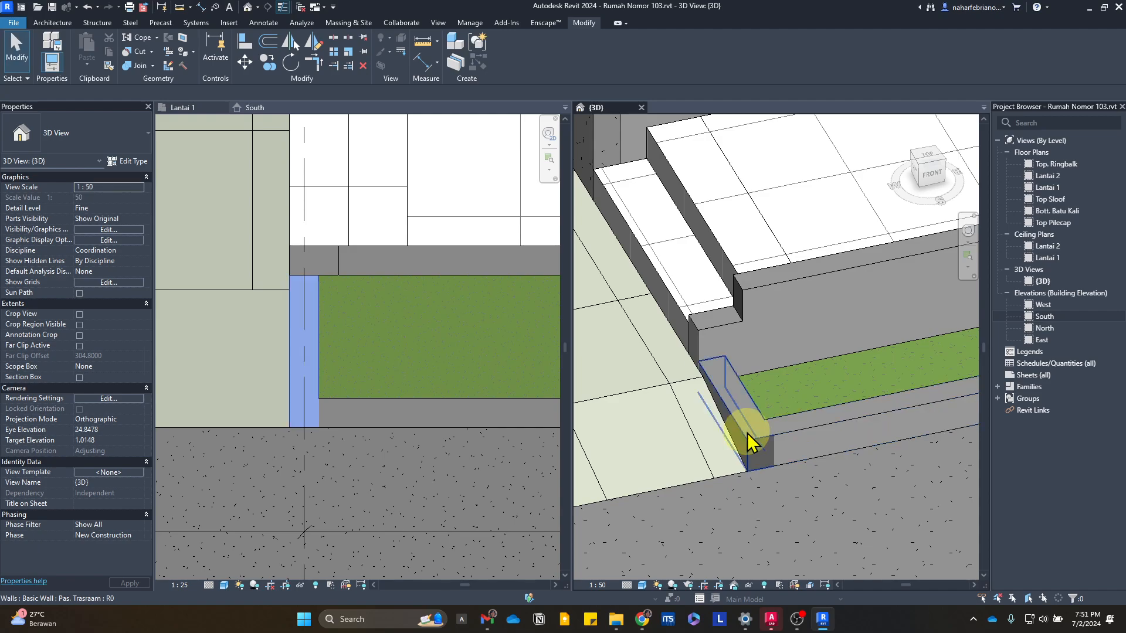
{"action": "left_click", "coordinate": [736, 415]}
{"action": "left_click", "coordinate": [788, 431]}
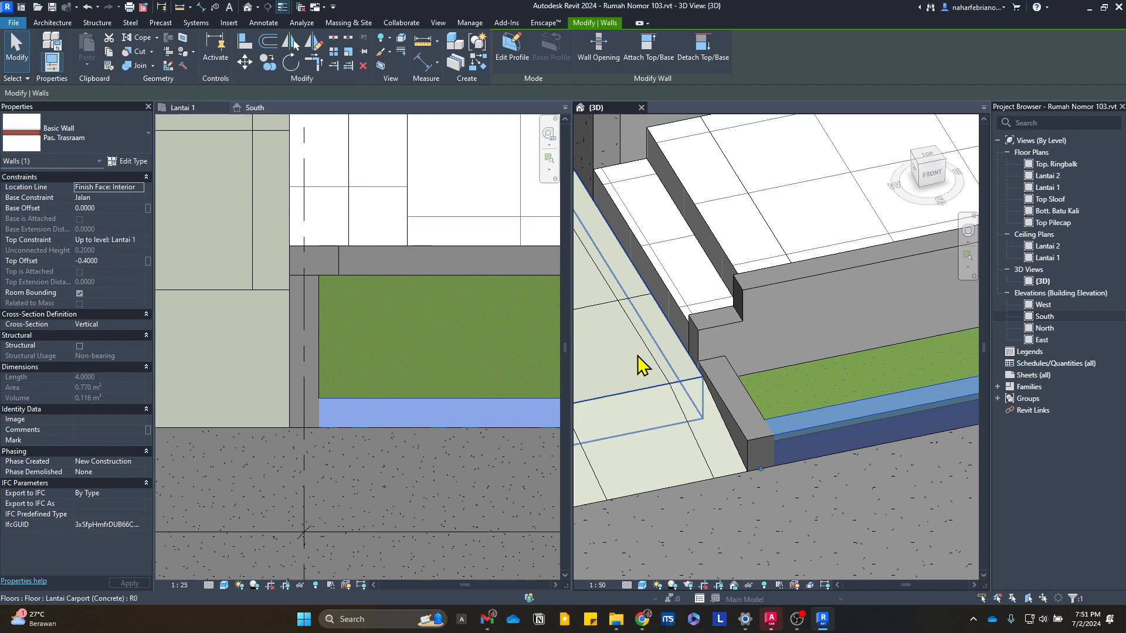
{"action": "key", "text": "Escape"}
- Delete the garden's grid 2 side wall and its front wall along the street
{"action": "scroll", "coordinate": [305, 338], "scroll_direction": "down", "scroll_amount": 4}
{"action": "scroll", "coordinate": [851, 428], "scroll_direction": "down", "scroll_amount": 1}
{"action": "middle_click_drag", "start_coordinate": [847, 433], "coordinate": [829, 491], "text": "shift"}
{"action": "left_click", "coordinate": [806, 174]}
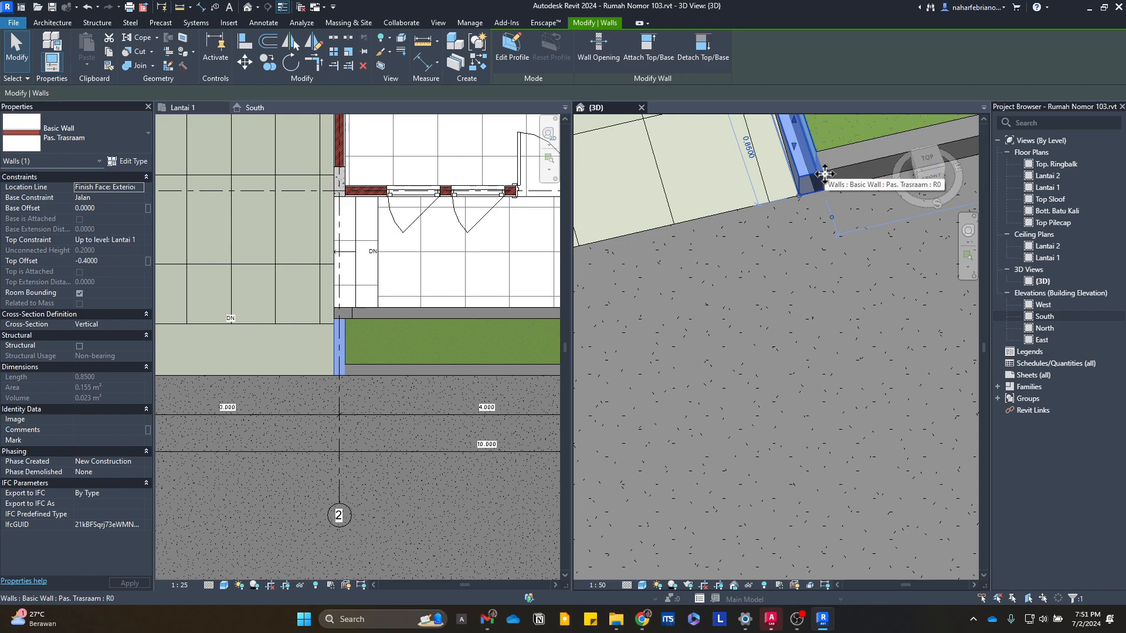
{"action": "key", "text": "Delete"}
{"action": "left_click", "coordinate": [826, 180]}
{"action": "key", "text": "Delete"}
- Delete the garden's remaining side wall at grid 3
{"action": "scroll", "coordinate": [404, 384], "scroll_direction": "down", "scroll_amount": 1}
{"action": "scroll", "coordinate": [413, 382], "scroll_direction": "down", "scroll_amount": 2}
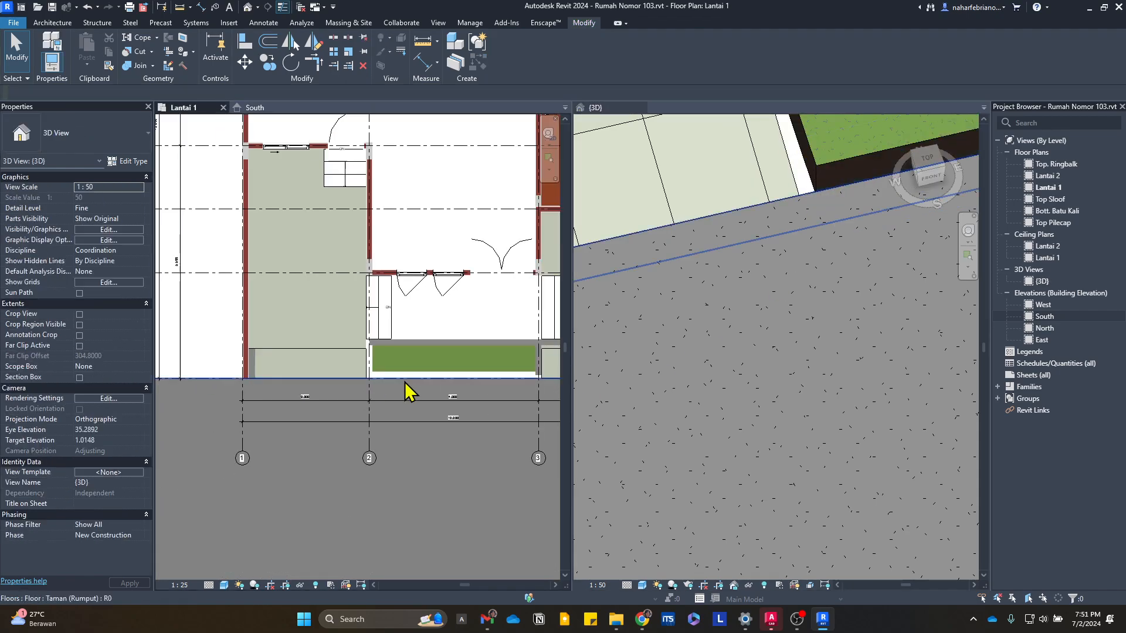
{"action": "scroll", "coordinate": [377, 405], "scroll_direction": "up", "scroll_amount": 3}
{"action": "middle_click_drag", "start_coordinate": [377, 404], "coordinate": [118, 419]}
{"action": "left_click", "coordinate": [362, 365]}
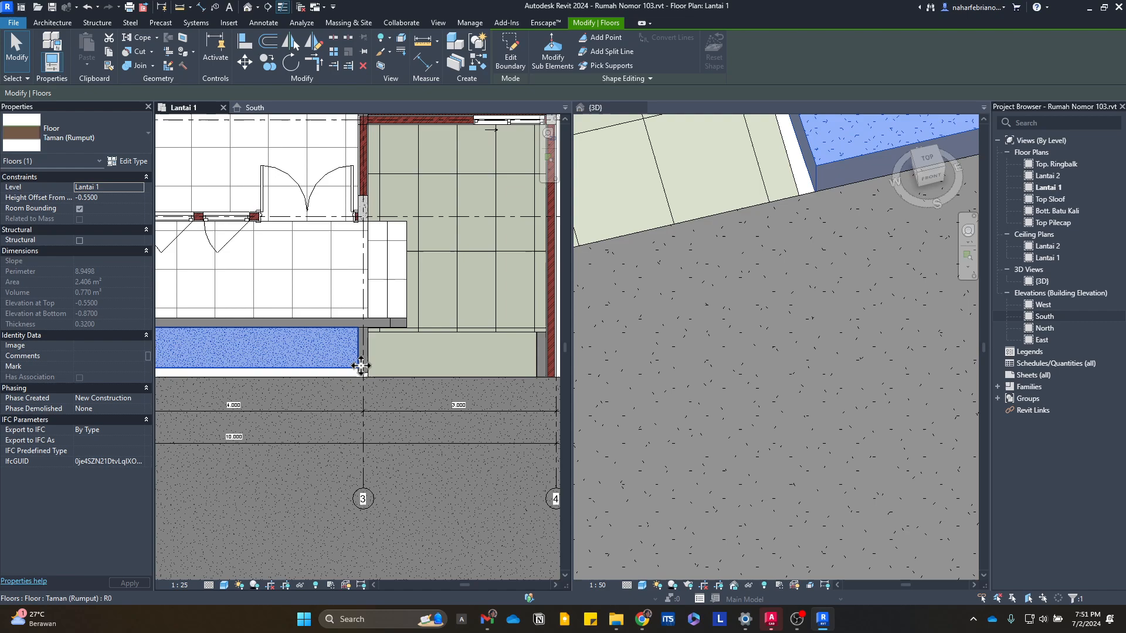
{"action": "scroll", "coordinate": [364, 368], "scroll_direction": "up", "scroll_amount": 4}
{"action": "left_click", "coordinate": [379, 374]}
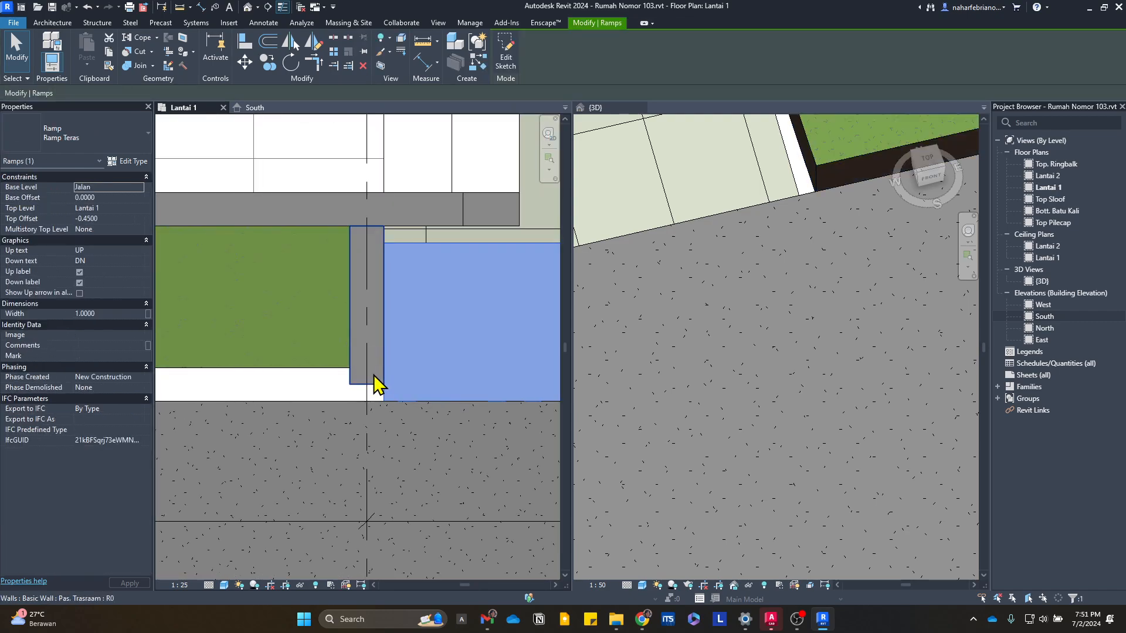
{"action": "key", "text": "Escape"}
{"action": "scroll", "coordinate": [414, 376], "scroll_direction": "down", "scroll_amount": 3}
- Extend the terrace wall's end at grid 2 to the edge of the carport floor
{"action": "middle_click_drag", "start_coordinate": [252, 375], "coordinate": [406, 351]}
{"action": "scroll", "coordinate": [275, 286], "scroll_direction": "up", "scroll_amount": 3}
{"action": "left_click", "coordinate": [290, 301]}
{"action": "scroll", "coordinate": [821, 270], "scroll_direction": "down", "scroll_amount": 1}
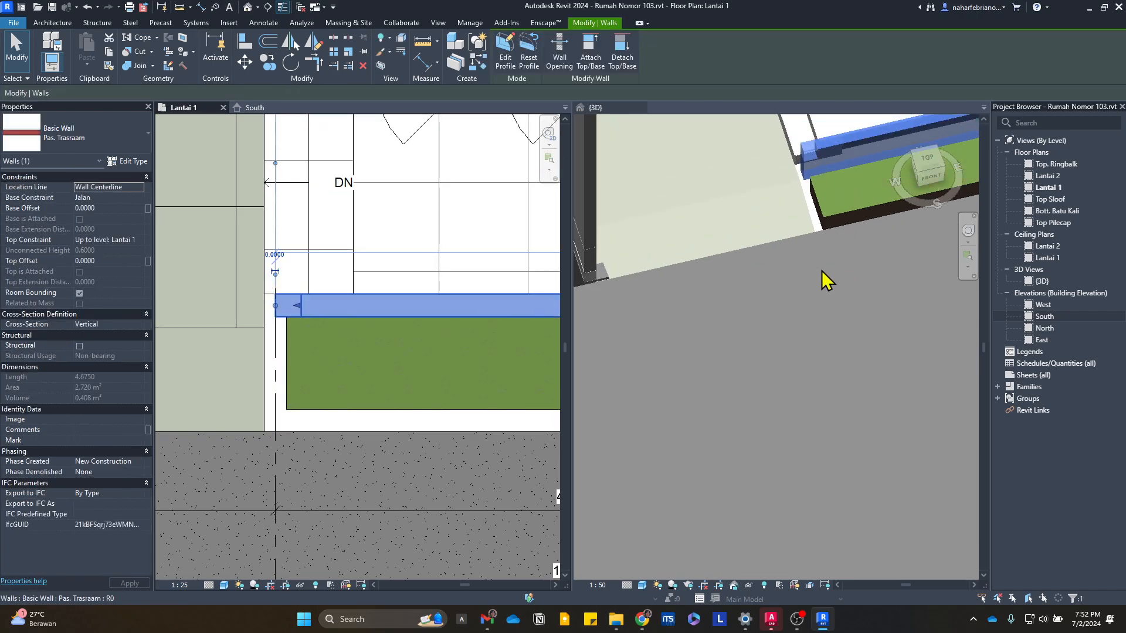
{"action": "middle_click_drag", "start_coordinate": [814, 180], "coordinate": [640, 374]}
{"action": "scroll", "coordinate": [451, 331], "scroll_direction": "down", "scroll_amount": 4}
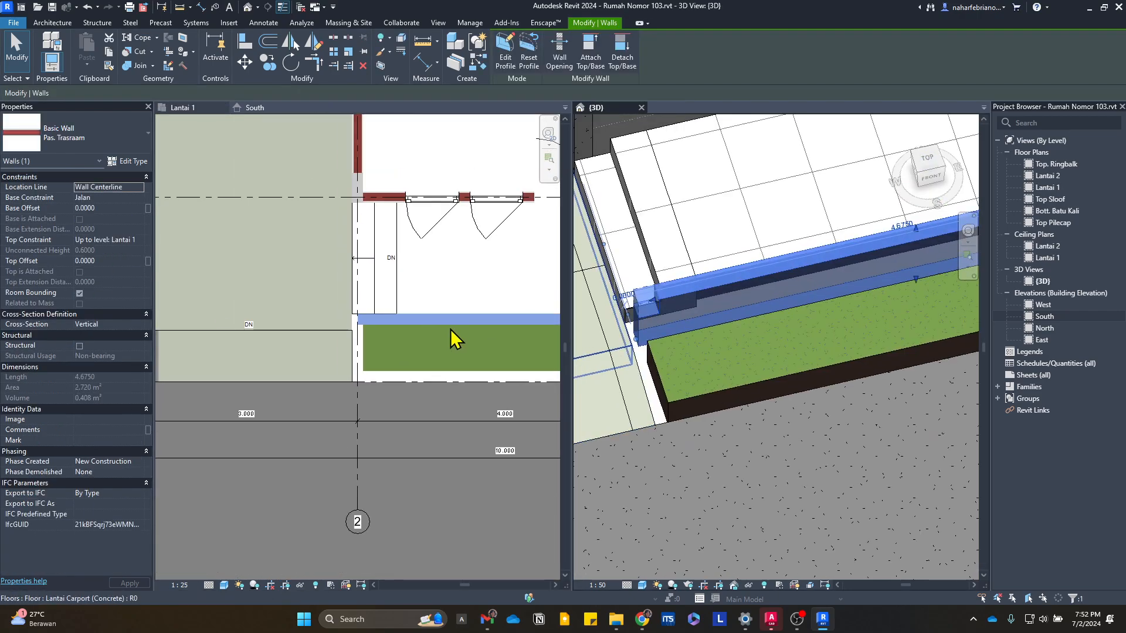
{"action": "middle_click_drag", "start_coordinate": [451, 329], "coordinate": [262, 338]}
{"action": "scroll", "coordinate": [497, 326], "scroll_direction": "up", "scroll_amount": 2}
{"action": "scroll", "coordinate": [456, 340], "scroll_direction": "down", "scroll_amount": 2}
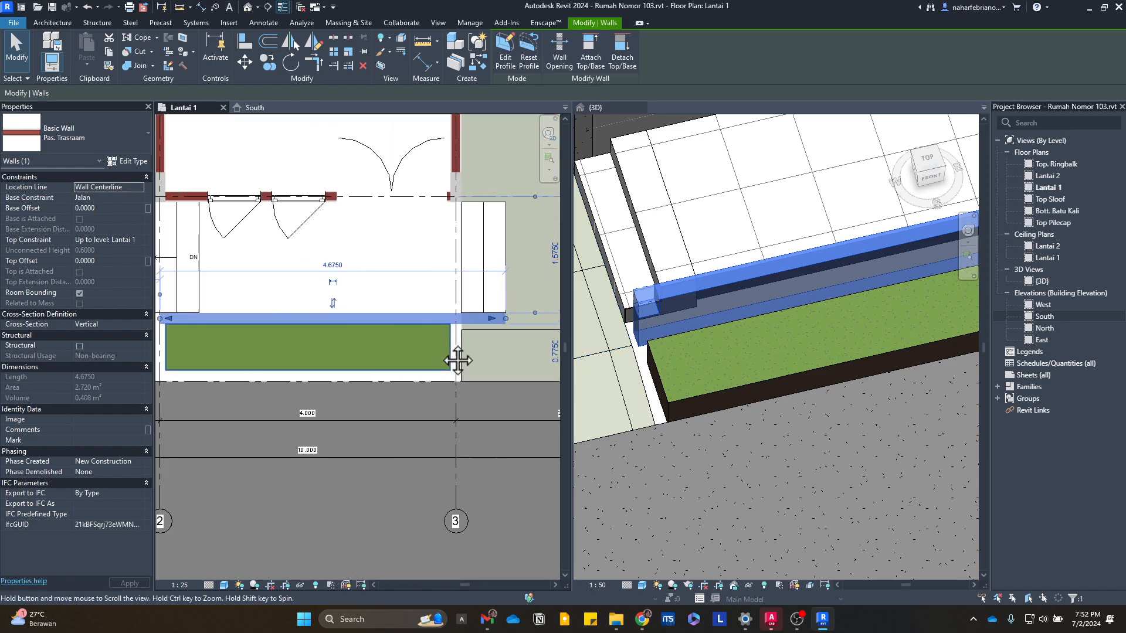
{"action": "scroll", "coordinate": [259, 319], "scroll_direction": "up", "scroll_amount": 4}
{"action": "left_click_drag", "start_coordinate": [332, 333], "coordinate": [311, 330]}
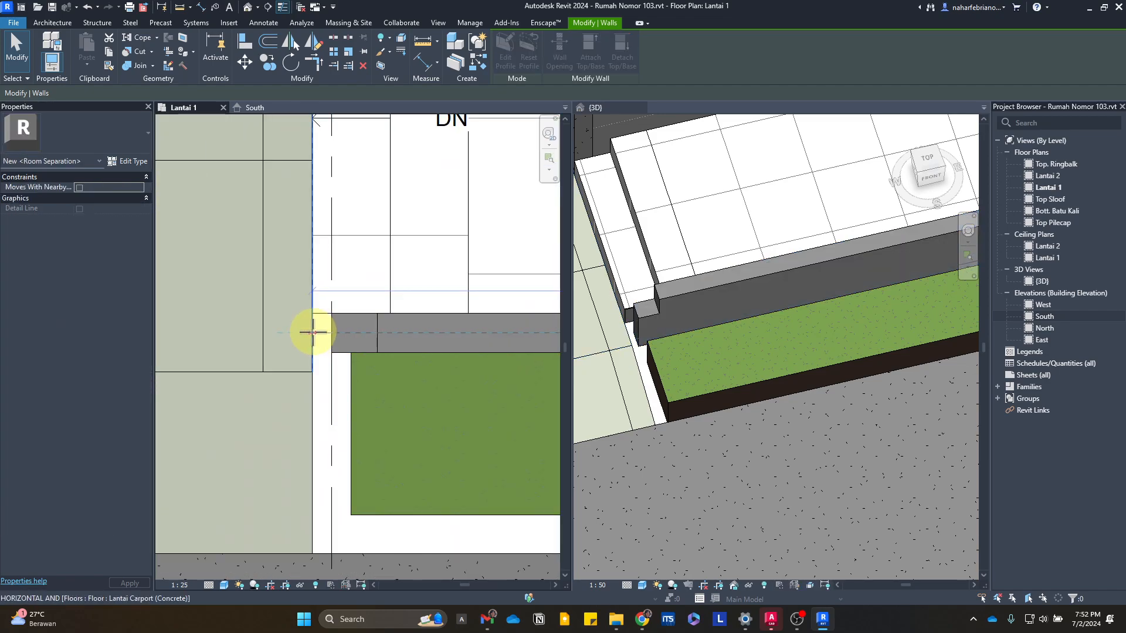
{"action": "key", "text": "Escape"}
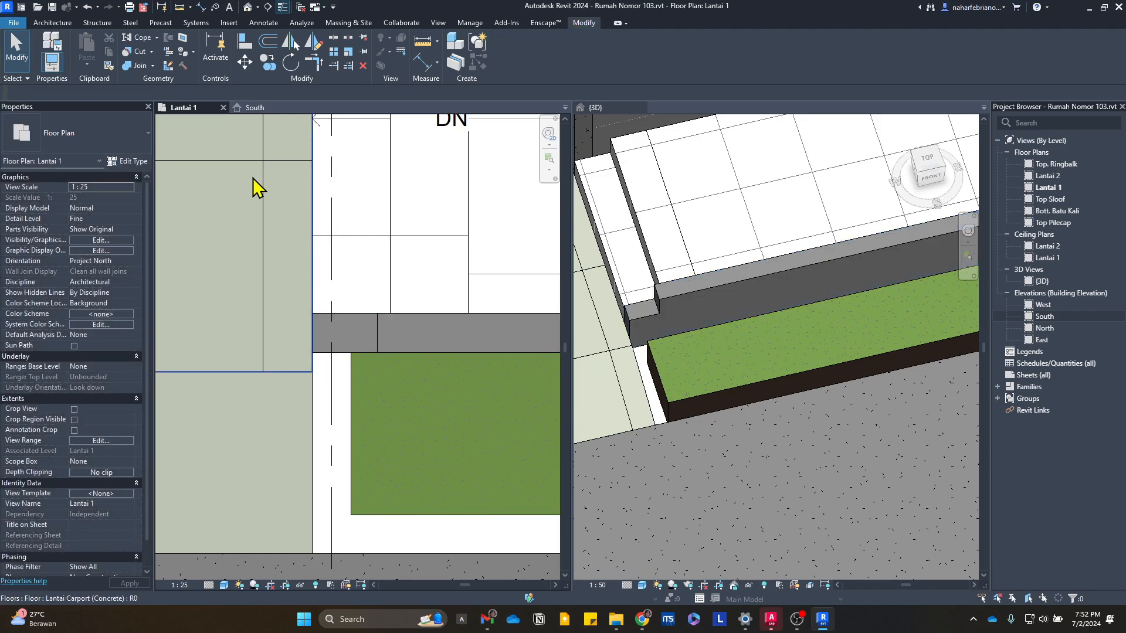
- Try to draw the garden's Pas. Trasraam side wall at grid 2 with base constraint Jalan and top constraint up to level Lantai 1
{"action": "left_click", "coordinate": [53, 22]}
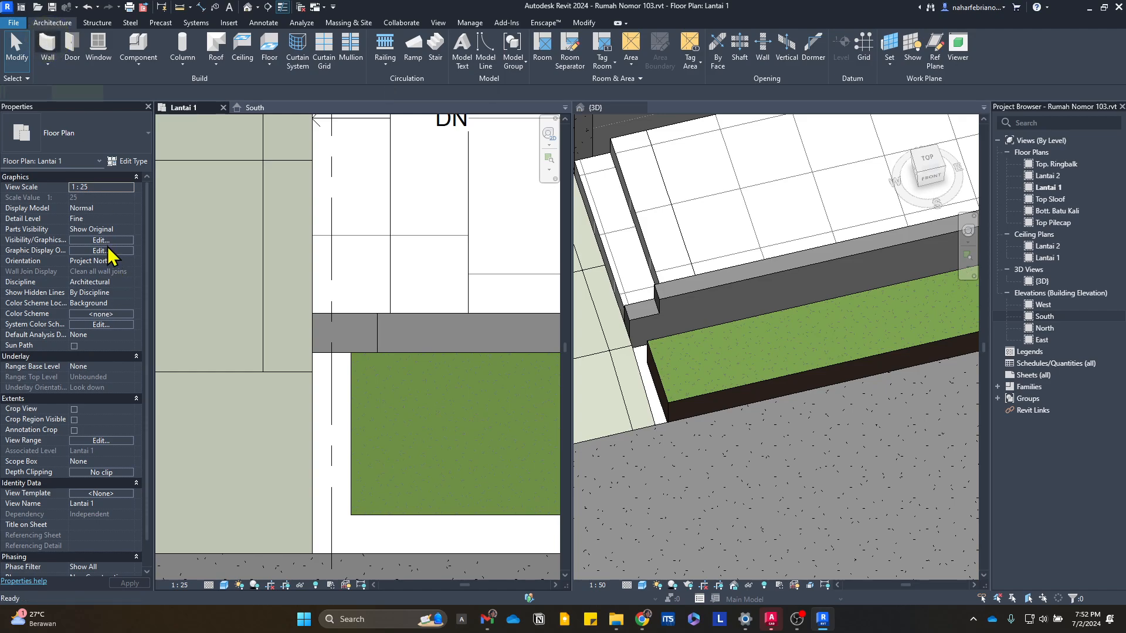
{"action": "key", "text": "w"}
{"action": "key", "text": "a"}
{"action": "left_click", "coordinate": [109, 198]}
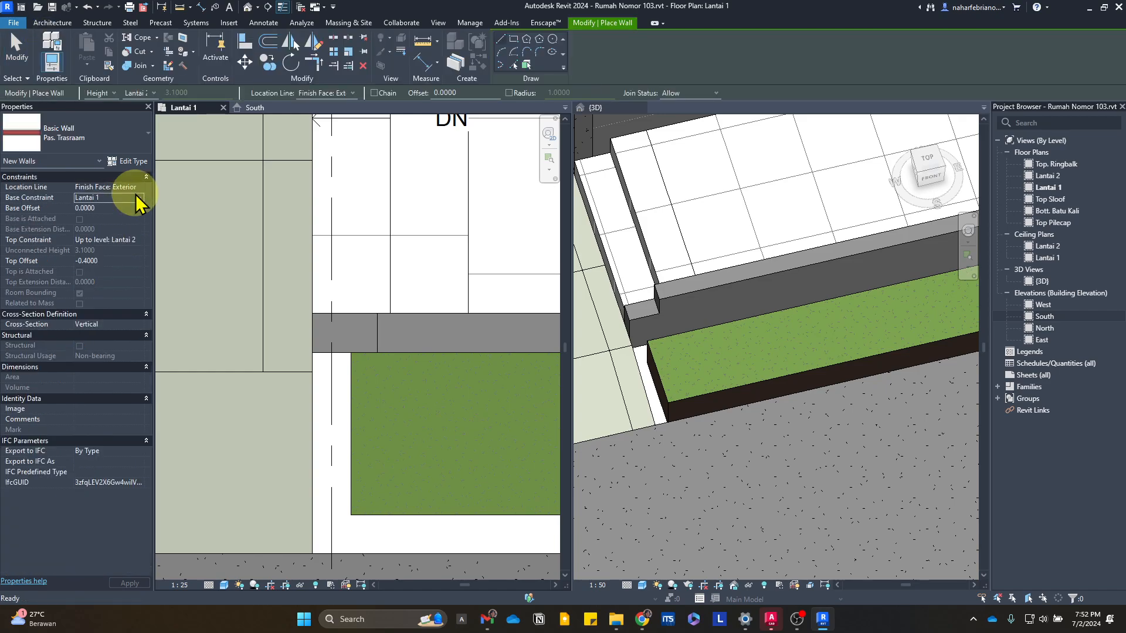
{"action": "left_click", "coordinate": [139, 198]}
{"action": "left_click", "coordinate": [128, 225]}
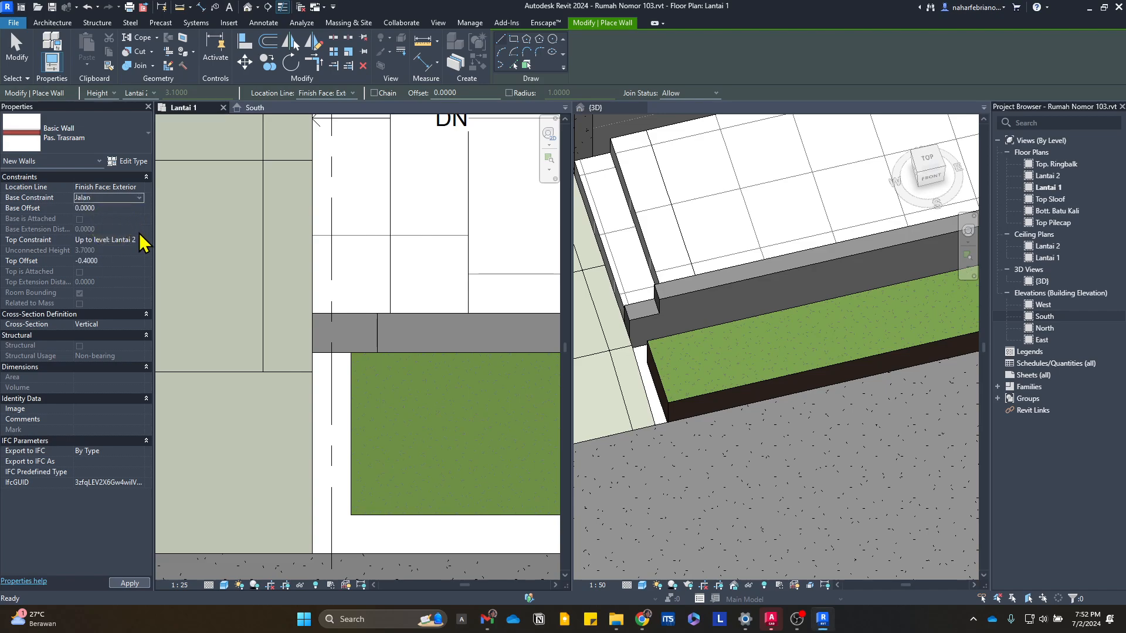
{"action": "left_click", "coordinate": [139, 238]}
{"action": "left_click", "coordinate": [129, 286]}
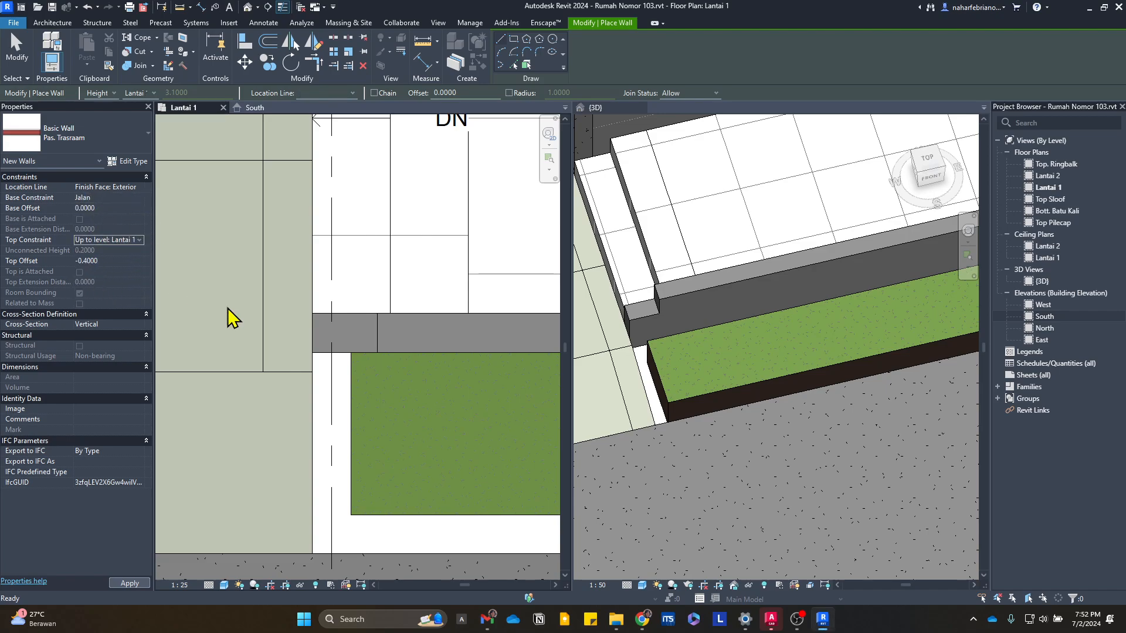
{"action": "left_click", "coordinate": [311, 360]}
{"action": "left_click", "coordinate": [311, 553]}
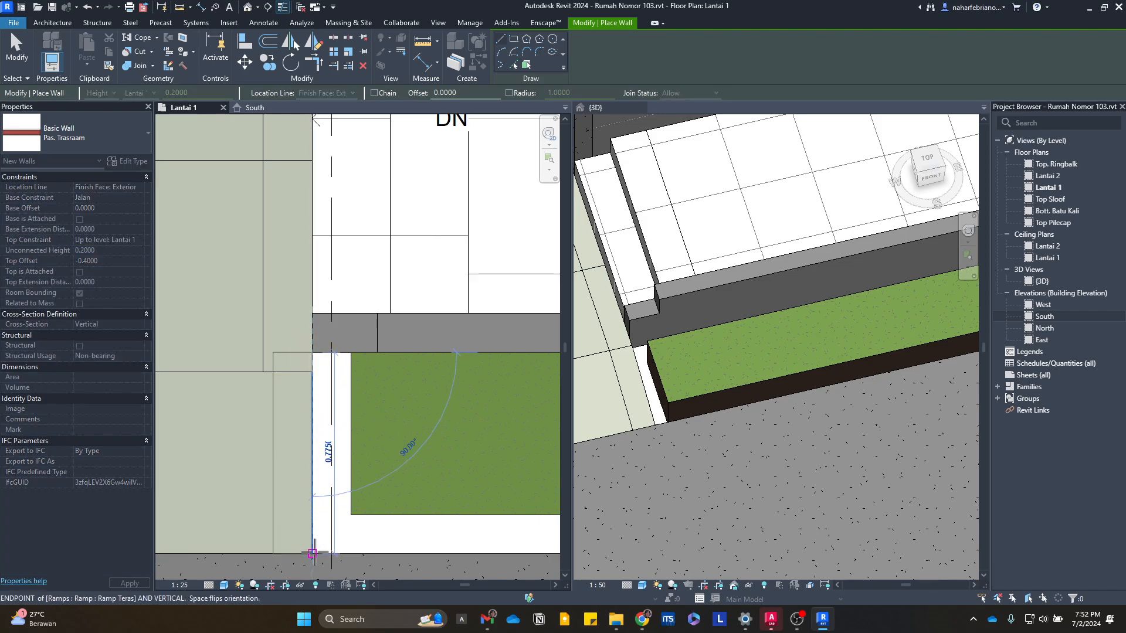
{"action": "key", "text": "ctrl+z"}
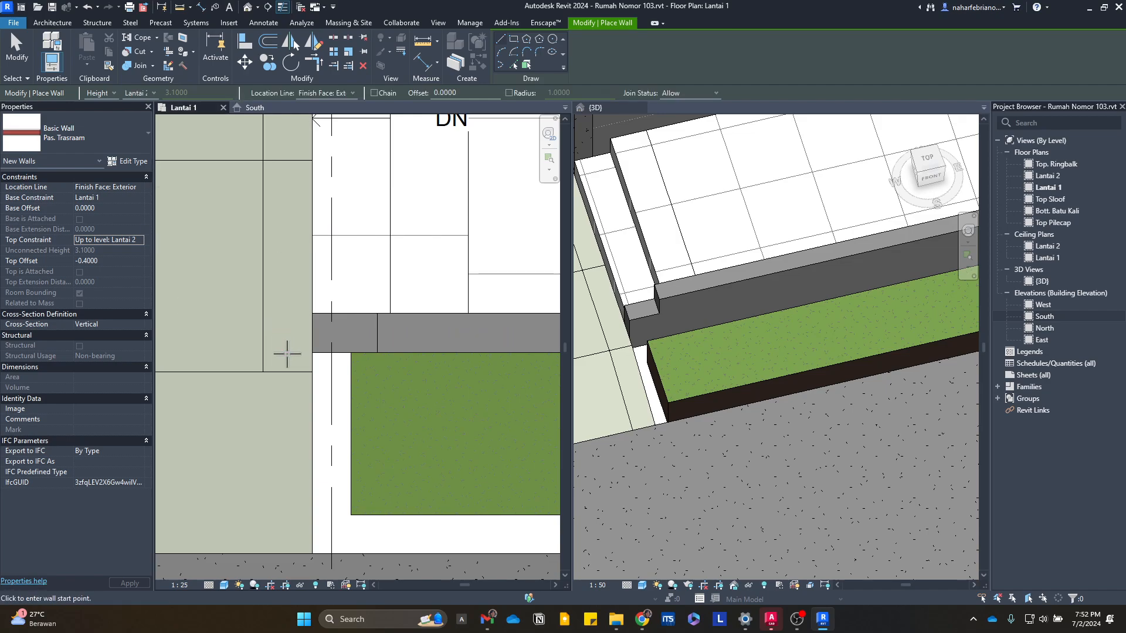
- Try to draw the grid 2 side wall with base constraint Lantai 1 and top constraint Lantai 2, and undo it
{"action": "left_click", "coordinate": [311, 353]}
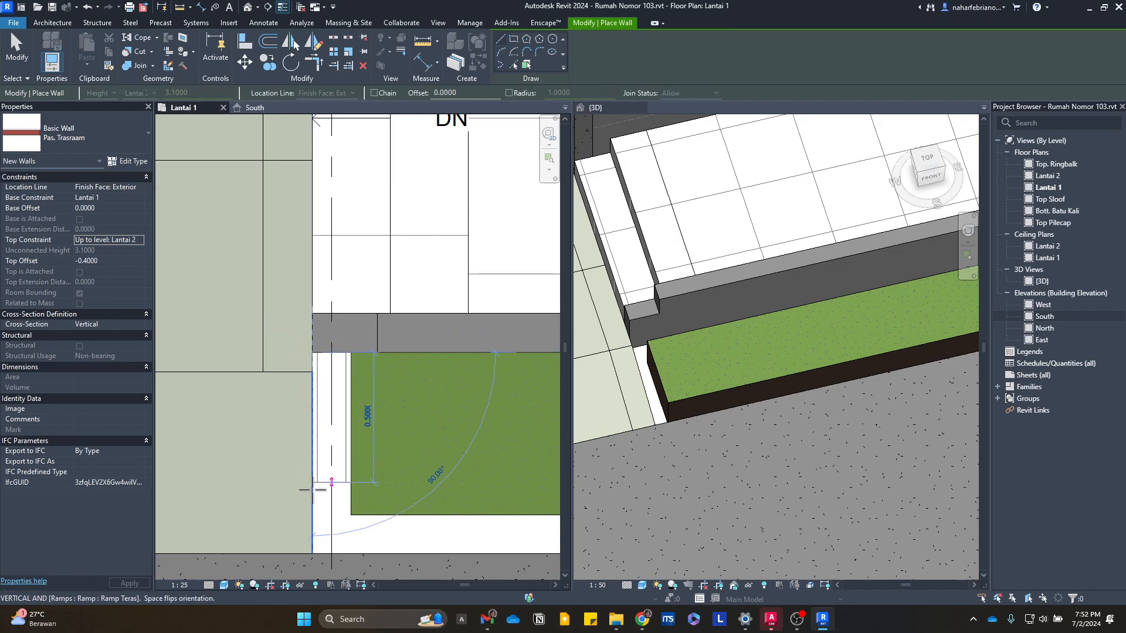
{"action": "left_click", "coordinate": [316, 553]}
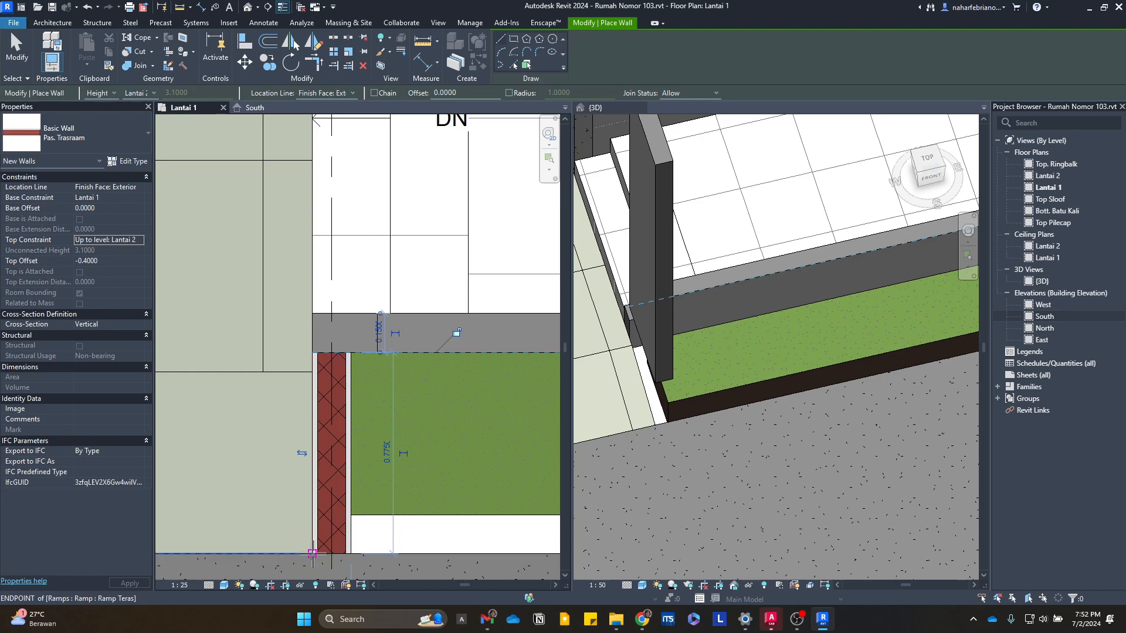
{"action": "key", "text": "Escape"}
{"action": "key", "text": "Escape"}
{"action": "scroll", "coordinate": [363, 525], "scroll_direction": "down", "scroll_amount": 1}
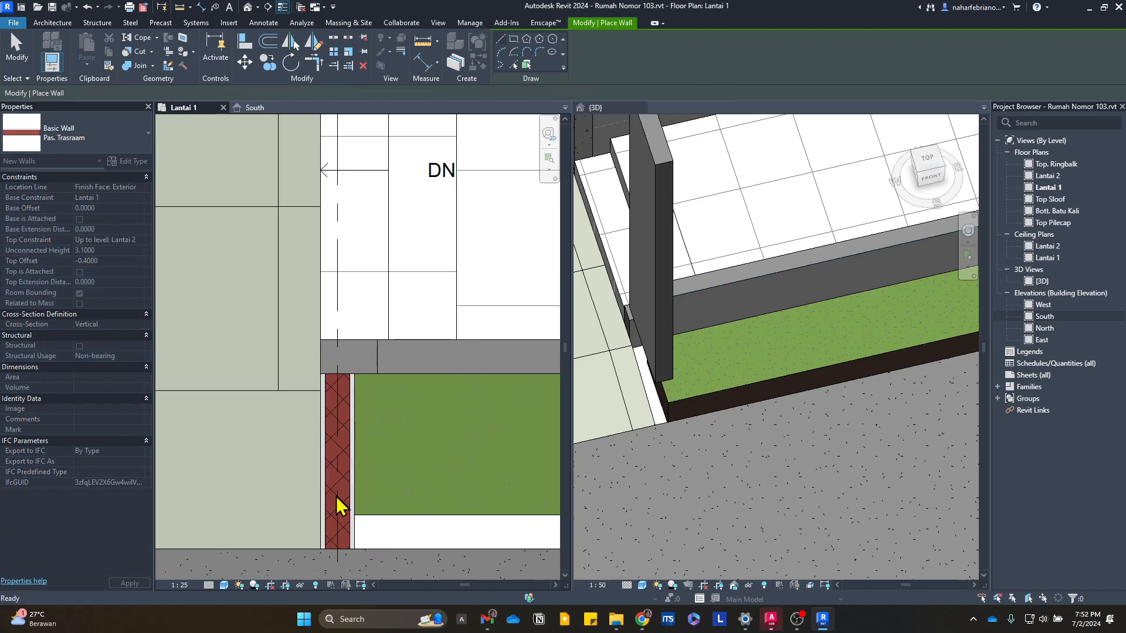
{"action": "key", "text": "ctrl+z"}
{"action": "scroll", "coordinate": [338, 505], "scroll_direction": "up", "scroll_amount": 1}
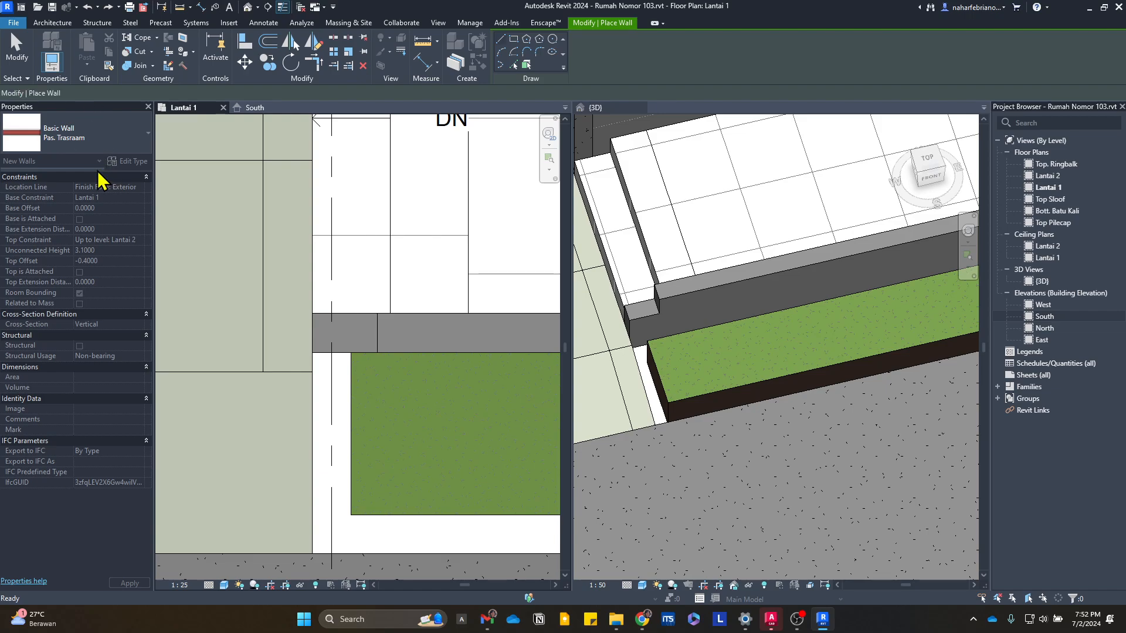
{"action": "key", "text": "Escape"}
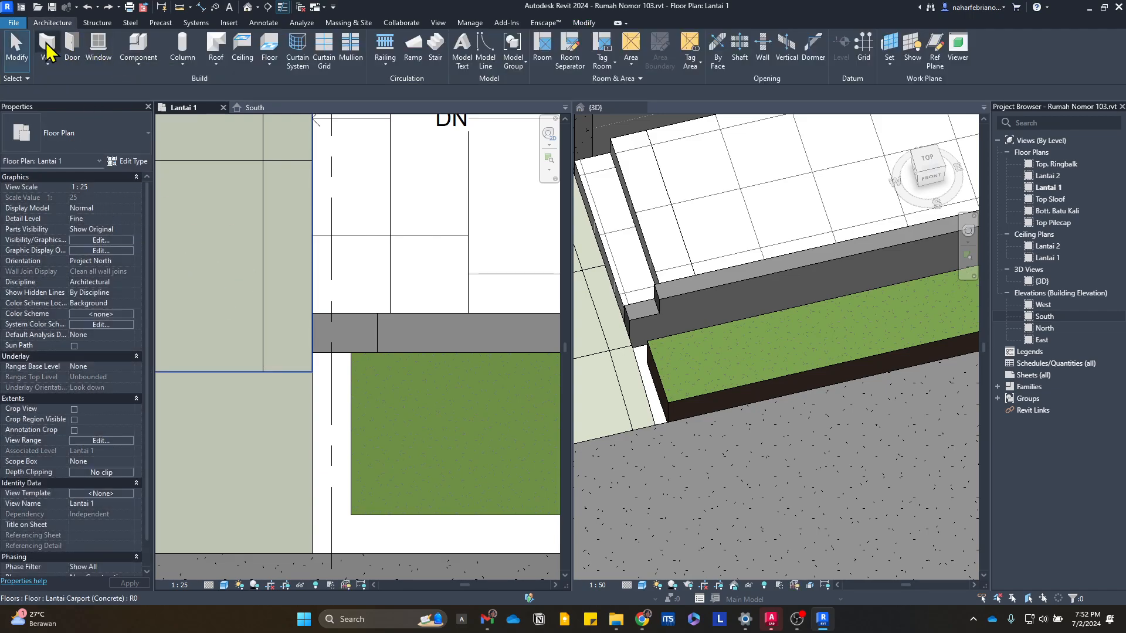
- Draw the garden's Pas. Trasraam side wall at grid 2 from the terrace wall to the road edge, base Jalan, top up to level Lantai 1
{"action": "key", "text": "w"}
{"action": "key", "text": "a"}
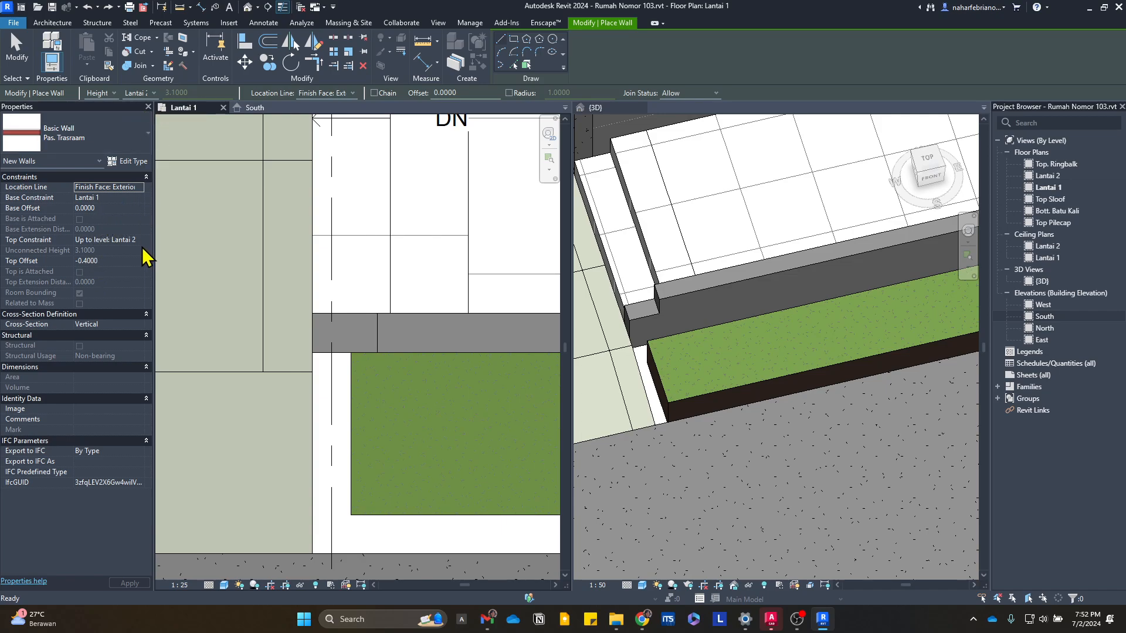
{"action": "left_click", "coordinate": [126, 199]}
{"action": "left_click", "coordinate": [121, 226]}
{"action": "left_click", "coordinate": [141, 240]}
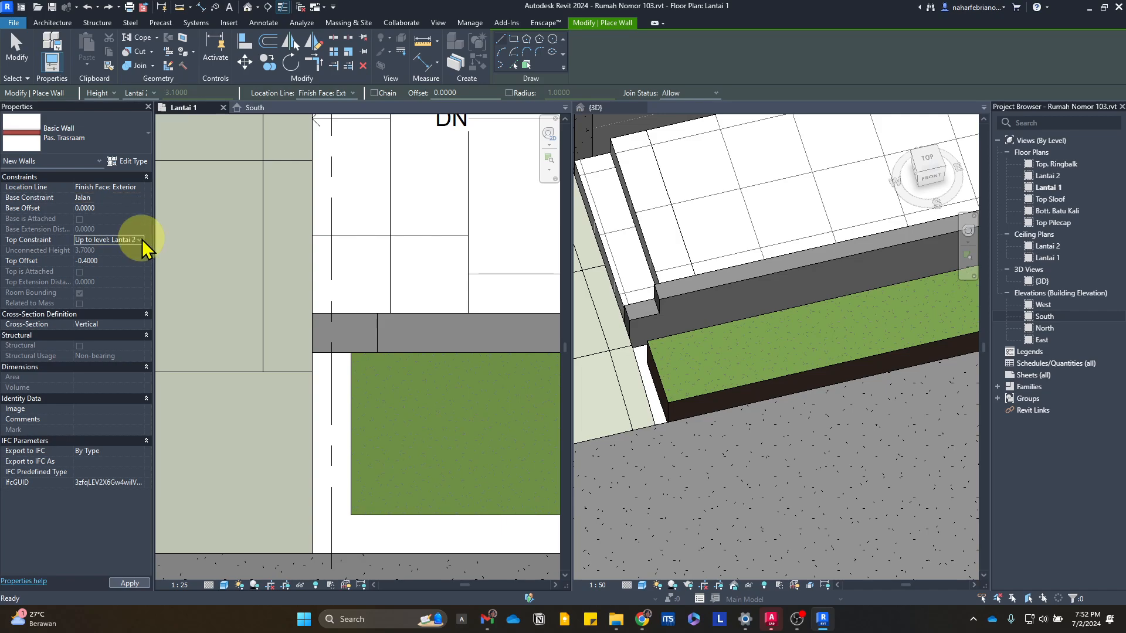
{"action": "left_click", "coordinate": [141, 240]}
{"action": "left_click", "coordinate": [129, 291]}
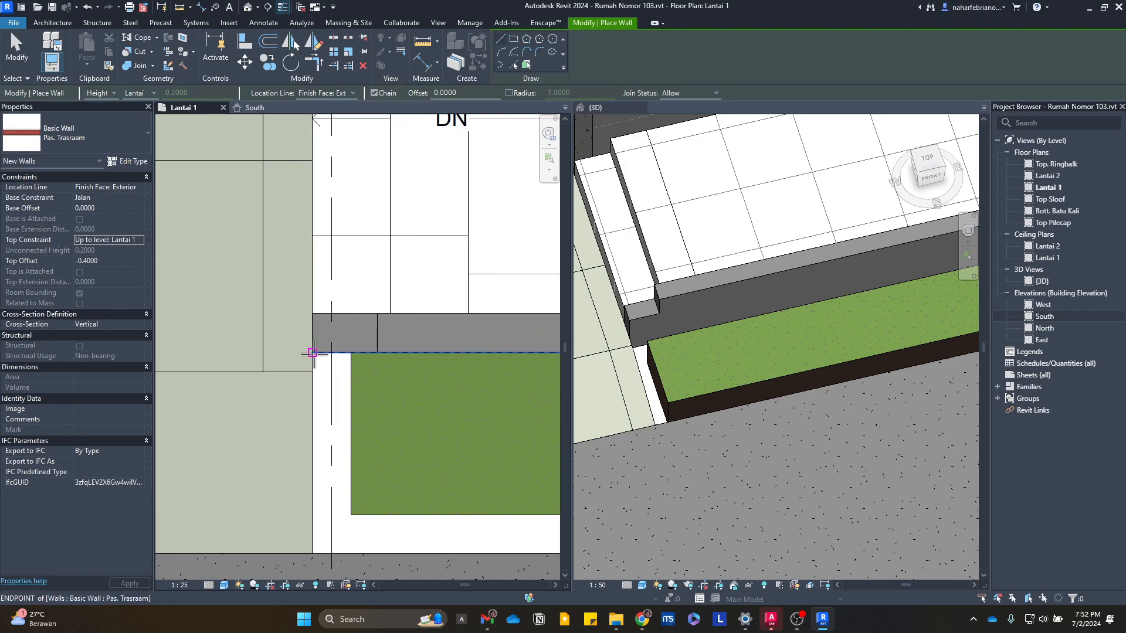
{"action": "left_click", "coordinate": [312, 353]}
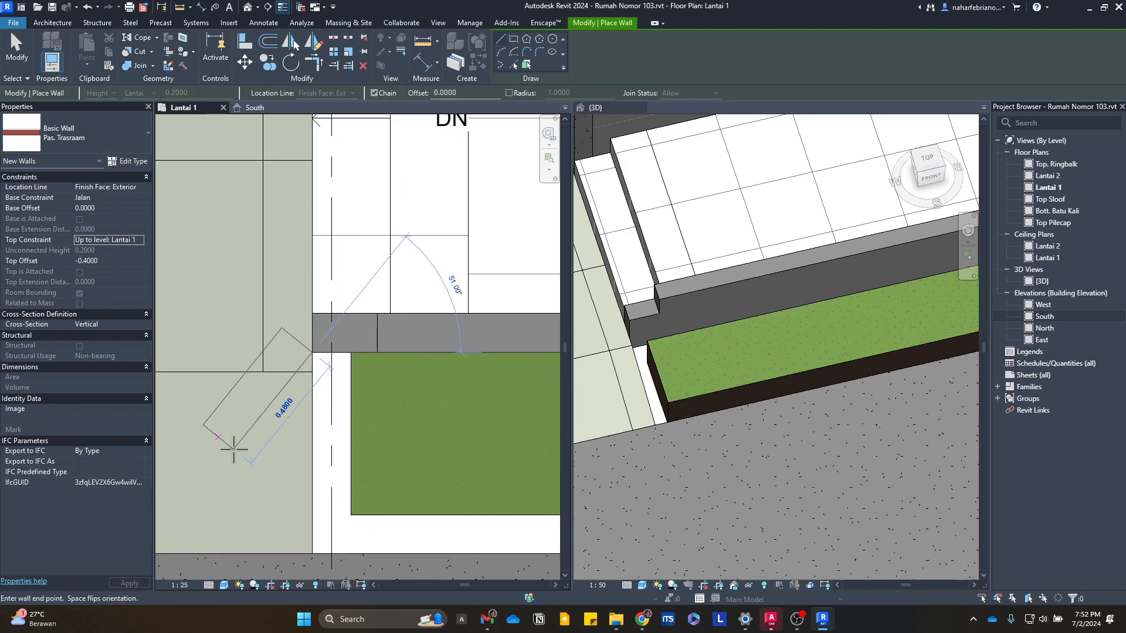
{"action": "left_click", "coordinate": [313, 552]}
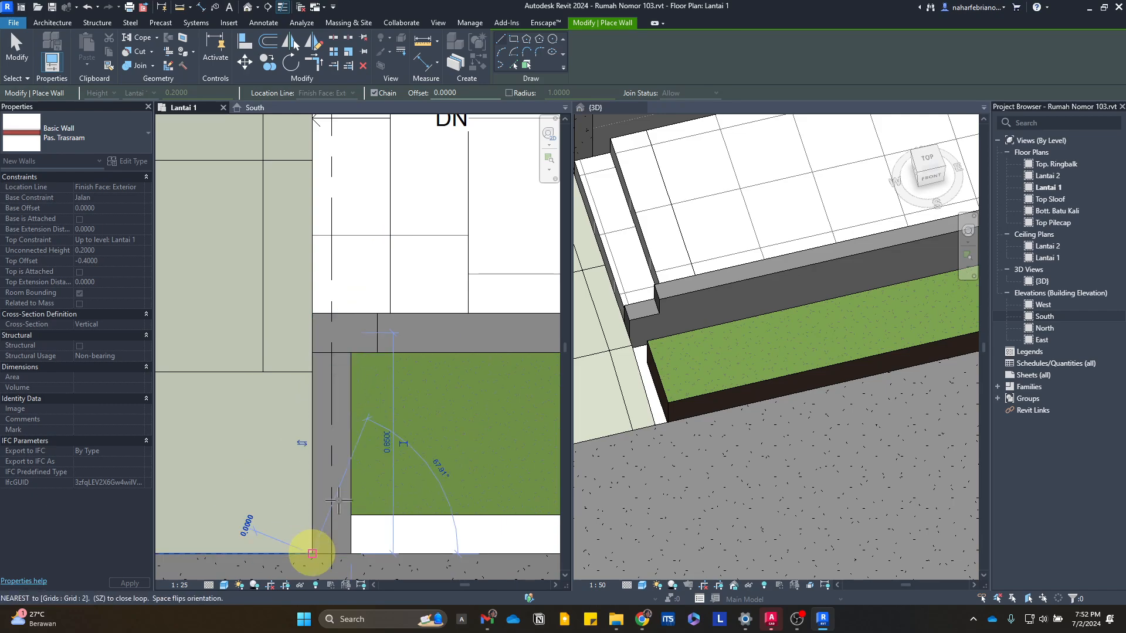
- Continue the wall chain along the road edge to the motorport floor corner beside grid 3
{"action": "scroll", "coordinate": [405, 460], "scroll_direction": "down", "scroll_amount": 2}
{"action": "middle_click_drag", "start_coordinate": [429, 479], "coordinate": [226, 475]}
{"action": "middle_click_drag", "start_coordinate": [452, 520], "coordinate": [90, 475]}
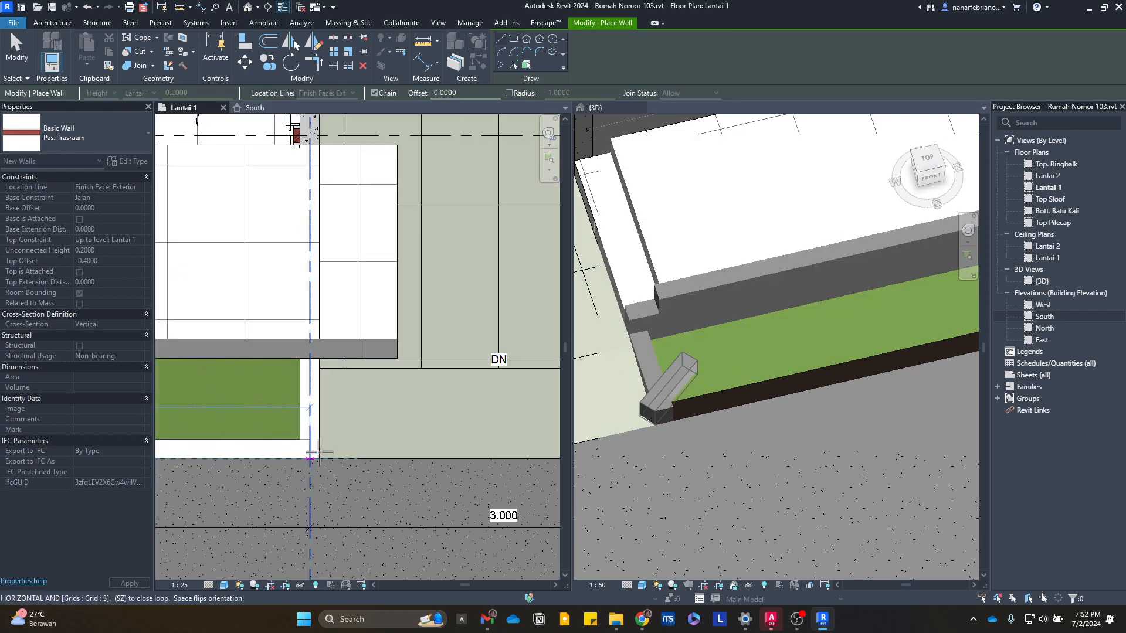
{"action": "scroll", "coordinate": [318, 453], "scroll_direction": "up", "scroll_amount": 2}
{"action": "left_click", "coordinate": [318, 461]}
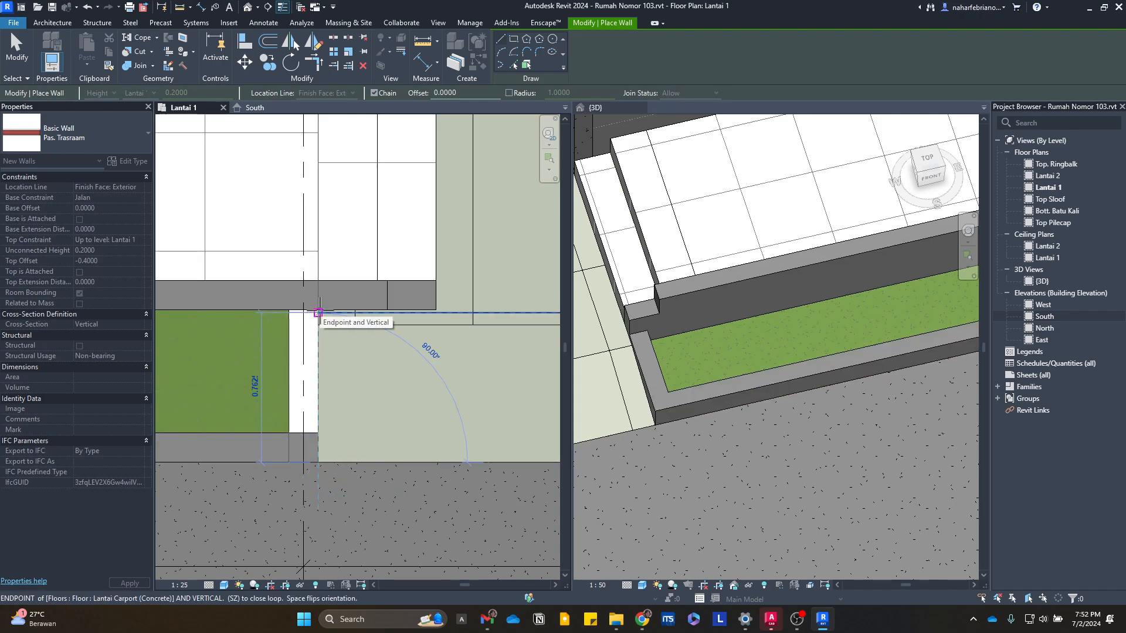
- Close the chain with the garden's side wall at grid 3 up to the terrace wall, and finish wall placement
{"action": "scroll", "coordinate": [318, 312], "scroll_direction": "up", "scroll_amount": 2}
{"action": "left_click", "coordinate": [319, 290]}
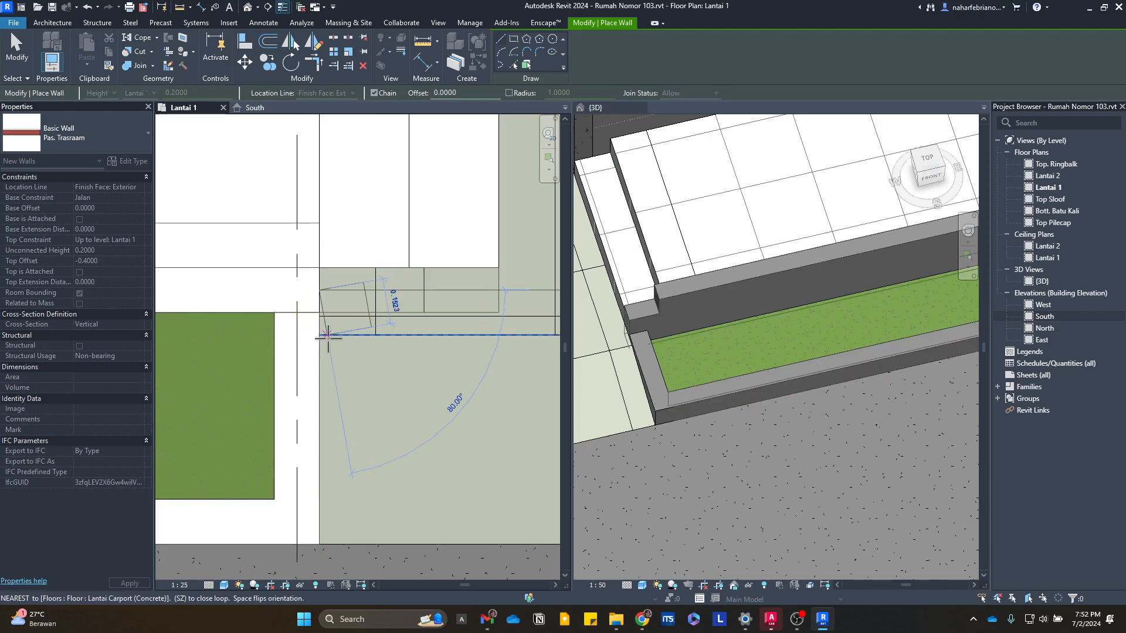
{"action": "key", "text": "Escape"}
{"action": "key", "text": "Escape"}
{"action": "scroll", "coordinate": [696, 413], "scroll_direction": "down", "scroll_amount": 3}
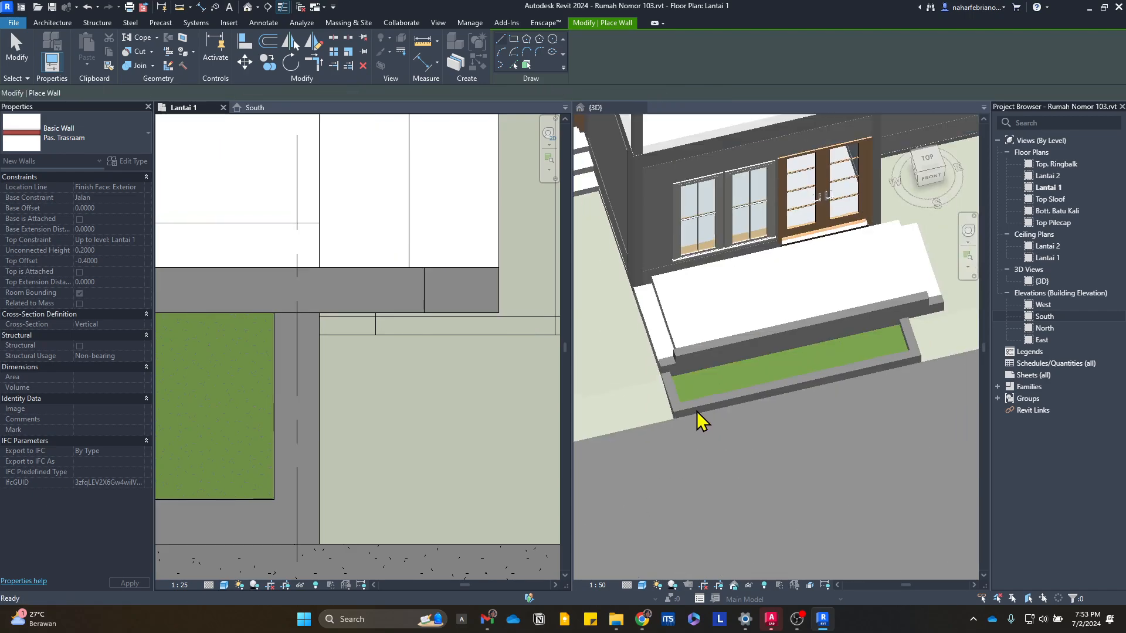
{"action": "key", "text": "Escape"}
- Inspect the garden walls beside the motorport ramp in 3D and check the TAMAN area of the DENAH LANTAI 1 plan in AutoCAD before returning to Revit
{"action": "scroll", "coordinate": [850, 375], "scroll_direction": "up", "scroll_amount": 5}
{"action": "left_click", "coordinate": [763, 340]}
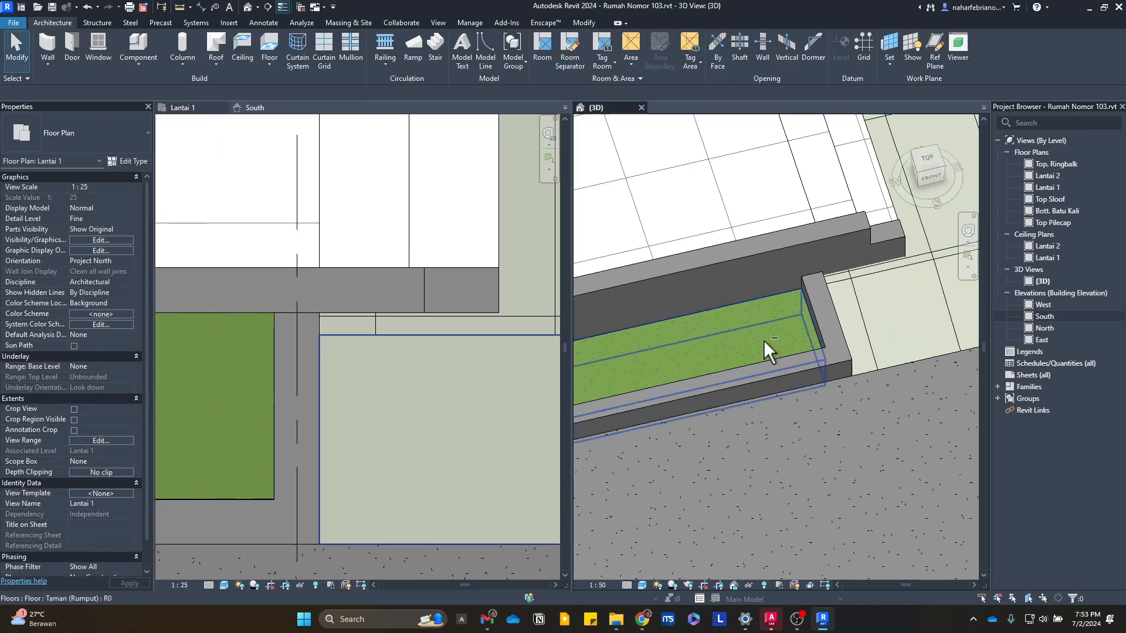
{"action": "middle_click_drag", "start_coordinate": [827, 347], "coordinate": [787, 416], "text": "shift"}
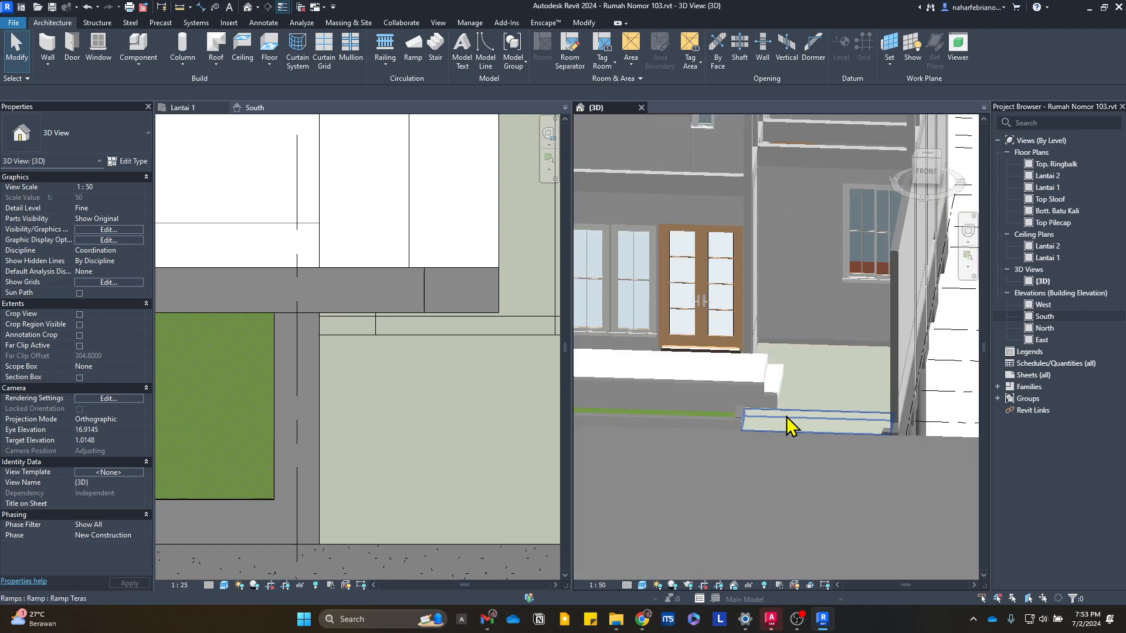
{"action": "scroll", "coordinate": [786, 417], "scroll_direction": "up", "scroll_amount": 3}
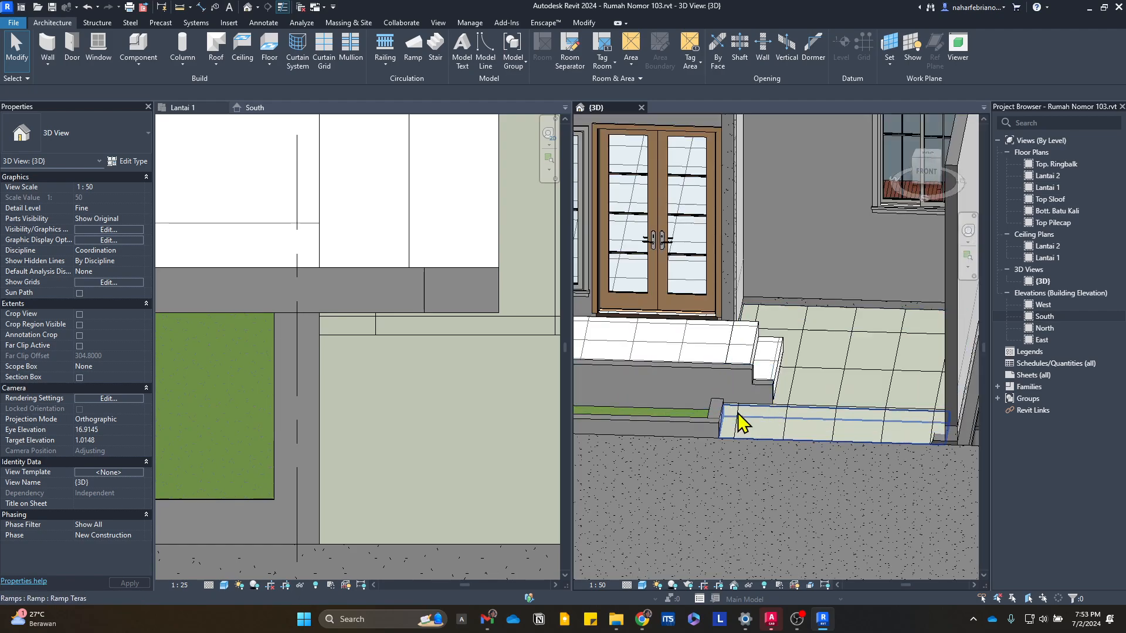
{"action": "left_click", "coordinate": [777, 621]}
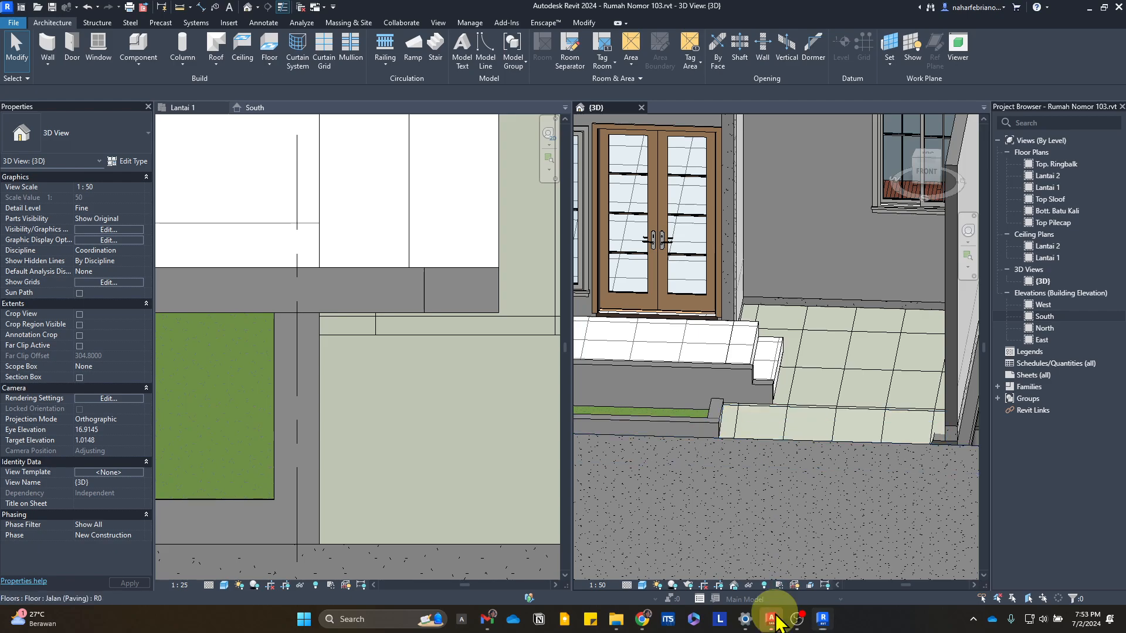
{"action": "scroll", "coordinate": [635, 364], "scroll_direction": "down", "scroll_amount": 4}
{"action": "mouse_move", "coordinate": [565, 397]}
{"action": "middle_mouse_down"}
{"action": "mouse_move", "coordinate": [776, 397]}
{"action": "mouse_move", "coordinate": [980, 364]}
{"action": "middle_mouse_up"}
{"action": "middle_click_drag", "start_coordinate": [274, 391], "coordinate": [653, 415]}
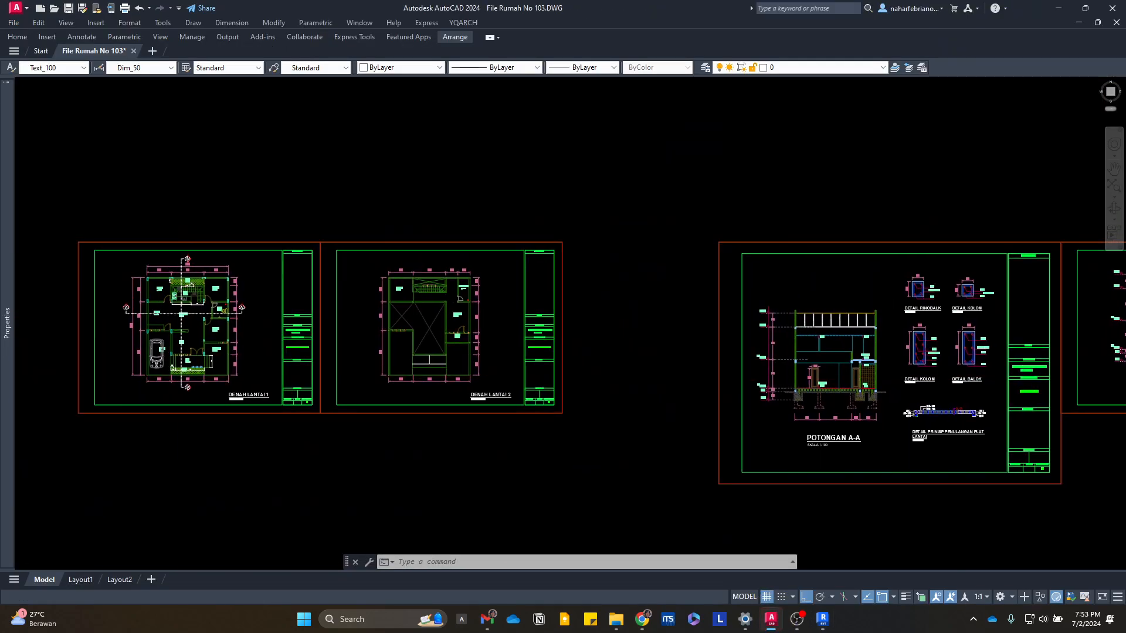
{"action": "scroll", "coordinate": [164, 375], "scroll_direction": "up", "scroll_amount": 8}
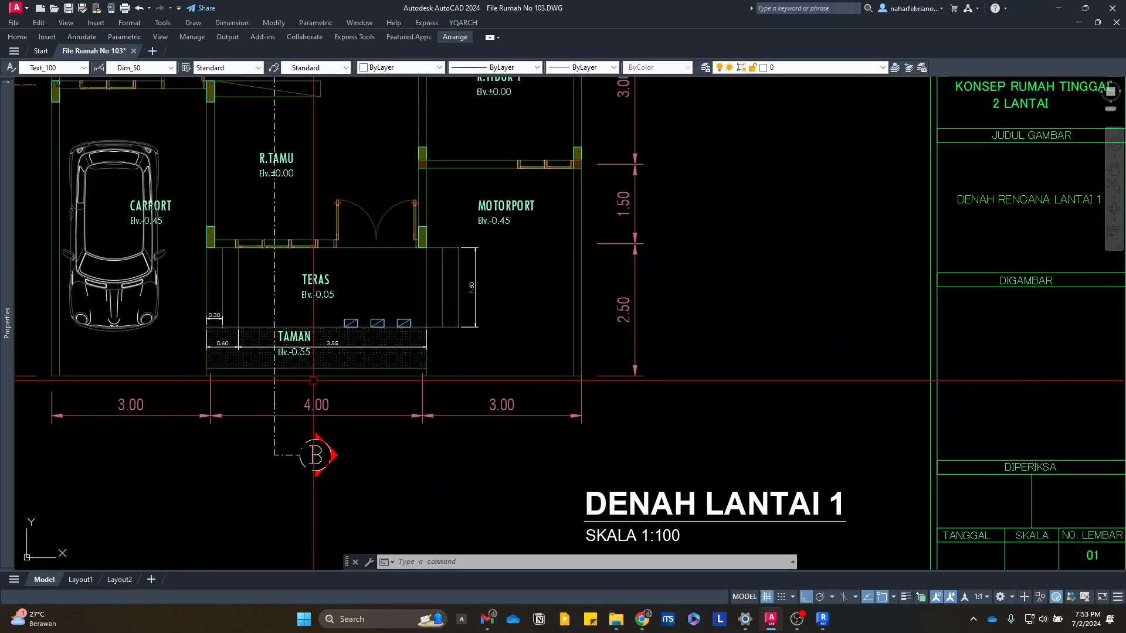
{"action": "left_click", "coordinate": [824, 623]}
{"action": "scroll", "coordinate": [746, 411], "scroll_direction": "up", "scroll_amount": 2}
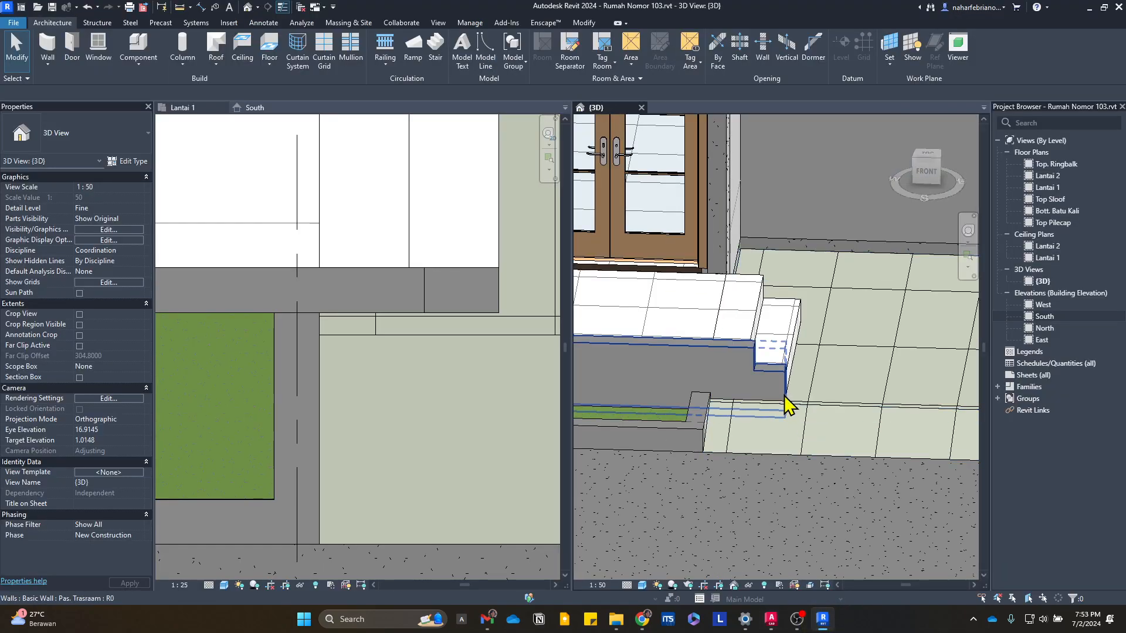
{"action": "scroll", "coordinate": [319, 381], "scroll_direction": "down", "scroll_amount": 4}
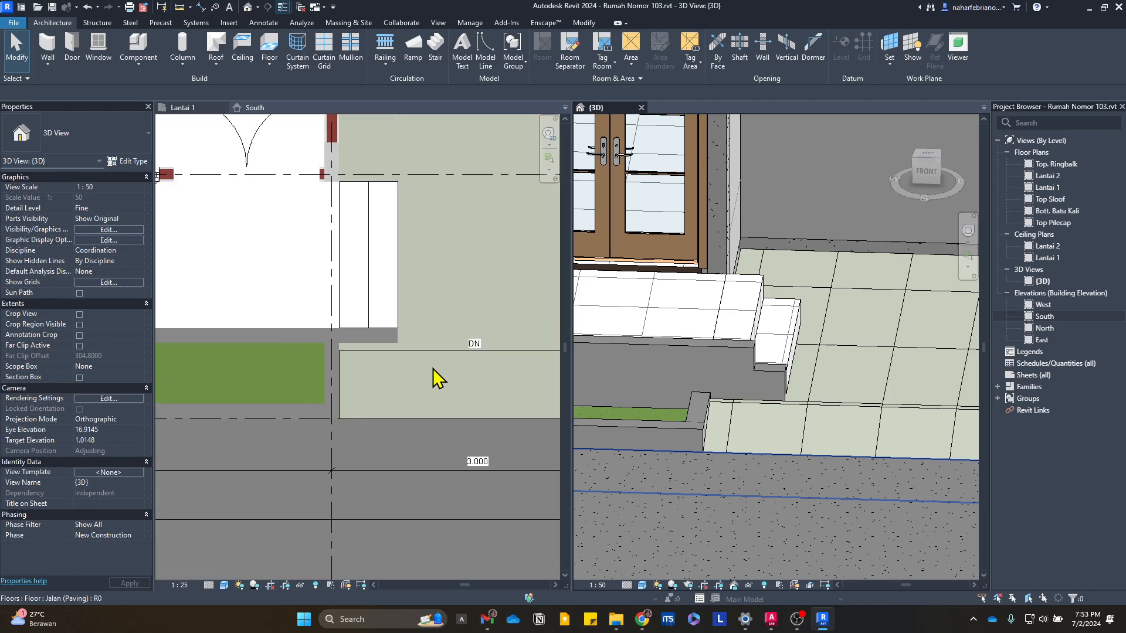
- Try to open the sketch of the motorport's Ramp Teras between grids 3 and 4 for editing
{"action": "left_click", "coordinate": [439, 386]}
{"action": "left_click", "coordinate": [434, 330]}
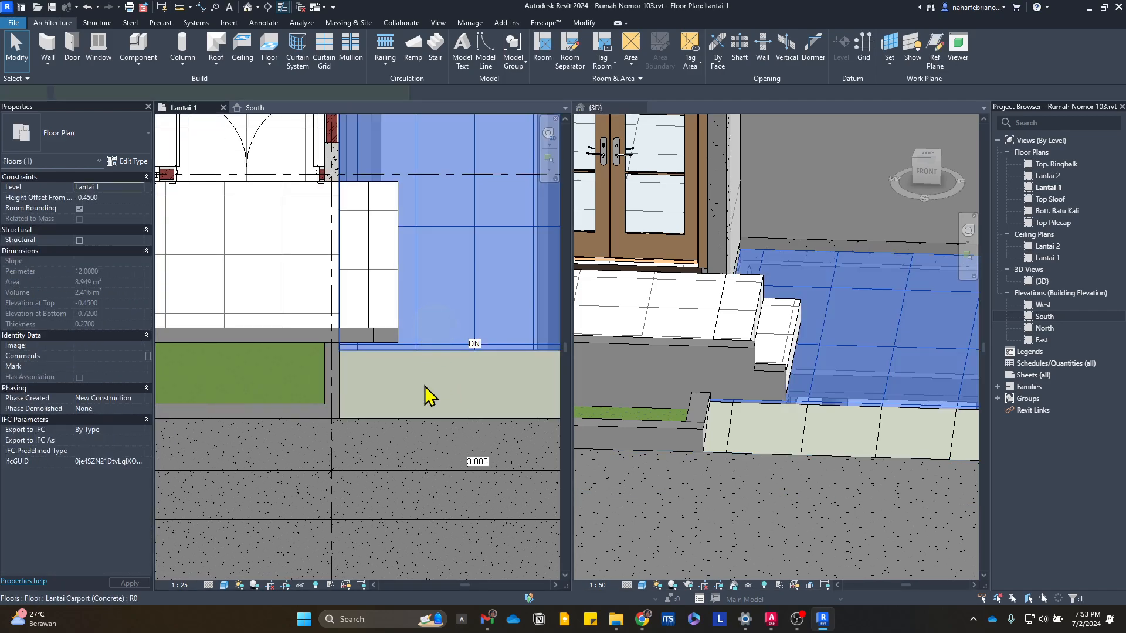
{"action": "left_click", "coordinate": [422, 396]}
{"action": "middle_click_drag", "start_coordinate": [411, 329], "coordinate": [329, 402]}
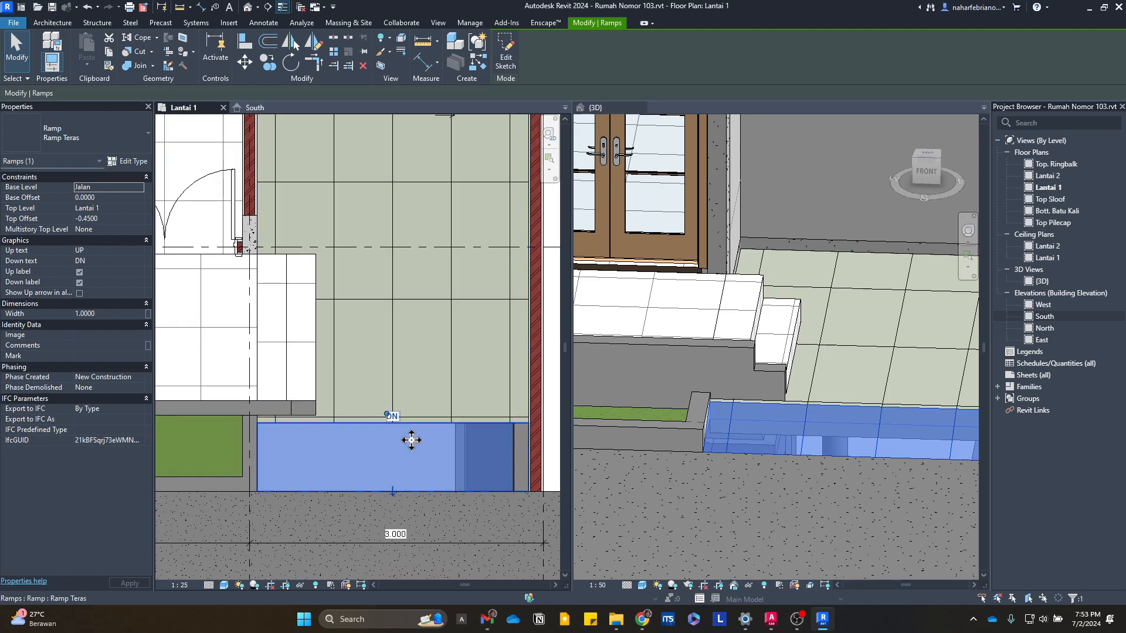
{"action": "scroll", "coordinate": [385, 481], "scroll_direction": "down", "scroll_amount": 1}
{"action": "middle_click_drag", "start_coordinate": [385, 481], "coordinate": [394, 409]}
{"action": "double_click", "coordinate": [363, 403]}
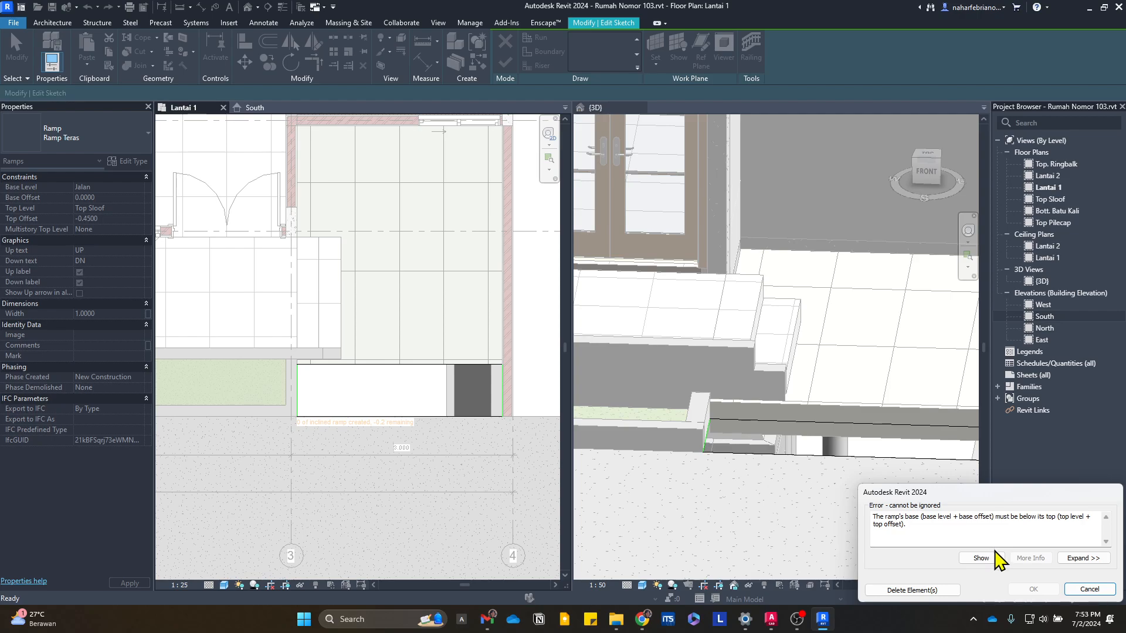
{"action": "left_click", "coordinate": [1088, 589]}
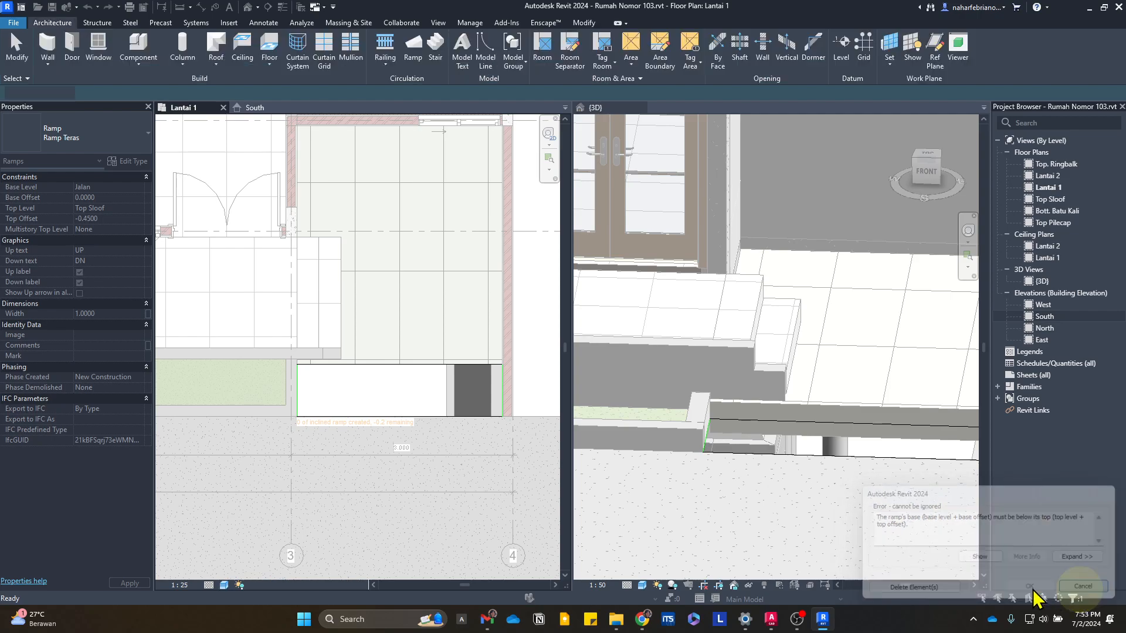
{"action": "left_click", "coordinate": [477, 404]}
{"action": "key", "text": "Escape"}
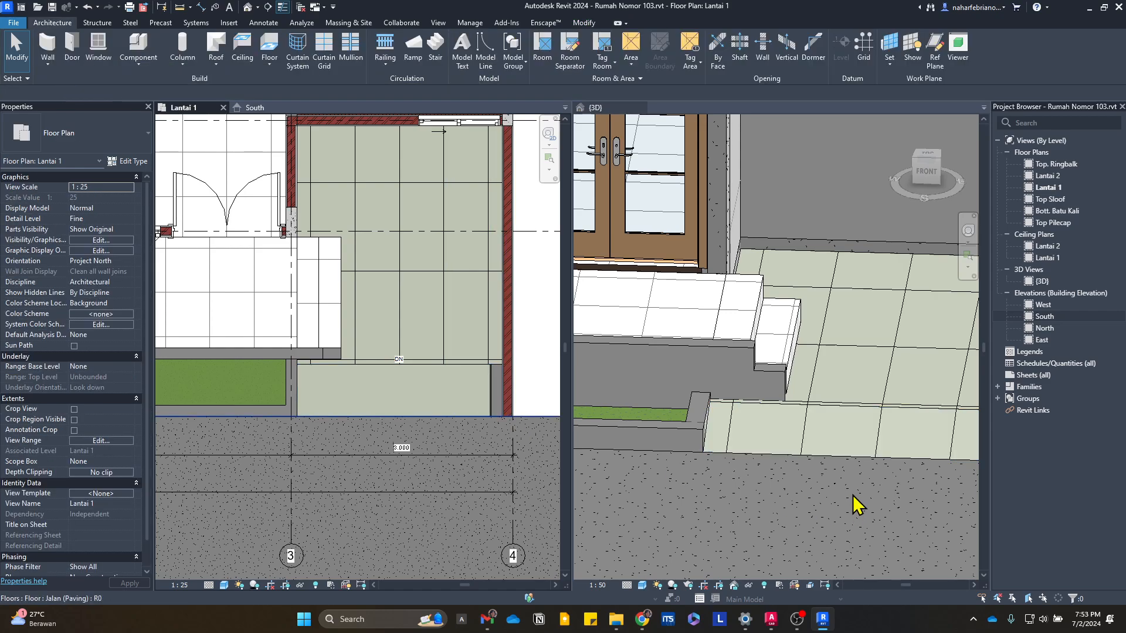
- Try again to edit the motorport ramp's sketch, attempting to delete the elements that cause the error
{"action": "middle_click_drag", "start_coordinate": [854, 503], "coordinate": [712, 431], "text": "shift"}
{"action": "left_click", "coordinate": [714, 433]}
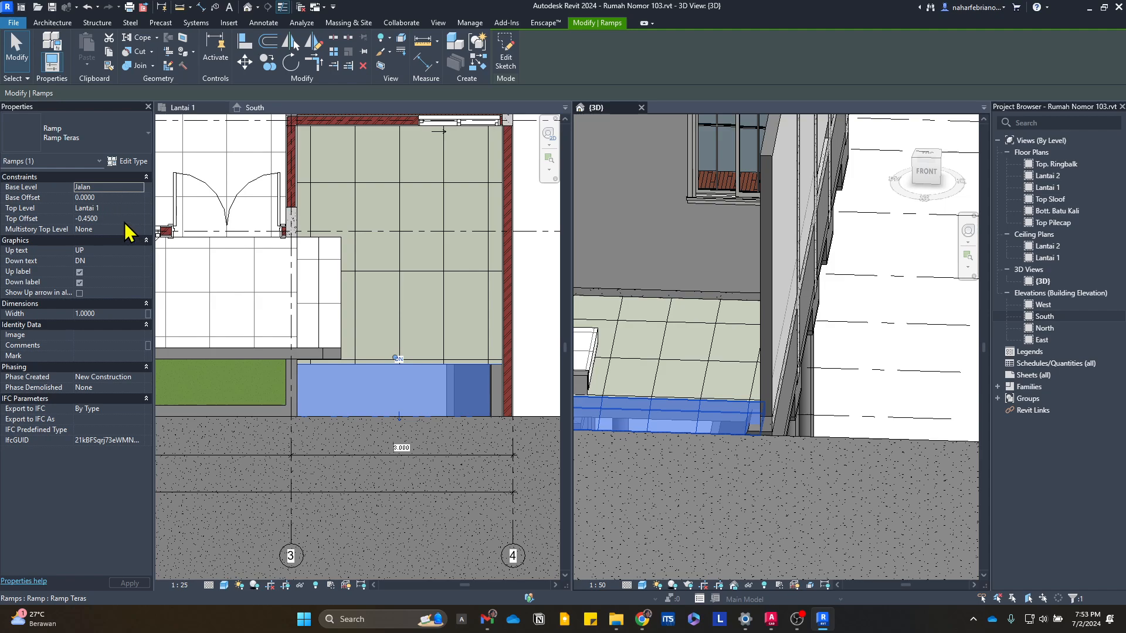
{"action": "double_click", "coordinate": [370, 381]}
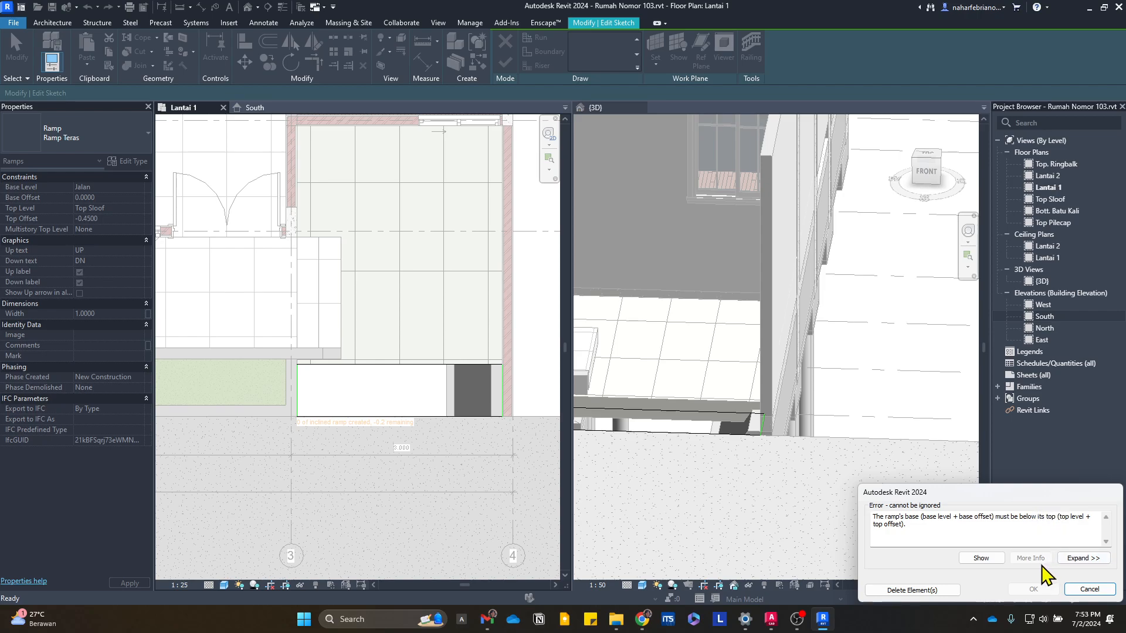
{"action": "left_click", "coordinate": [951, 589]}
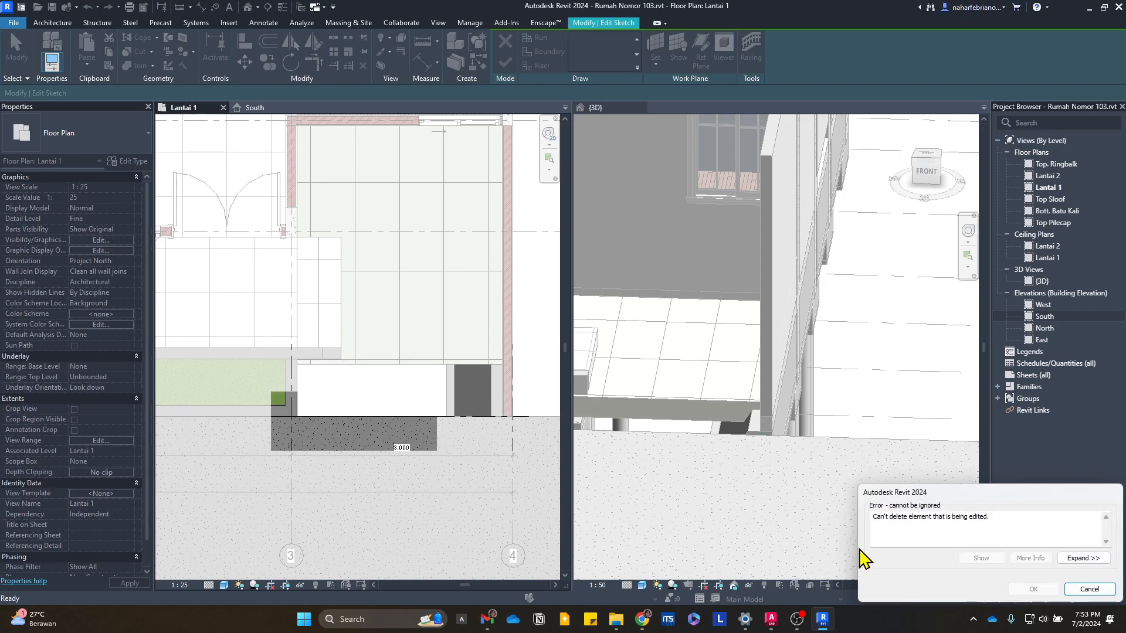
{"action": "left_click", "coordinate": [1067, 590]}
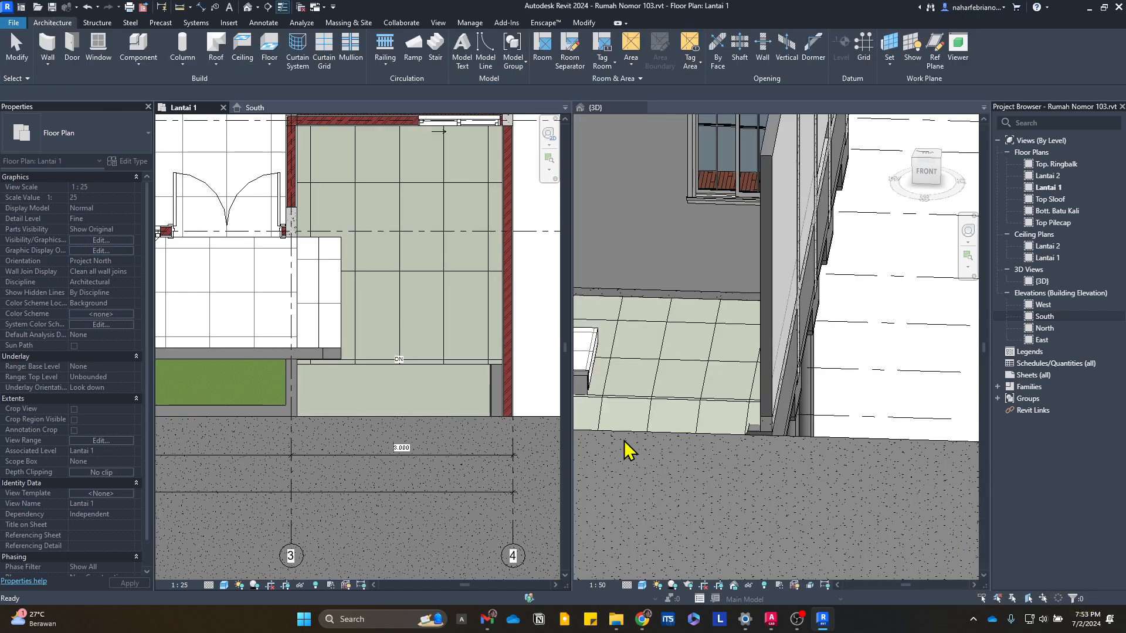
- Try to edit the sketch of the carport ramp between grids 1 and 2, expanding the error and showing its element
{"action": "left_click", "coordinate": [468, 384]}
{"action": "scroll", "coordinate": [467, 384], "scroll_direction": "down", "scroll_amount": 2}
{"action": "scroll", "coordinate": [462, 391], "scroll_direction": "up", "scroll_amount": 2}
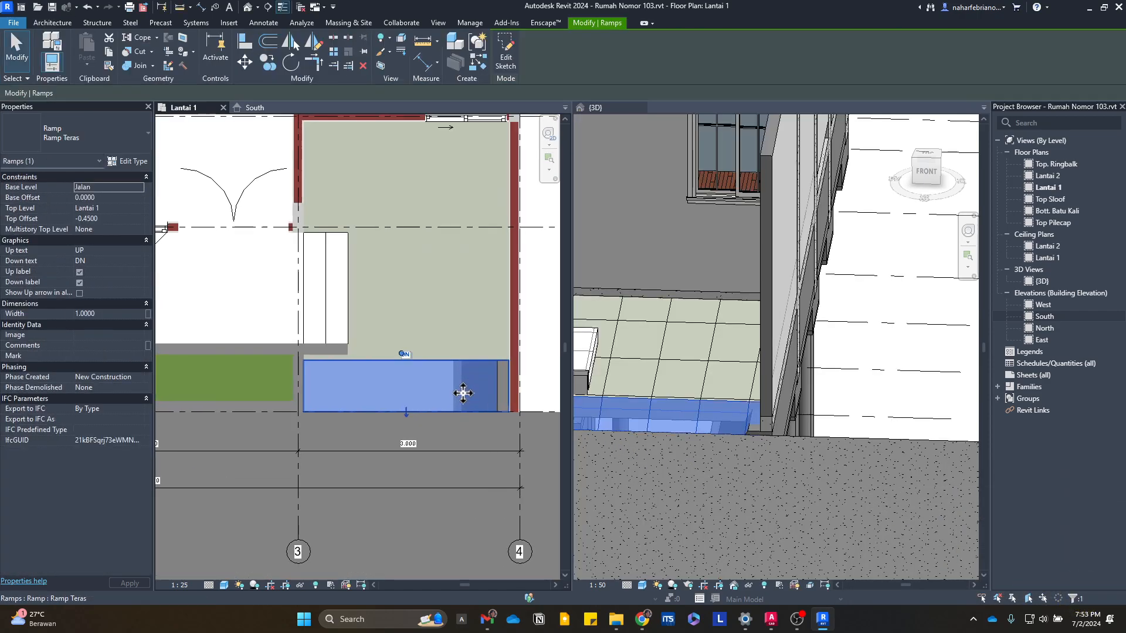
{"action": "scroll", "coordinate": [467, 395], "scroll_direction": "down", "scroll_amount": 3}
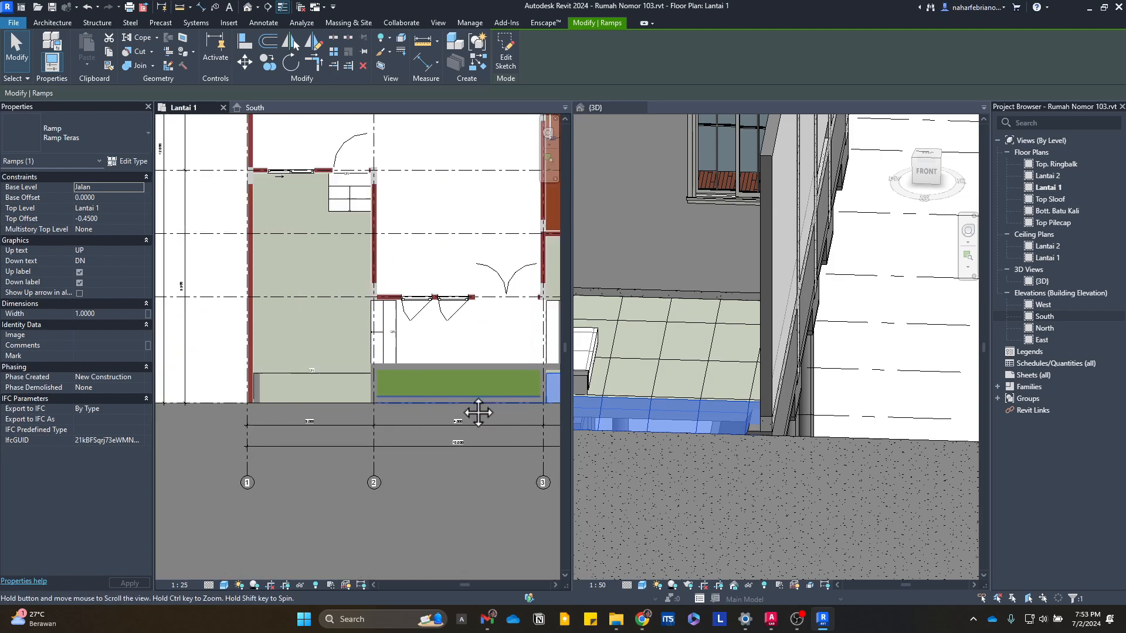
{"action": "double_click", "coordinate": [360, 395]}
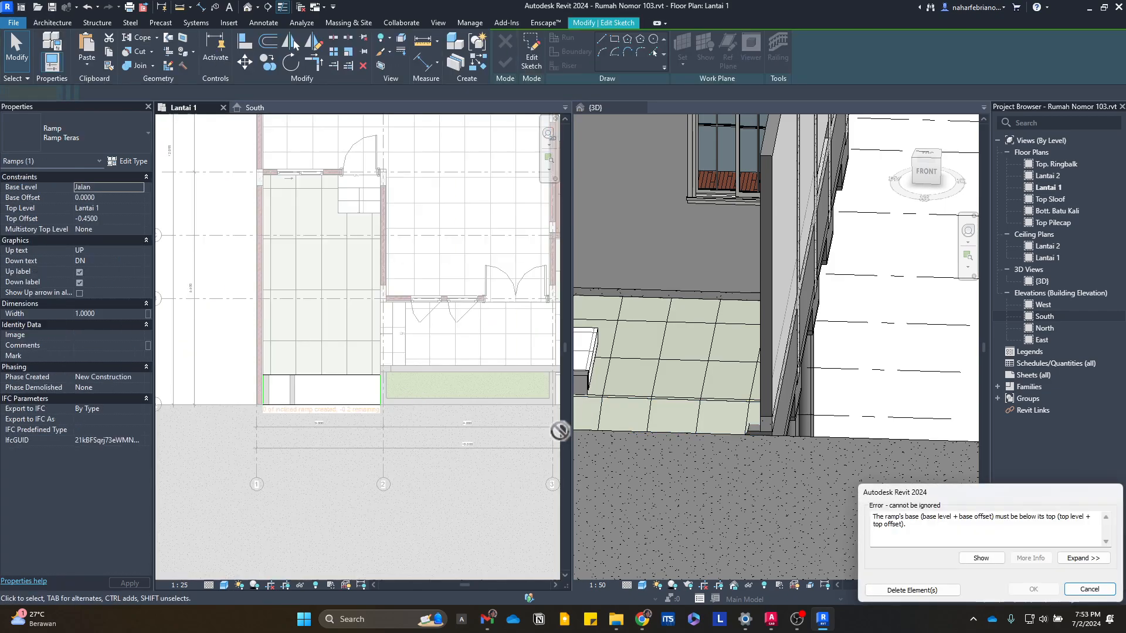
{"action": "left_click", "coordinate": [1080, 559]}
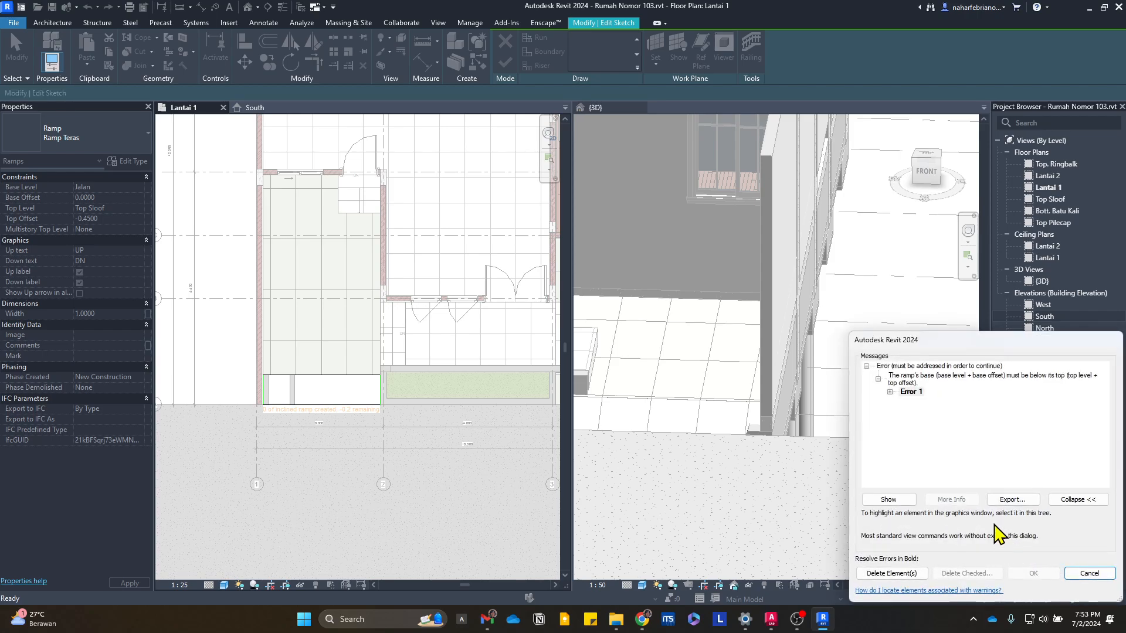
{"action": "left_click", "coordinate": [907, 503]}
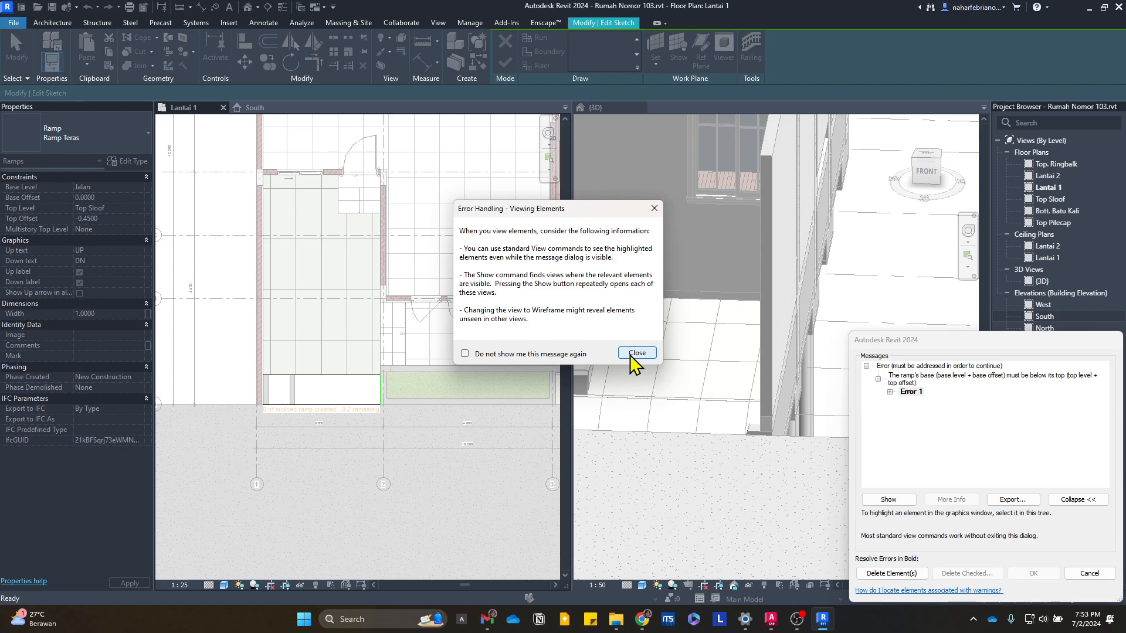
{"action": "left_click", "coordinate": [637, 353]}
{"action": "key", "text": "Escape"}
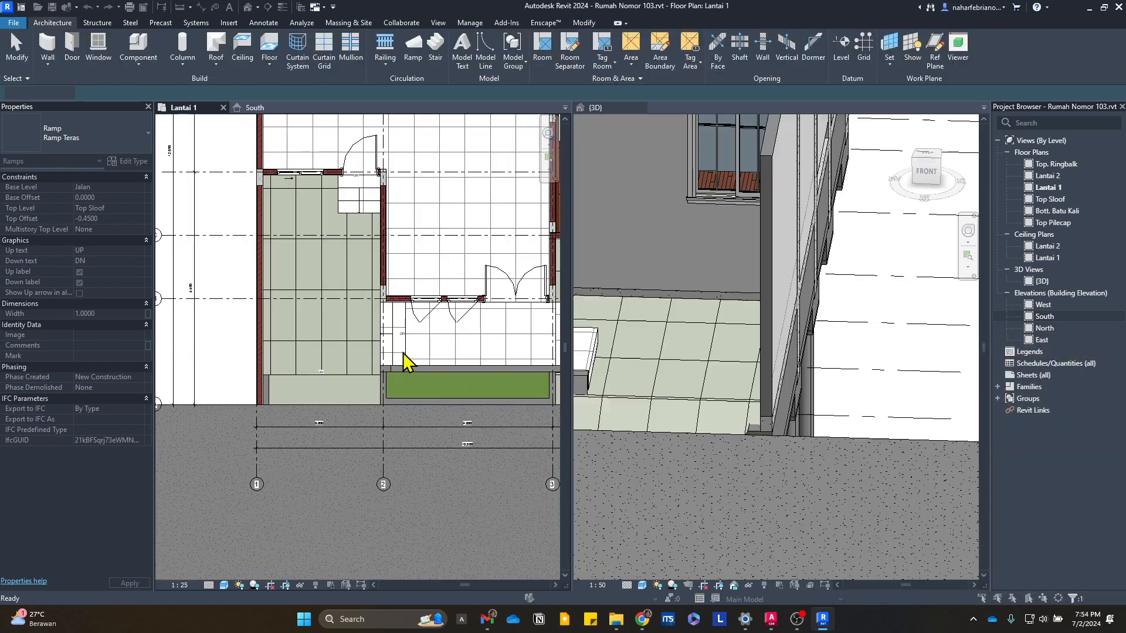
- Review the type properties of the carport's Ramp Teras, and close them without changes
{"action": "left_click", "coordinate": [339, 377]}
{"action": "left_click", "coordinate": [118, 160]}
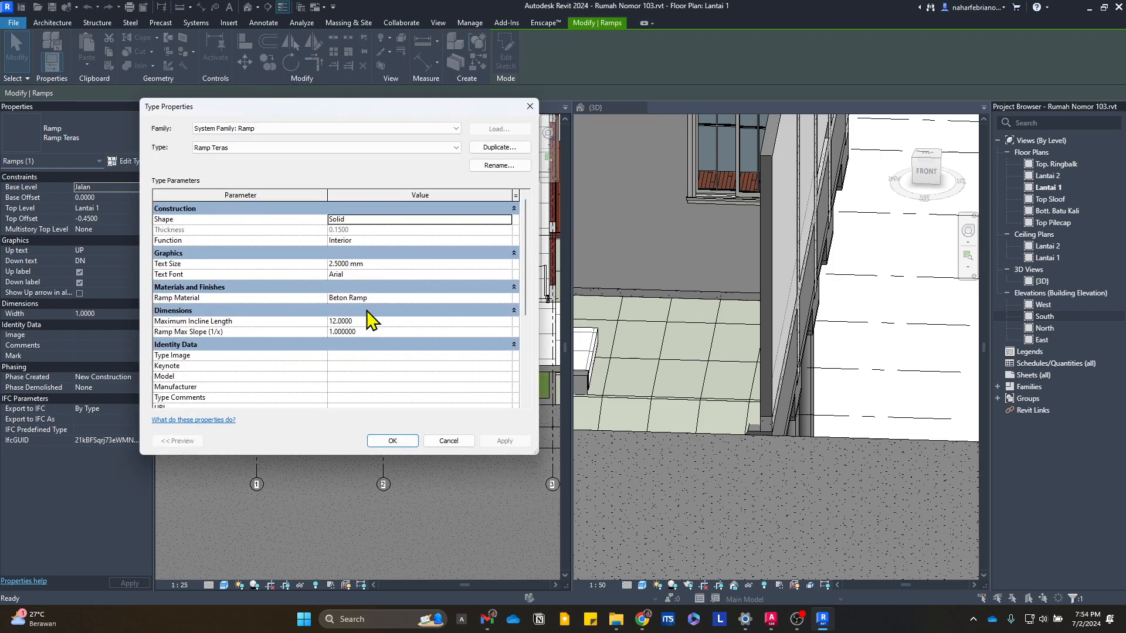
{"action": "left_click_drag", "start_coordinate": [325, 112], "coordinate": [513, 130]}
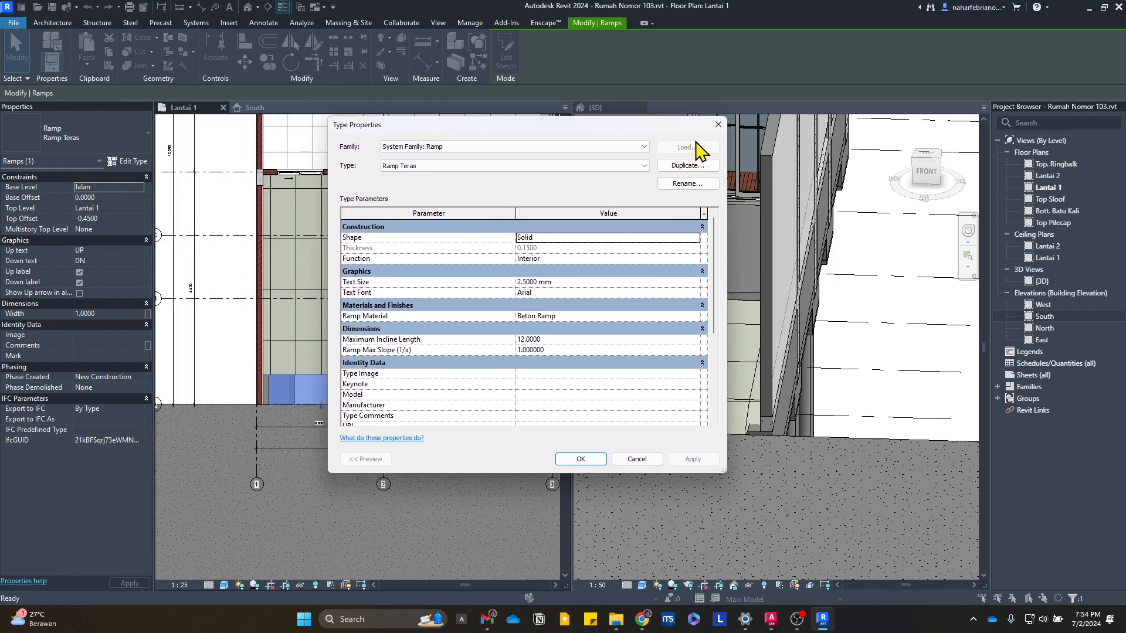
{"action": "left_click", "coordinate": [718, 125]}
{"action": "scroll", "coordinate": [352, 410], "scroll_direction": "up", "scroll_amount": 2}
{"action": "key", "text": "Escape"}
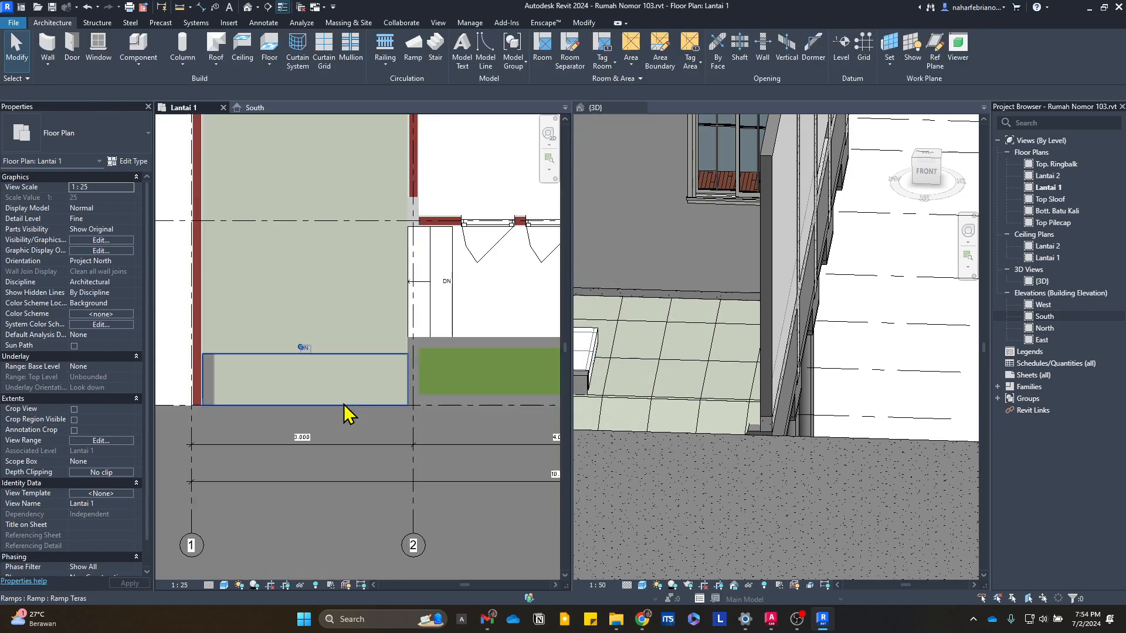
- Delete the existing Ramp Teras at the carport entrance between grids 1 and 2
{"action": "left_click", "coordinate": [354, 385]}
{"action": "key", "text": "Escape"}
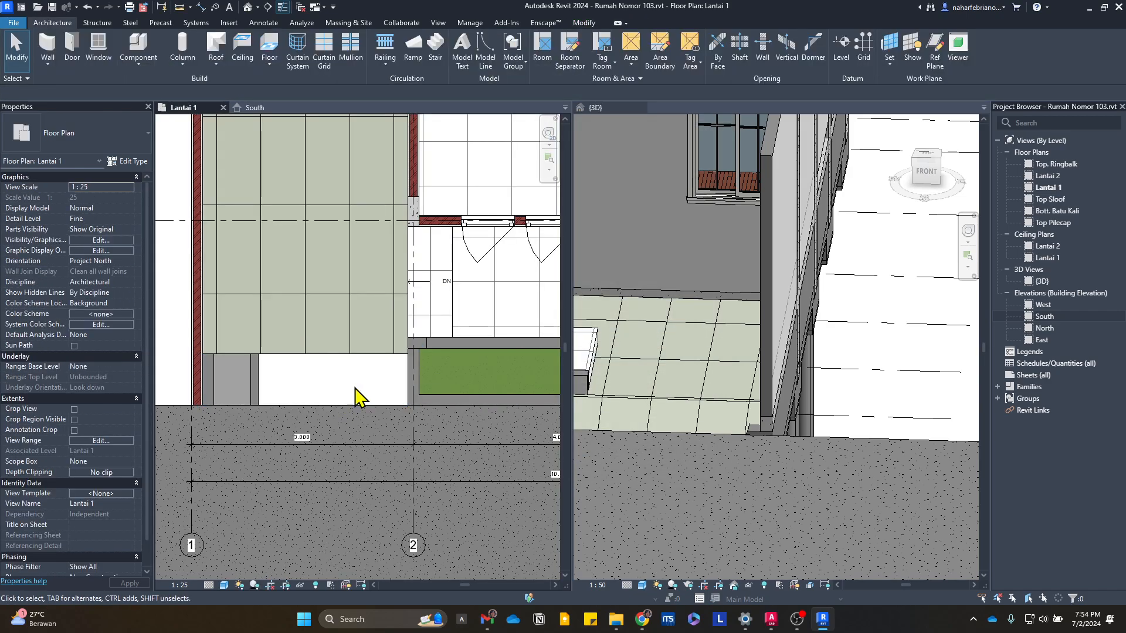
{"action": "scroll", "coordinate": [385, 436], "scroll_direction": "down", "scroll_amount": 3}
{"action": "scroll", "coordinate": [406, 391], "scroll_direction": "up", "scroll_amount": 2}
{"action": "scroll", "coordinate": [406, 390], "scroll_direction": "up", "scroll_amount": 4}
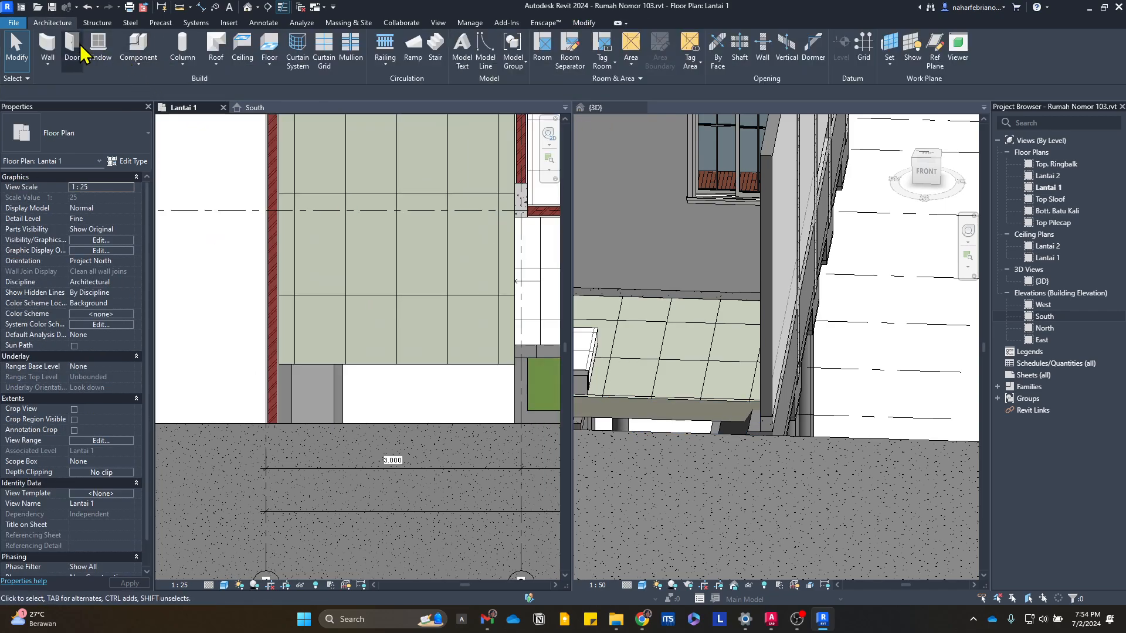
- Start a new Ramp Teras and sketch its two side boundaries, 0.7 m long, from the road edge to the carport floor between grids 1 and 2
{"action": "left_click", "coordinate": [417, 48]}
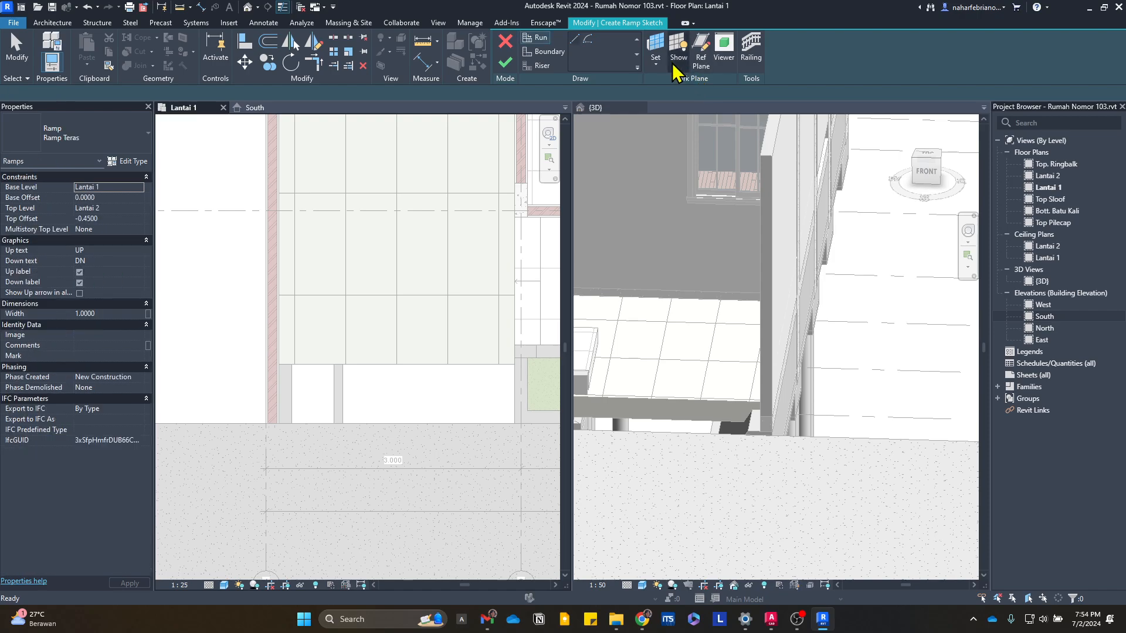
{"action": "scroll", "coordinate": [276, 419], "scroll_direction": "up", "scroll_amount": 5}
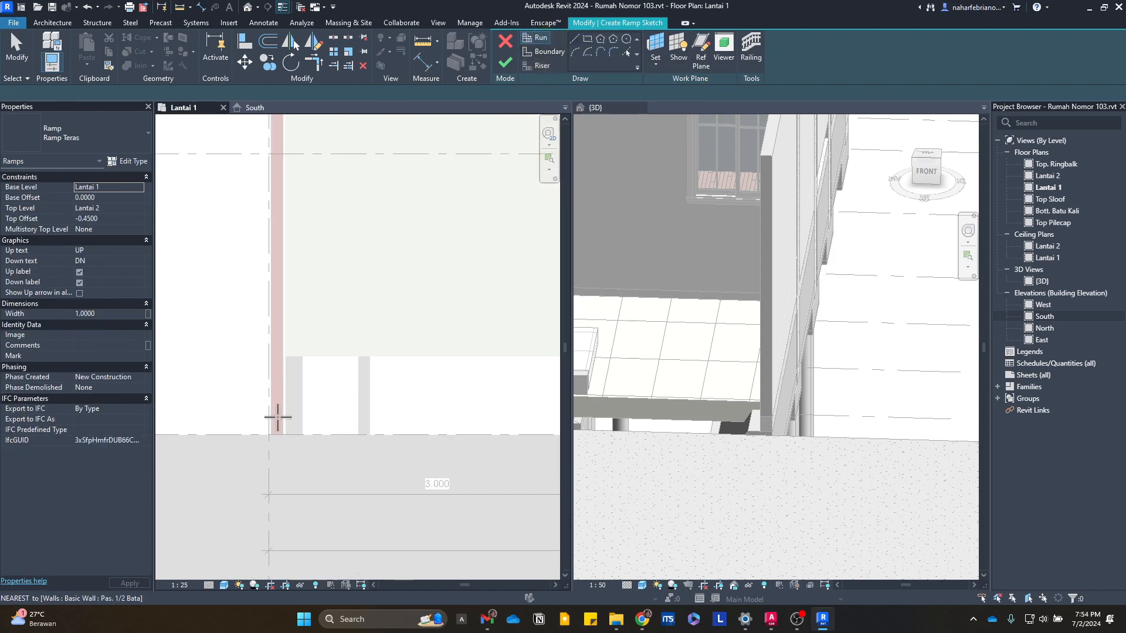
{"action": "left_click", "coordinate": [293, 450]}
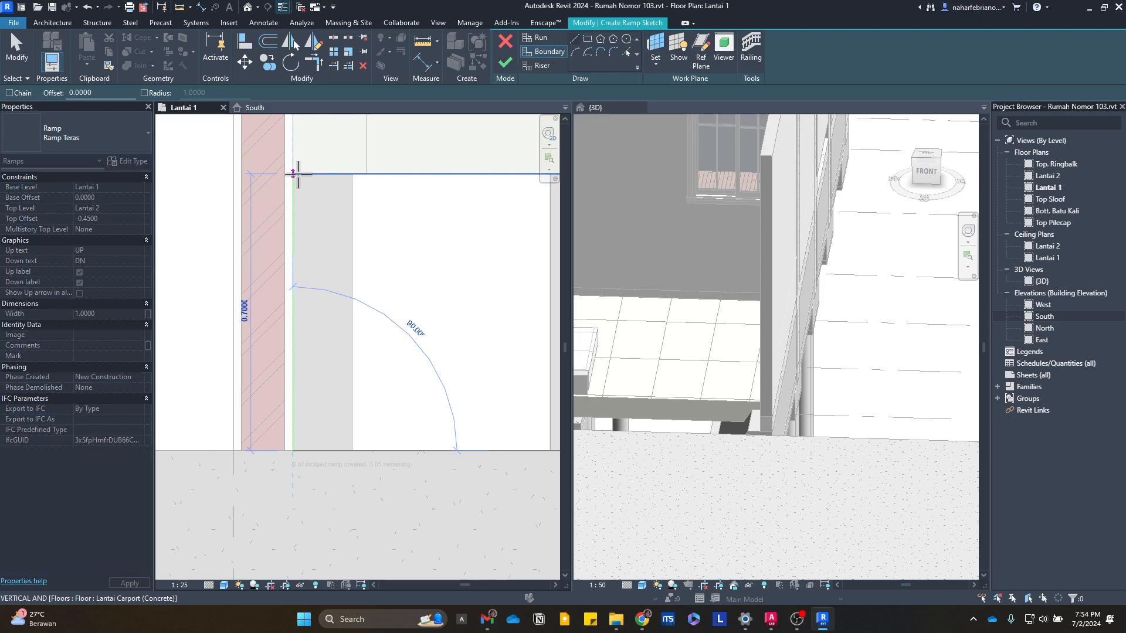
{"action": "mouse_move", "coordinate": [337, 284]}
{"action": "middle_mouse_down"}
{"action": "mouse_move", "coordinate": [407, 389]}
{"action": "mouse_move", "coordinate": [298, 333]}
{"action": "mouse_move", "coordinate": [495, 347]}
{"action": "middle_mouse_up"}
{"action": "scroll", "coordinate": [411, 265], "scroll_direction": "up", "scroll_amount": 1}
{"action": "left_click", "coordinate": [393, 253]}
{"action": "left_click", "coordinate": [392, 391]}
{"action": "scroll", "coordinate": [464, 369], "scroll_direction": "down", "scroll_amount": 2}
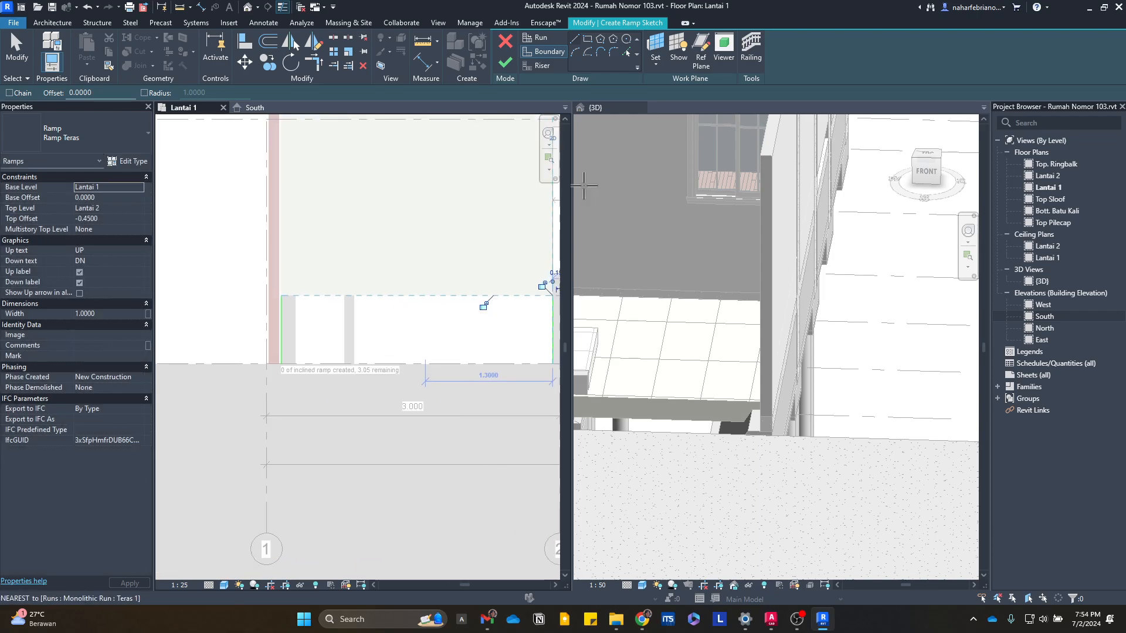
- Sketch the ramp's two riser lines along the carport floor edge and the road edge, spanning between the side boundaries
{"action": "left_click", "coordinate": [538, 65]}
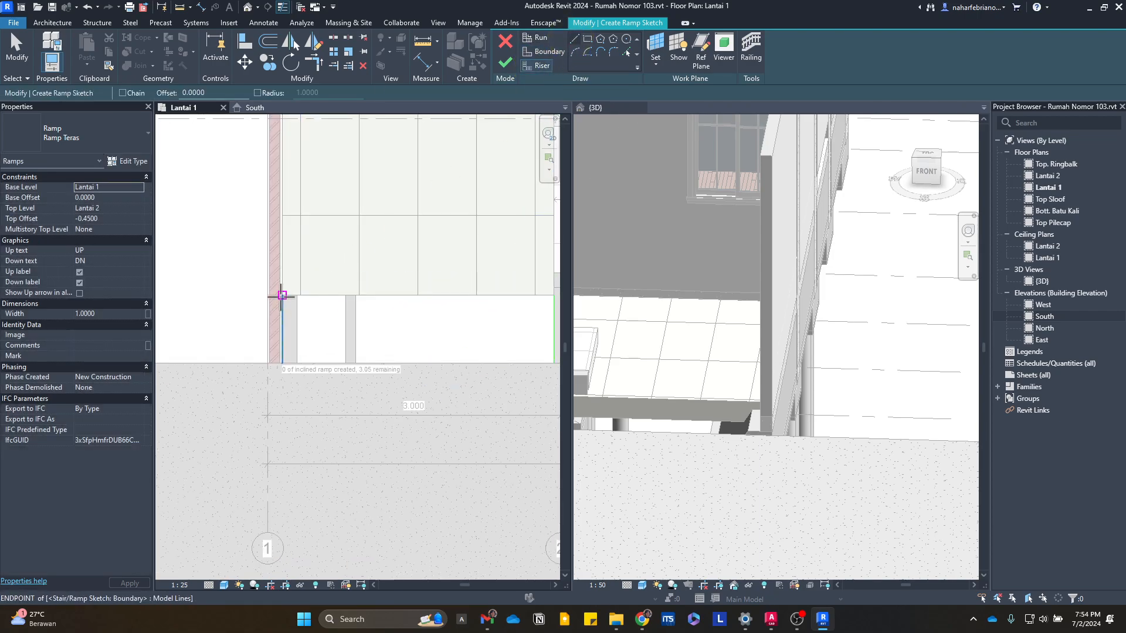
{"action": "left_click", "coordinate": [282, 296]}
{"action": "middle_click_drag", "start_coordinate": [548, 311], "coordinate": [364, 315]}
{"action": "left_click", "coordinate": [370, 299]}
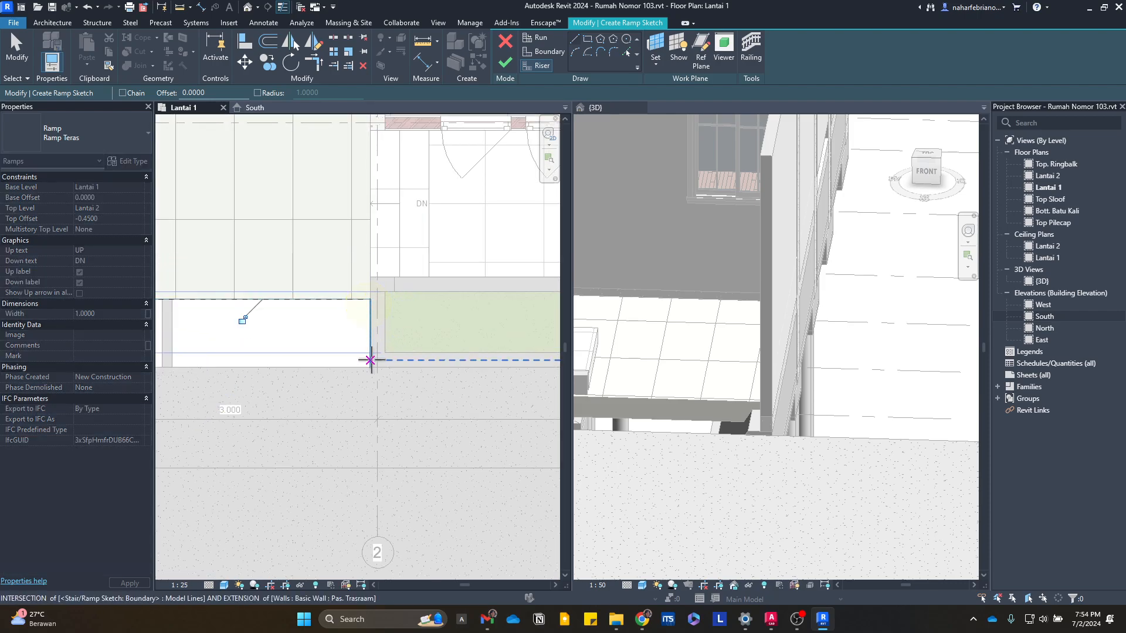
{"action": "left_click", "coordinate": [370, 360]}
{"action": "middle_click_drag", "start_coordinate": [211, 385], "coordinate": [405, 374]}
{"action": "left_click", "coordinate": [292, 356]}
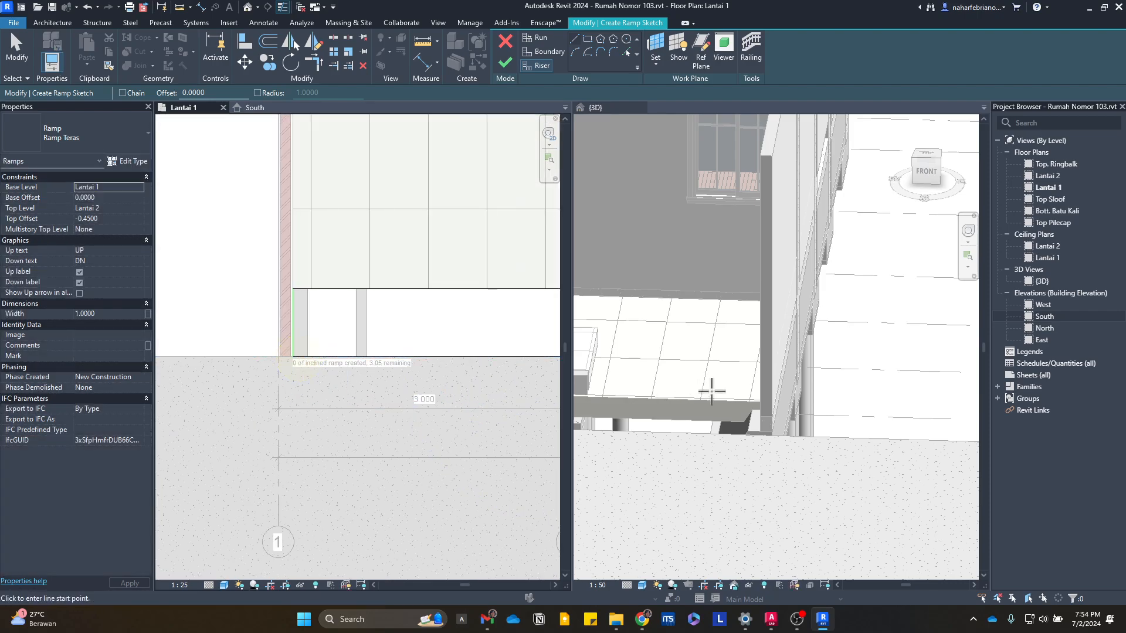
- Set the ramp's base level to Jalan and top level to Lantai 1, and finish the sketch
{"action": "scroll", "coordinate": [711, 391], "scroll_direction": "down", "scroll_amount": 3}
{"action": "middle_click_drag", "start_coordinate": [701, 384], "coordinate": [880, 407]}
{"action": "scroll", "coordinate": [726, 387], "scroll_direction": "up", "scroll_amount": 3}
{"action": "scroll", "coordinate": [792, 375], "scroll_direction": "up", "scroll_amount": 1}
{"action": "key", "text": "Escape"}
{"action": "middle_click_drag", "start_coordinate": [815, 352], "coordinate": [794, 370], "text": "shift"}
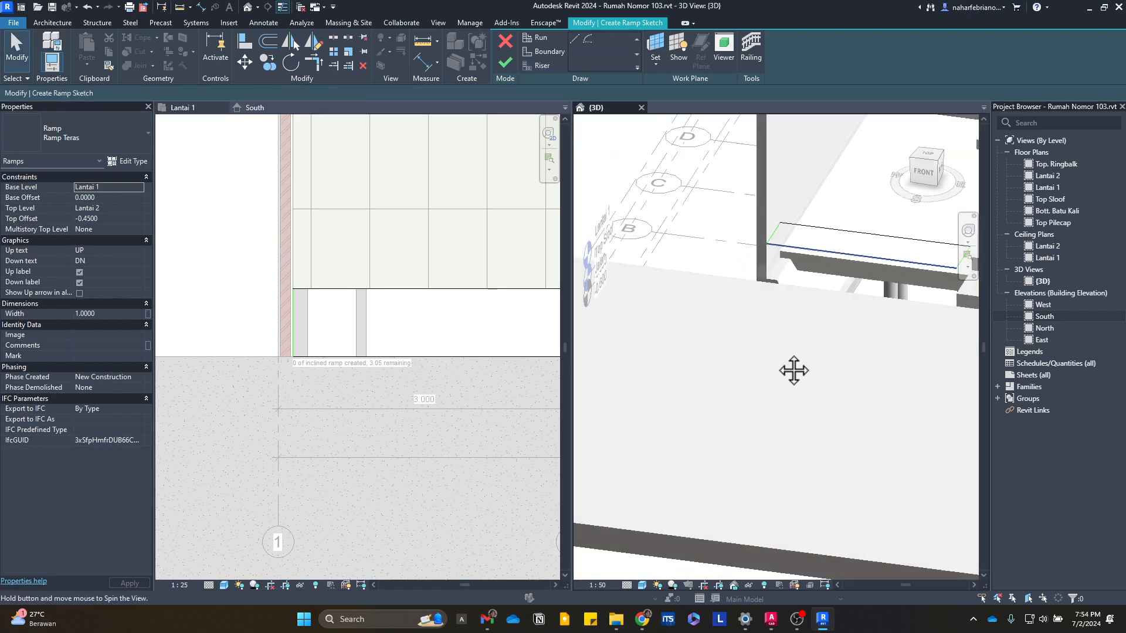
{"action": "left_click", "coordinate": [141, 187]}
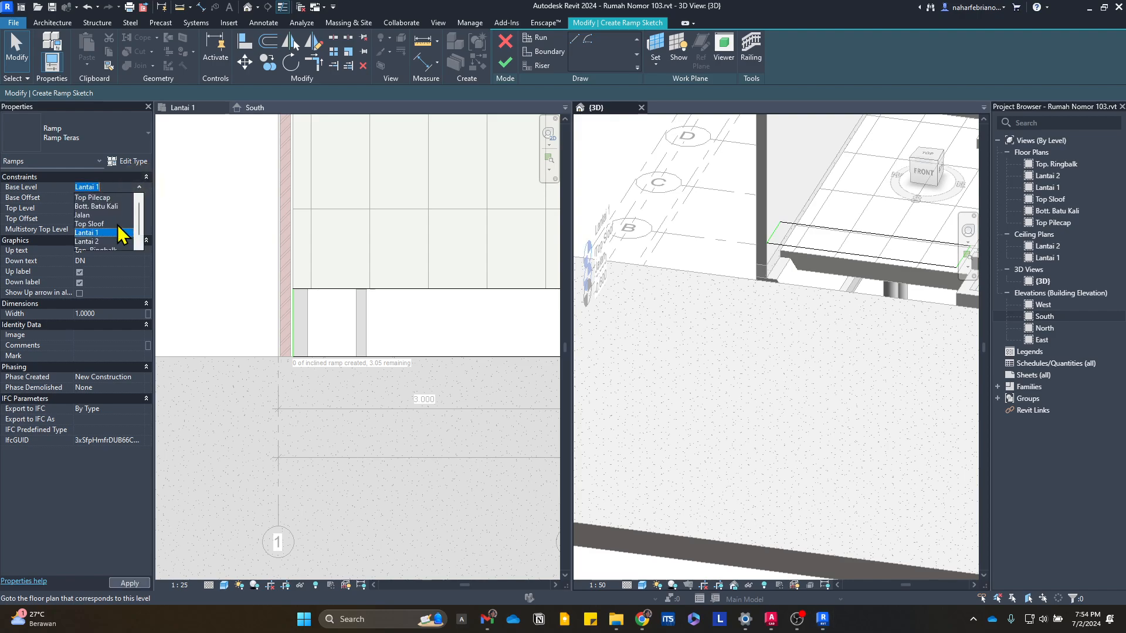
{"action": "left_click", "coordinate": [118, 216]}
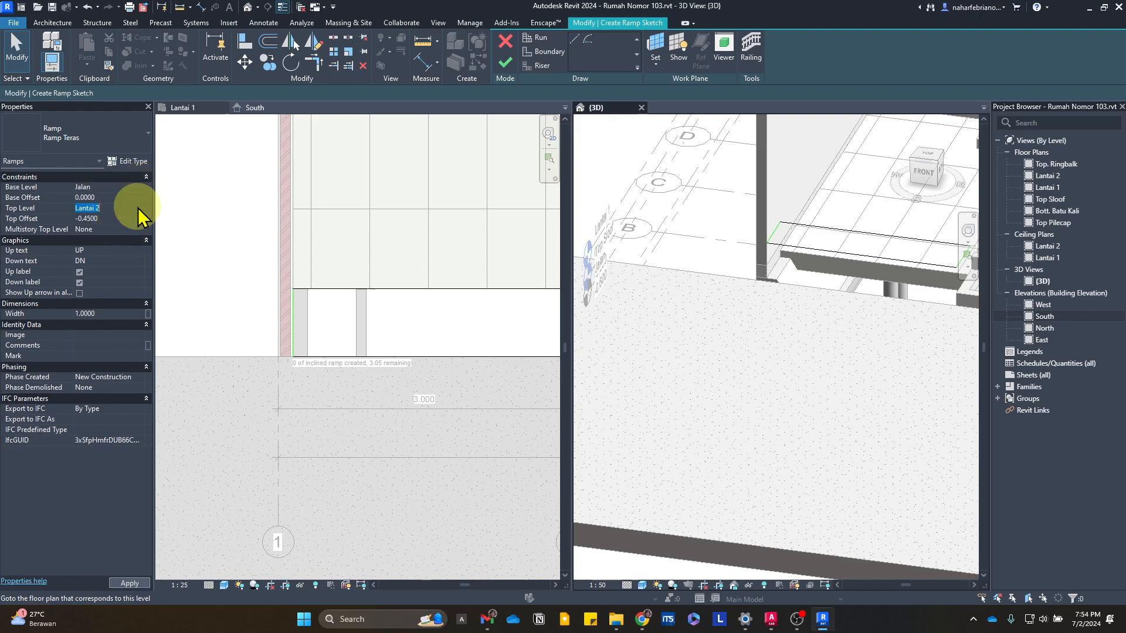
{"action": "left_click", "coordinate": [139, 207]}
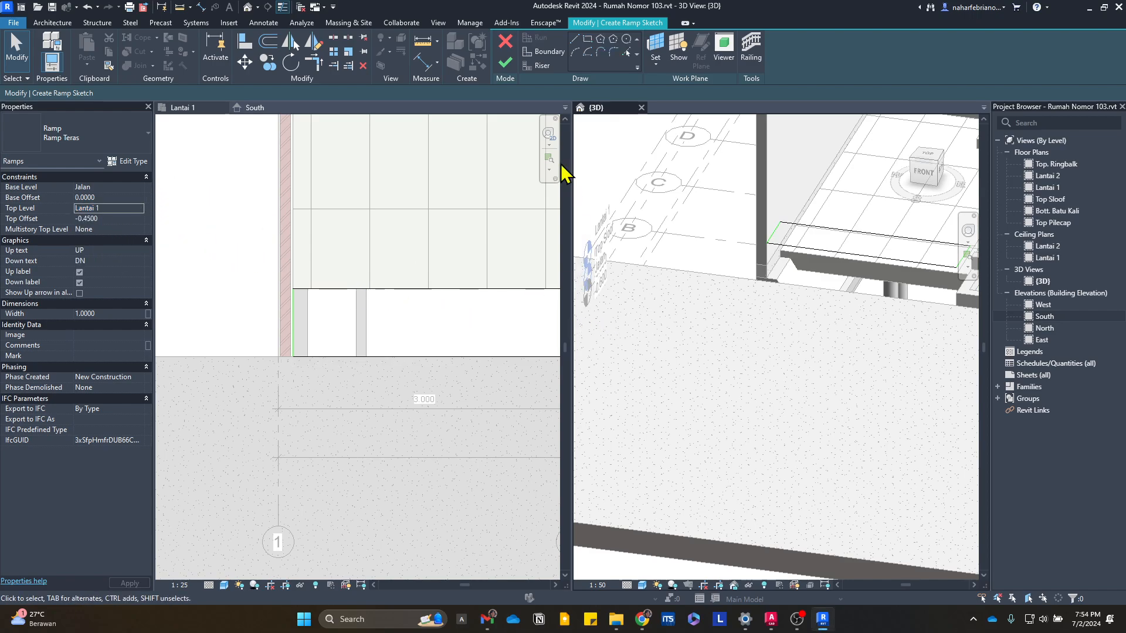
{"action": "left_click", "coordinate": [507, 65]}
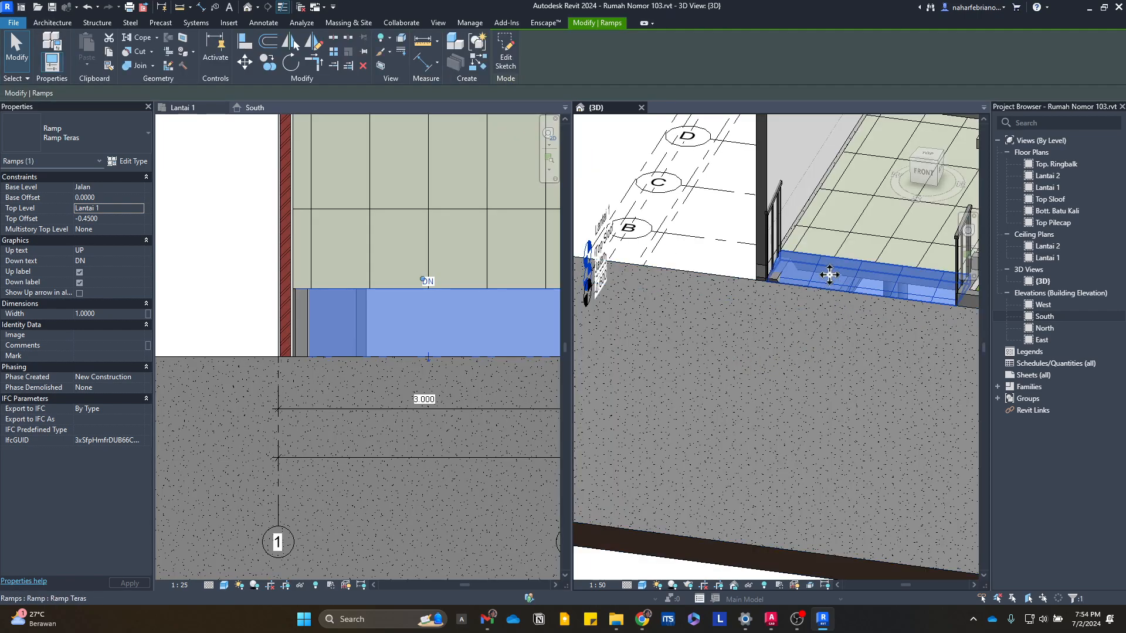
- Delete the 1100mm railings on both sides of the new carport ramp
{"action": "scroll", "coordinate": [803, 250], "scroll_direction": "up", "scroll_amount": 2}
{"action": "key", "text": "Escape"}
{"action": "scroll", "coordinate": [758, 195], "scroll_direction": "up", "scroll_amount": 1}
{"action": "left_click", "coordinate": [758, 196]}
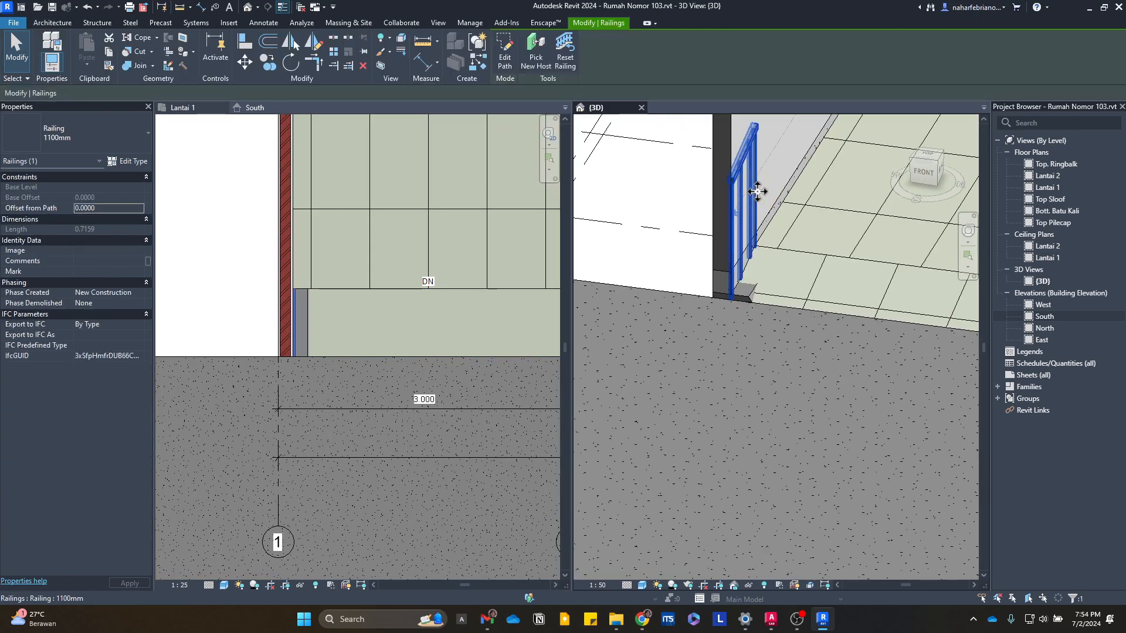
{"action": "key", "text": "Delete"}
{"action": "scroll", "coordinate": [762, 317], "scroll_direction": "down", "scroll_amount": 3}
{"action": "left_click", "coordinate": [762, 358]}
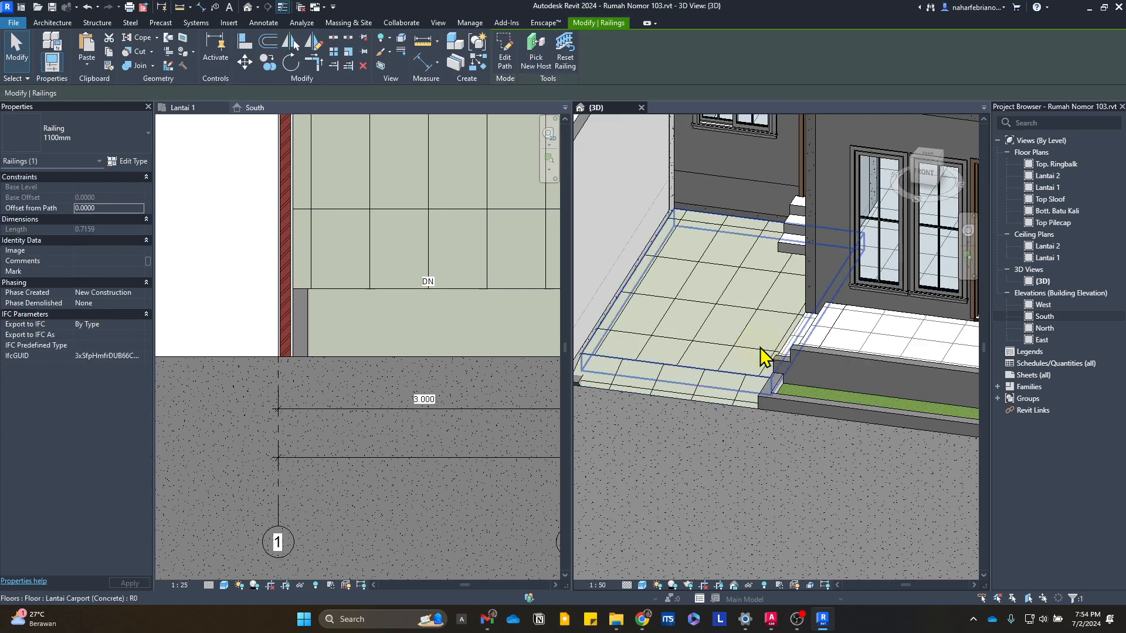
{"action": "key", "text": "Delete"}
{"action": "scroll", "coordinate": [742, 402], "scroll_direction": "up", "scroll_amount": 1}
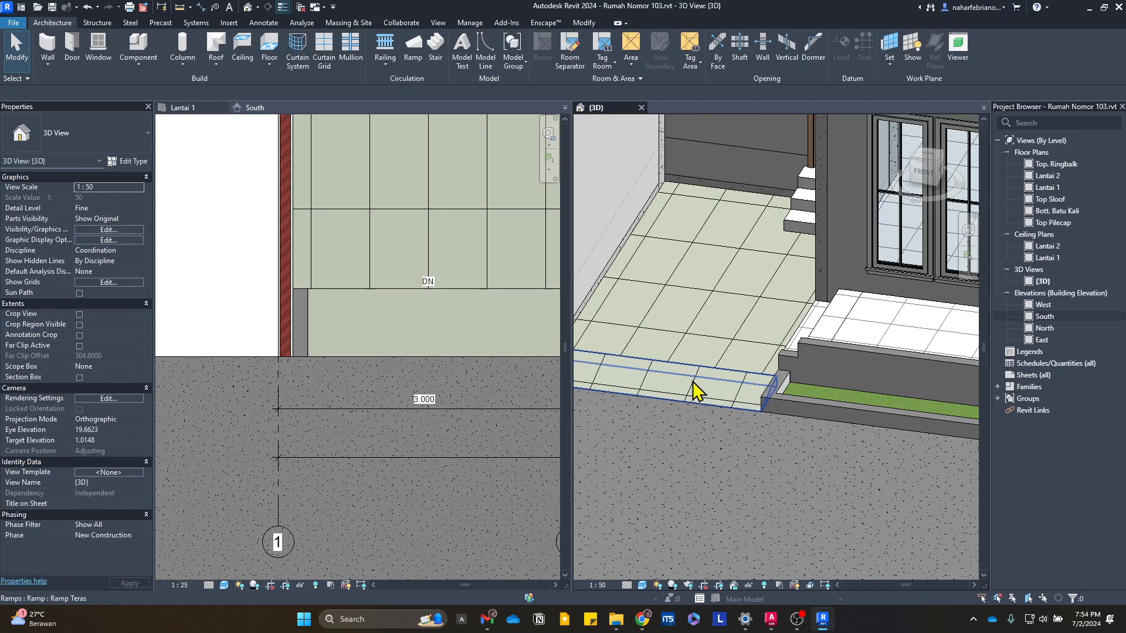
- Examine the new carport ramp, the motorport entrance and the Lantai Carport (Concrete) floor between grids 3 and 4
{"action": "left_click", "coordinate": [424, 322]}
{"action": "scroll", "coordinate": [762, 399], "scroll_direction": "down", "scroll_amount": 4}
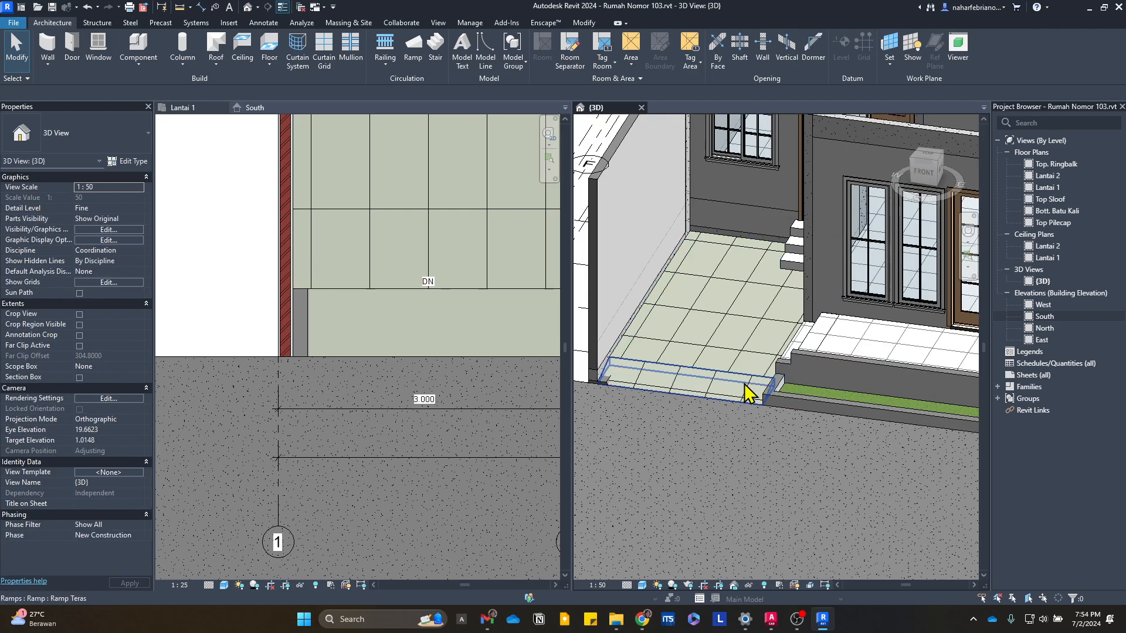
{"action": "scroll", "coordinate": [756, 405], "scroll_direction": "down", "scroll_amount": 3}
{"action": "scroll", "coordinate": [919, 415], "scroll_direction": "up", "scroll_amount": 5}
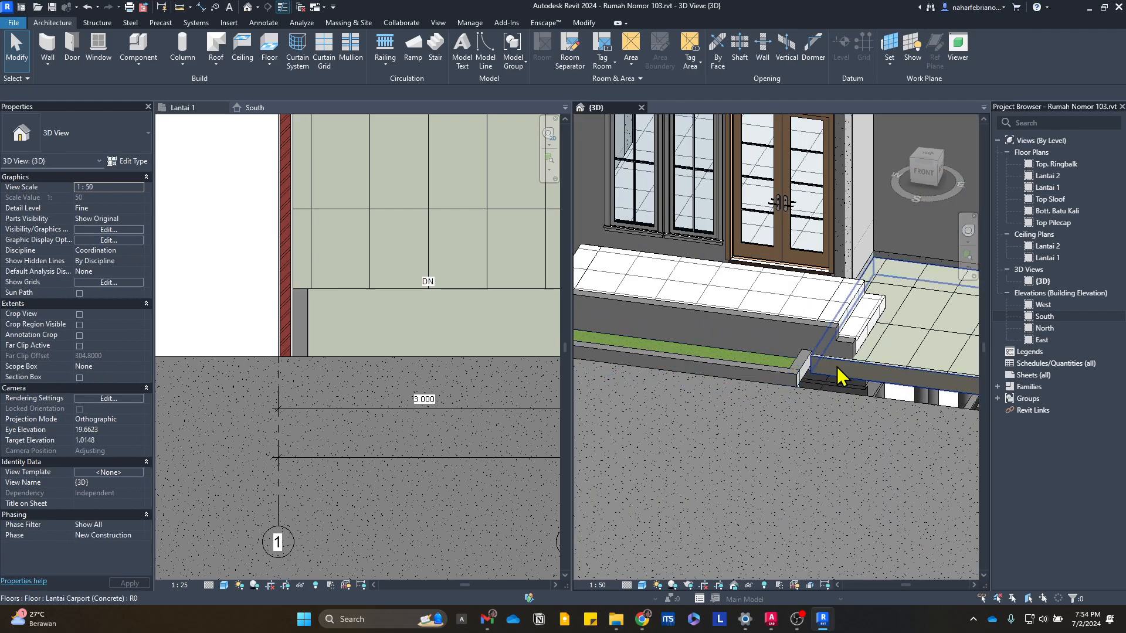
{"action": "scroll", "coordinate": [394, 317], "scroll_direction": "down", "scroll_amount": 2}
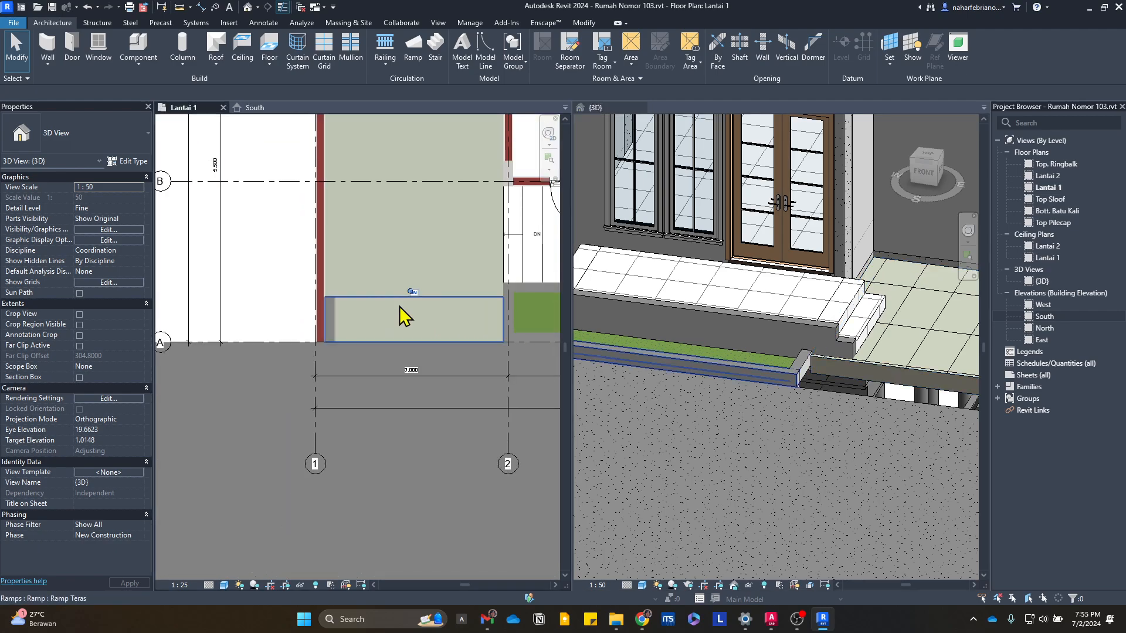
{"action": "middle_click_drag", "start_coordinate": [462, 393], "coordinate": [193, 414]}
{"action": "middle_click_drag", "start_coordinate": [508, 381], "coordinate": [312, 425]}
{"action": "scroll", "coordinate": [347, 362], "scroll_direction": "up", "scroll_amount": 3}
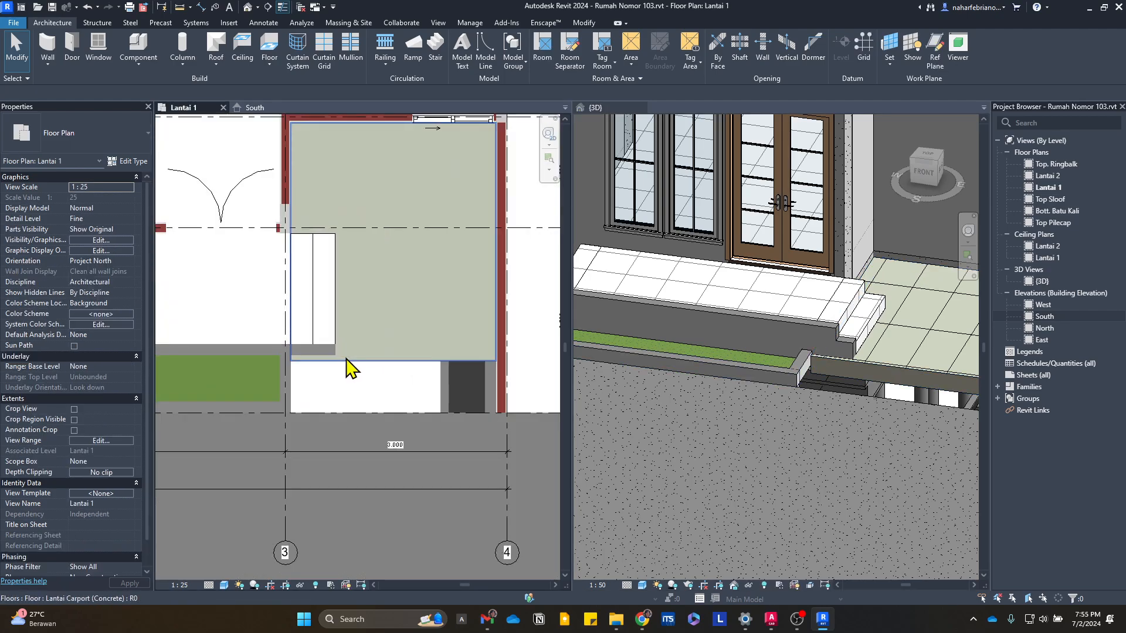
{"action": "left_click", "coordinate": [382, 361]}
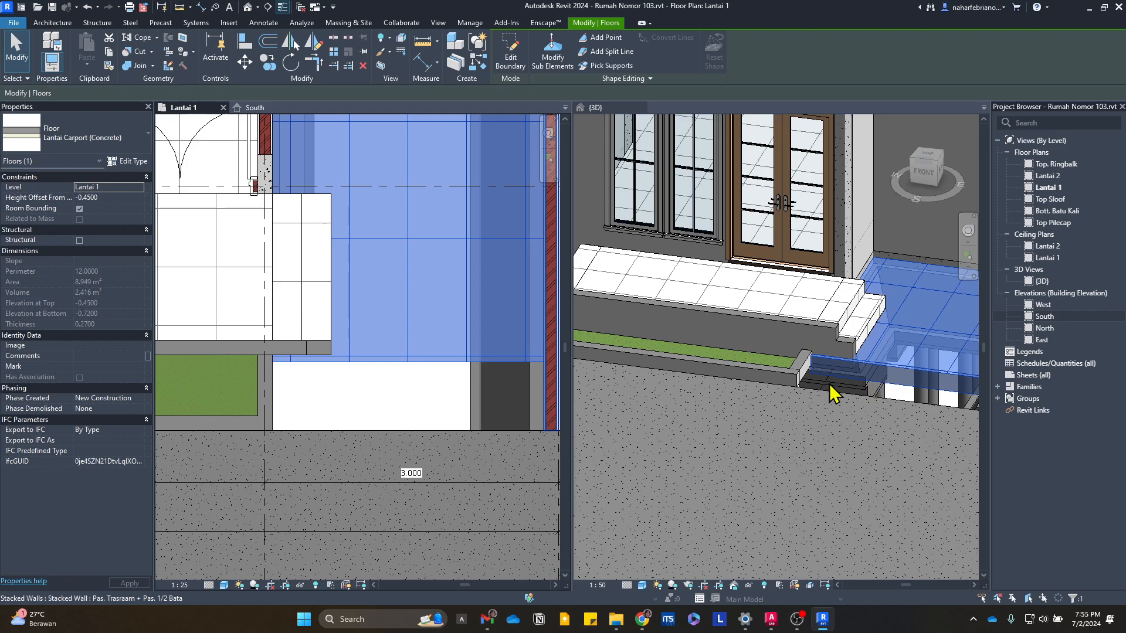
{"action": "scroll", "coordinate": [288, 371], "scroll_direction": "down", "scroll_amount": 1}
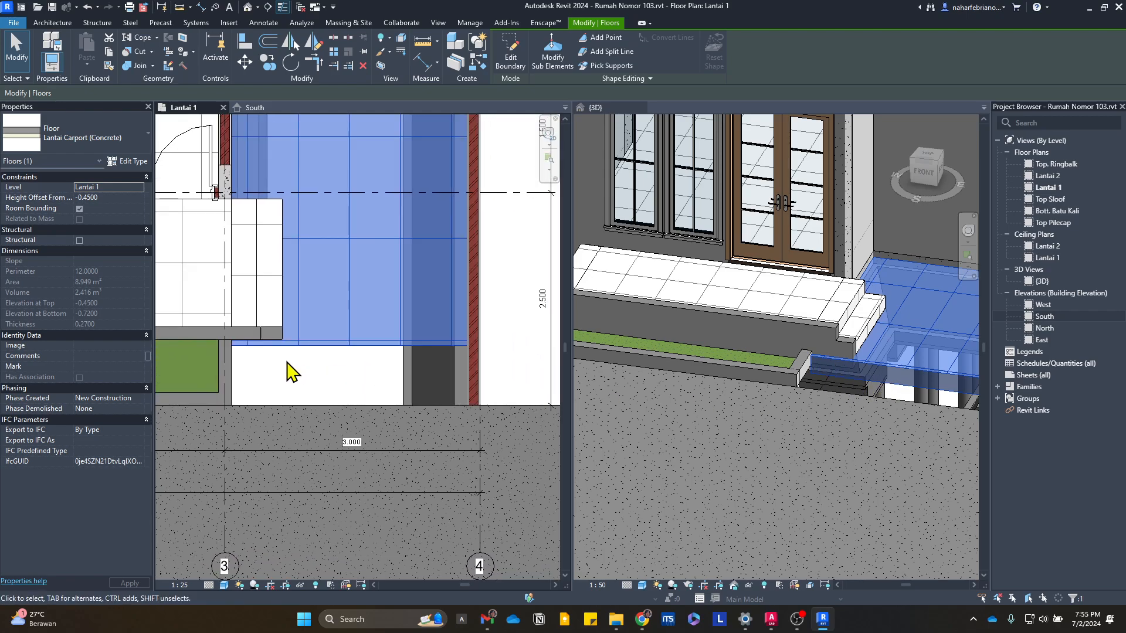
- Move the garden's short Pas. Trasraam end wall from grid 3 toward the motorport, flush with the outer edge of the terrace steps
{"action": "left_click", "coordinate": [231, 373]}
{"action": "left_click", "coordinate": [229, 375]}
{"action": "scroll", "coordinate": [219, 377], "scroll_direction": "up", "scroll_amount": 2}
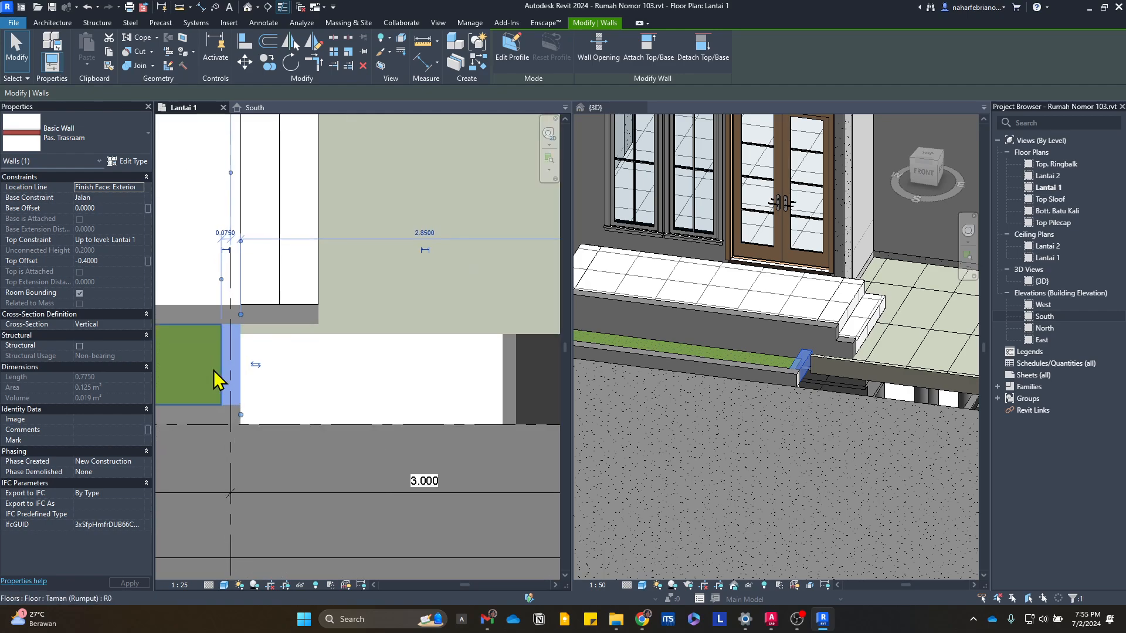
{"action": "scroll", "coordinate": [511, 419], "scroll_direction": "down", "scroll_amount": 2}
{"action": "scroll", "coordinate": [455, 427], "scroll_direction": "up", "scroll_amount": 2}
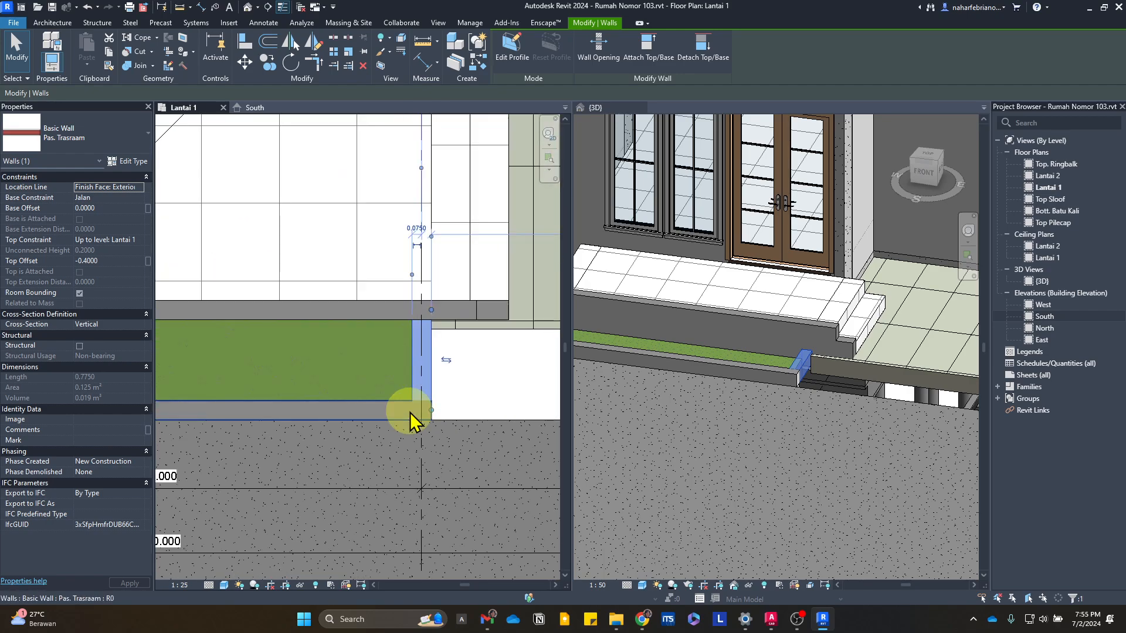
{"action": "left_click", "coordinate": [410, 411]}
{"action": "left_click", "coordinate": [430, 392]}
{"action": "scroll", "coordinate": [455, 385], "scroll_direction": "down", "scroll_amount": 1}
{"action": "middle_click_drag", "start_coordinate": [457, 388], "coordinate": [332, 406]}
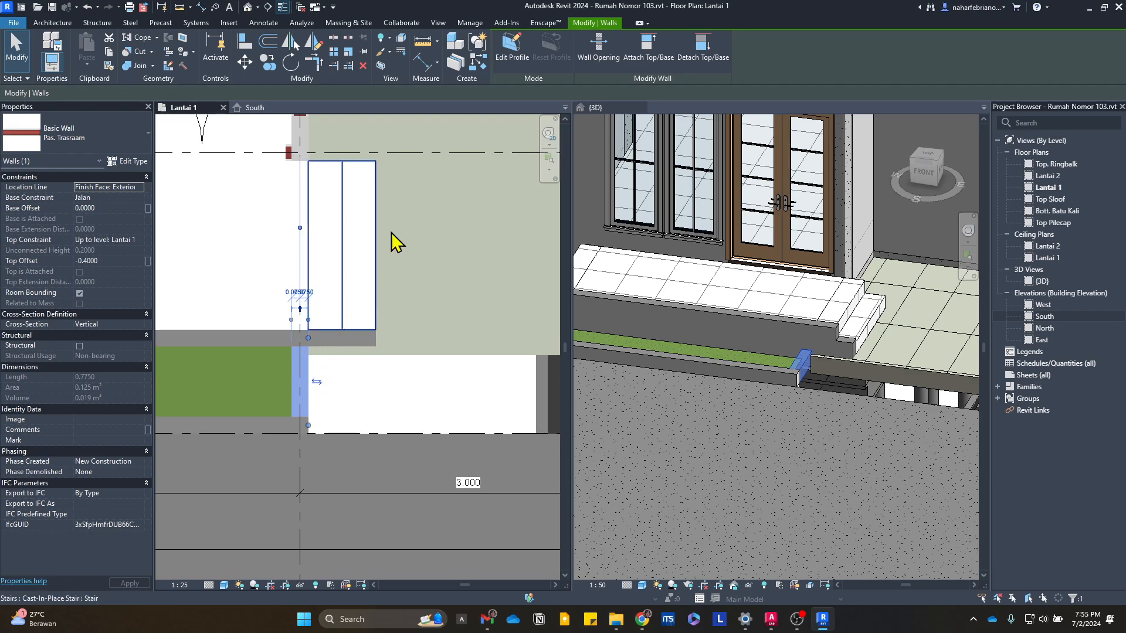
{"action": "left_click", "coordinate": [245, 62]}
{"action": "left_click", "coordinate": [306, 347]}
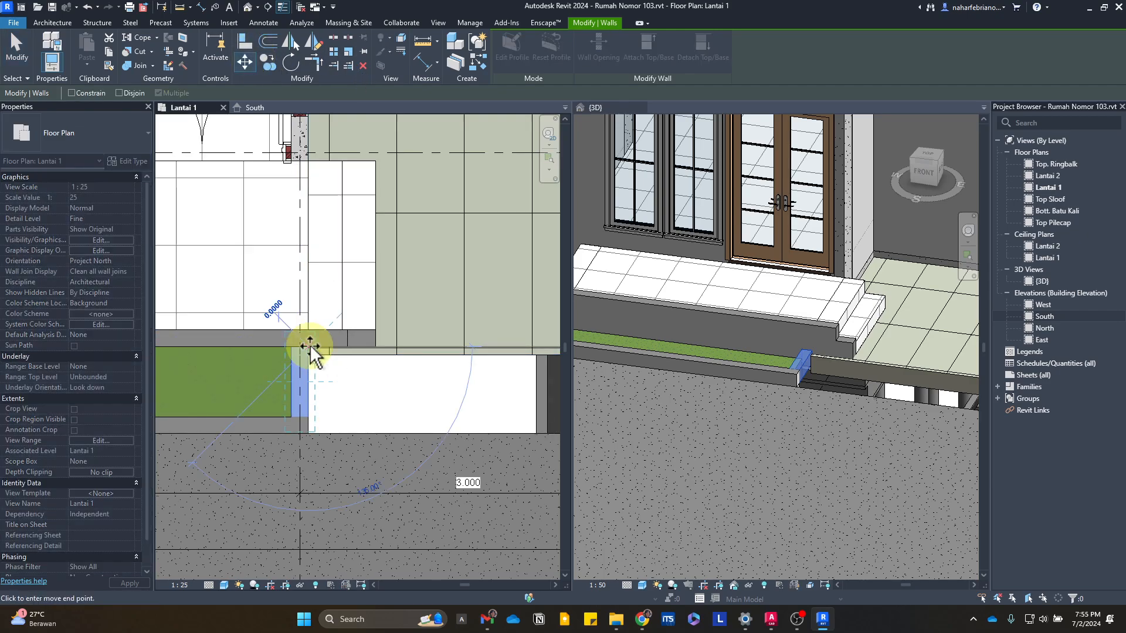
{"action": "left_click", "coordinate": [371, 343]}
{"action": "key", "text": "Escape"}
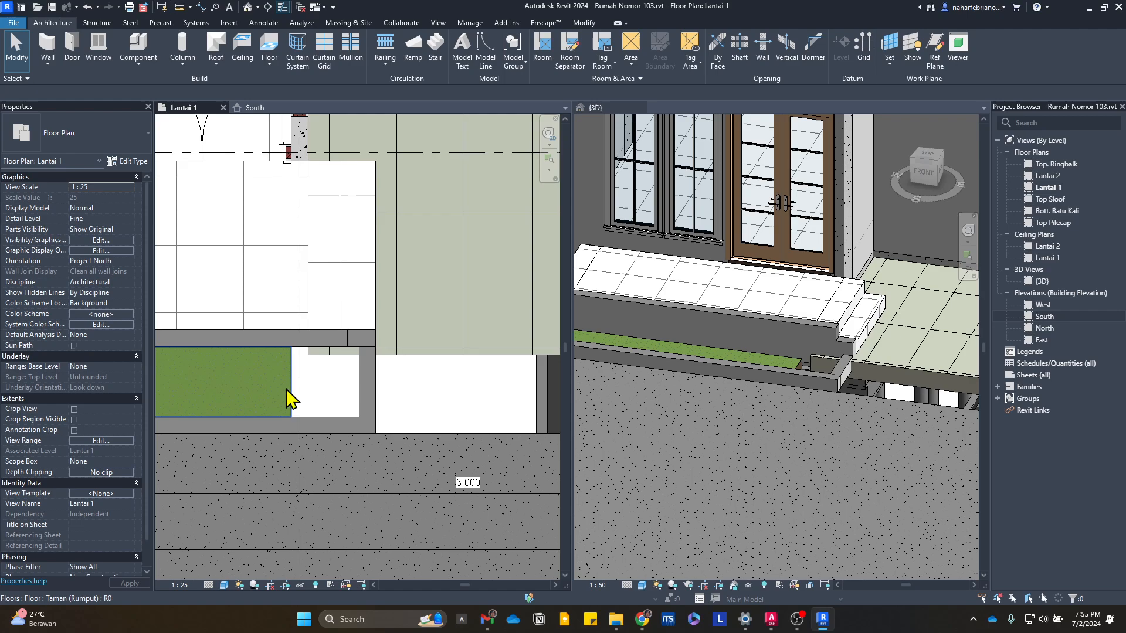
- Align the Taman (Rumput) floor's end boundary to the moved wall's inner face, and finish without attaching walls to the floor
{"action": "left_click", "coordinate": [287, 392]}
{"action": "left_click", "coordinate": [512, 56]}
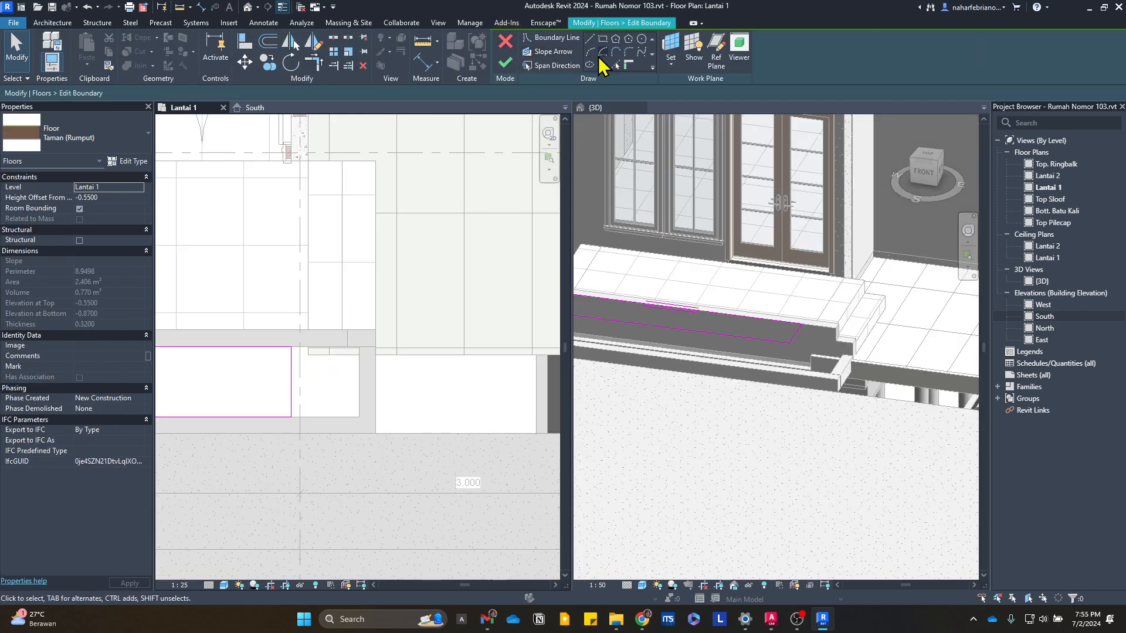
{"action": "left_click", "coordinate": [248, 49]}
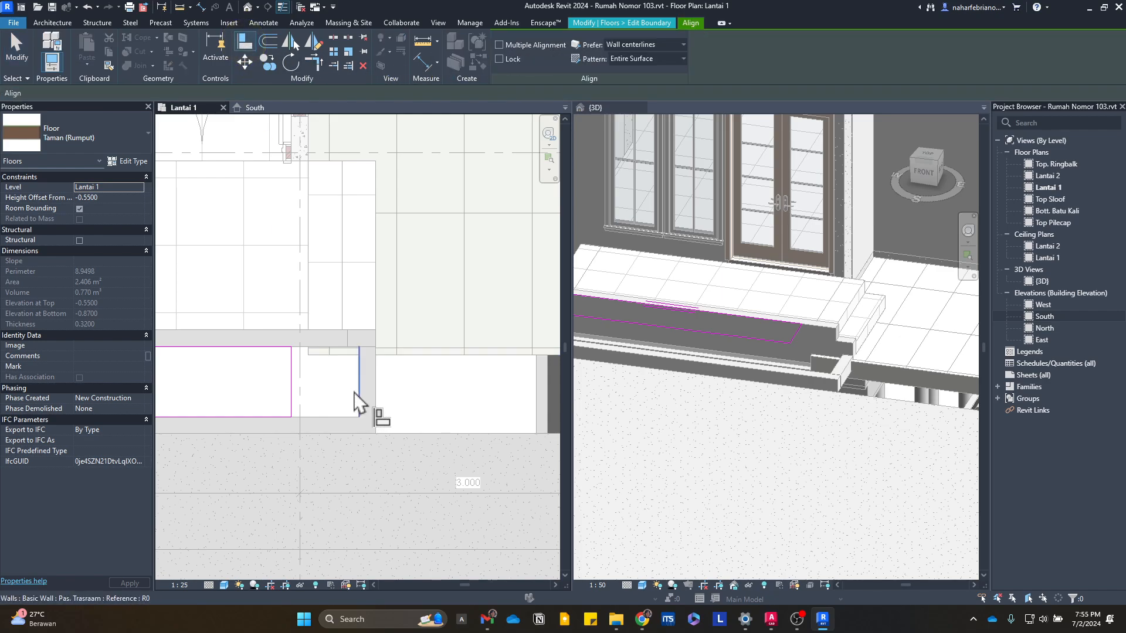
{"action": "left_click", "coordinate": [369, 401]}
{"action": "left_click", "coordinate": [292, 394]}
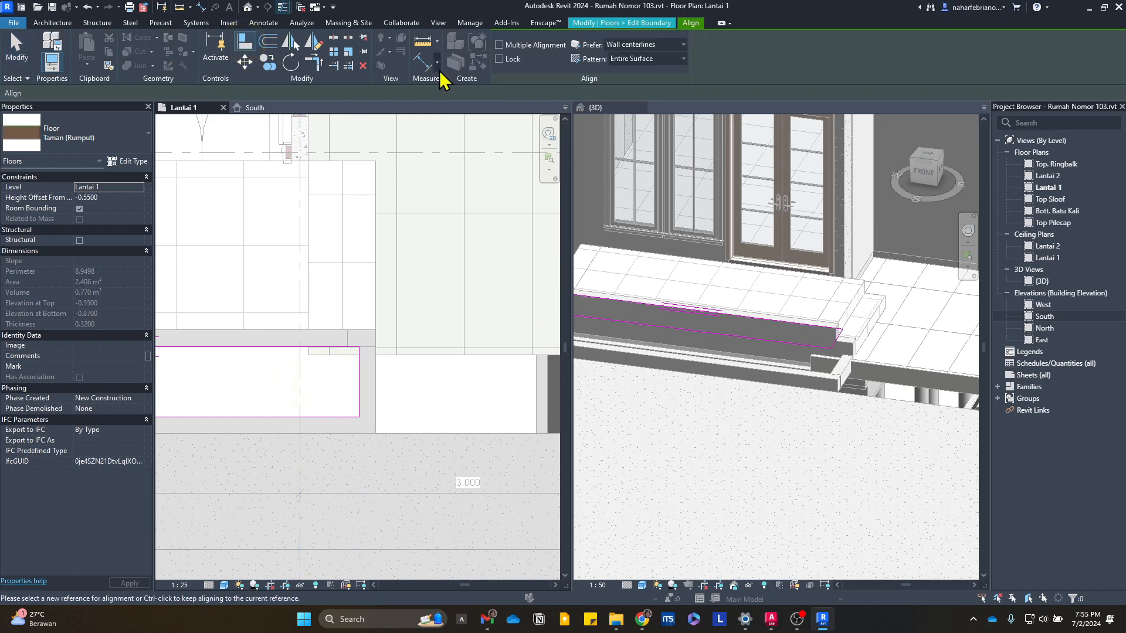
{"action": "key", "text": "Escape"}
{"action": "left_click", "coordinate": [513, 59]}
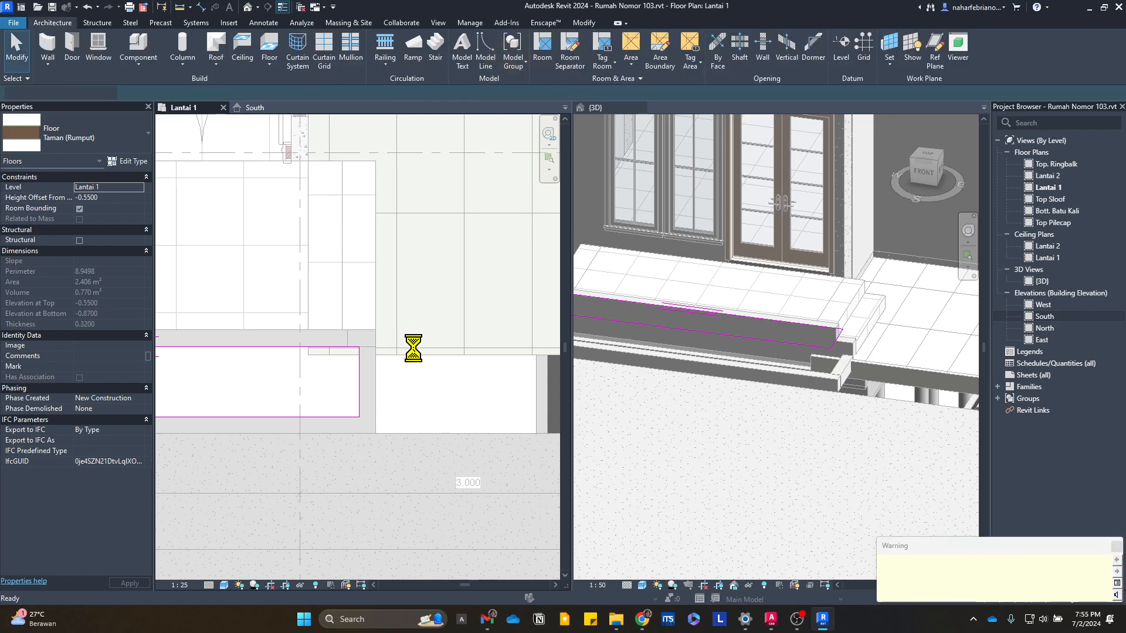
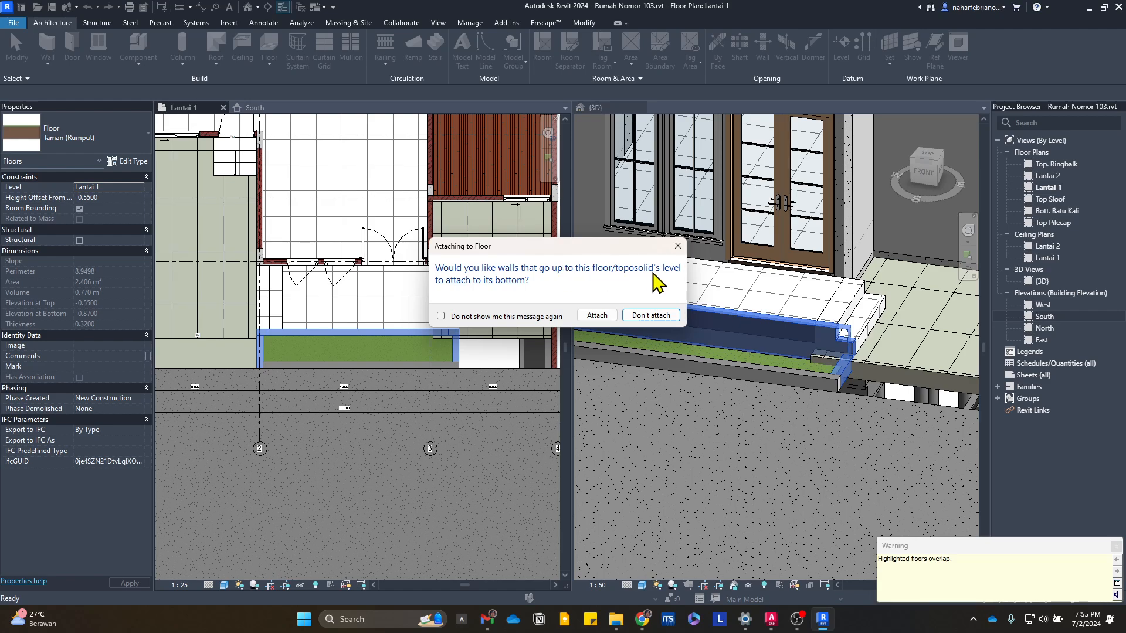
{"action": "left_click", "coordinate": [651, 315]}
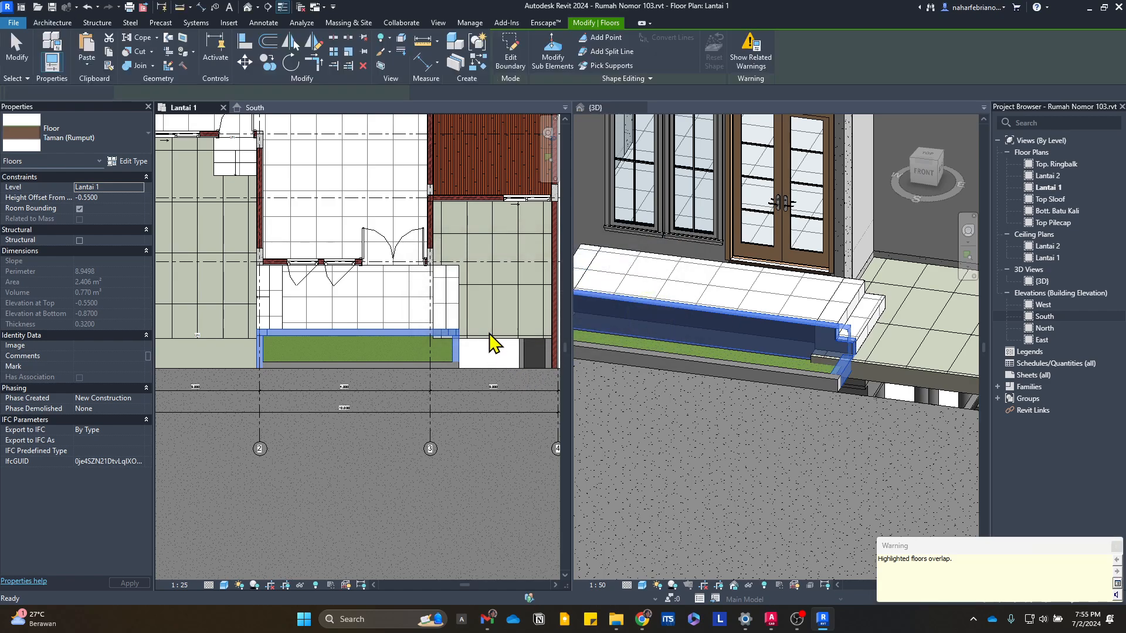
- Edit the Lantai Carport (Concrete) floor boundary between grids 3 and 4, sketching a 0.6 m line and a perpendicular one around the terrace steps' outer edges
{"action": "scroll", "coordinate": [371, 364], "scroll_direction": "up", "scroll_amount": 4}
{"action": "left_click", "coordinate": [414, 347]}
{"action": "scroll", "coordinate": [331, 352], "scroll_direction": "up", "scroll_amount": 1}
{"action": "middle_click_drag", "start_coordinate": [327, 363], "coordinate": [360, 461]}
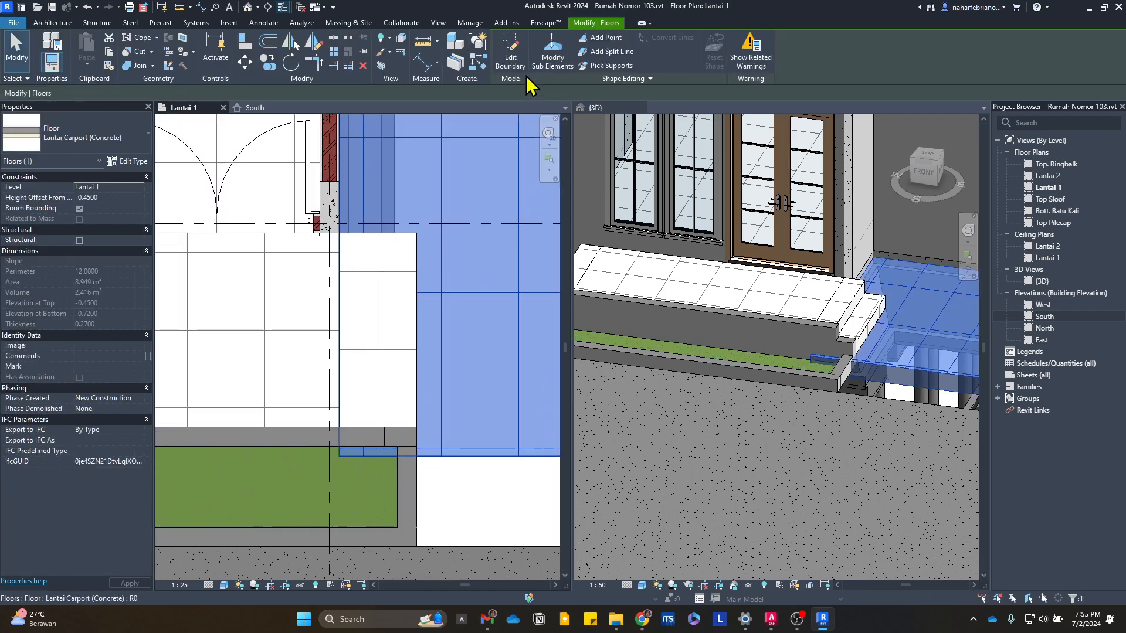
{"action": "left_click", "coordinate": [510, 54]}
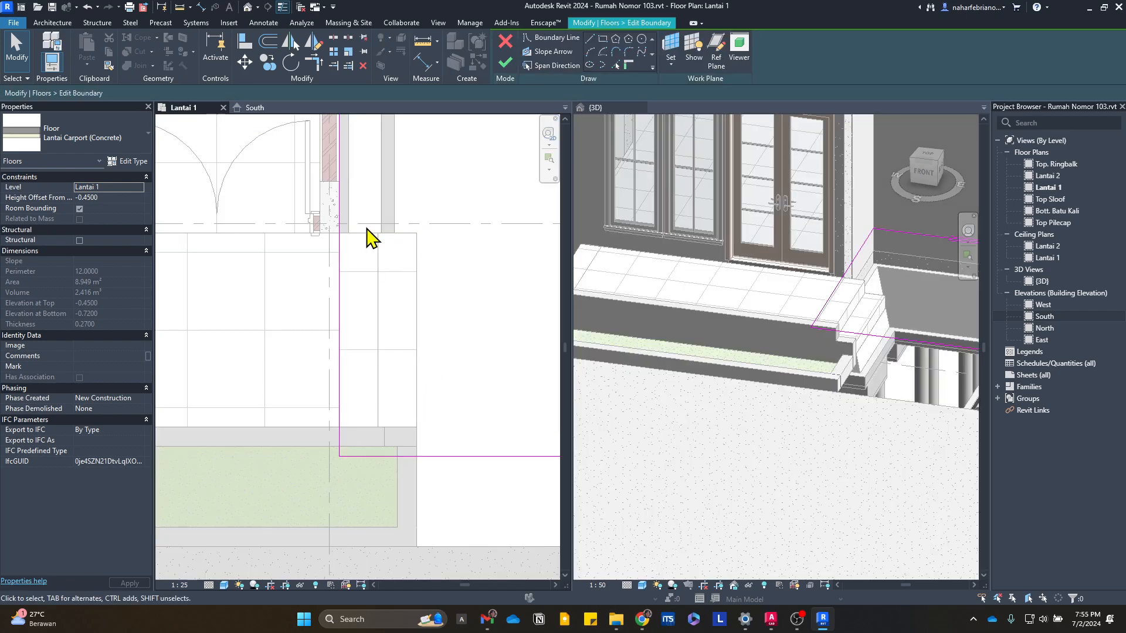
{"action": "left_click", "coordinate": [590, 39]}
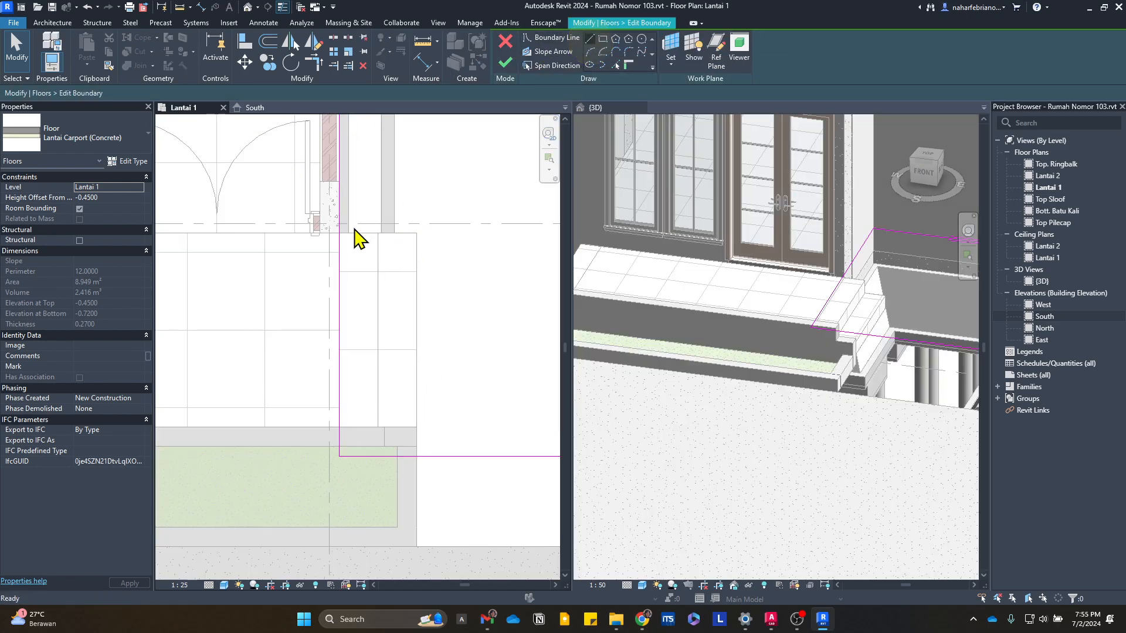
{"action": "left_click", "coordinate": [339, 233]}
{"action": "left_click", "coordinate": [417, 233]}
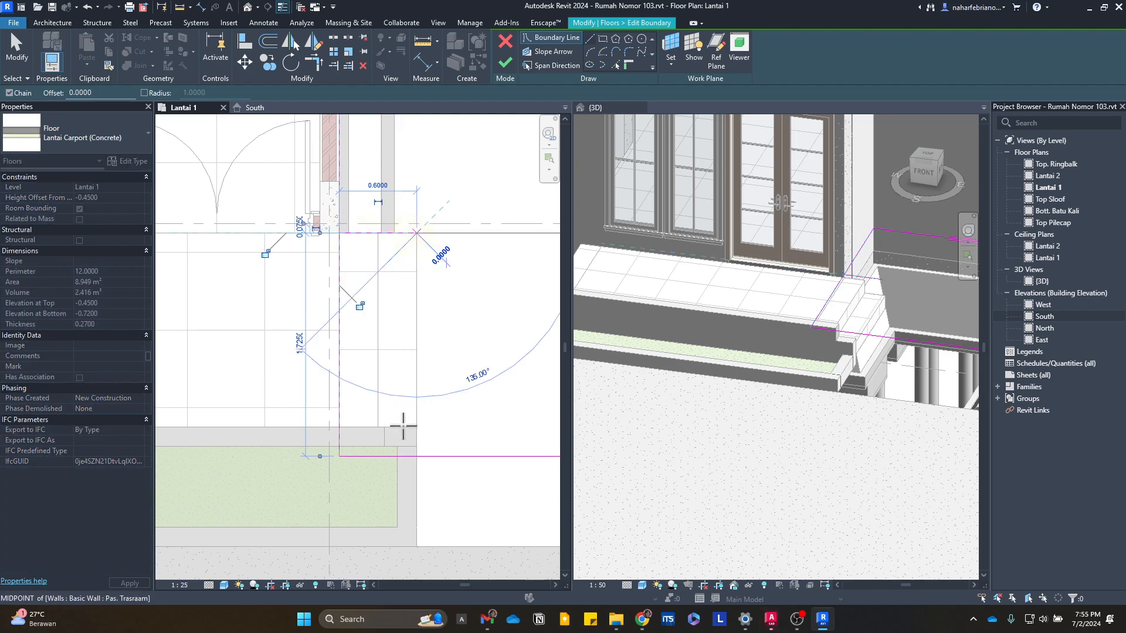
{"action": "left_click", "coordinate": [416, 455]}
{"action": "key", "text": "Escape"}
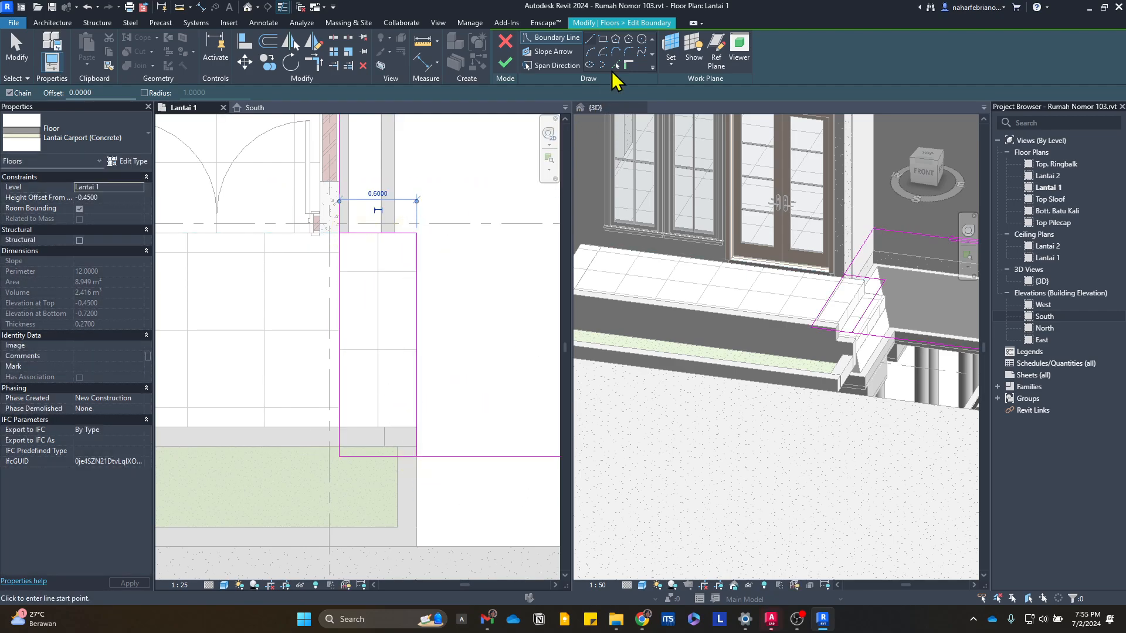
{"action": "key", "text": "Escape"}
- Trim the old floor boundary lines to the new ones around the terrace steps, and finish without attaching walls to the floor
{"action": "left_click", "coordinate": [343, 401]}
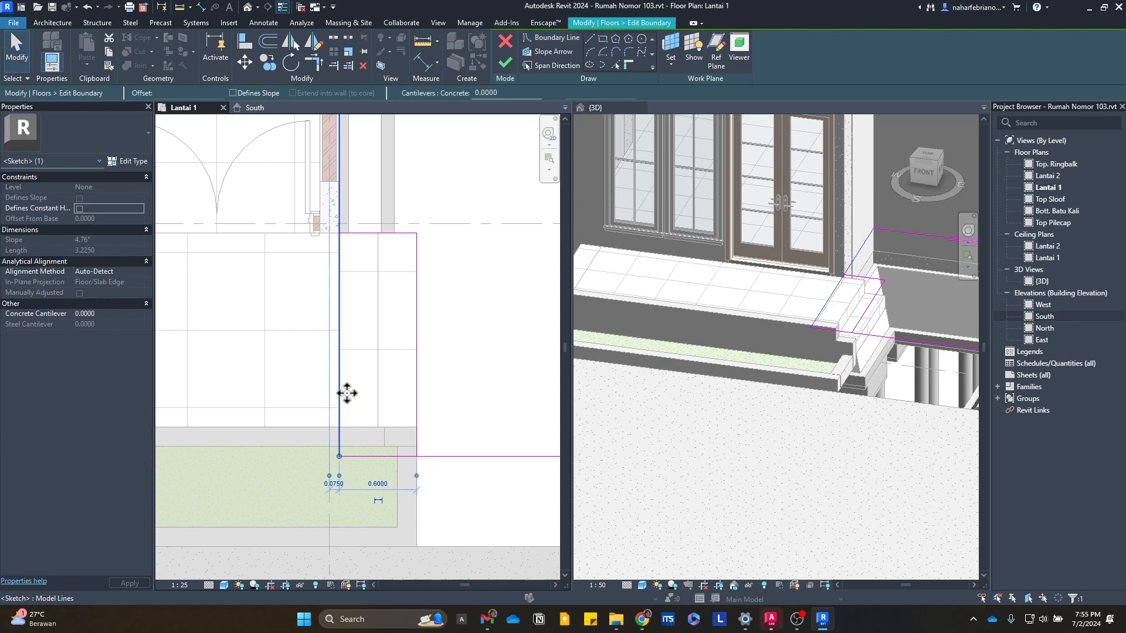
{"action": "left_click", "coordinate": [314, 61]}
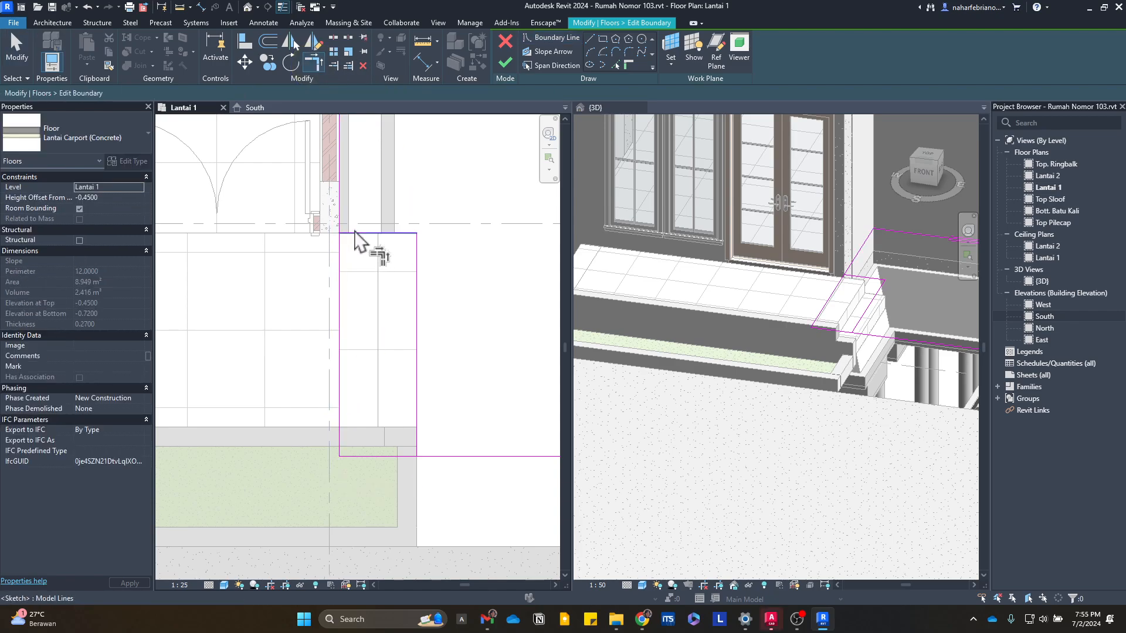
{"action": "left_click", "coordinate": [417, 444]}
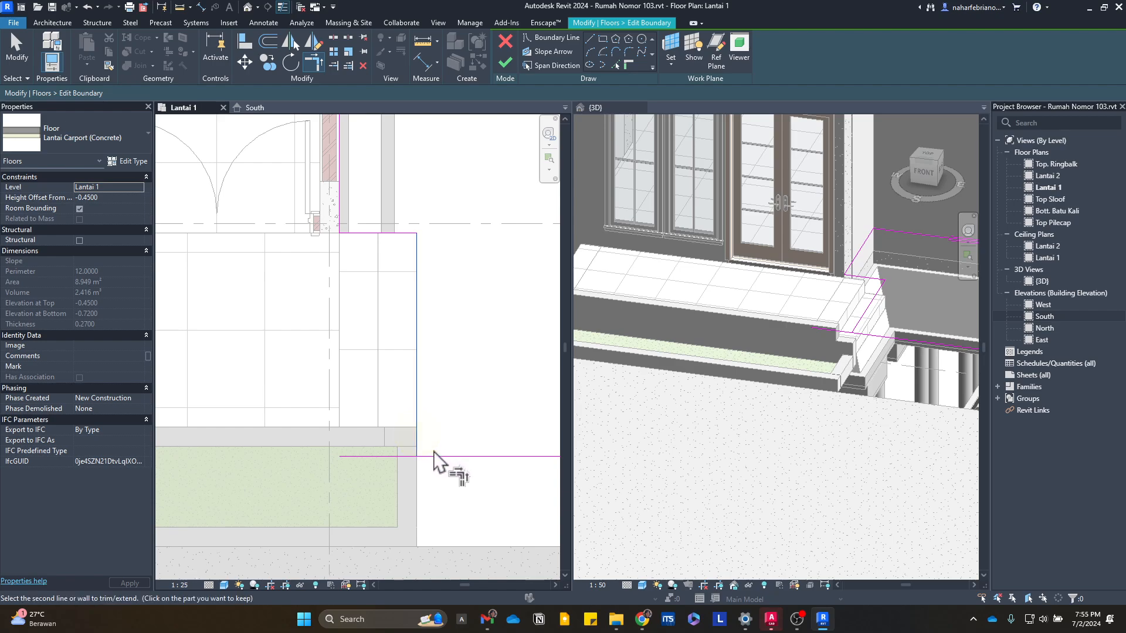
{"action": "left_click", "coordinate": [439, 456]}
{"action": "left_click", "coordinate": [505, 62]}
{"action": "scroll", "coordinate": [440, 356], "scroll_direction": "down", "scroll_amount": 3}
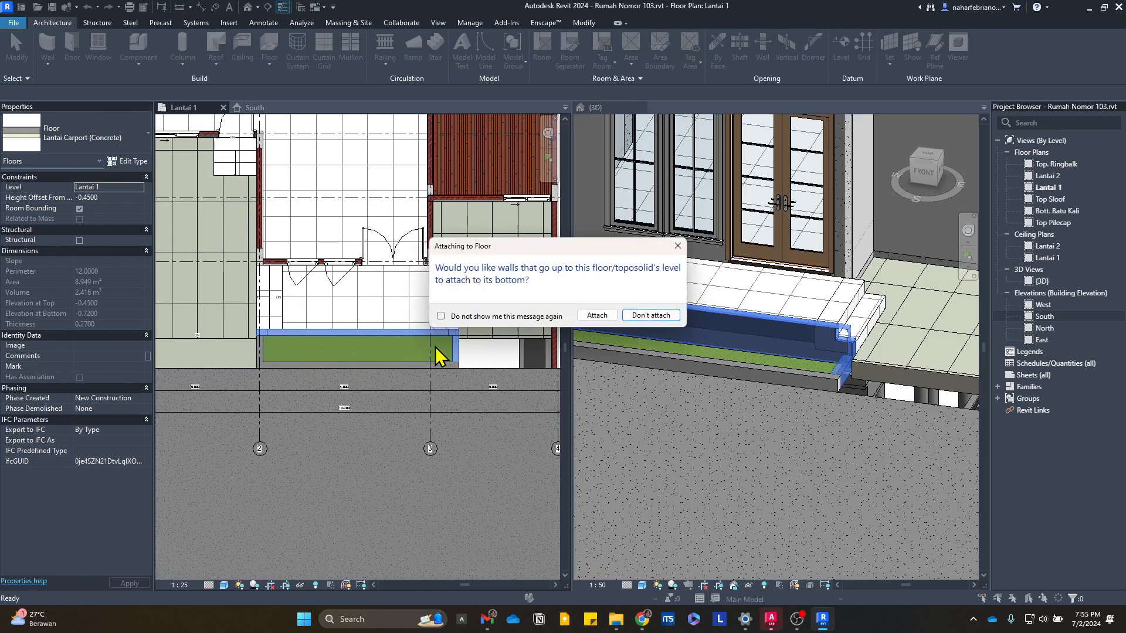
{"action": "left_click", "coordinate": [638, 320]}
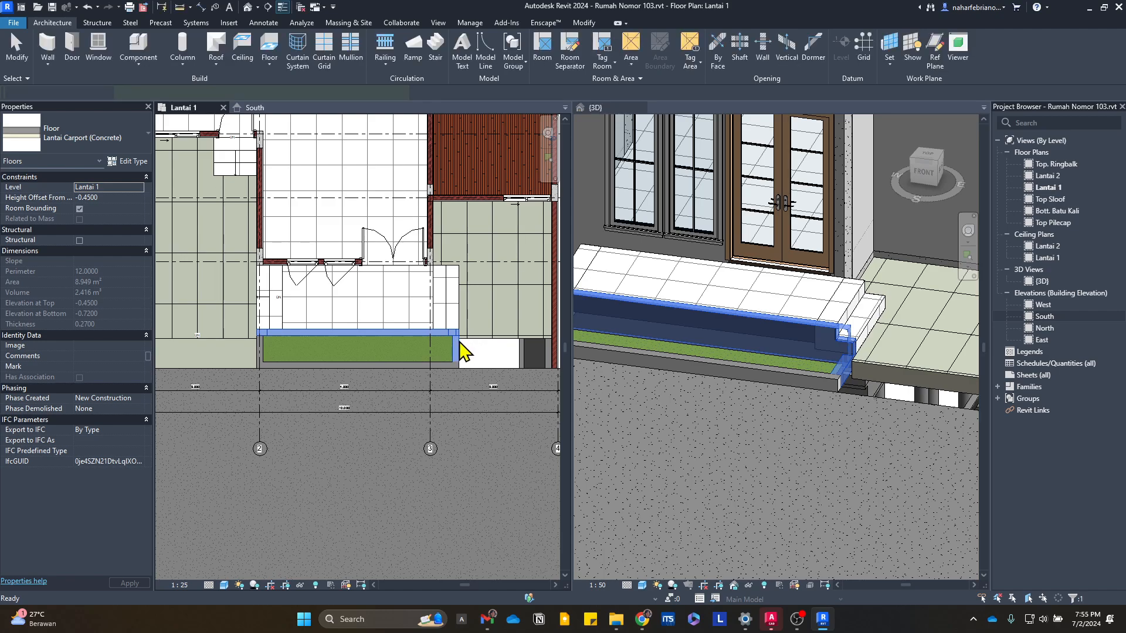
{"action": "scroll", "coordinate": [394, 420], "scroll_direction": "up", "scroll_amount": 5}
{"action": "key", "text": "Escape"}
{"action": "scroll", "coordinate": [386, 398], "scroll_direction": "down", "scroll_amount": 4}
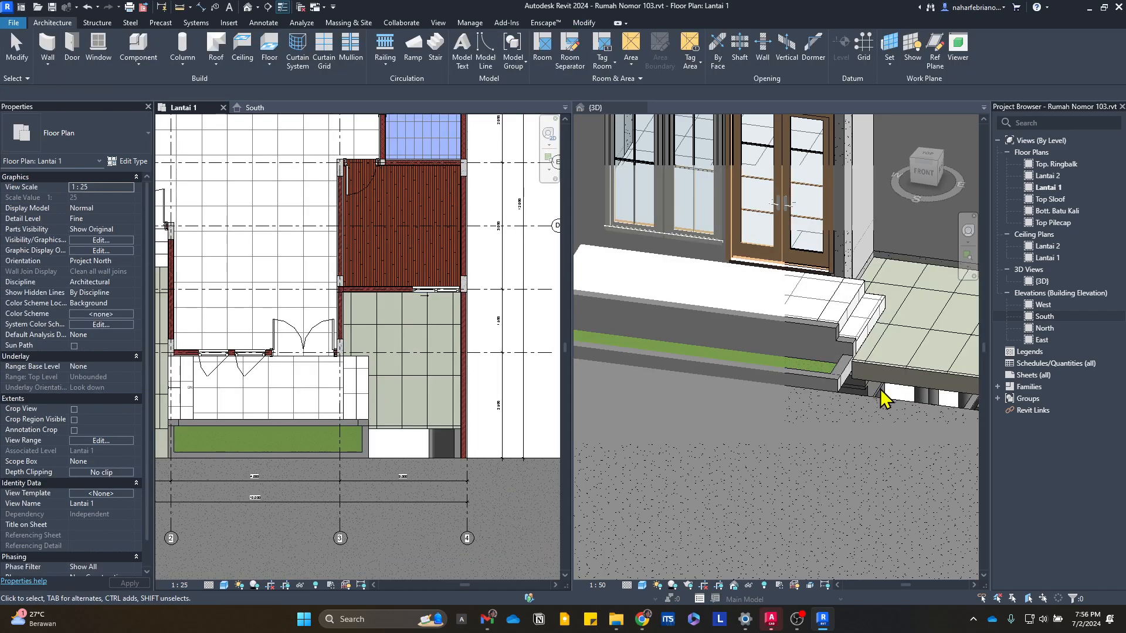
- Start a Ramp Teras ramp at the motorport entrance and sketch two 0.7 m boundary lines, along the garden end wall and the side wall
{"action": "left_click", "coordinate": [880, 371]}
{"action": "scroll", "coordinate": [862, 433], "scroll_direction": "down", "scroll_amount": 1}
{"action": "middle_click_drag", "start_coordinate": [874, 432], "coordinate": [827, 465]}
{"action": "scroll", "coordinate": [410, 453], "scroll_direction": "up", "scroll_amount": 3}
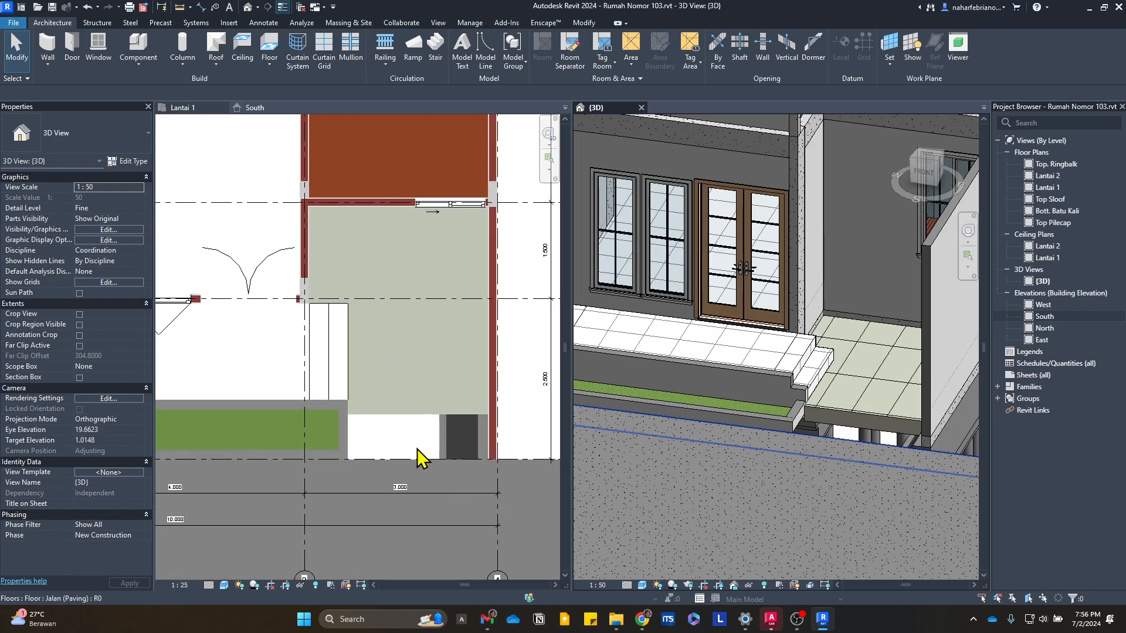
{"action": "left_click", "coordinate": [413, 53]}
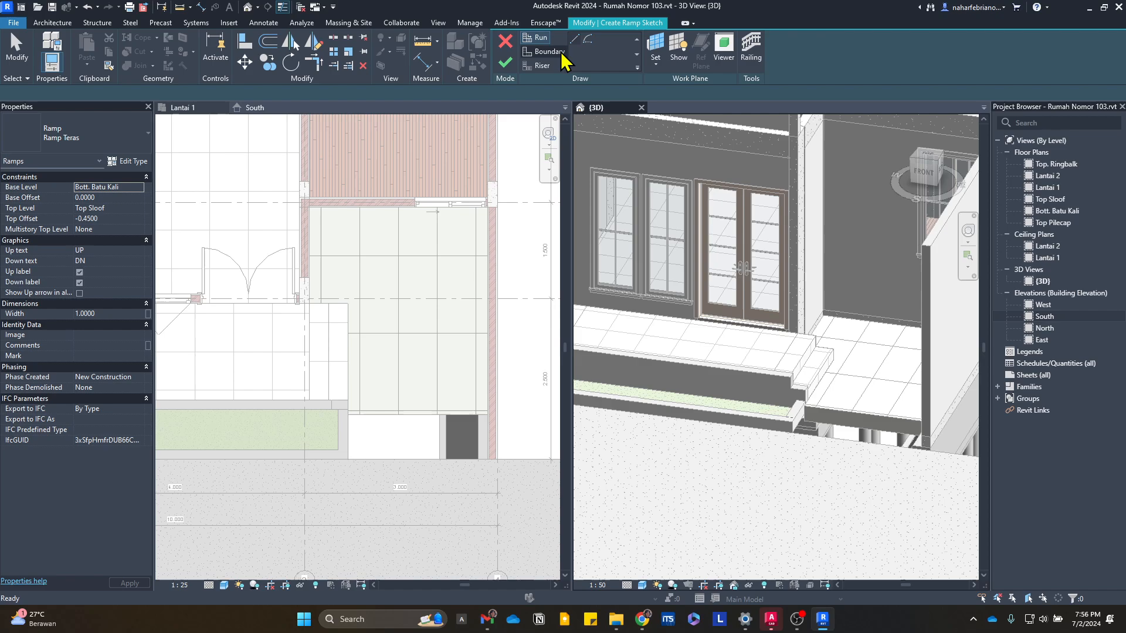
{"action": "left_click", "coordinate": [548, 52]}
{"action": "scroll", "coordinate": [345, 467], "scroll_direction": "up", "scroll_amount": 2}
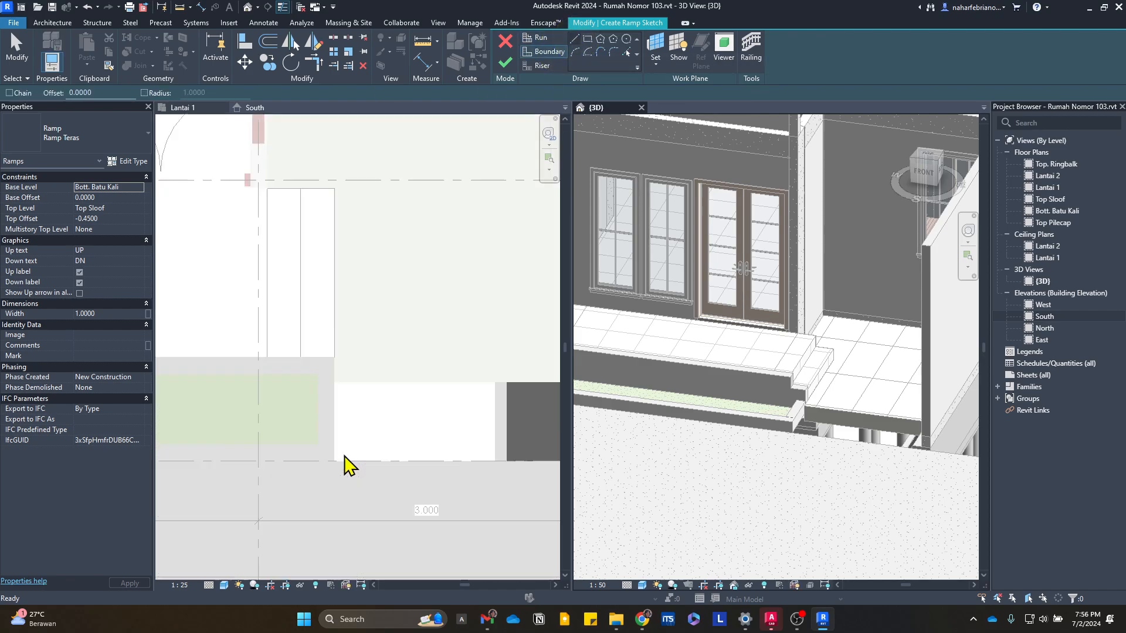
{"action": "scroll", "coordinate": [346, 467], "scroll_direction": "up", "scroll_amount": 2}
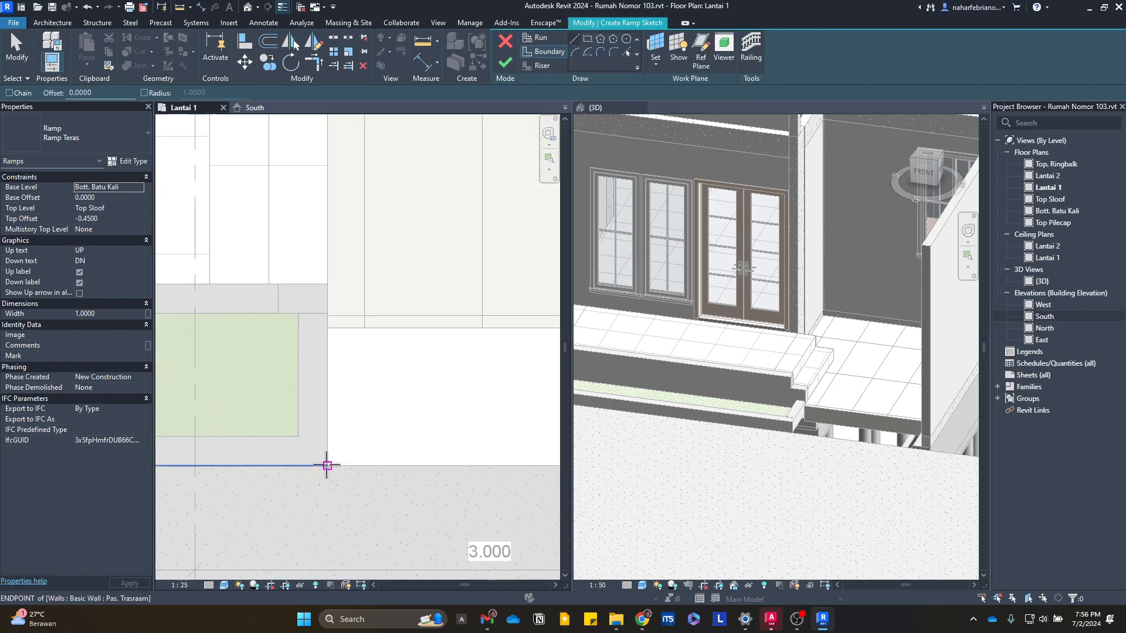
{"action": "left_click", "coordinate": [327, 465]}
{"action": "left_click", "coordinate": [328, 328]}
{"action": "scroll", "coordinate": [489, 419], "scroll_direction": "down", "scroll_amount": 1}
{"action": "middle_click_drag", "start_coordinate": [490, 419], "coordinate": [261, 393]}
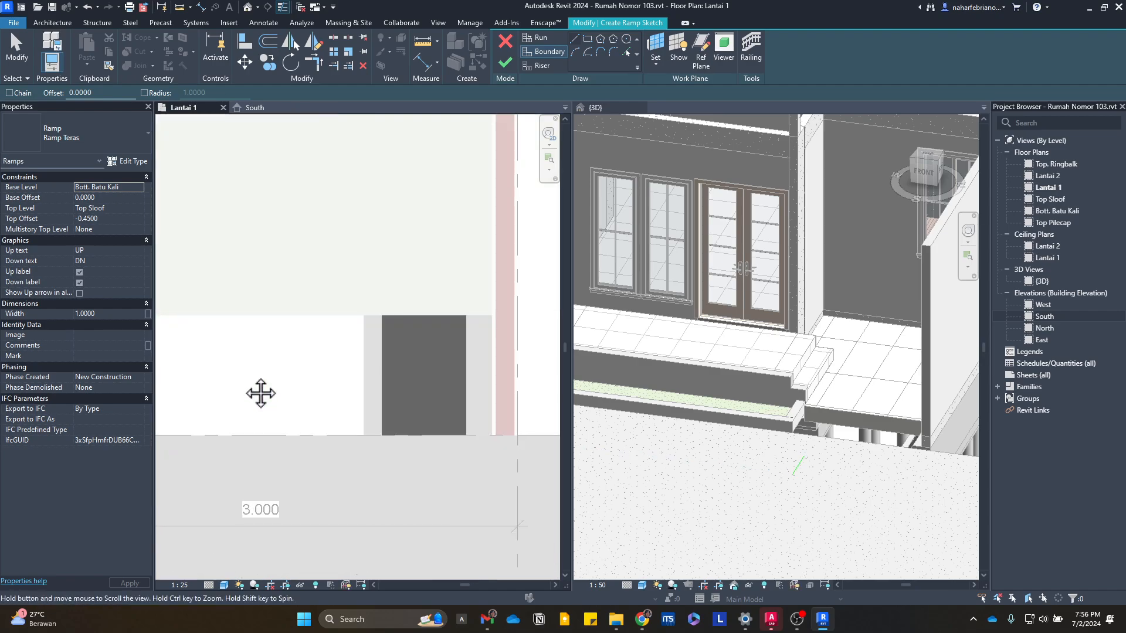
{"action": "left_click", "coordinate": [492, 314]}
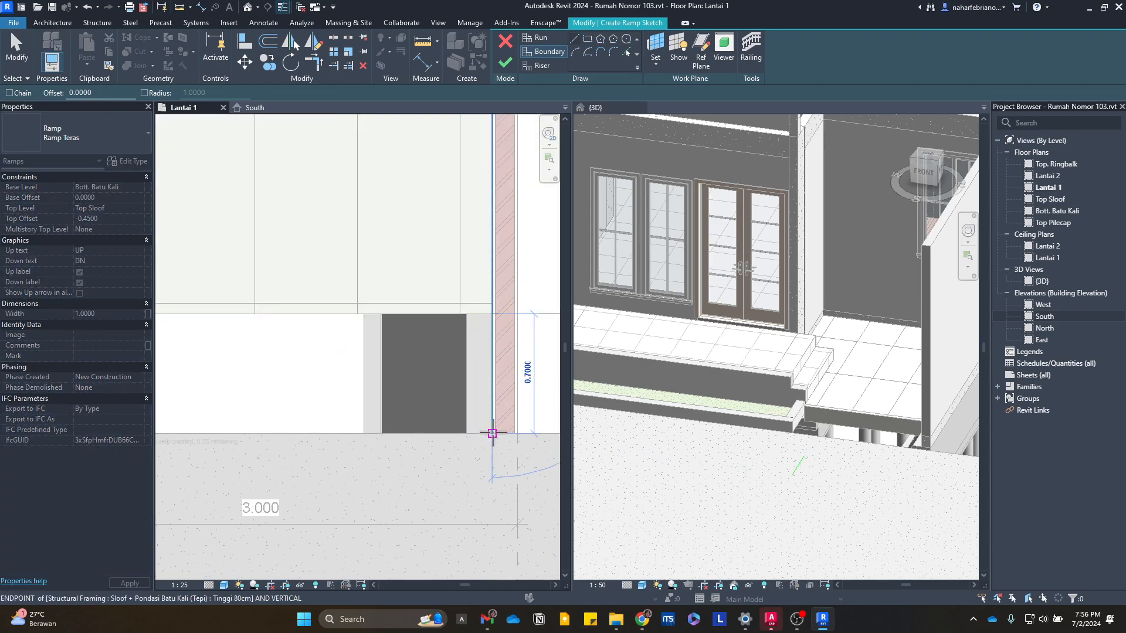
{"action": "left_click", "coordinate": [492, 434]}
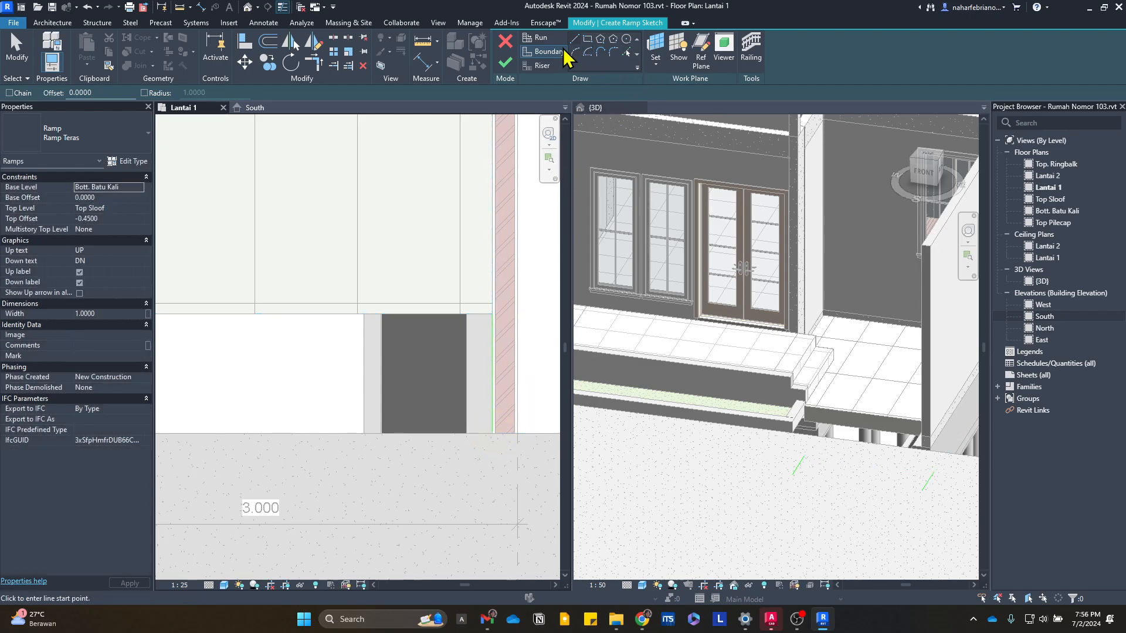
- Sketch 2.175 m riser lines along the road edge and the motorport floor edge between the ramp boundaries, and finish the ramp
{"action": "left_click", "coordinate": [540, 65]}
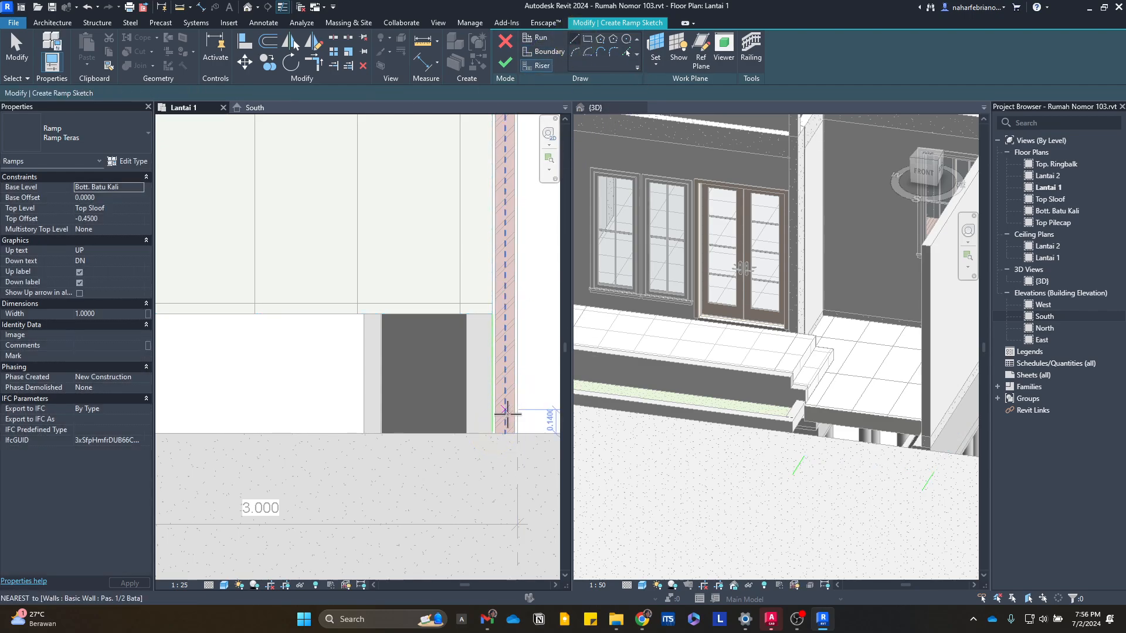
{"action": "left_click", "coordinate": [493, 433]}
{"action": "scroll", "coordinate": [305, 474], "scroll_direction": "down", "scroll_amount": 1}
{"action": "mouse_move", "coordinate": [369, 491]}
{"action": "middle_mouse_down"}
{"action": "mouse_move", "coordinate": [371, 478]}
{"action": "mouse_move", "coordinate": [530, 463]}
{"action": "middle_mouse_up"}
{"action": "left_click", "coordinate": [306, 409]}
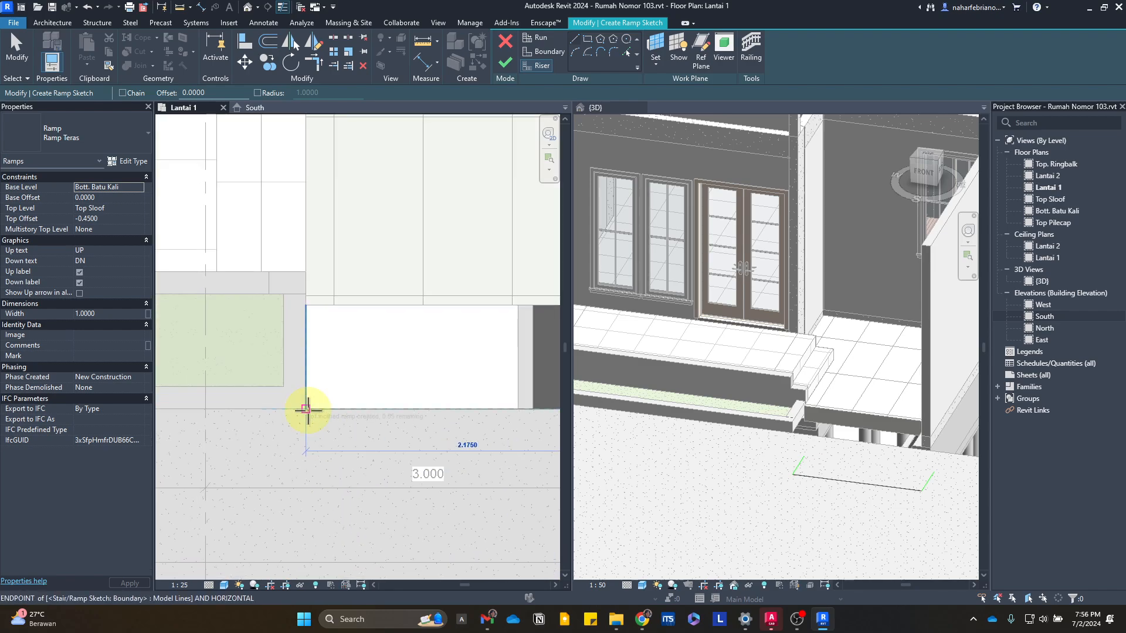
{"action": "left_click", "coordinate": [307, 301]}
{"action": "middle_click_drag", "start_coordinate": [307, 302], "coordinate": [397, 338]}
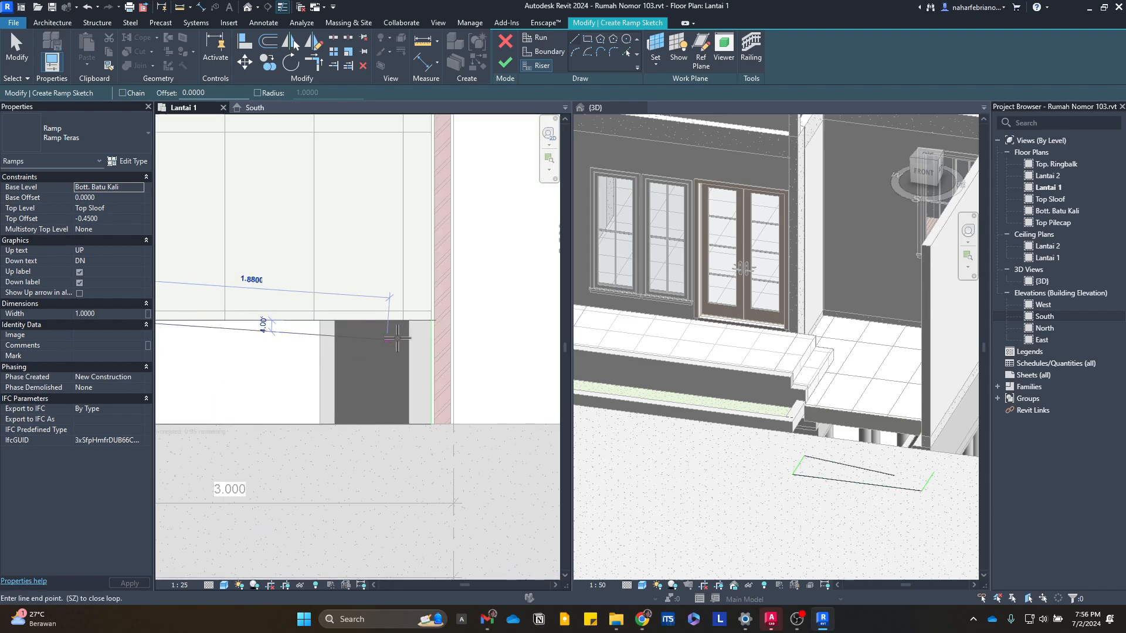
{"action": "left_click", "coordinate": [429, 320]}
{"action": "left_click", "coordinate": [506, 63]}
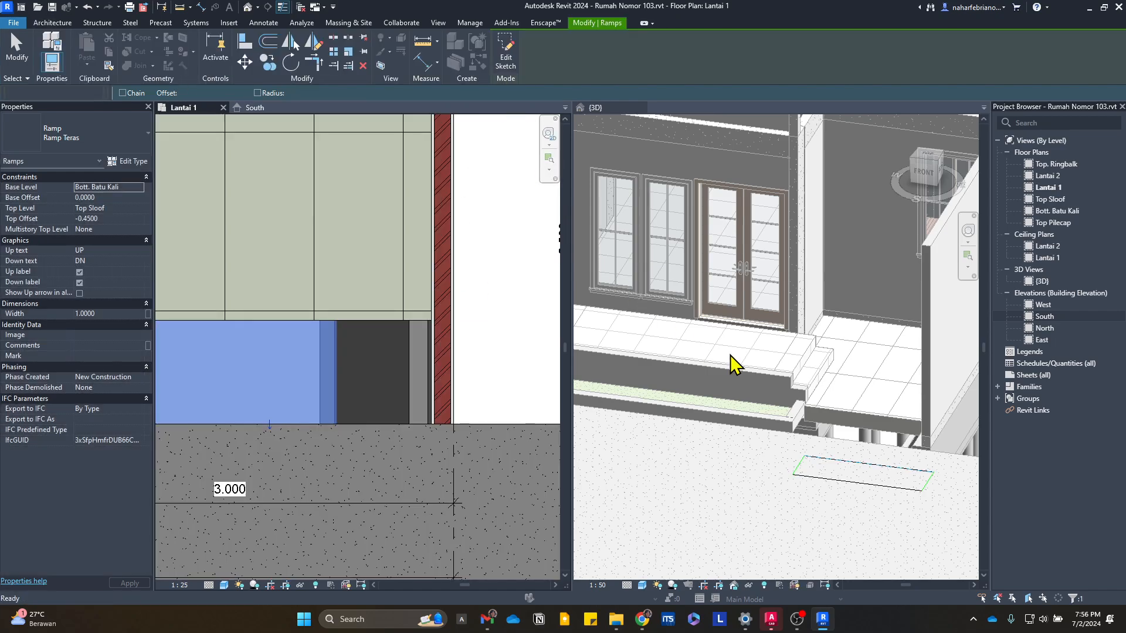
- Set the motorport ramp's top level to Lantai 1 and its base level to Jalan
{"action": "scroll", "coordinate": [849, 452], "scroll_direction": "up", "scroll_amount": 4}
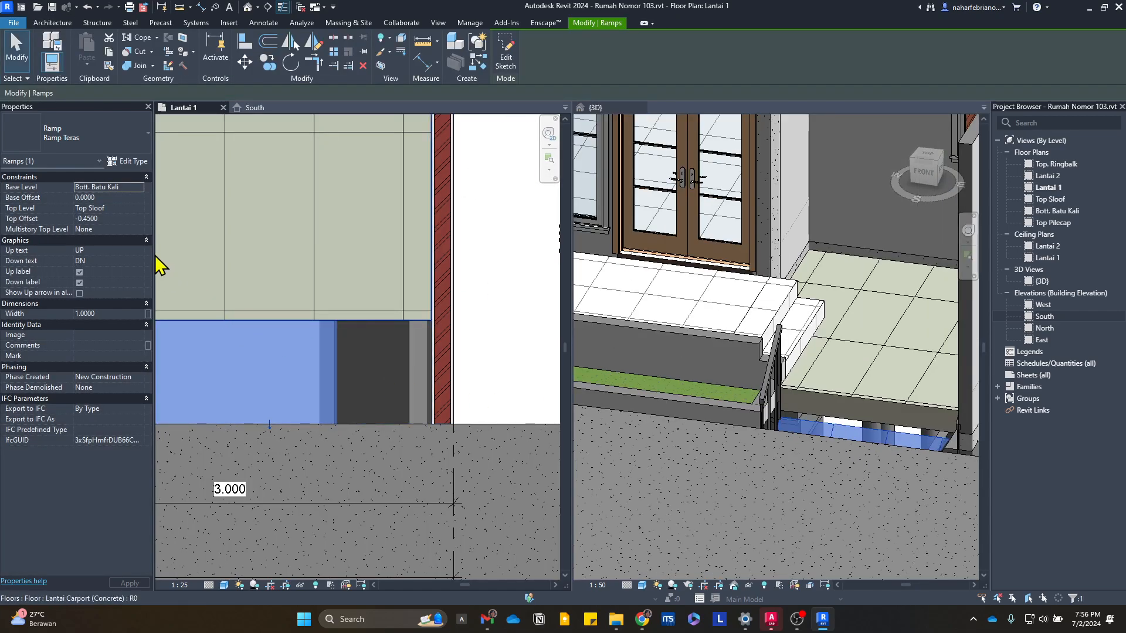
{"action": "left_click", "coordinate": [139, 187]}
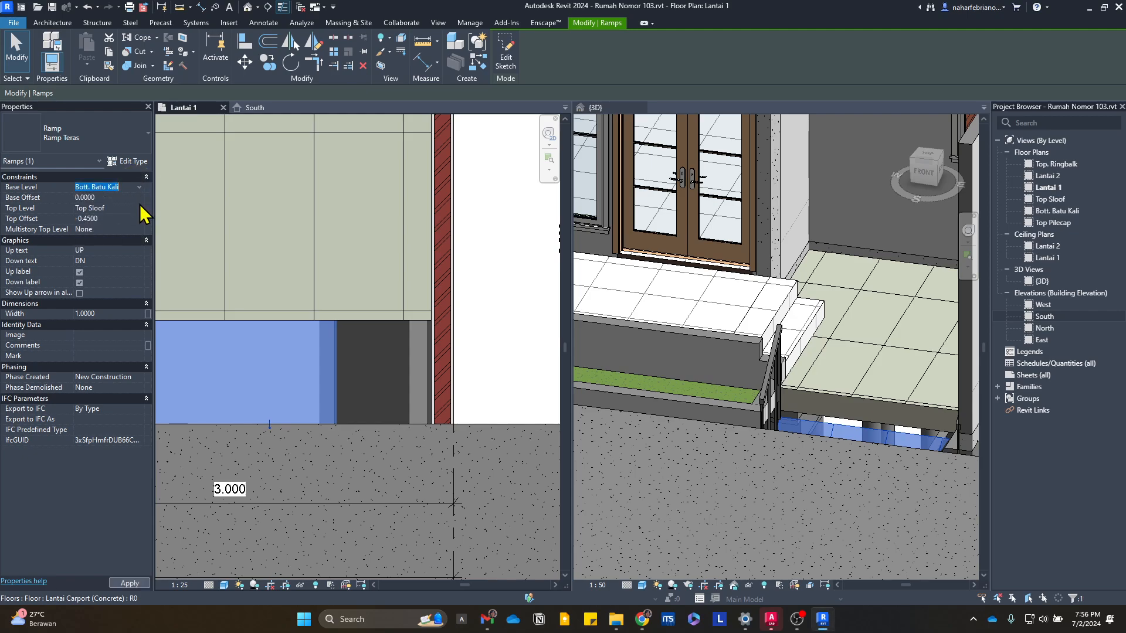
{"action": "left_click", "coordinate": [140, 208]}
{"action": "left_click", "coordinate": [108, 262]}
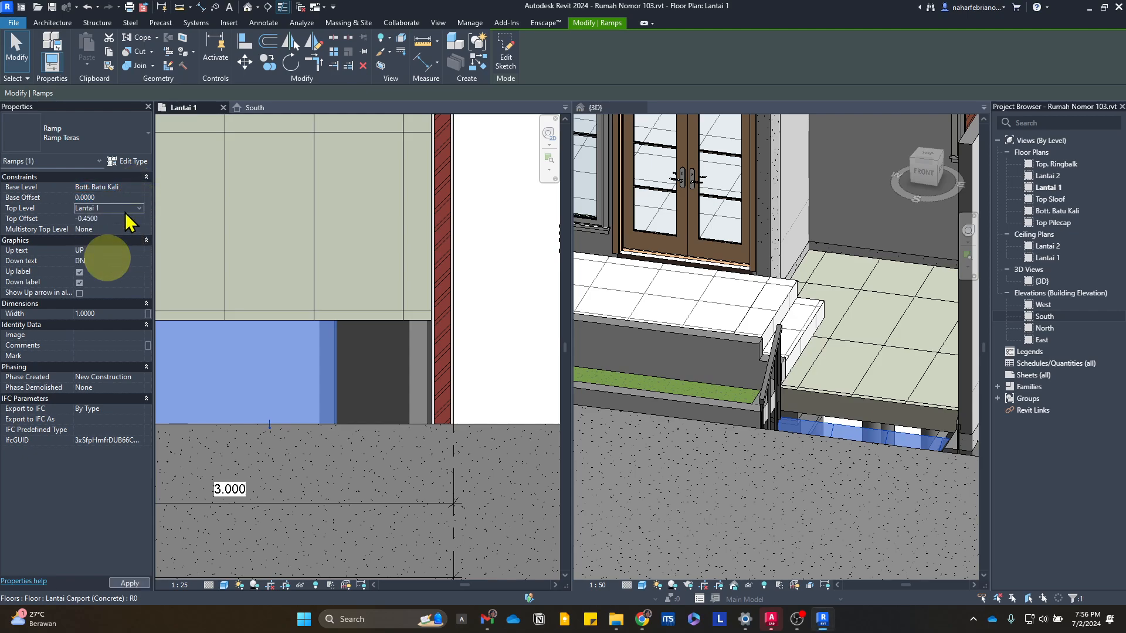
{"action": "left_click", "coordinate": [141, 186]}
{"action": "left_click", "coordinate": [120, 215]}
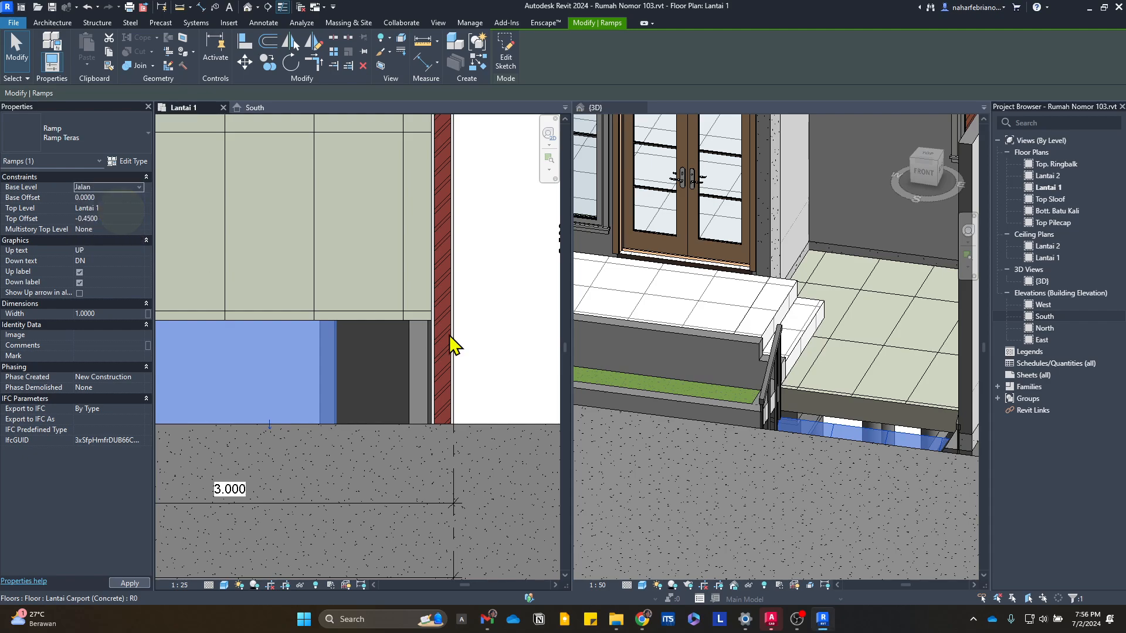
- Delete the 1100mm railings on both sides of the motorport ramp
{"action": "scroll", "coordinate": [775, 363], "scroll_direction": "up", "scroll_amount": 2}
{"action": "left_click", "coordinate": [775, 338]}
{"action": "left_click", "coordinate": [775, 346]}
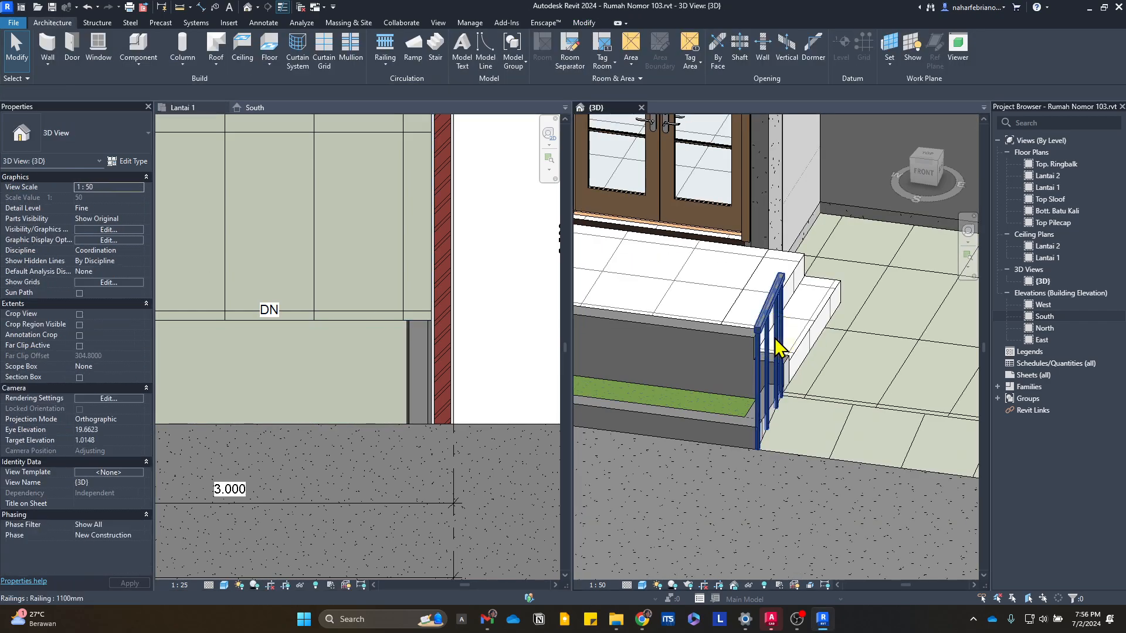
{"action": "scroll", "coordinate": [777, 352], "scroll_direction": "up", "scroll_amount": 5}
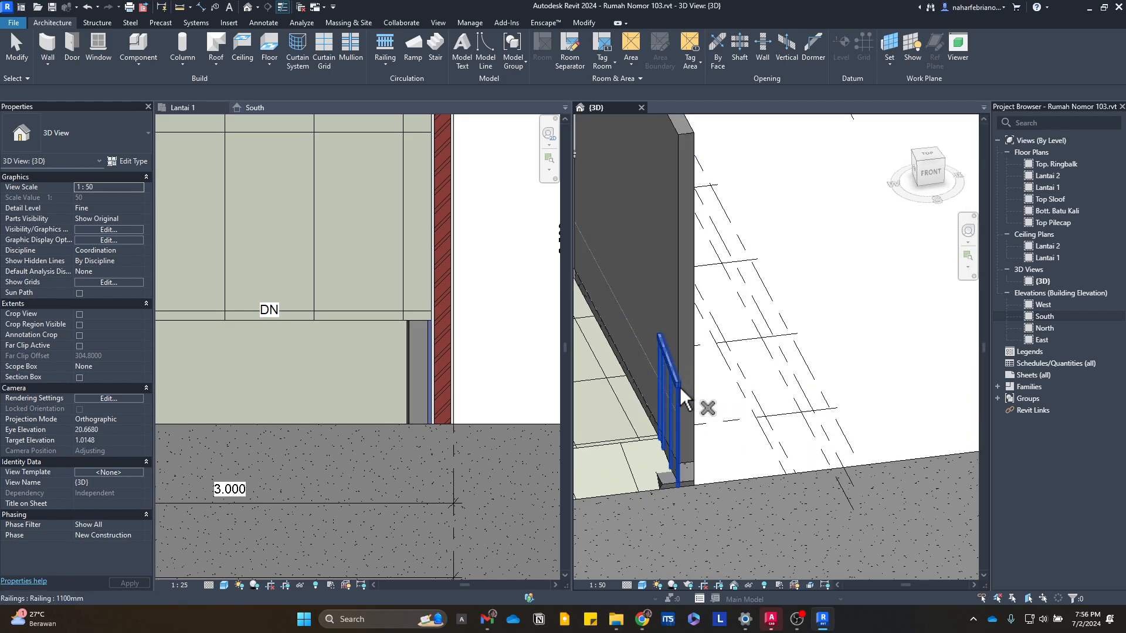
{"action": "scroll", "coordinate": [704, 425], "scroll_direction": "down", "scroll_amount": 4}
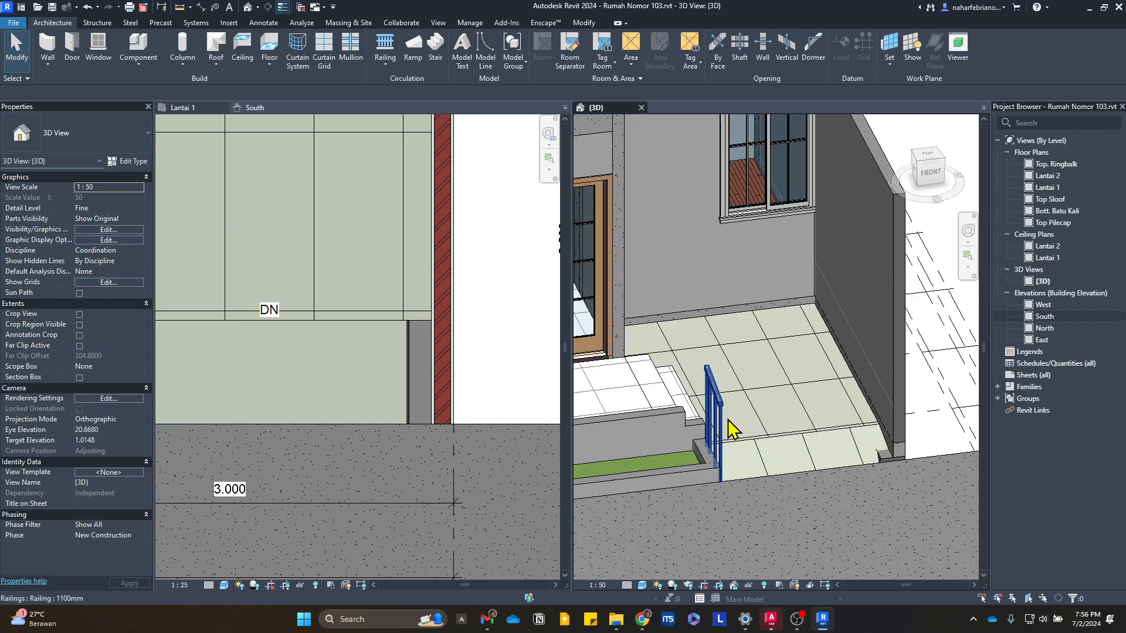
{"action": "scroll", "coordinate": [722, 418], "scroll_direction": "down", "scroll_amount": 6}
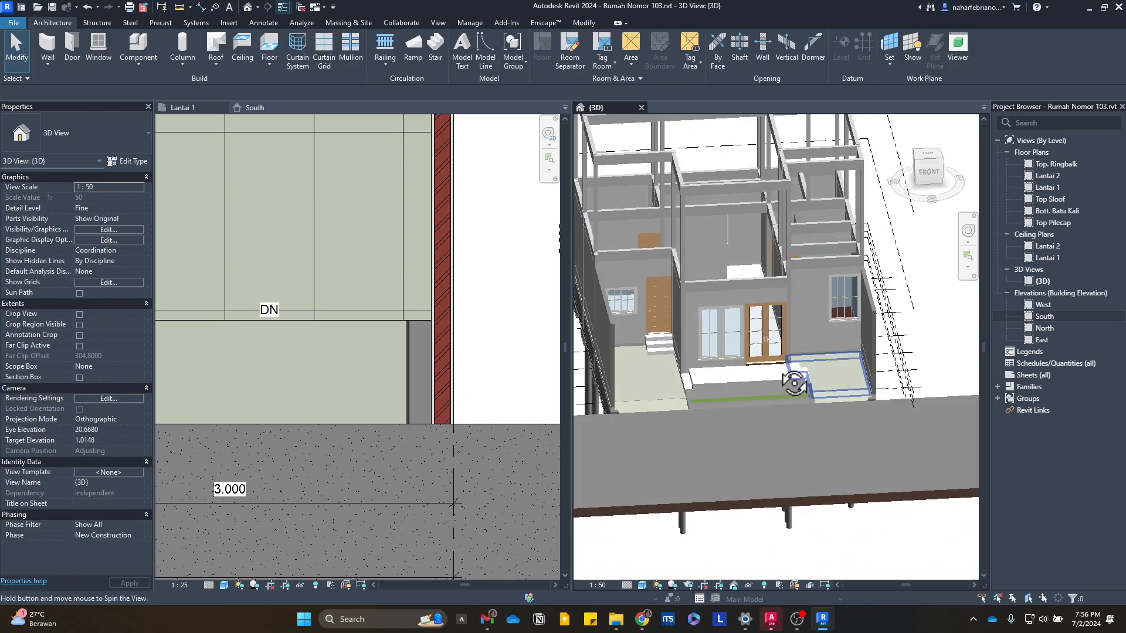
- Close the Lantai 1 plan and South elevation views, and inspect the house front with both ramps in the 3D view
{"action": "scroll", "coordinate": [873, 435], "scroll_direction": "up", "scroll_amount": 5}
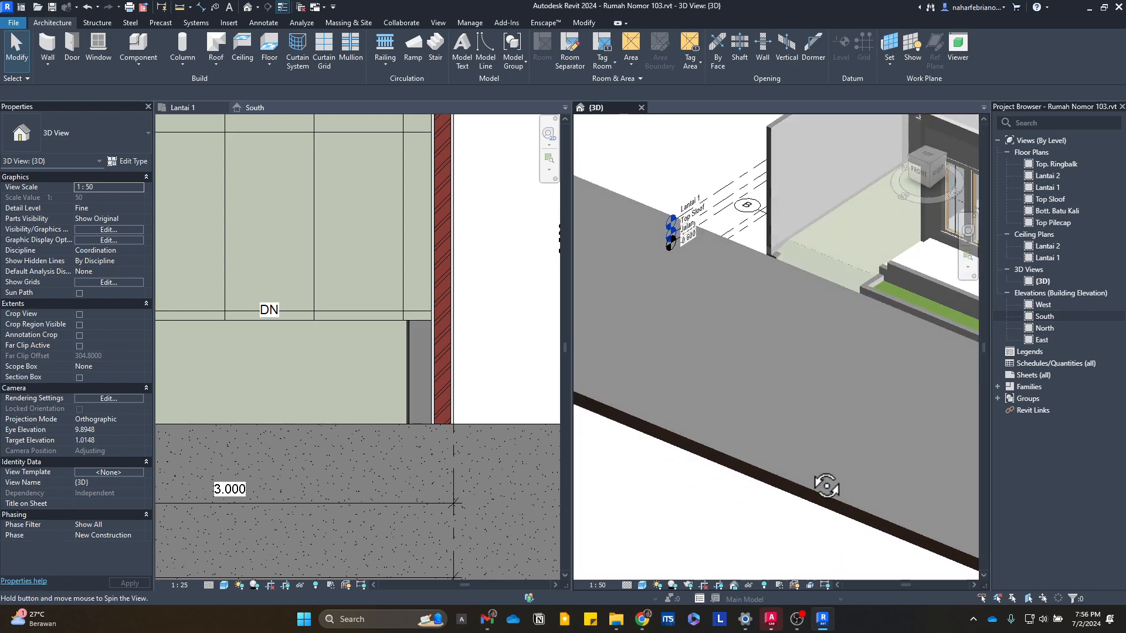
{"action": "middle_click_drag", "start_coordinate": [594, 178], "coordinate": [550, 133], "text": "shift"}
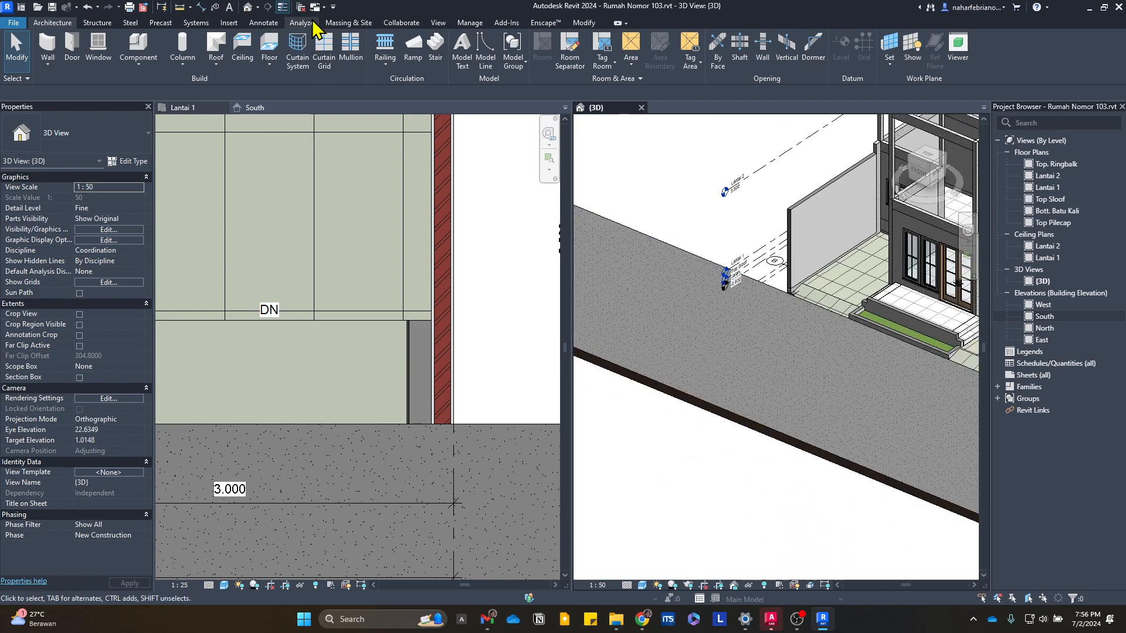
{"action": "left_click", "coordinate": [223, 108]}
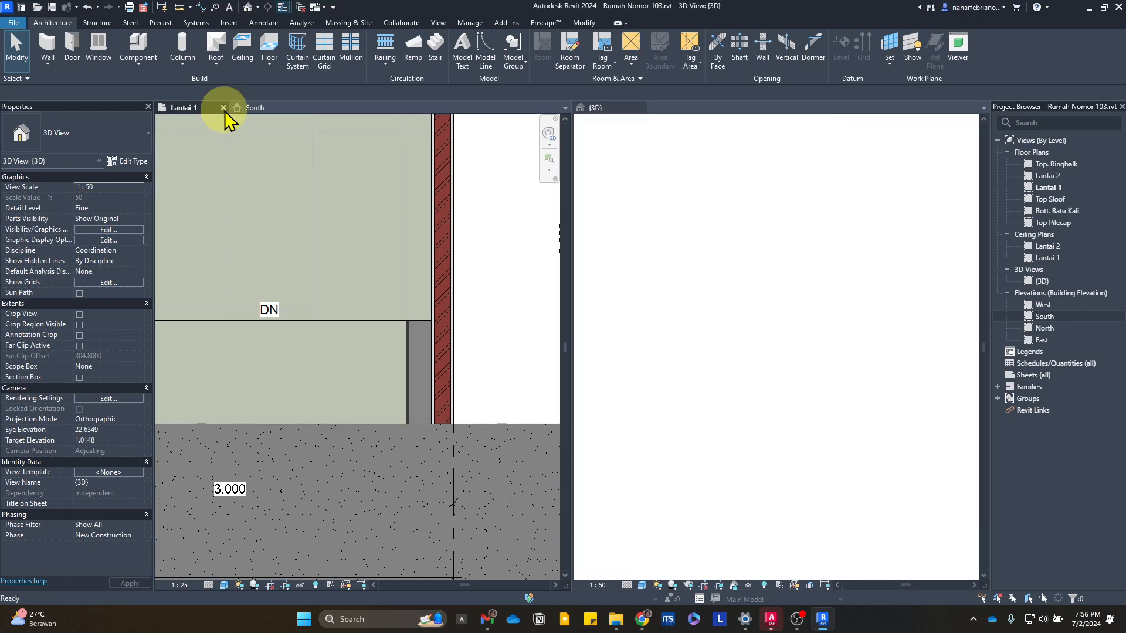
{"action": "left_click", "coordinate": [223, 108]}
{"action": "scroll", "coordinate": [478, 286], "scroll_direction": "up", "scroll_amount": 3}
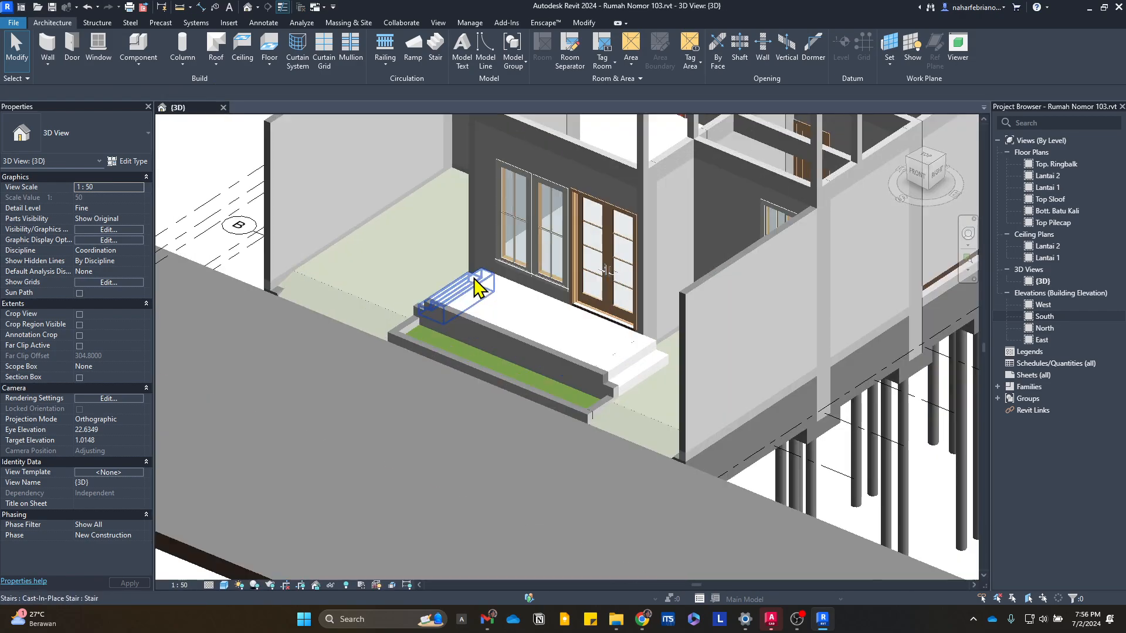
{"action": "middle_click_drag", "start_coordinate": [572, 369], "coordinate": [531, 346], "text": "shift"}
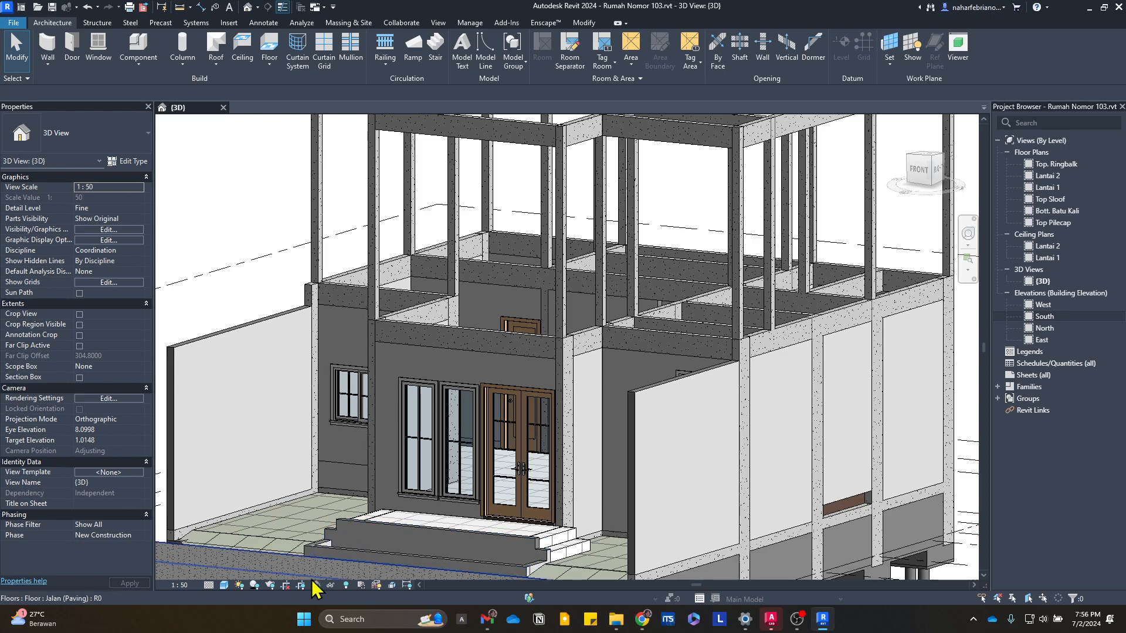
- Set the 3D view's detail level to Medium and clear the floor selection
{"action": "left_click", "coordinate": [209, 585]}
{"action": "left_click", "coordinate": [210, 584]}
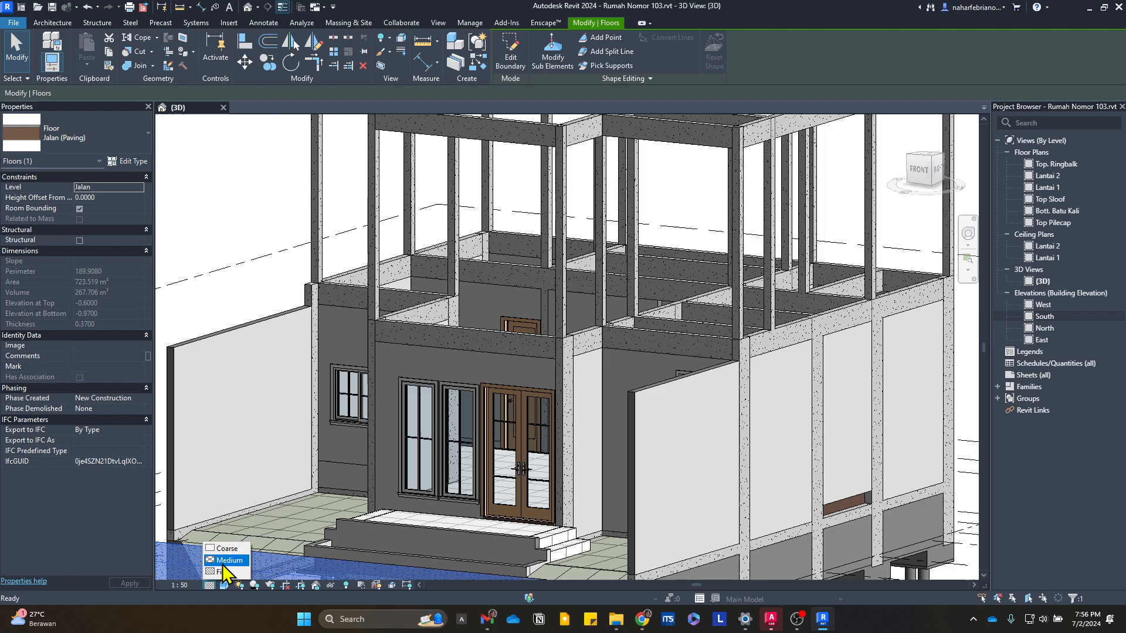
{"action": "scroll", "coordinate": [444, 363], "scroll_direction": "down", "scroll_amount": 3}
{"action": "key", "text": "Escape"}
- Inspect the front garden, entrance ramps and the upper-floor column and beam frame of the house in the 3D view
{"action": "scroll", "coordinate": [557, 410], "scroll_direction": "up", "scroll_amount": 2}
{"action": "middle_click_drag", "start_coordinate": [400, 428], "coordinate": [328, 510], "text": "shift"}
{"action": "scroll", "coordinate": [483, 337], "scroll_direction": "up", "scroll_amount": 2}
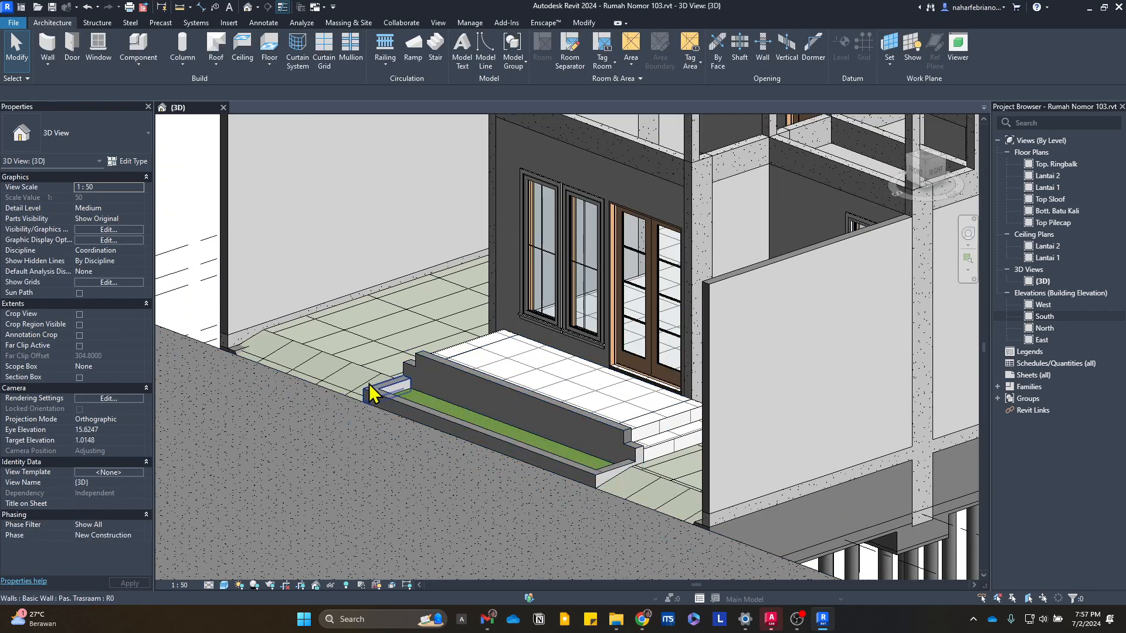
{"action": "scroll", "coordinate": [387, 434], "scroll_direction": "down", "scroll_amount": 1}
{"action": "scroll", "coordinate": [522, 375], "scroll_direction": "down", "scroll_amount": 1}
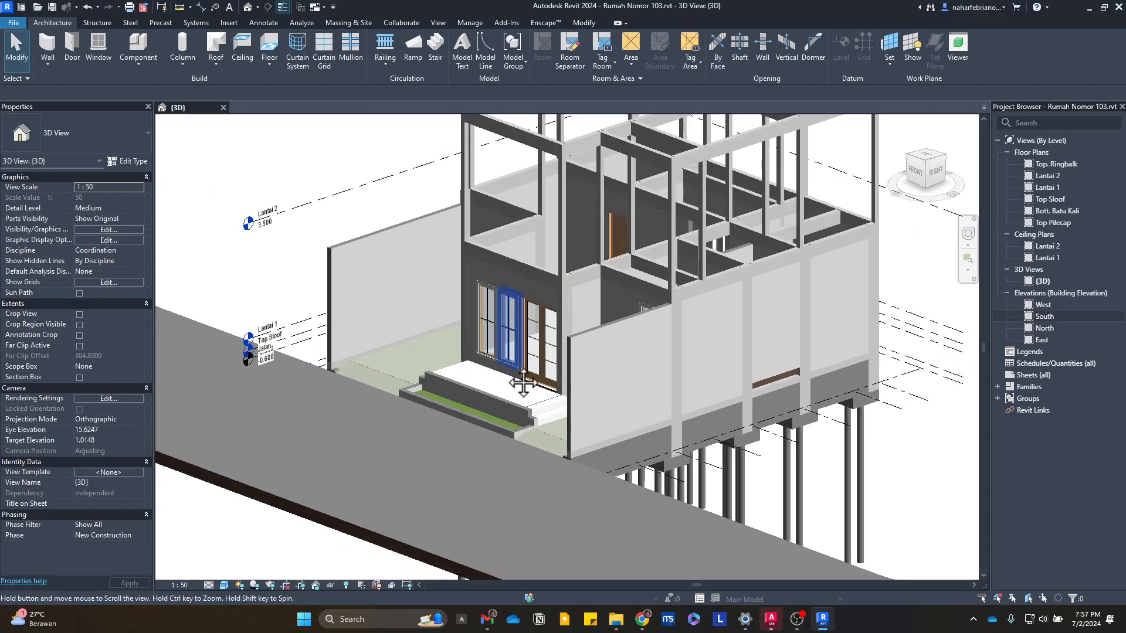
{"action": "middle_click_drag", "start_coordinate": [522, 378], "coordinate": [492, 516]}
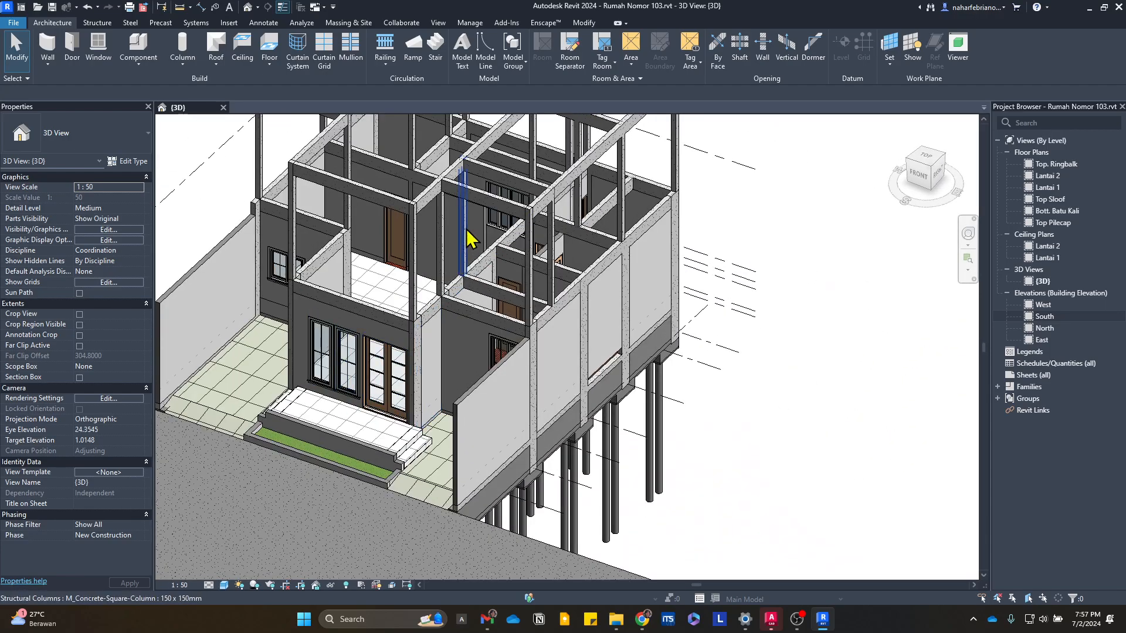
{"action": "middle_click_drag", "start_coordinate": [328, 375], "coordinate": [446, 543]}
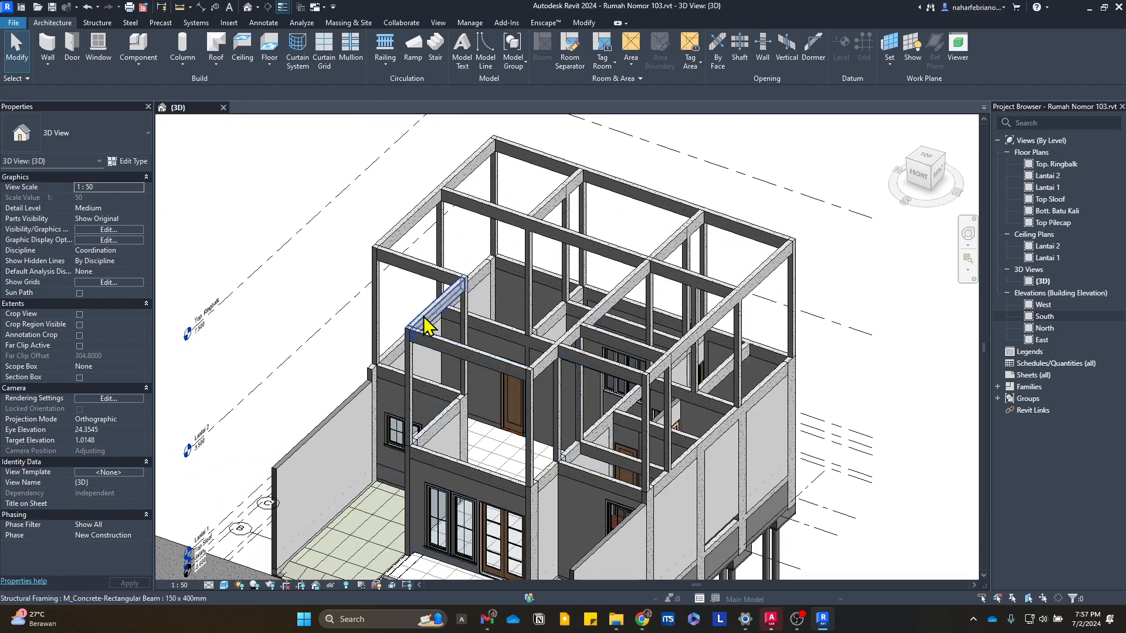
{"action": "scroll", "coordinate": [587, 468], "scroll_direction": "up", "scroll_amount": 1}
{"action": "middle_click_drag", "start_coordinate": [587, 468], "coordinate": [634, 394]}
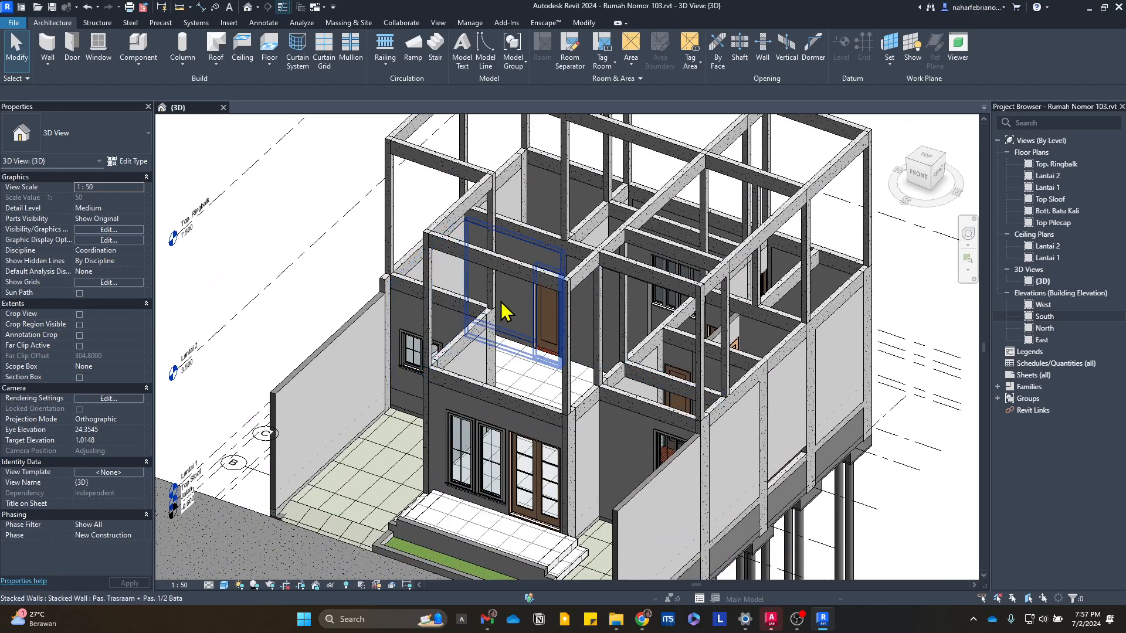
{"action": "middle_click_drag", "start_coordinate": [503, 310], "coordinate": [500, 416]}
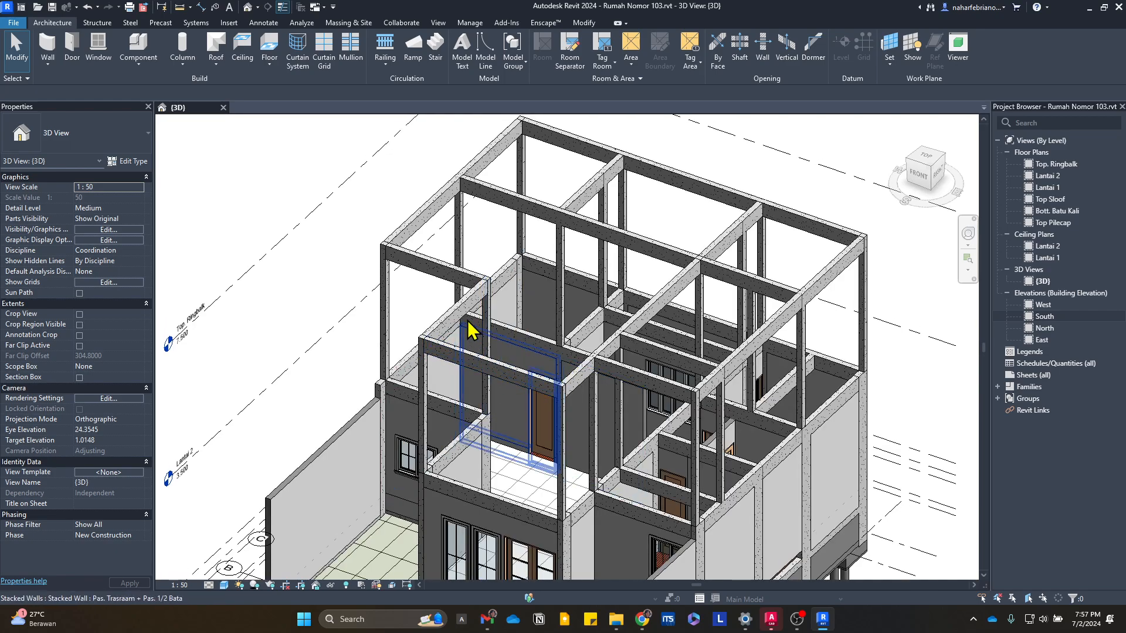
{"action": "middle_click_drag", "start_coordinate": [489, 322], "coordinate": [460, 370]}
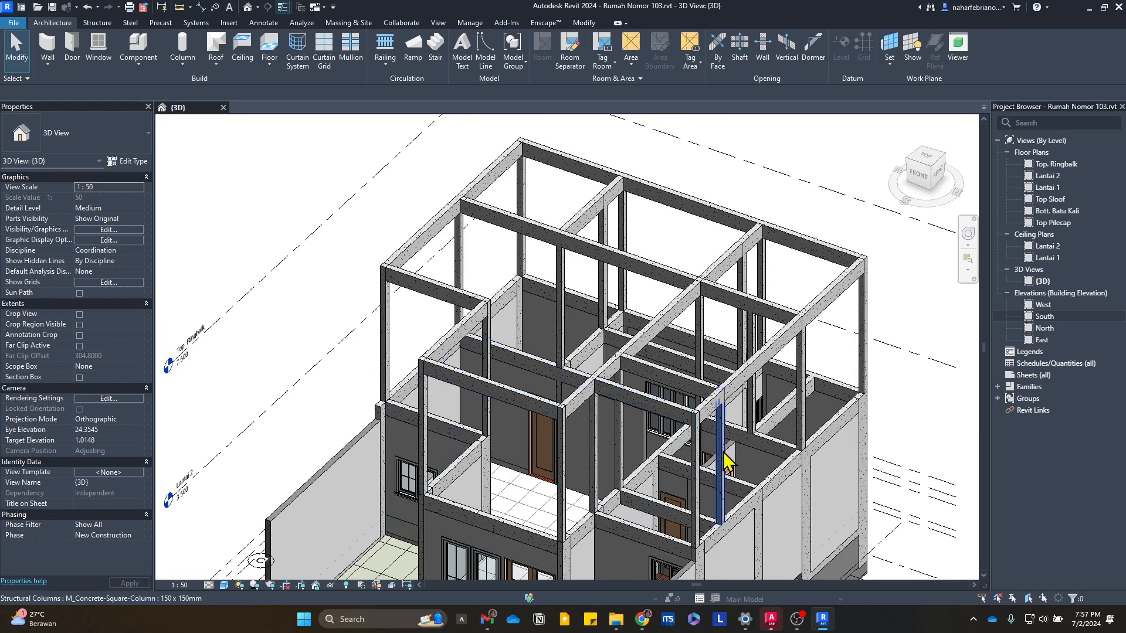
{"action": "middle_click_drag", "start_coordinate": [644, 472], "coordinate": [713, 330]}
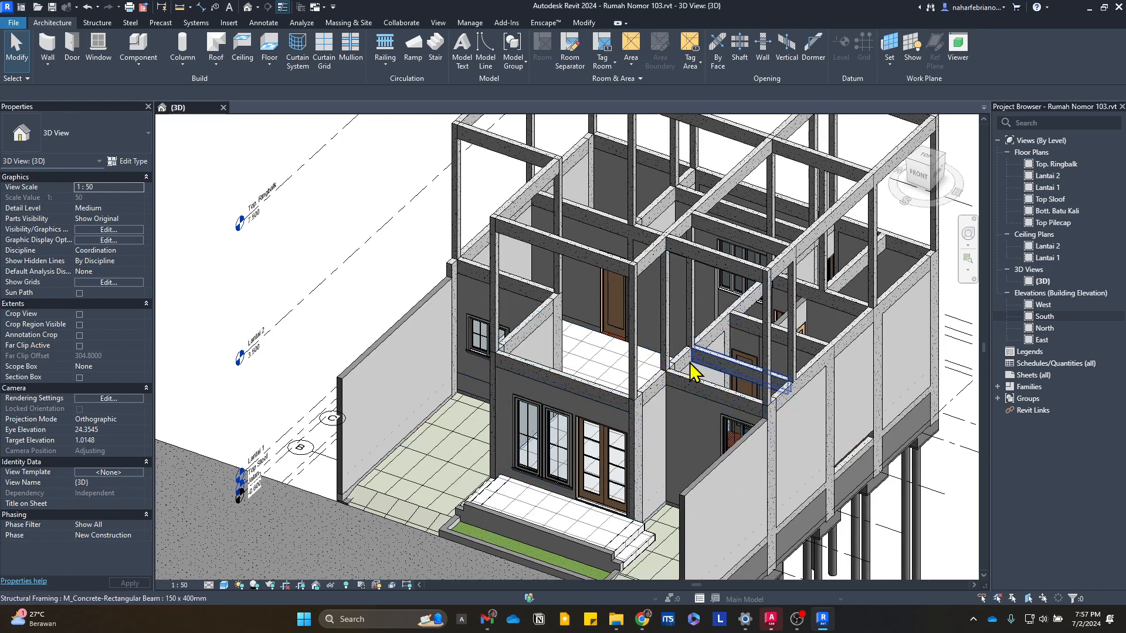
{"action": "scroll", "coordinate": [645, 387], "scroll_direction": "down", "scroll_amount": 5}
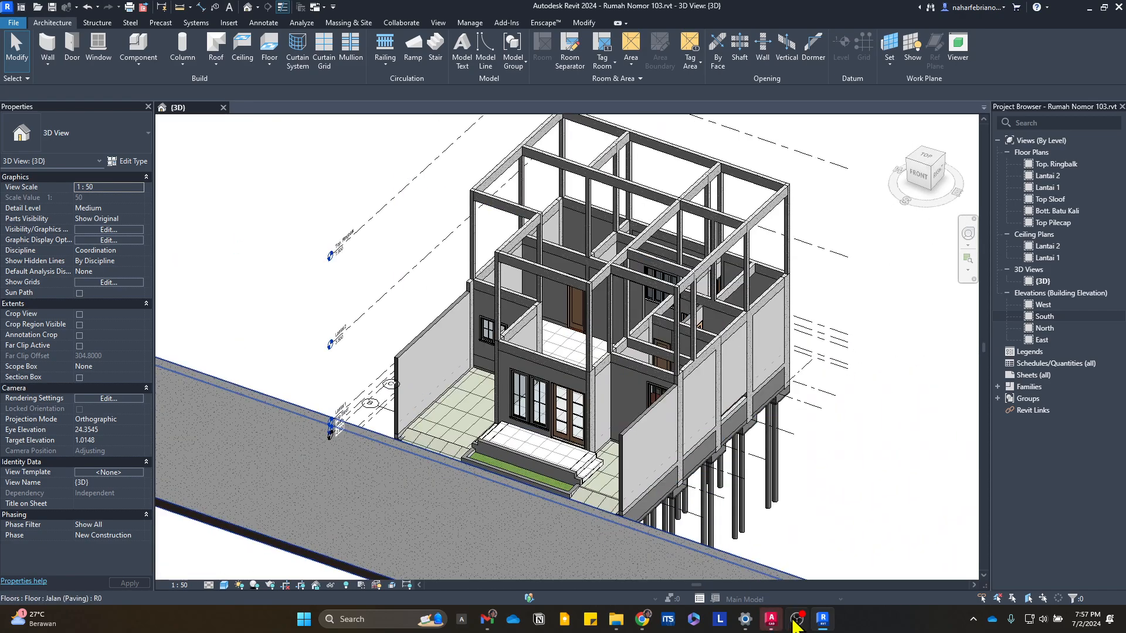